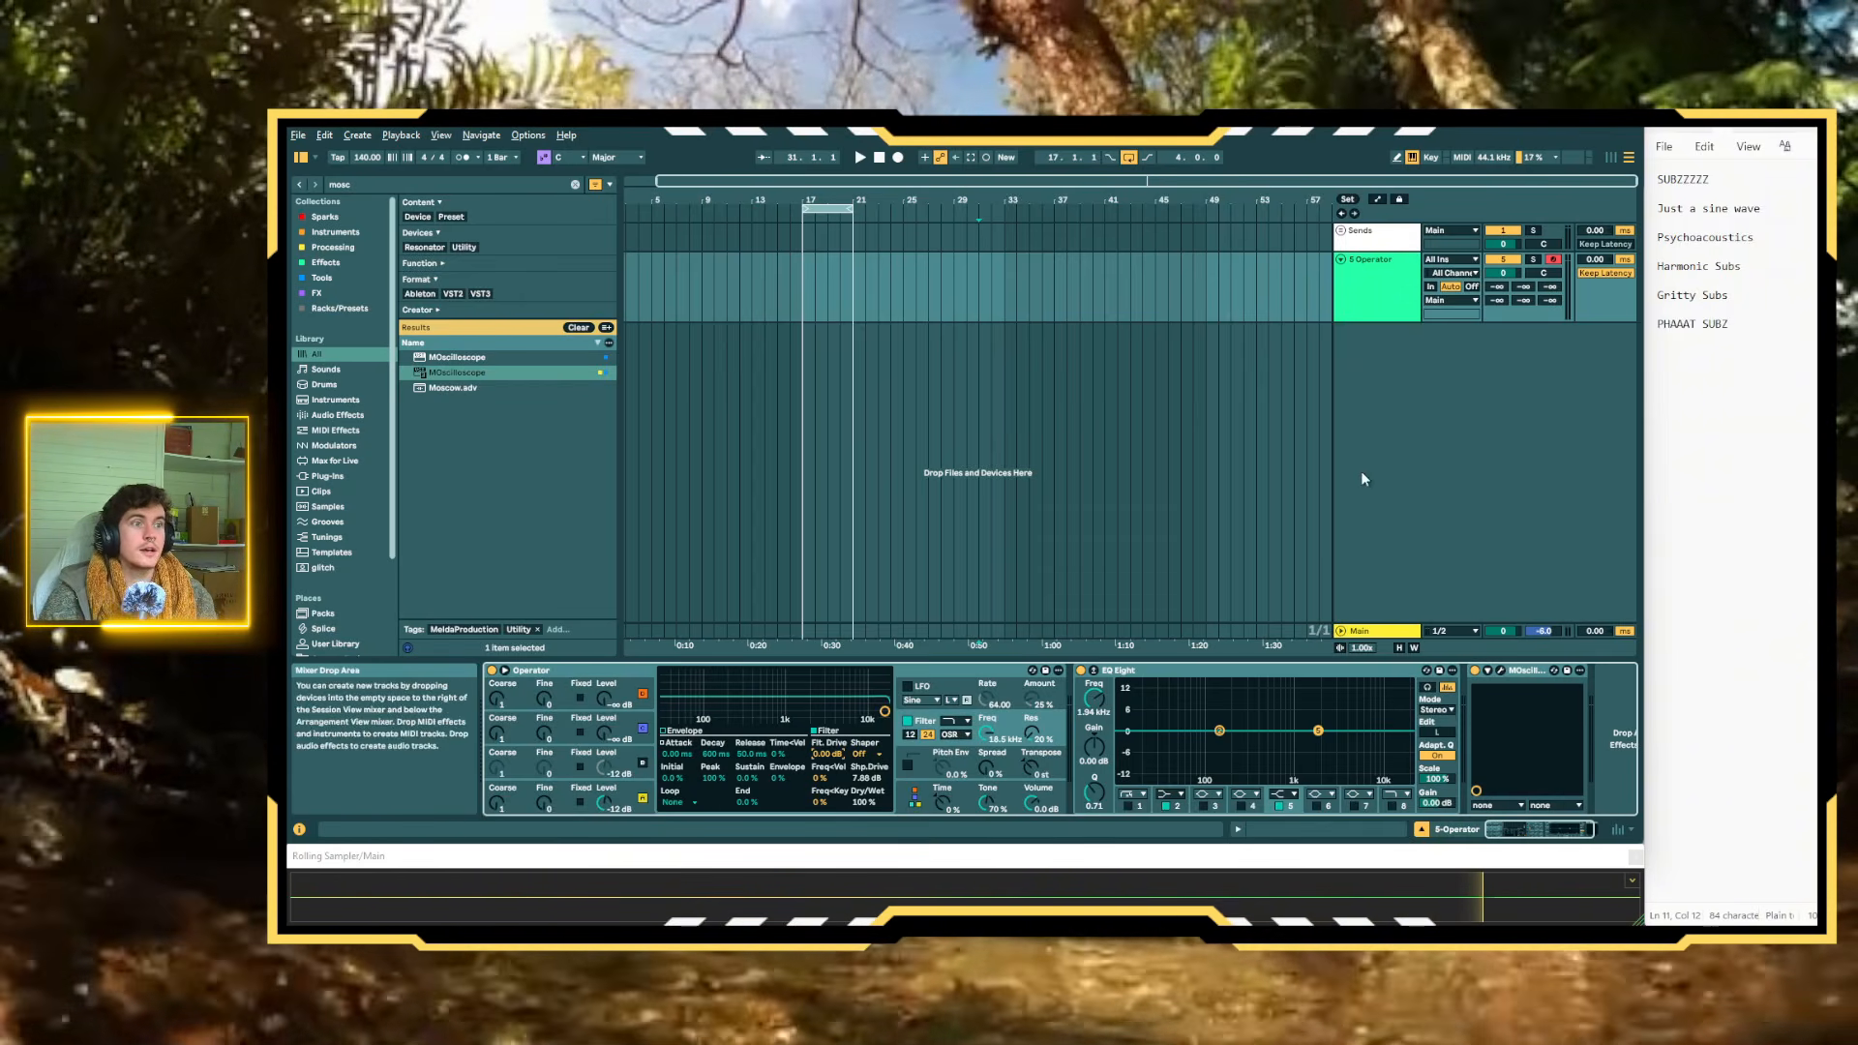
Select the eight-bar range from bar 17 to bar 25 on the 5-Operator track
mouse_move(799, 286)
mouse_down()
mouse_move(932, 279)
mouse_move(801, 287)
mouse_move(897, 302)
mouse_move(805, 292)
mouse_up()
mouse_move(805, 292)
mouse_down()
mouse_move(890, 295)
mouse_move(807, 293)
mouse_up()
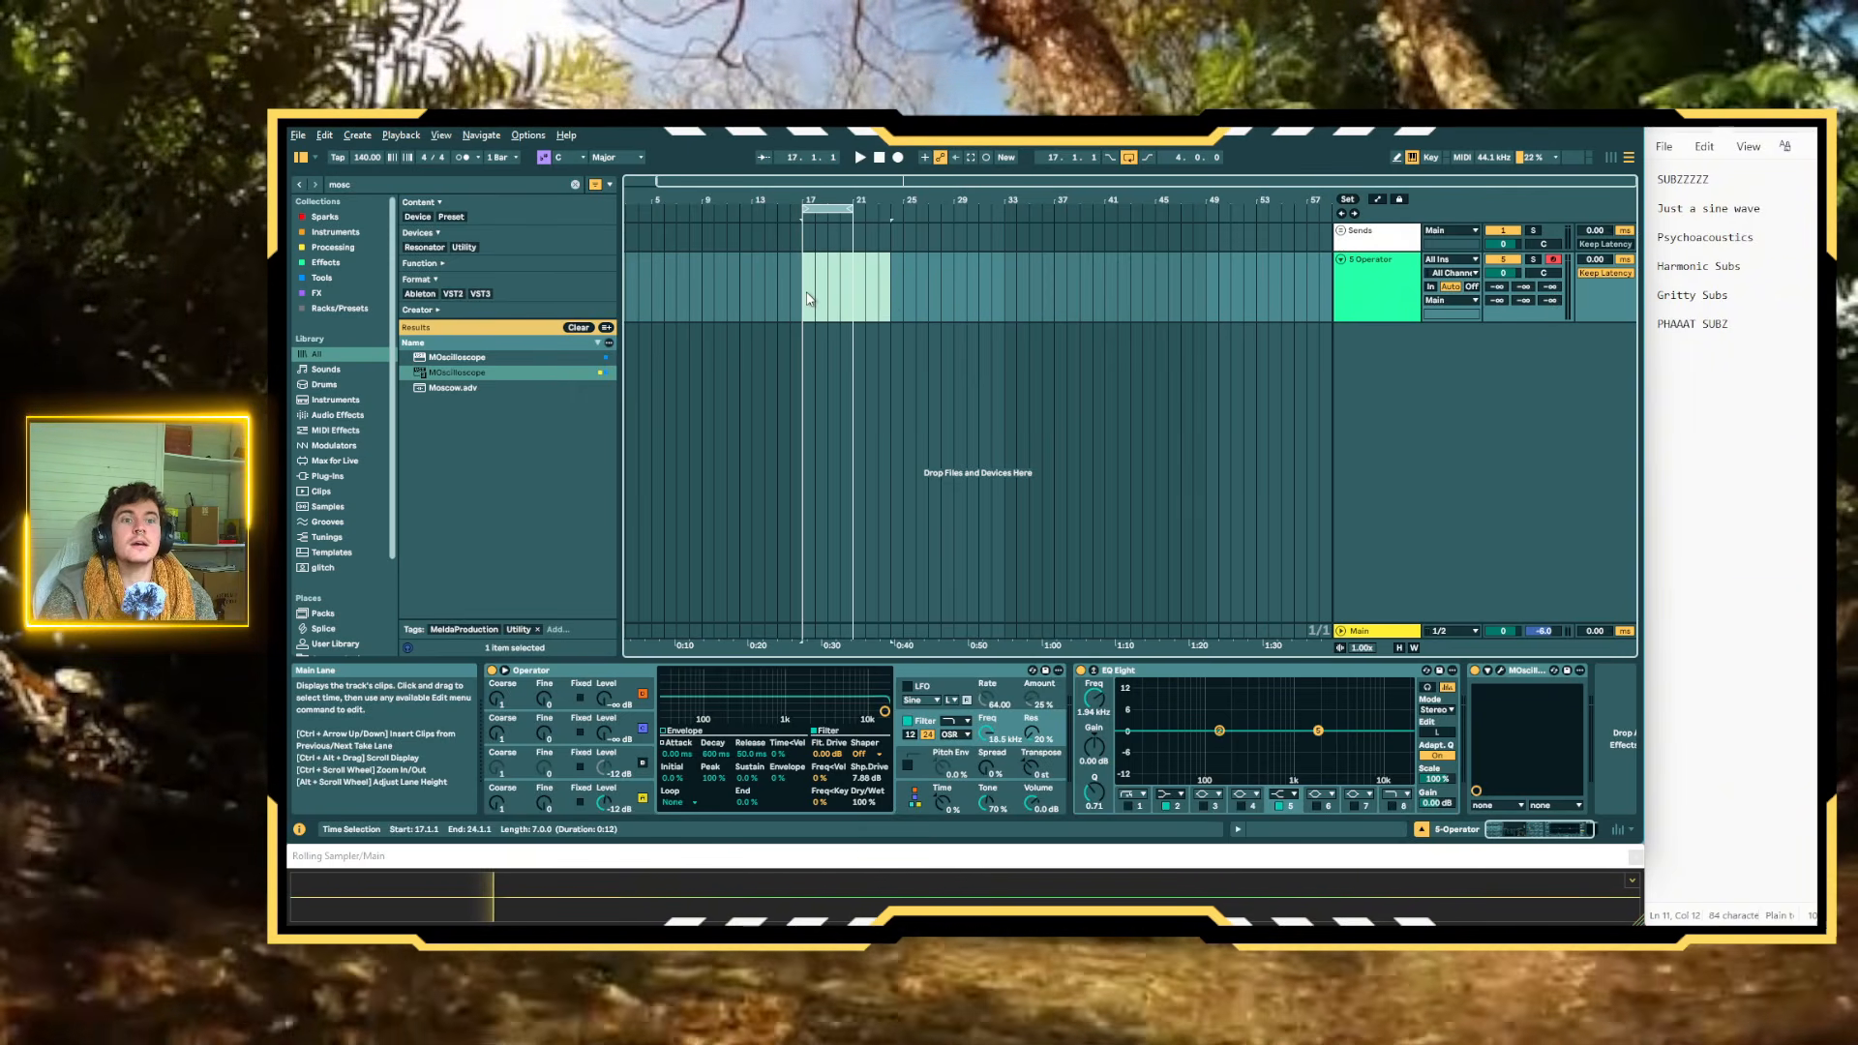
drag(808, 298, 904, 308)
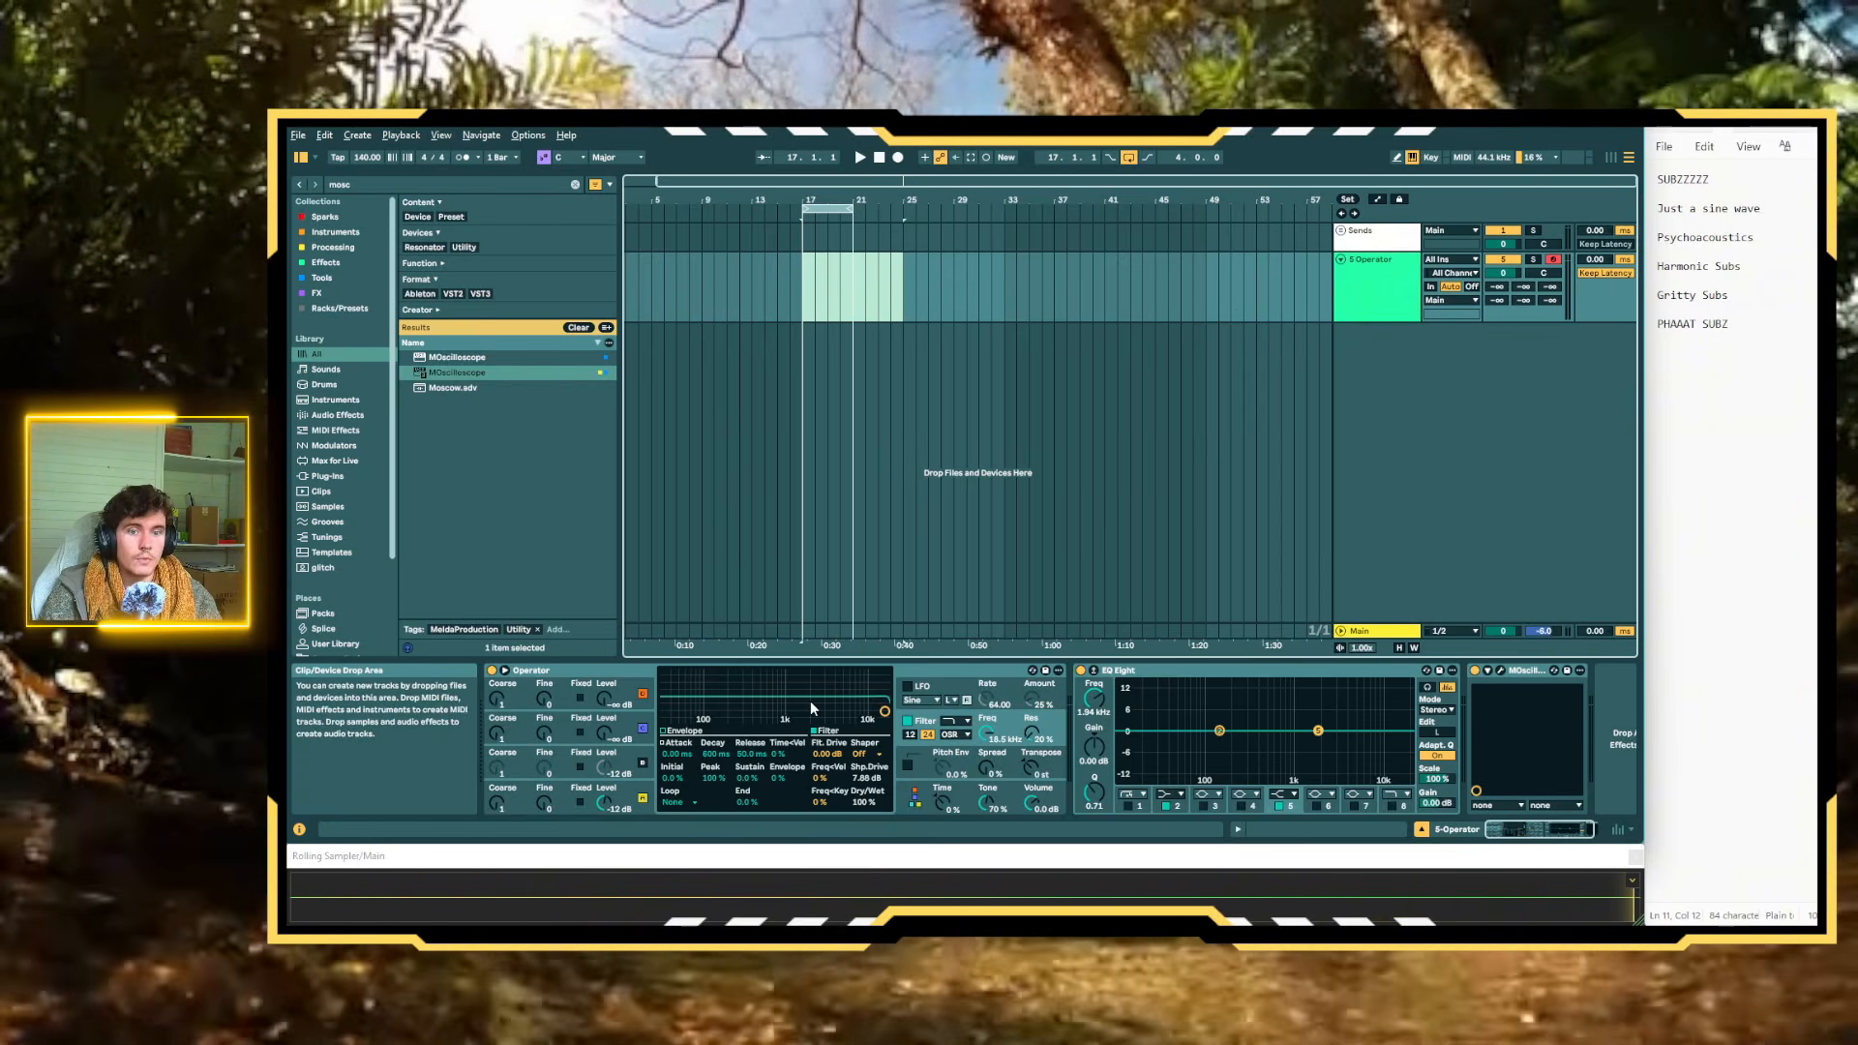
Show the envelope of Operator's Oscillator A and play test notes, raising the computer keyboard by one octave
click(556, 671)
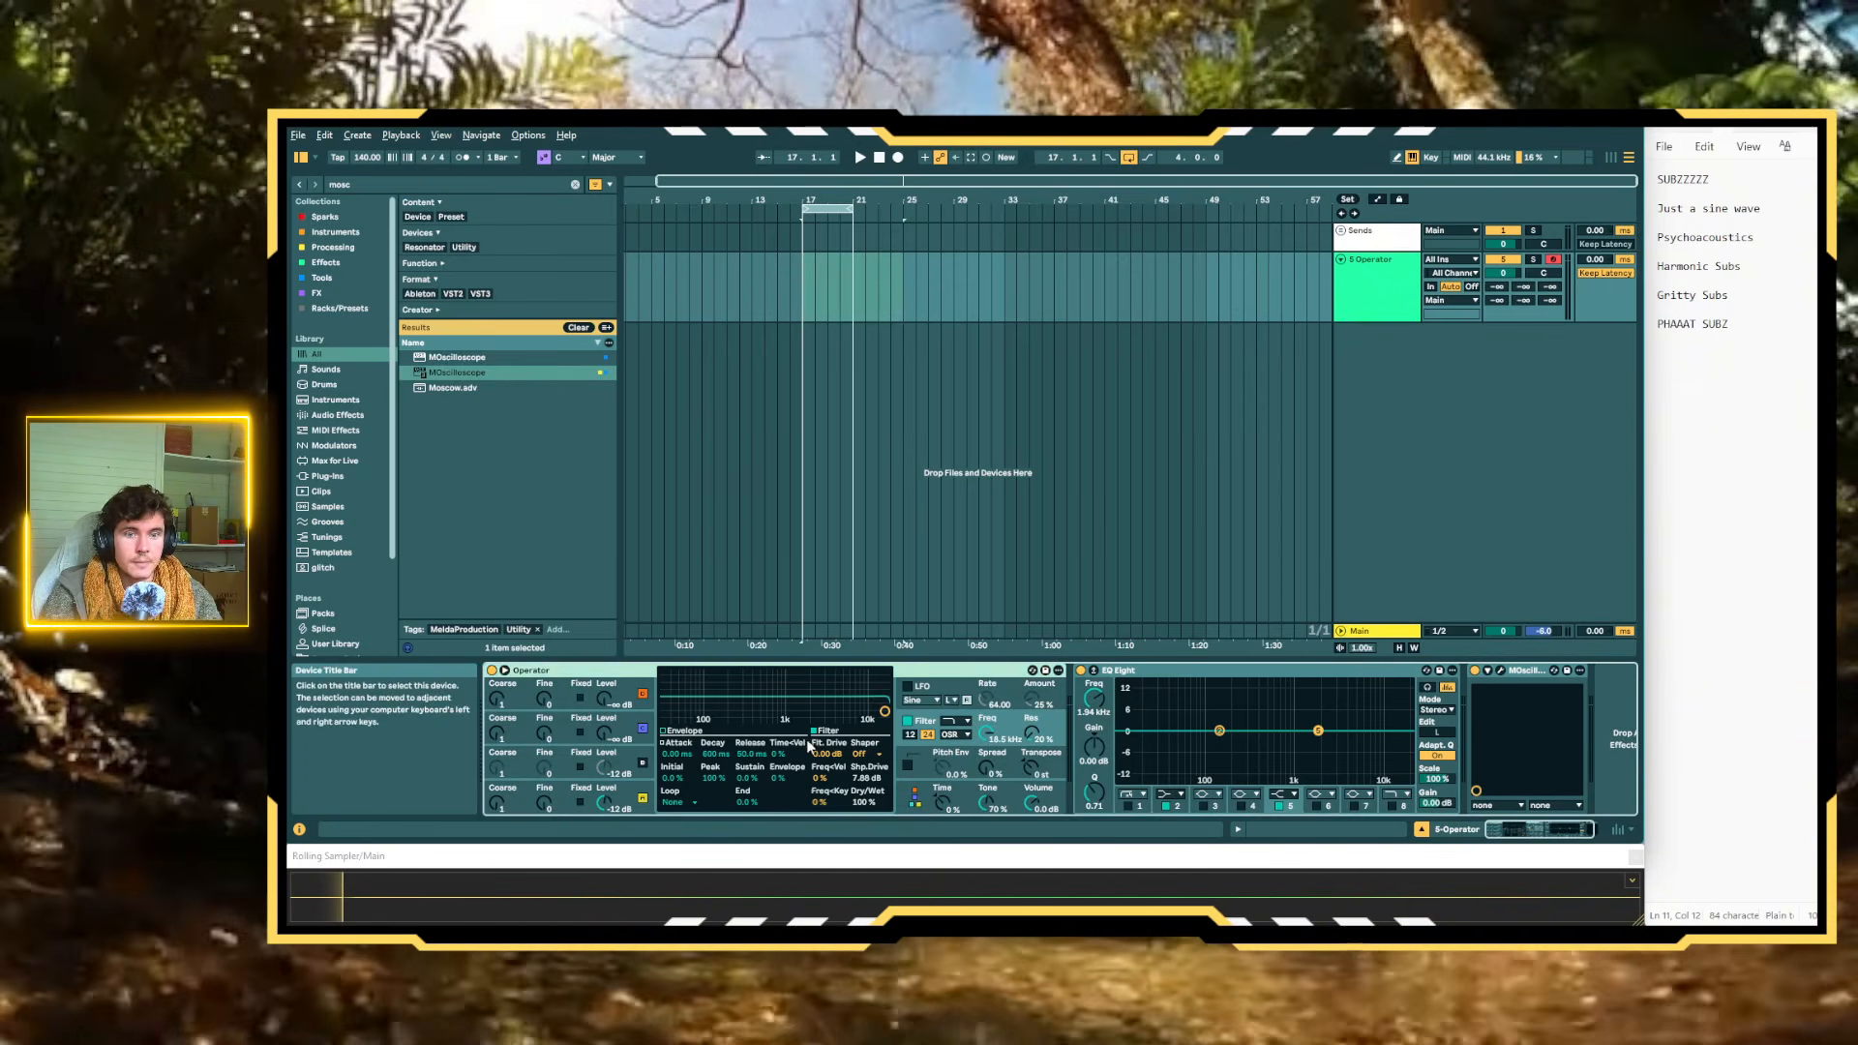
click(629, 800)
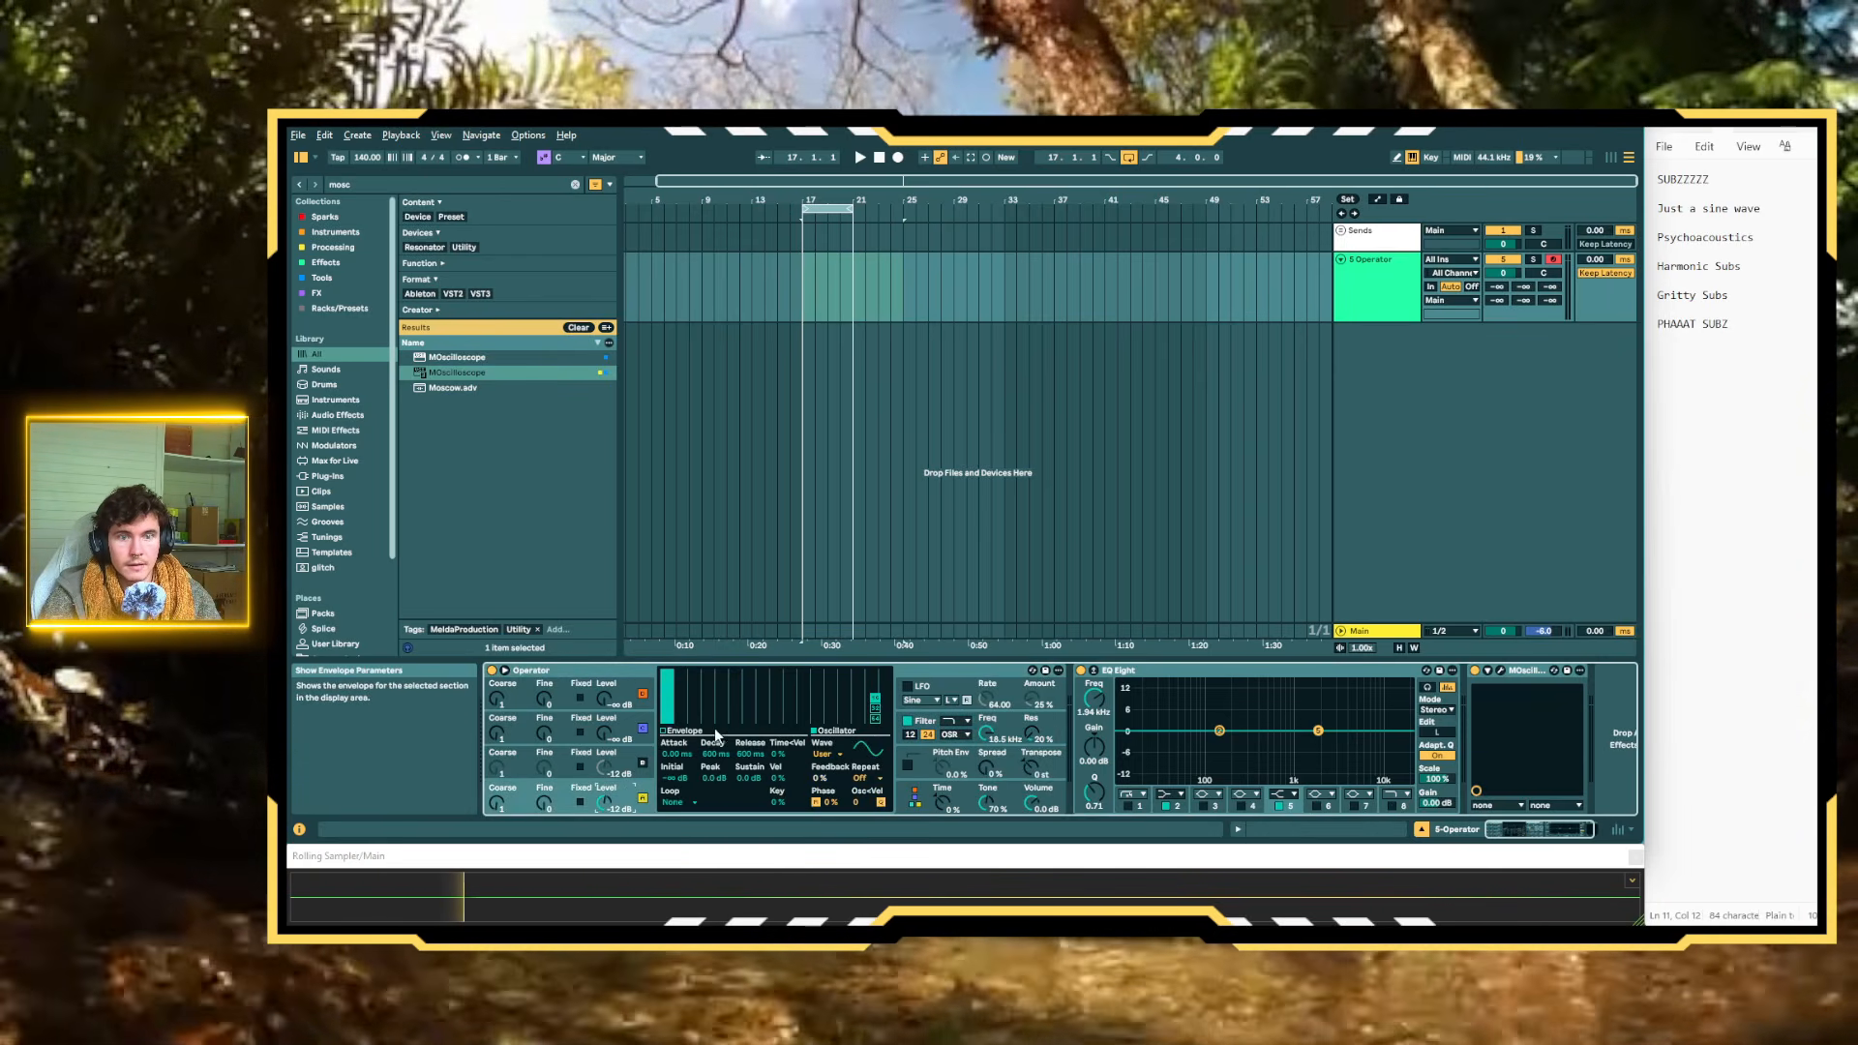
click(664, 731)
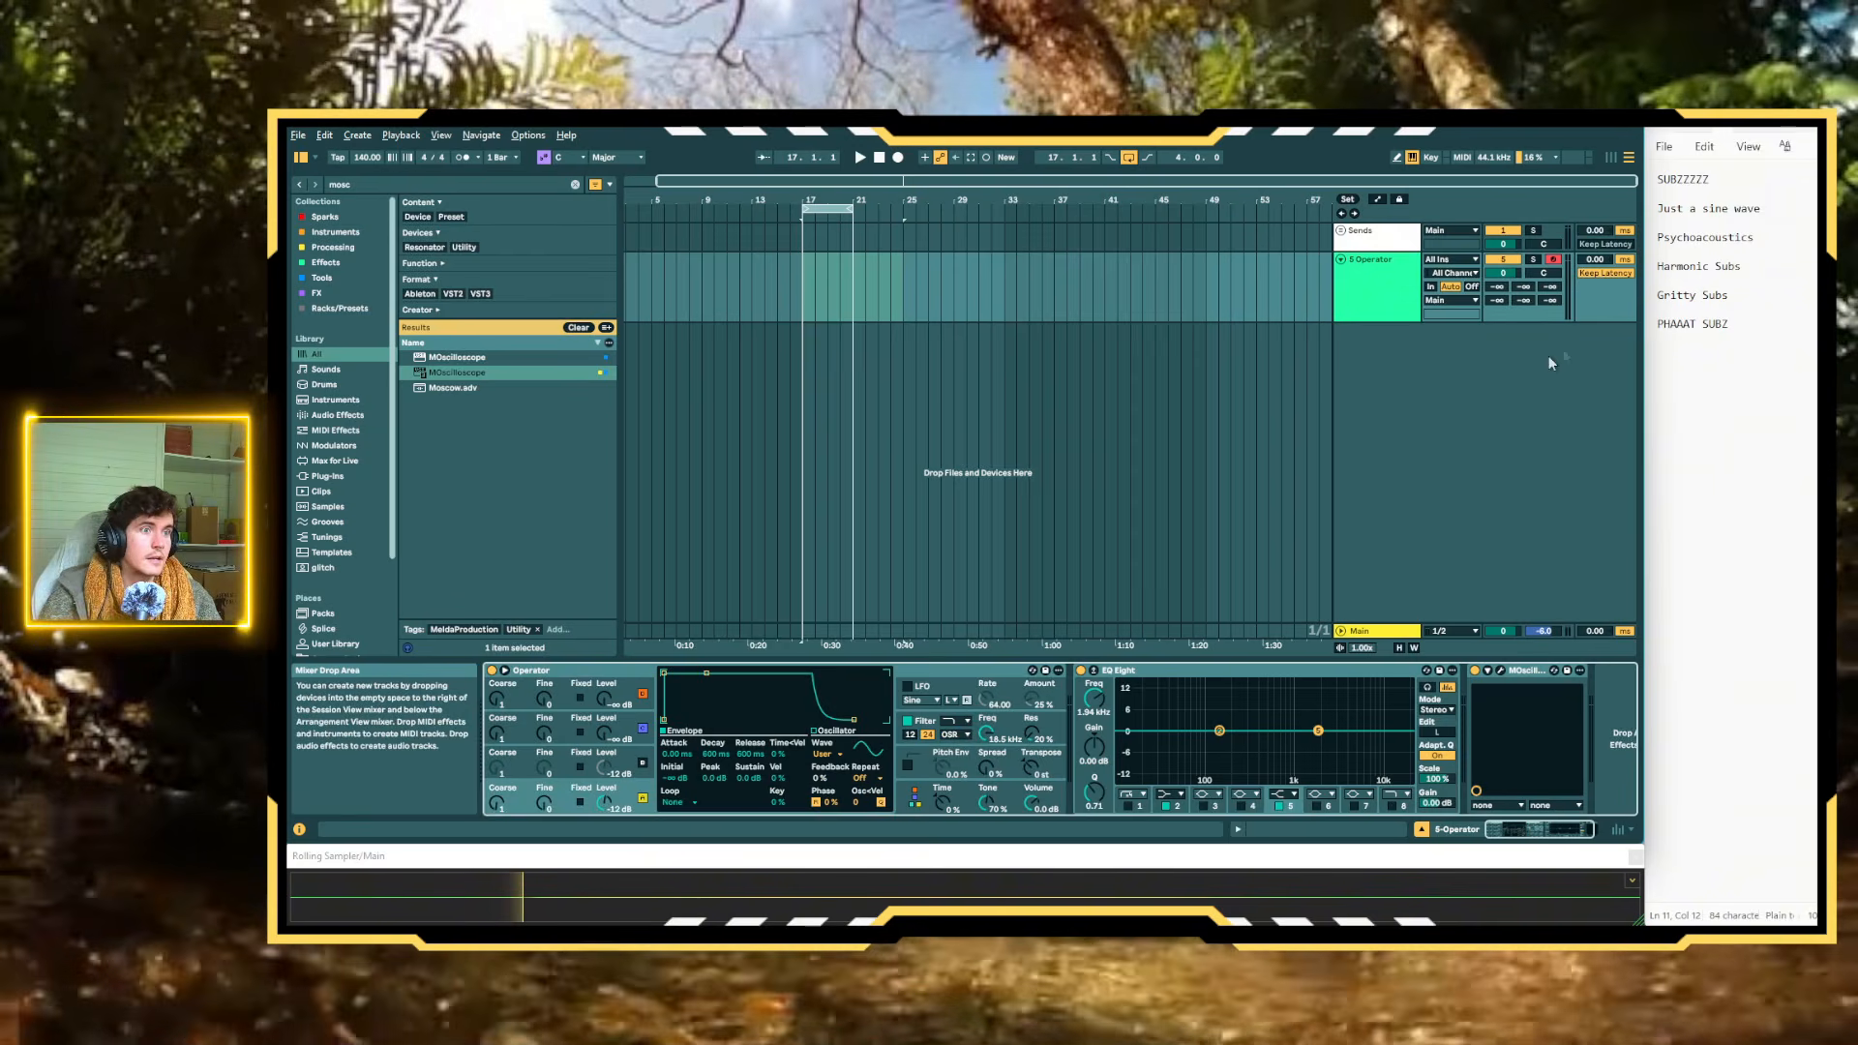
key(a)
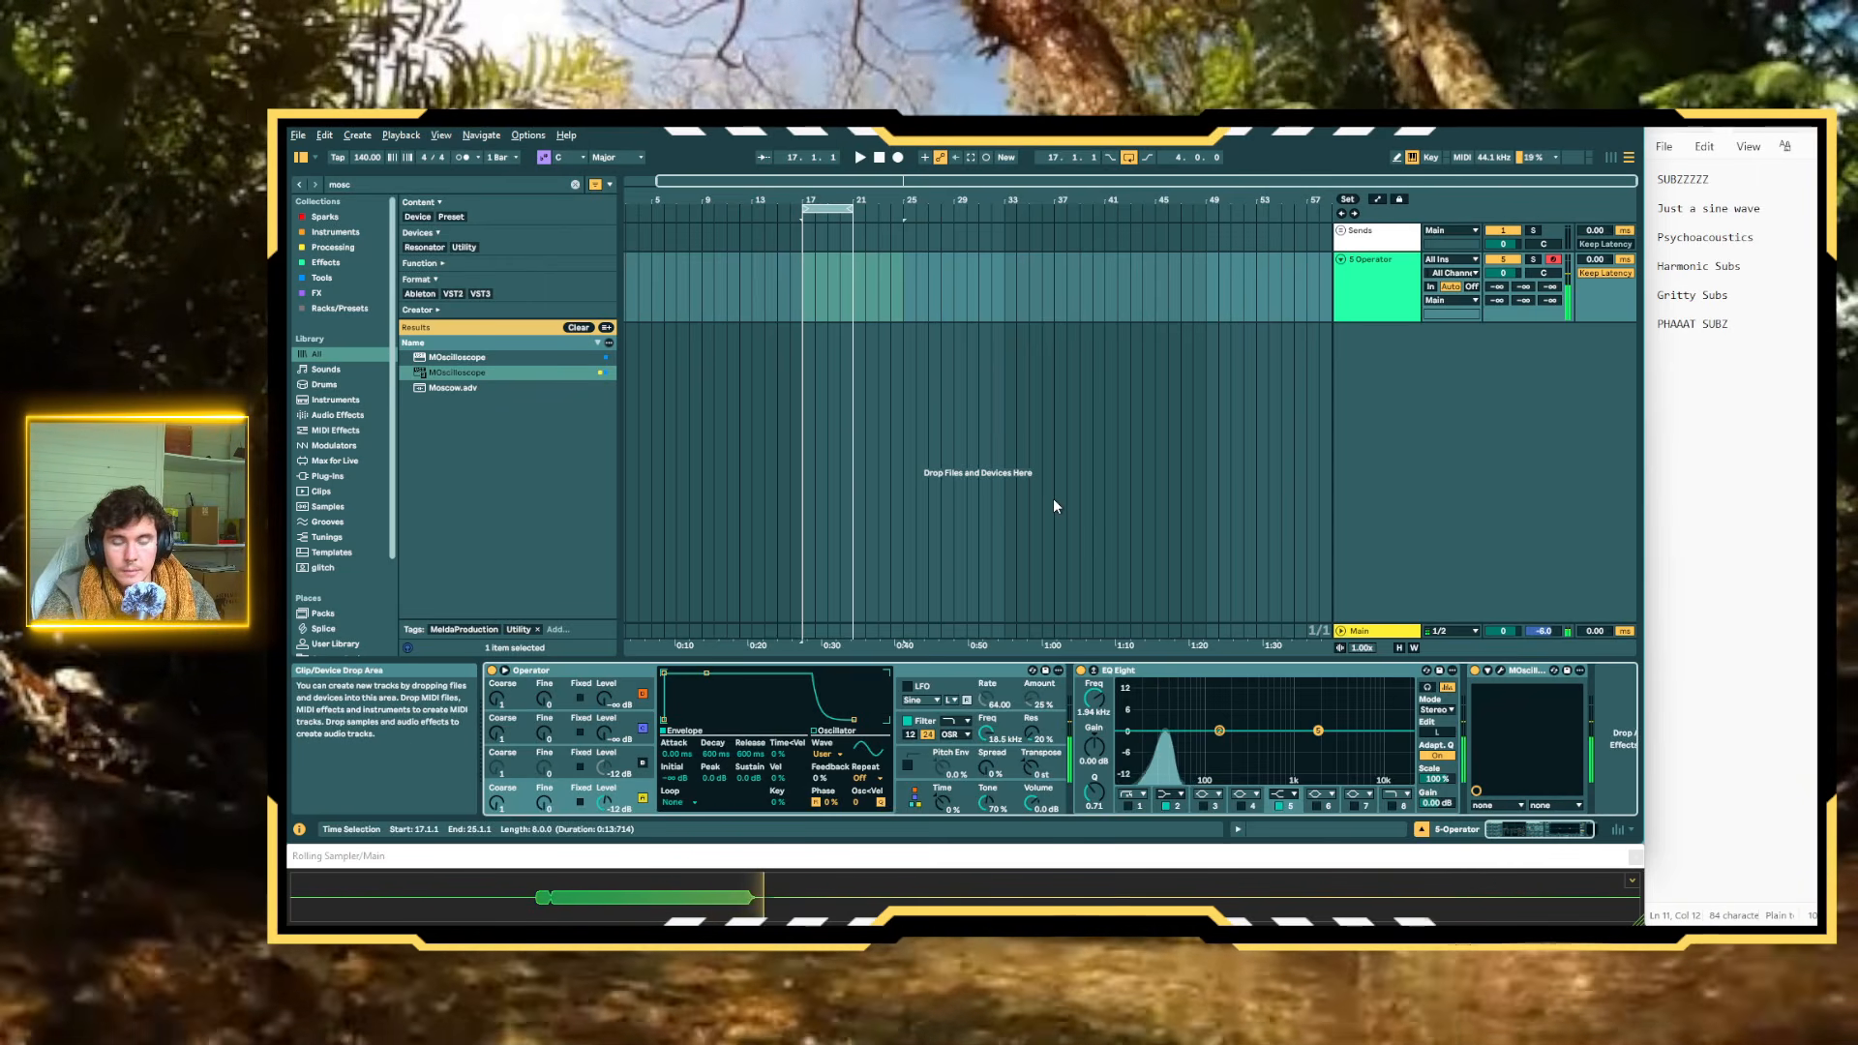
key(x)
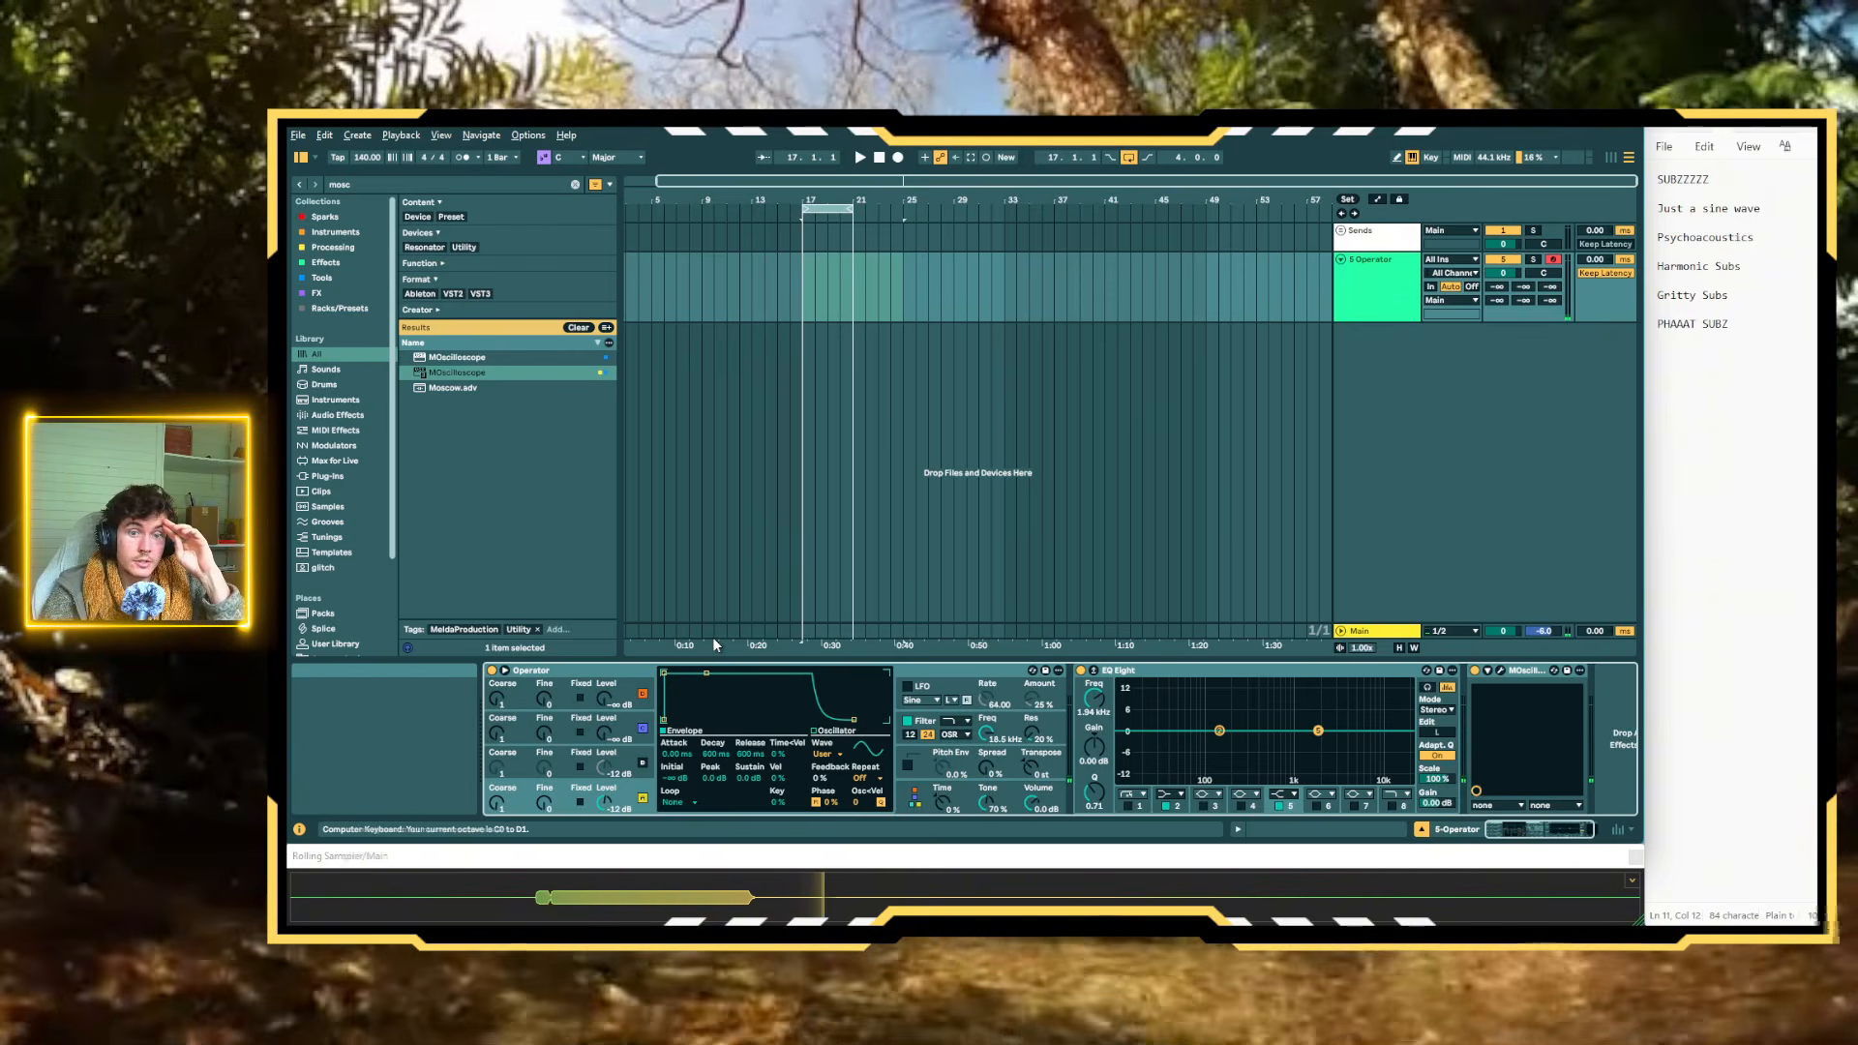
key(a)
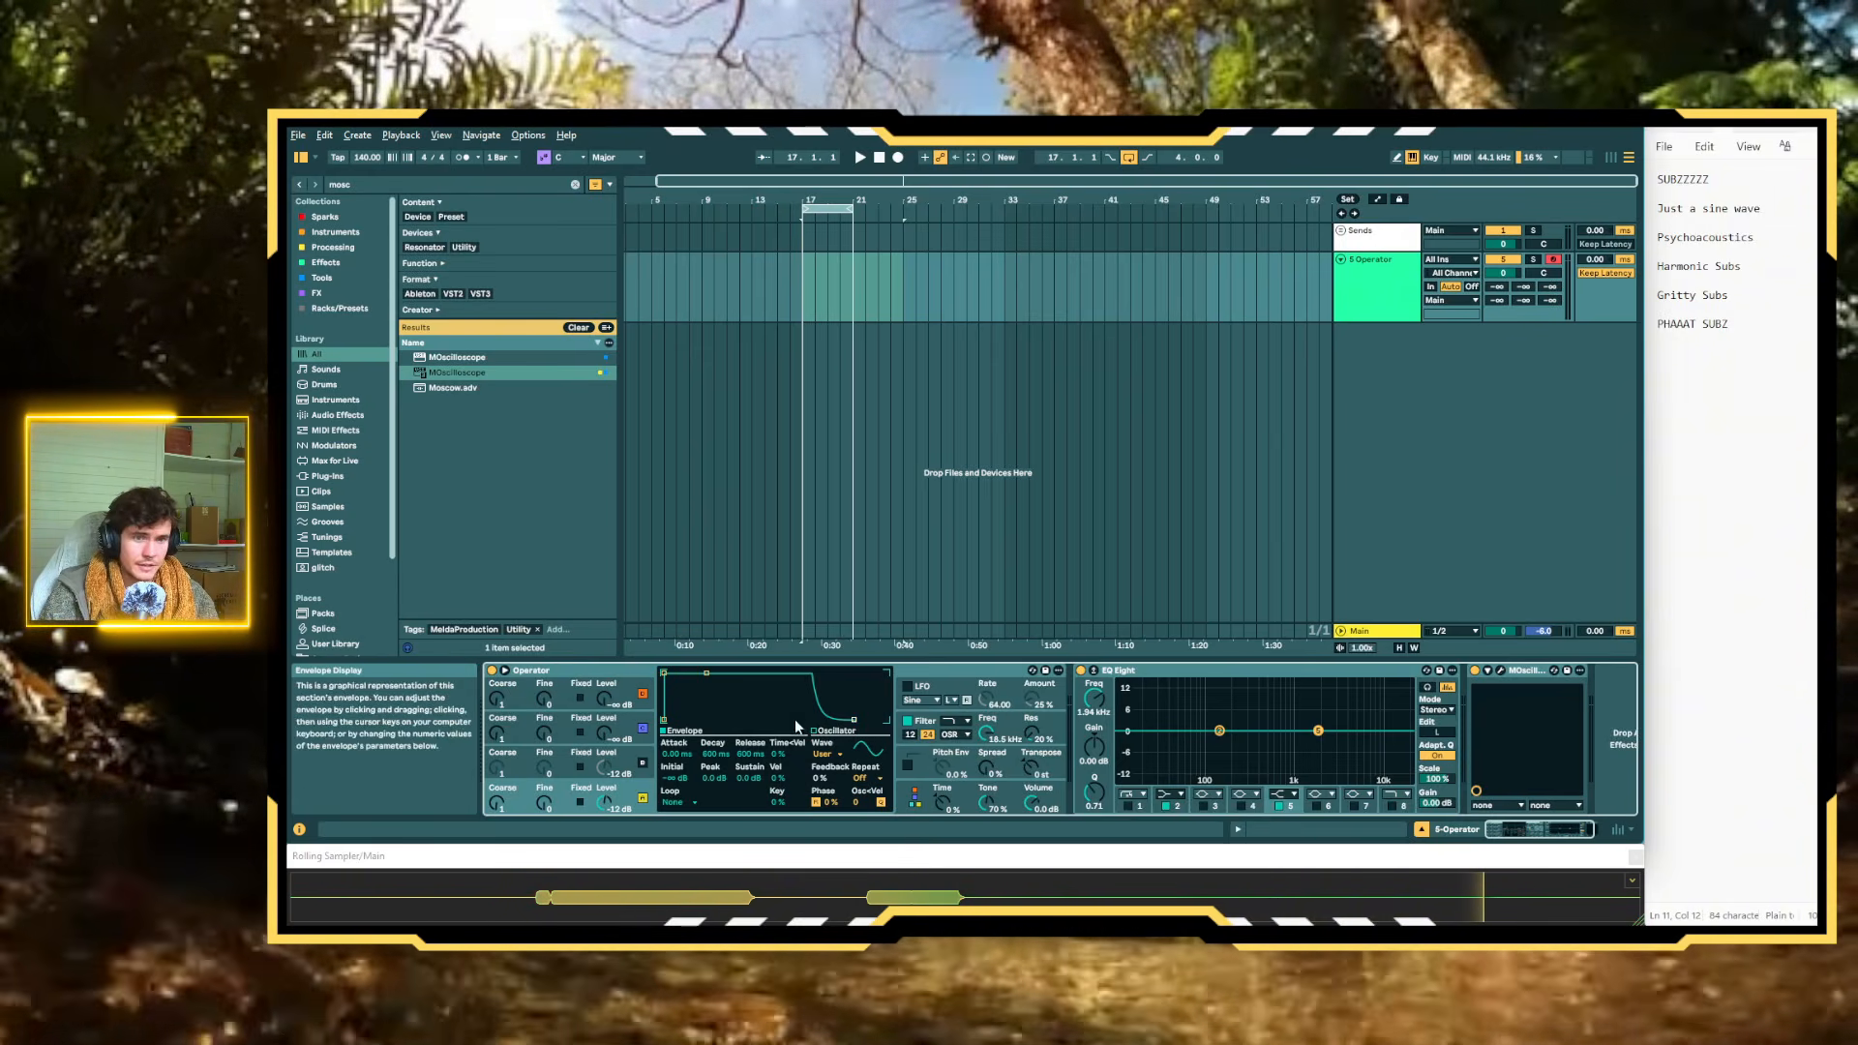
Show Oscillator A's waveform partials and inspect the played note in EQ Eight's enlarged spectrum
click(815, 730)
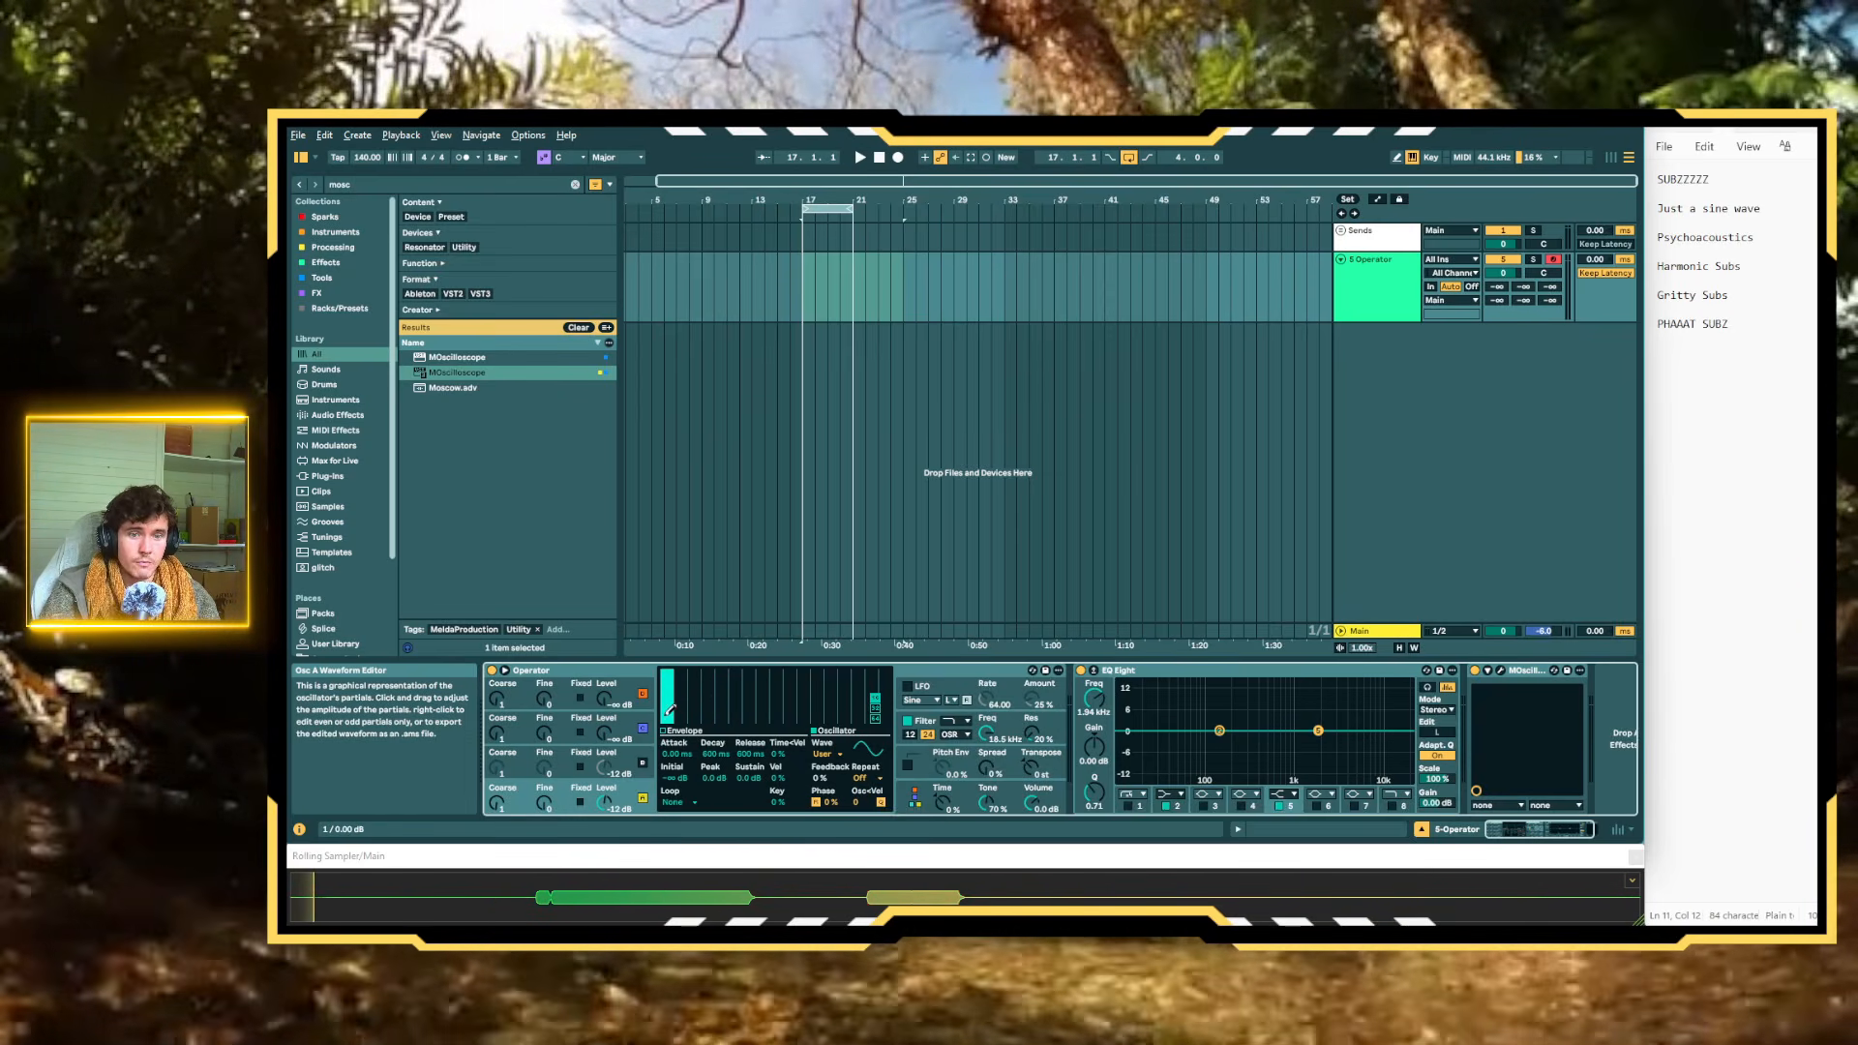
click(1095, 672)
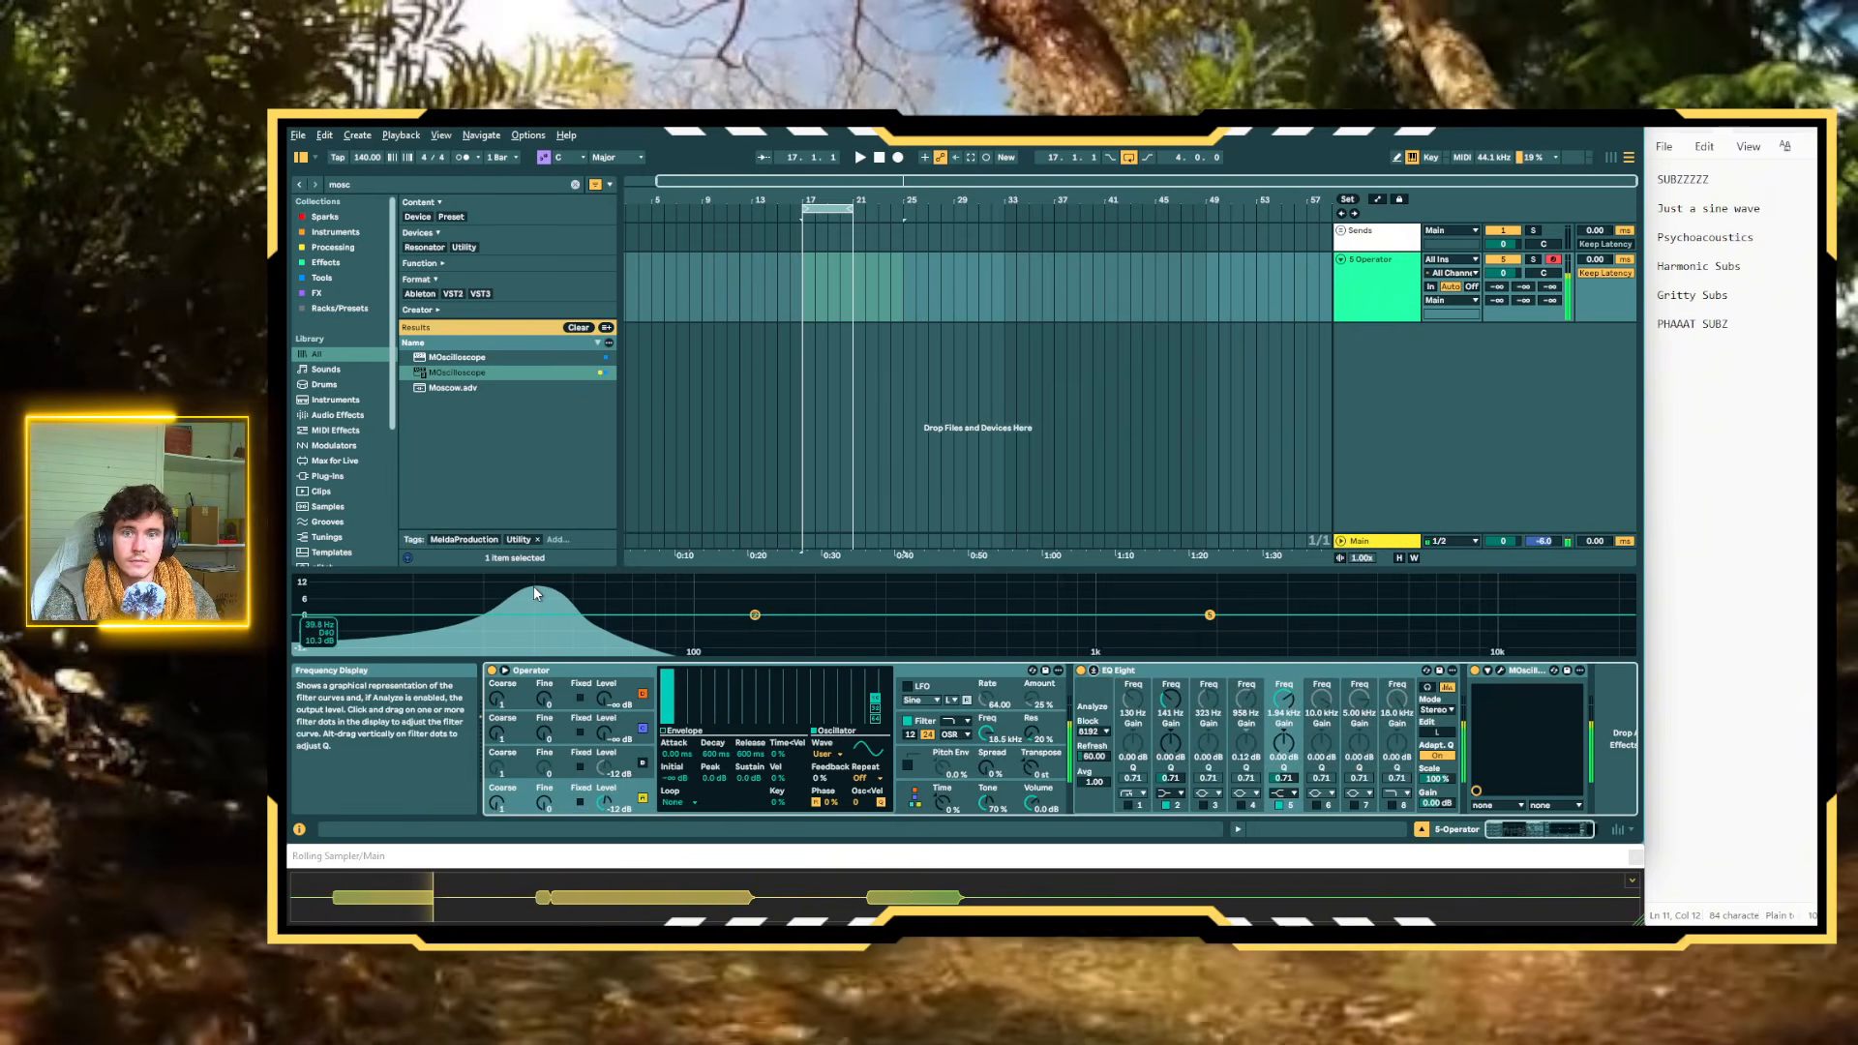
click(1094, 672)
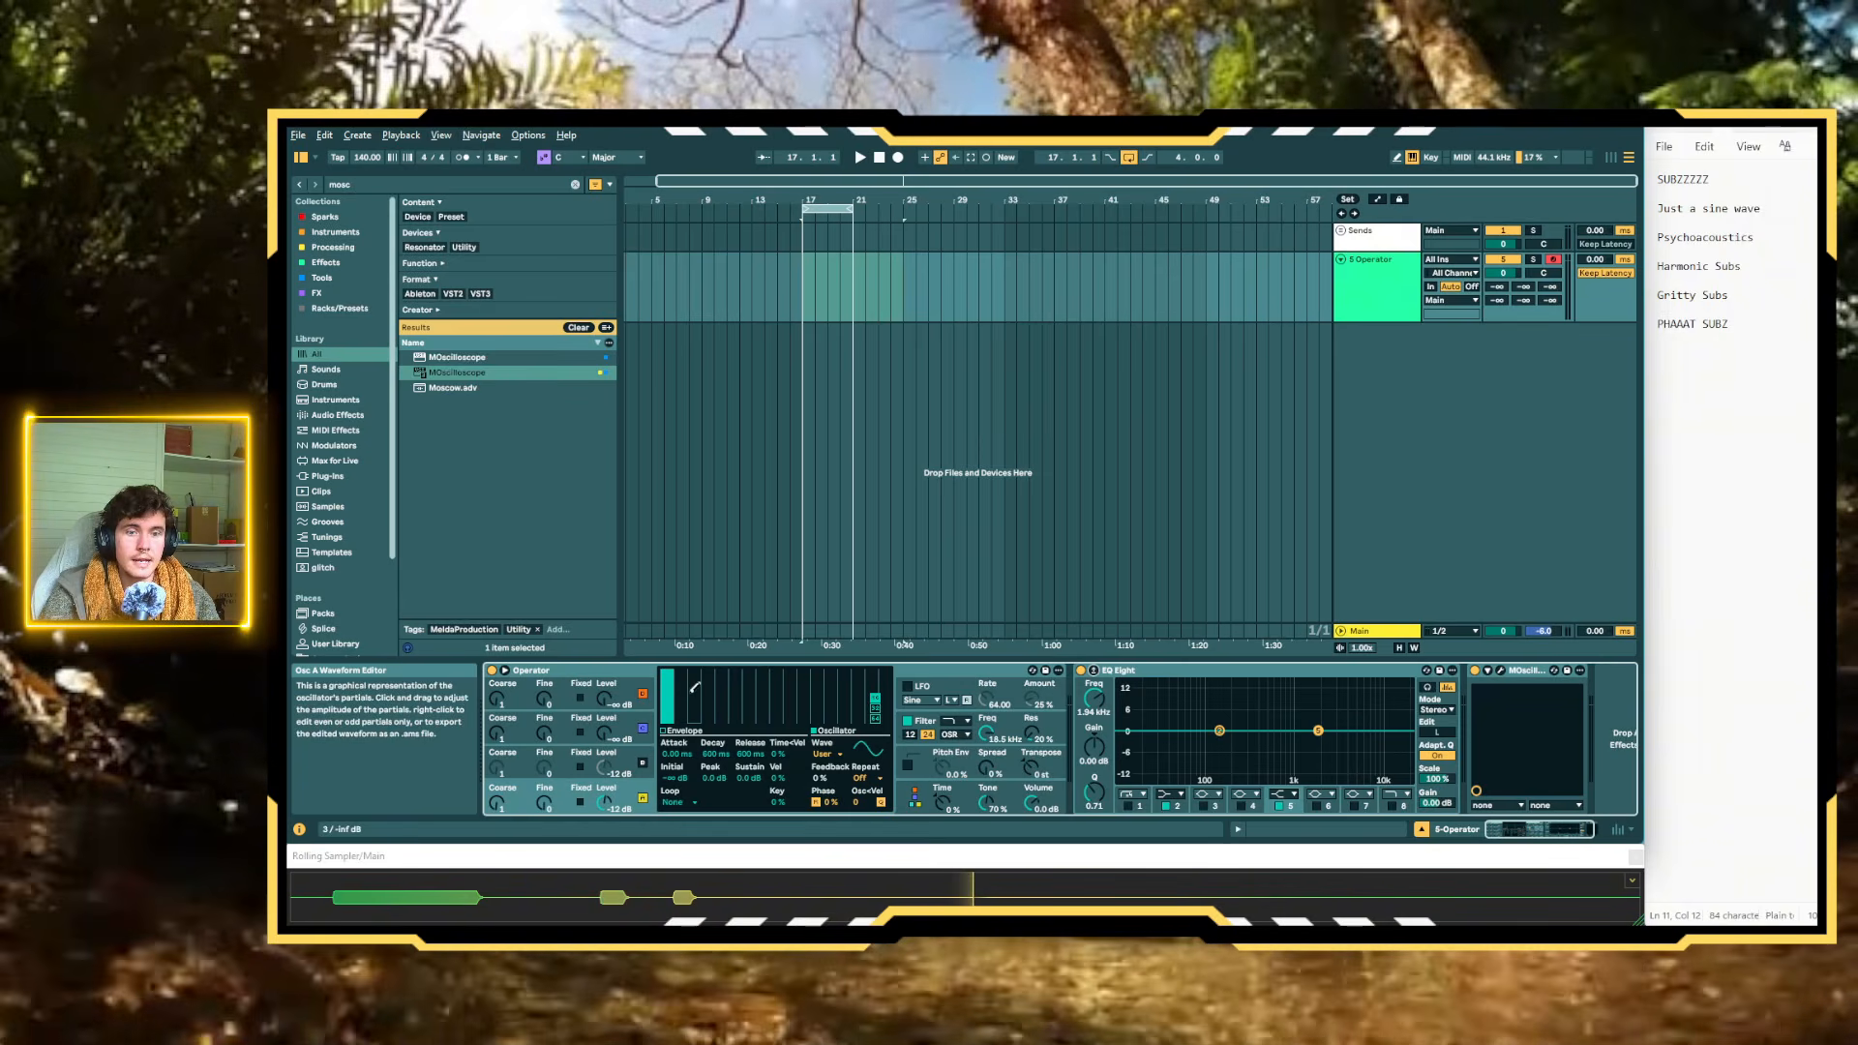
Raise the third harmonic in Oscillator A's partials and examine it in EQ Eight's enlarged spectrum
drag(697, 687, 694, 674)
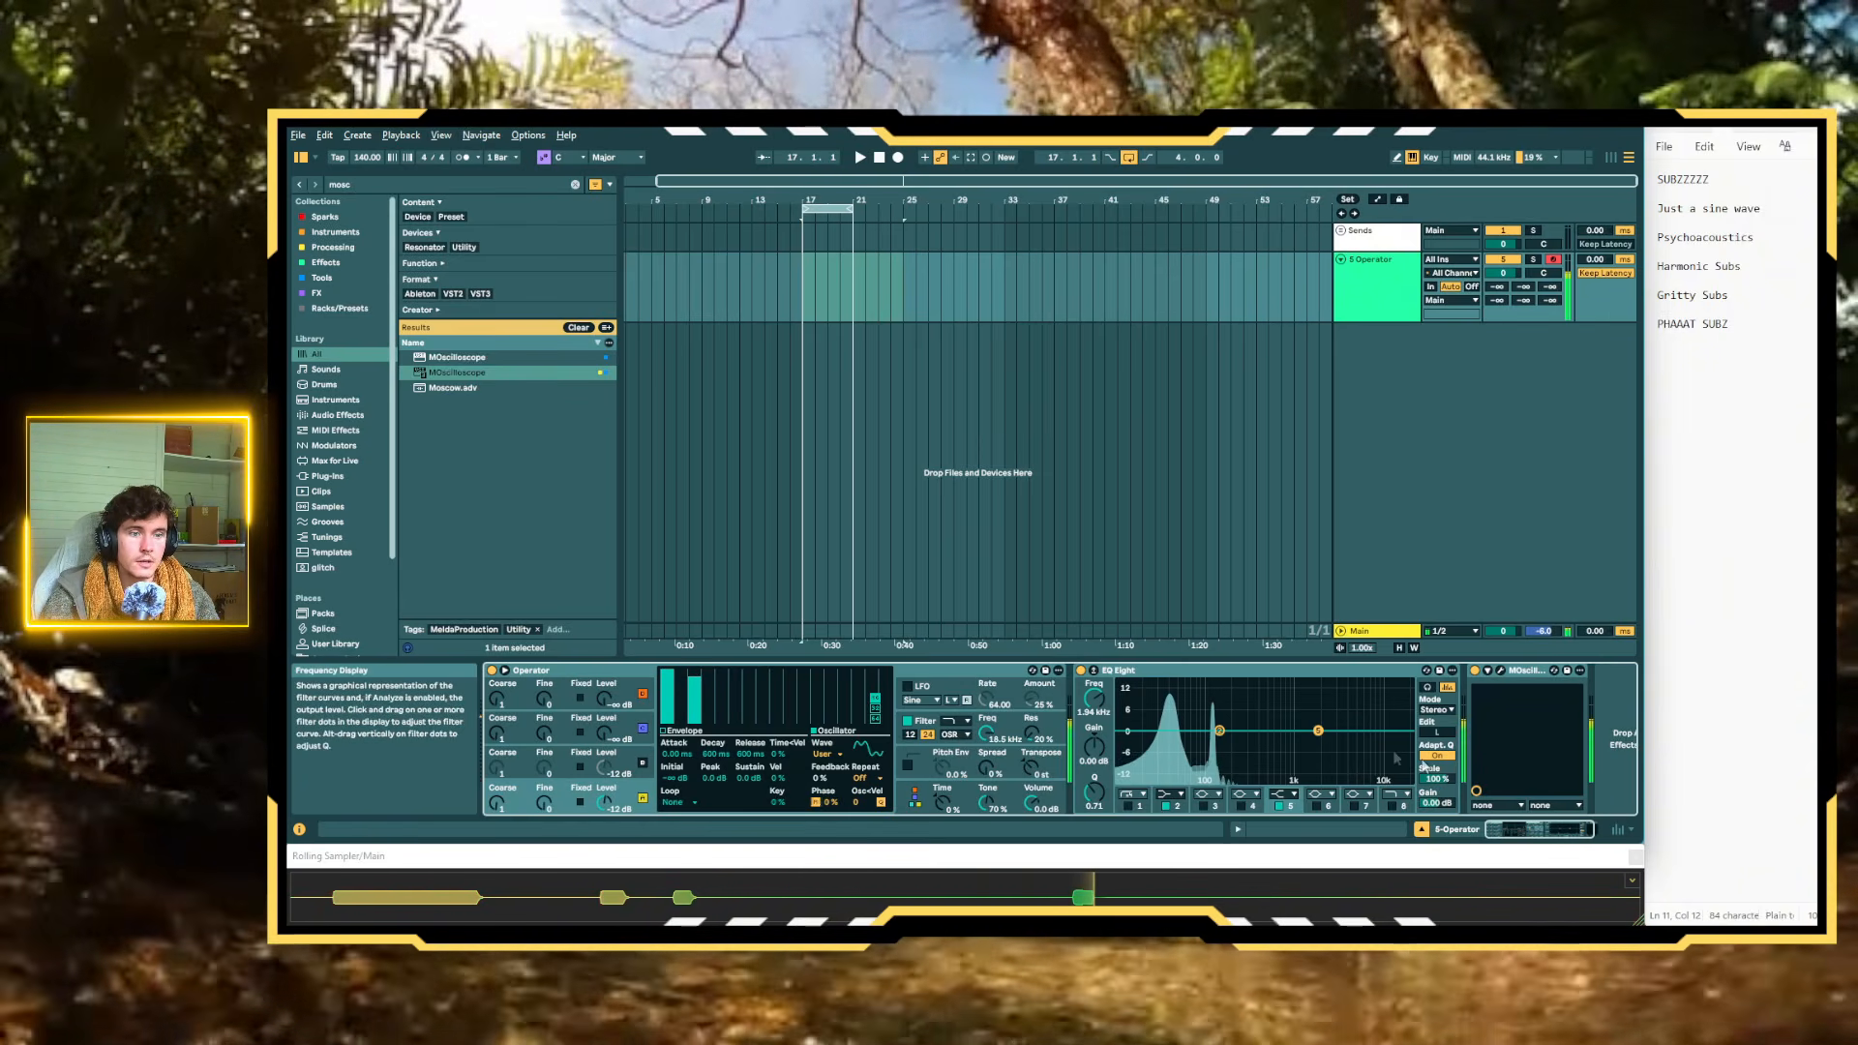
click(1118, 688)
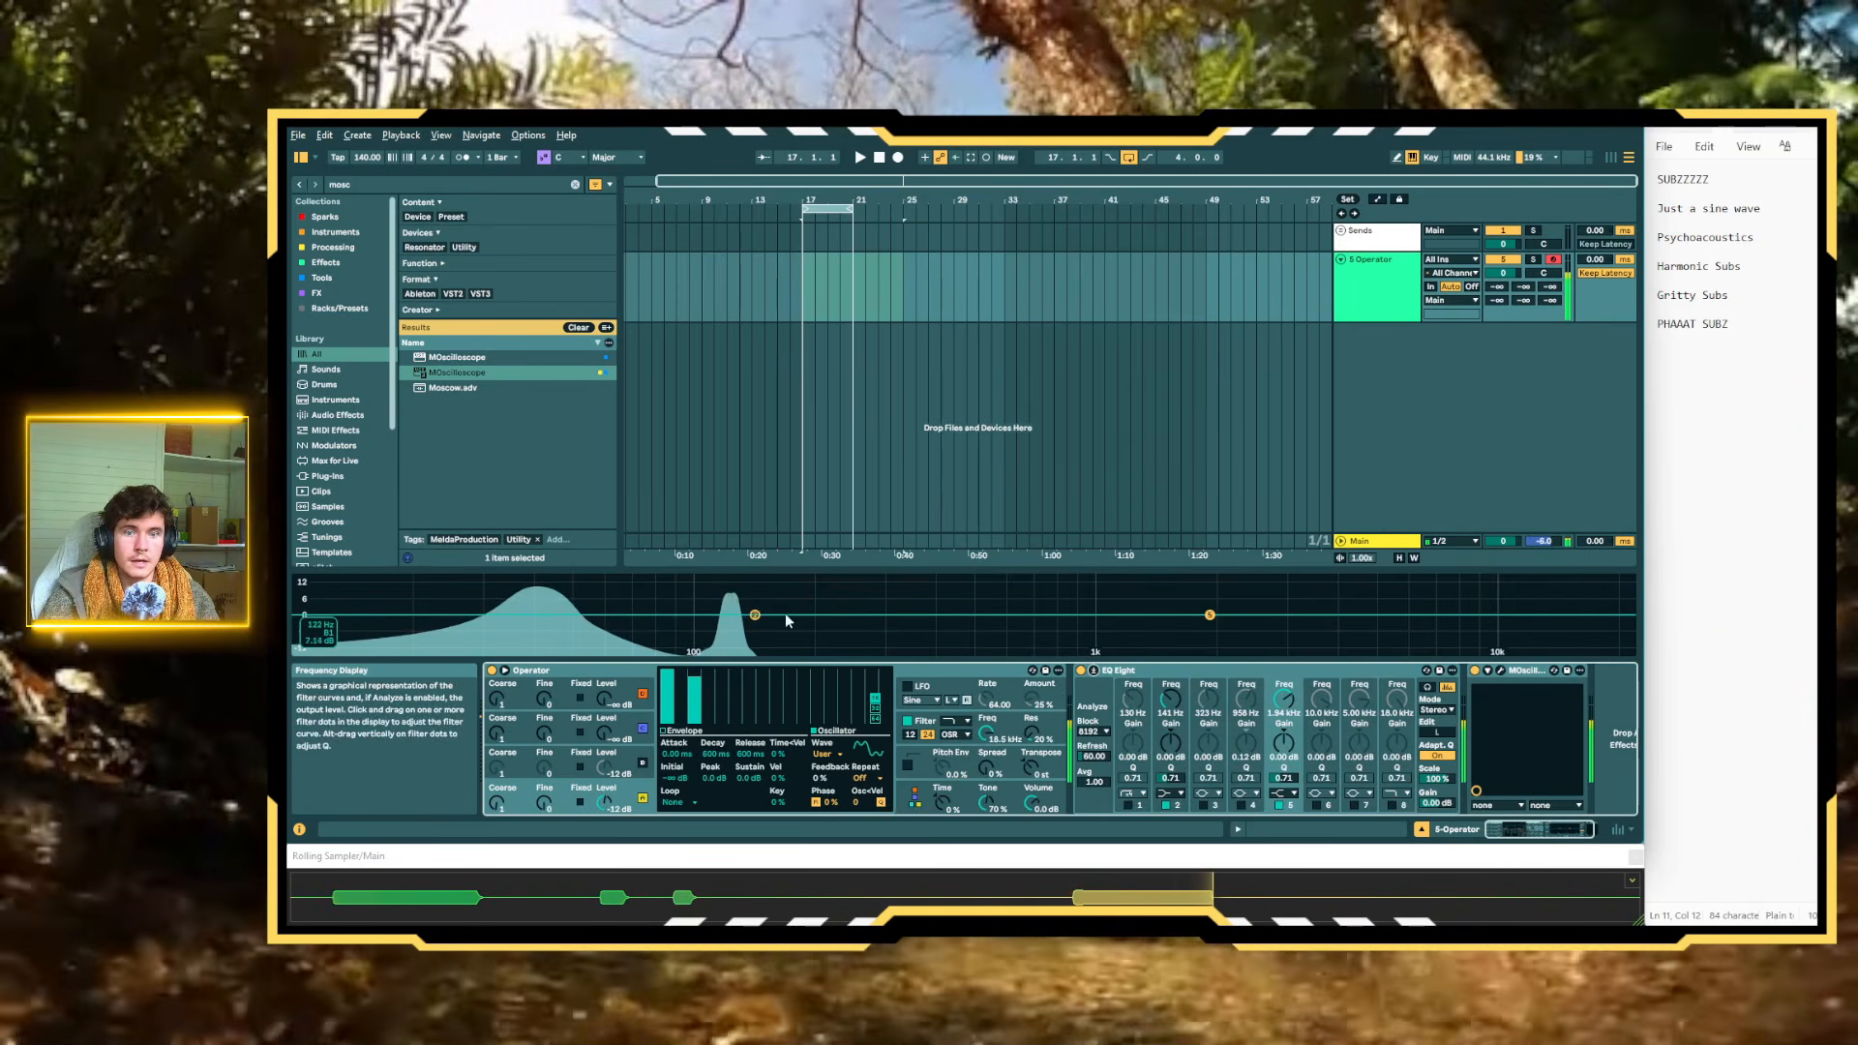
click(1095, 672)
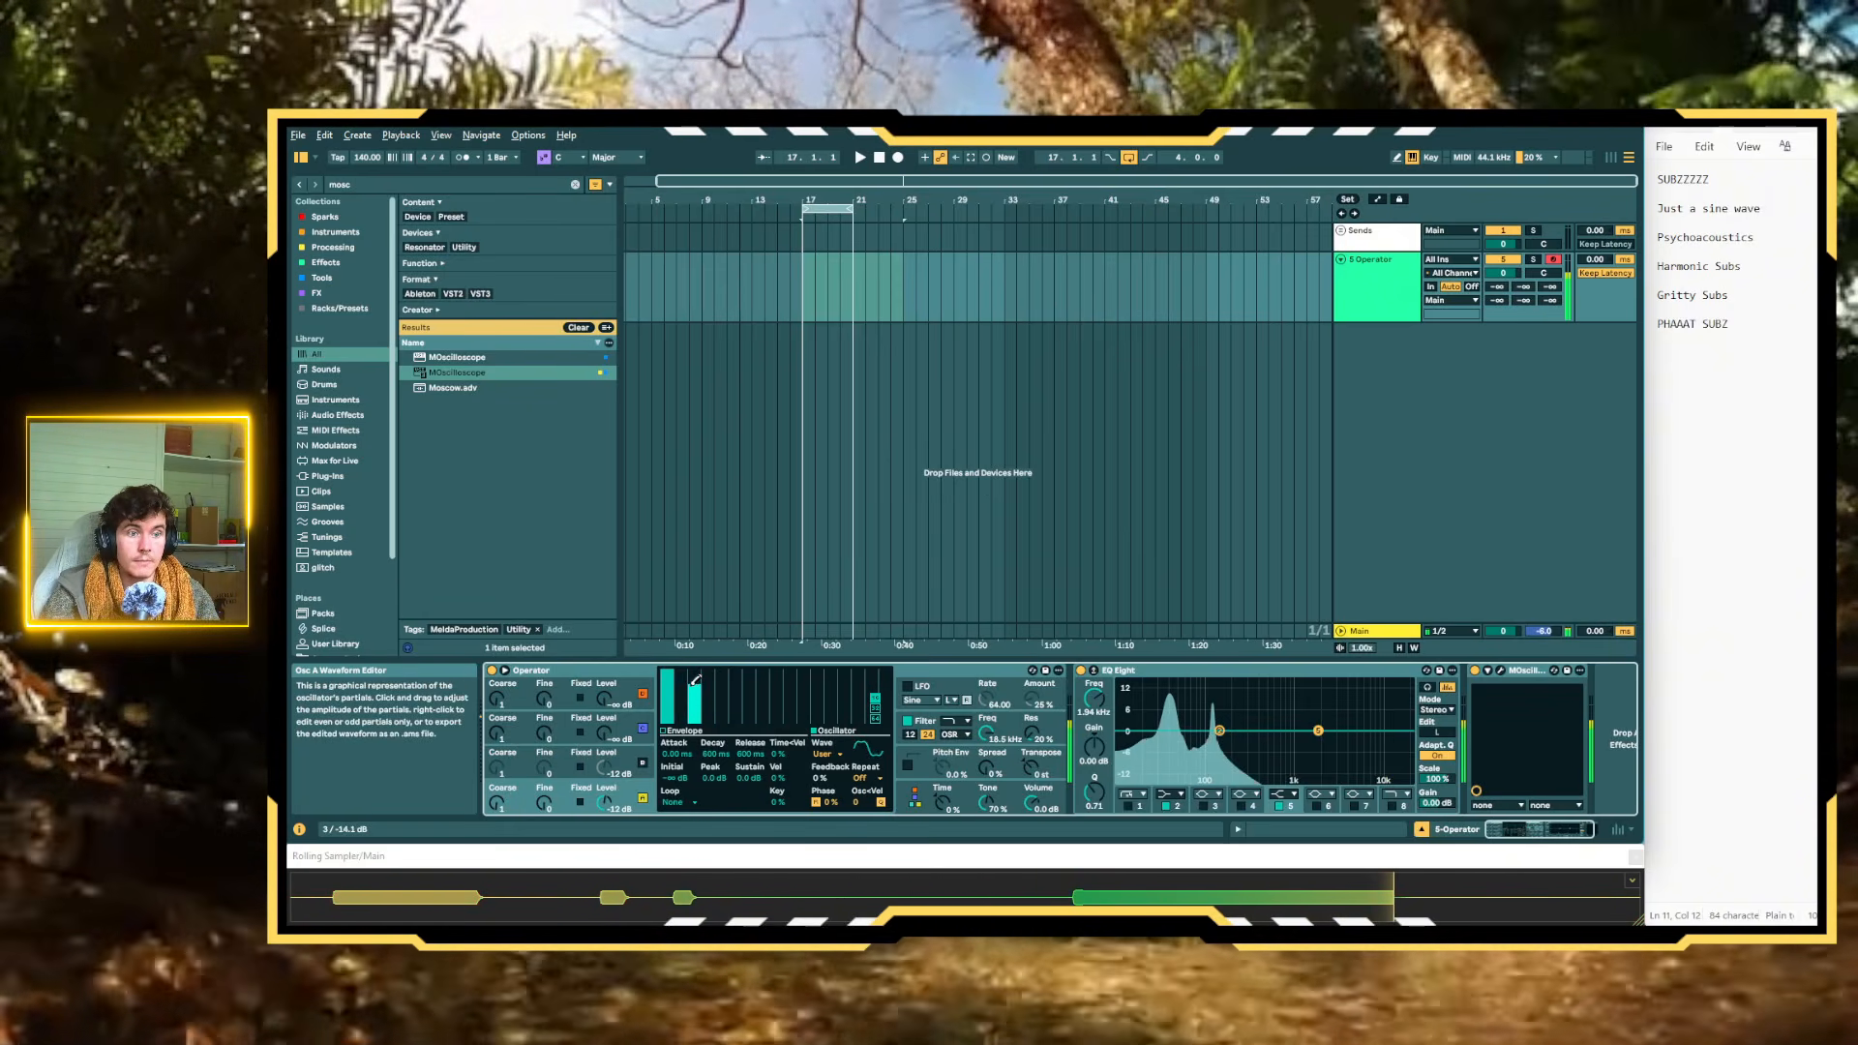
Lower Oscillator A's third harmonic to about -19.8 dB and add a quieter fifth harmonic at about -35 dB
drag(693, 681, 698, 685)
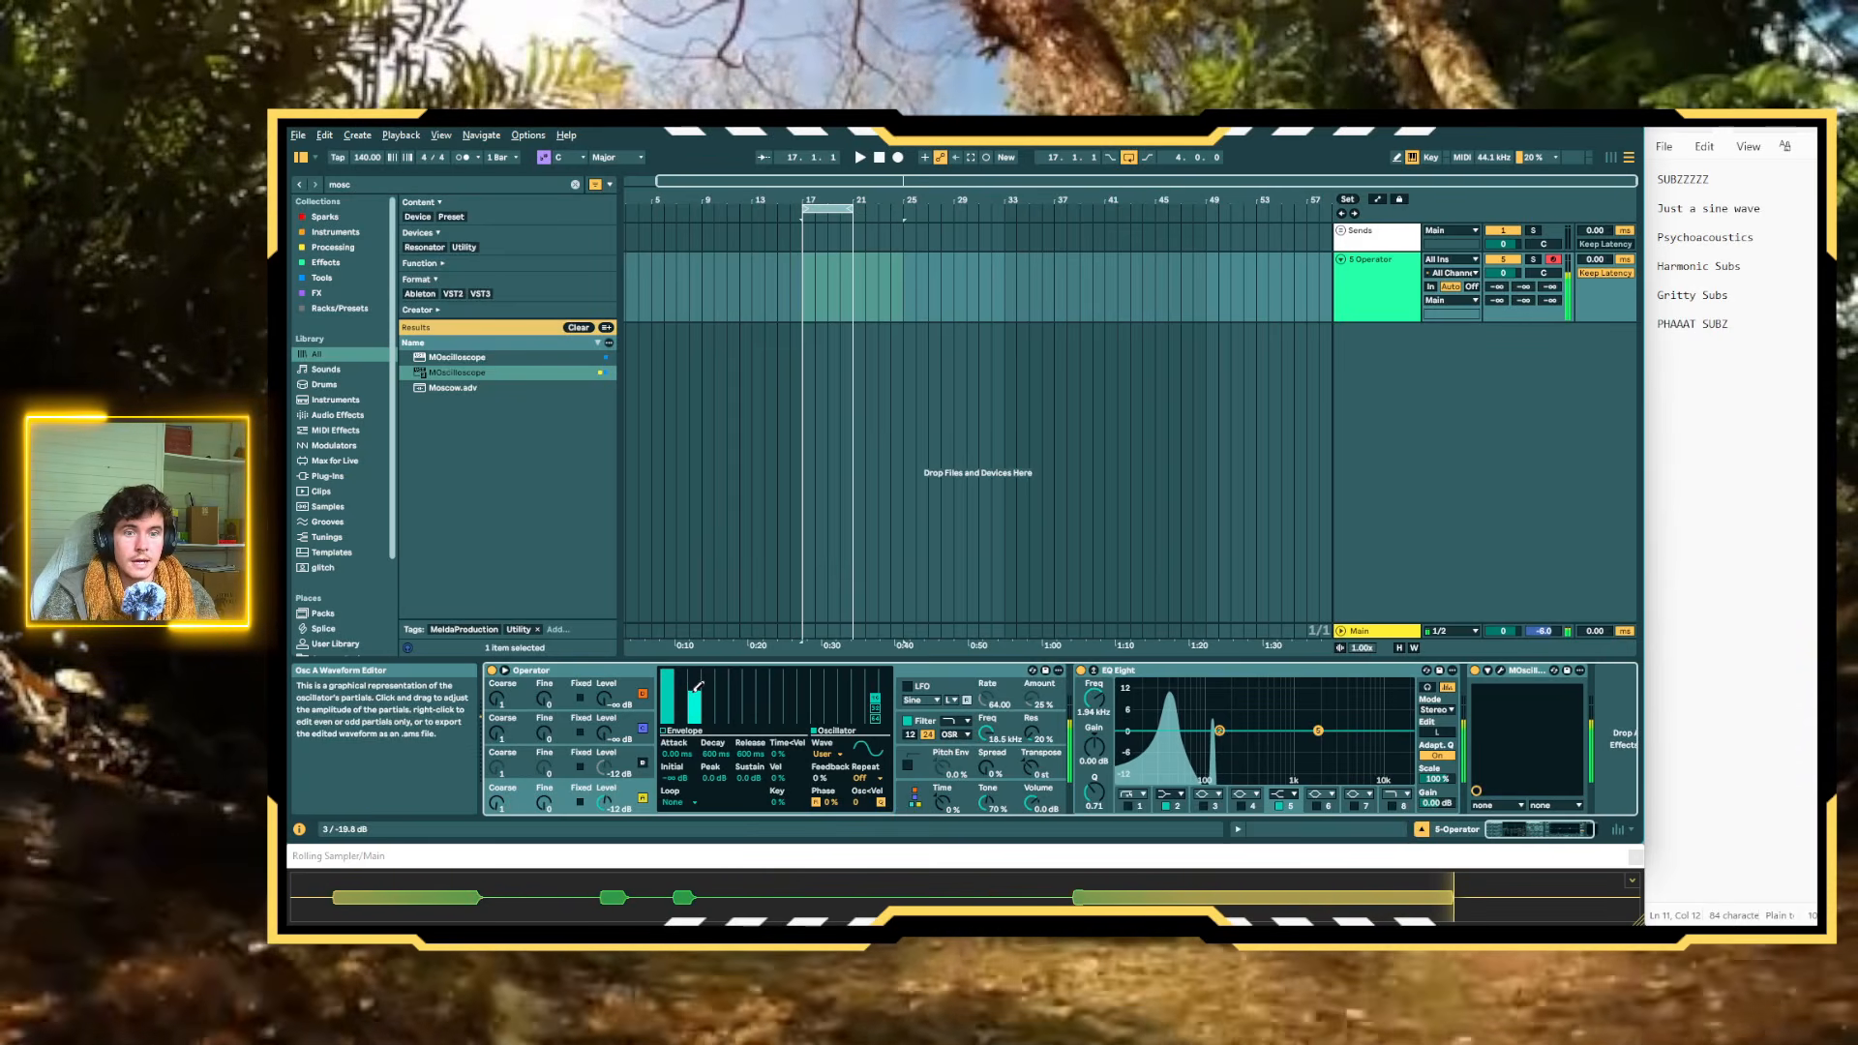
click(722, 711)
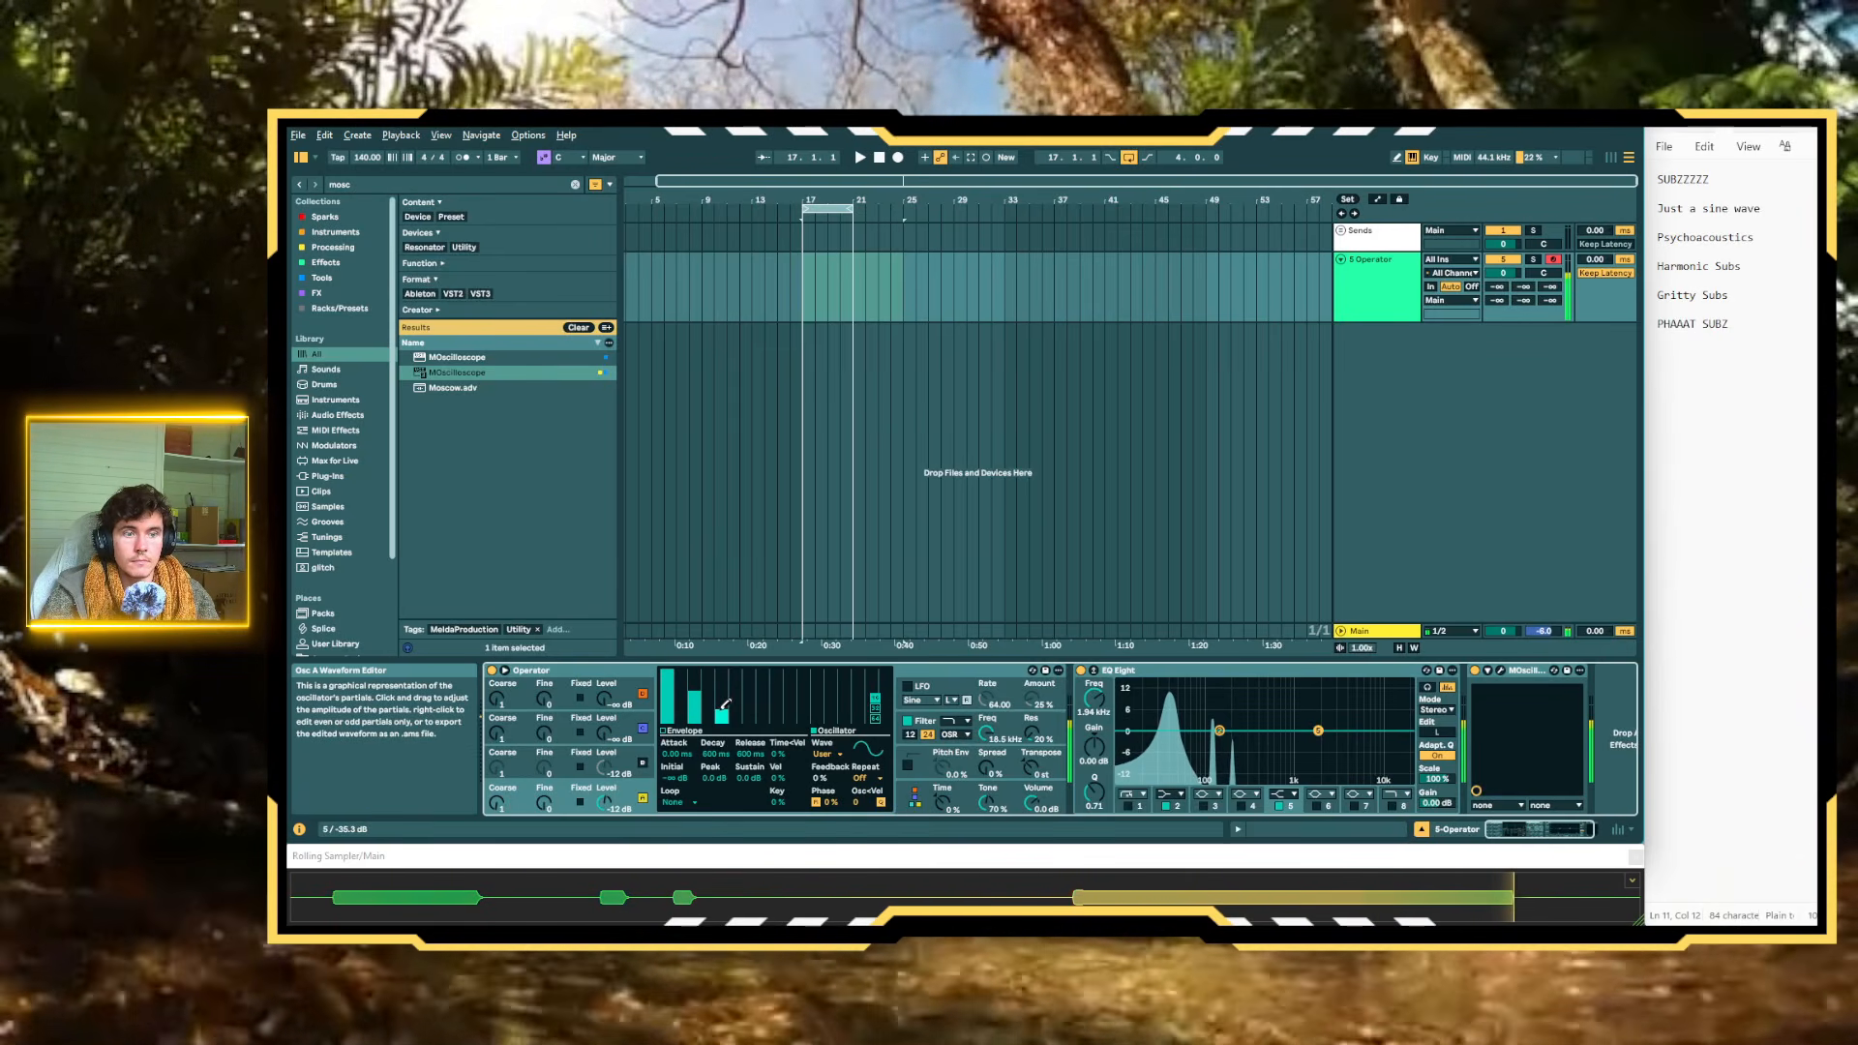
drag(720, 710, 721, 712)
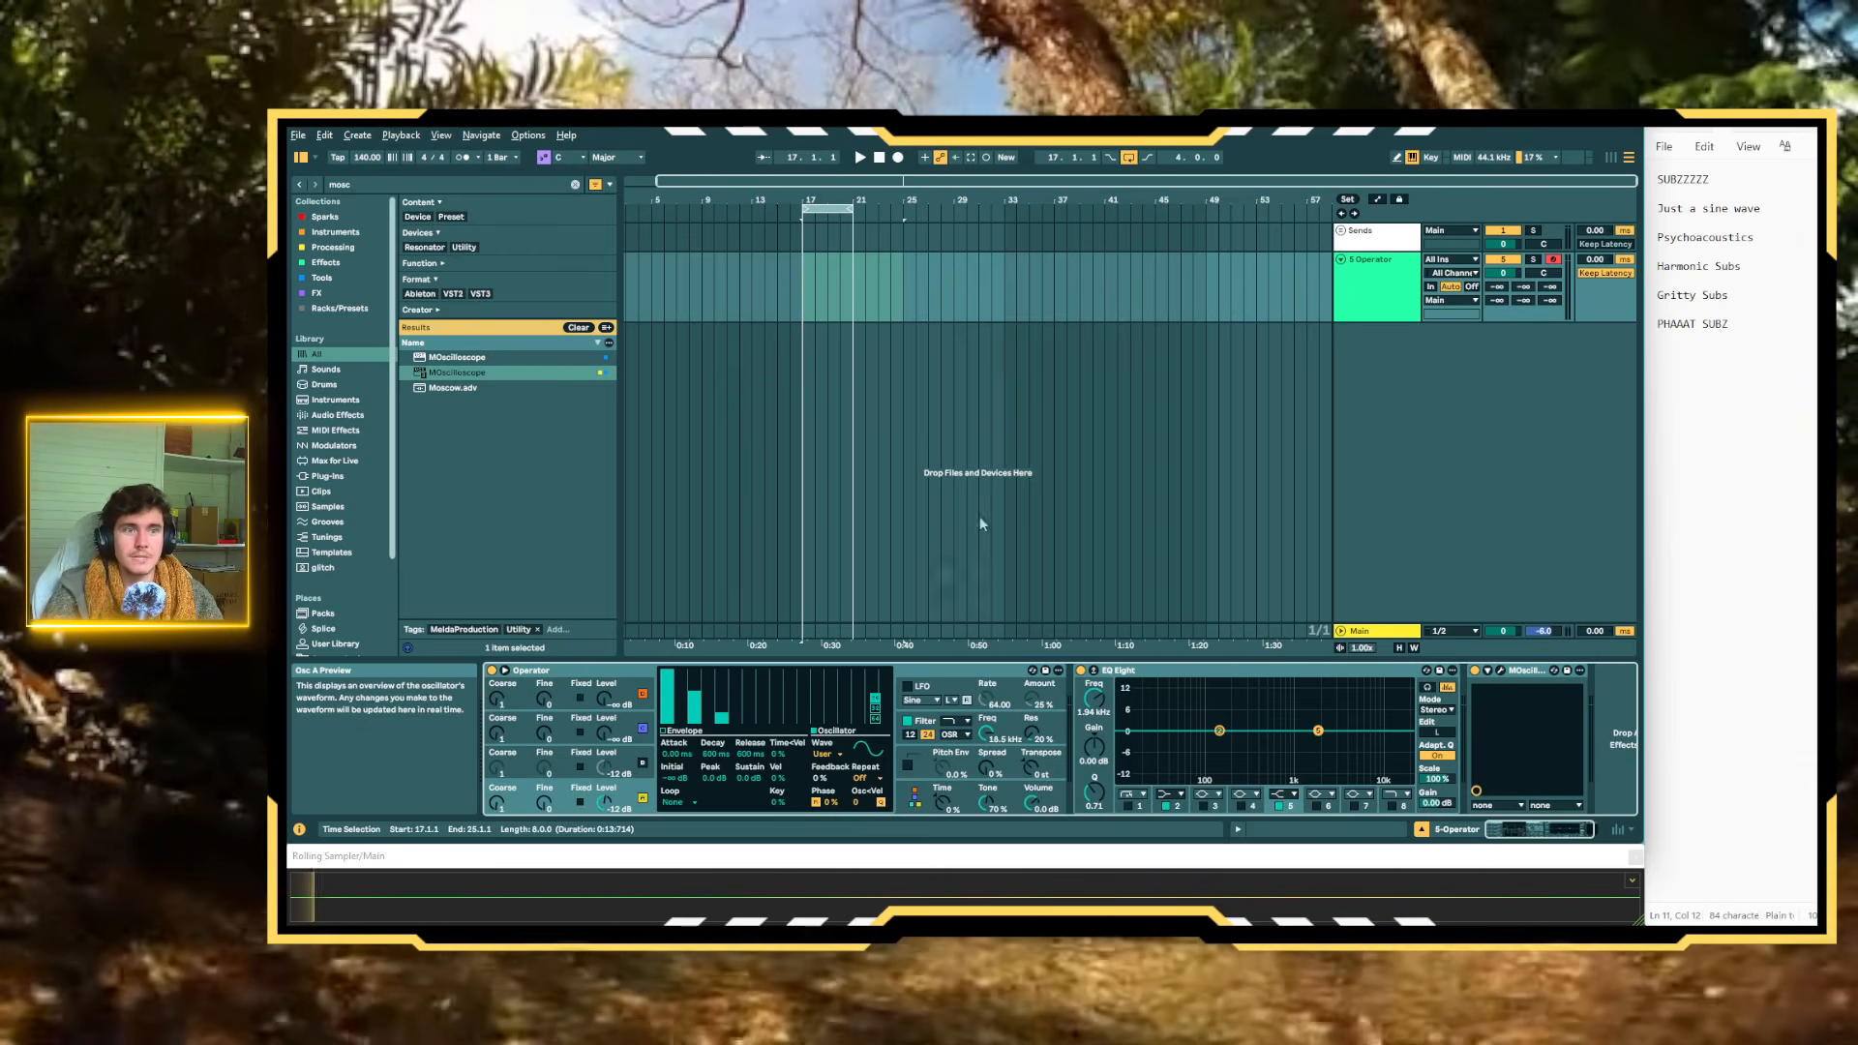
Enable EQ Eight's band 1 low cut and set its frequency to about 100 Hz
click(1127, 805)
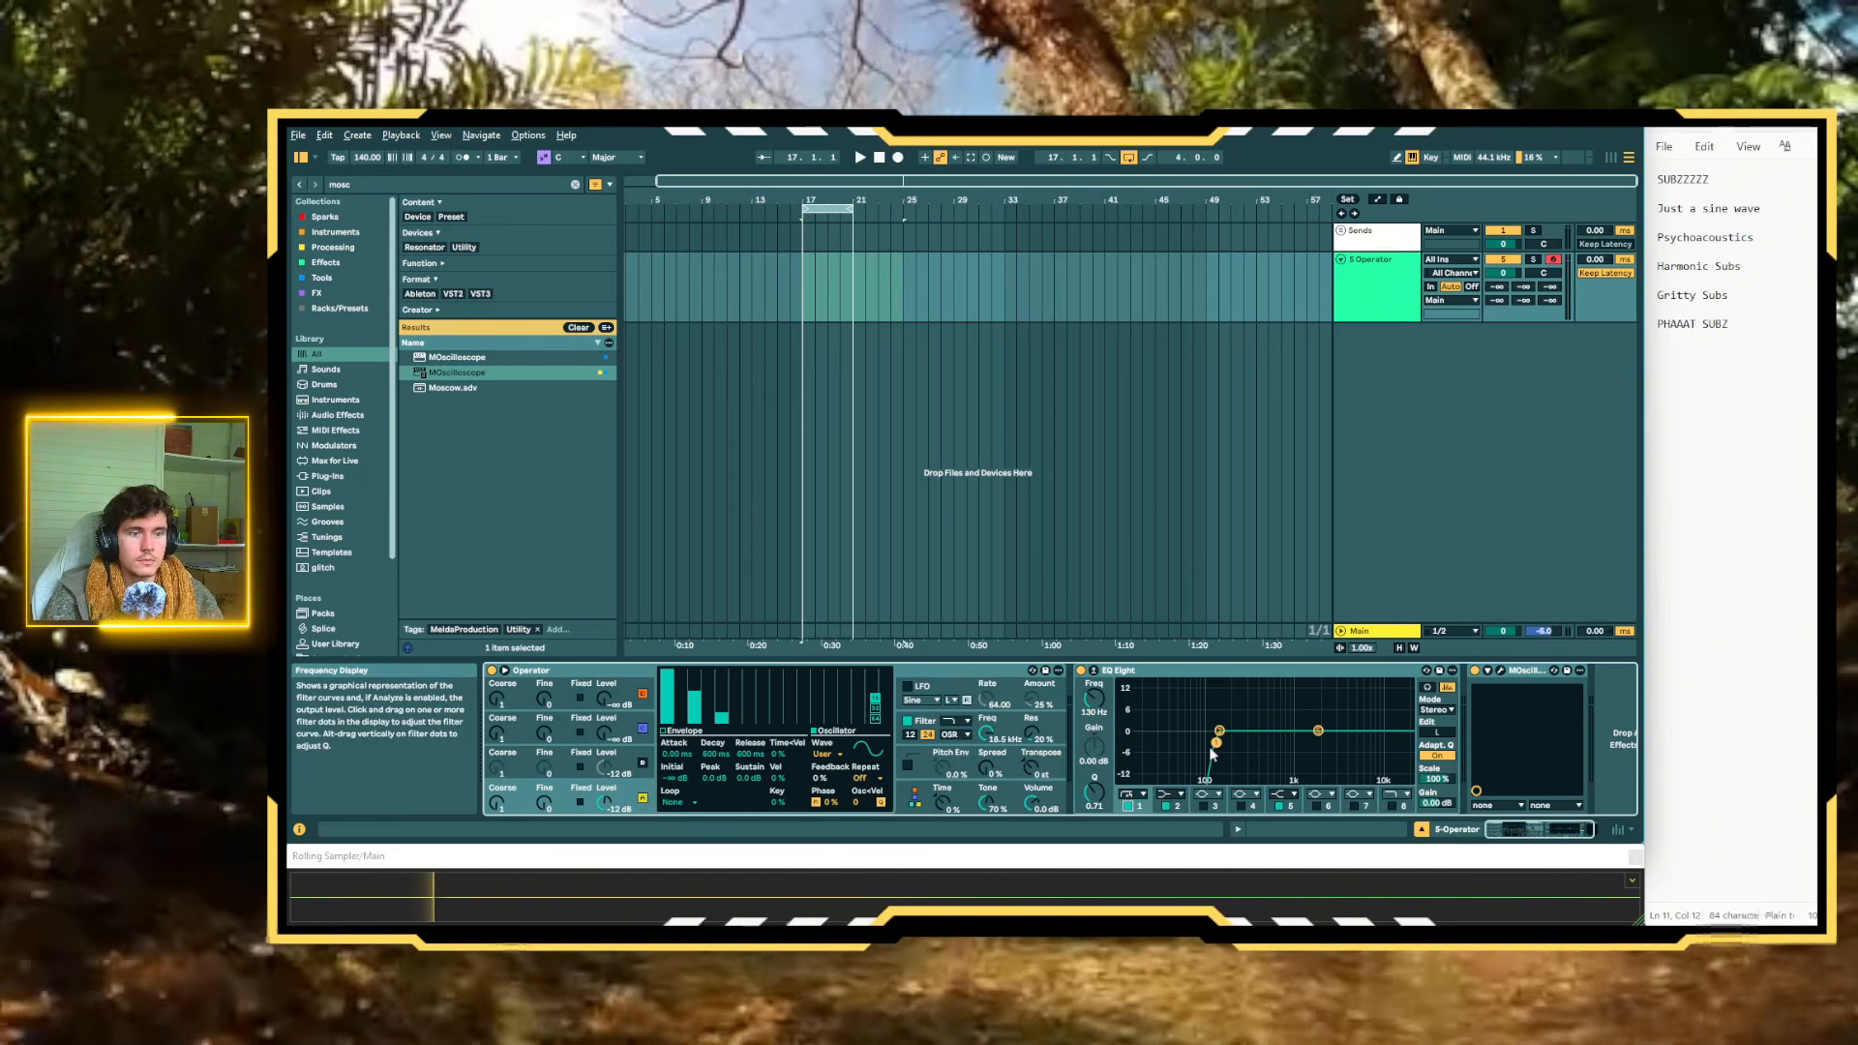
mouse_move(1217, 742)
mouse_down()
mouse_move(1168, 742)
mouse_move(1210, 742)
mouse_up()
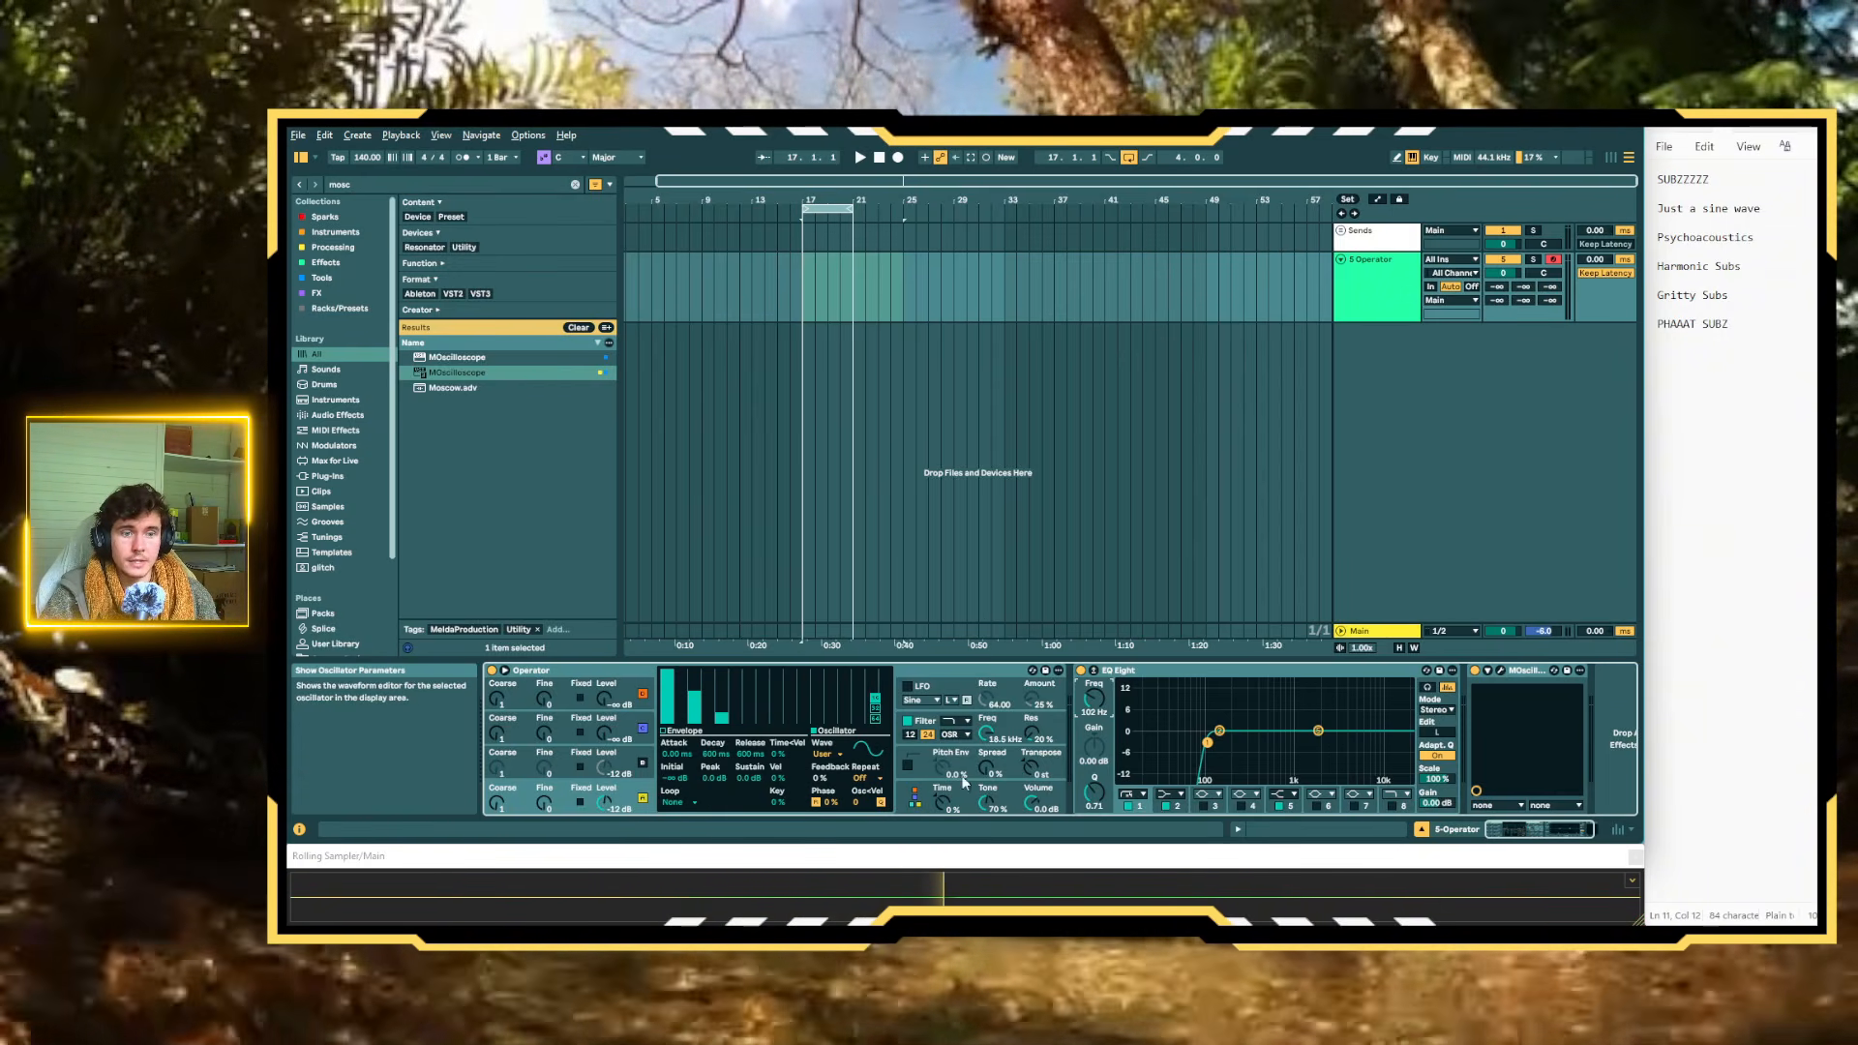
Open MOscilloscope and restore a pure sine by removing Oscillator A's third and fifth harmonics and disabling EQ Eight's band 1
click(1502, 672)
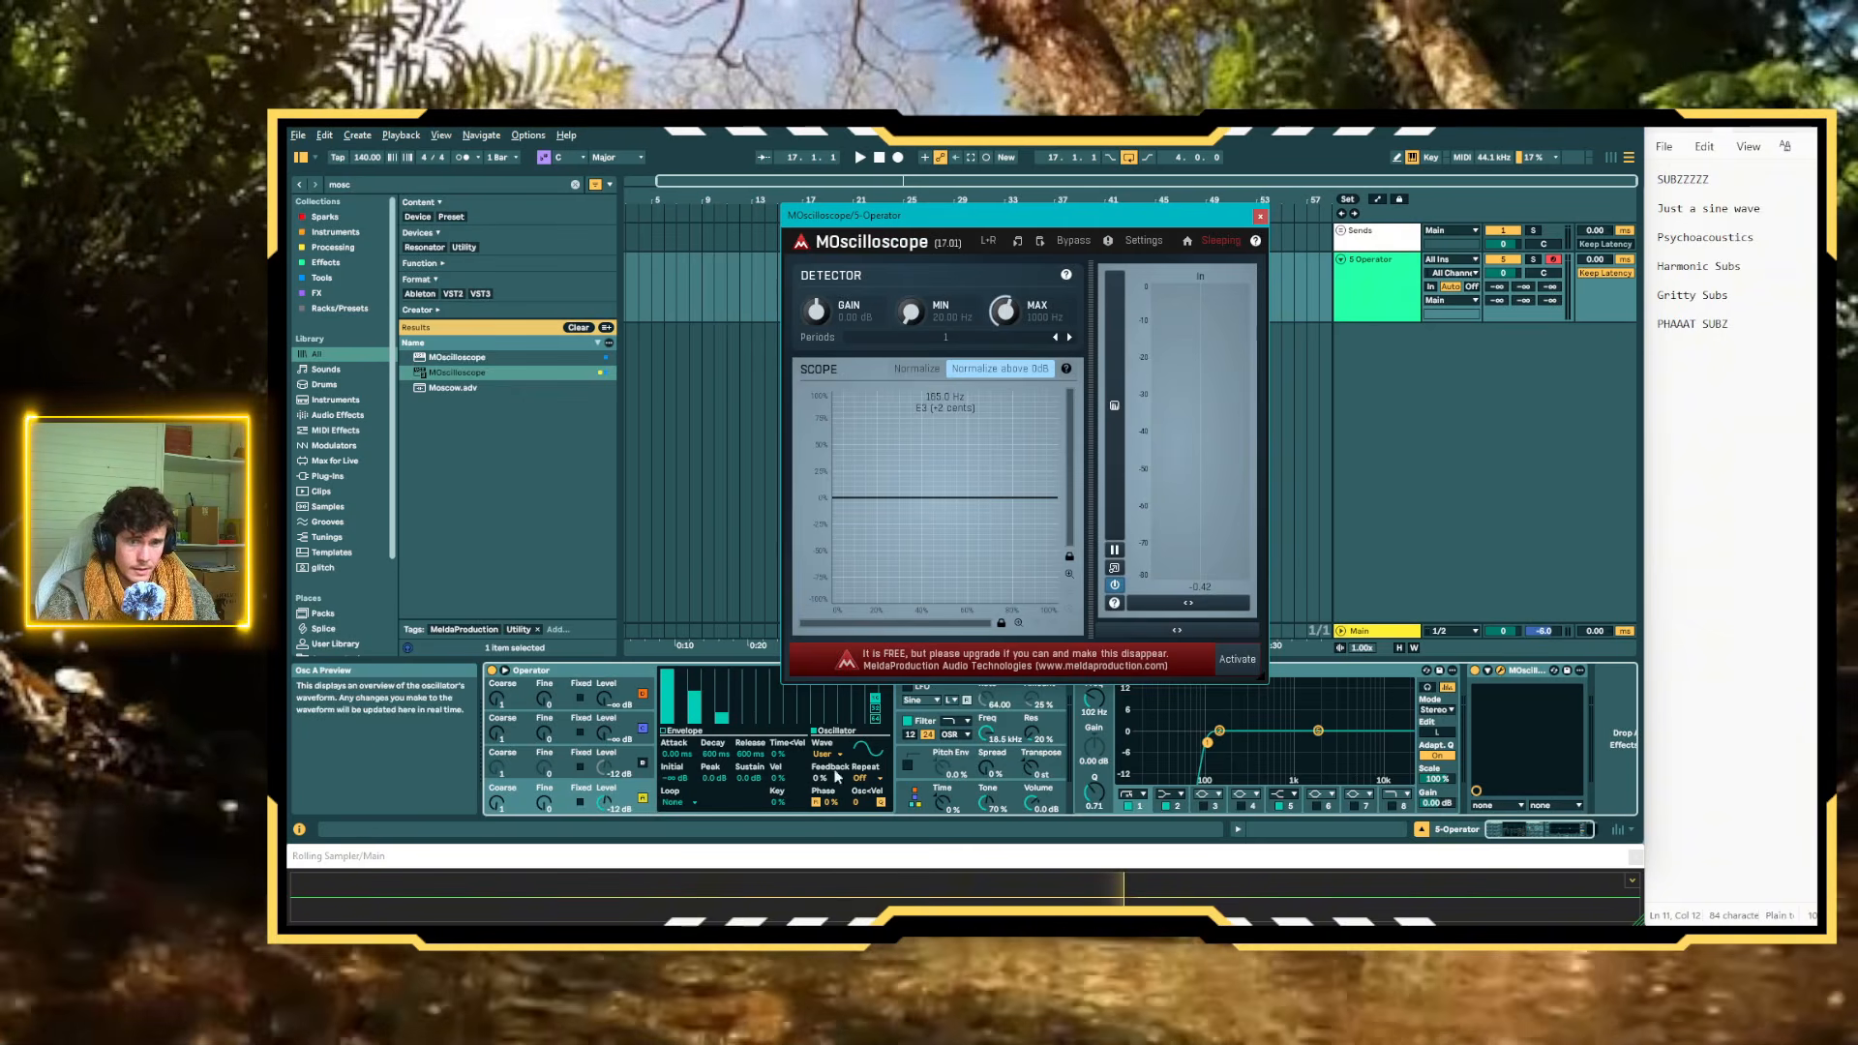
mouse_move(691, 699)
mouse_down()
mouse_move(693, 724)
mouse_move(721, 725)
mouse_up()
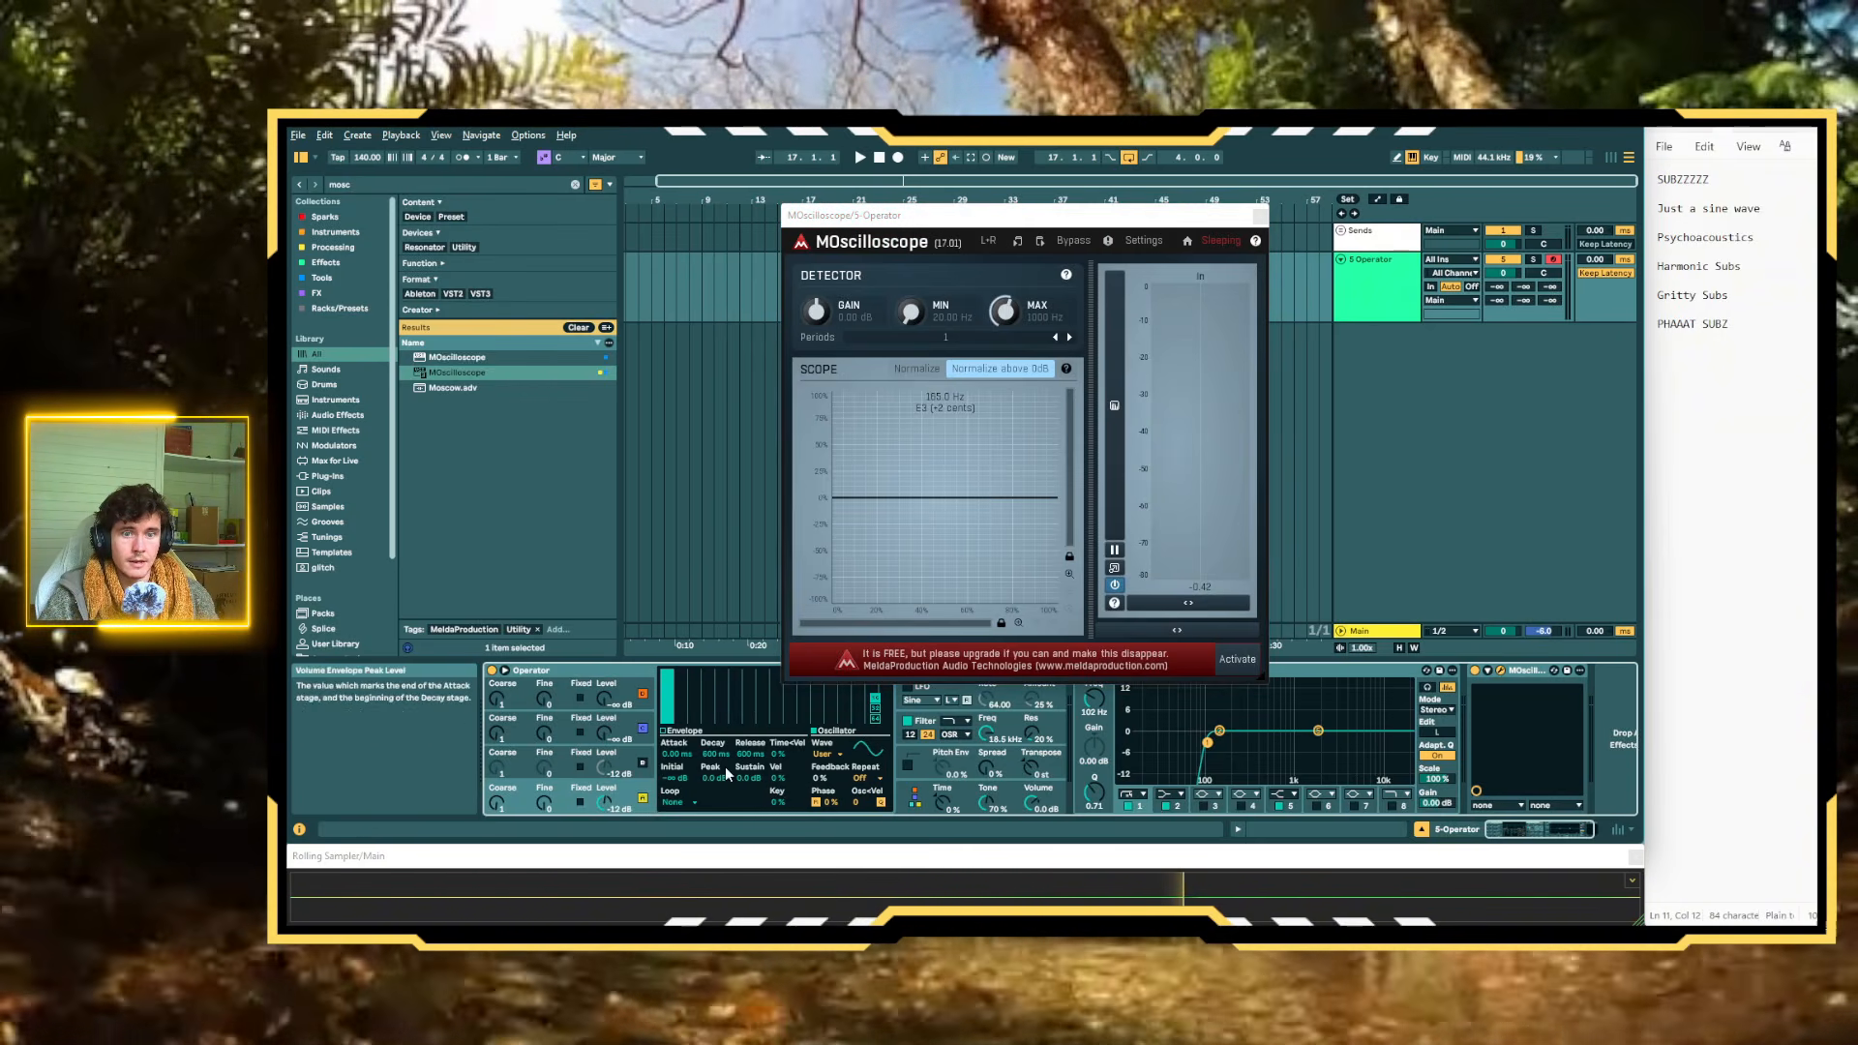
click(1128, 807)
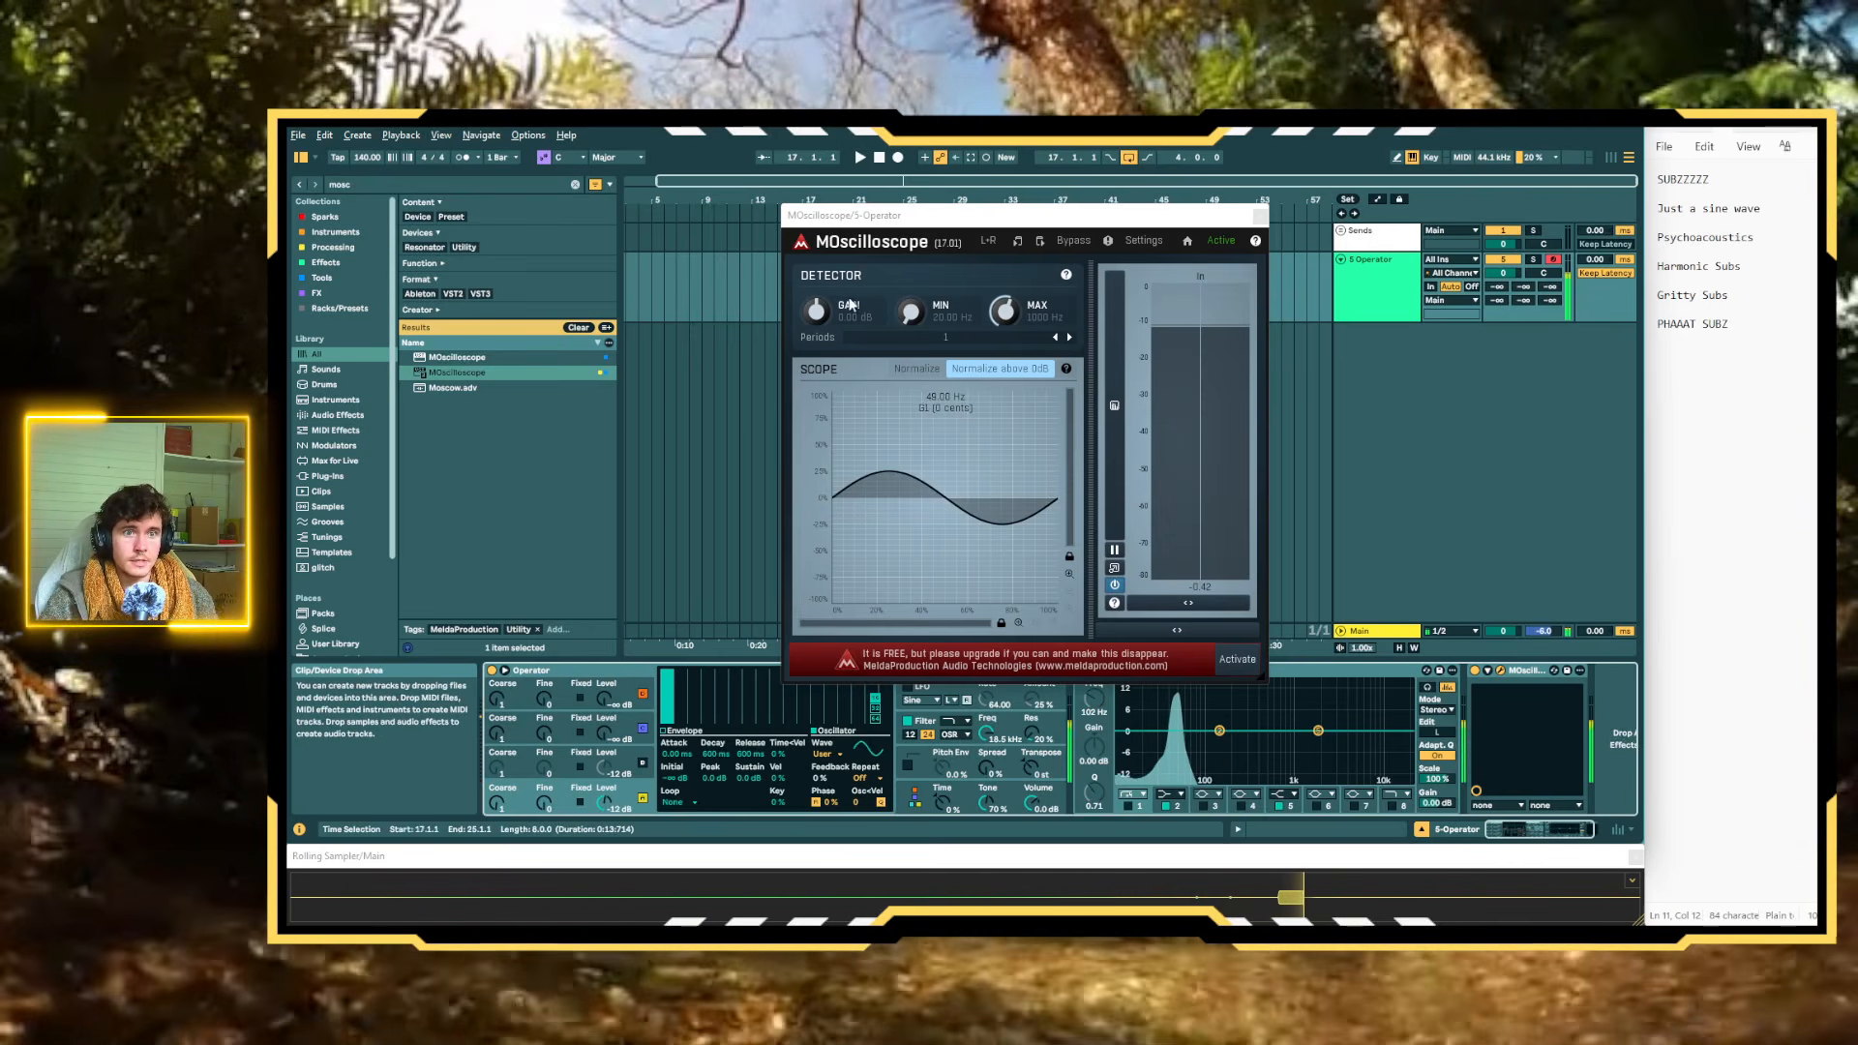
Raise MOscilloscope's detector gain to about 5.8 dB, and try a third harmonic in Oscillator A before removing it again
drag(818, 317, 842, 532)
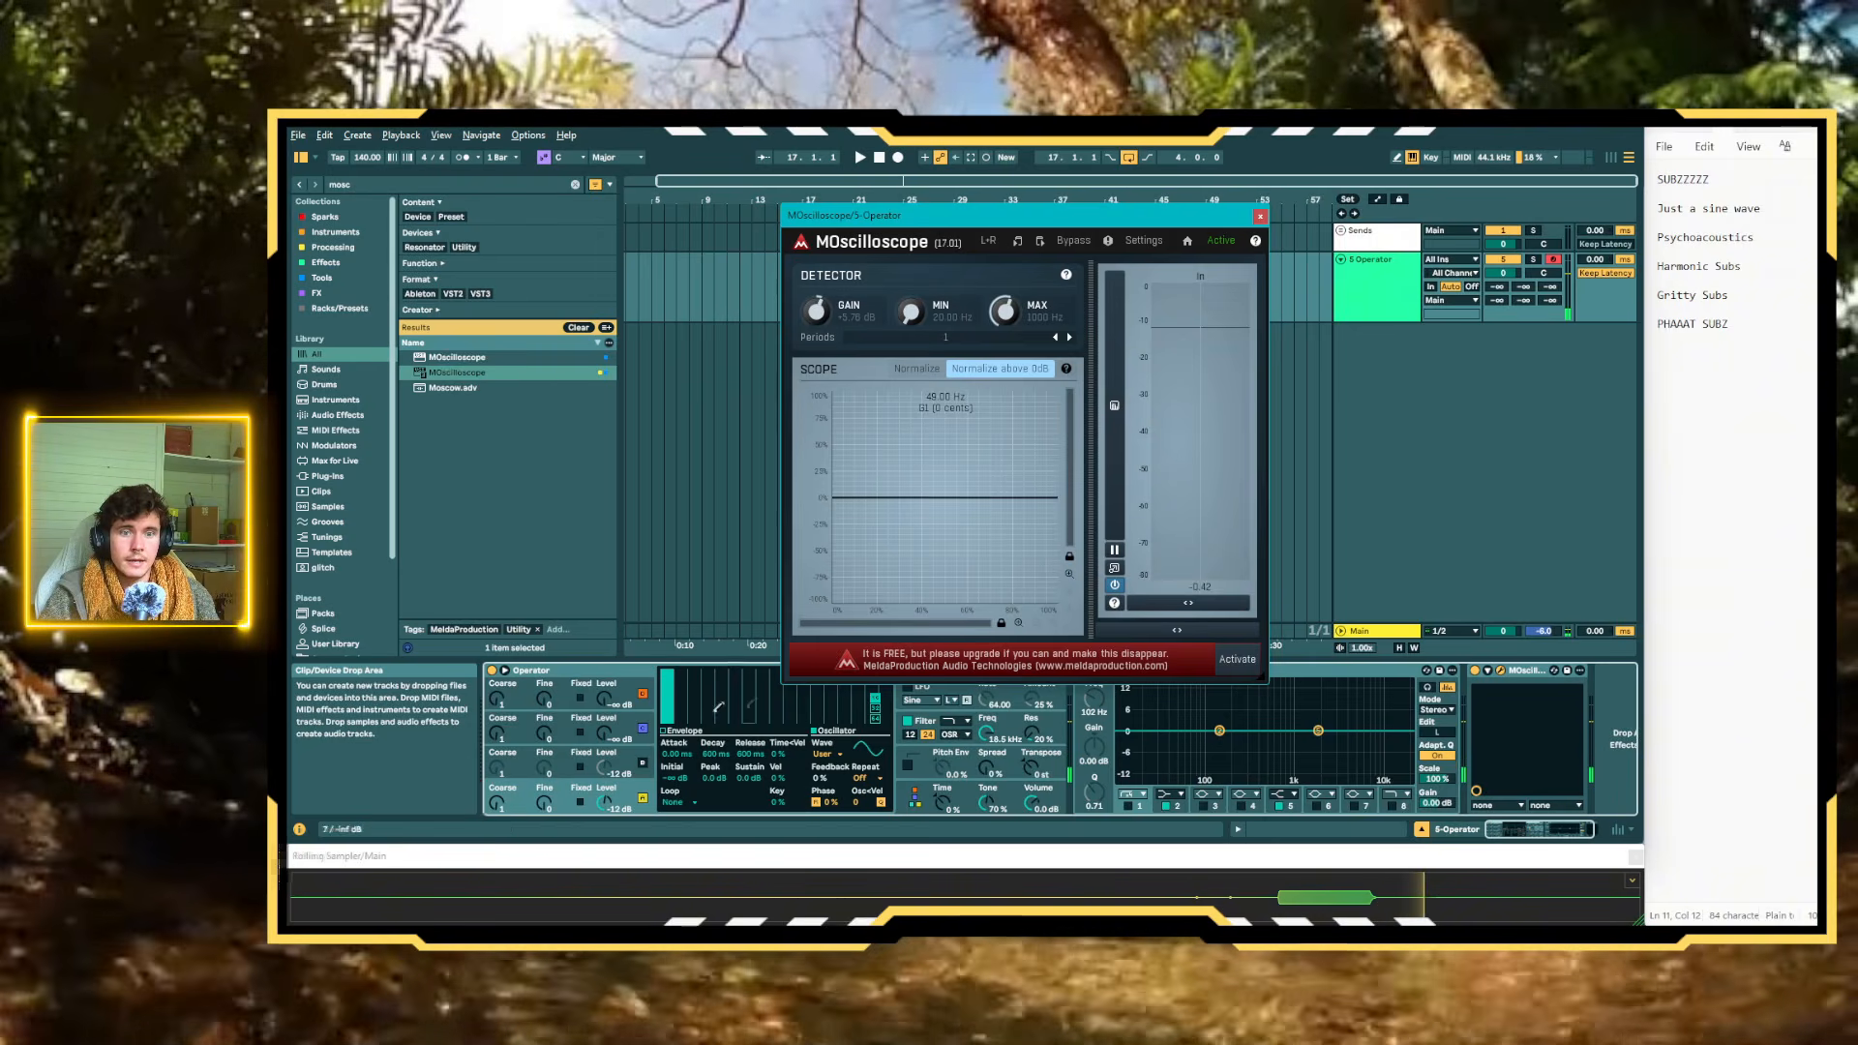
drag(694, 710, 701, 685)
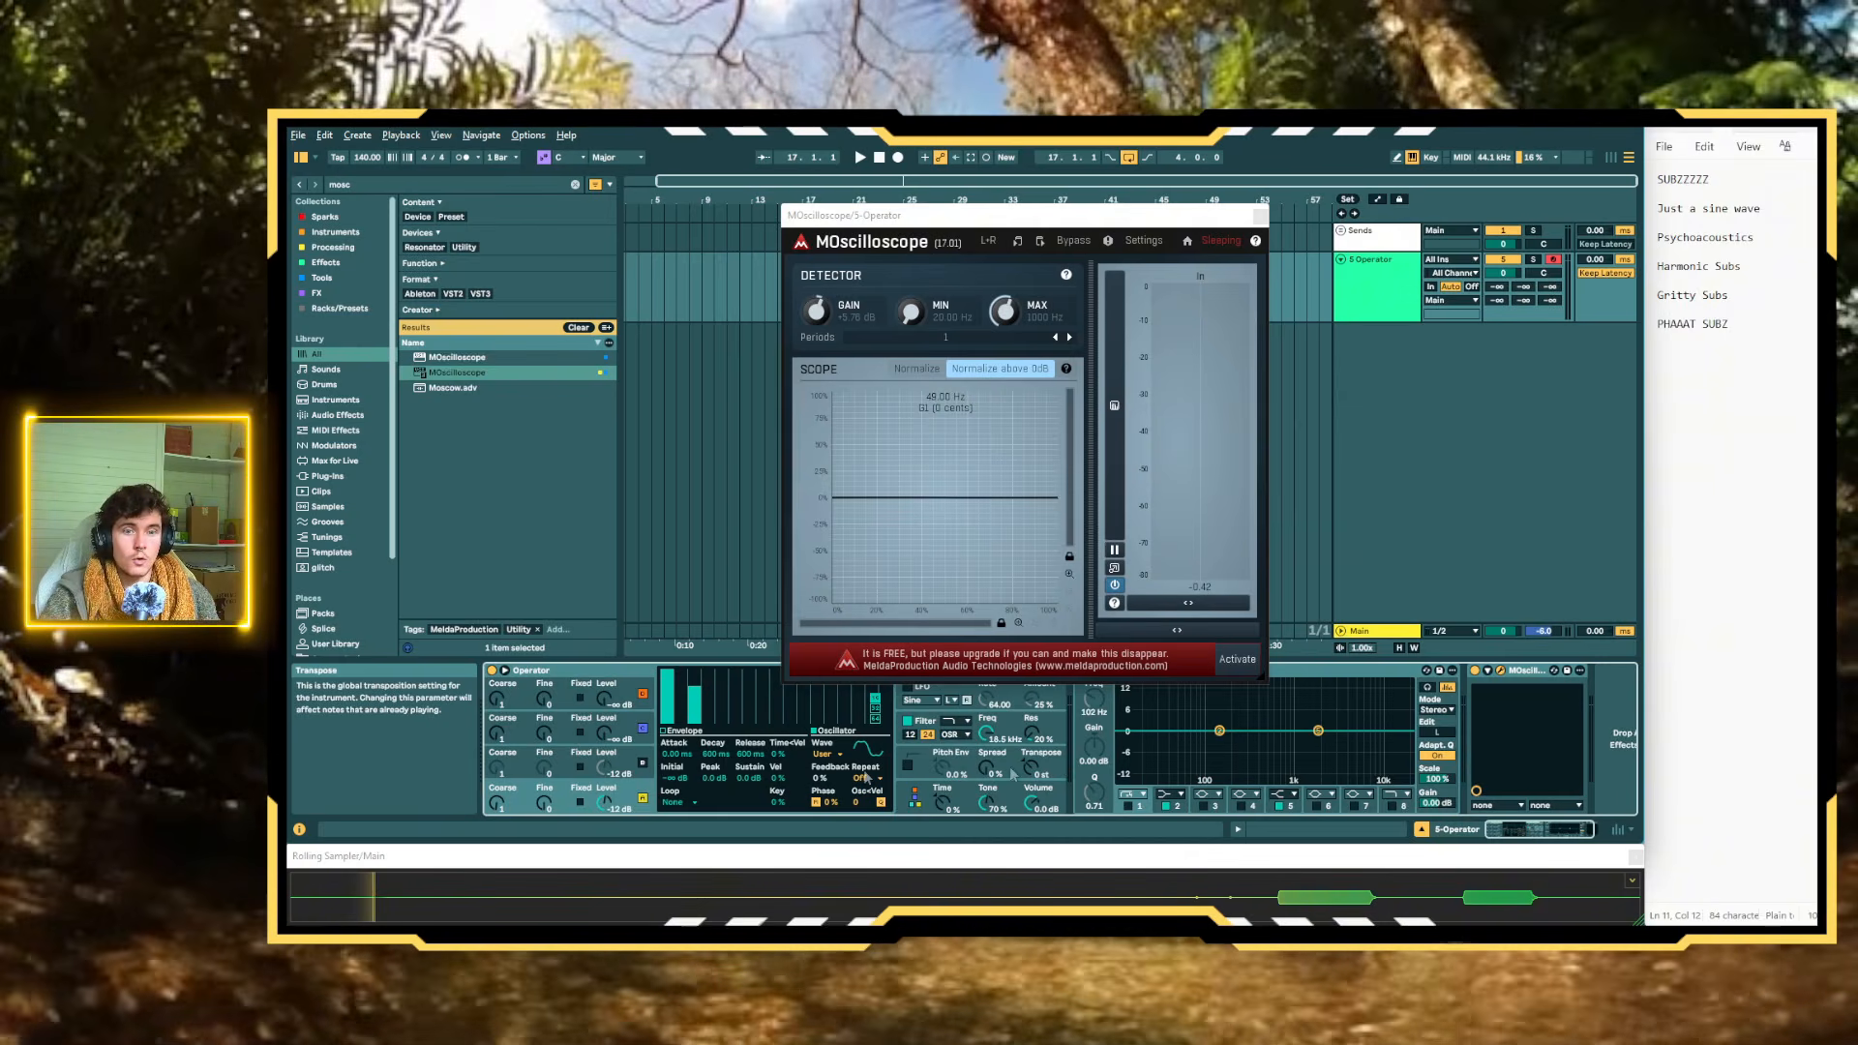
mouse_move(696, 689)
mouse_down()
mouse_move(700, 667)
mouse_move(753, 673)
mouse_move(780, 714)
mouse_move(747, 721)
mouse_move(680, 656)
mouse_up()
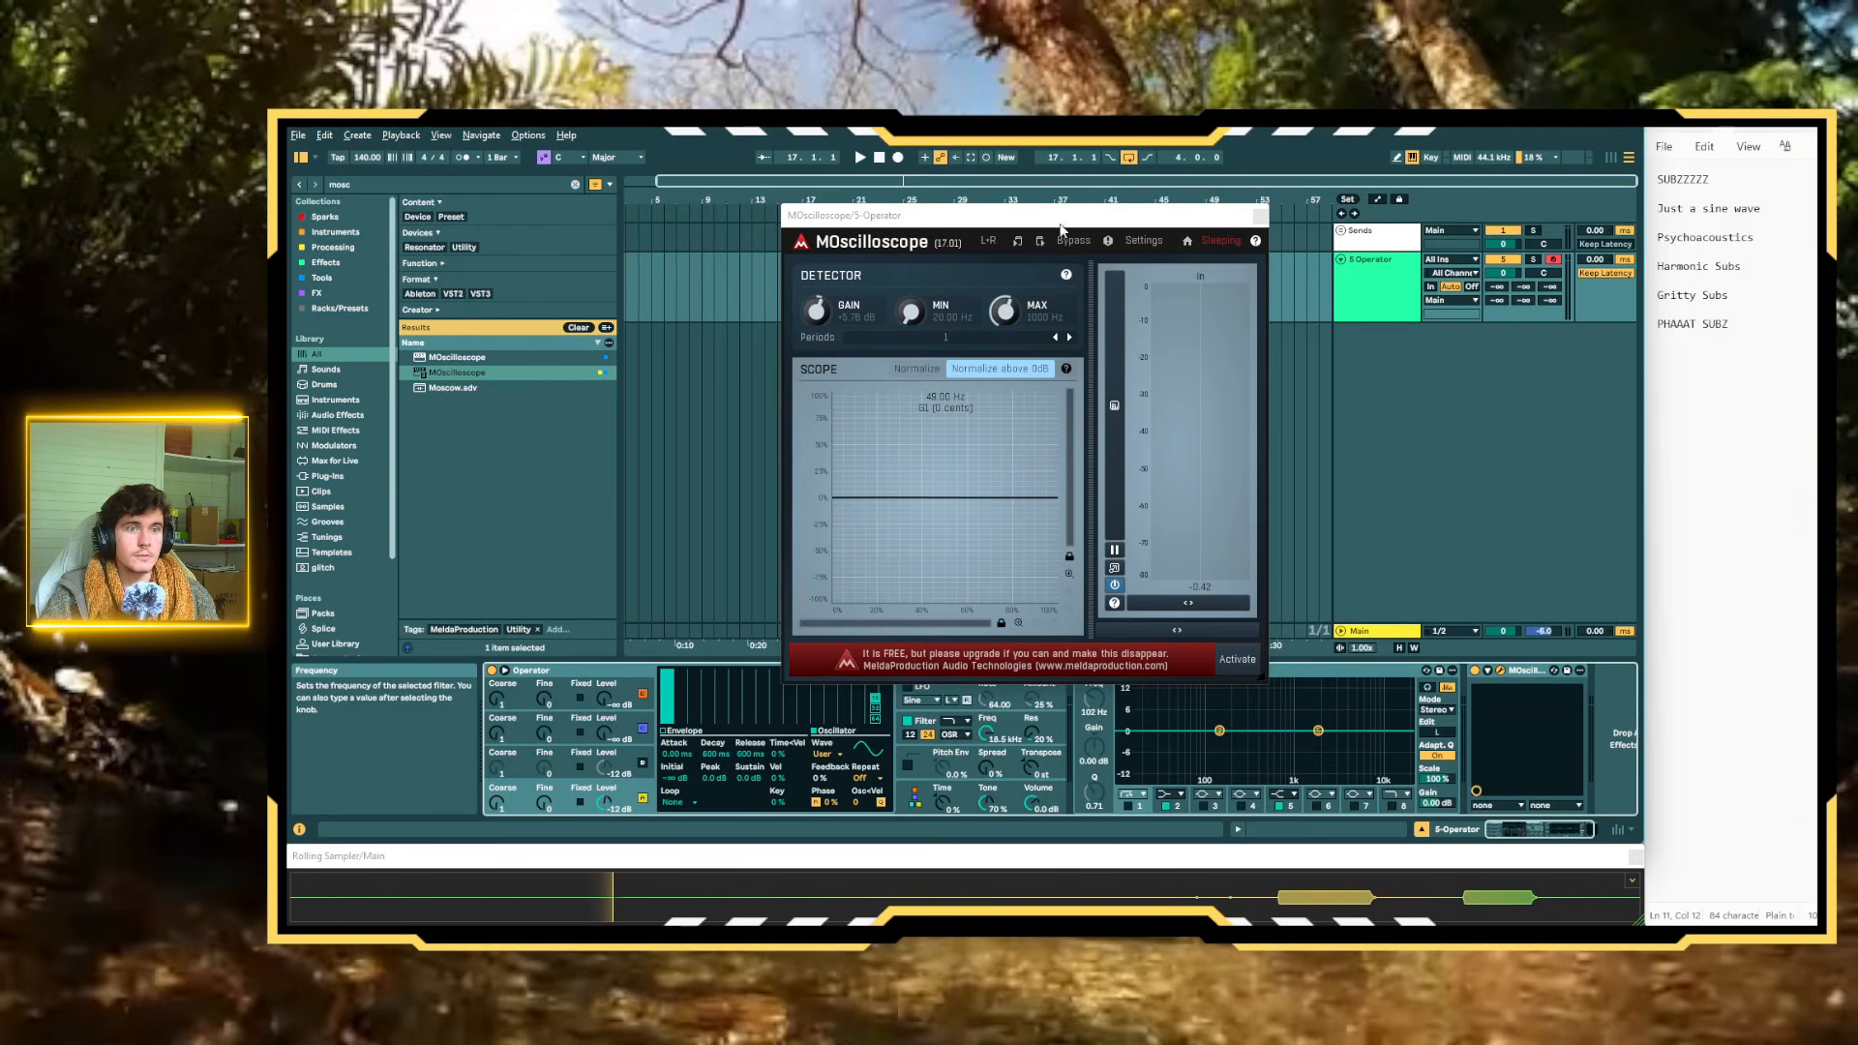
Move the MOscilloscope window clear of the devices, search the browser for "sat" and add Saturator to the Operator track
drag(1068, 214, 1099, 170)
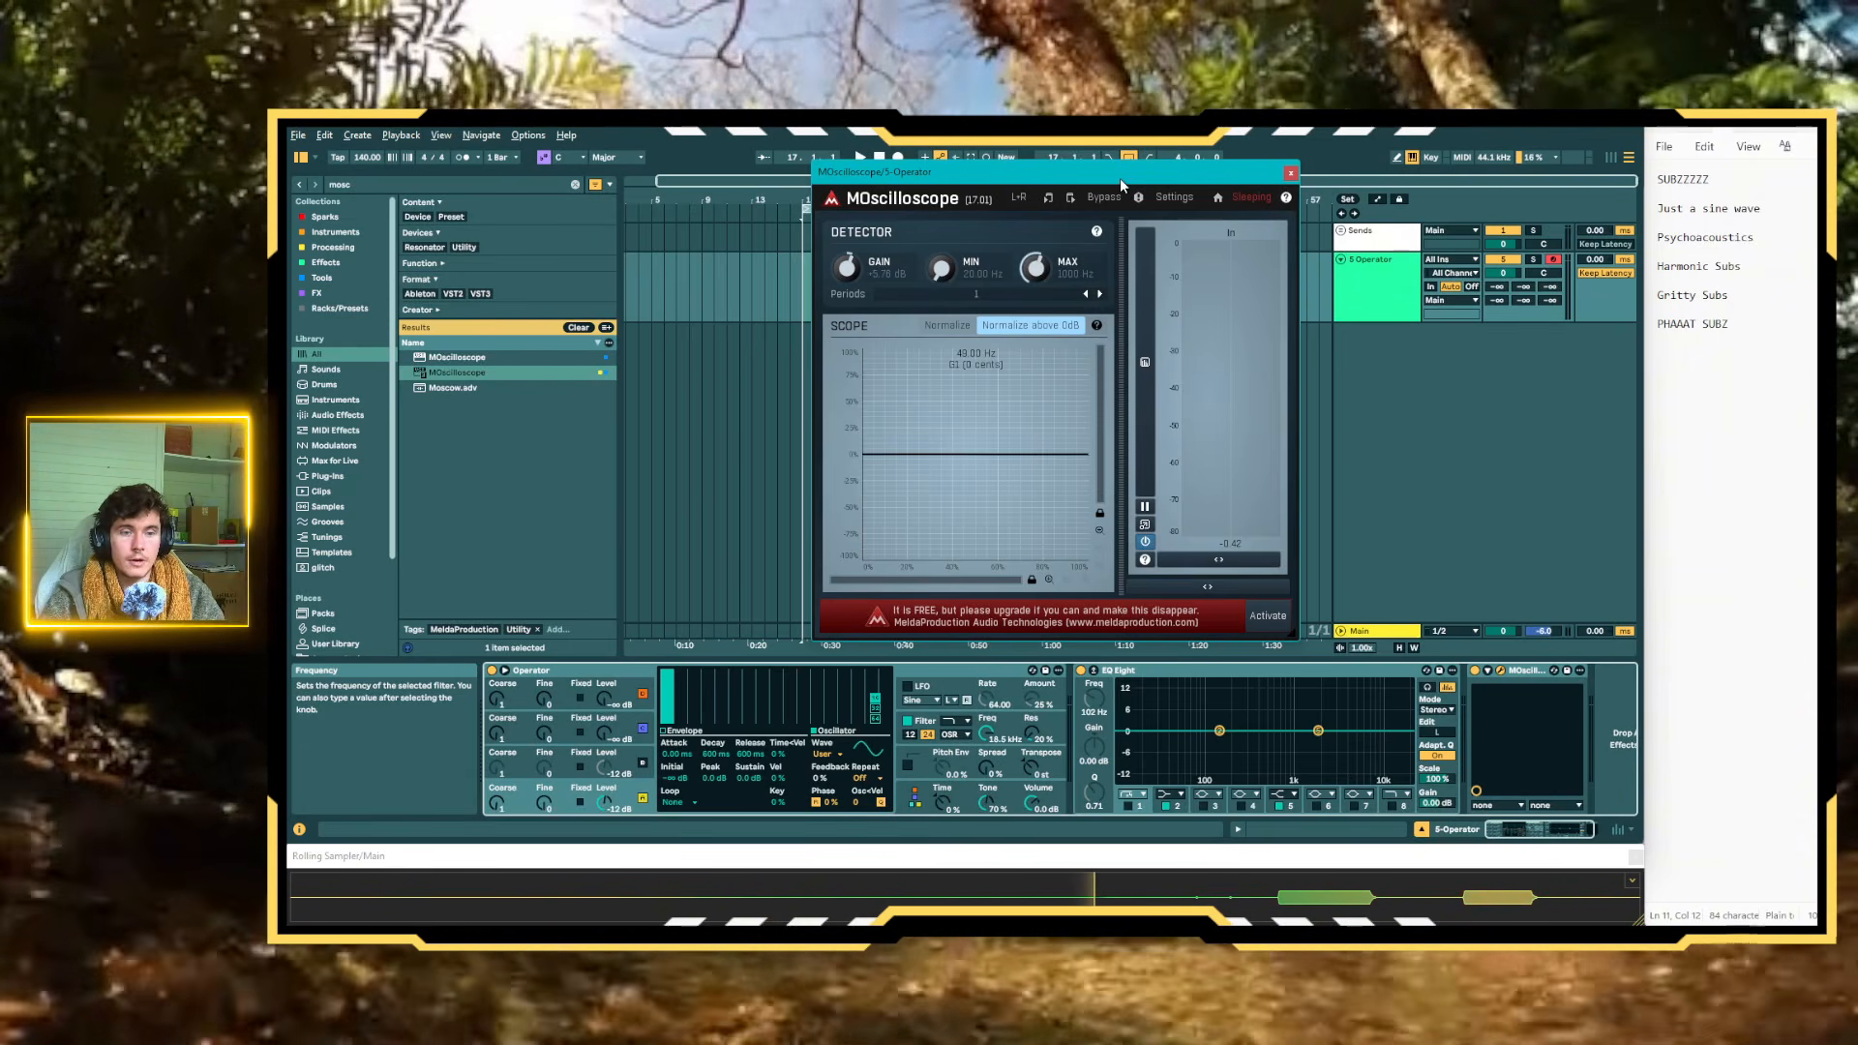
click(575, 183)
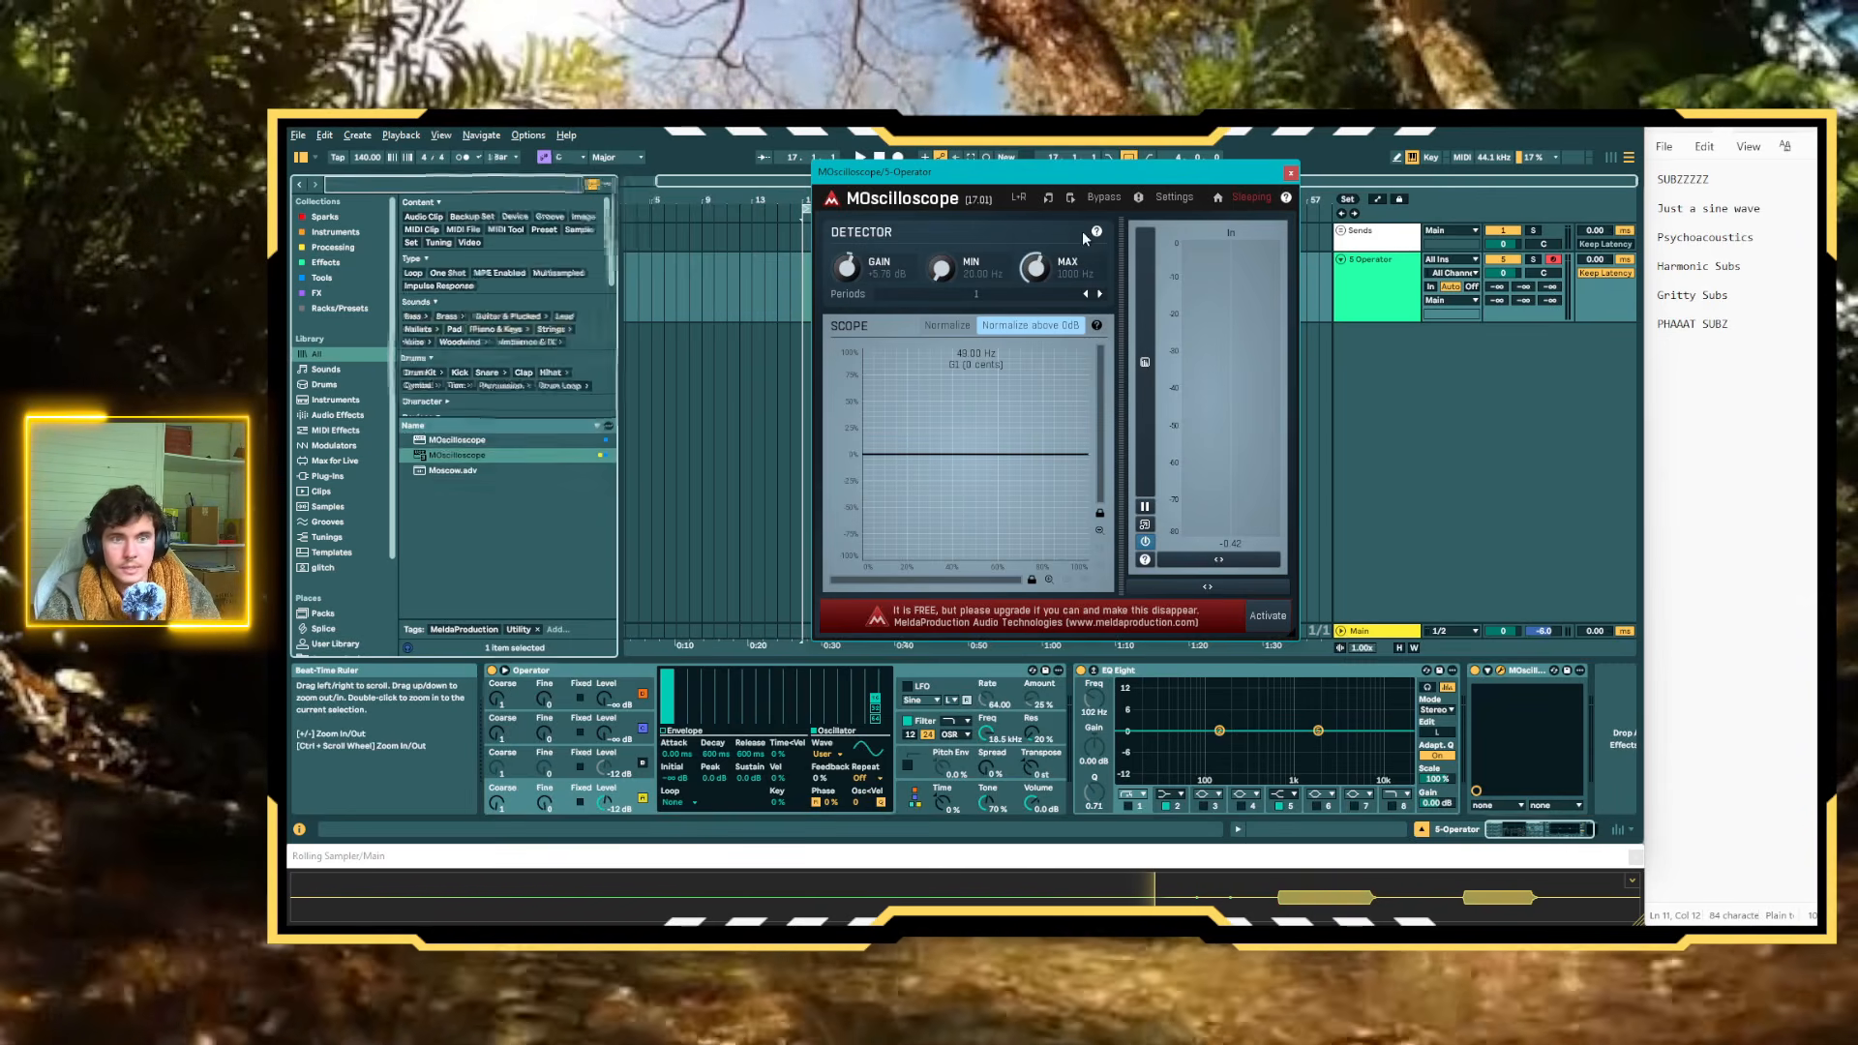
text(sat)
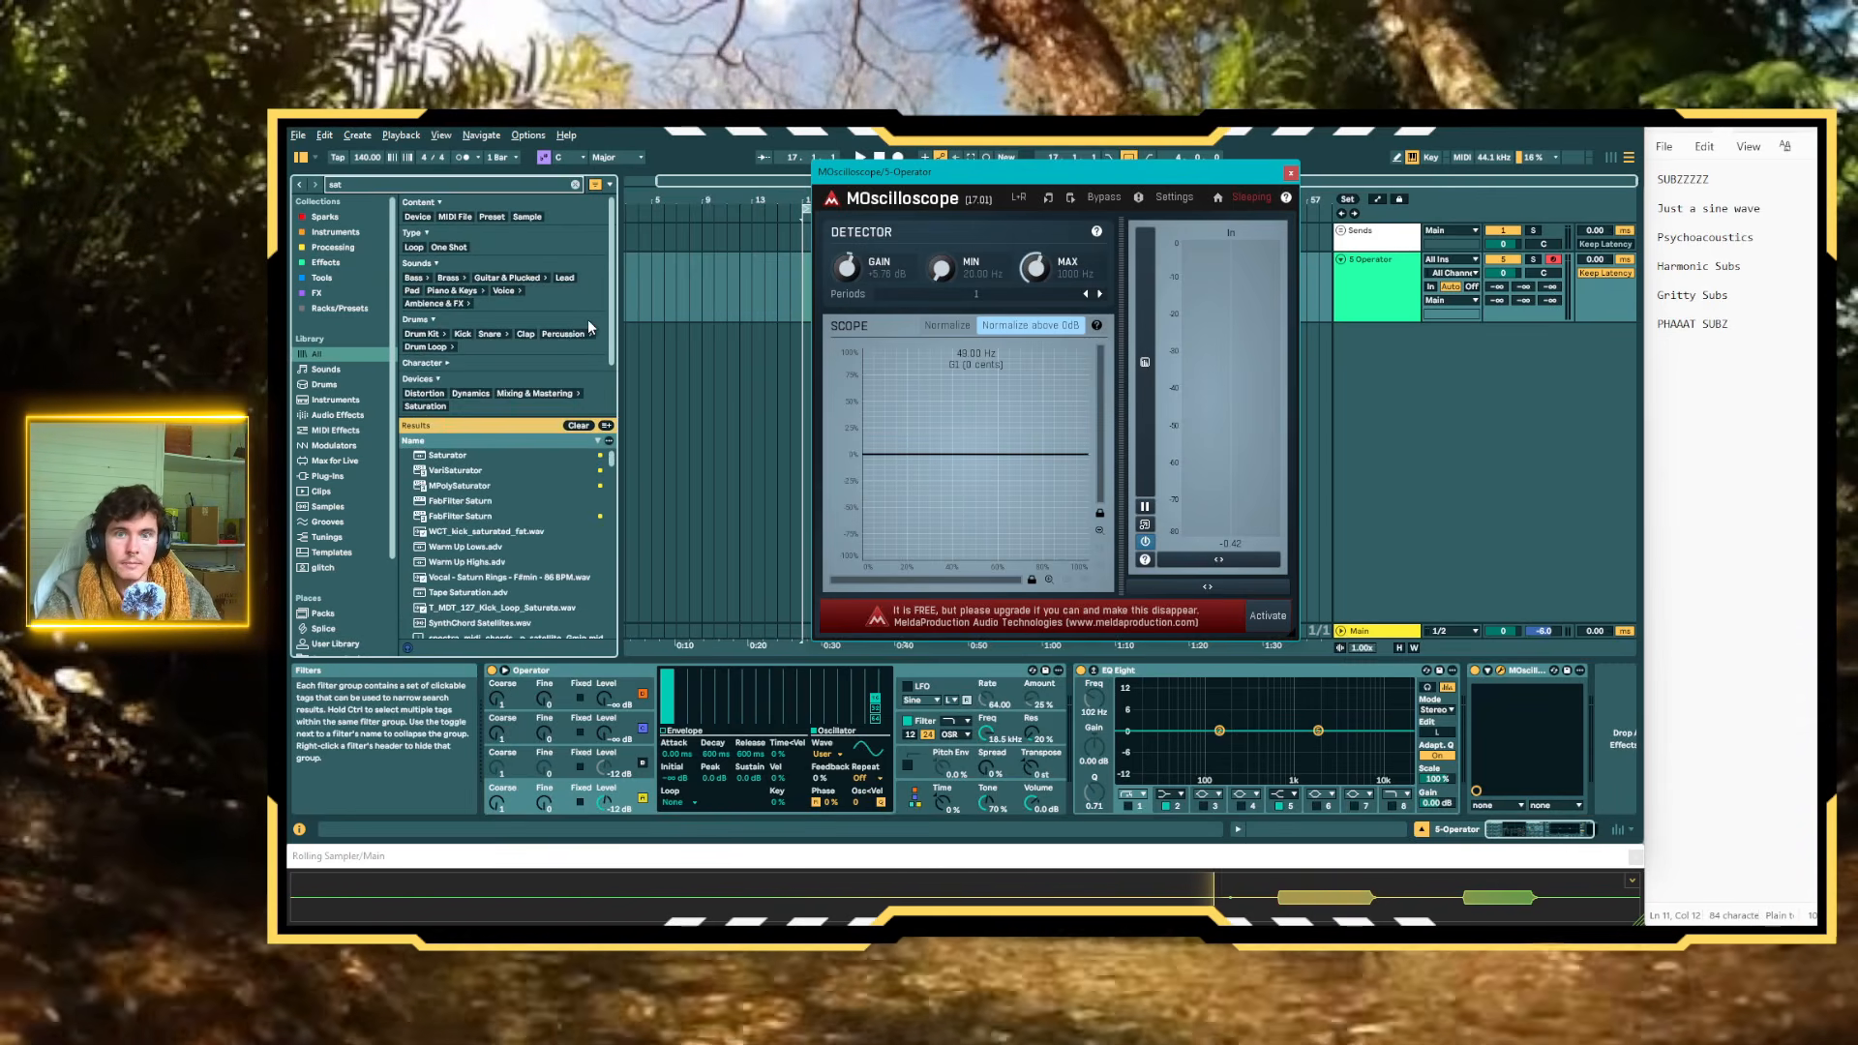
double_click(461, 451)
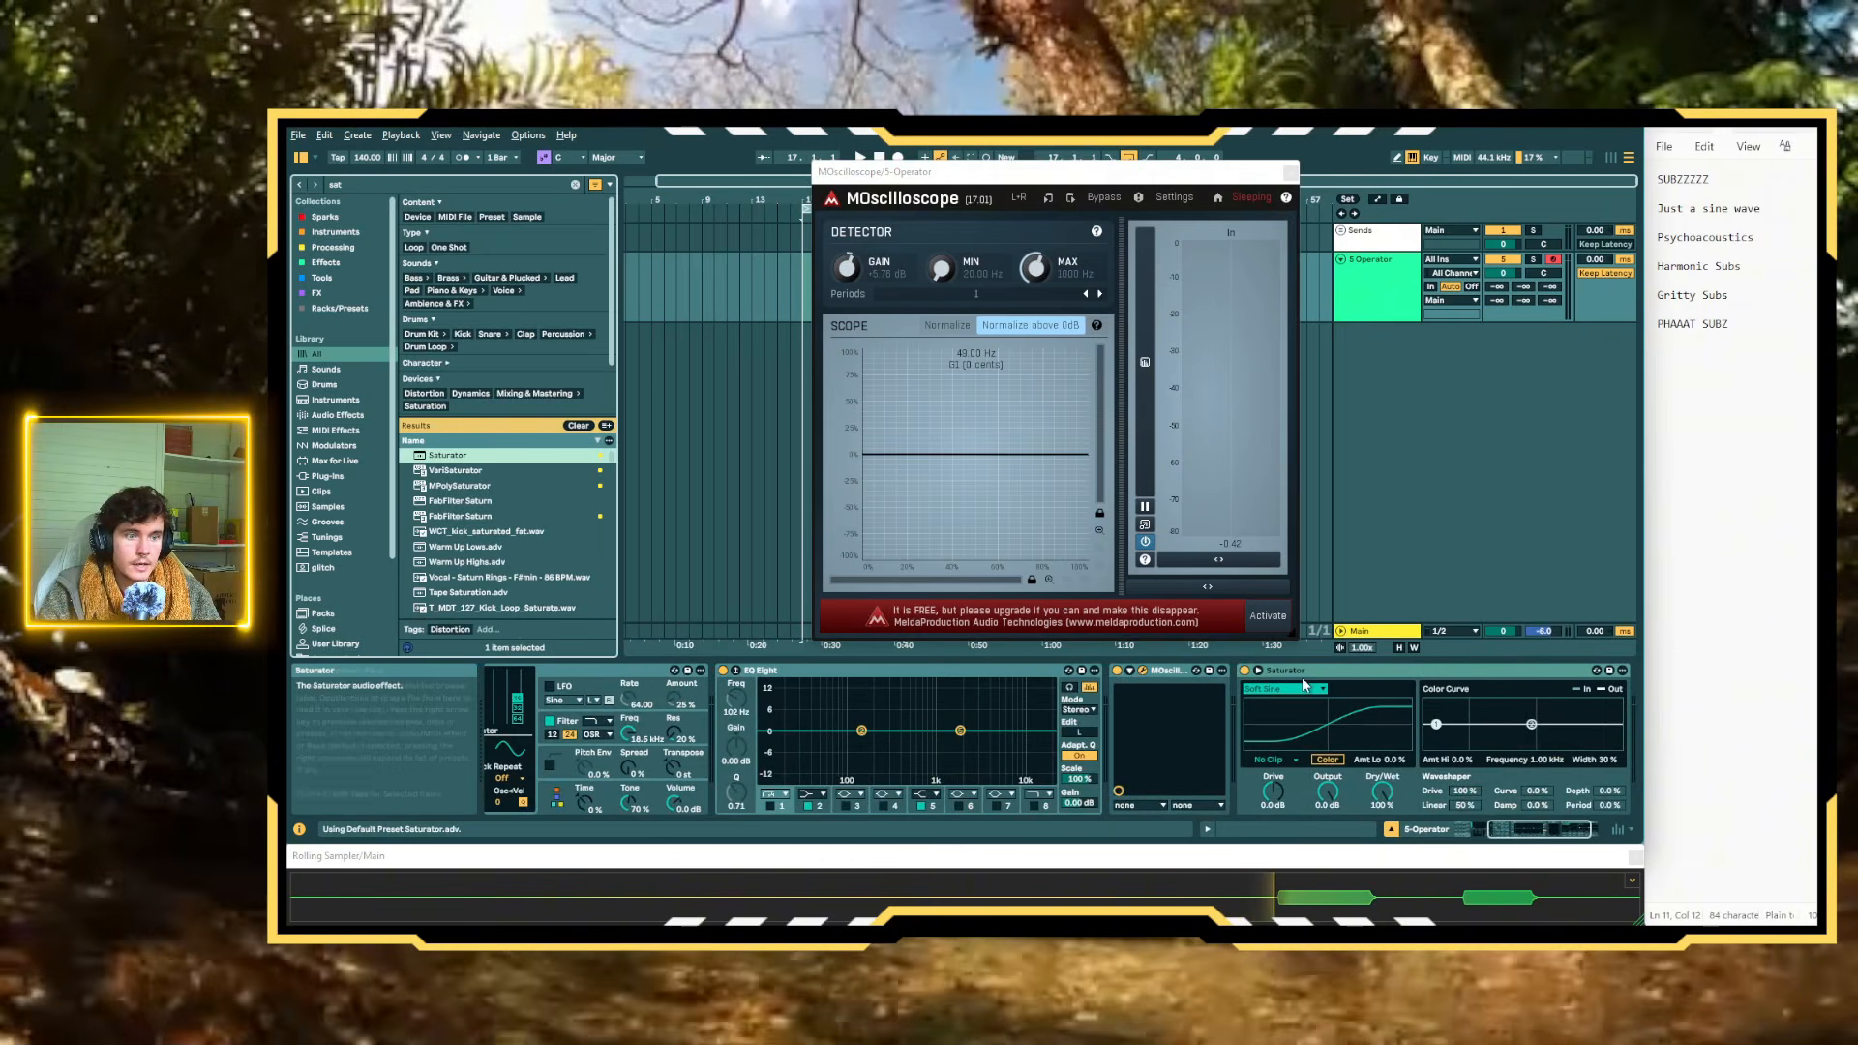
Set Saturator's curve to Digital Clip and place the device between EQ Eight and MOscilloscope
click(1285, 687)
click(1268, 774)
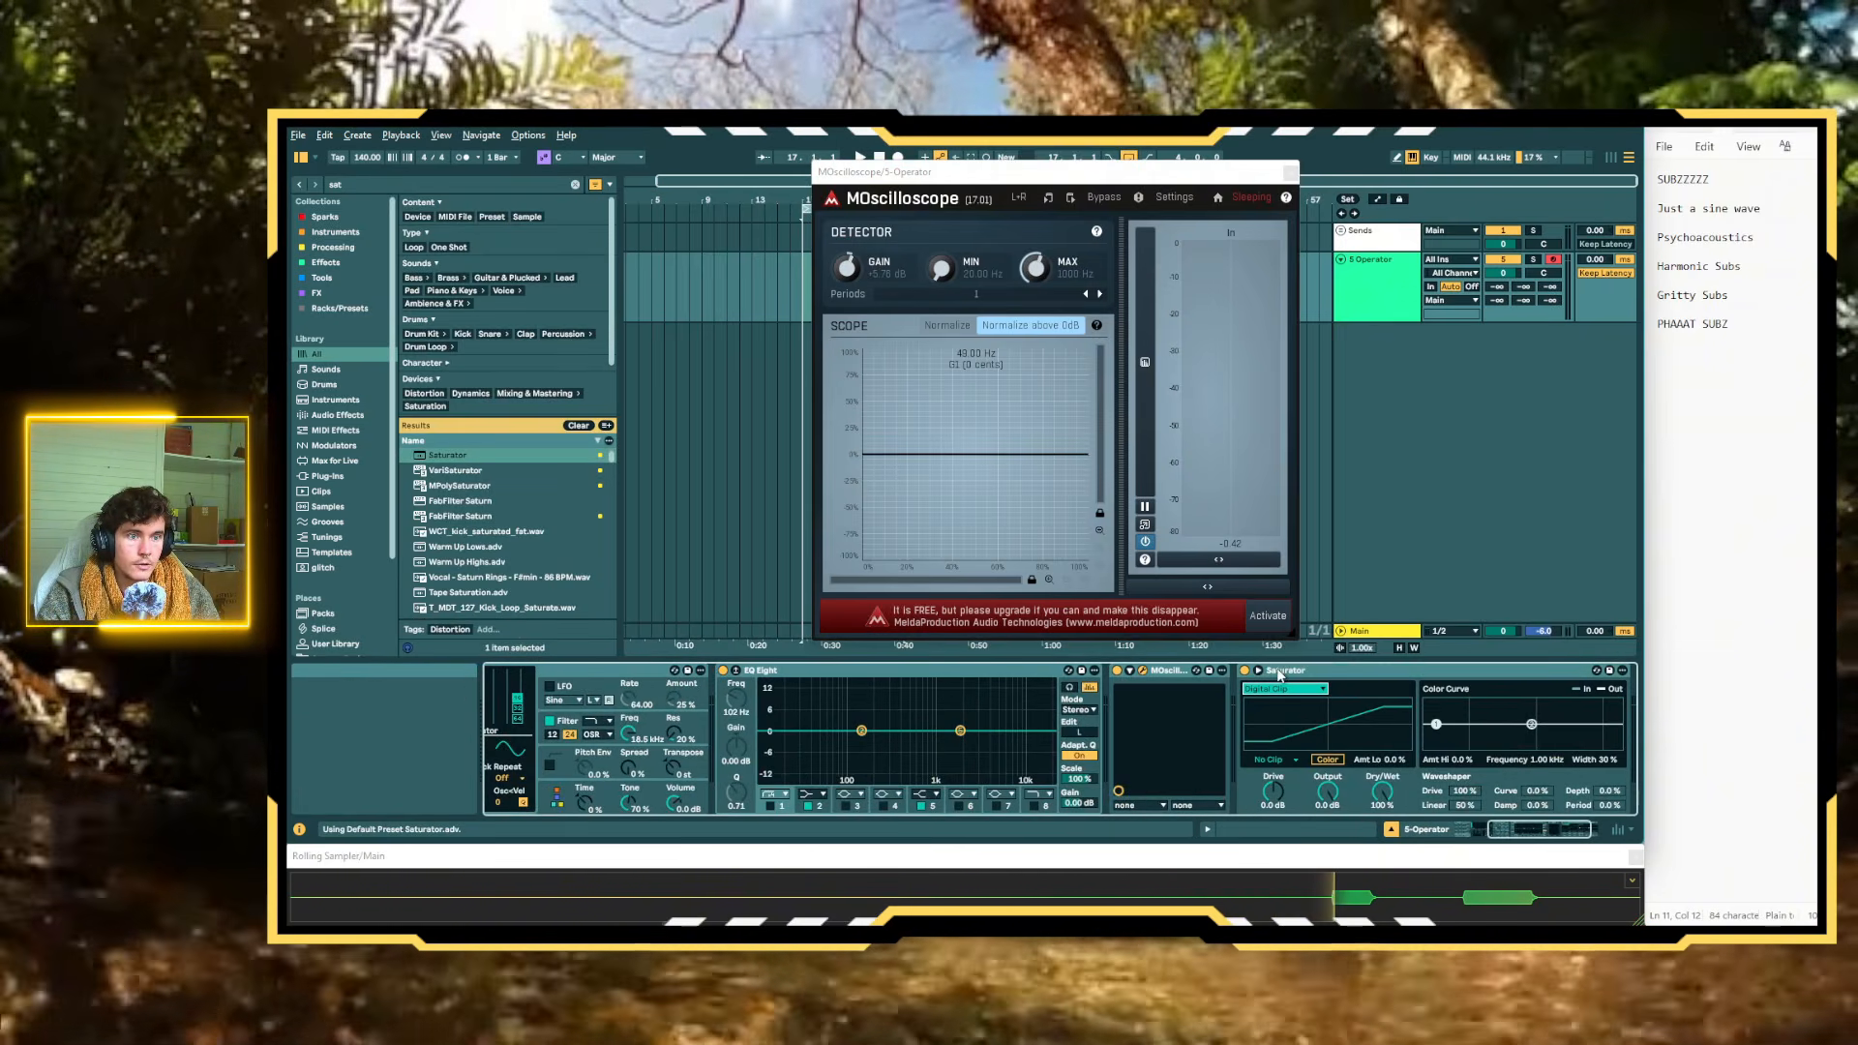
drag(1072, 678, 1076, 679)
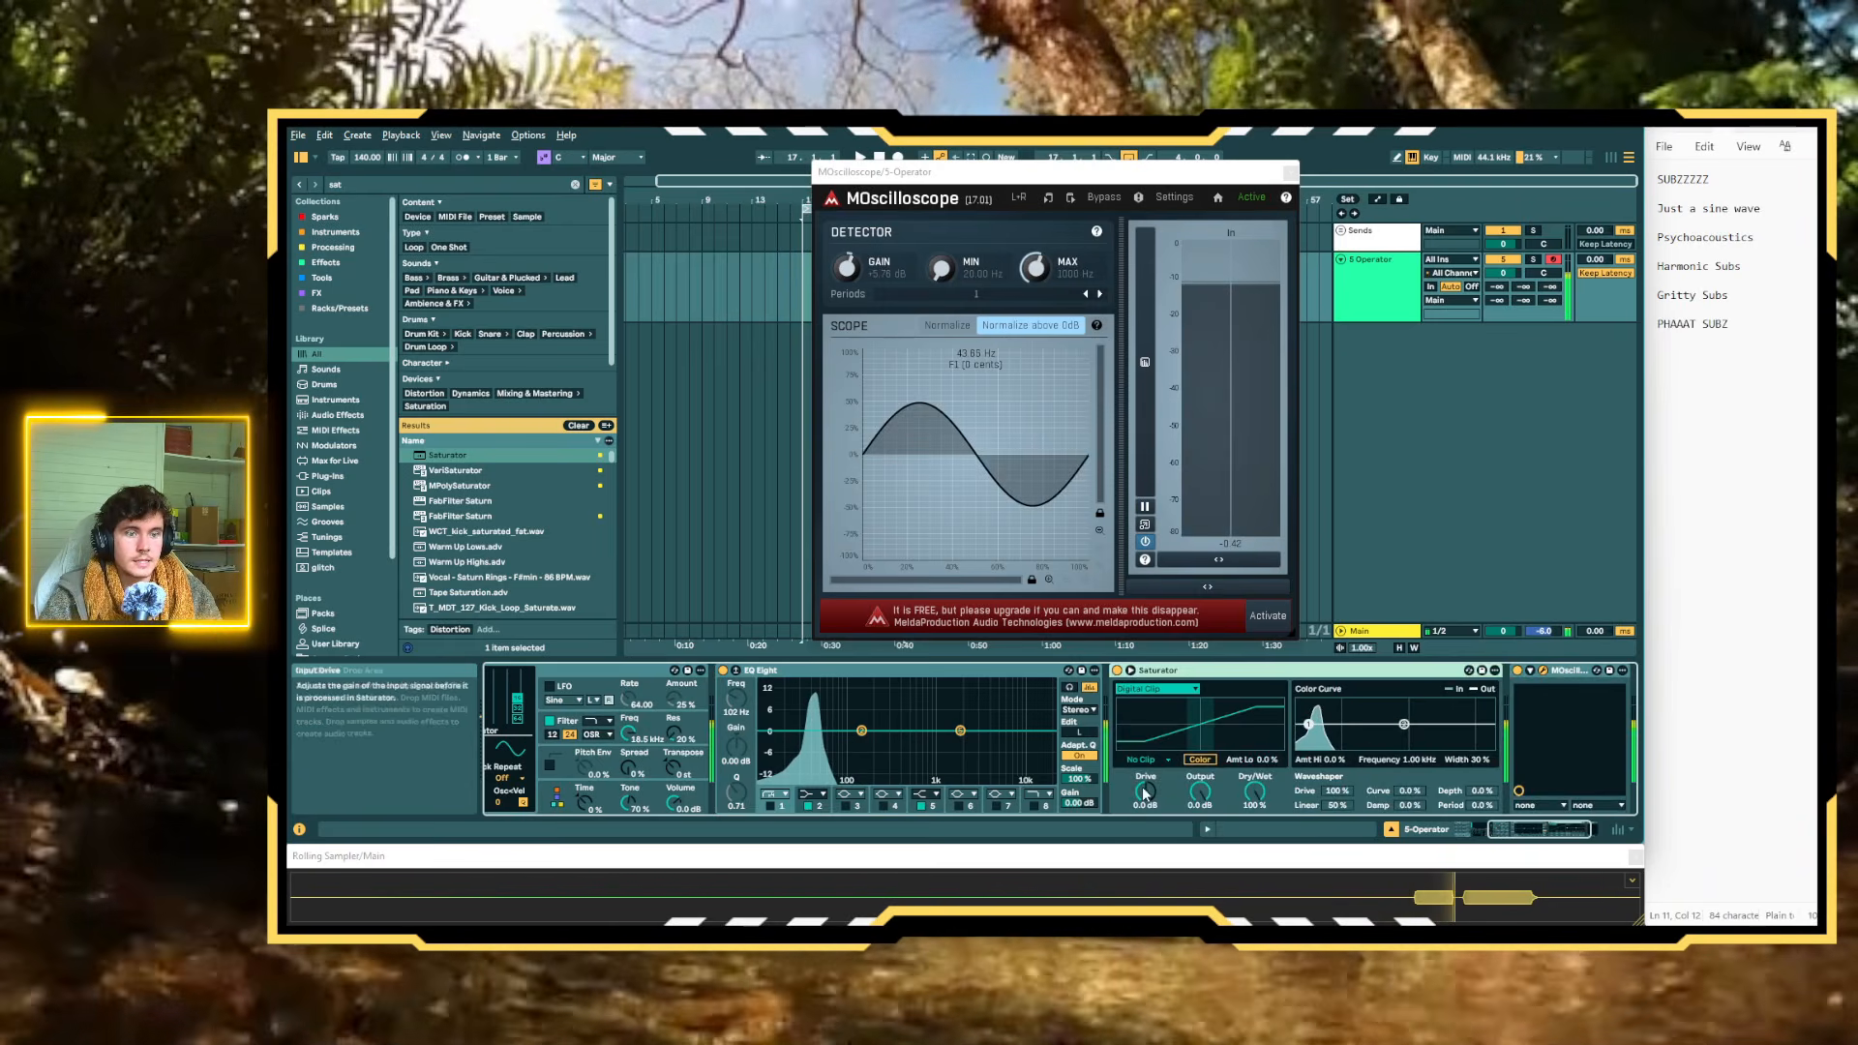
Try Saturator's Drive at about 11 dB, lower MOscilloscope's detector gain, and set the Drive to 5 dB
drag(1143, 790, 1144, 724)
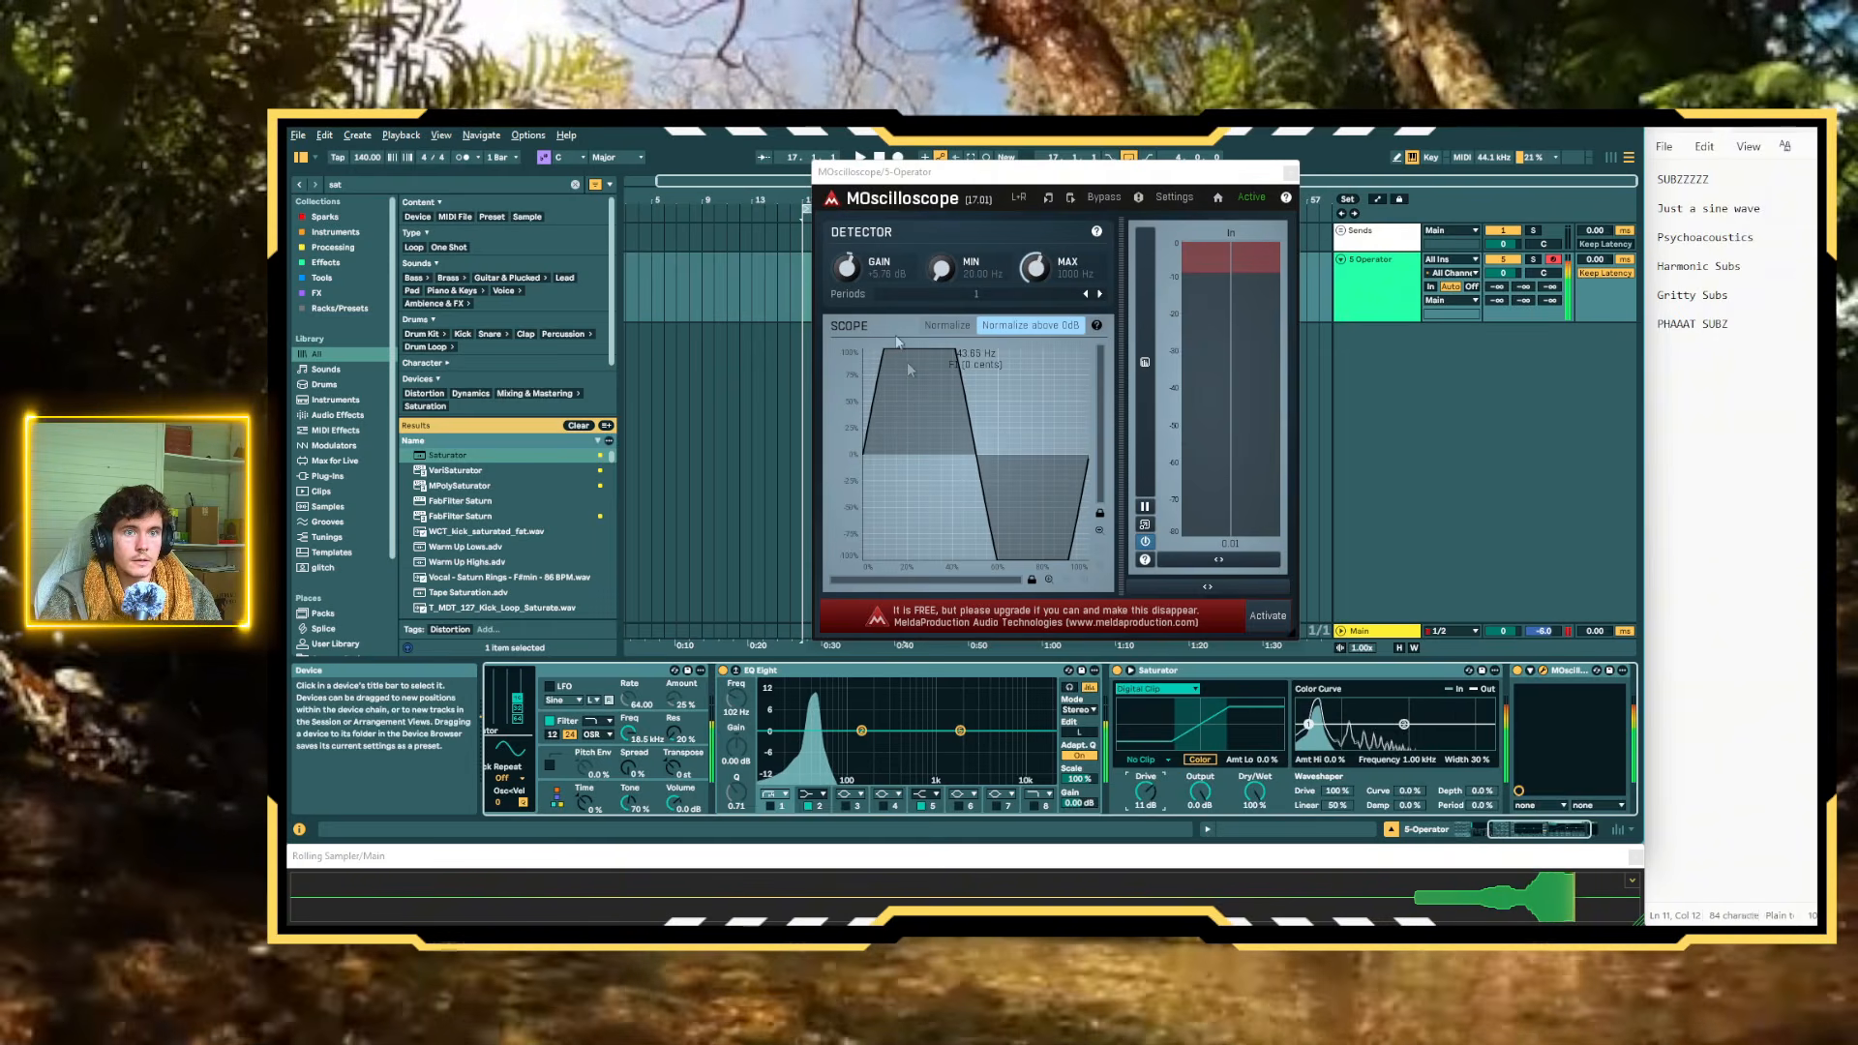
drag(853, 267, 855, 285)
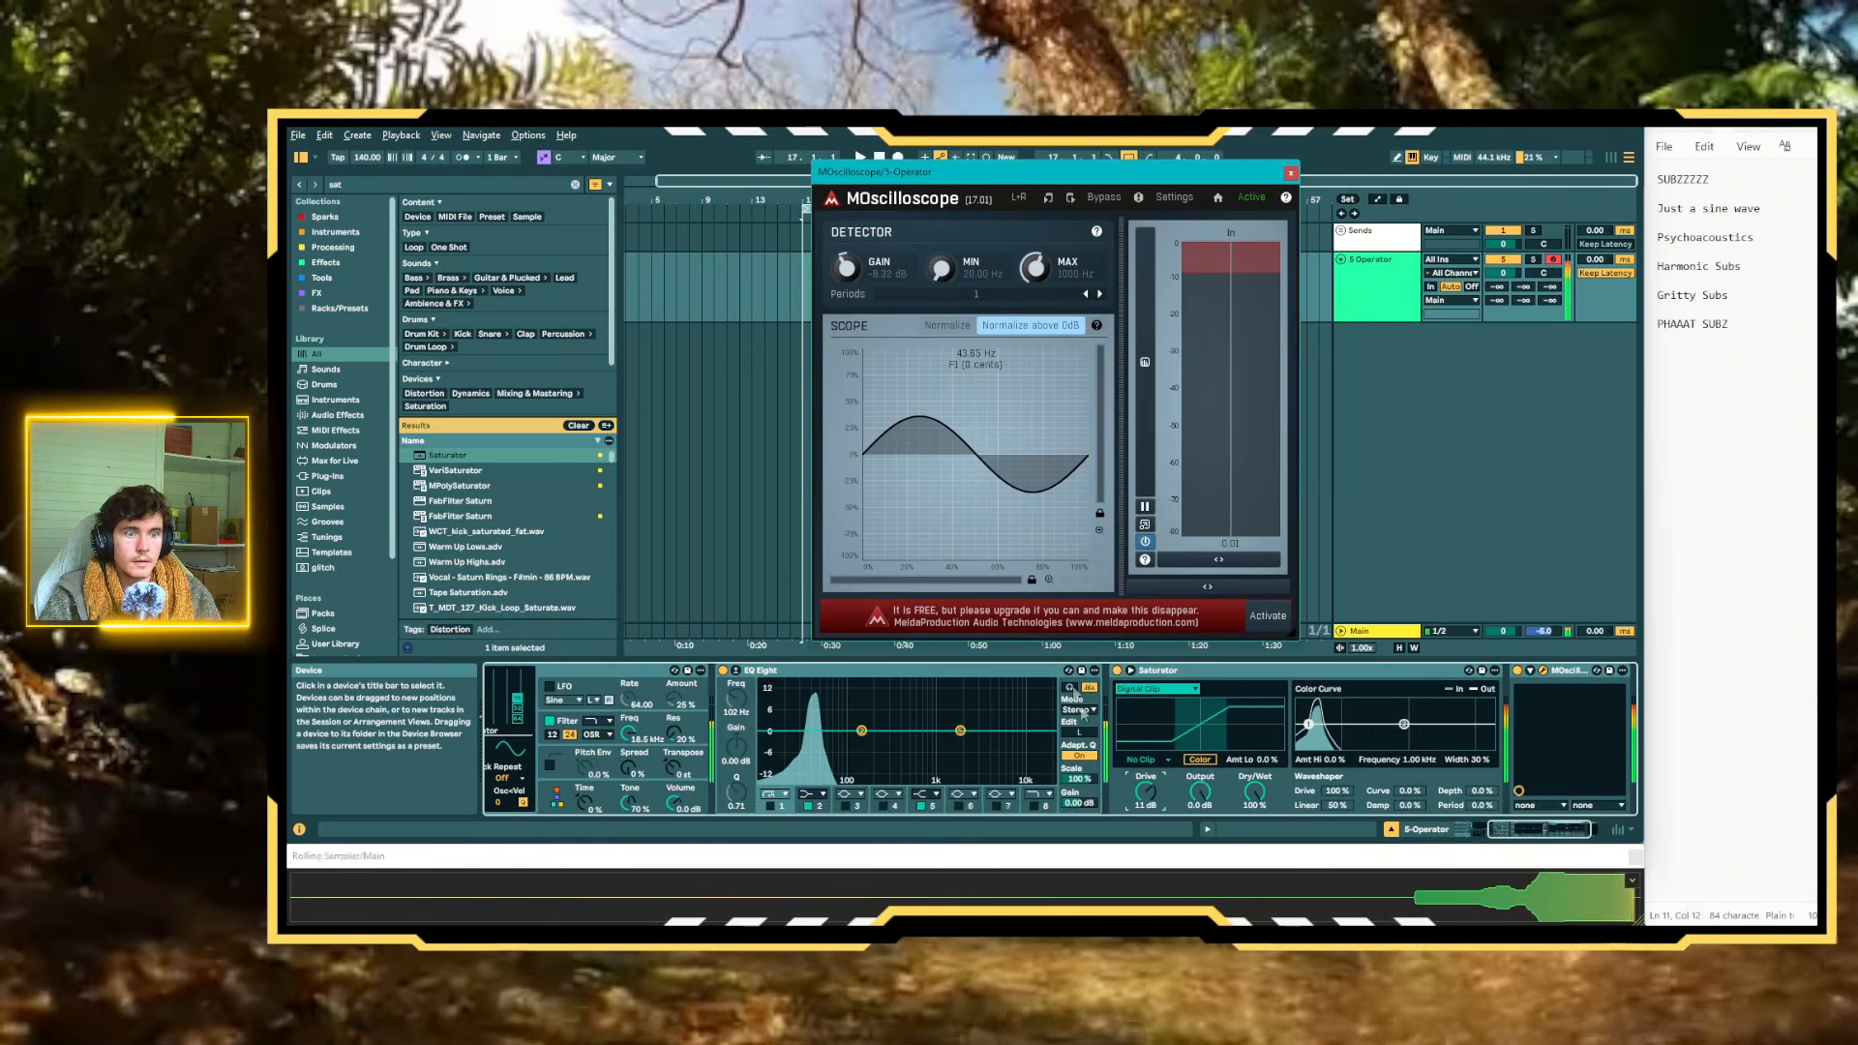
mouse_move(1145, 792)
mouse_down()
mouse_move(1145, 738)
mouse_move(1144, 857)
mouse_move(1145, 732)
mouse_move(1145, 758)
mouse_up()
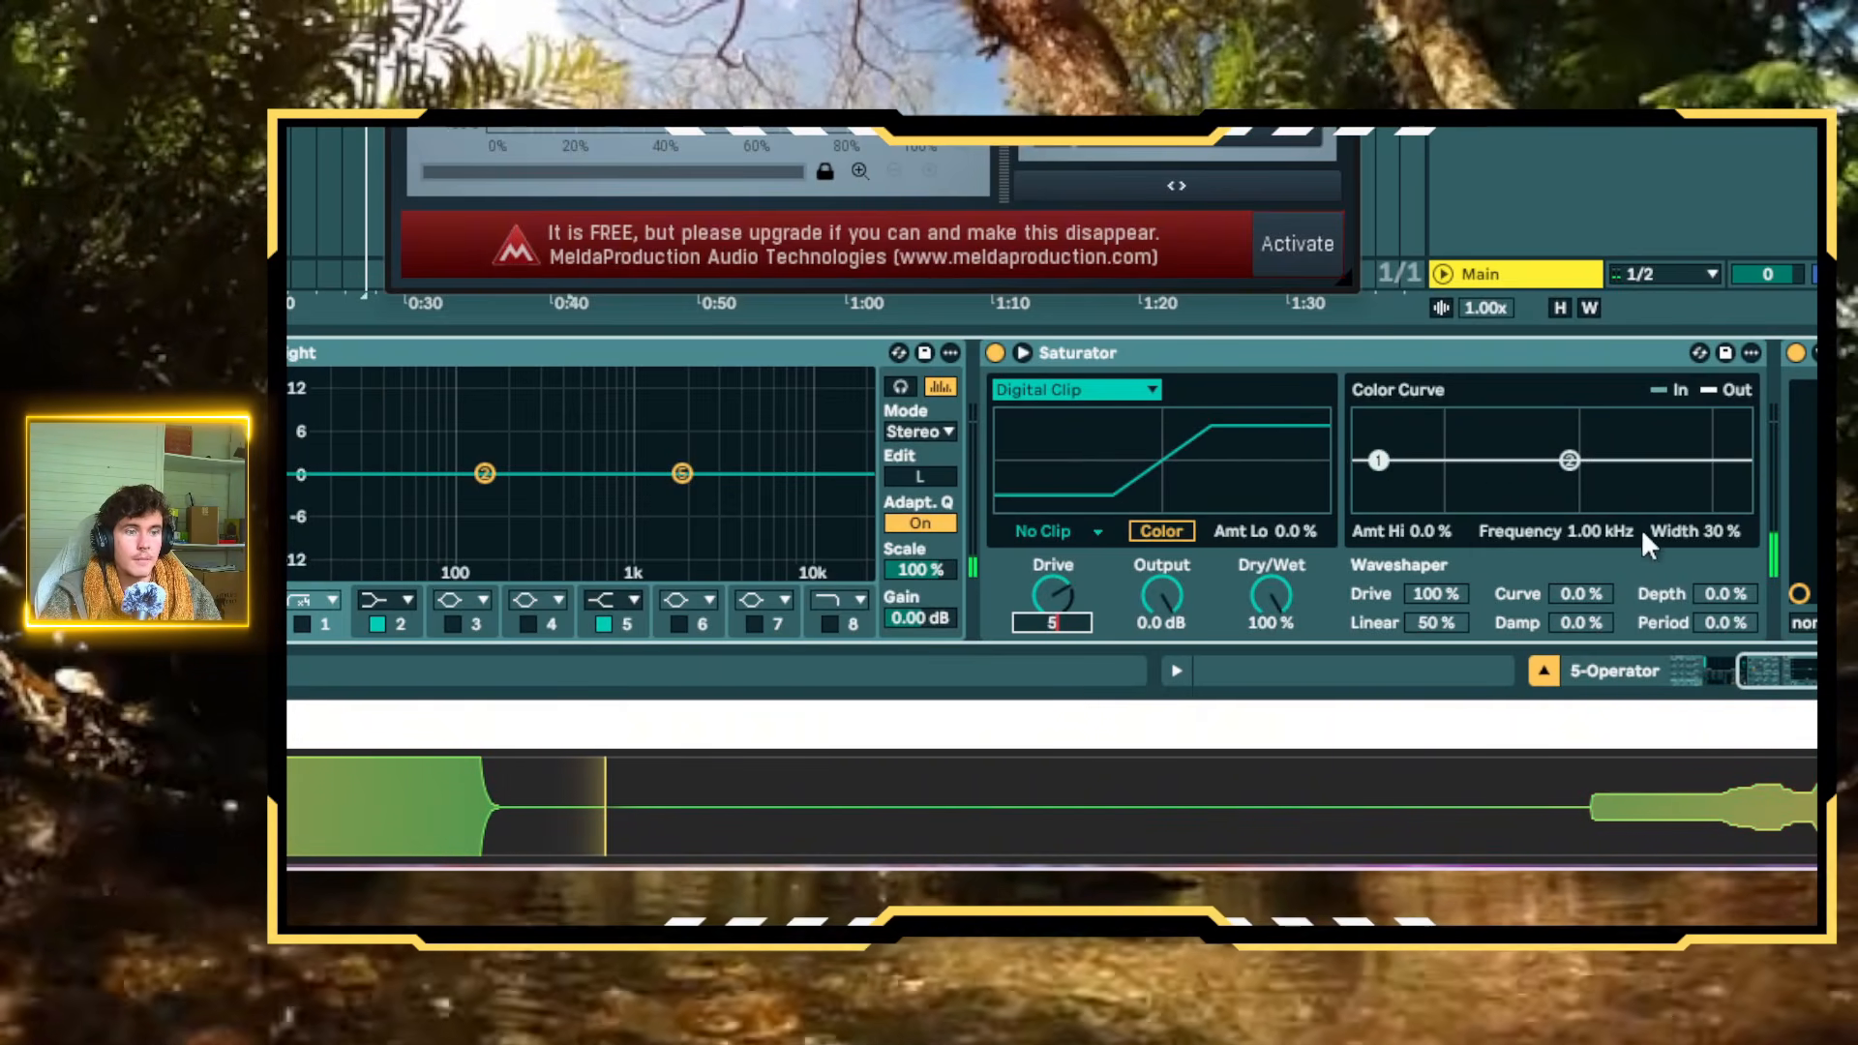
click(1354, 363)
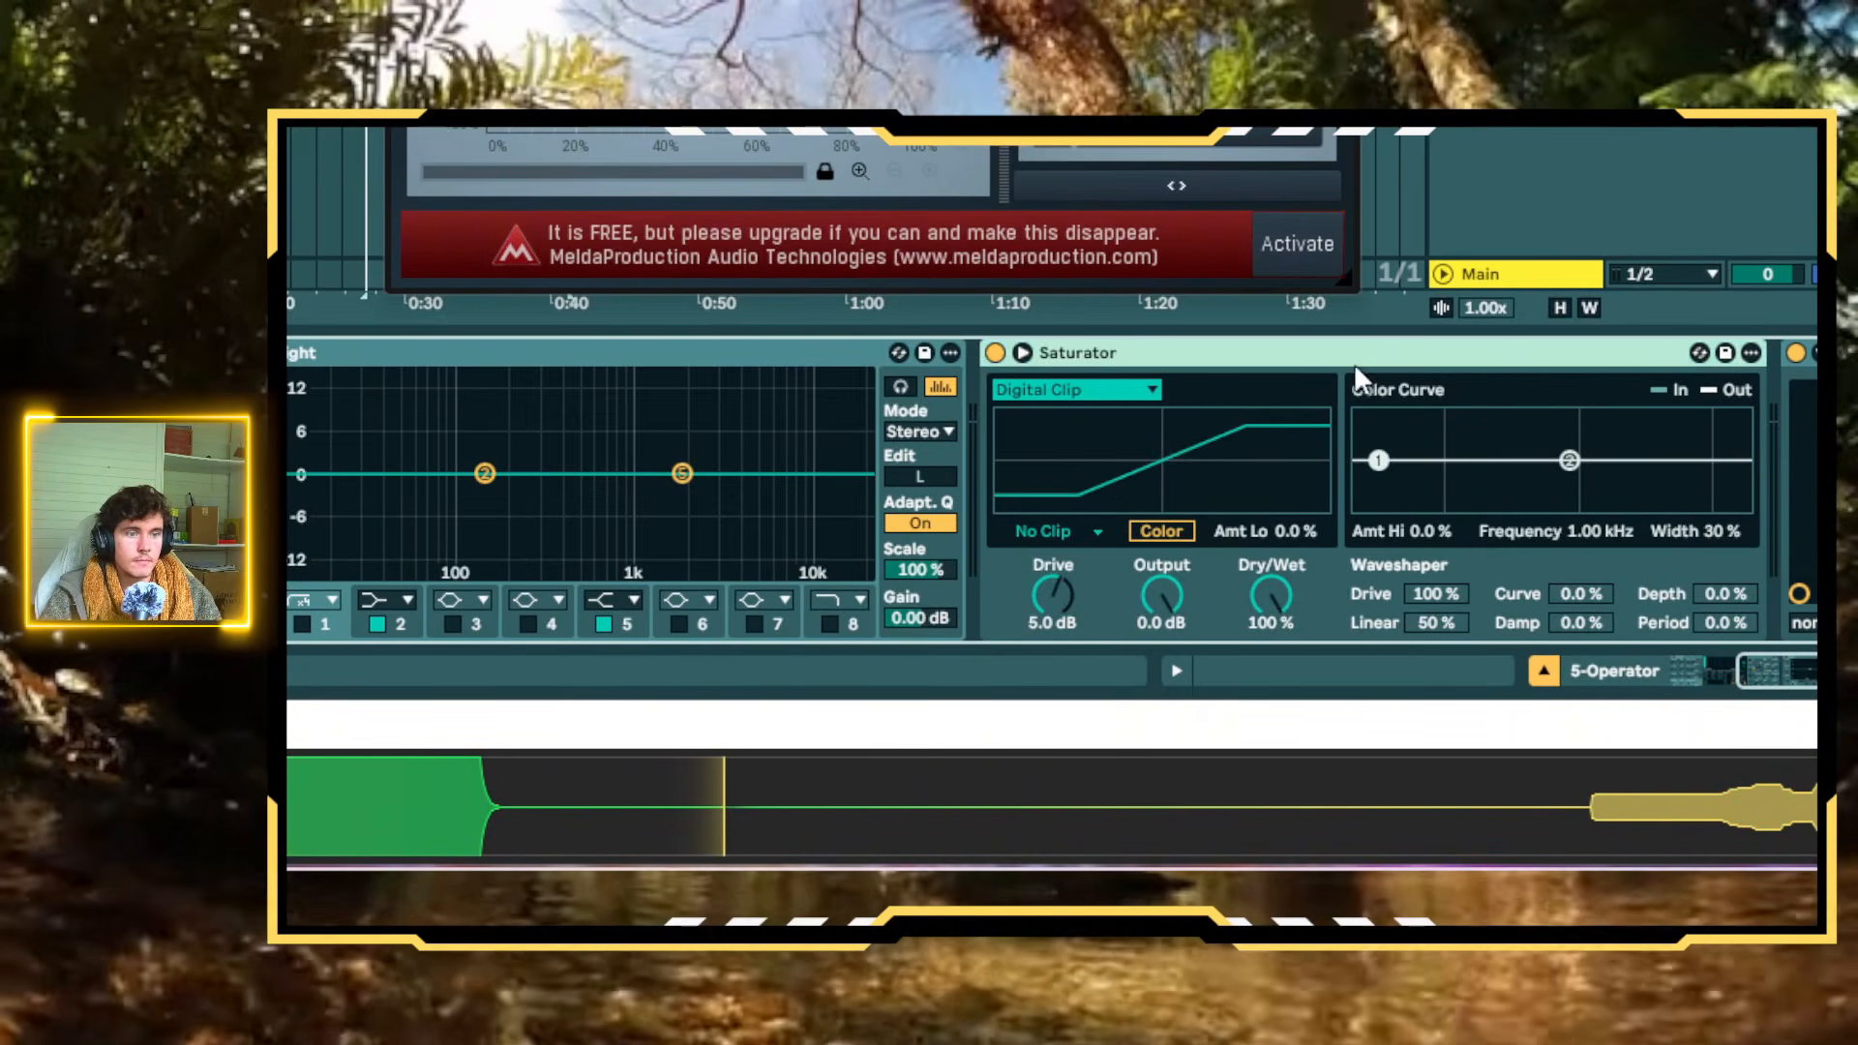
Raise Saturator's Drive to 15 dB and move EQ Eight between Saturator and MOscilloscope
drag(1053, 595, 1053, 542)
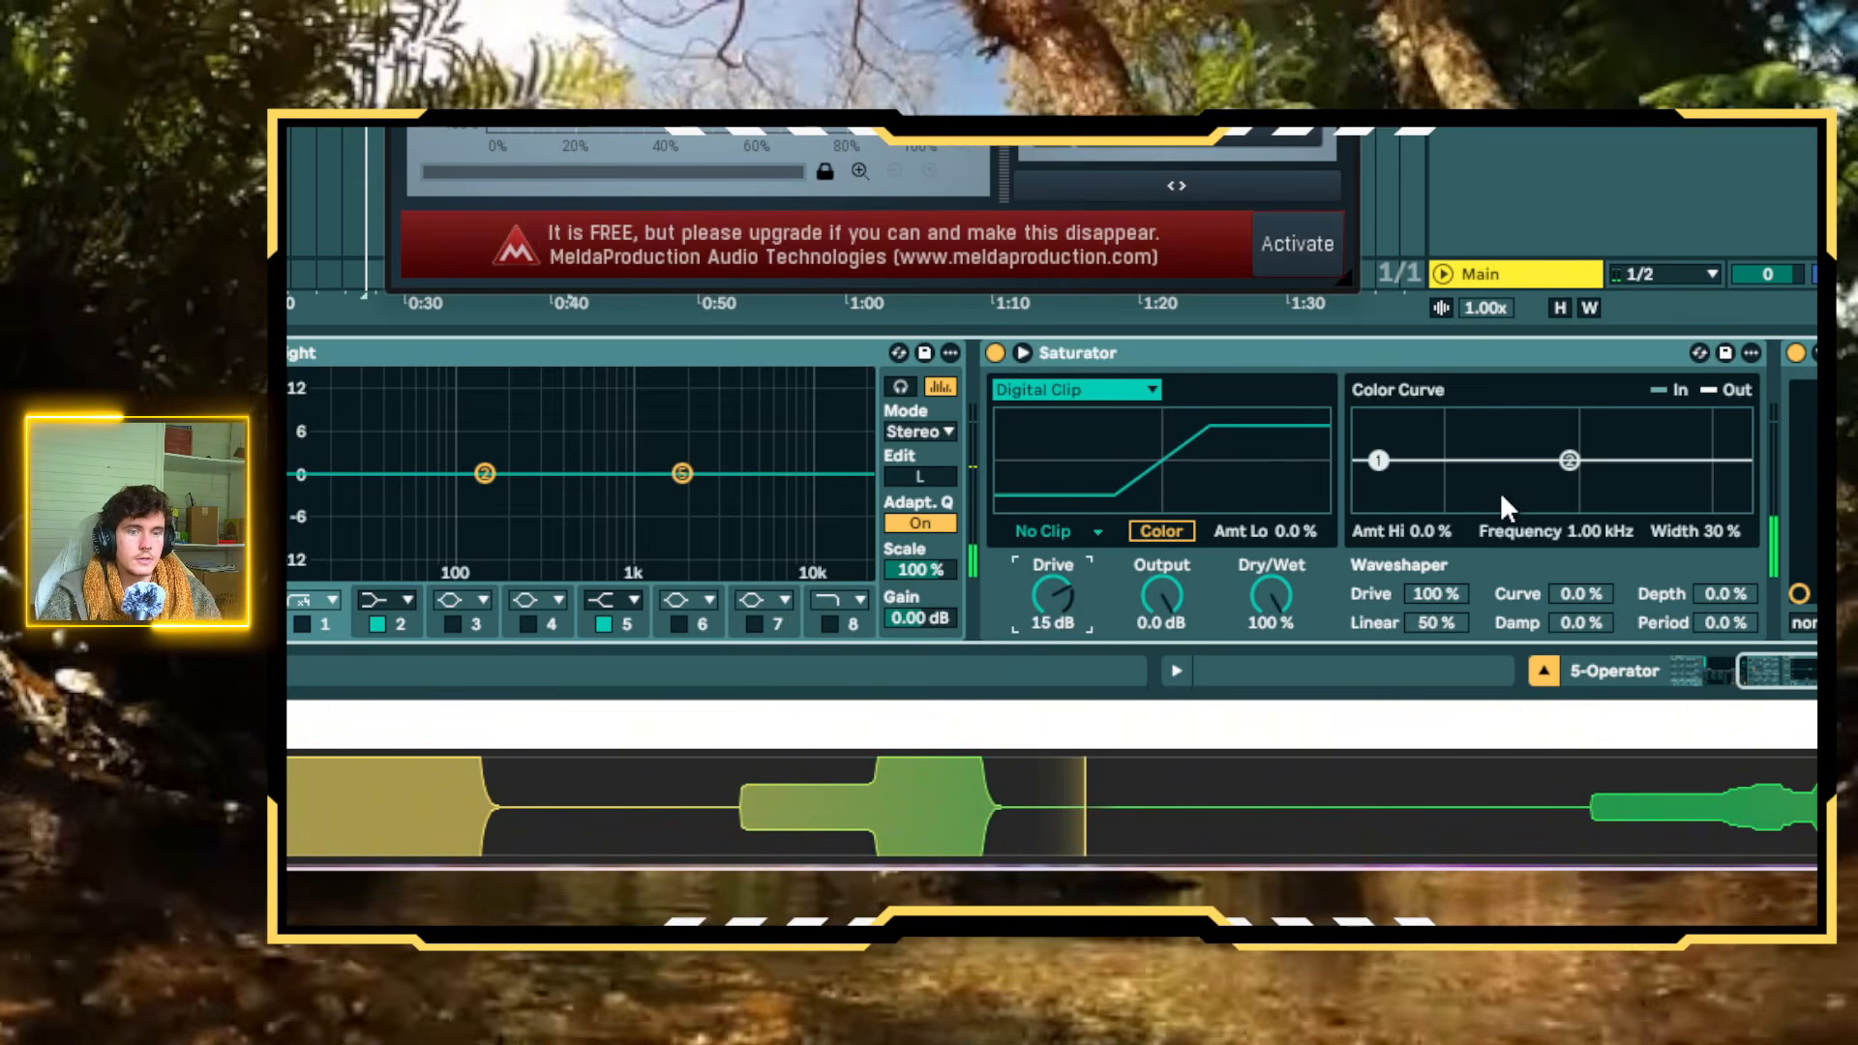
scroll(1527, 530, left, 5)
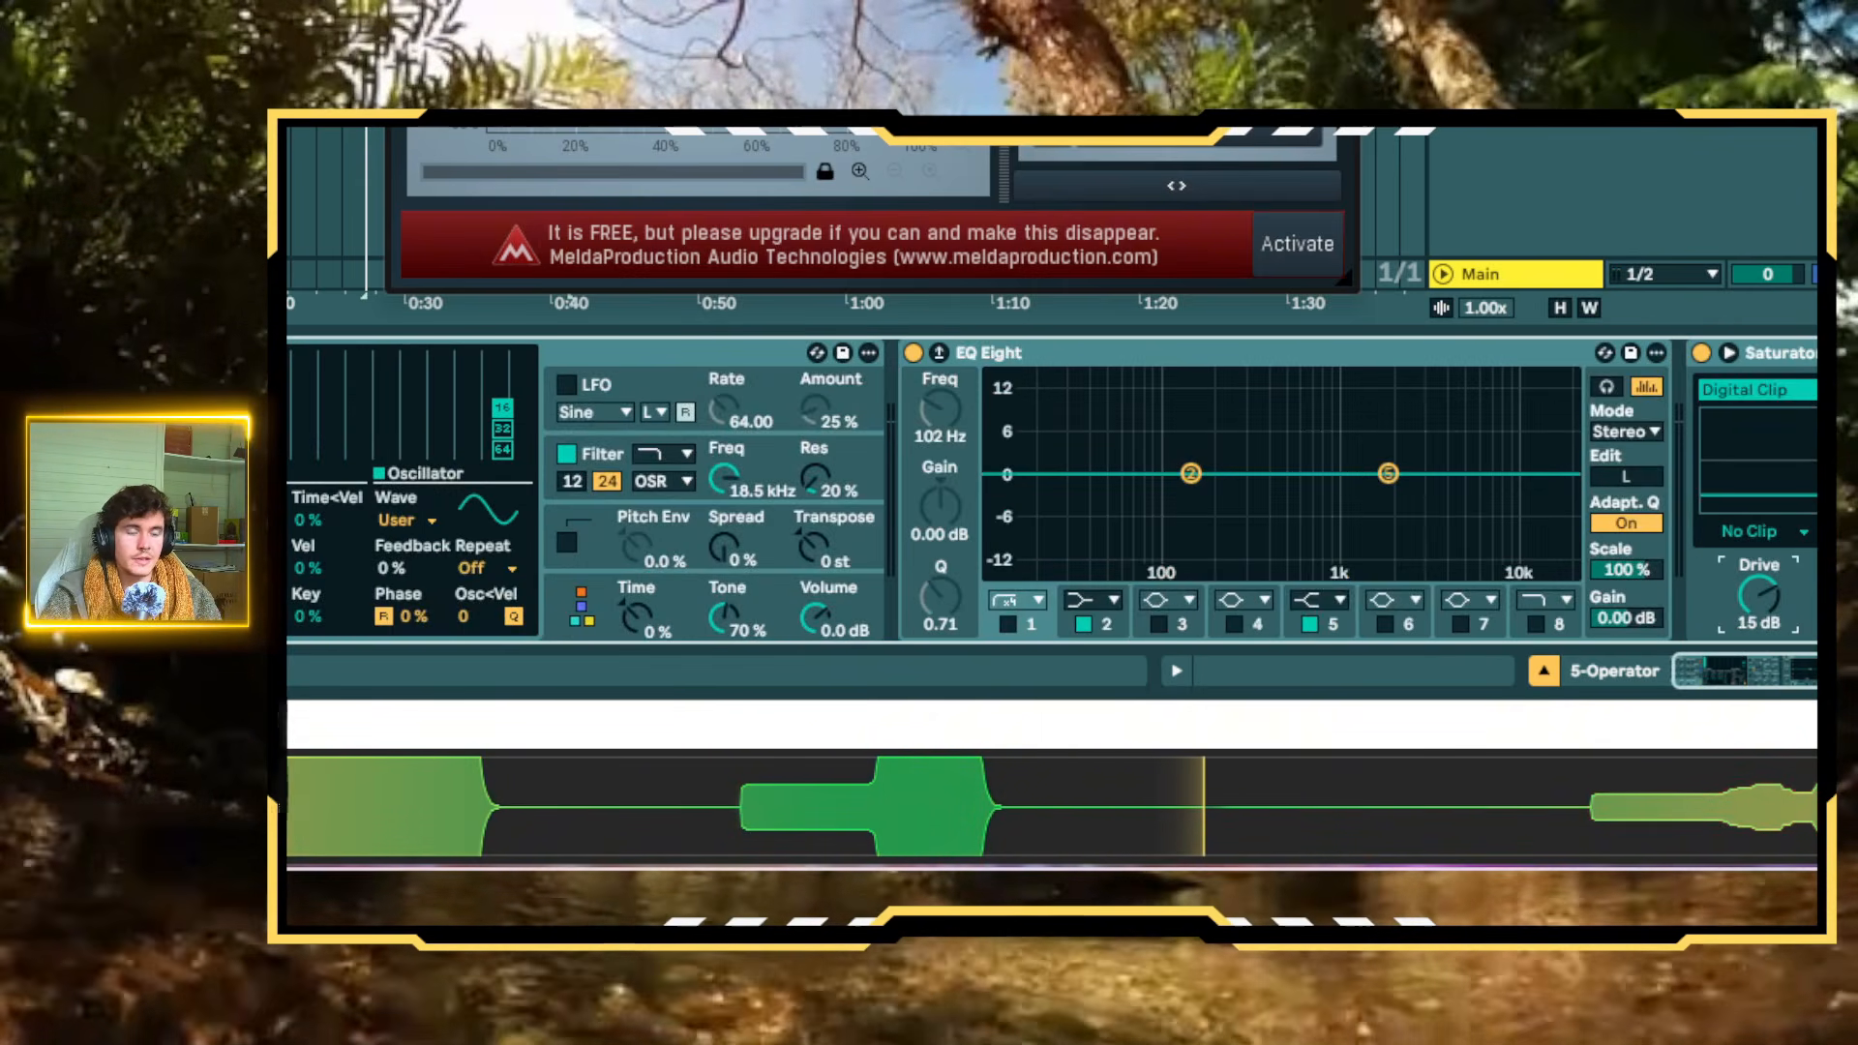
scroll(1527, 530, right, 6)
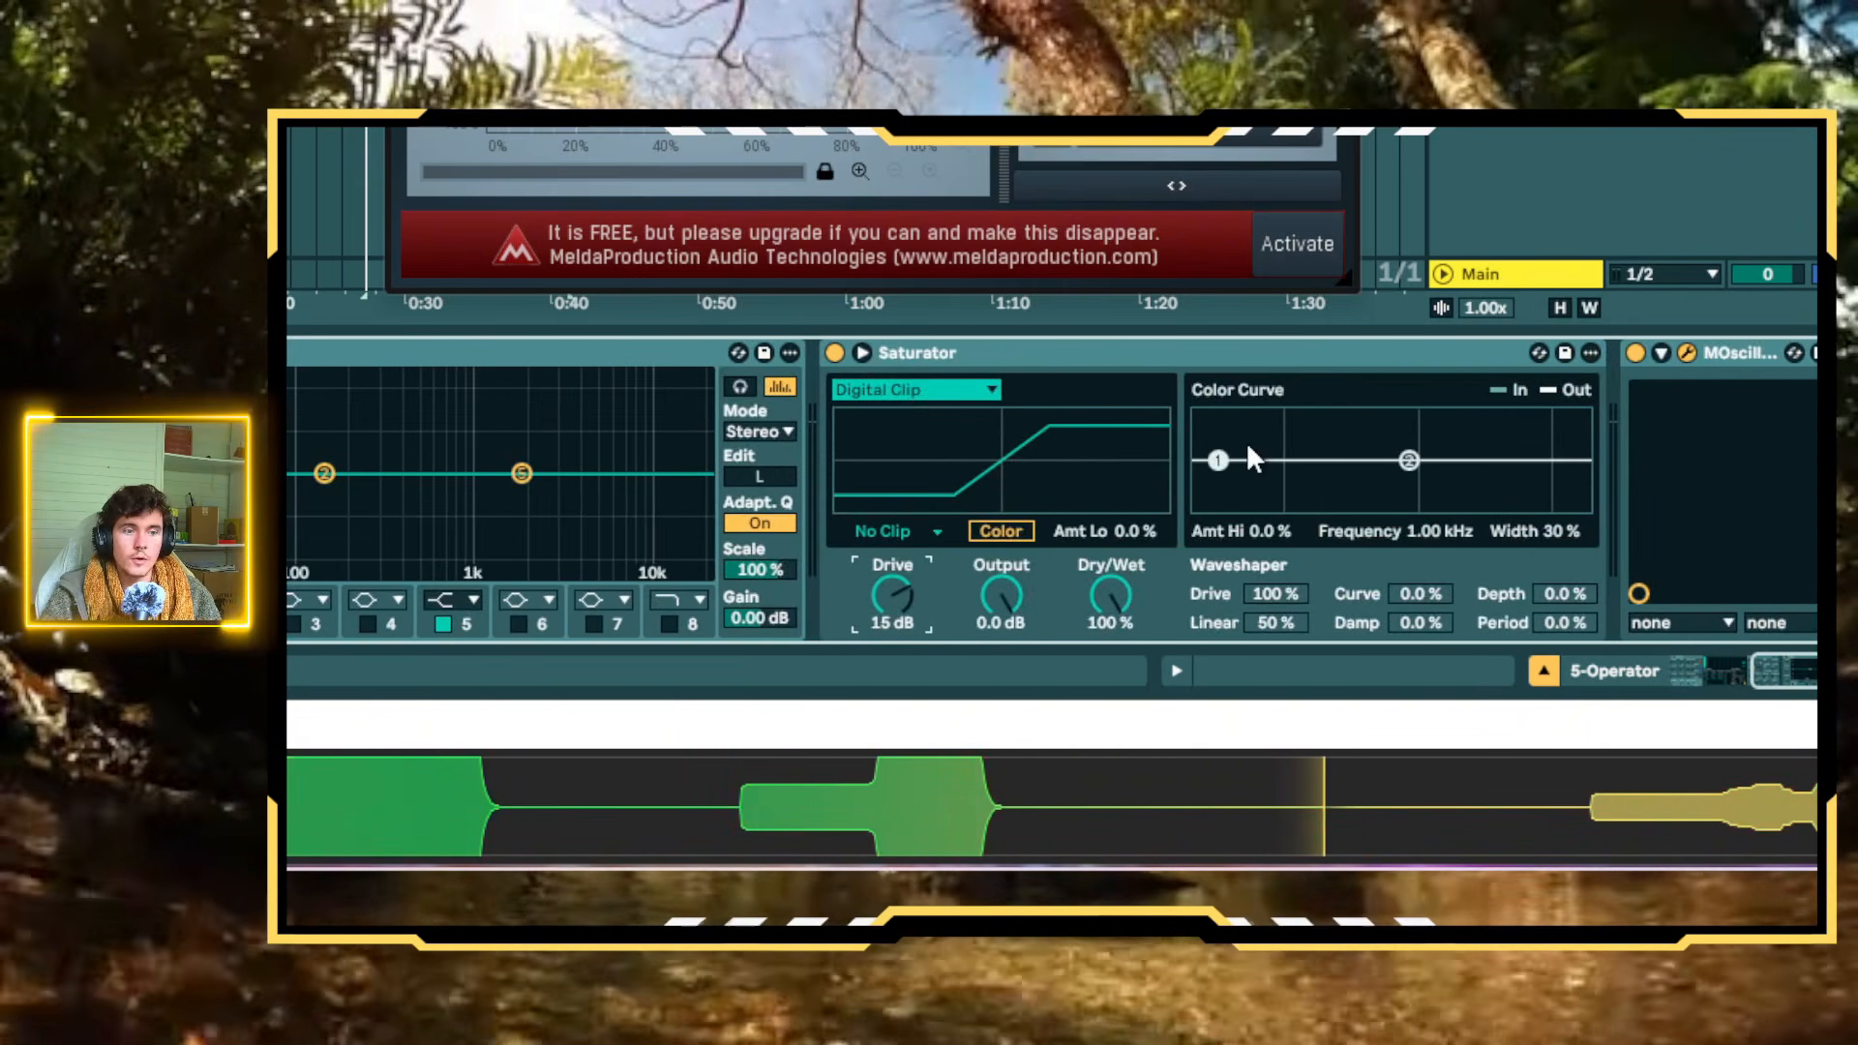
drag(522, 353, 1613, 416)
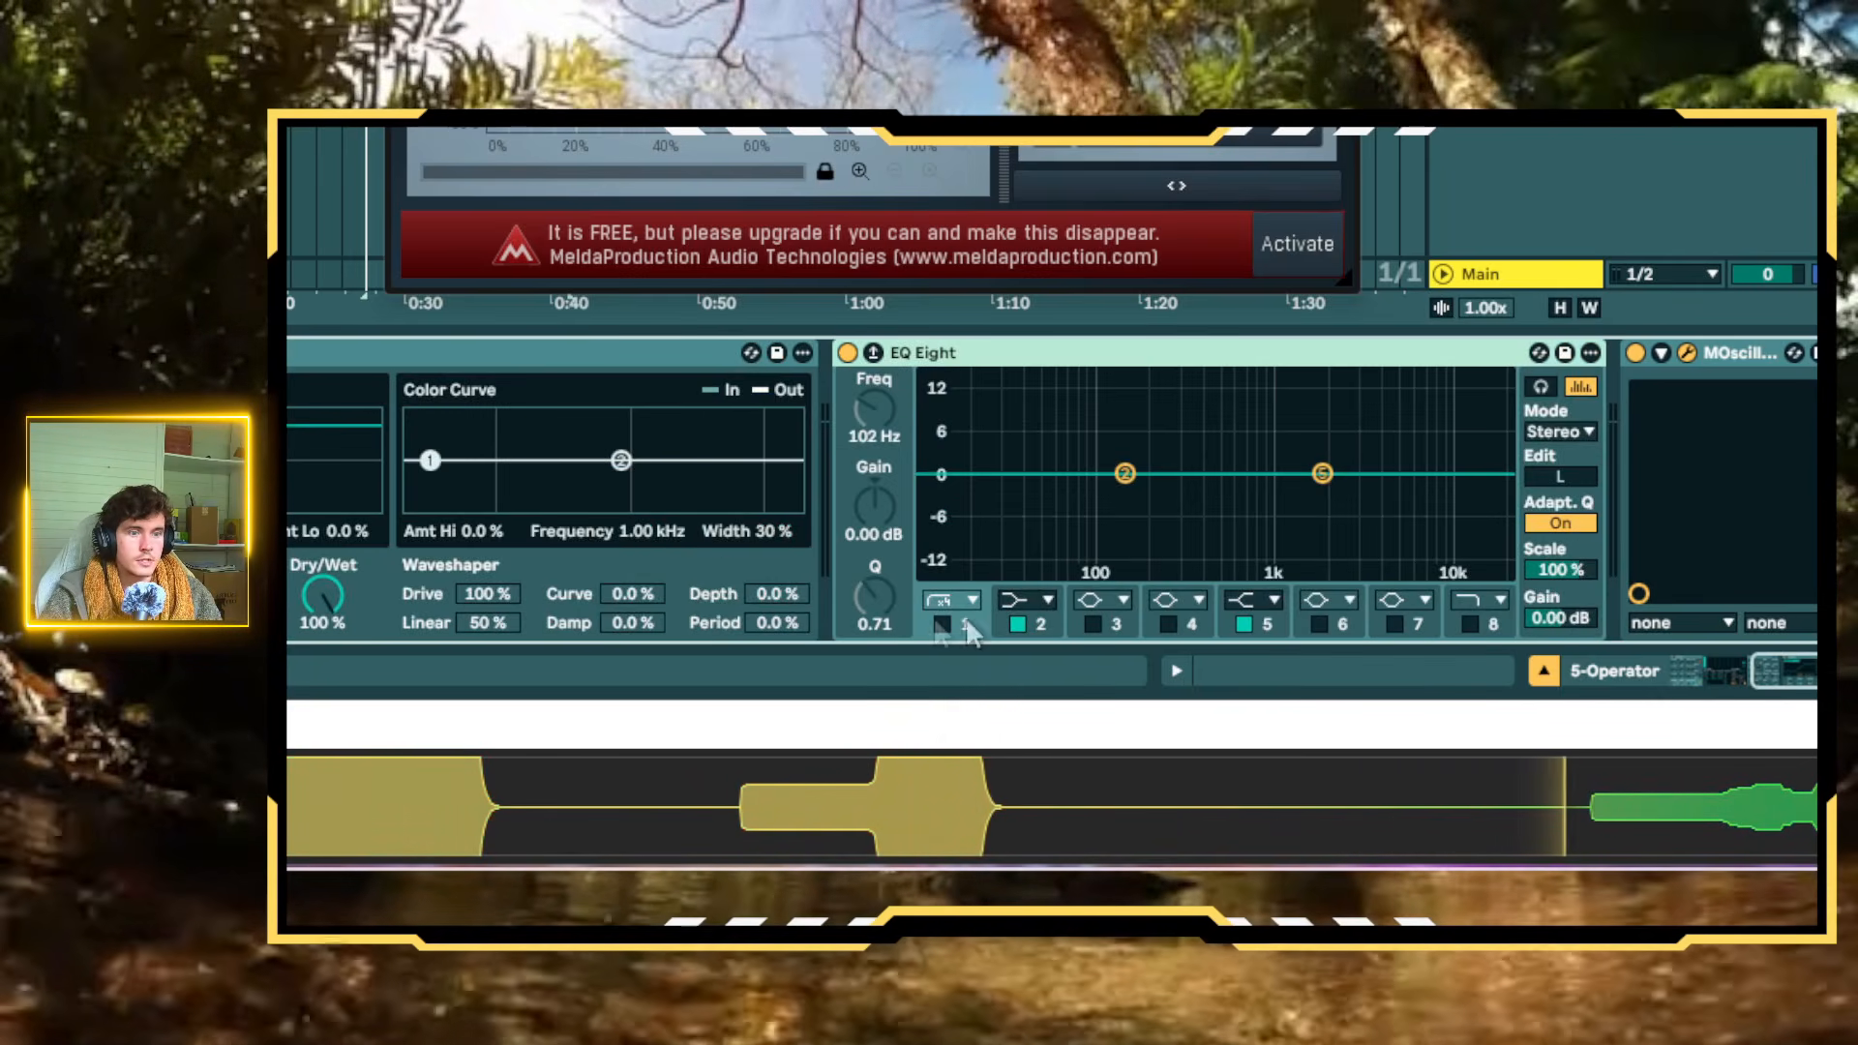
Enable EQ Eight's band 1 as a low-pass filter and lower its frequency to about 75.6 Hz
click(944, 624)
click(953, 600)
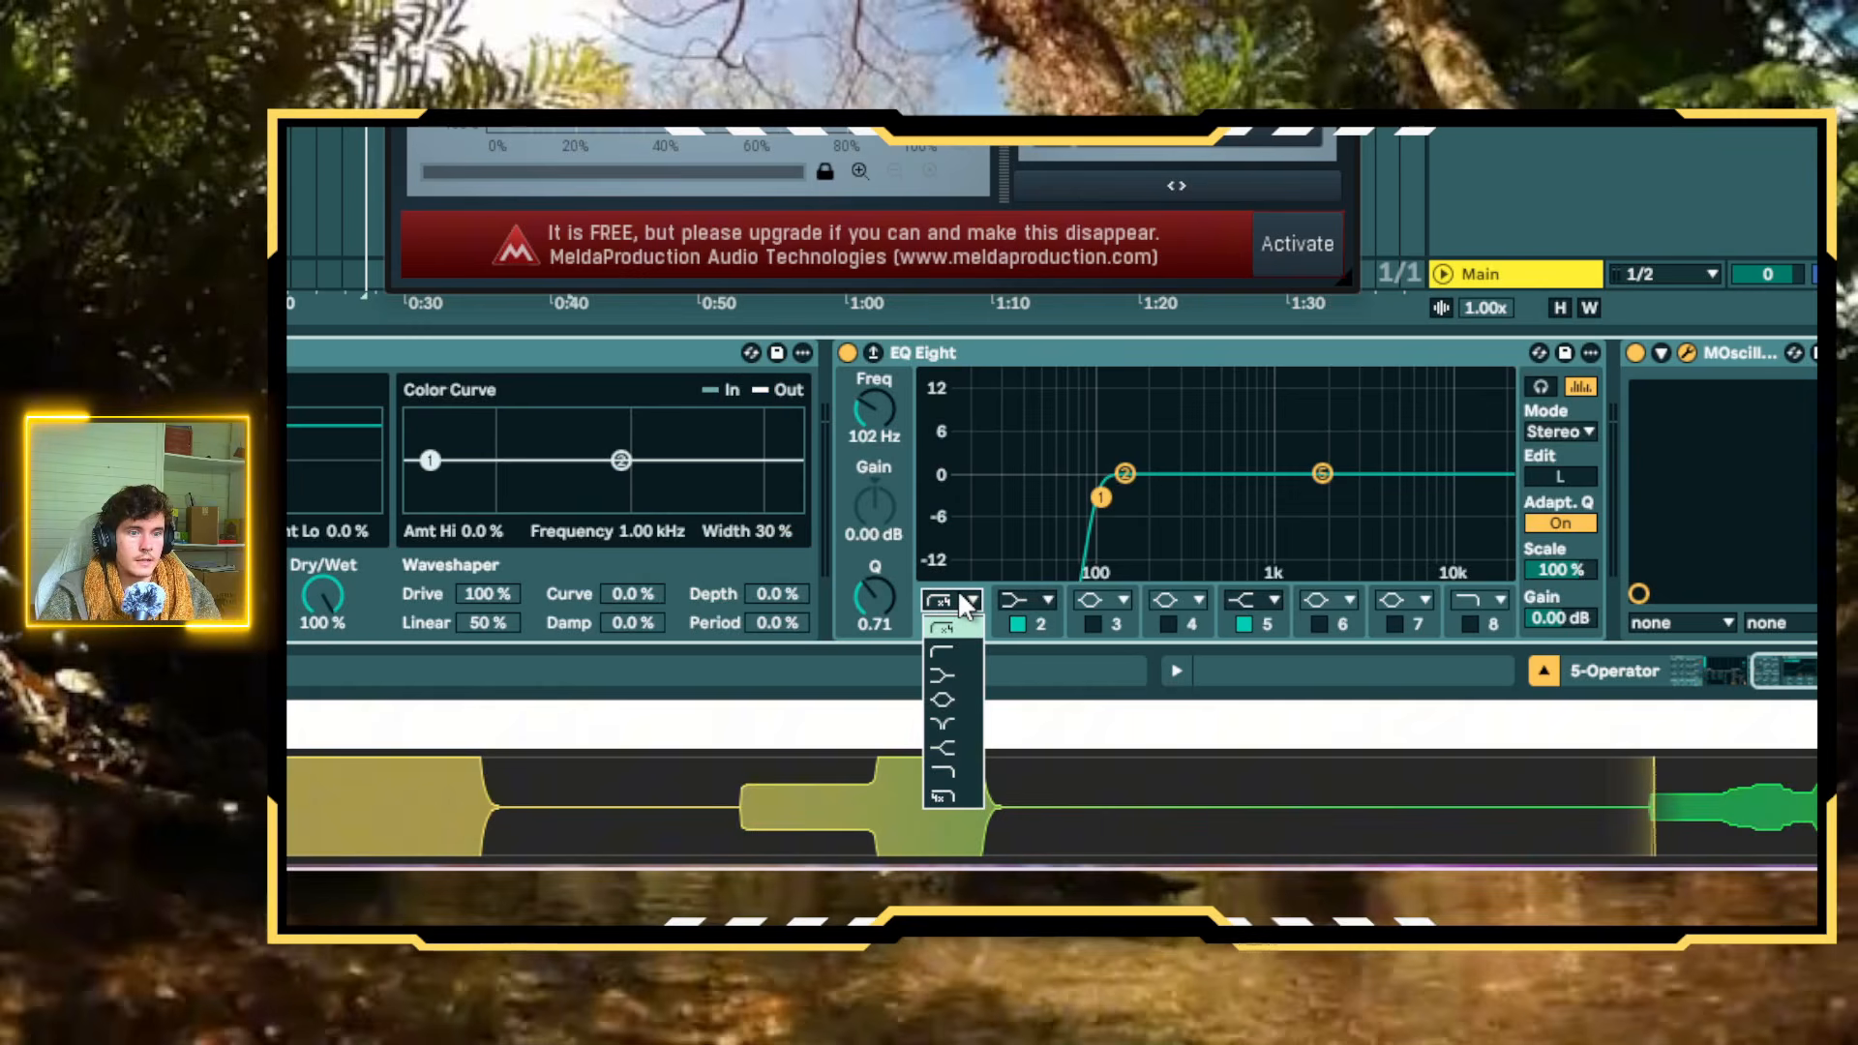
click(956, 786)
drag(1100, 497, 1076, 487)
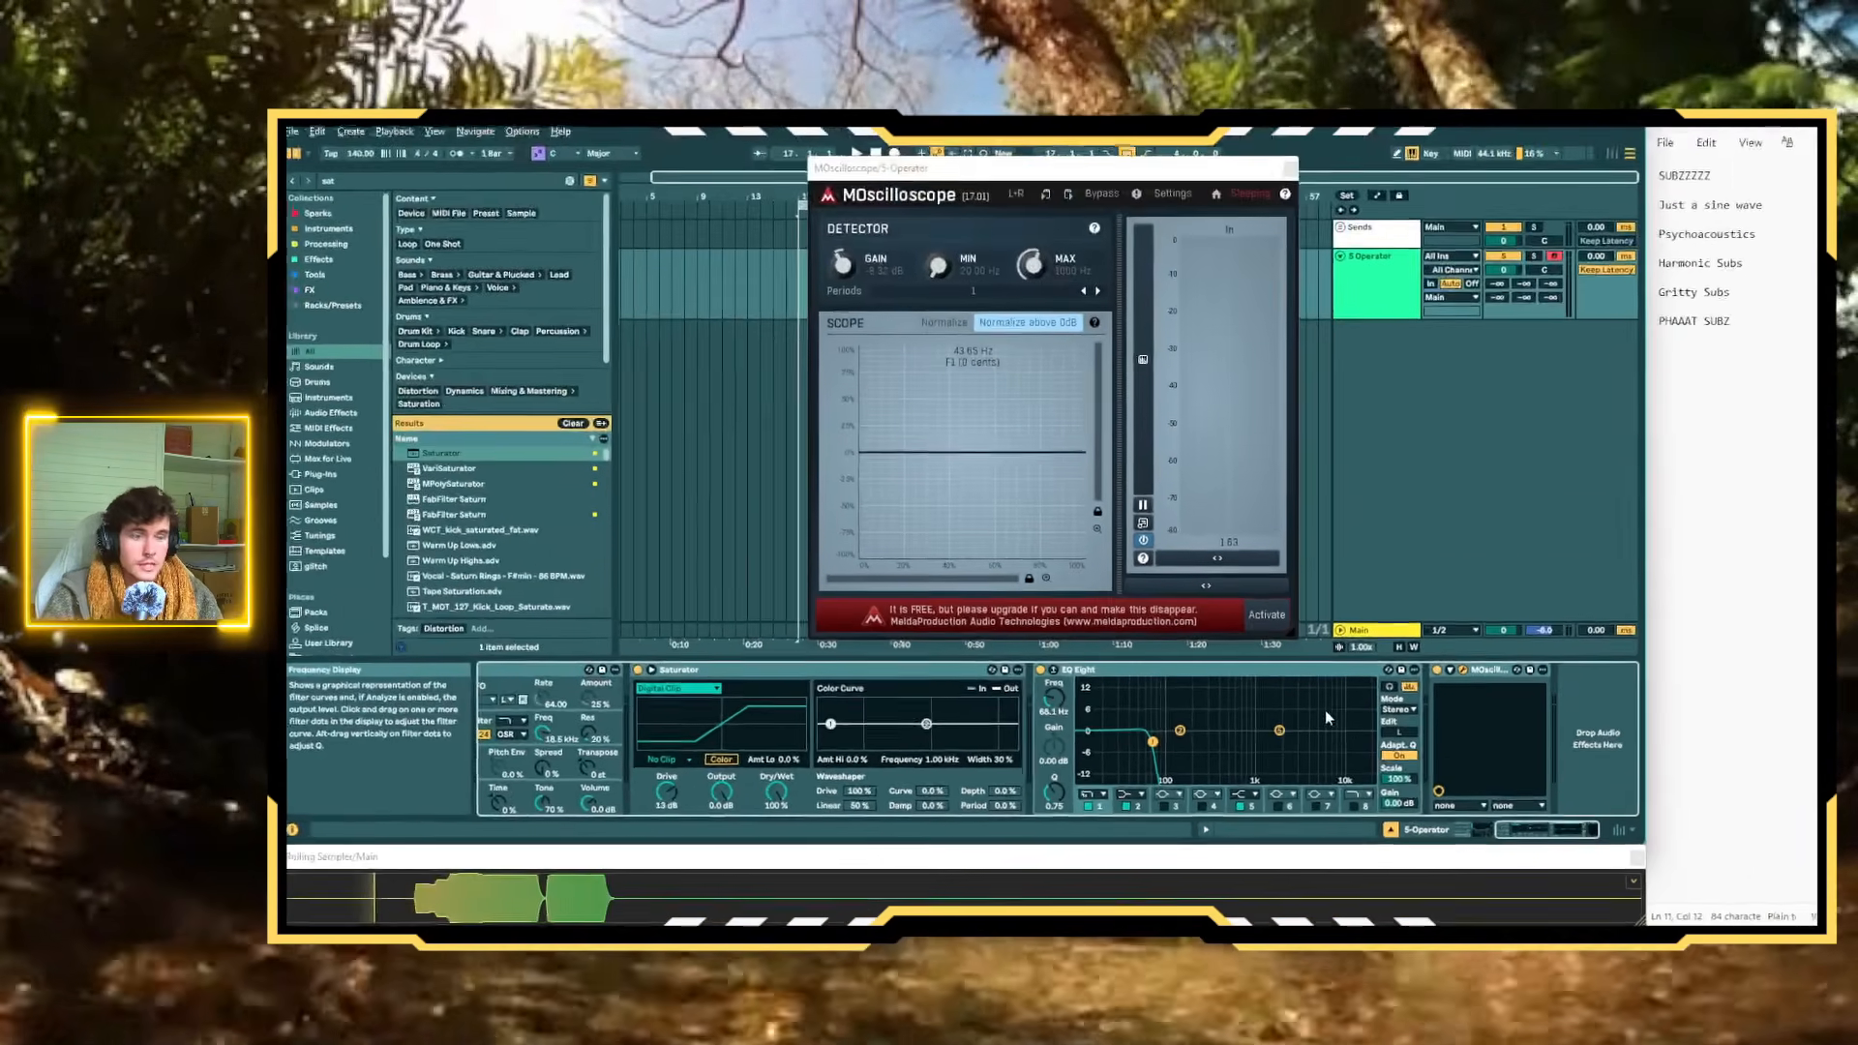
drag(1158, 745, 1154, 764)
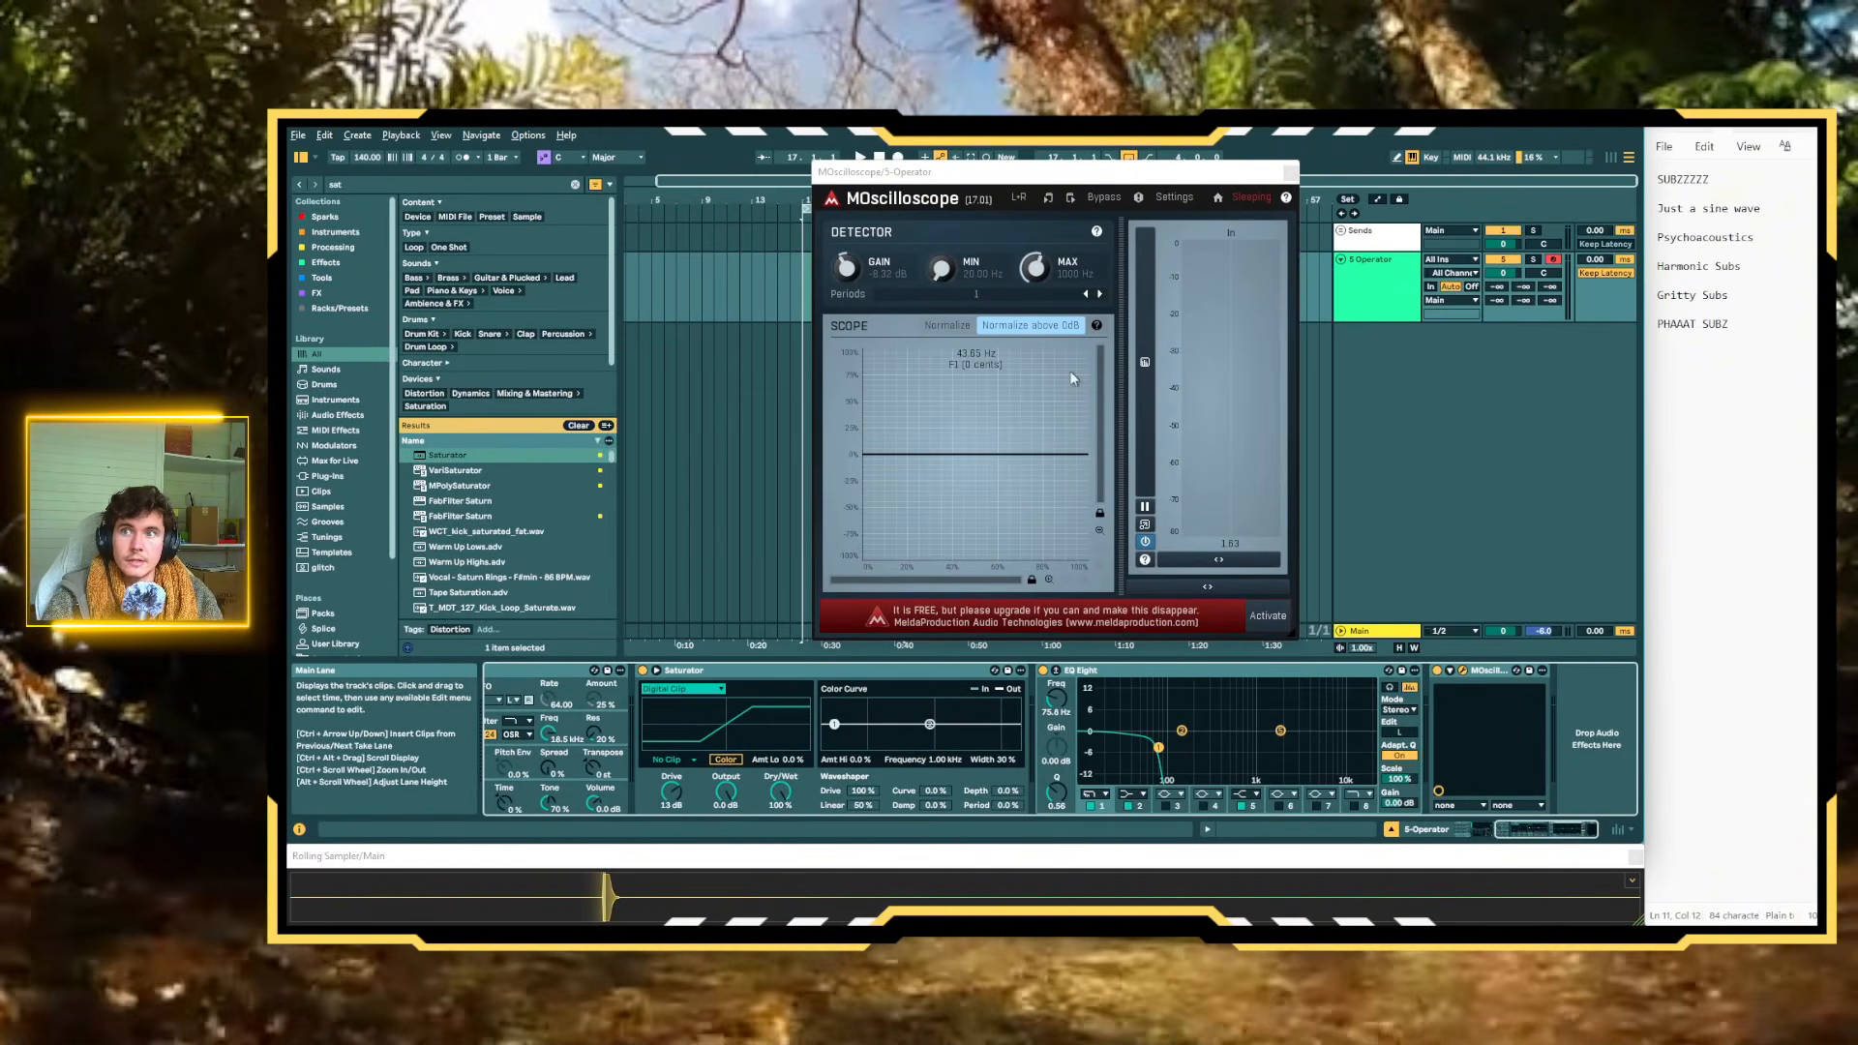
Play test F notes through the low-pass filter while raising Saturator's Drive to about 26 dB
key(f)
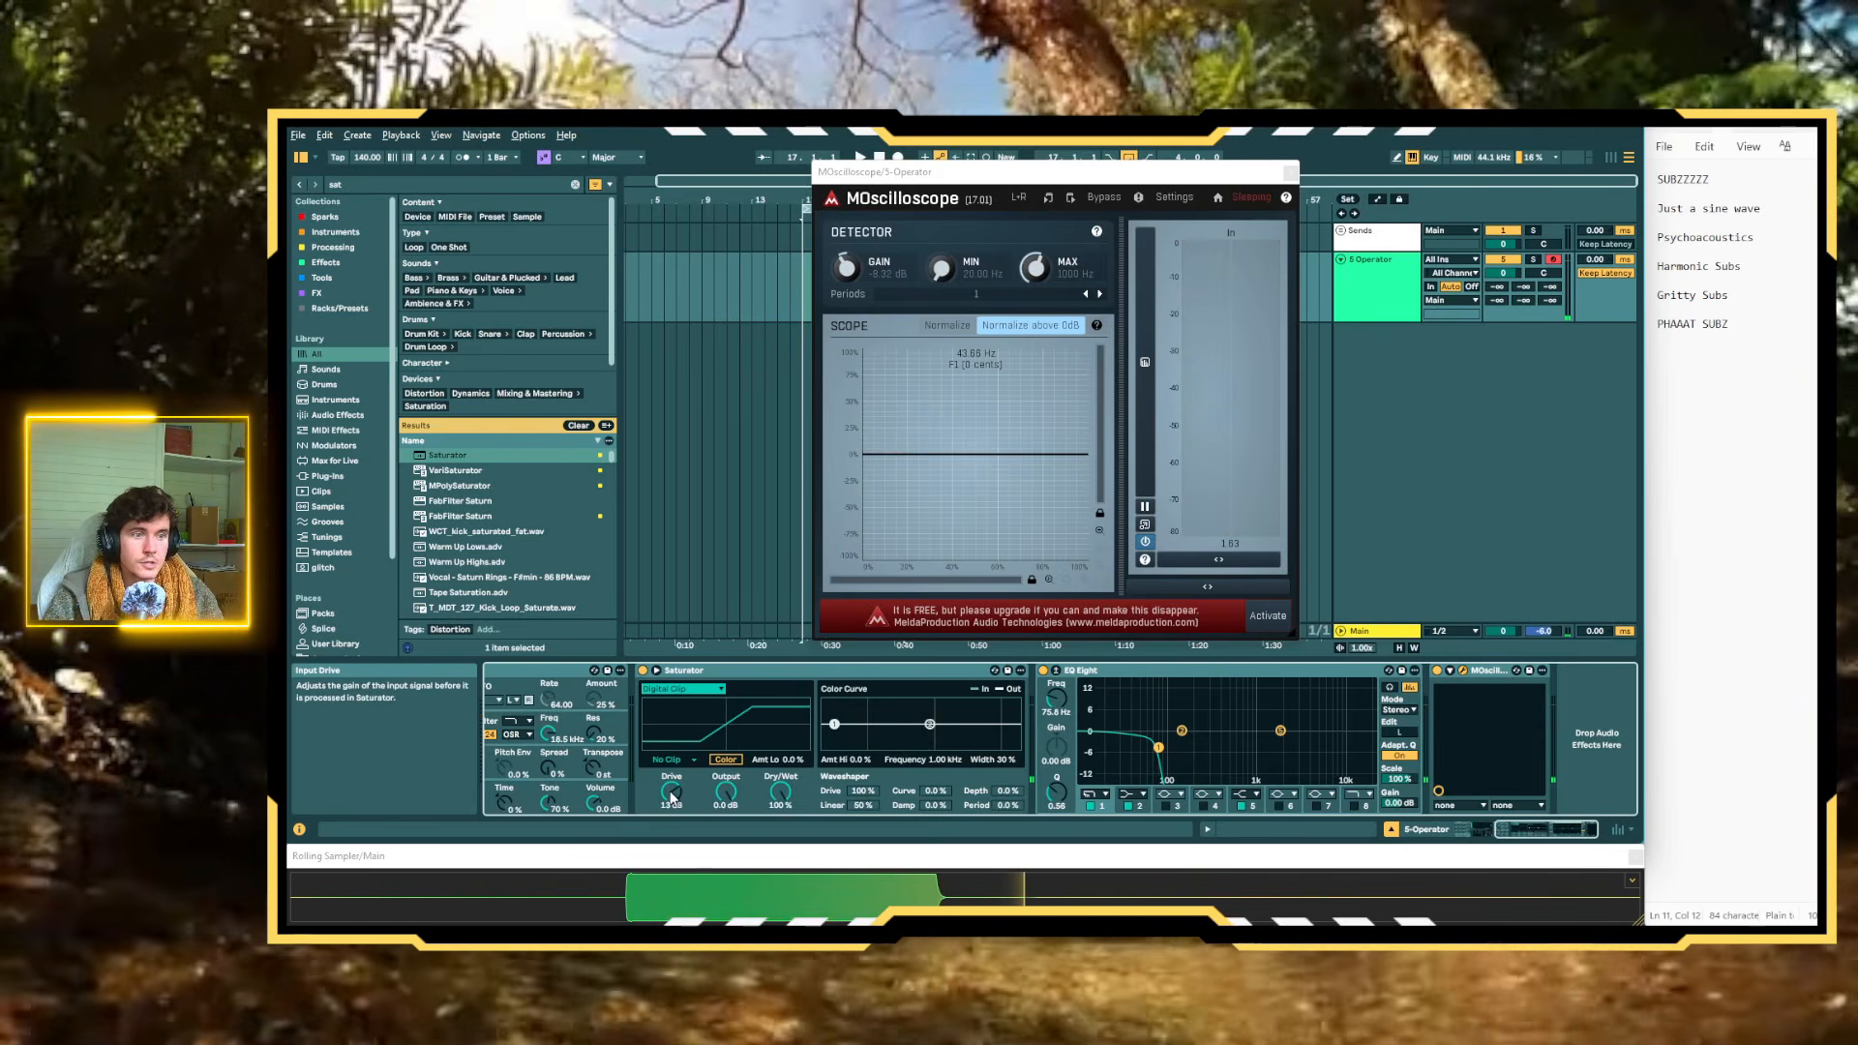
key(f)
drag(672, 795, 672, 745)
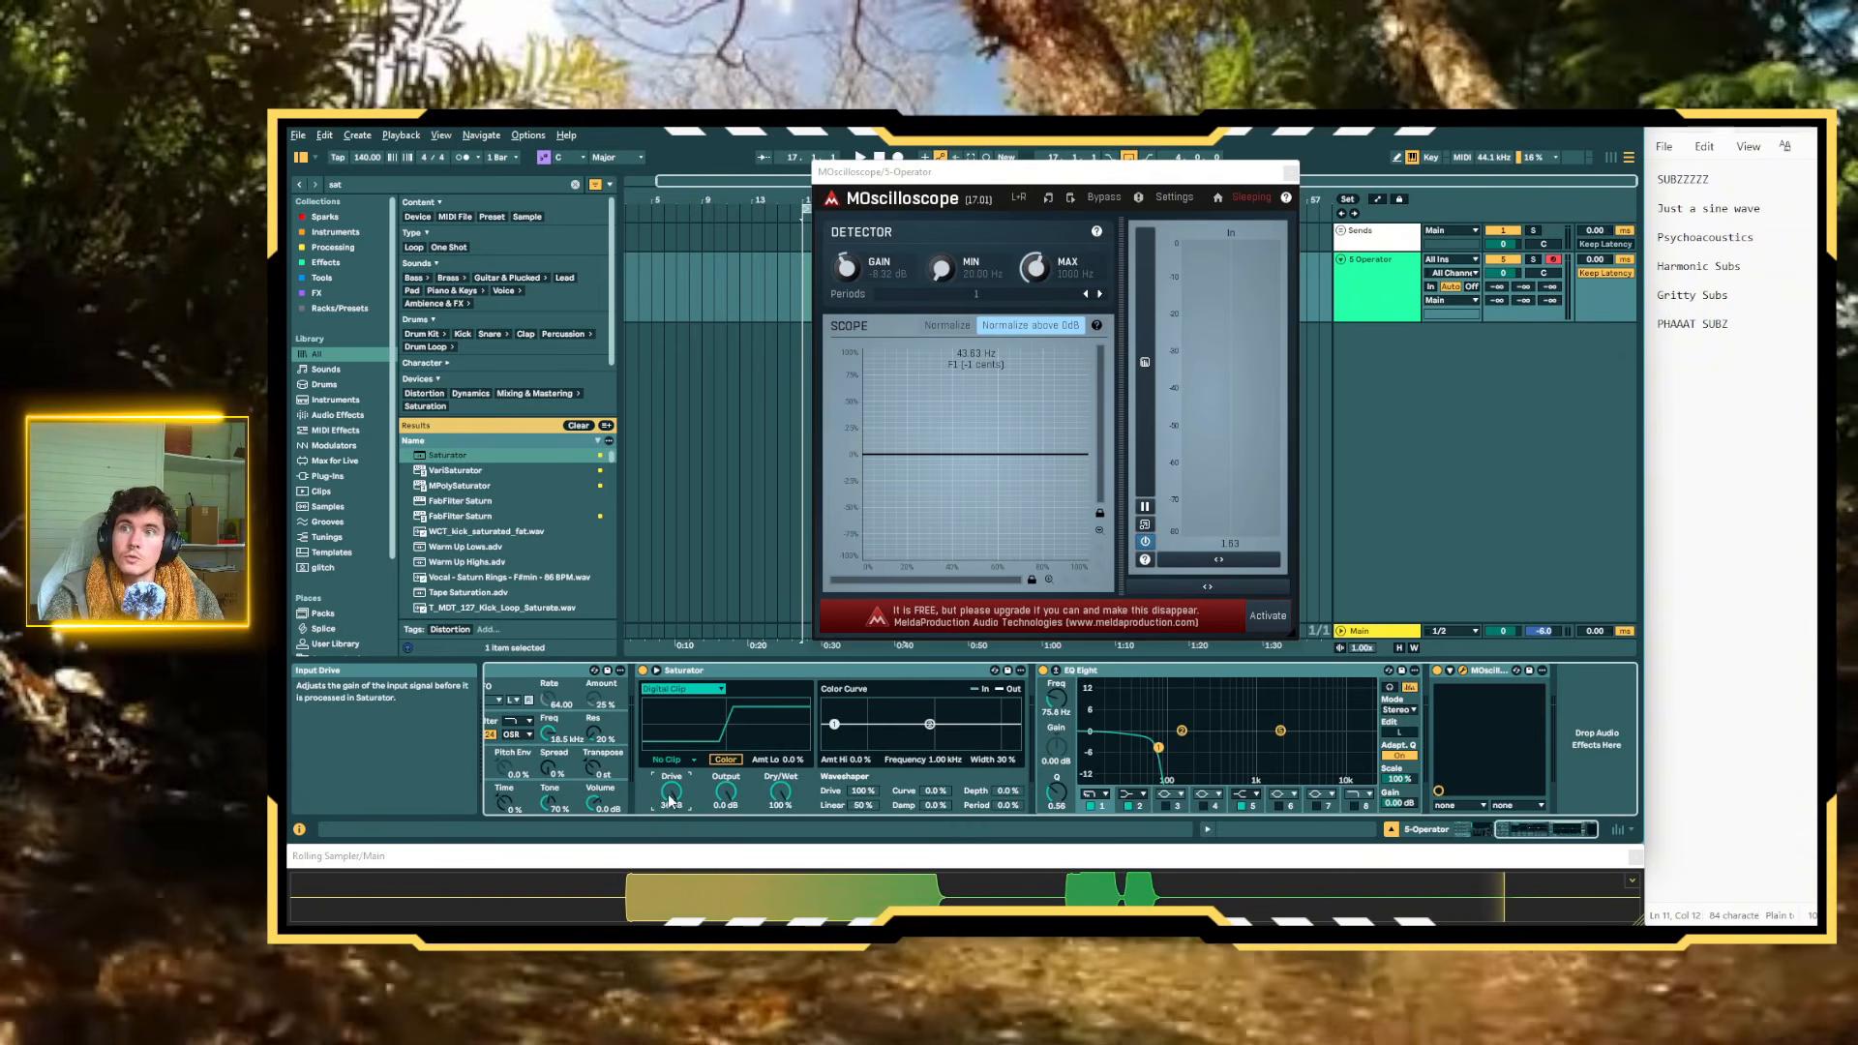
key(f)
key(f)
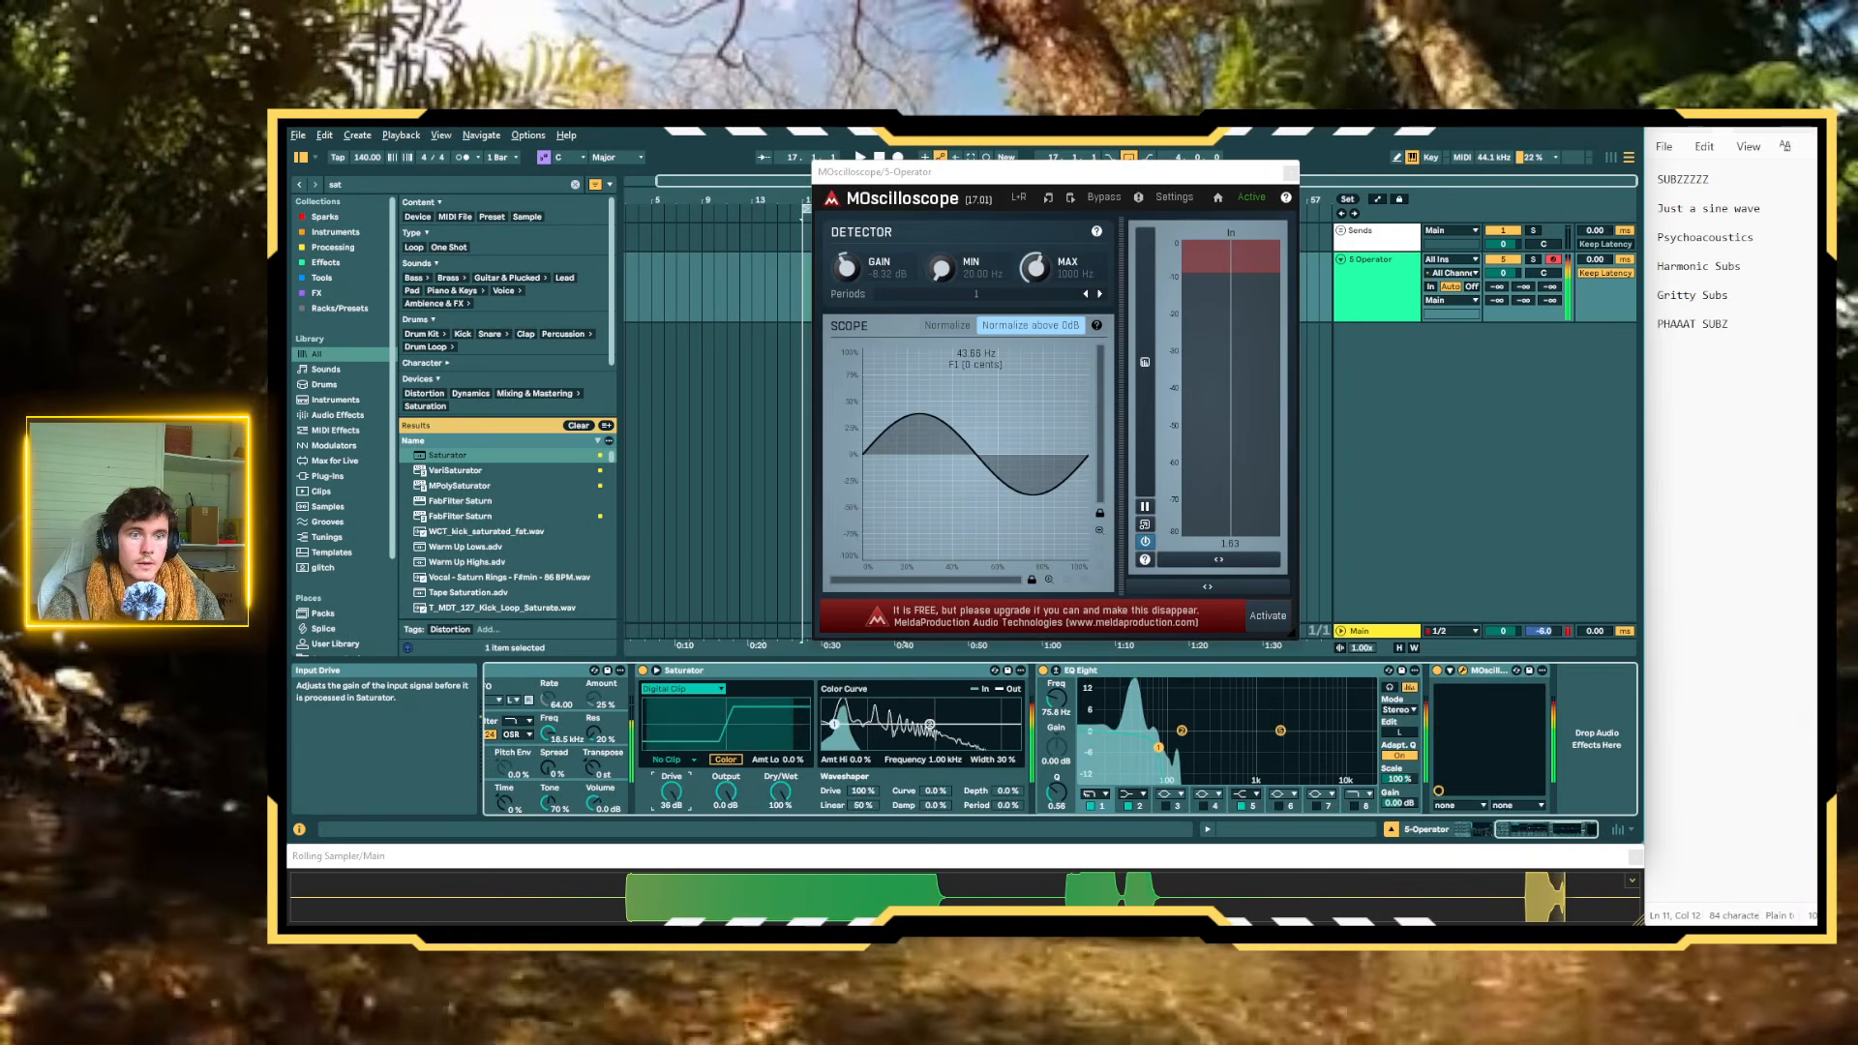
key(f)
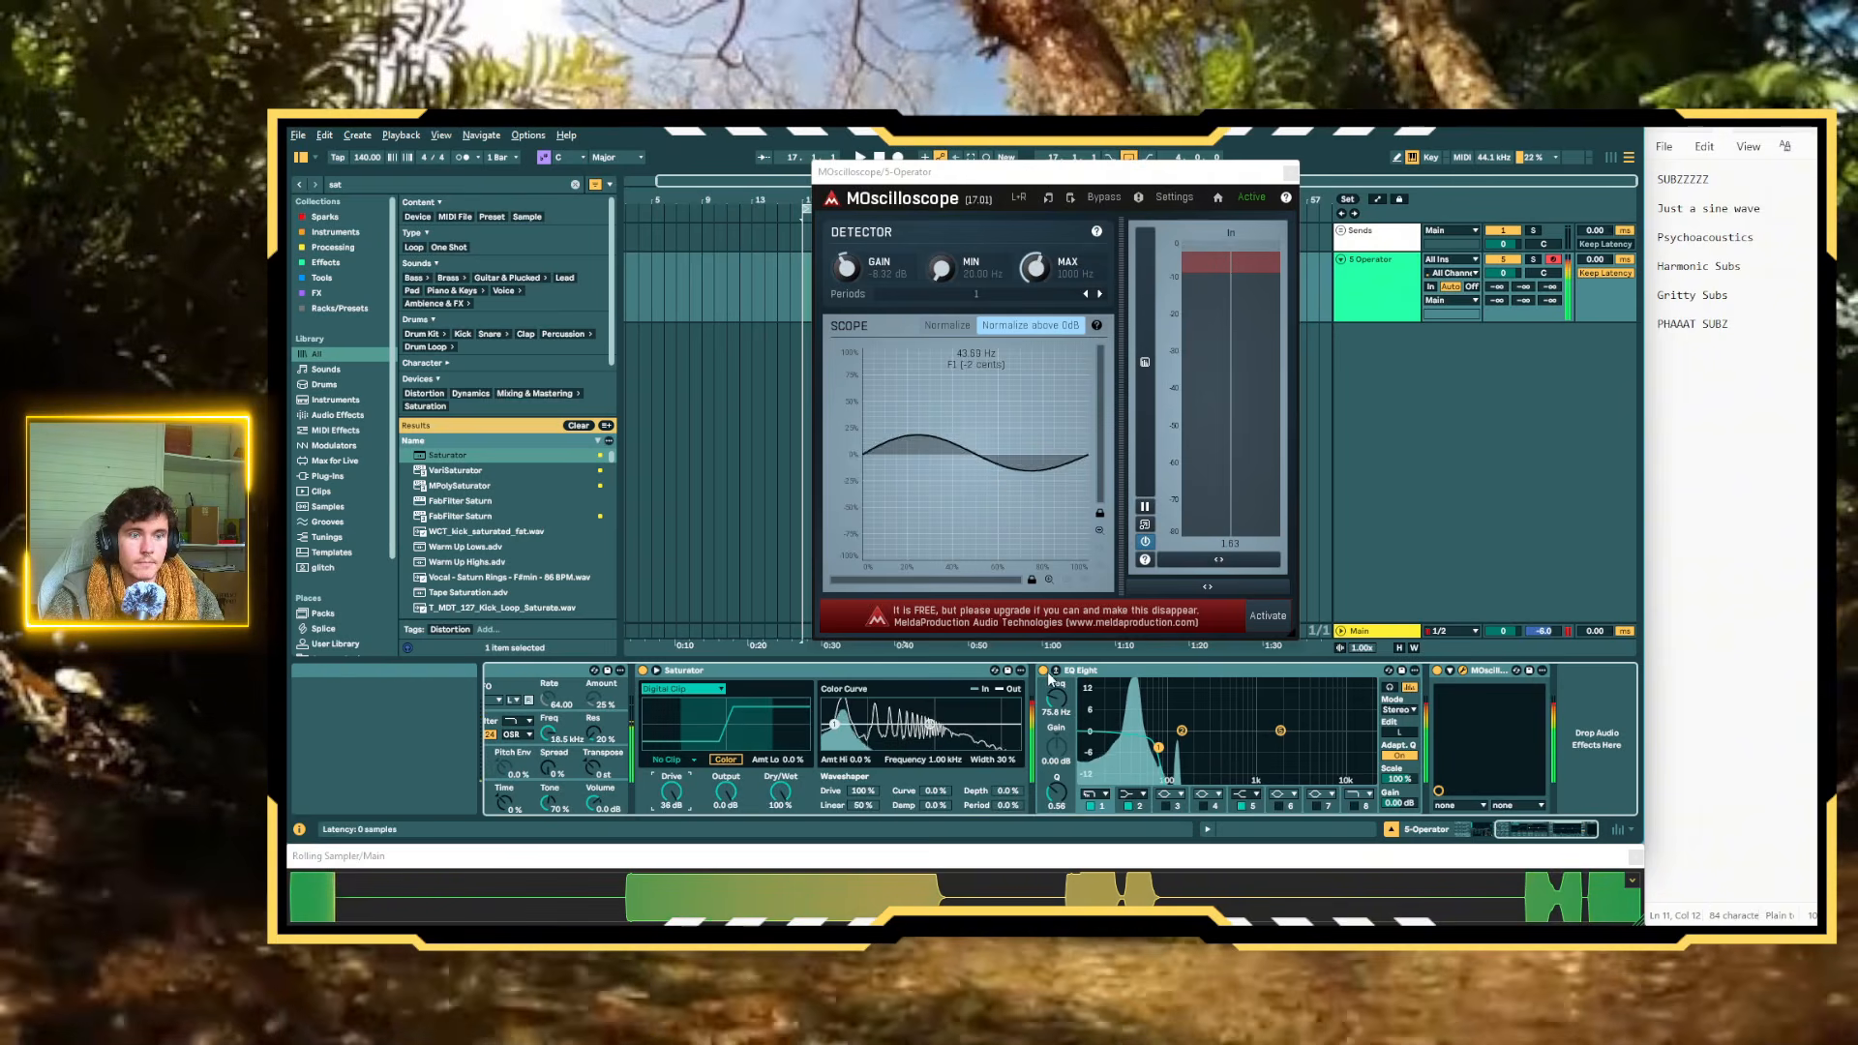
With EQ Eight bypassed, sweep Saturator's Drive down to about -3.4 dB and back up to 28 dB
drag(672, 791, 671, 871)
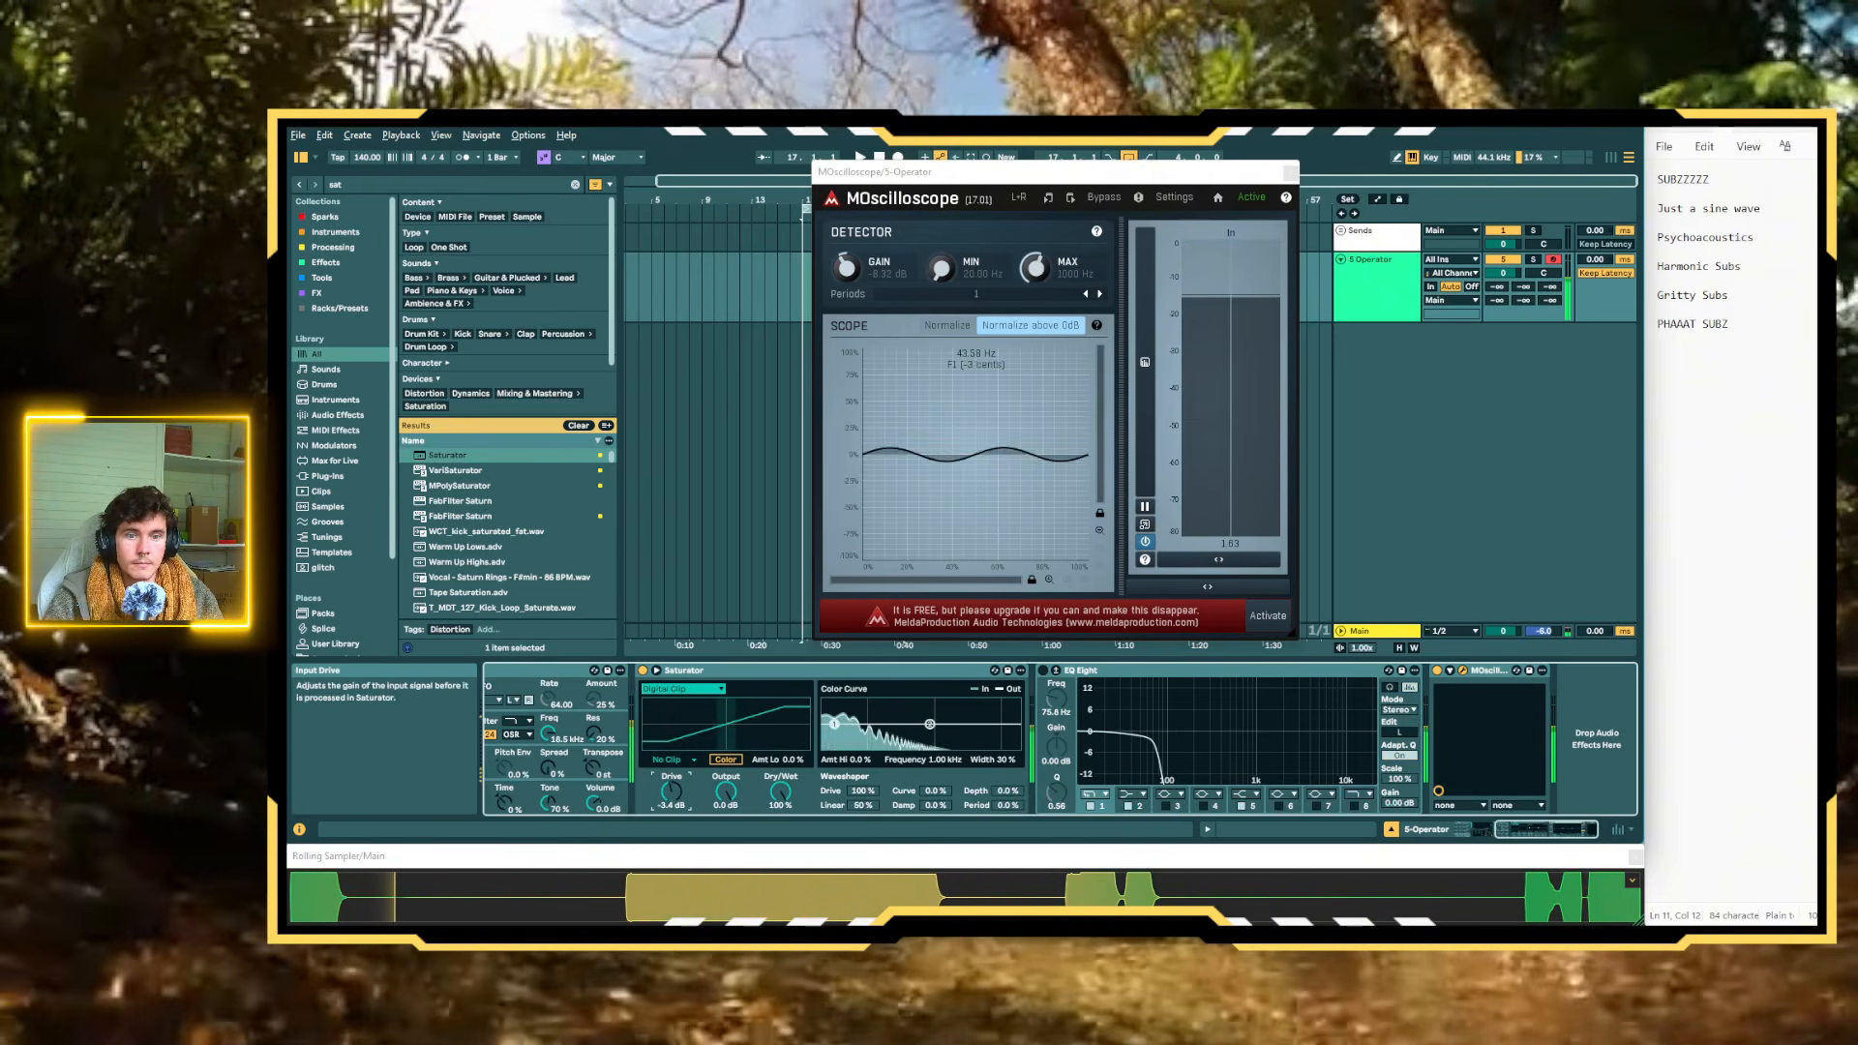
drag(672, 792, 671, 716)
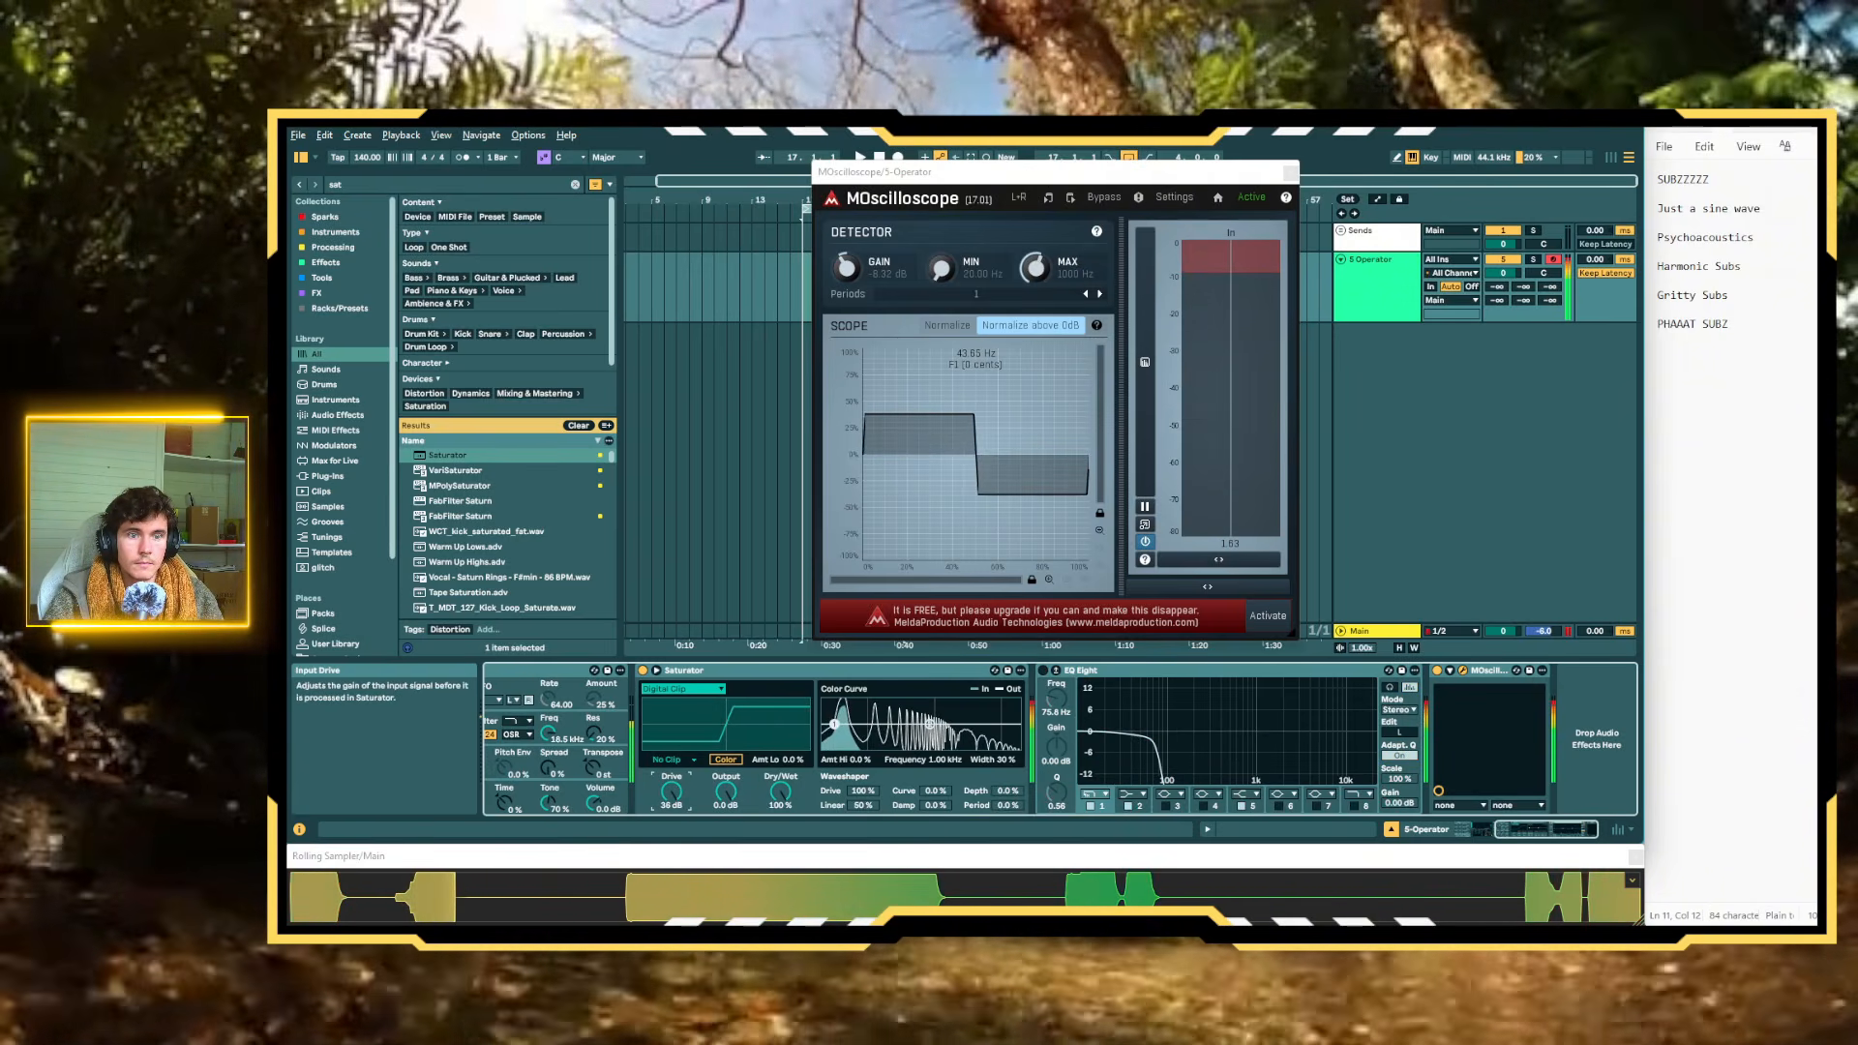
drag(671, 792, 671, 808)
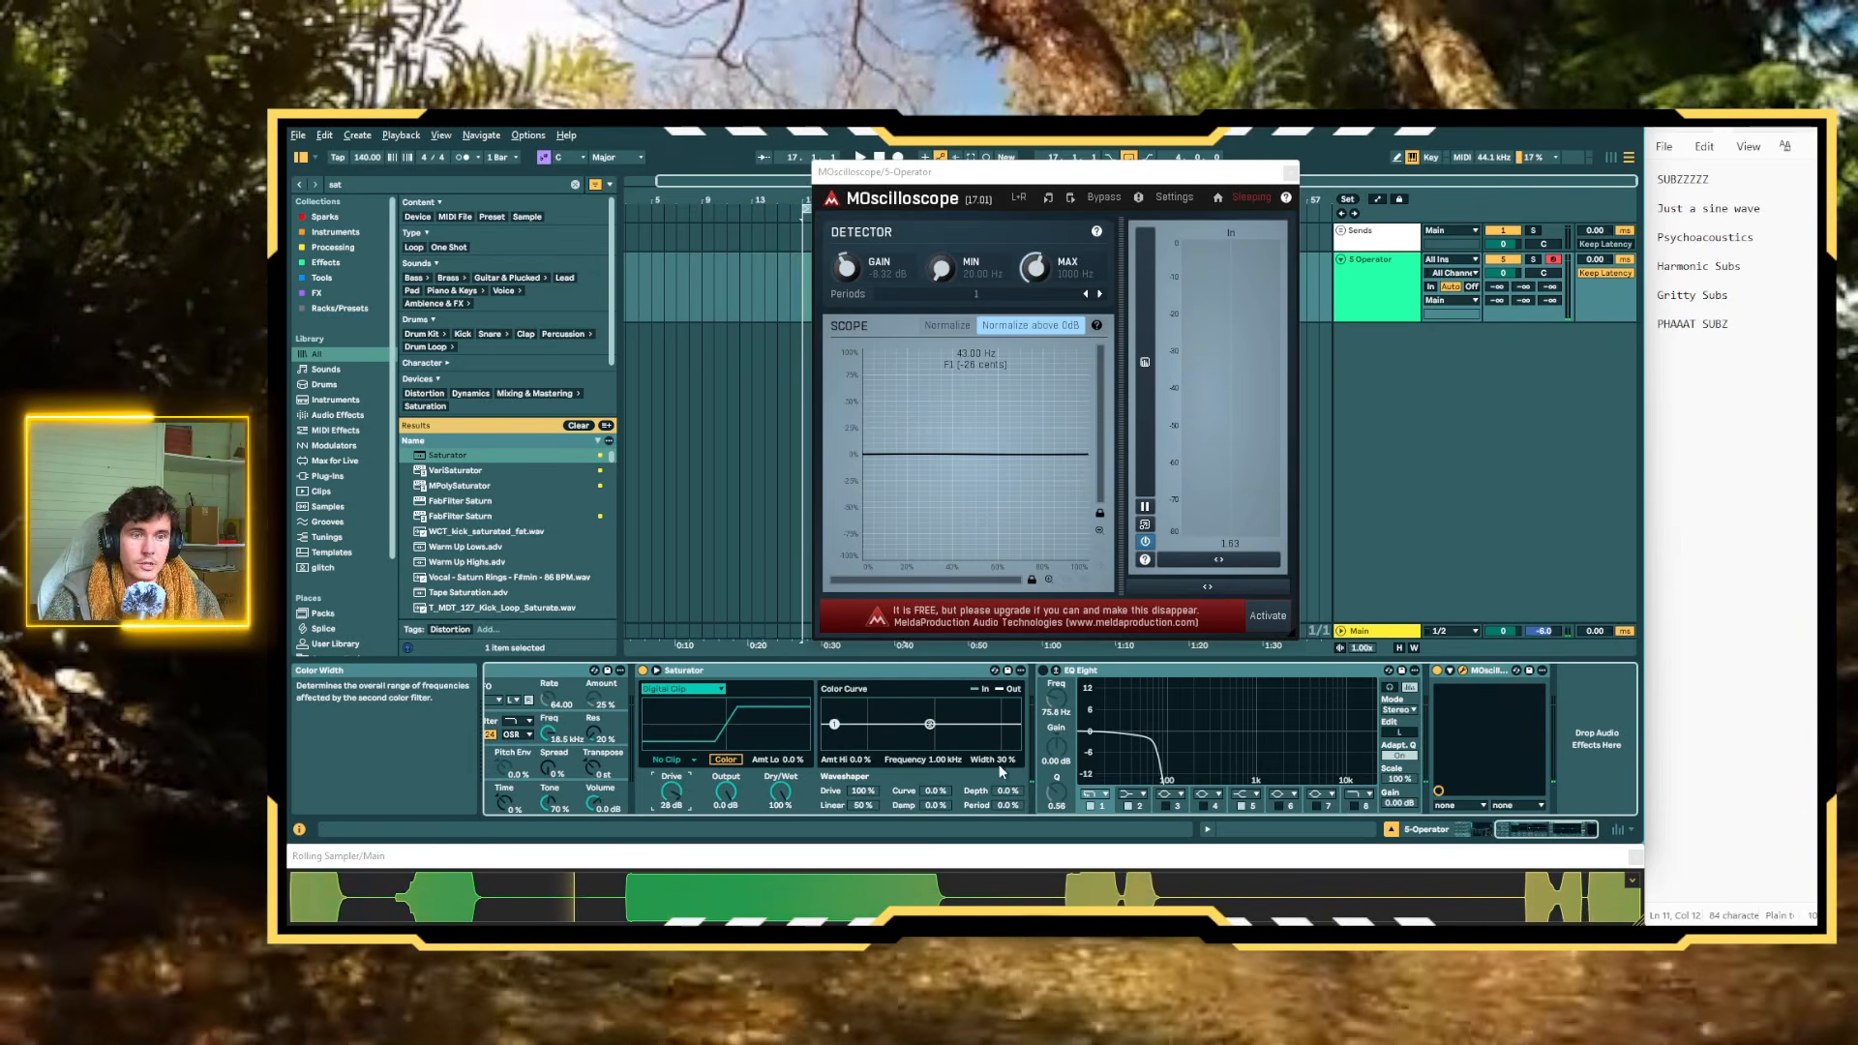
Close the MOscilloscope window, look over the Operator track's device chain, and reopen MOscilloscope
scroll(983, 770, left, 5)
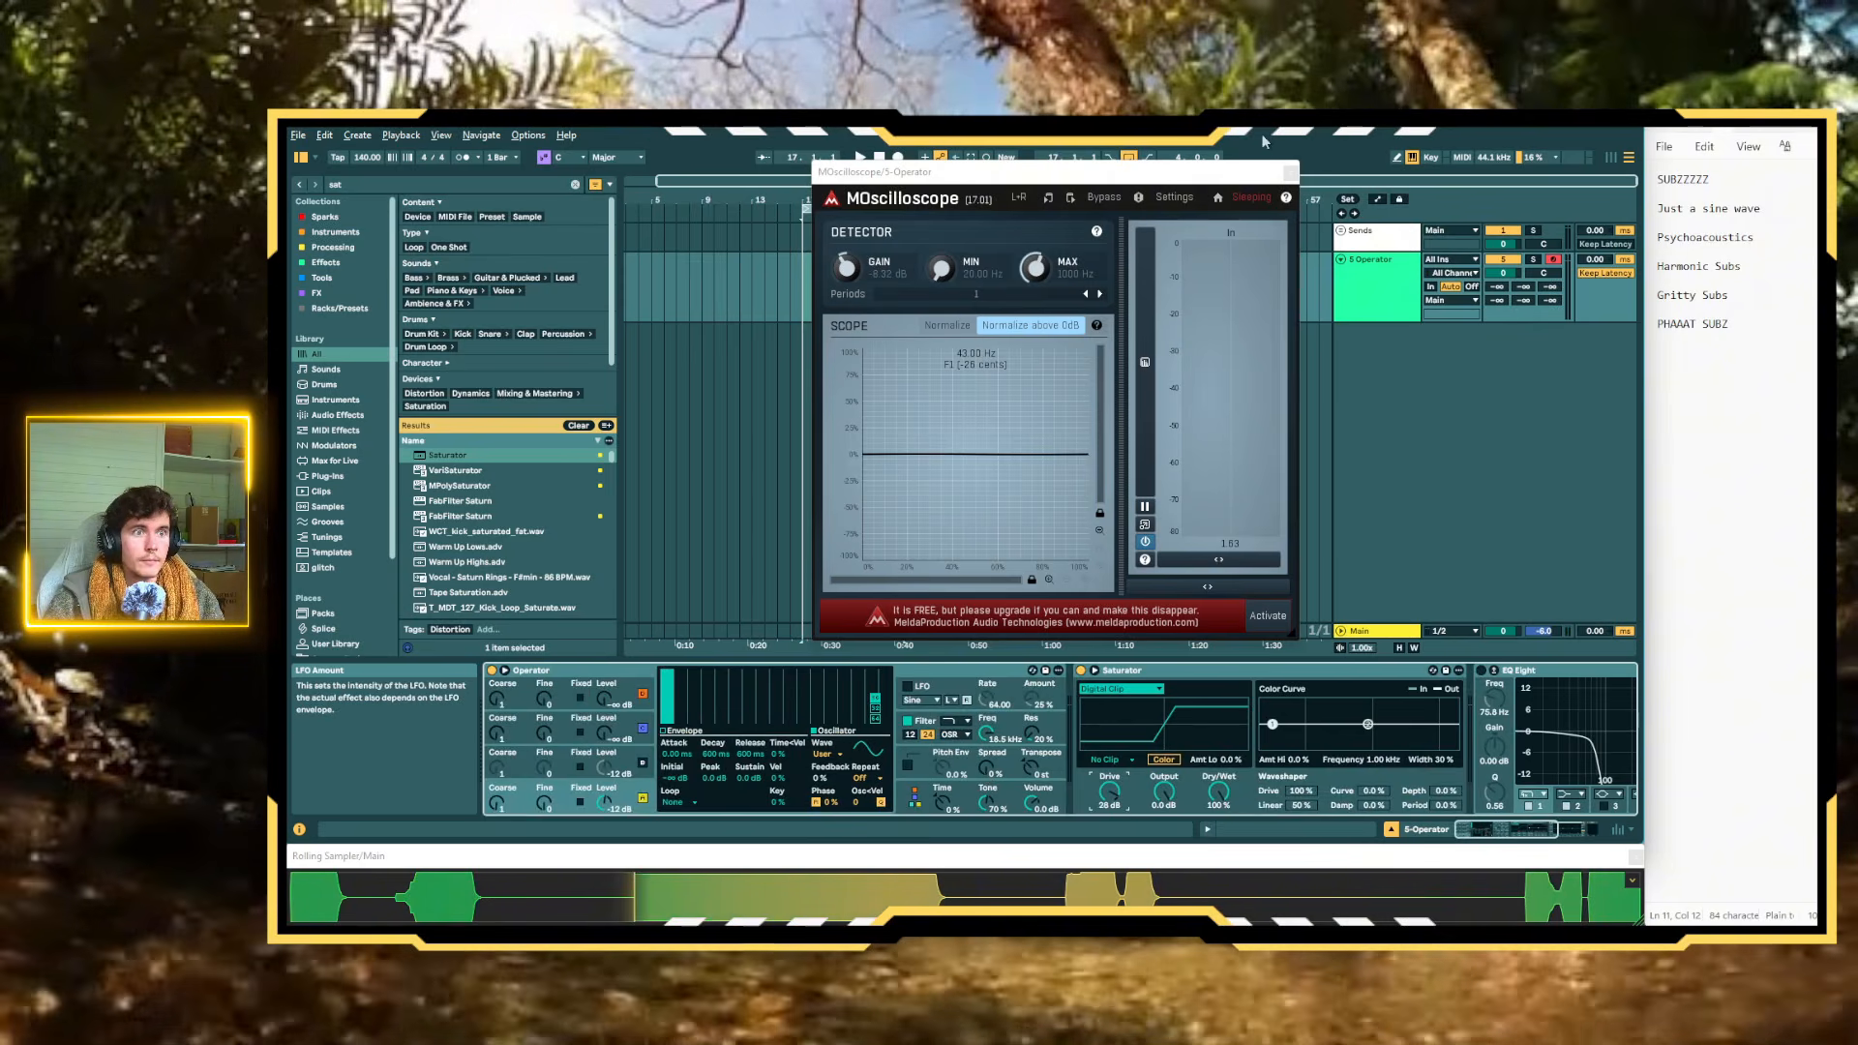
click(1292, 173)
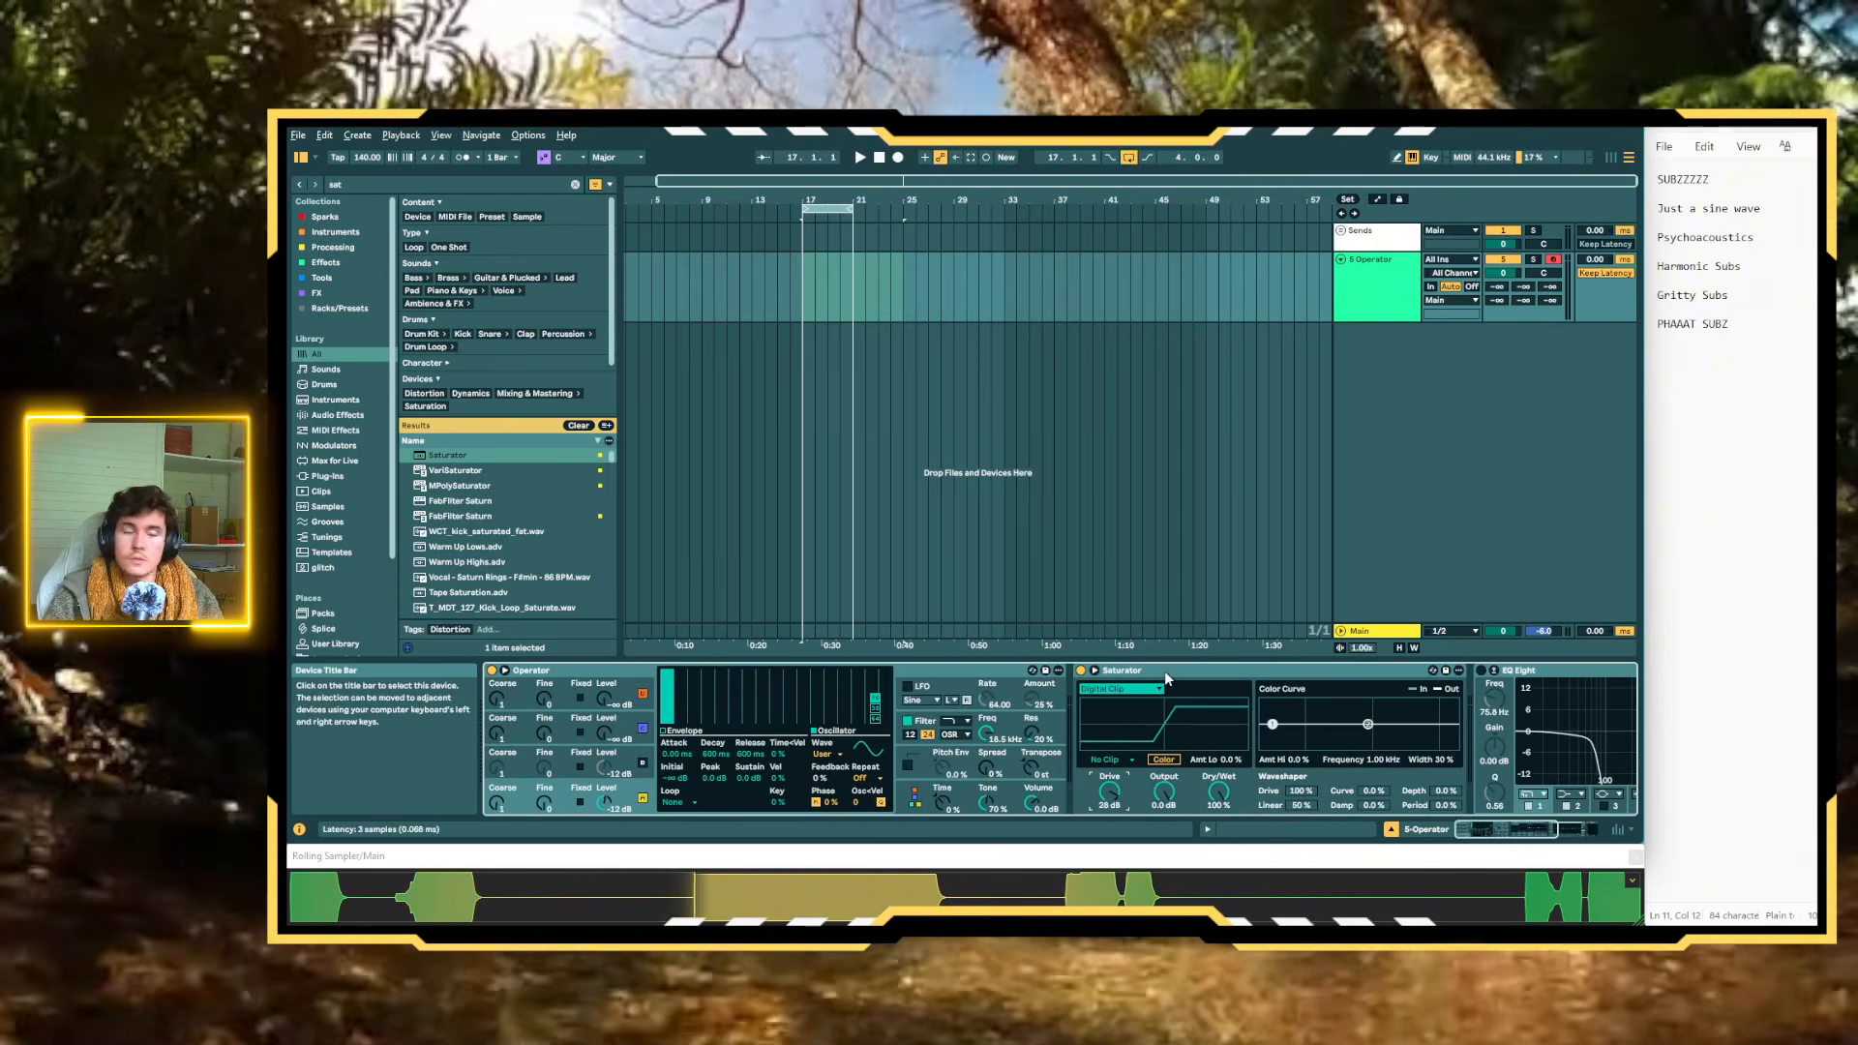
scroll(1164, 670, right, 5)
scroll(1161, 670, left, 5)
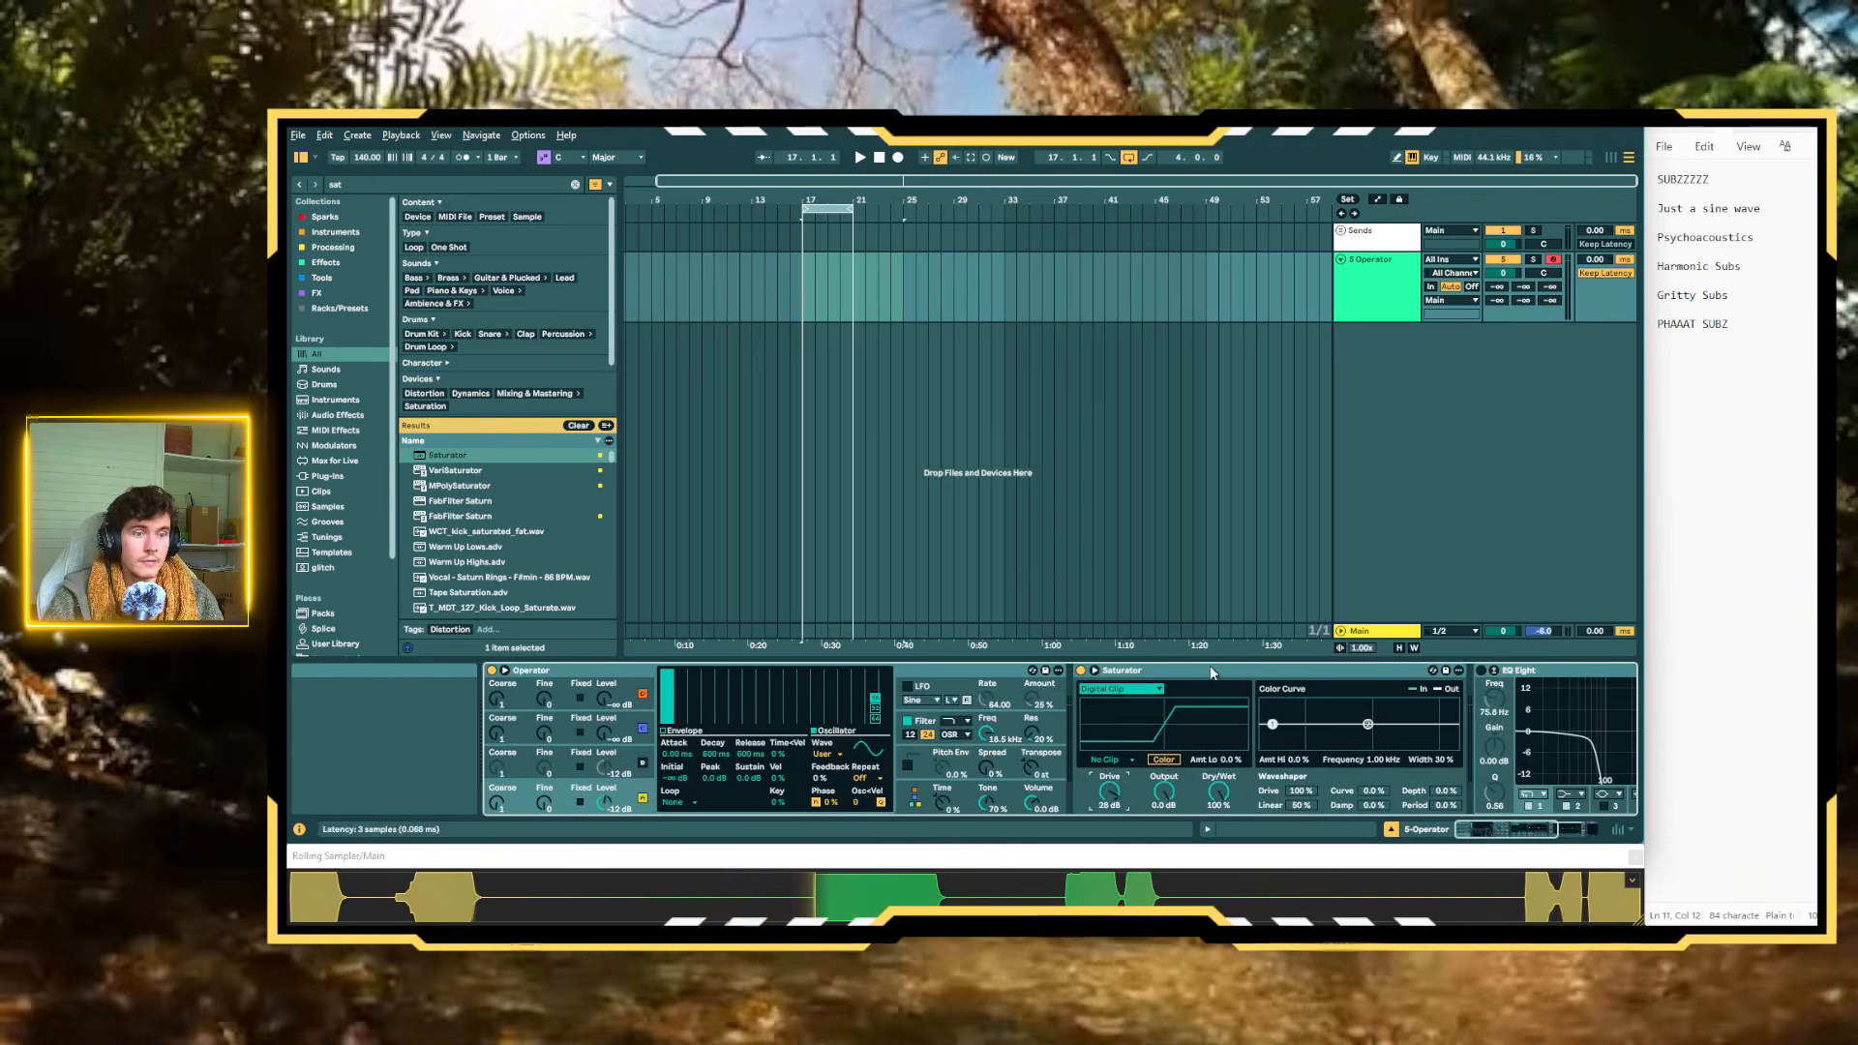
scroll(1209, 667, right, 5)
scroll(1210, 668, left, 5)
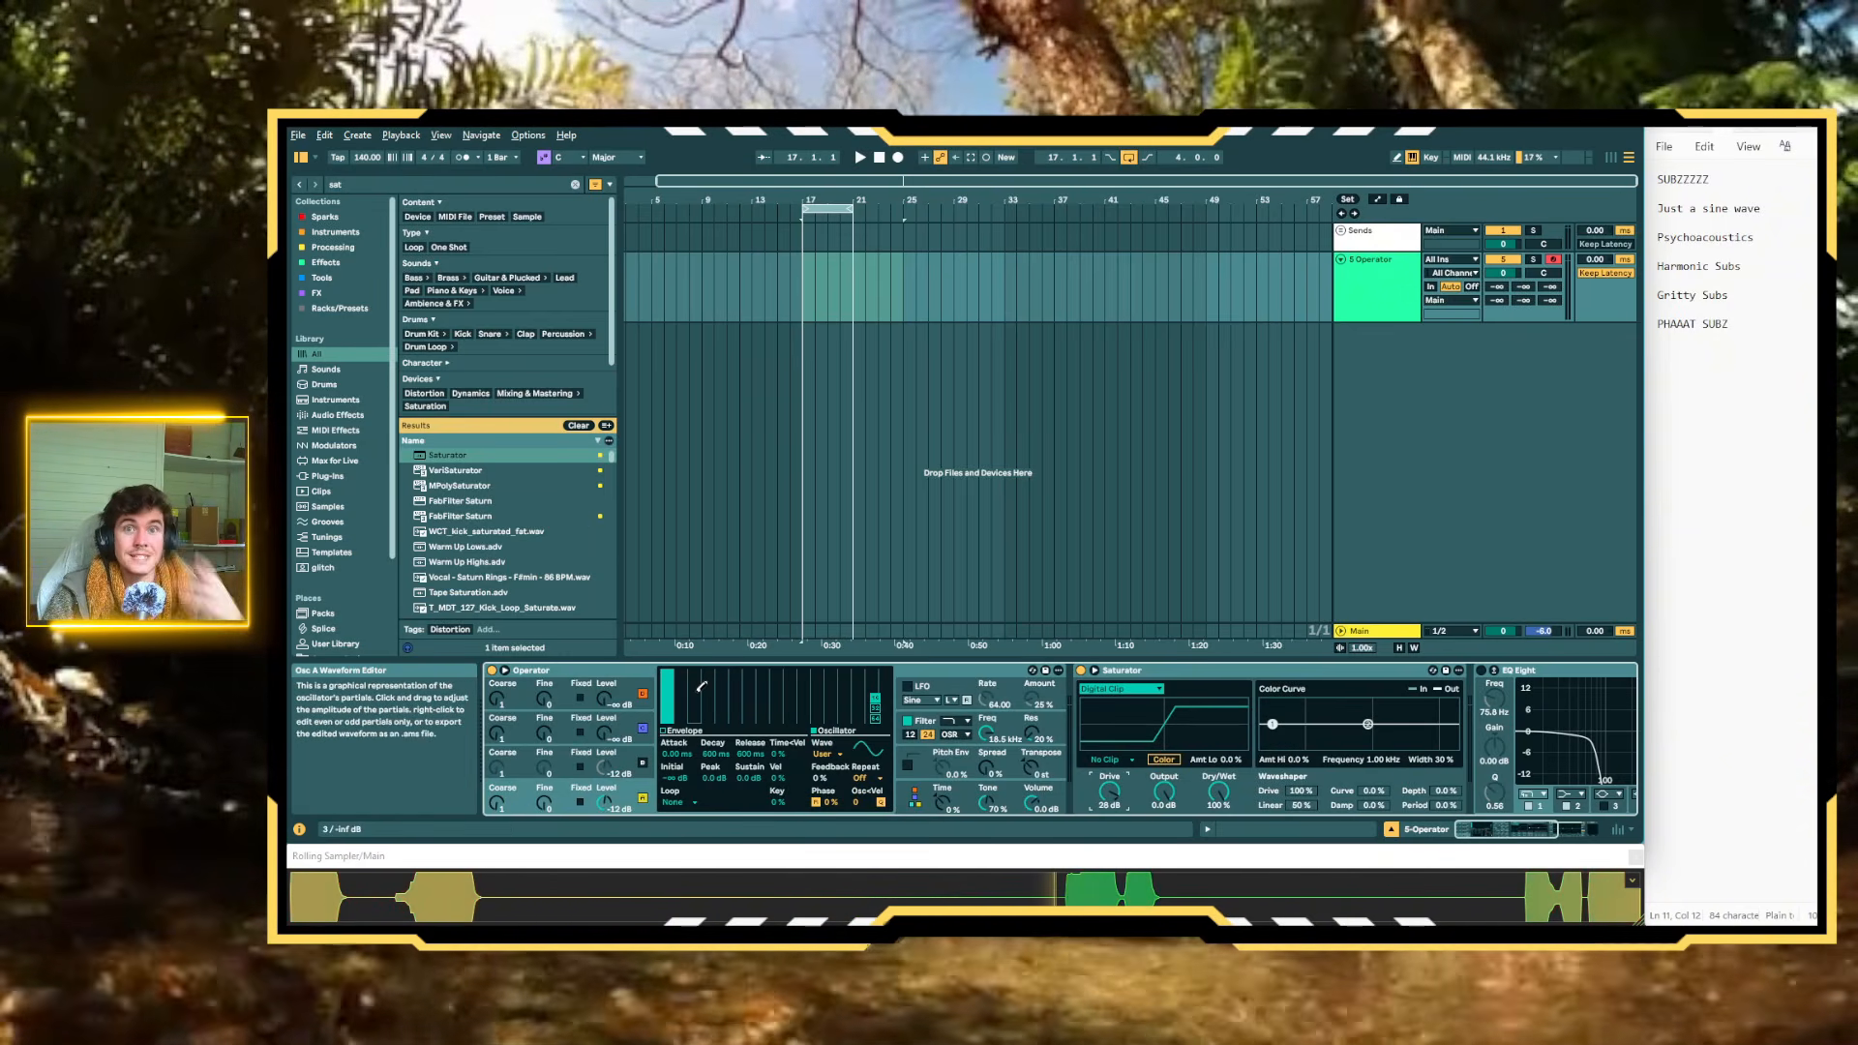
scroll(891, 706, down, 5)
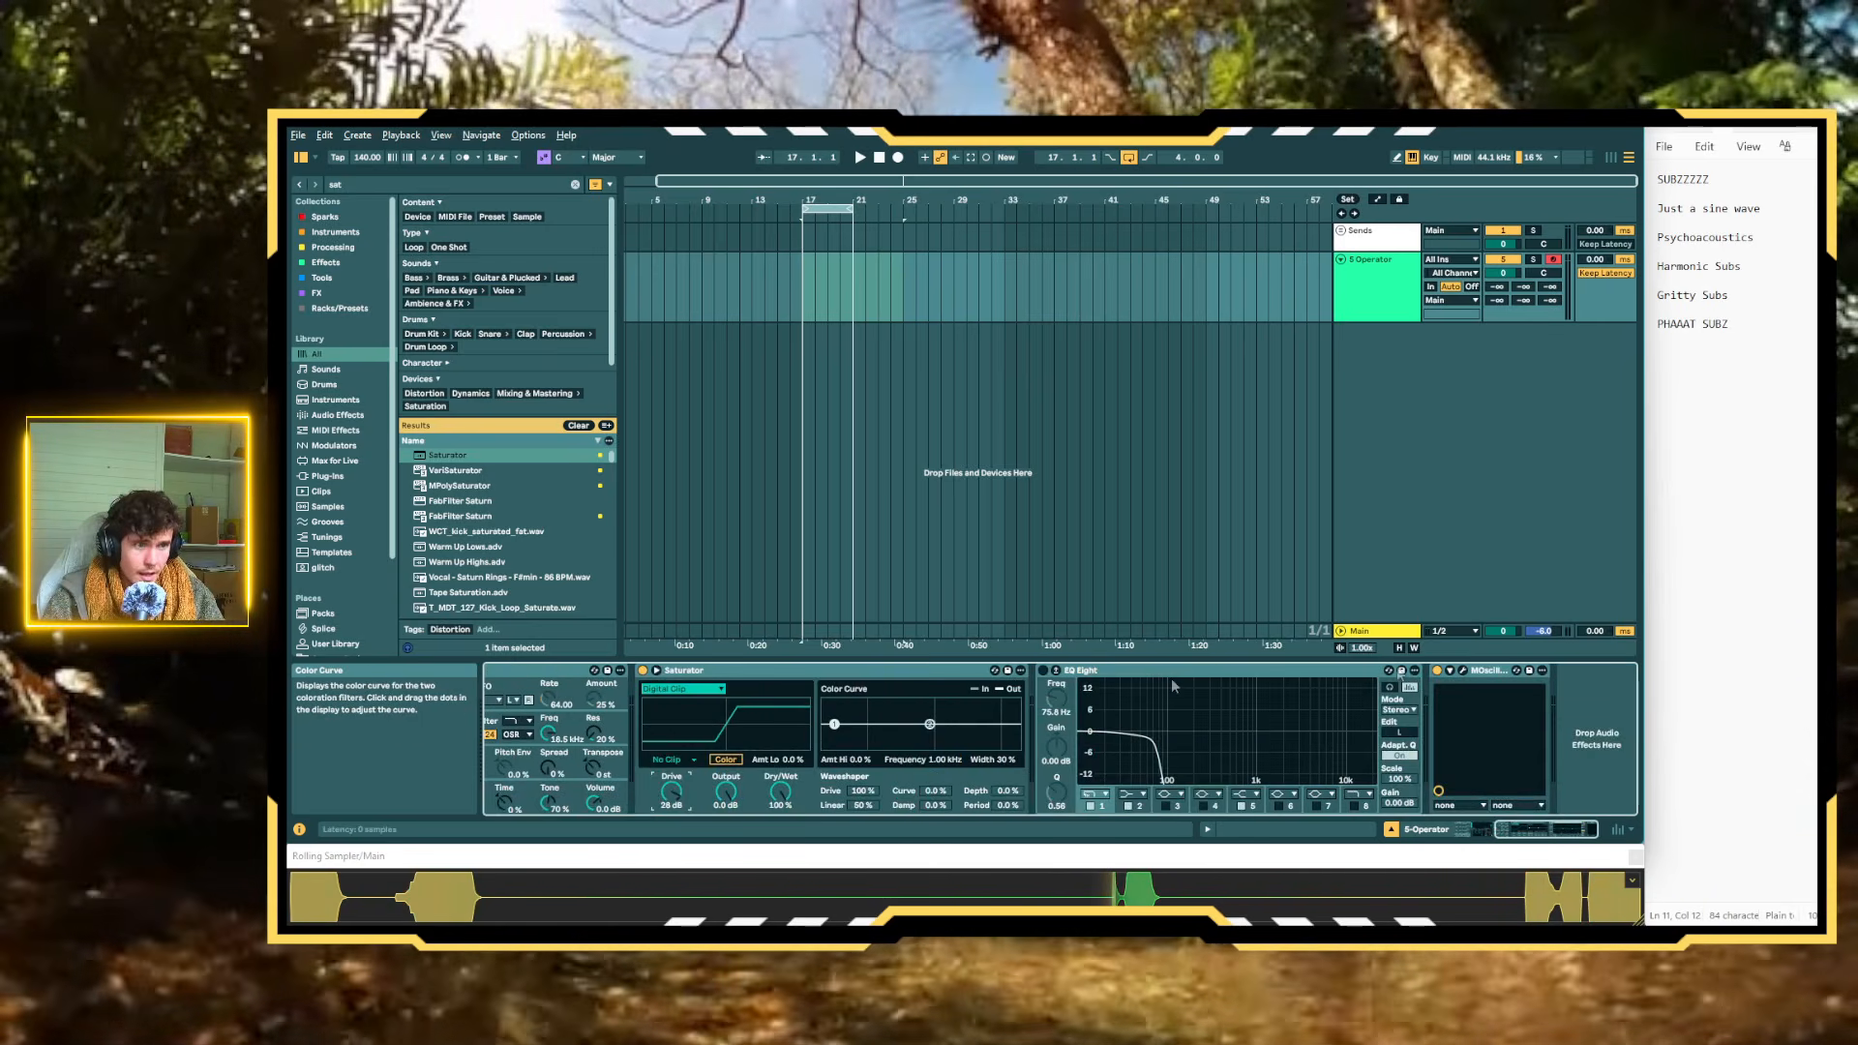
click(1464, 671)
scroll(1061, 684, up, 5)
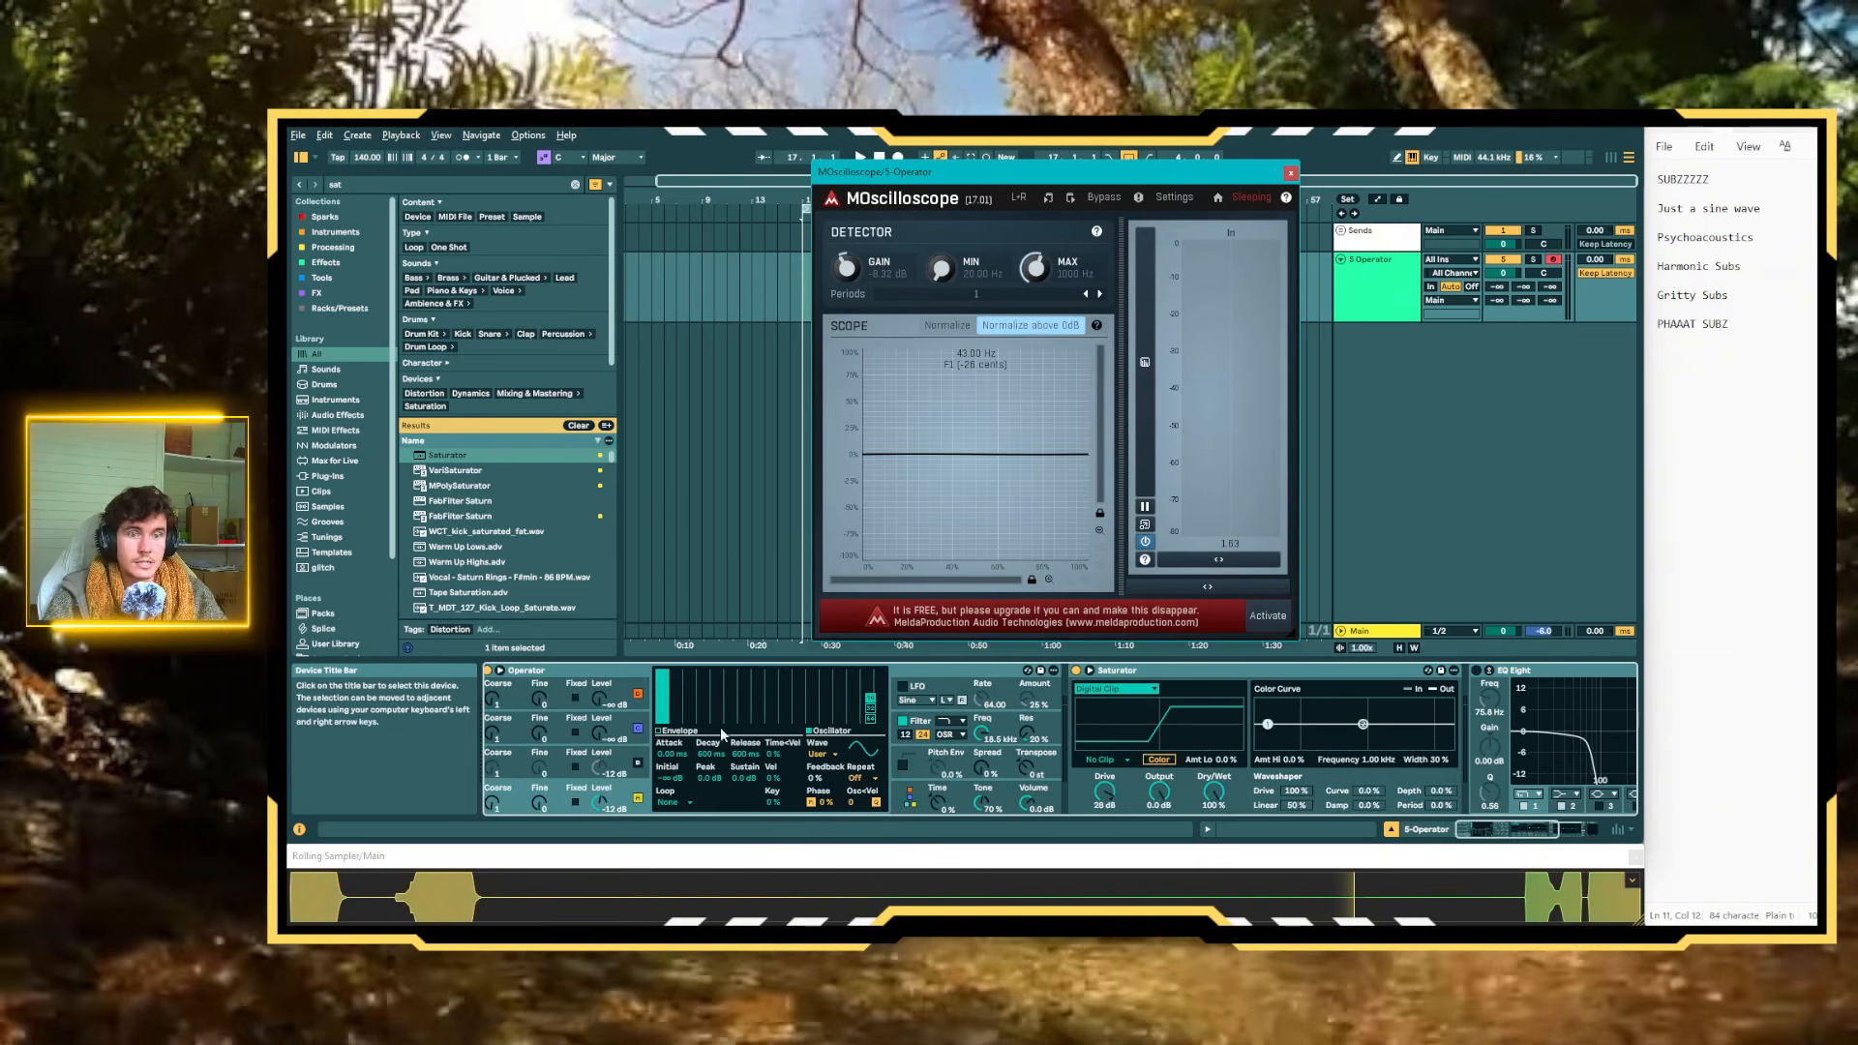
Add second and third harmonics of decreasing level to Oscillator A, and play test F notes with MOscilloscope's detector gain at about 7 dB
click(690, 685)
click(720, 696)
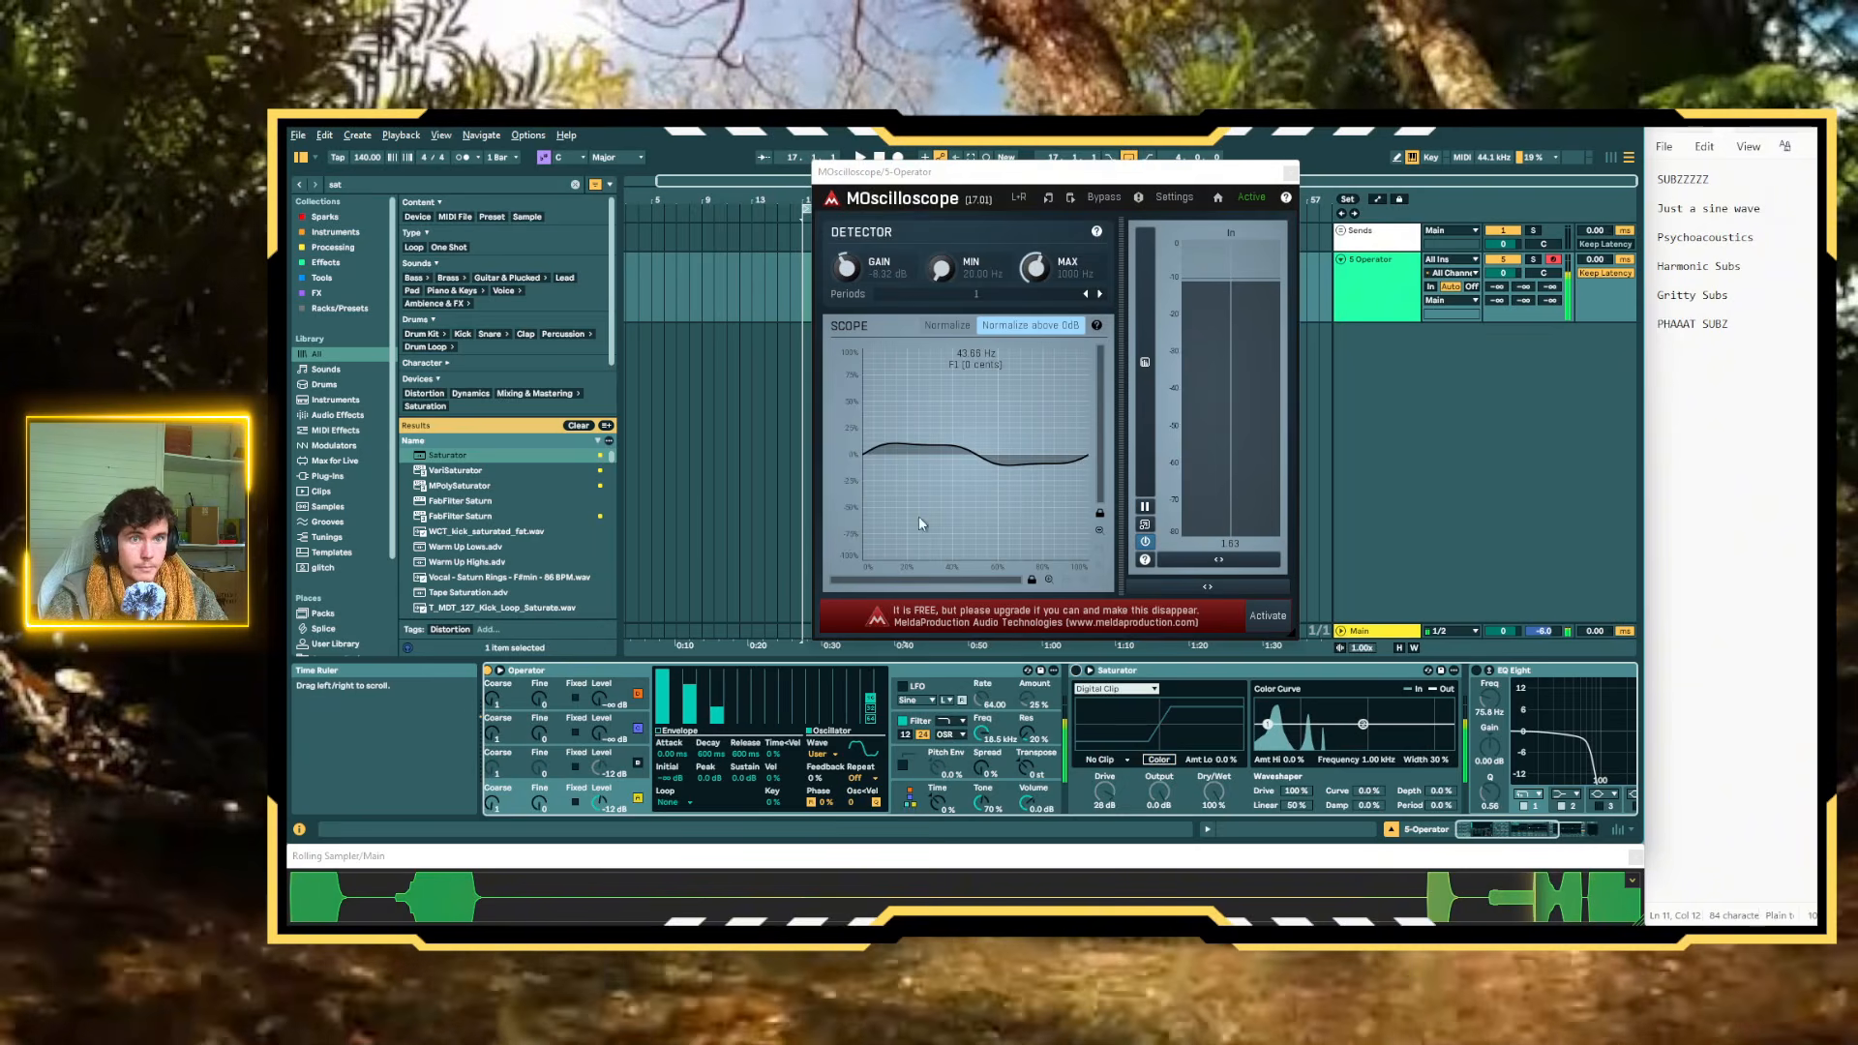
drag(856, 263, 855, 174)
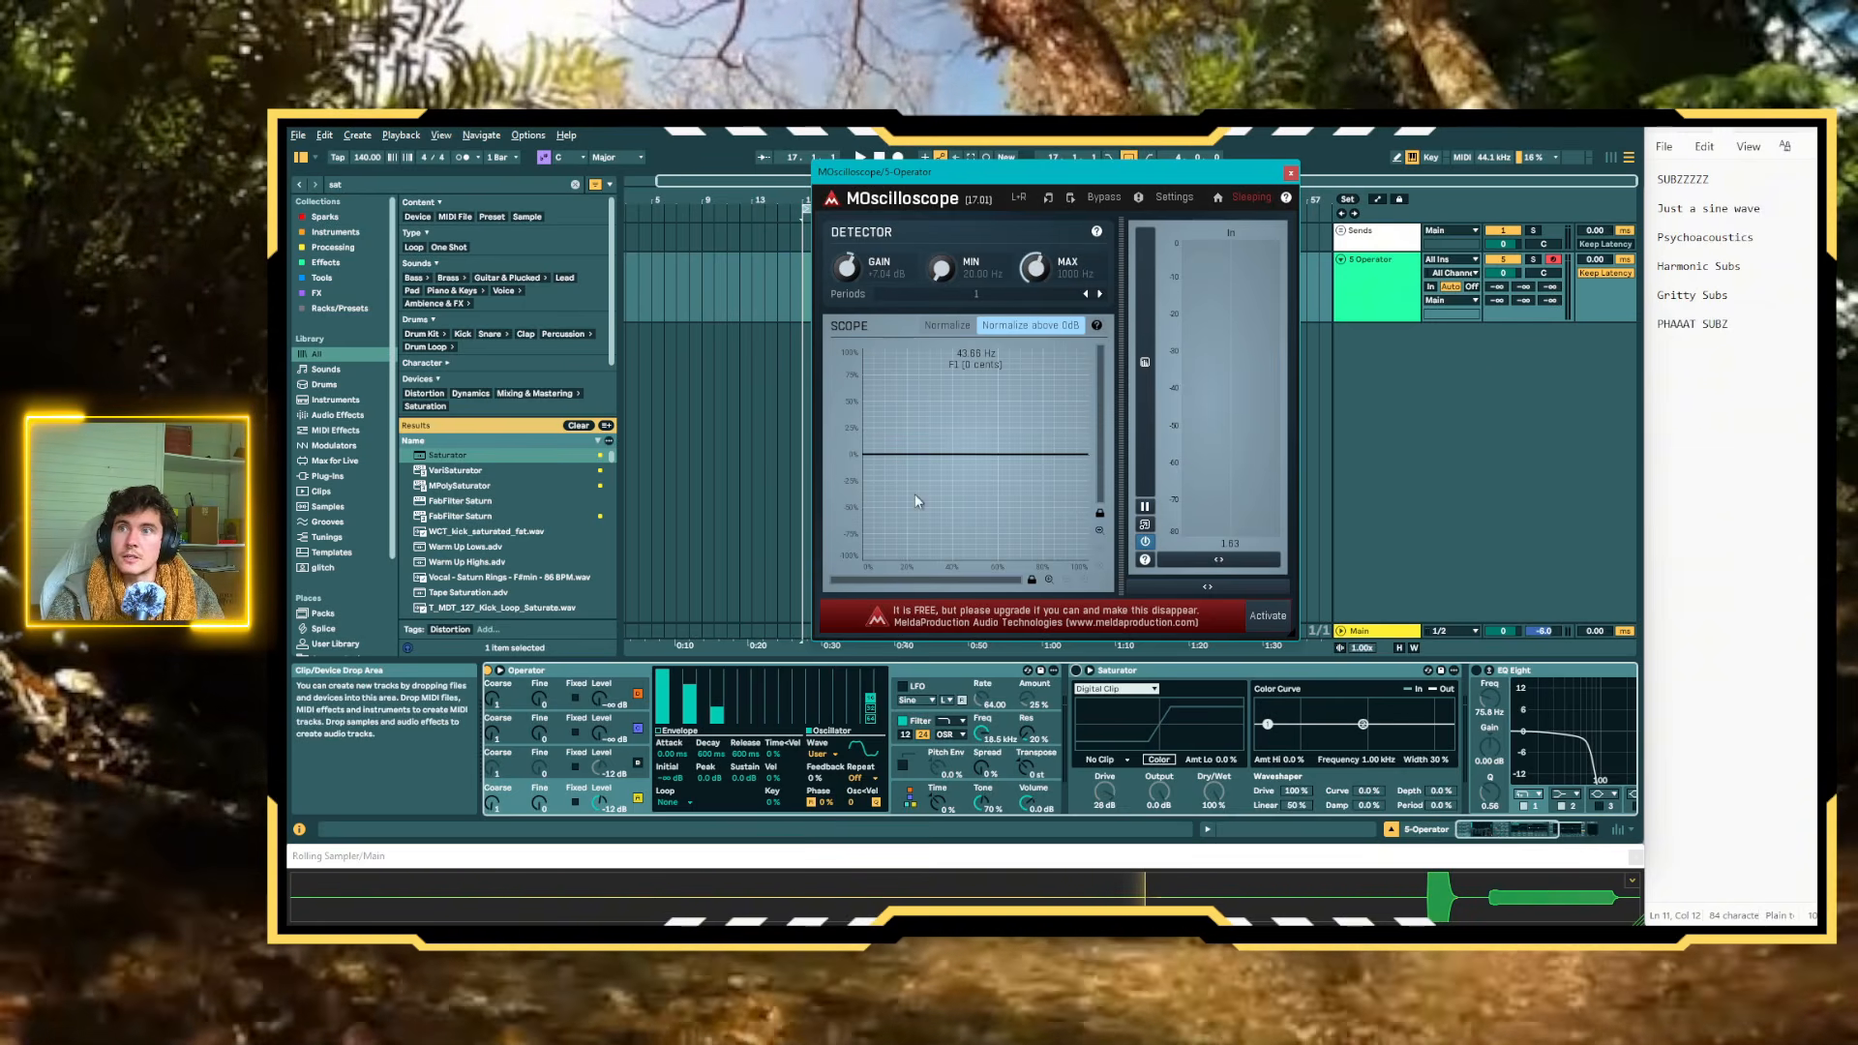
key(f)
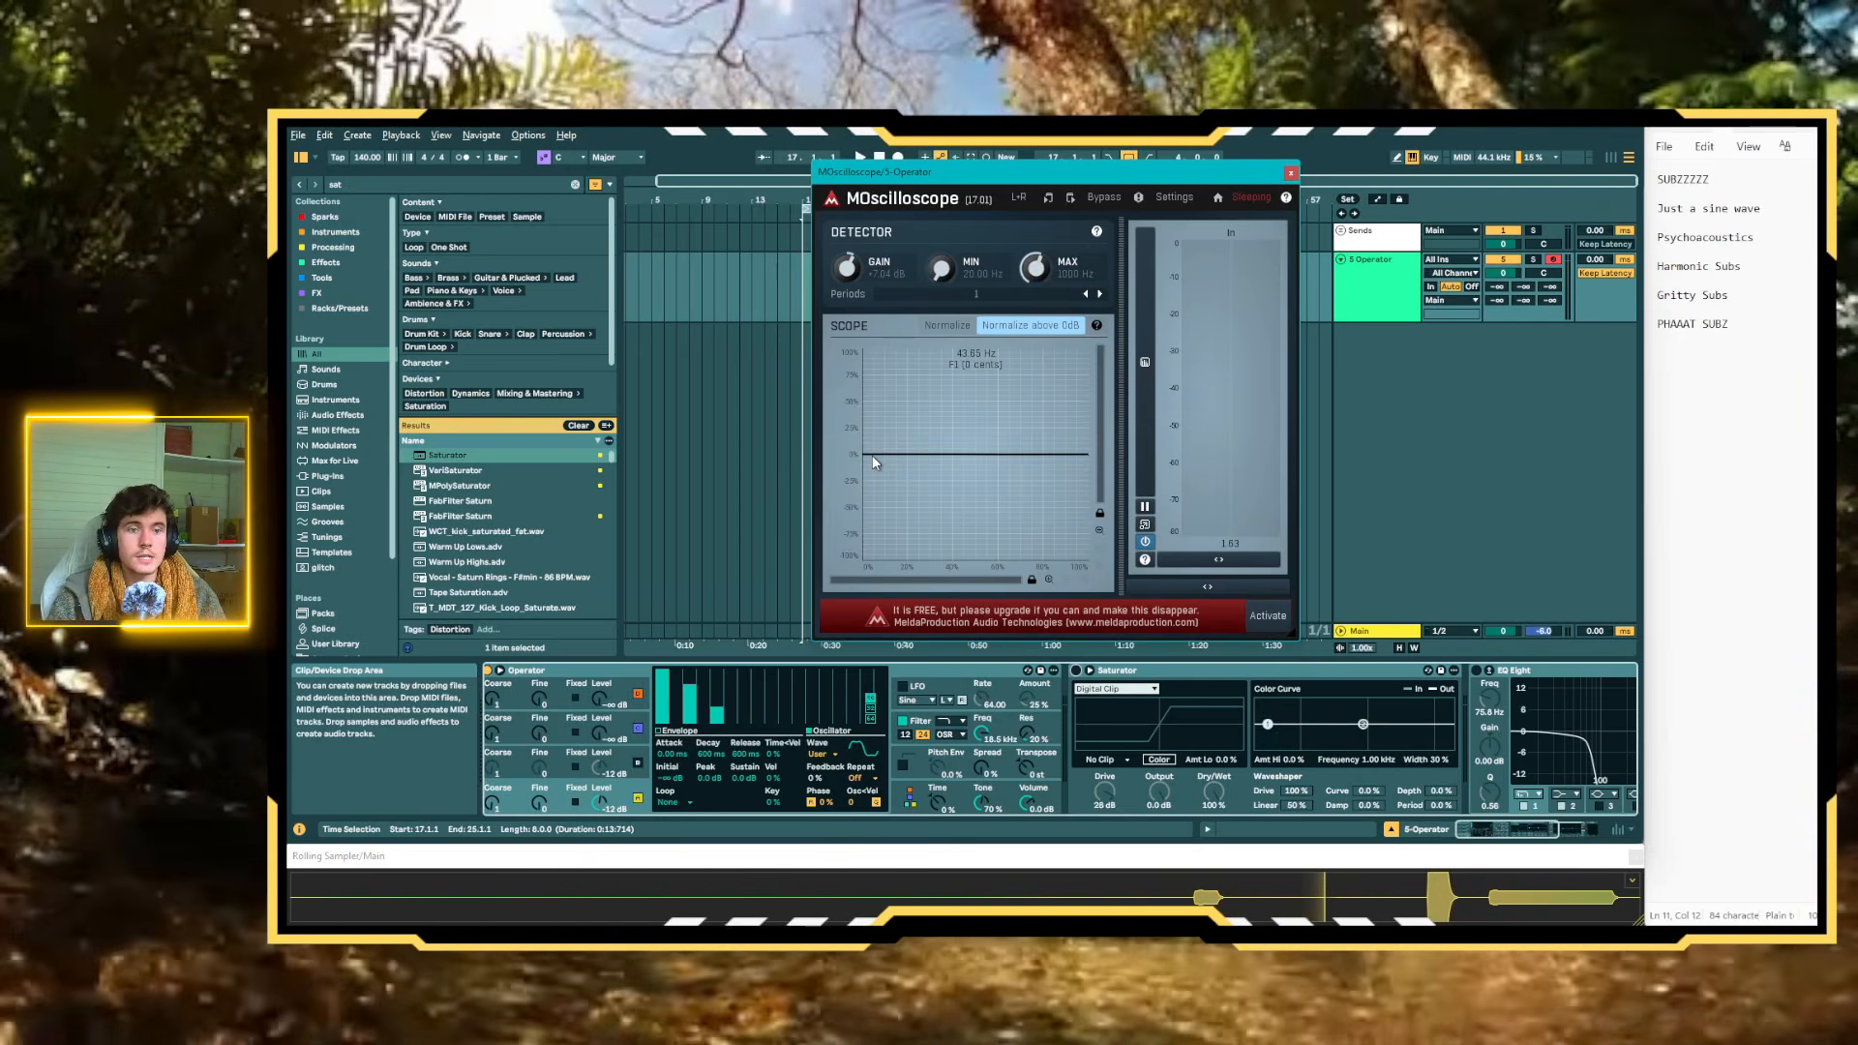
key(f)
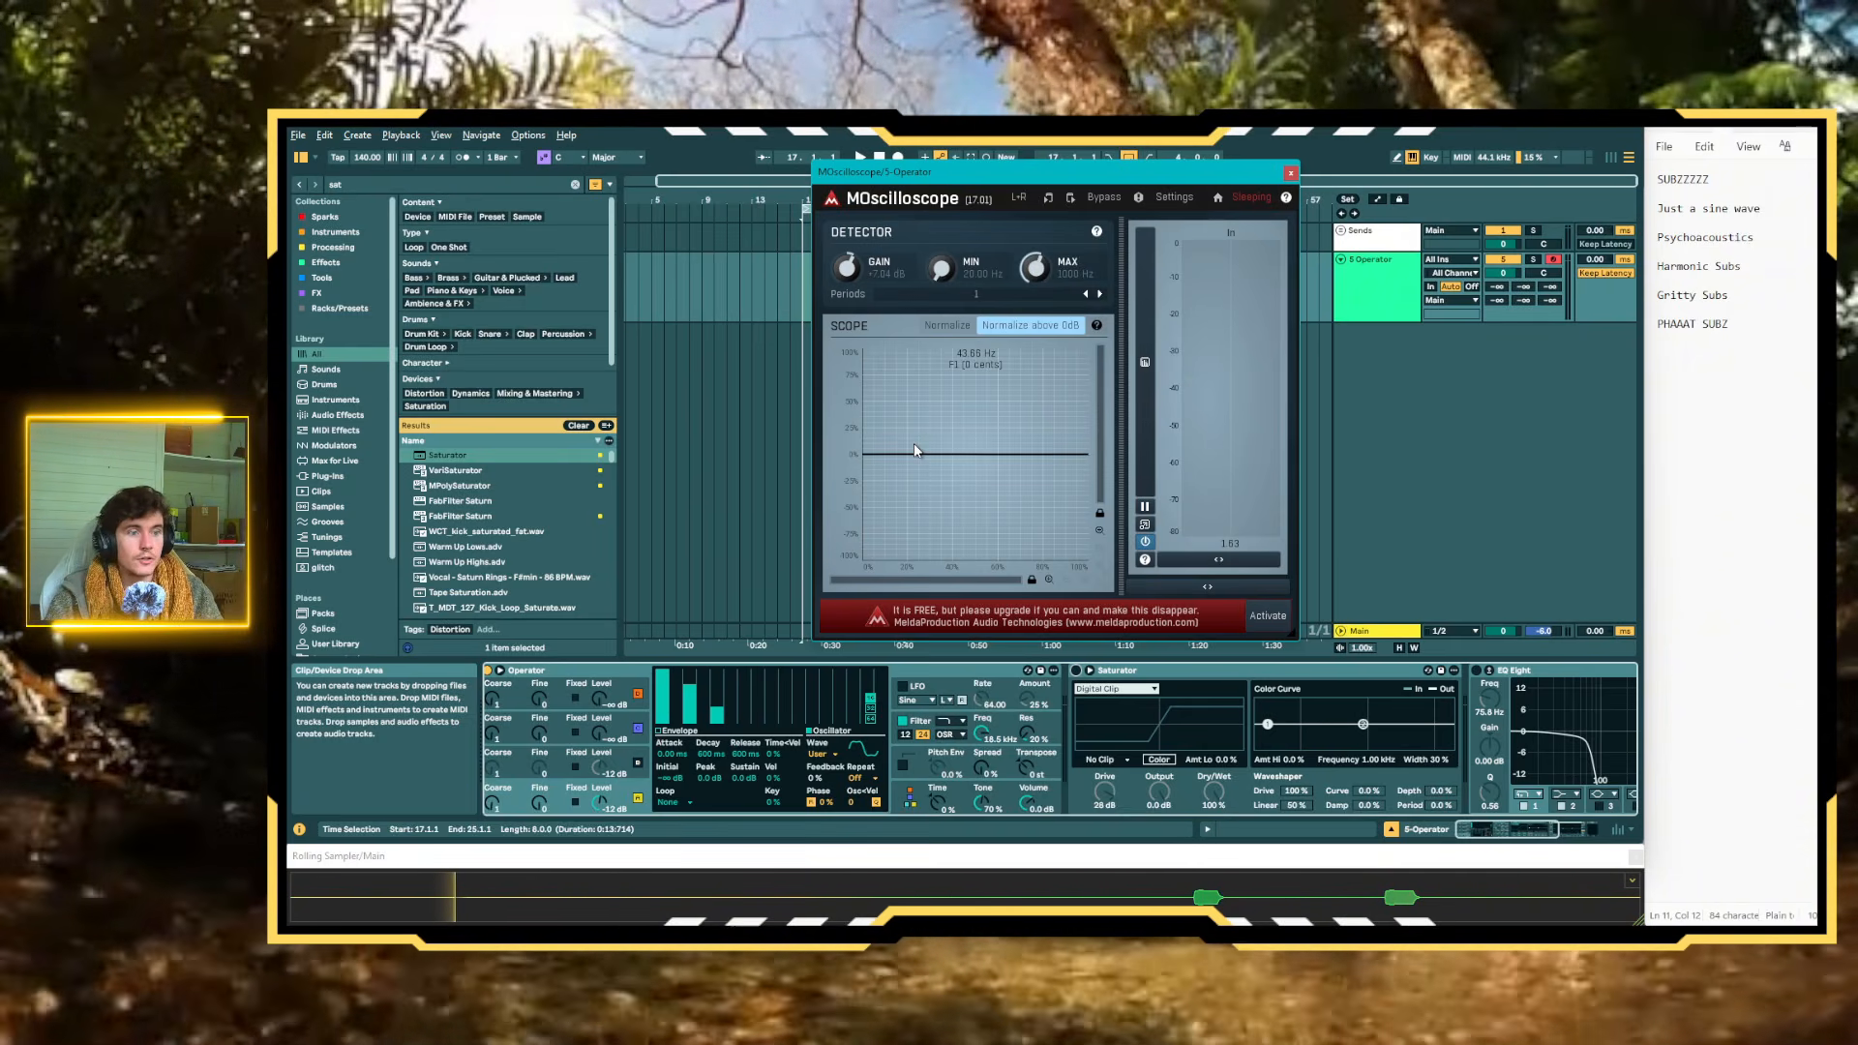
Reactivate EQ Eight and raise its low-pass band 1 frequency to 141 Hz
click(1475, 671)
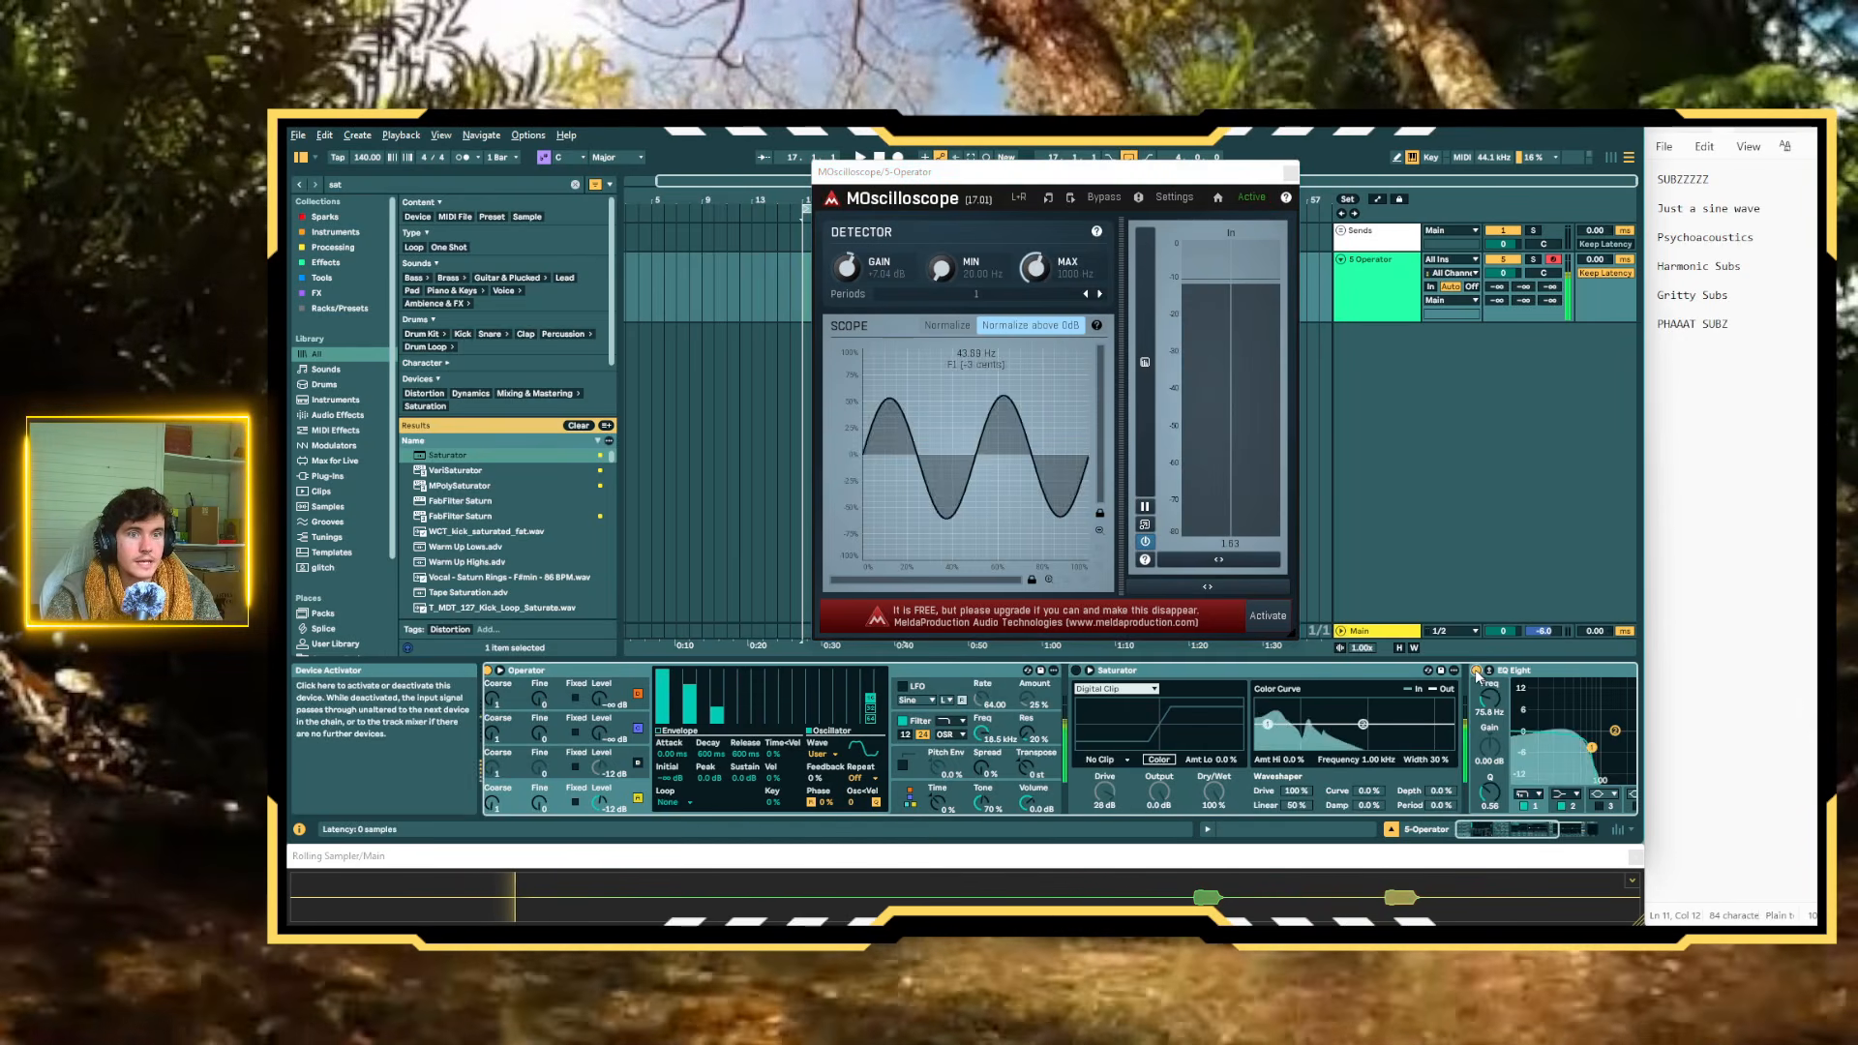
scroll(1548, 738, right, 5)
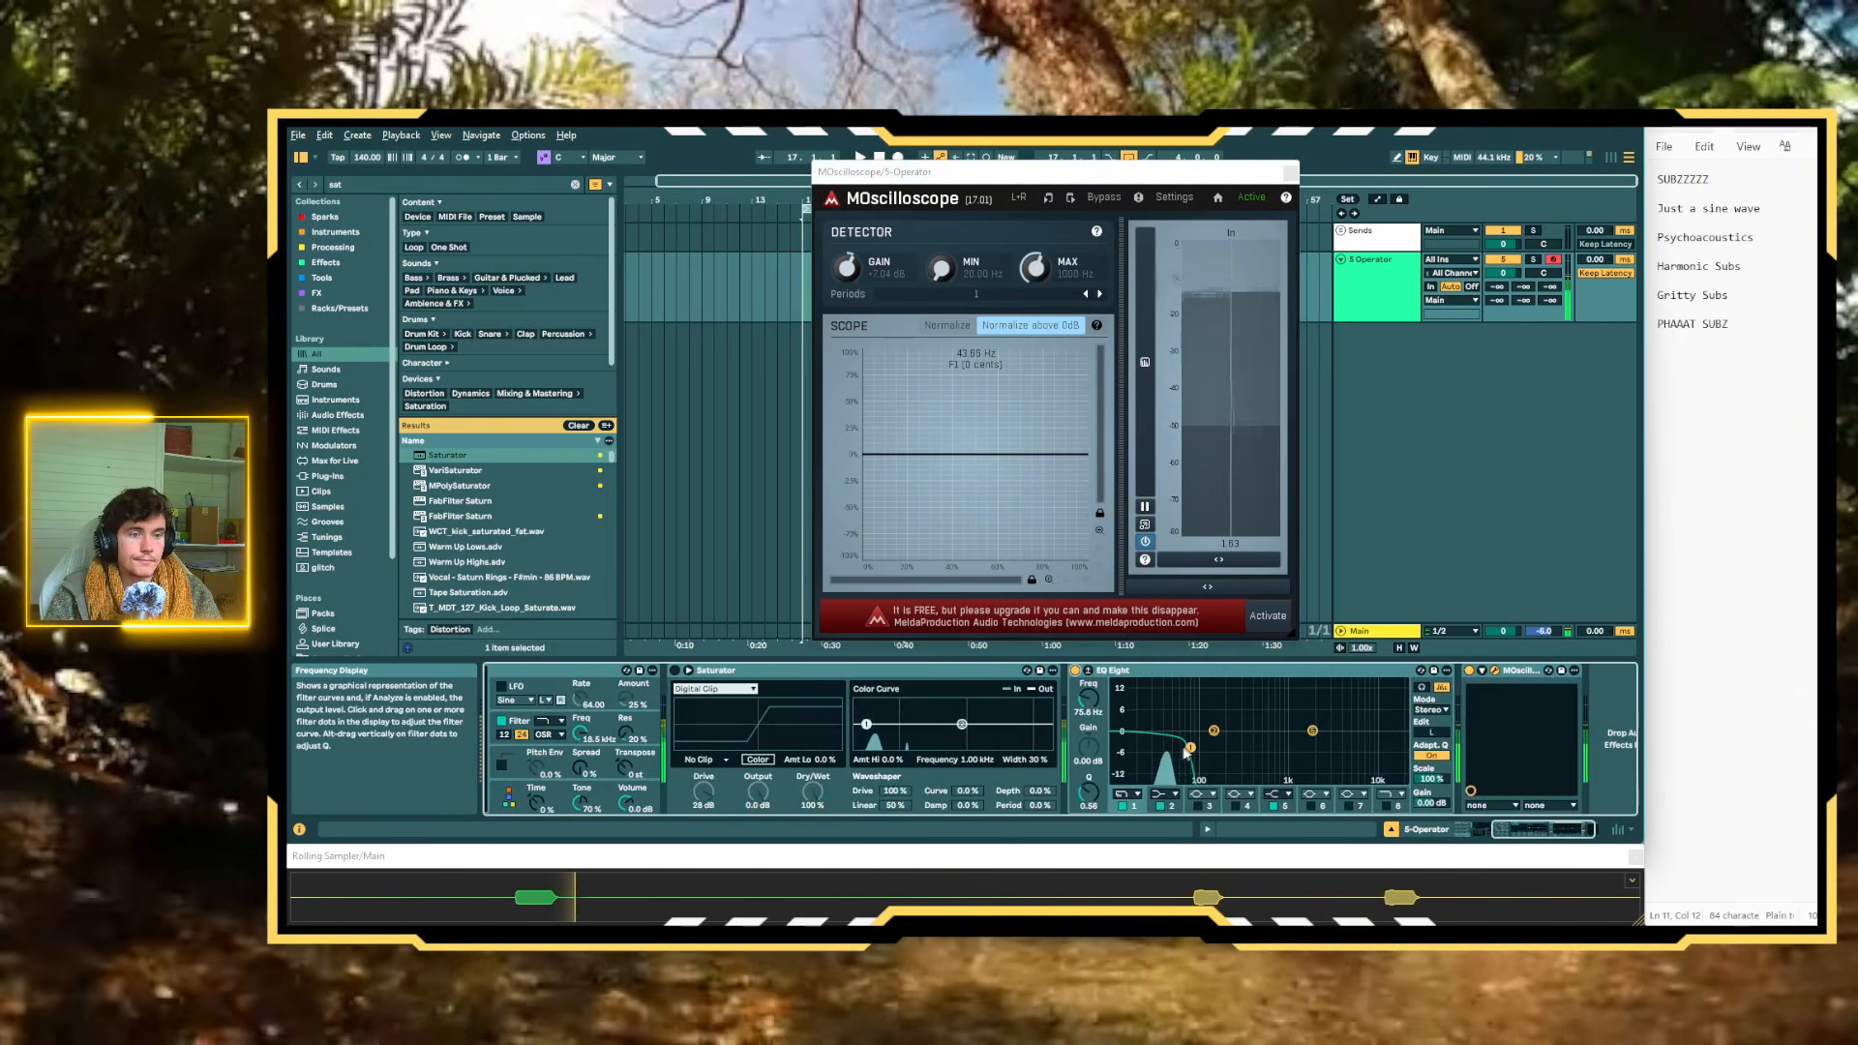
drag(1190, 748, 1214, 747)
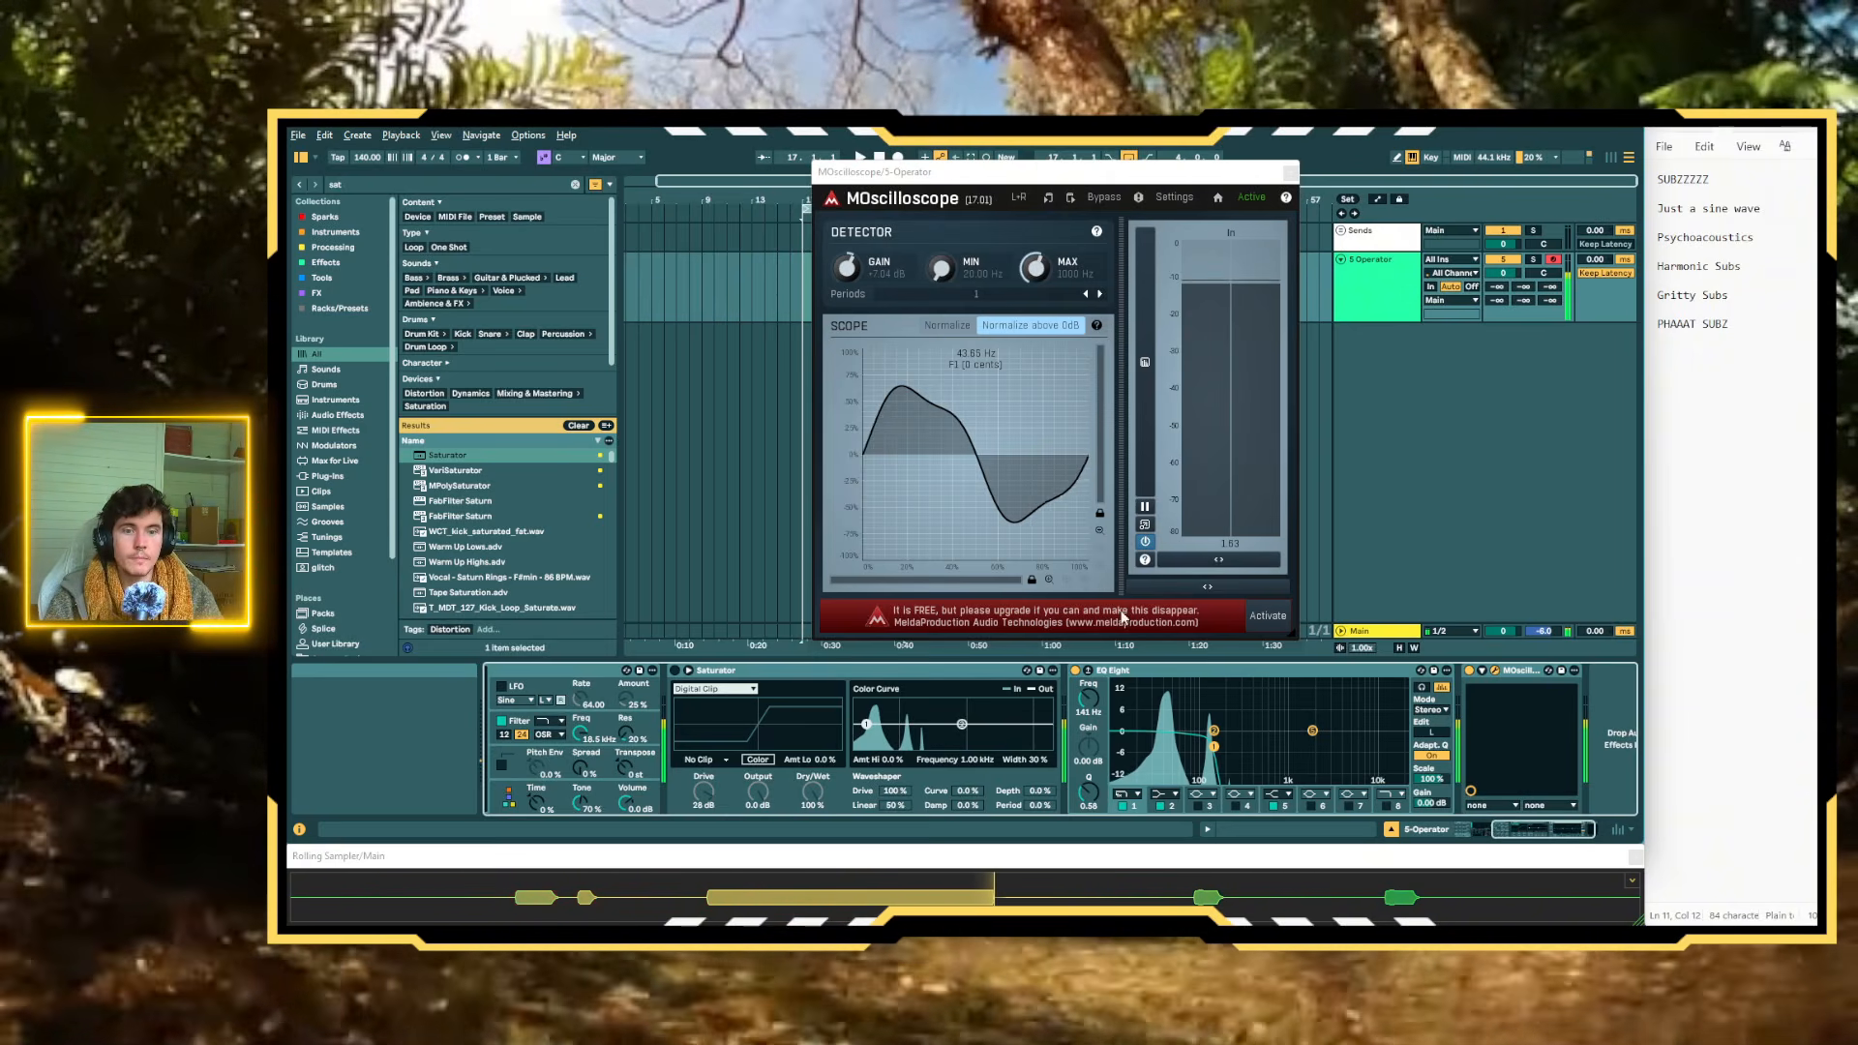
Remove the second and third harmonics from Oscillator A, leaving only the fundamental
scroll(1004, 756, left, 5)
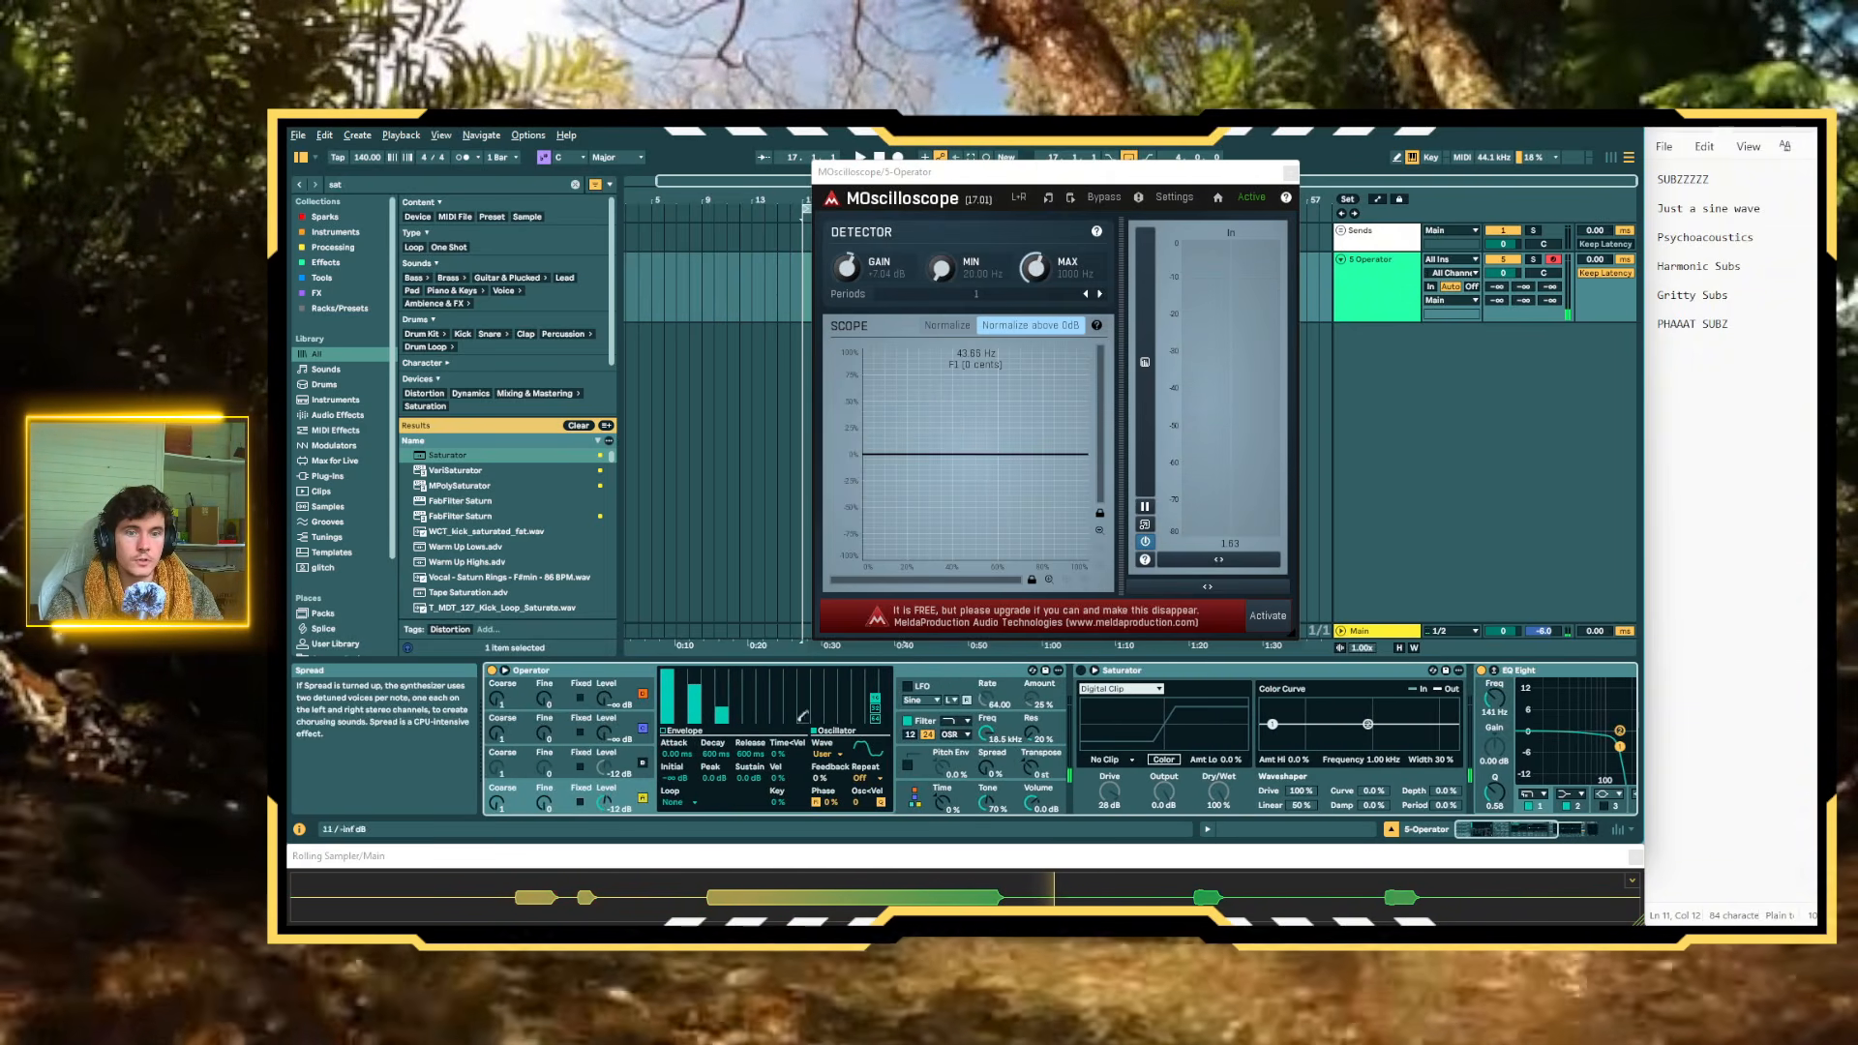
drag(700, 685, 702, 690)
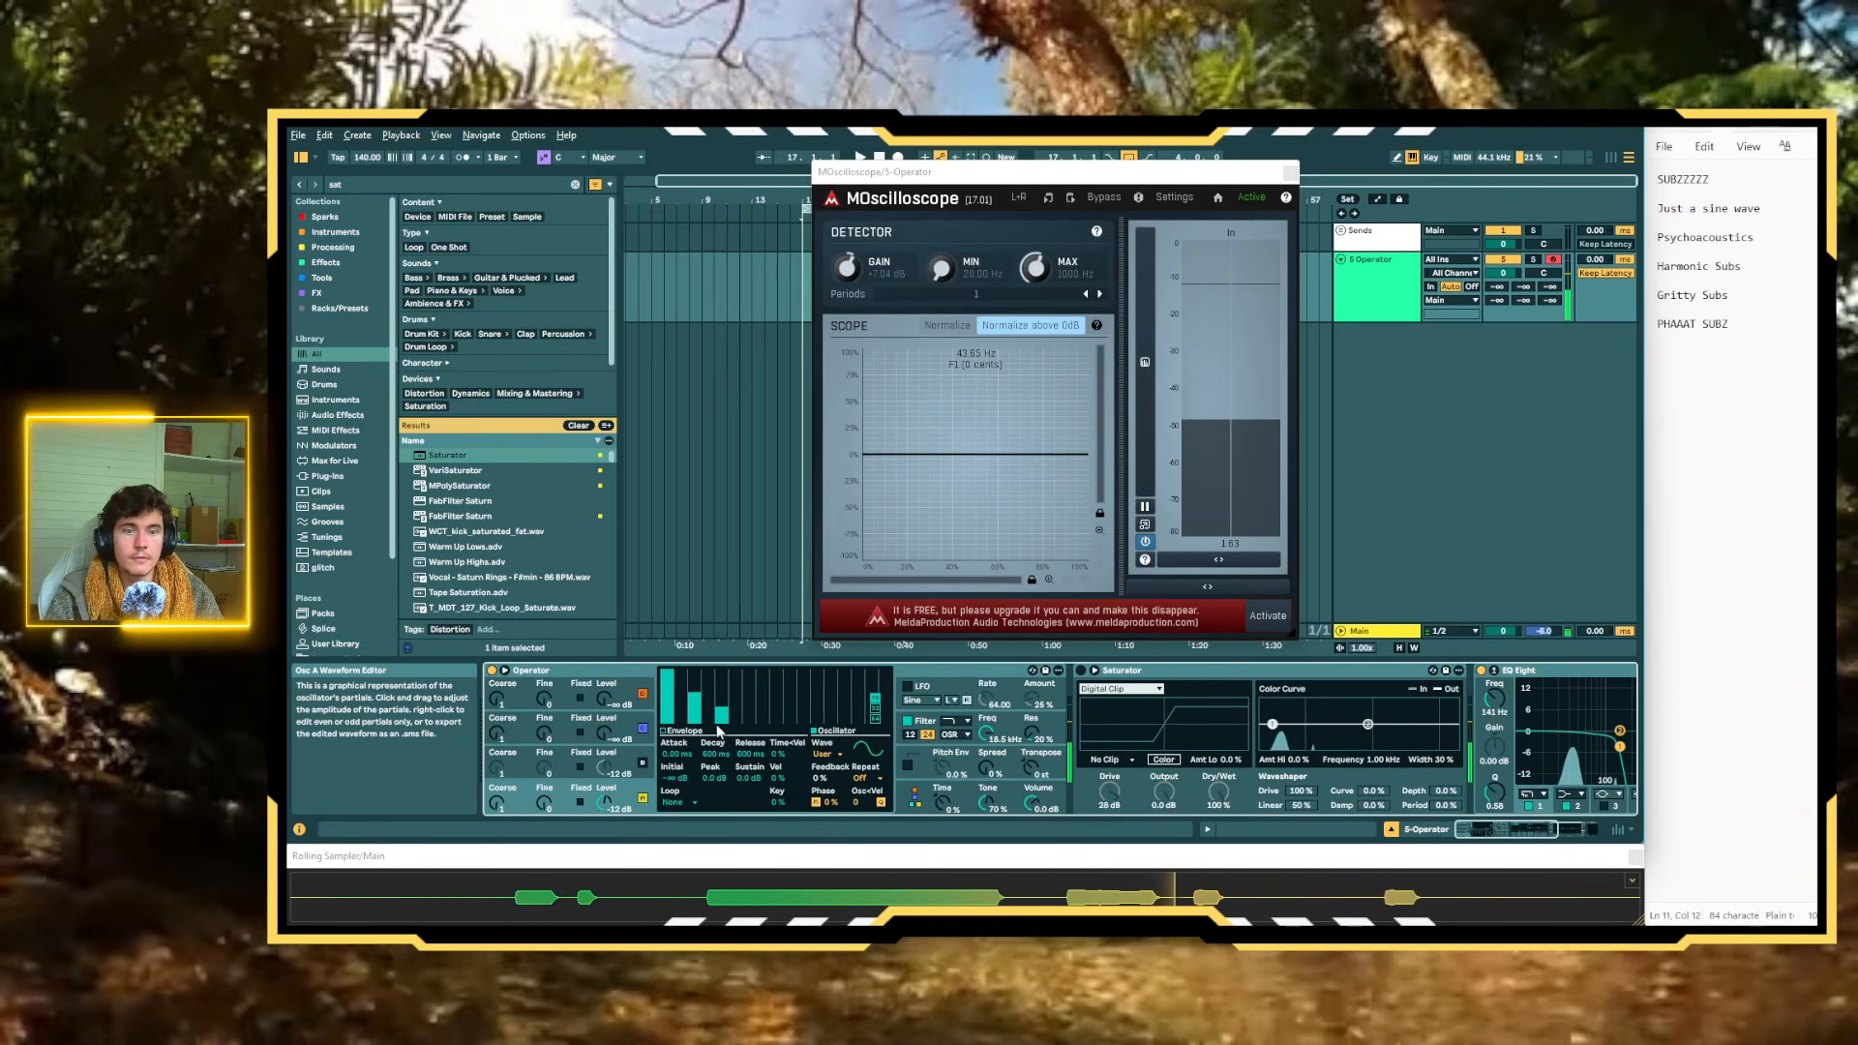
drag(696, 694, 723, 729)
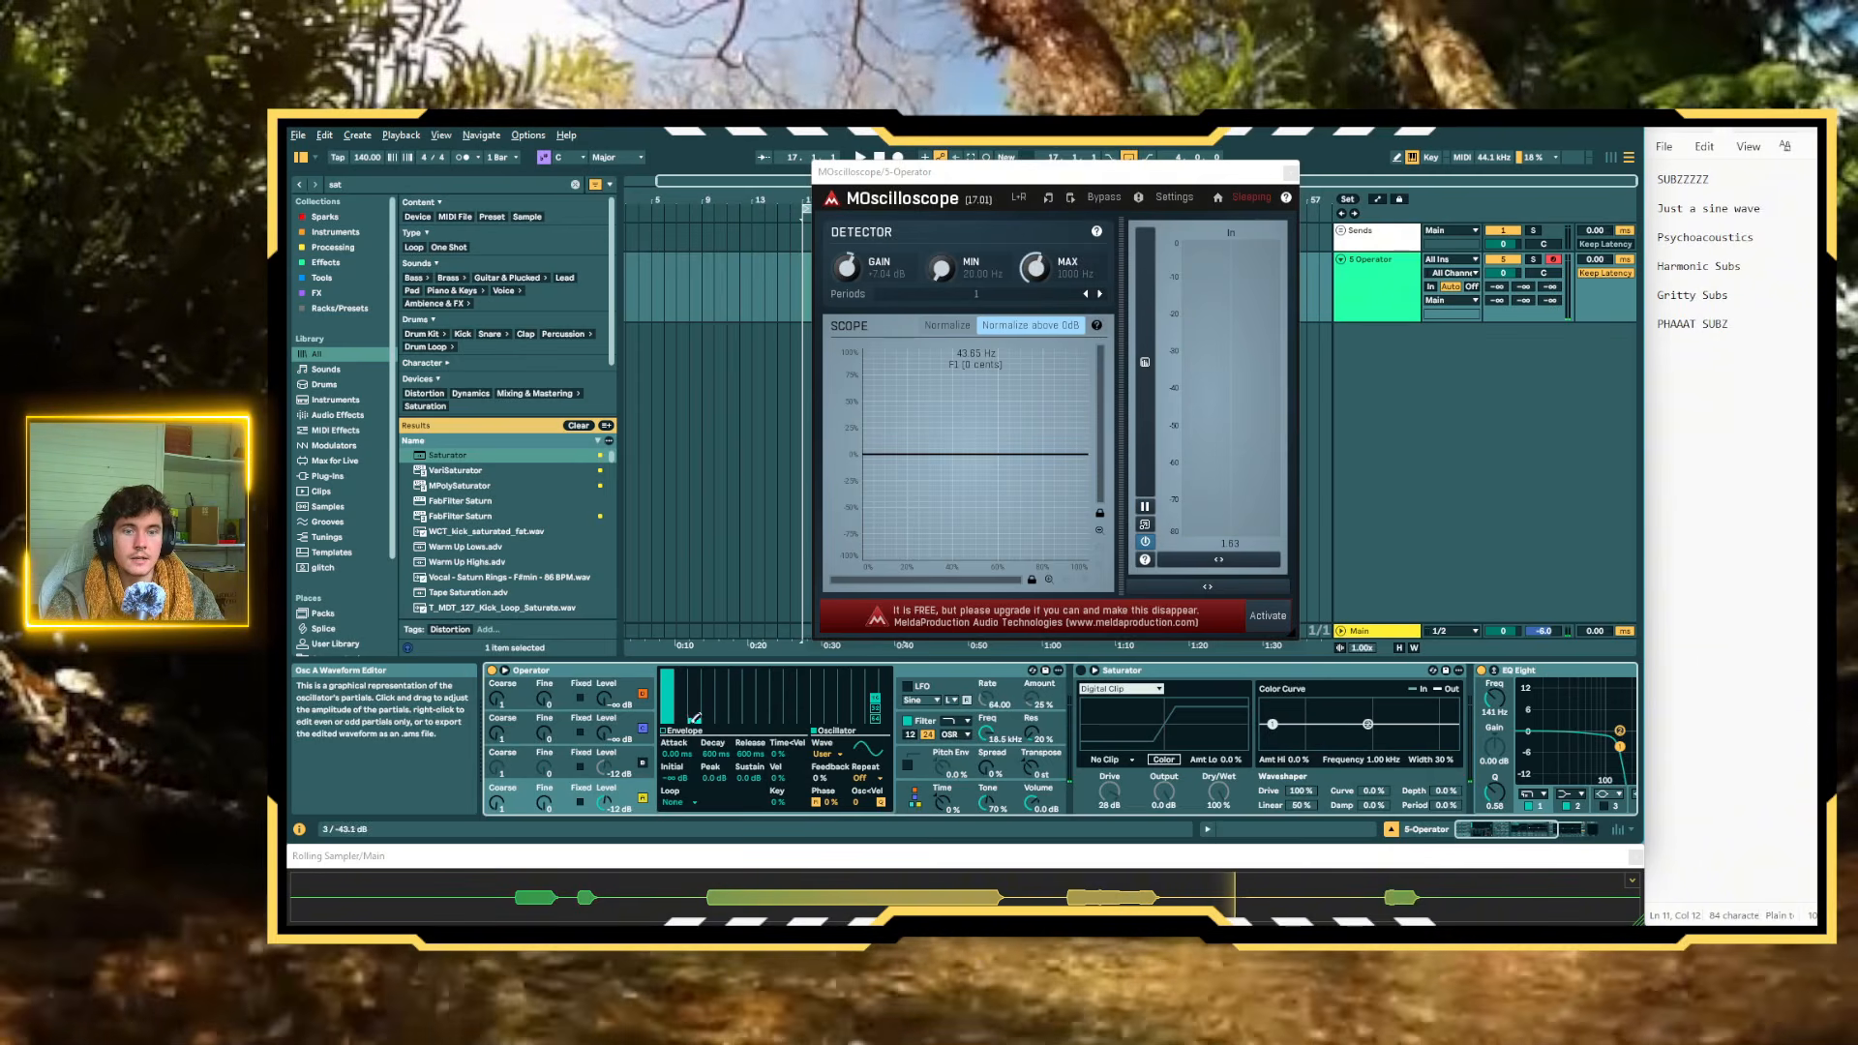
Give Oscillator B 16 partials, remove its fundamental, draw decreasing second and third harmonics, and compare it with Oscillator A
click(643, 764)
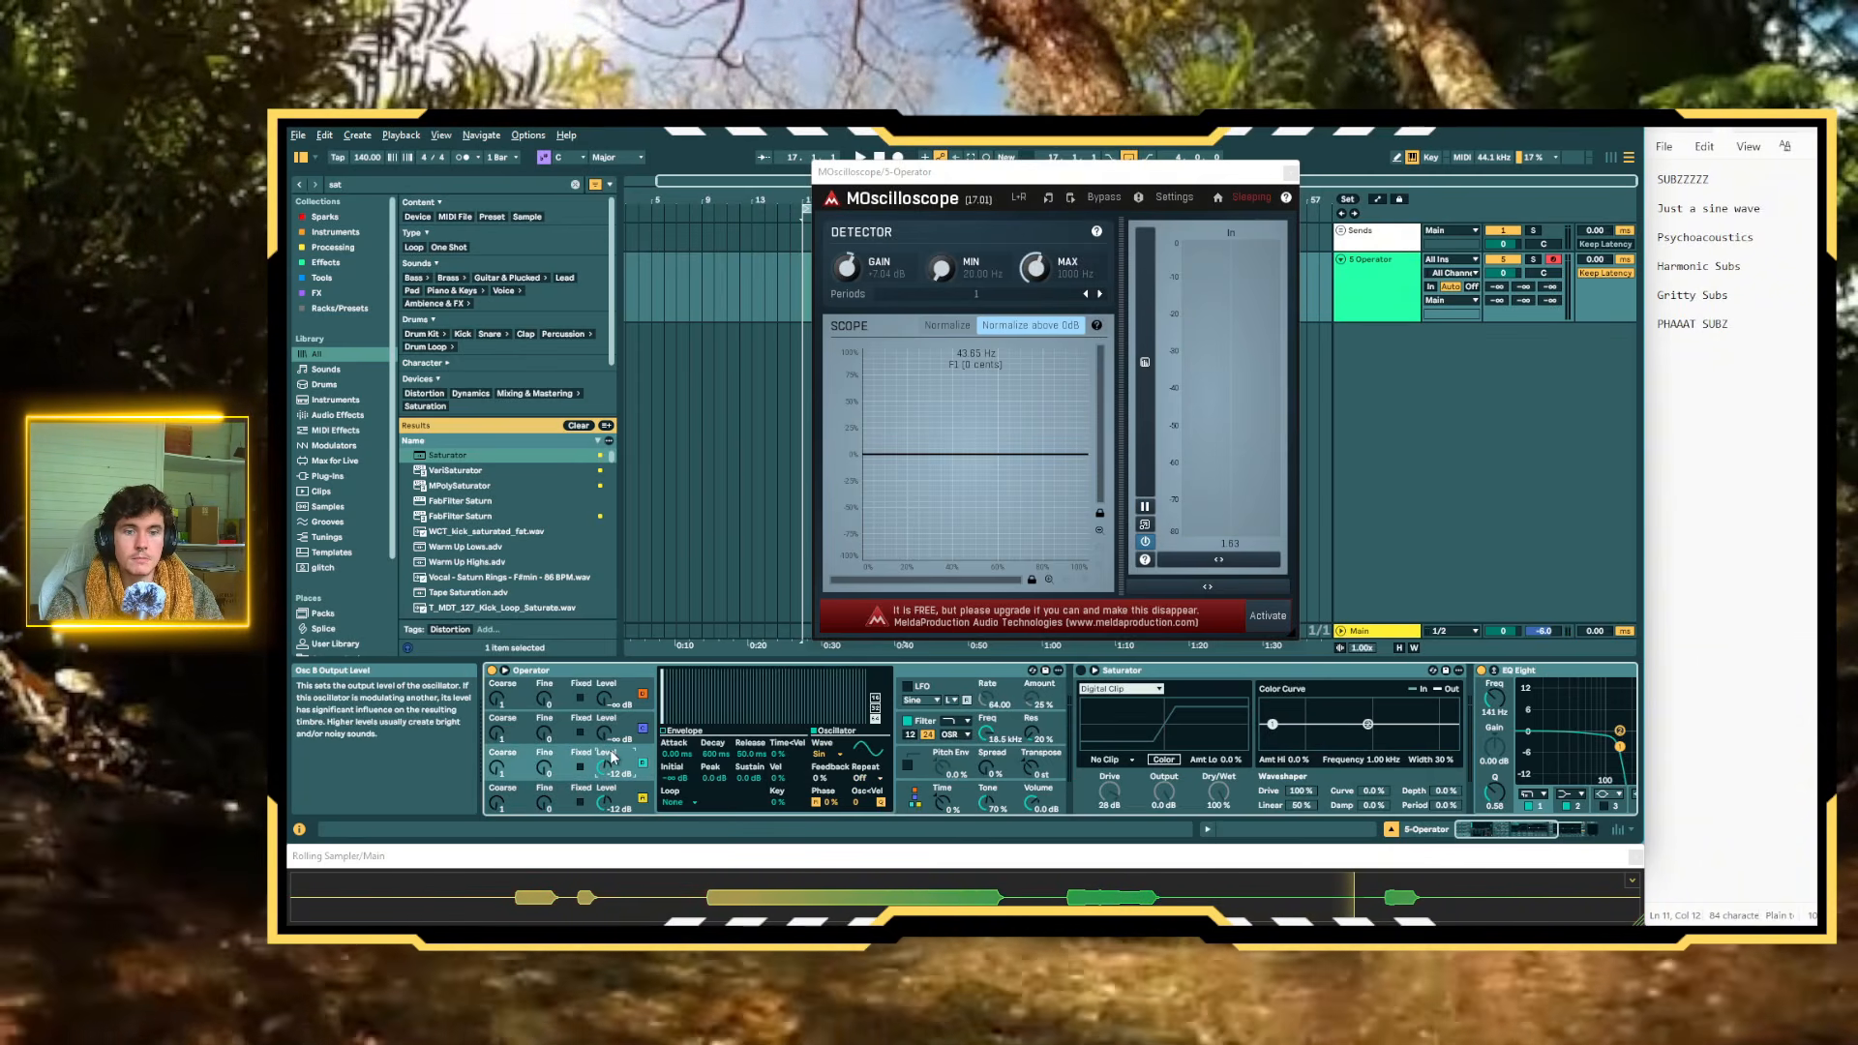
click(874, 698)
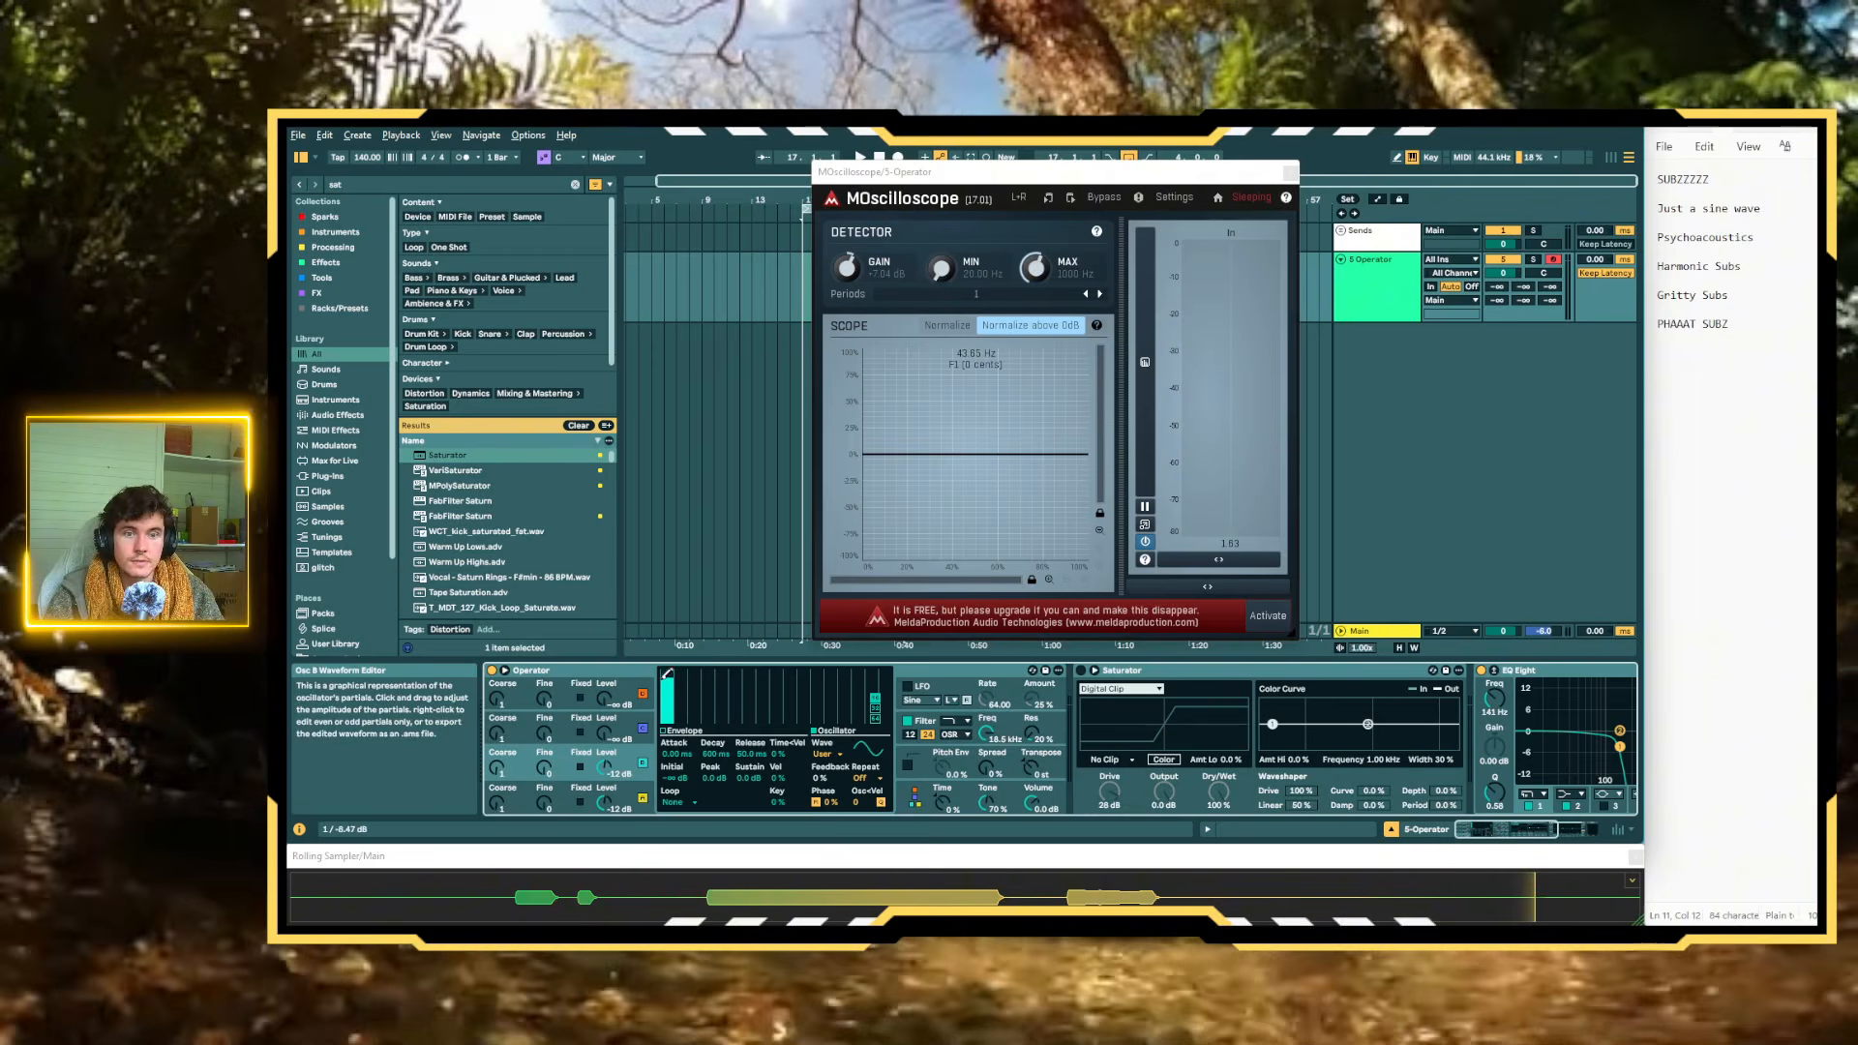
drag(666, 689, 652, 760)
drag(694, 683, 721, 697)
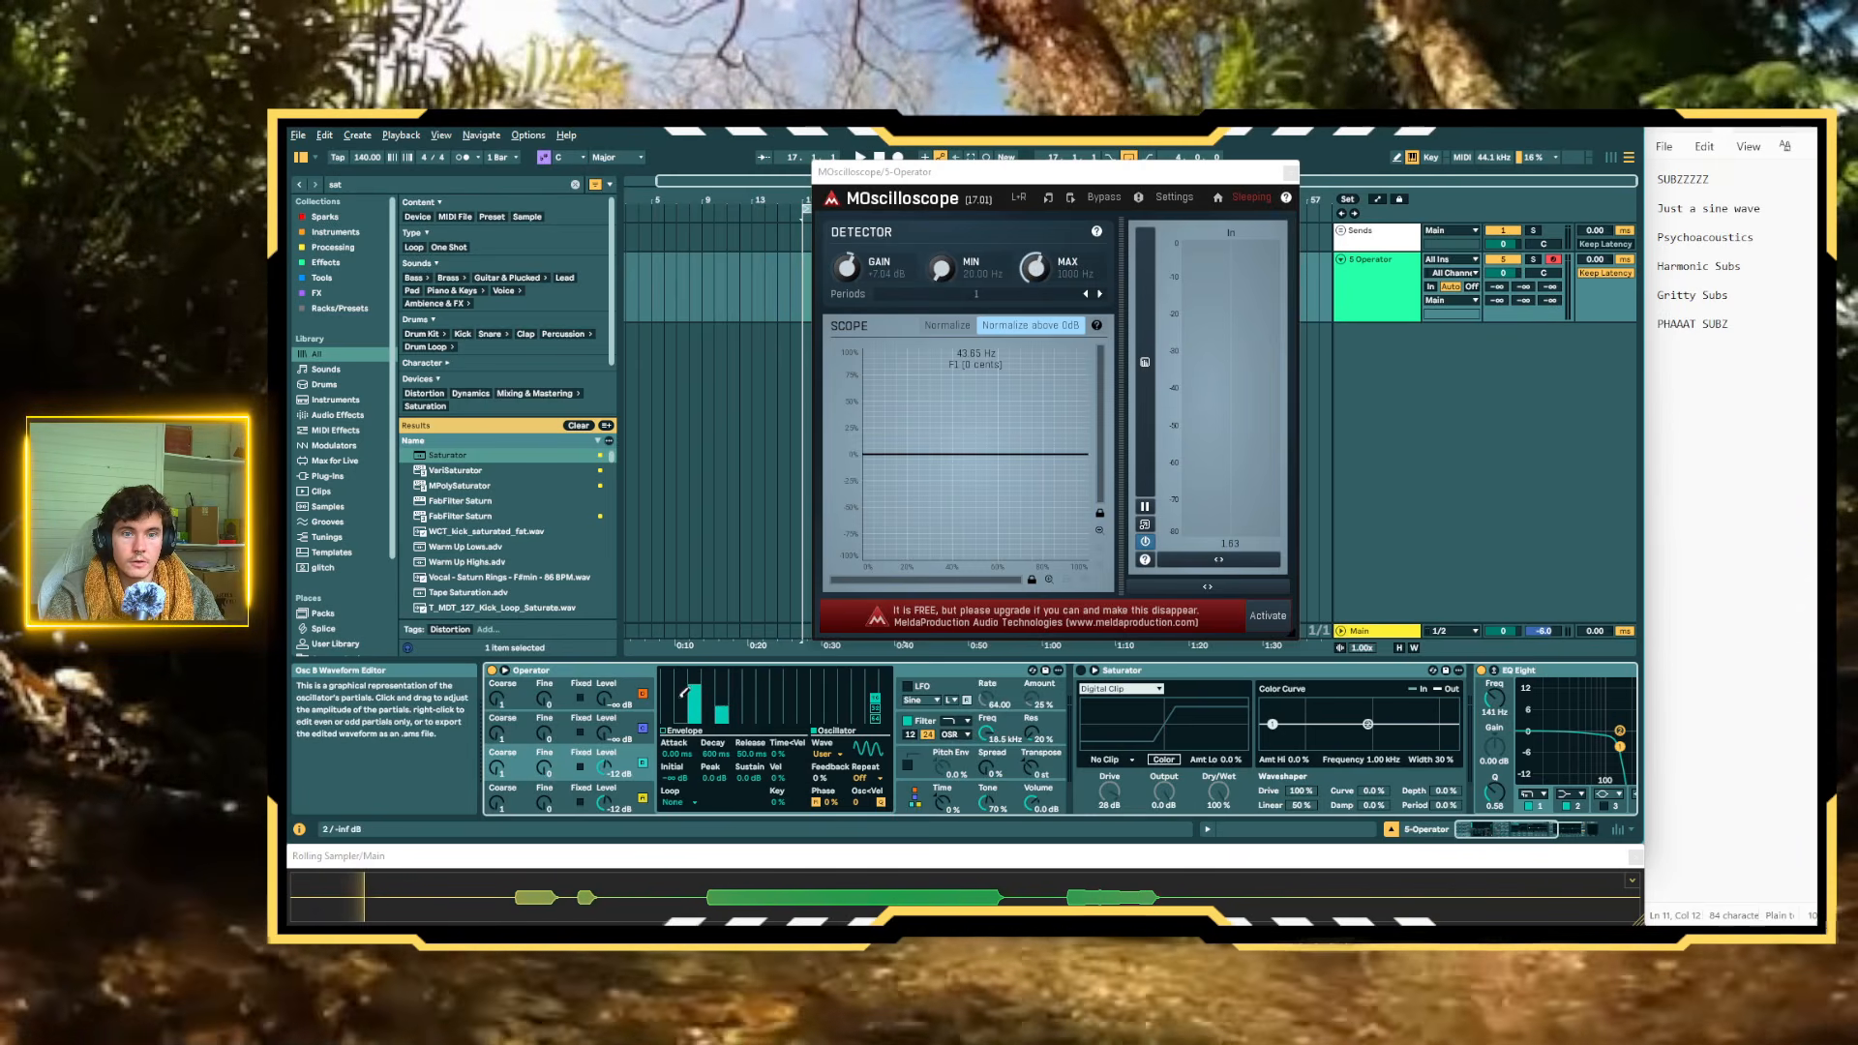
click(629, 789)
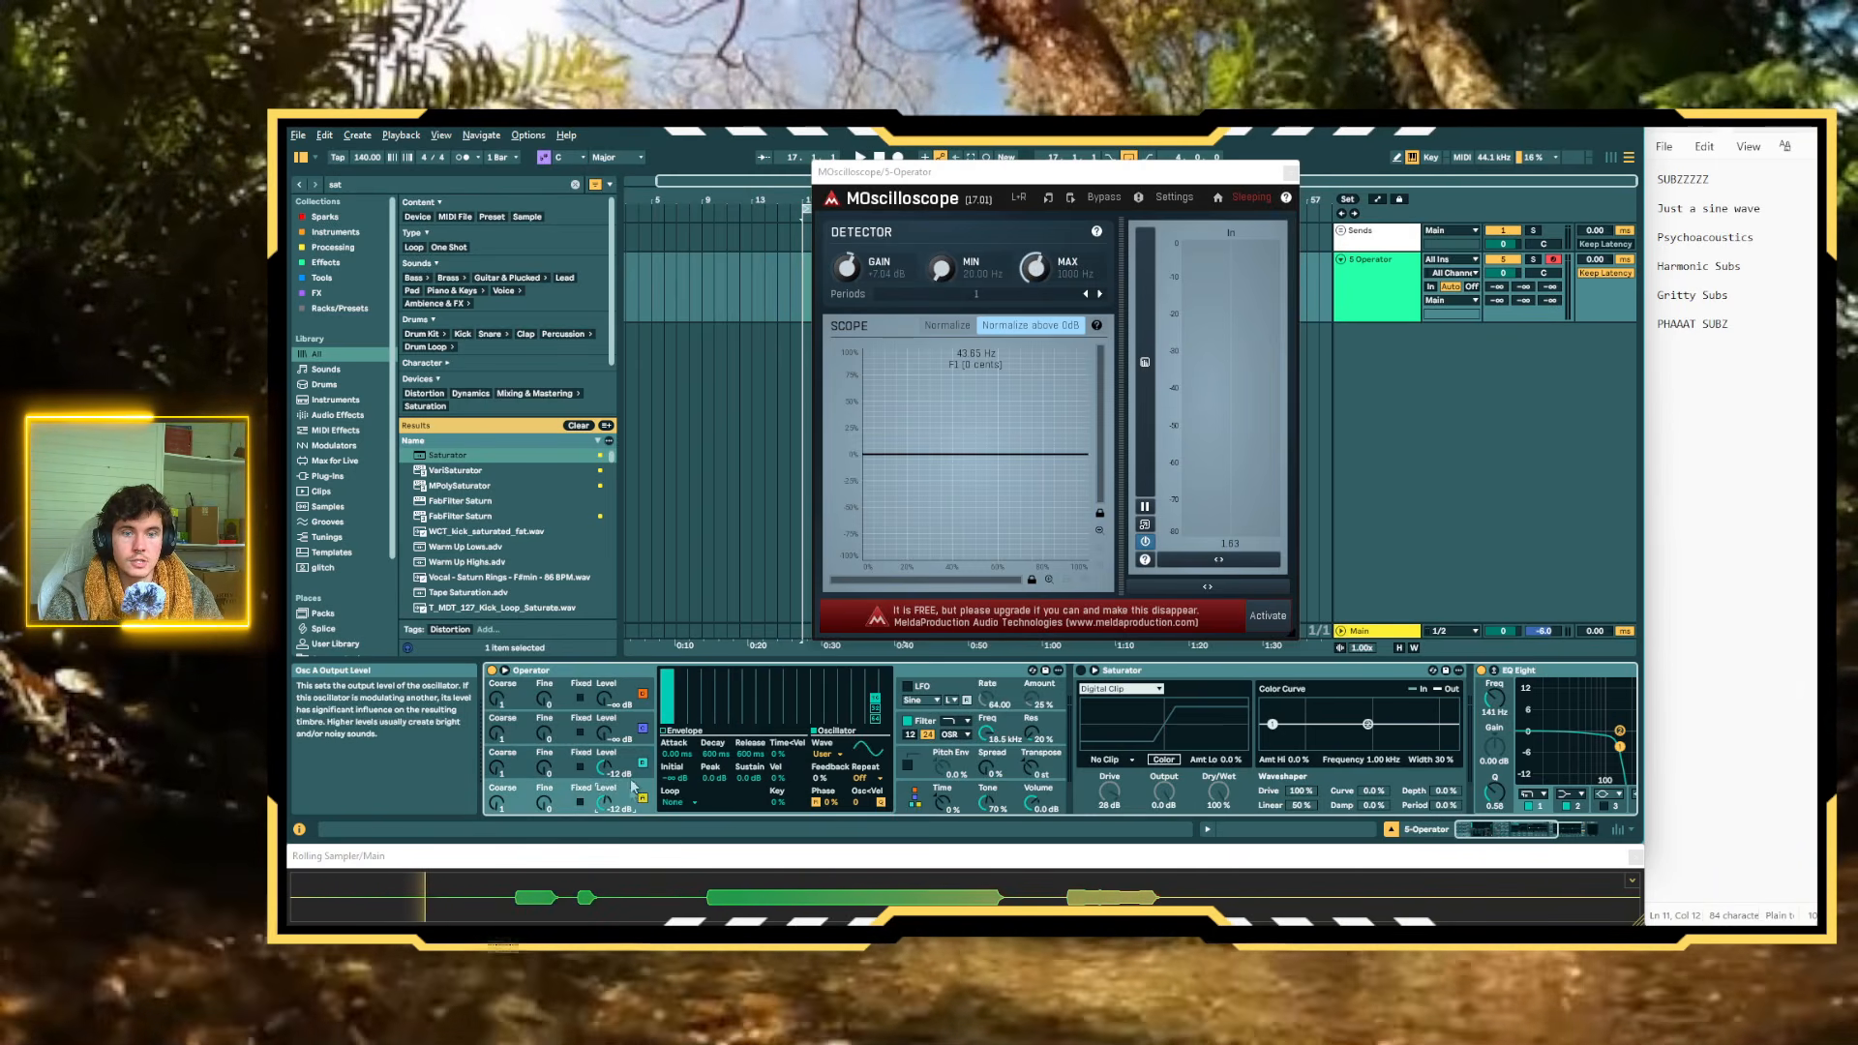
click(634, 762)
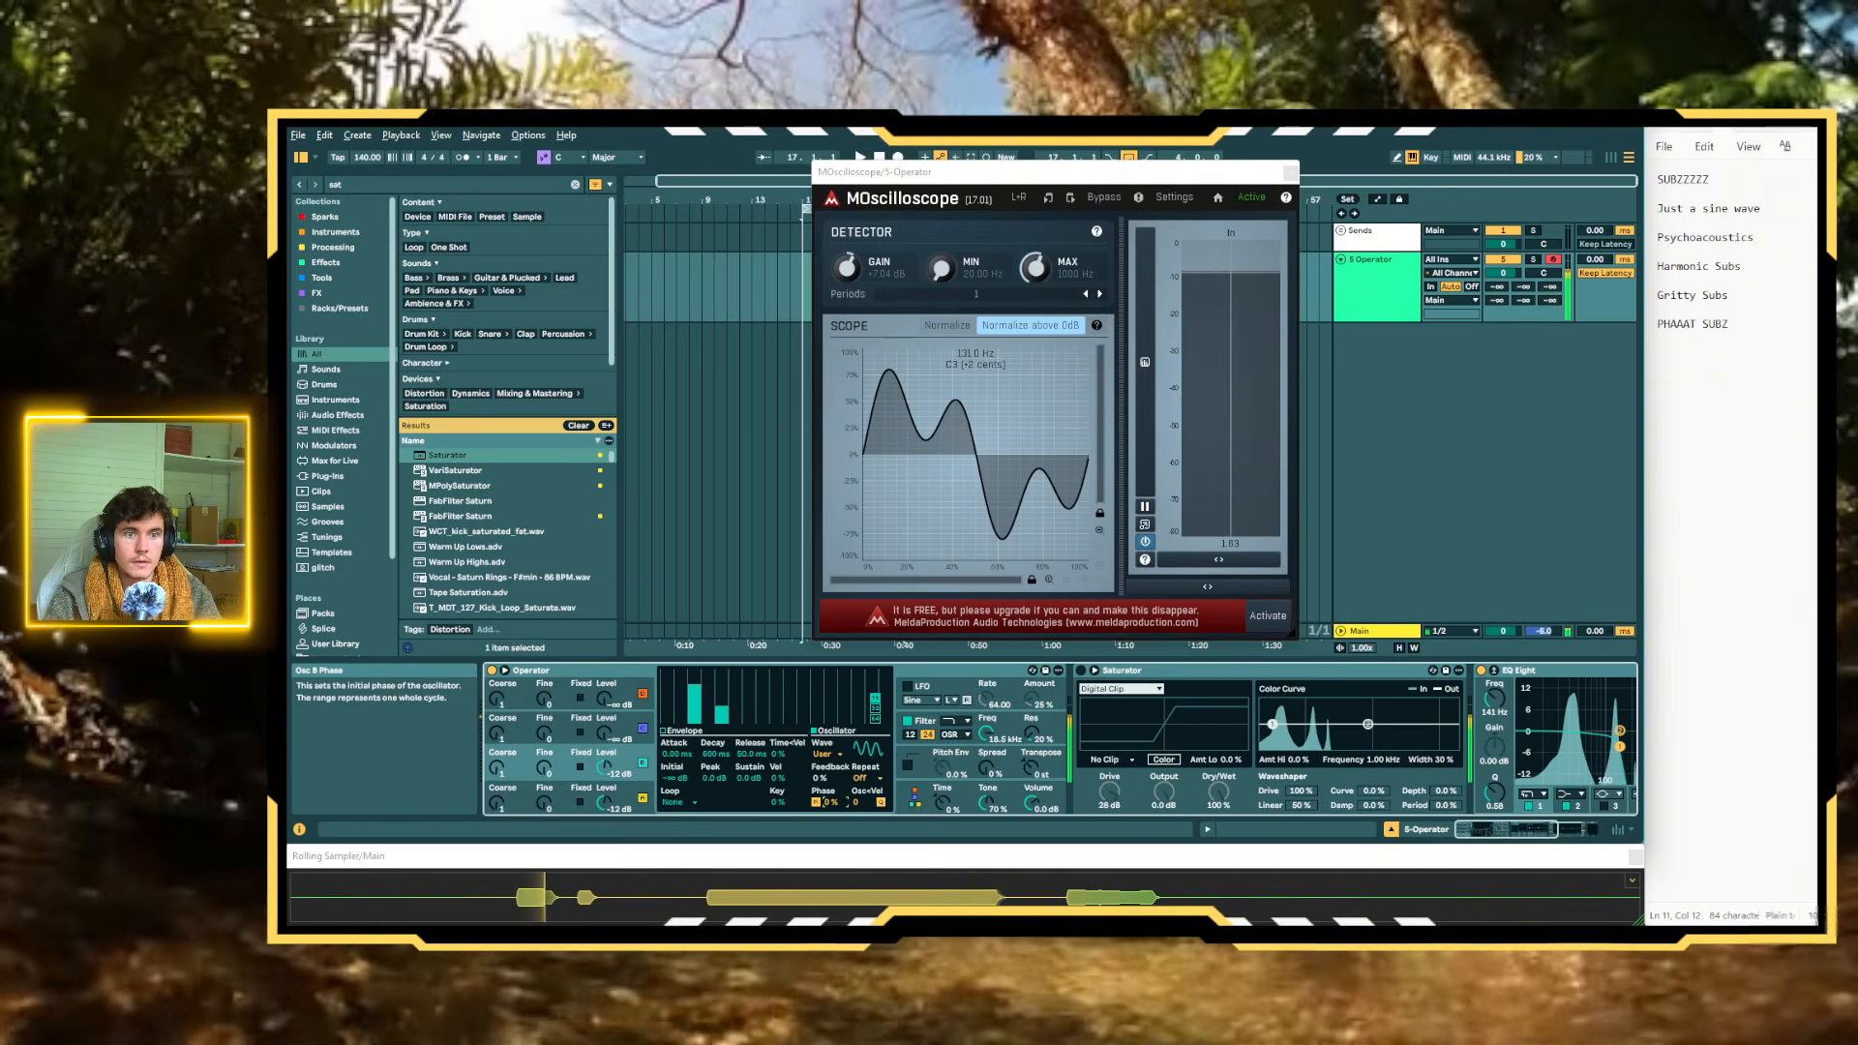
Adjust Oscillator B's phase and second harmonic, set its level to -20 dB, and raise Operator's overall volume to 4.4 dB
drag(830, 802, 830, 776)
drag(605, 766, 605, 774)
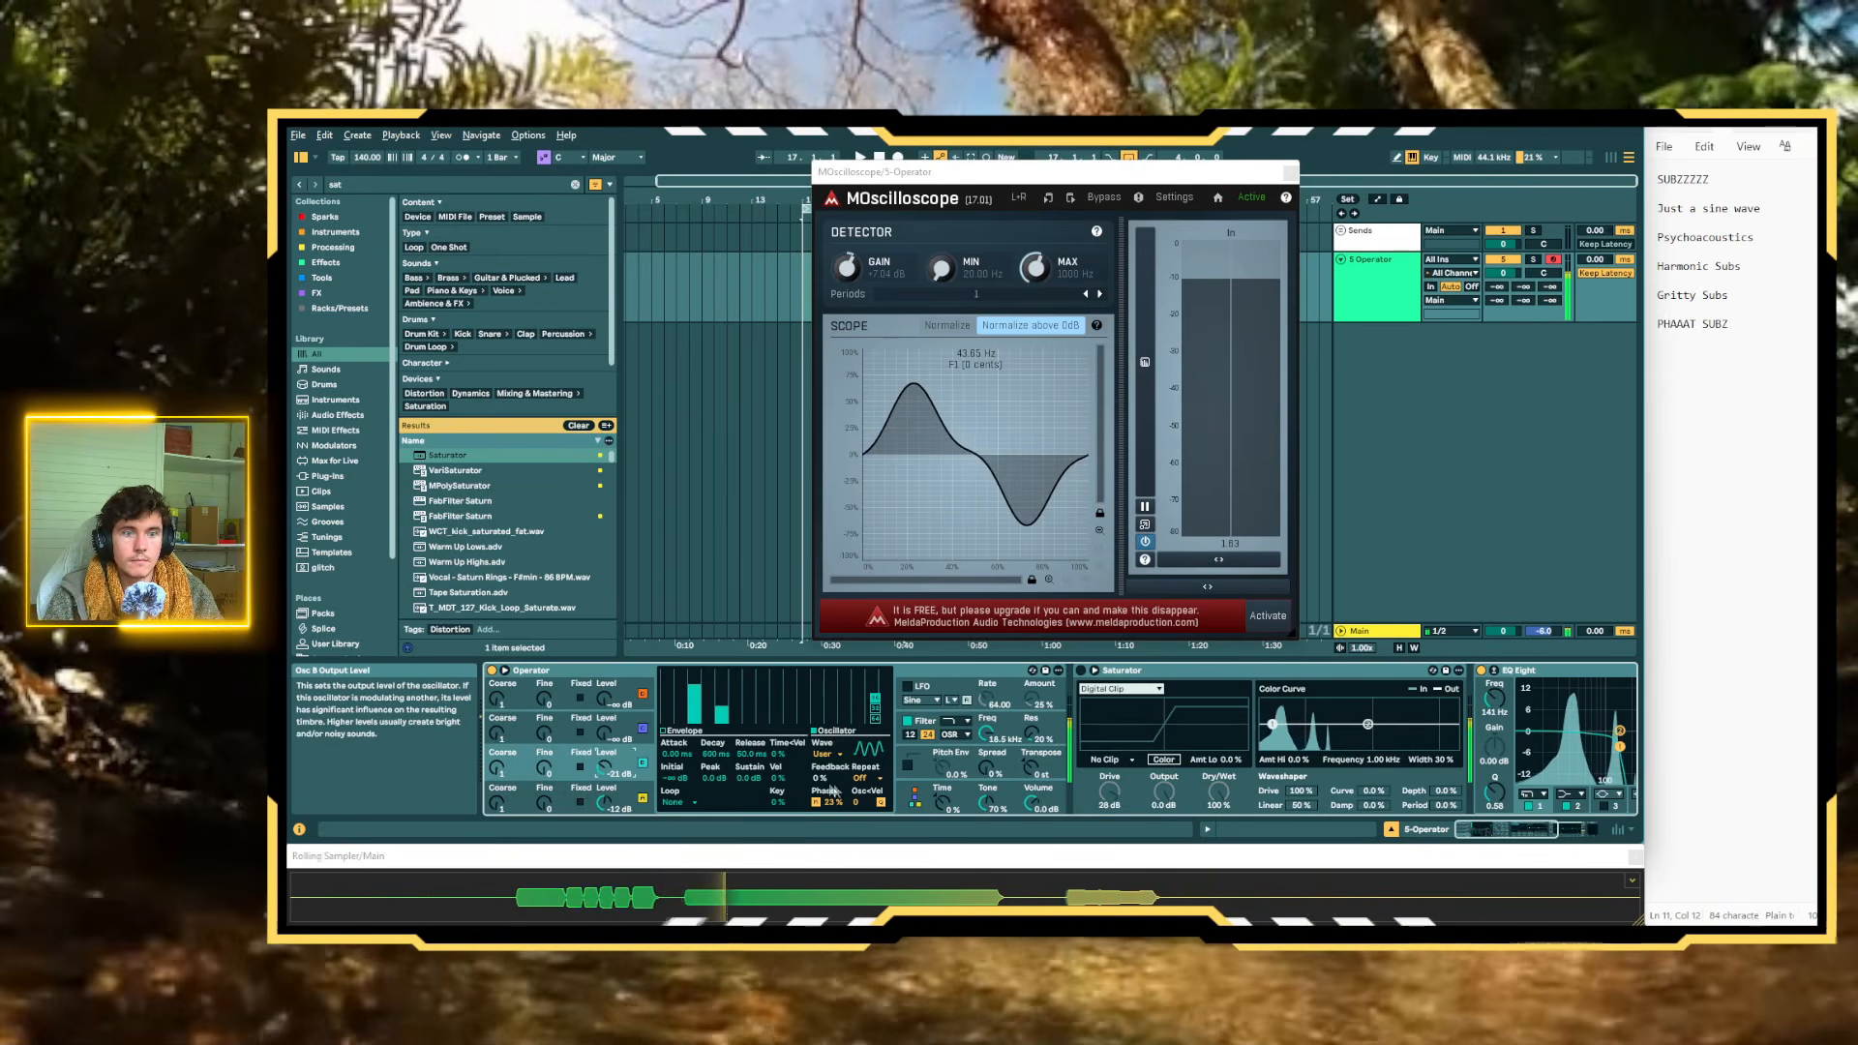
drag(833, 803, 834, 819)
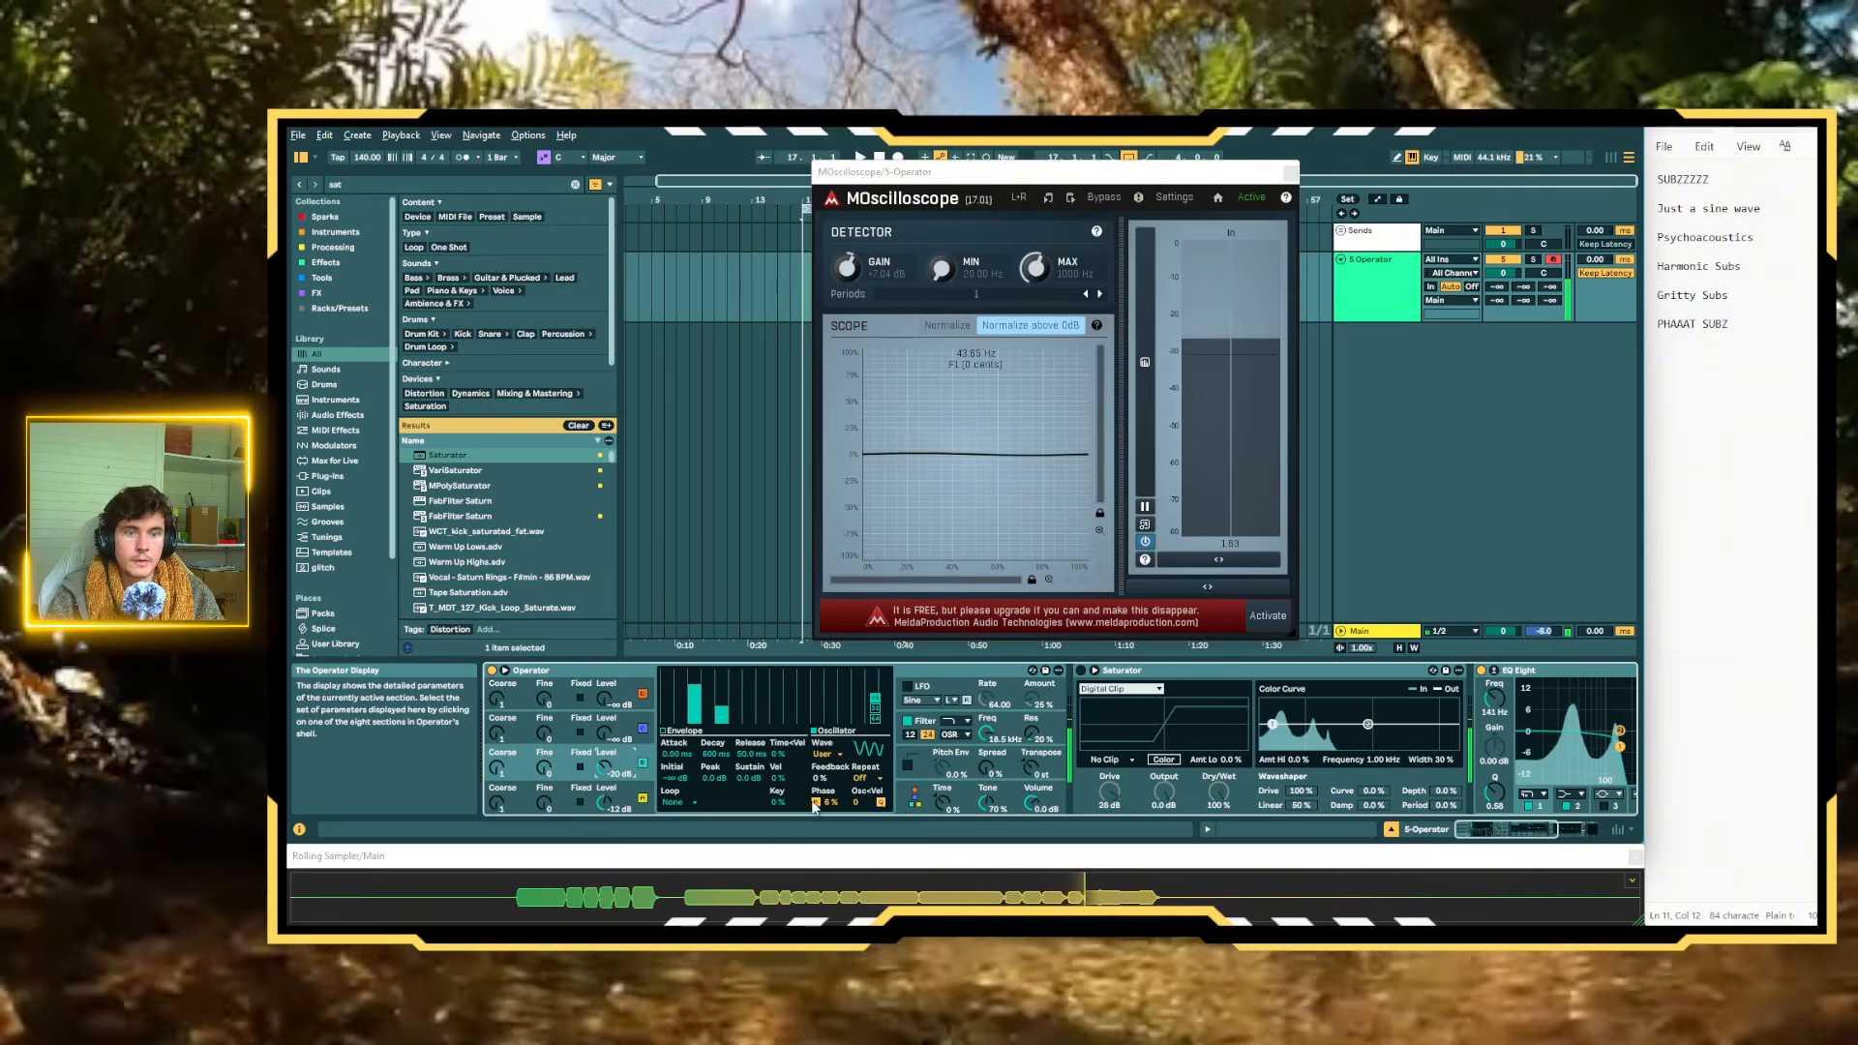
drag(830, 802, 830, 801)
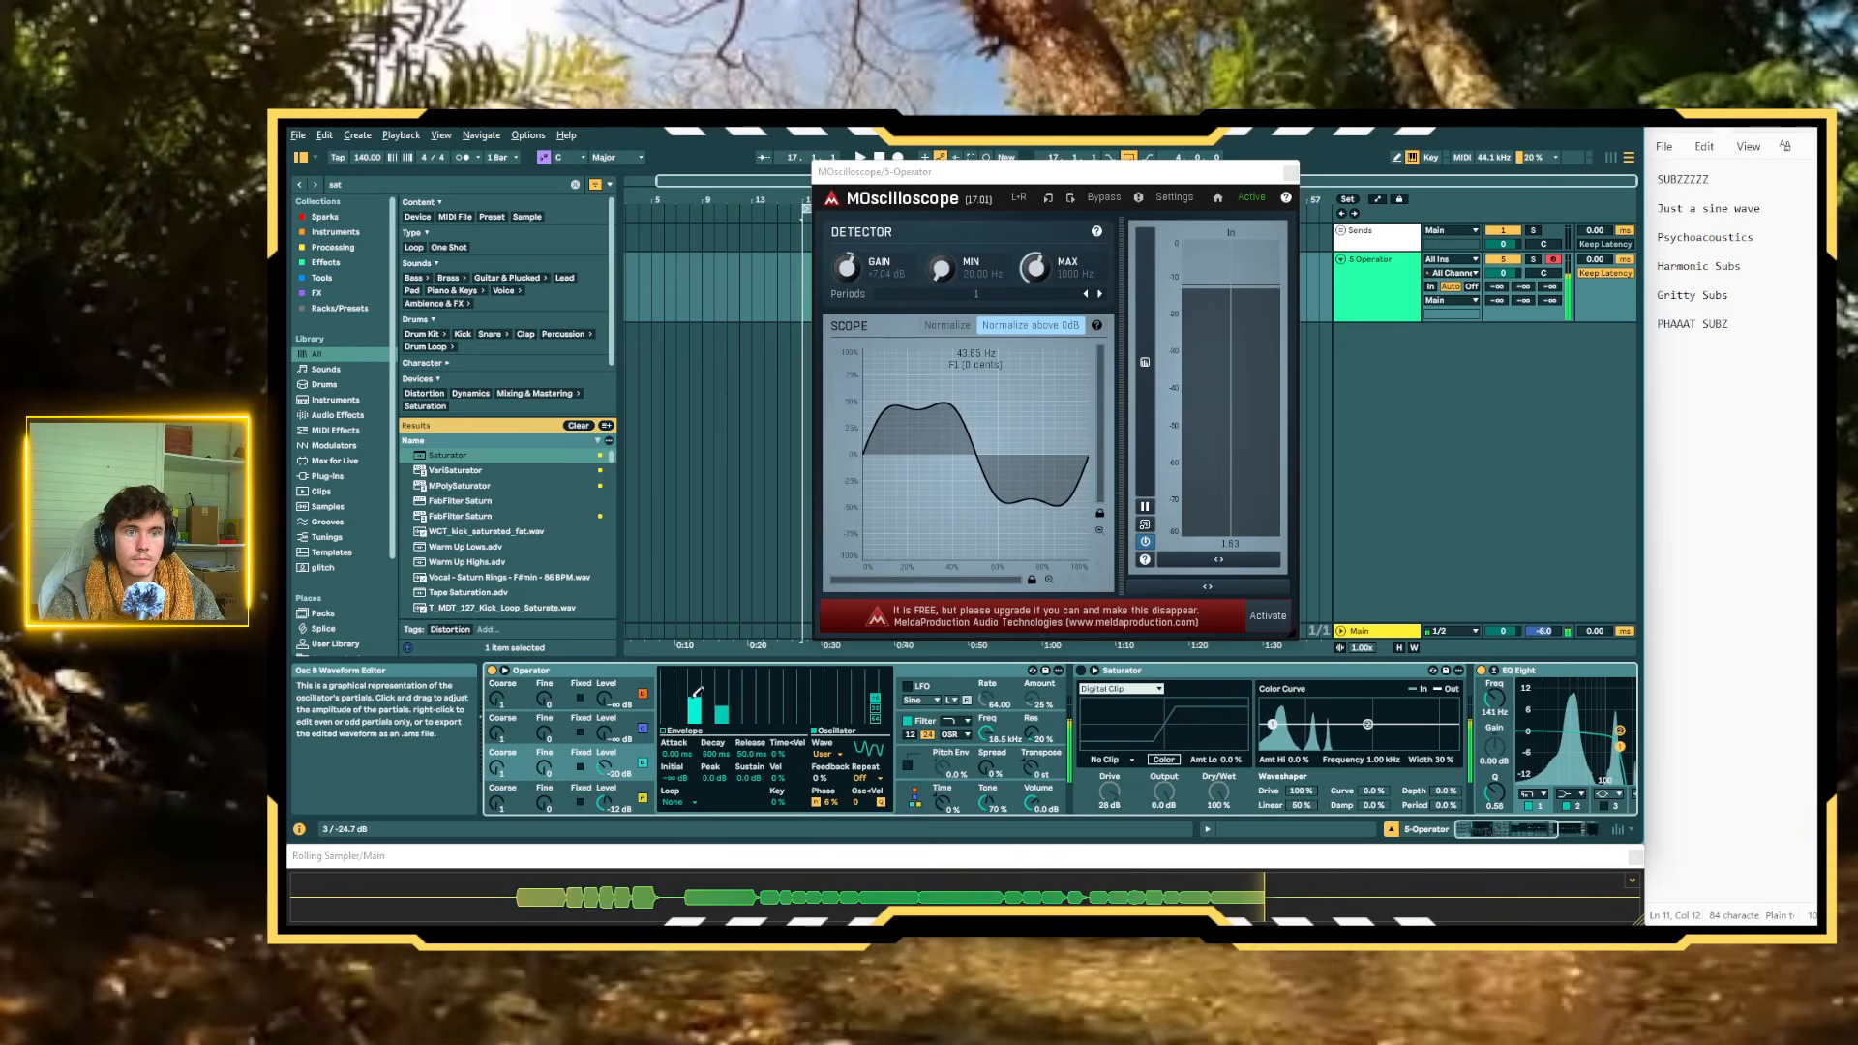
drag(696, 693, 697, 697)
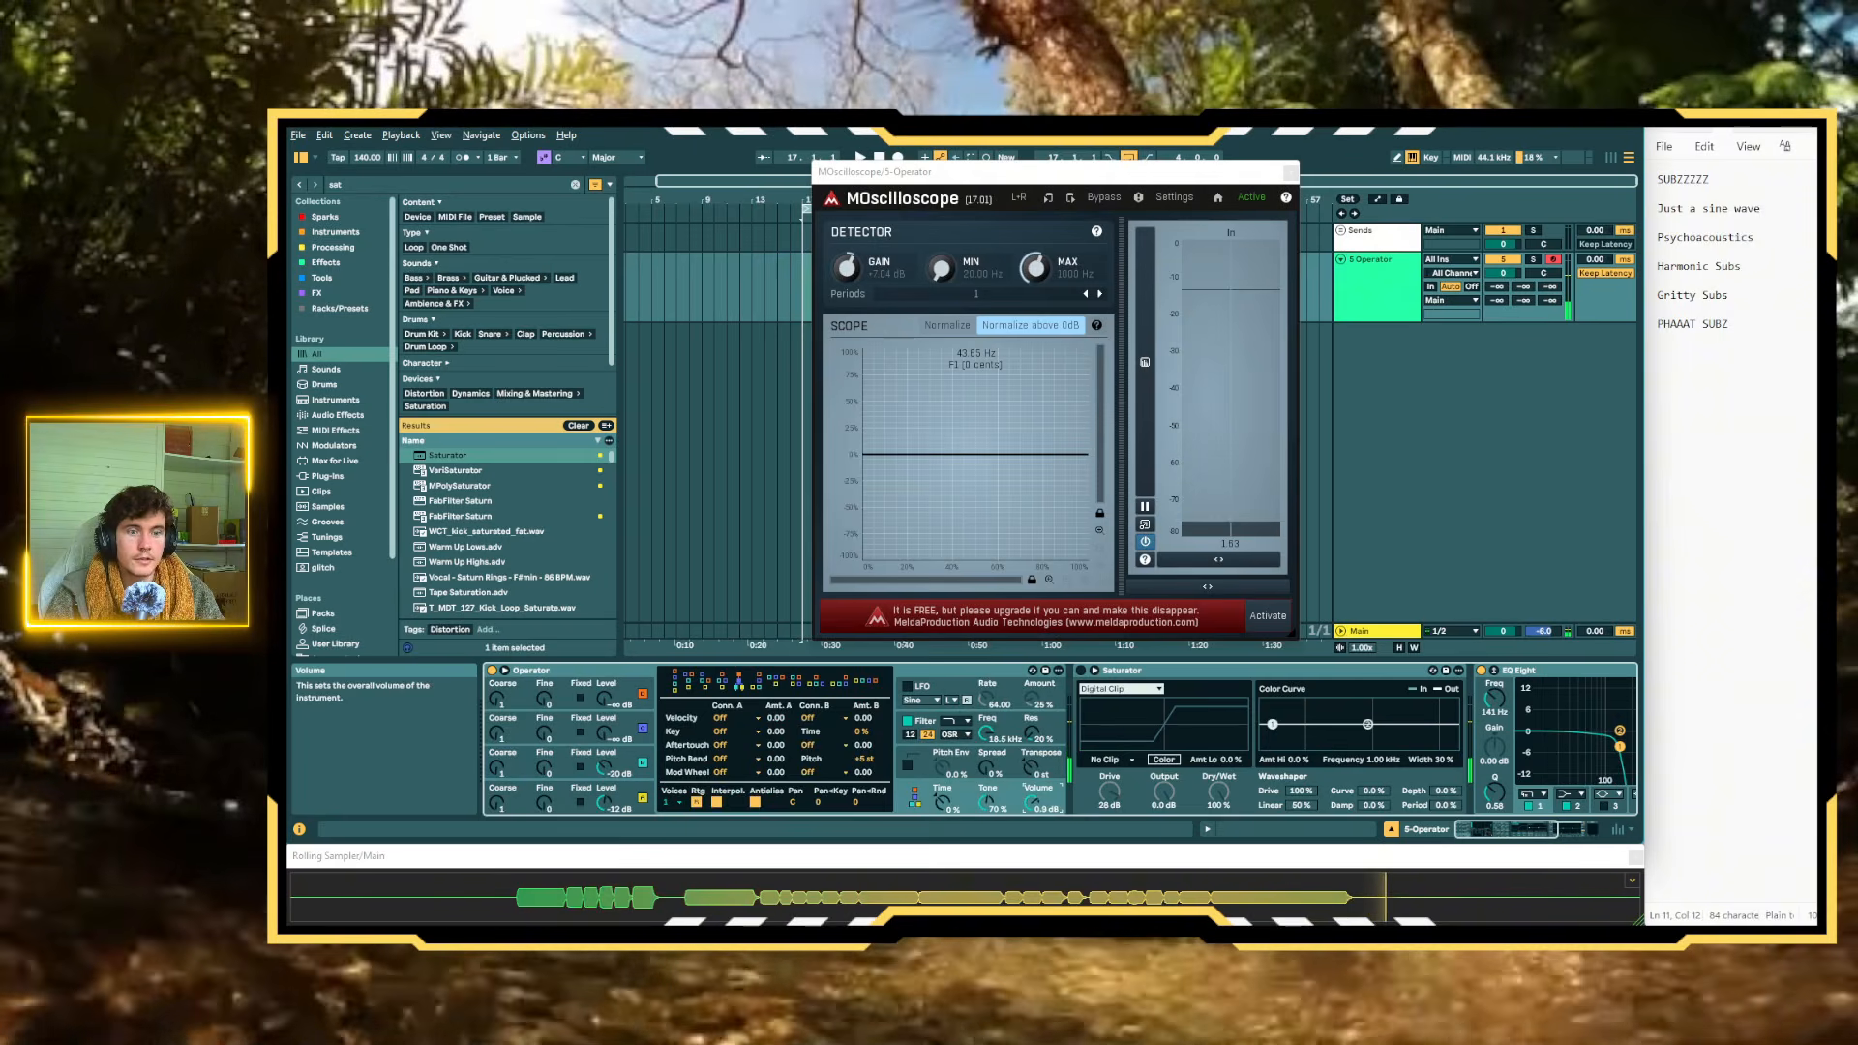
drag(1033, 802, 1032, 778)
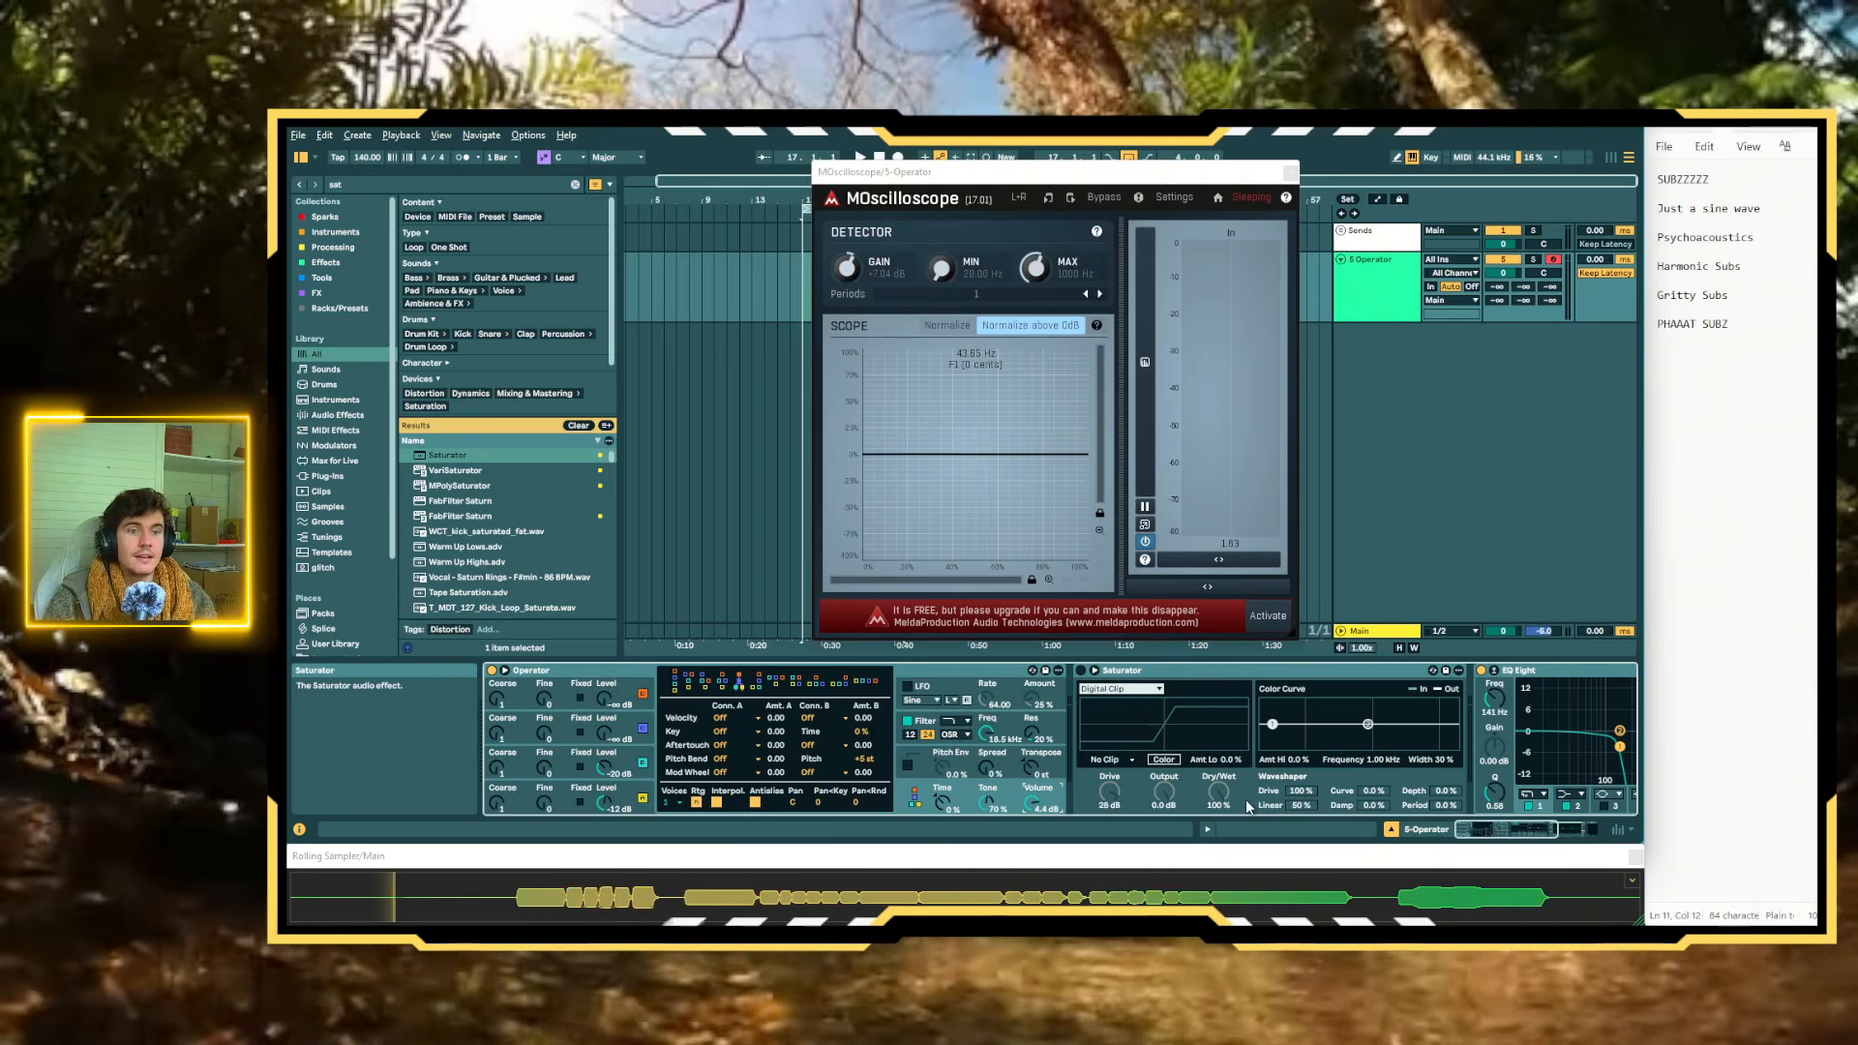
Change EQ Eight's band 1 to a low-cut filter at 141 Hz
scroll(1287, 771, right, 5)
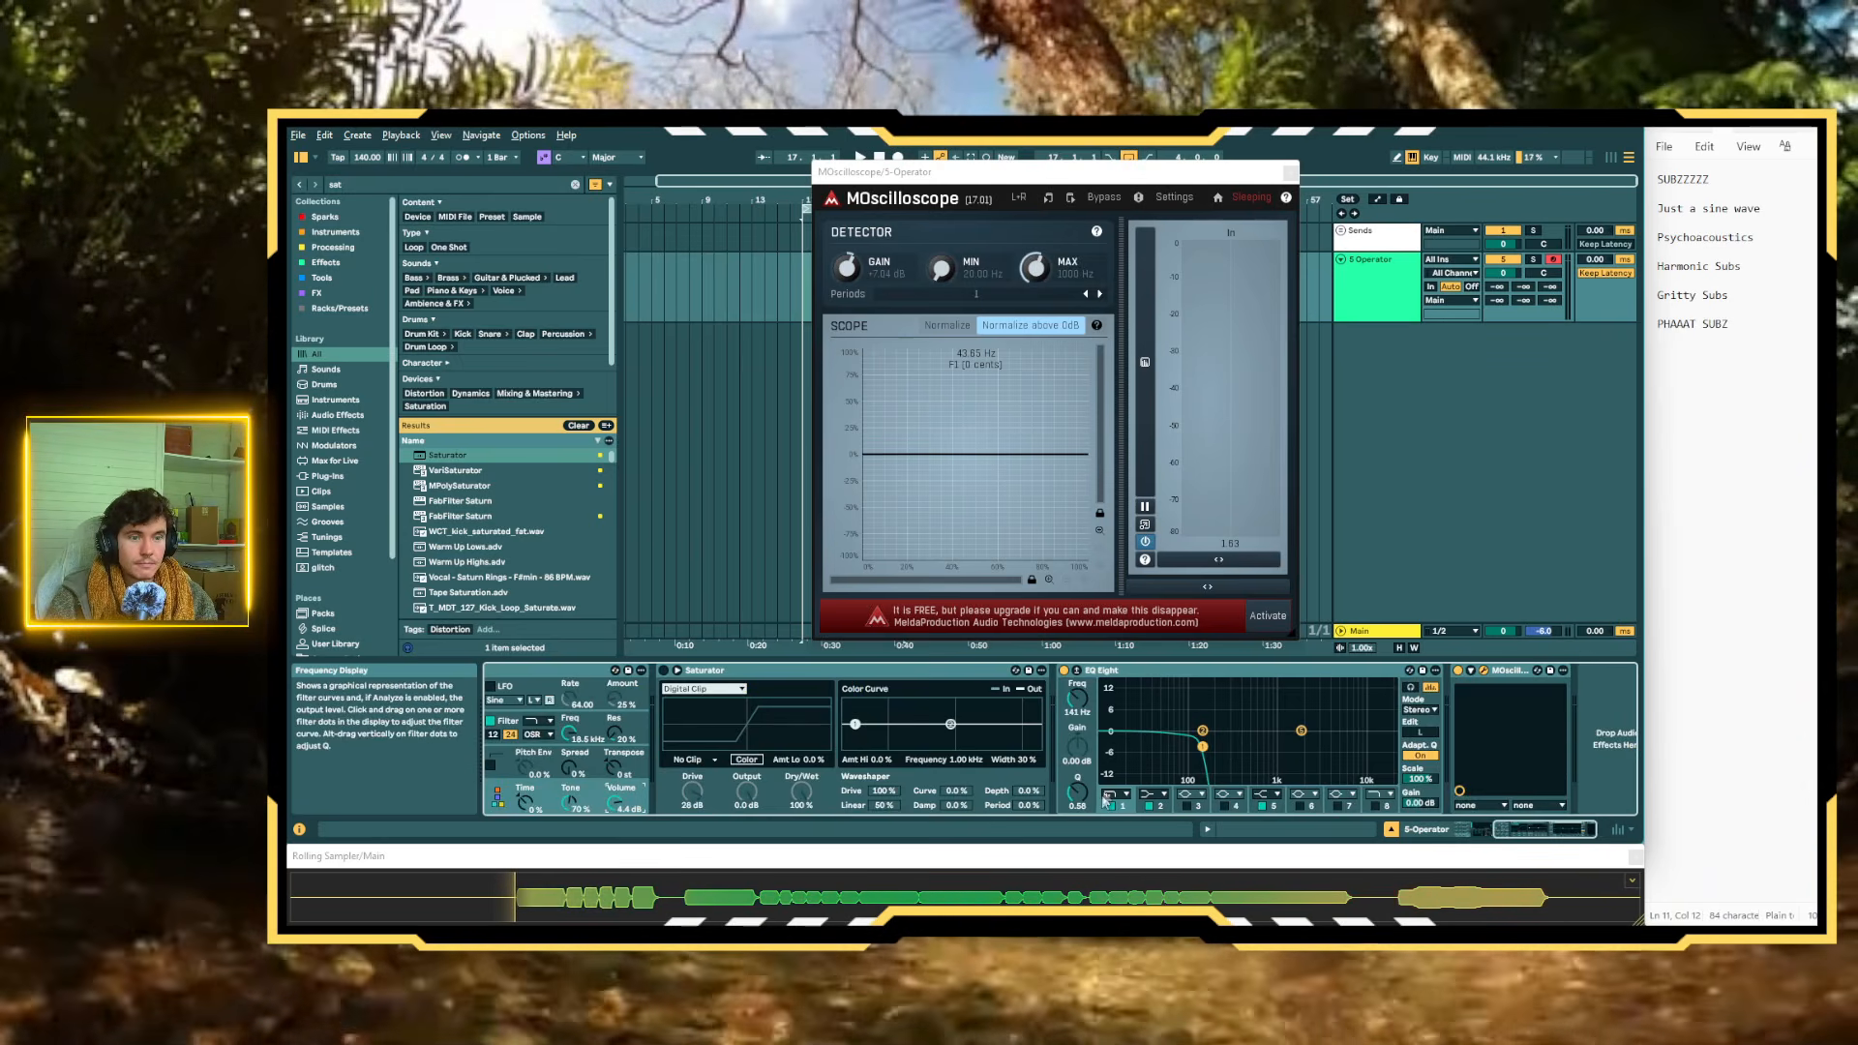
click(1119, 795)
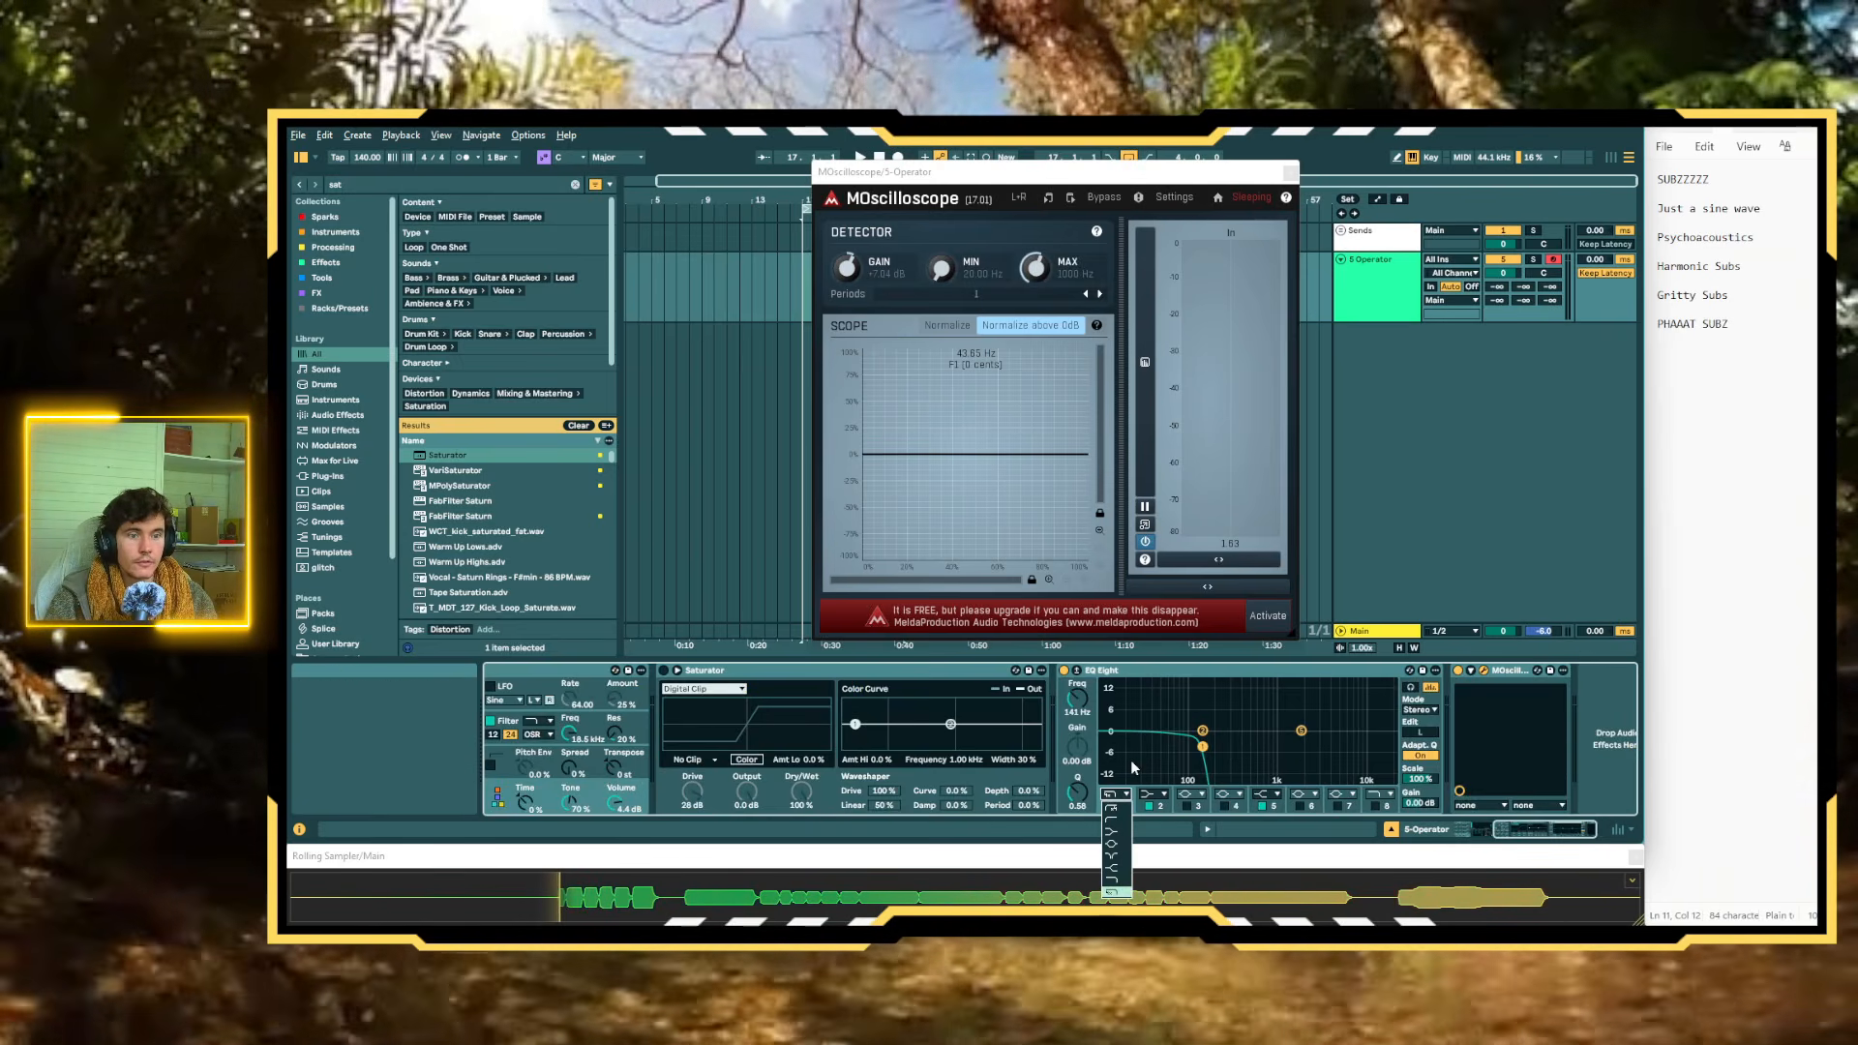
click(1120, 820)
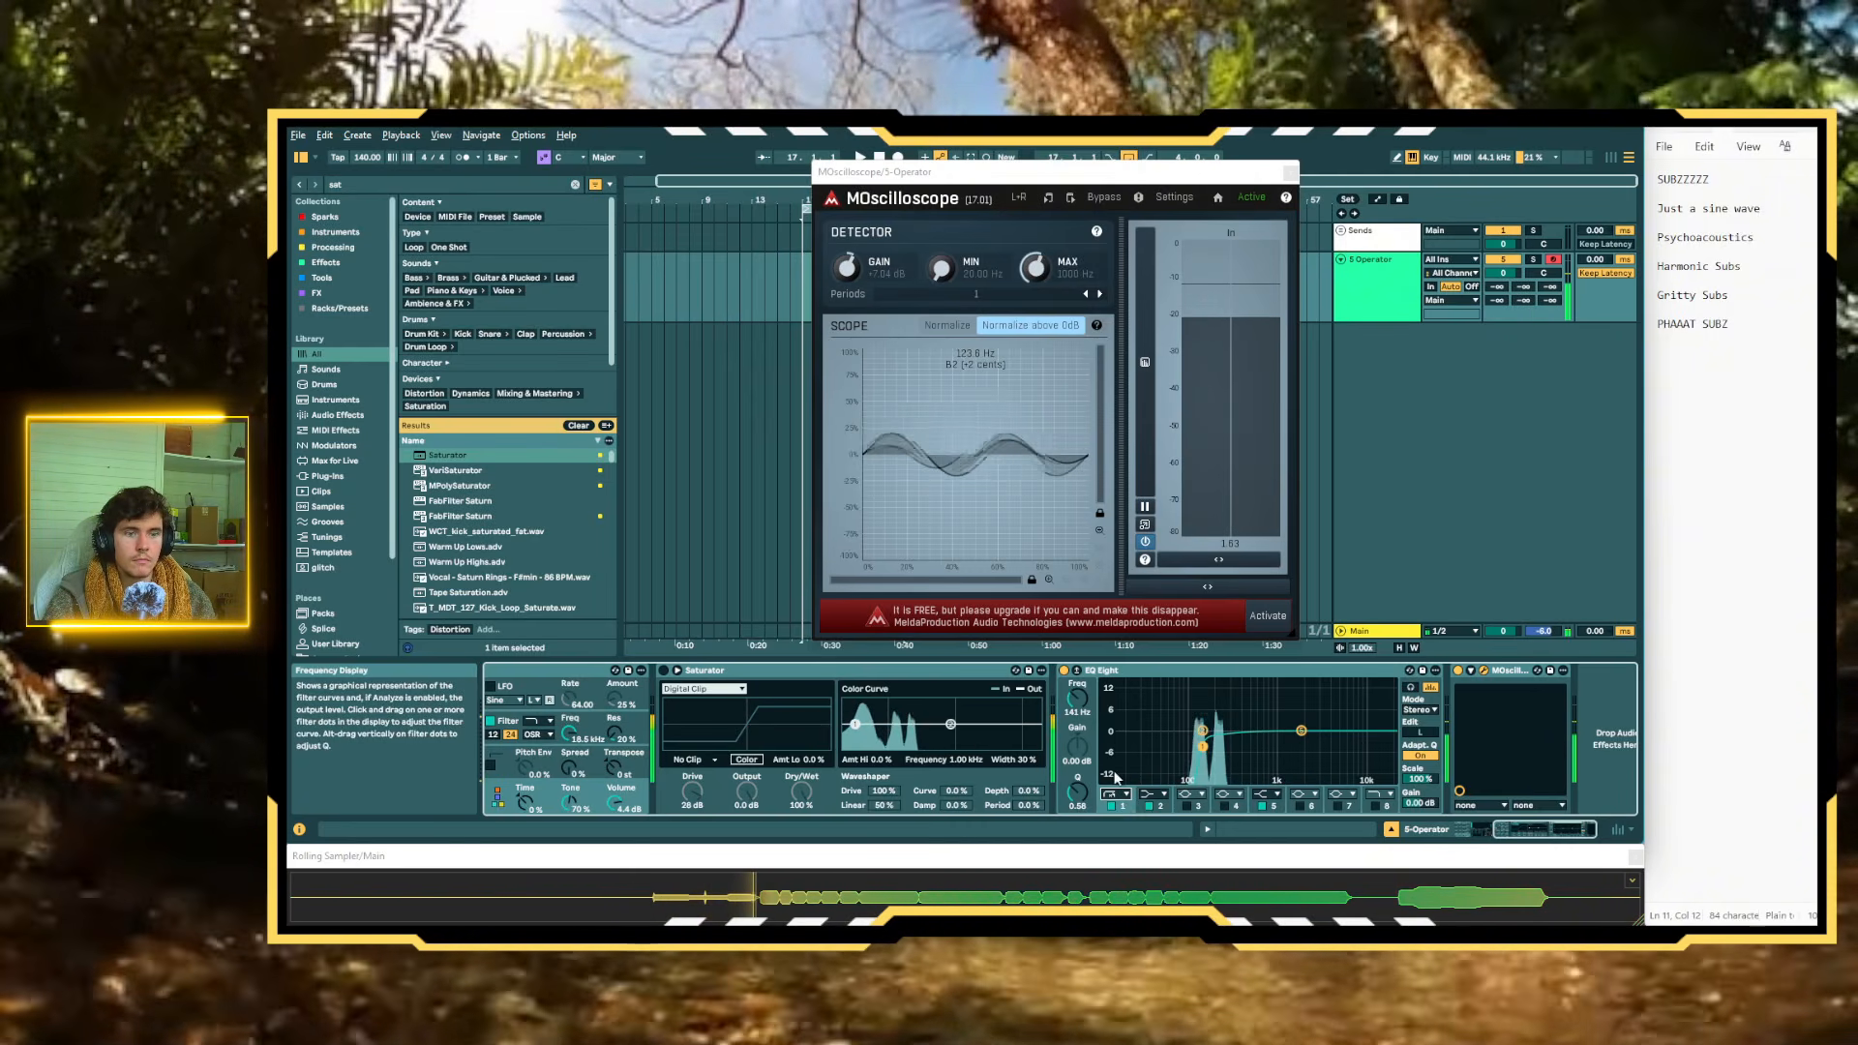
Lower Oscillator B's third harmonic to a very small level, keeping the second harmonic dominant
scroll(1114, 778, up, 4)
click(589, 766)
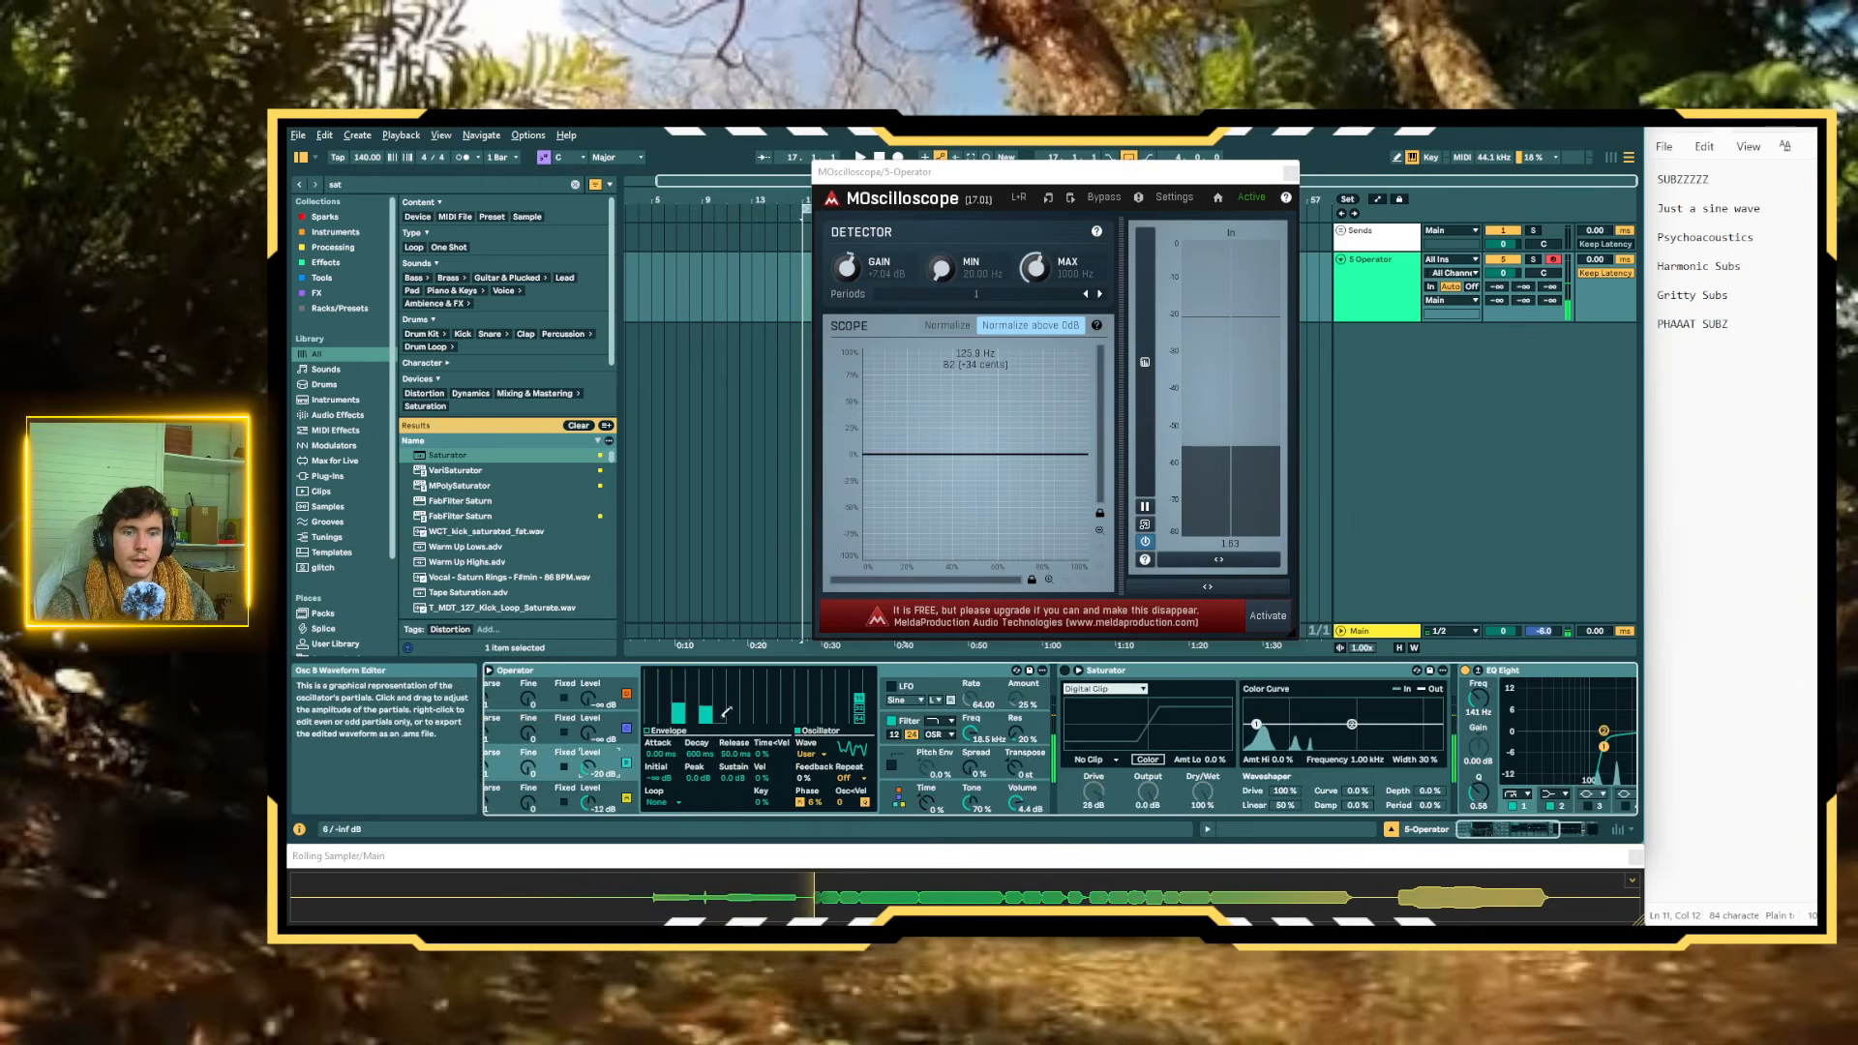
drag(714, 707, 713, 716)
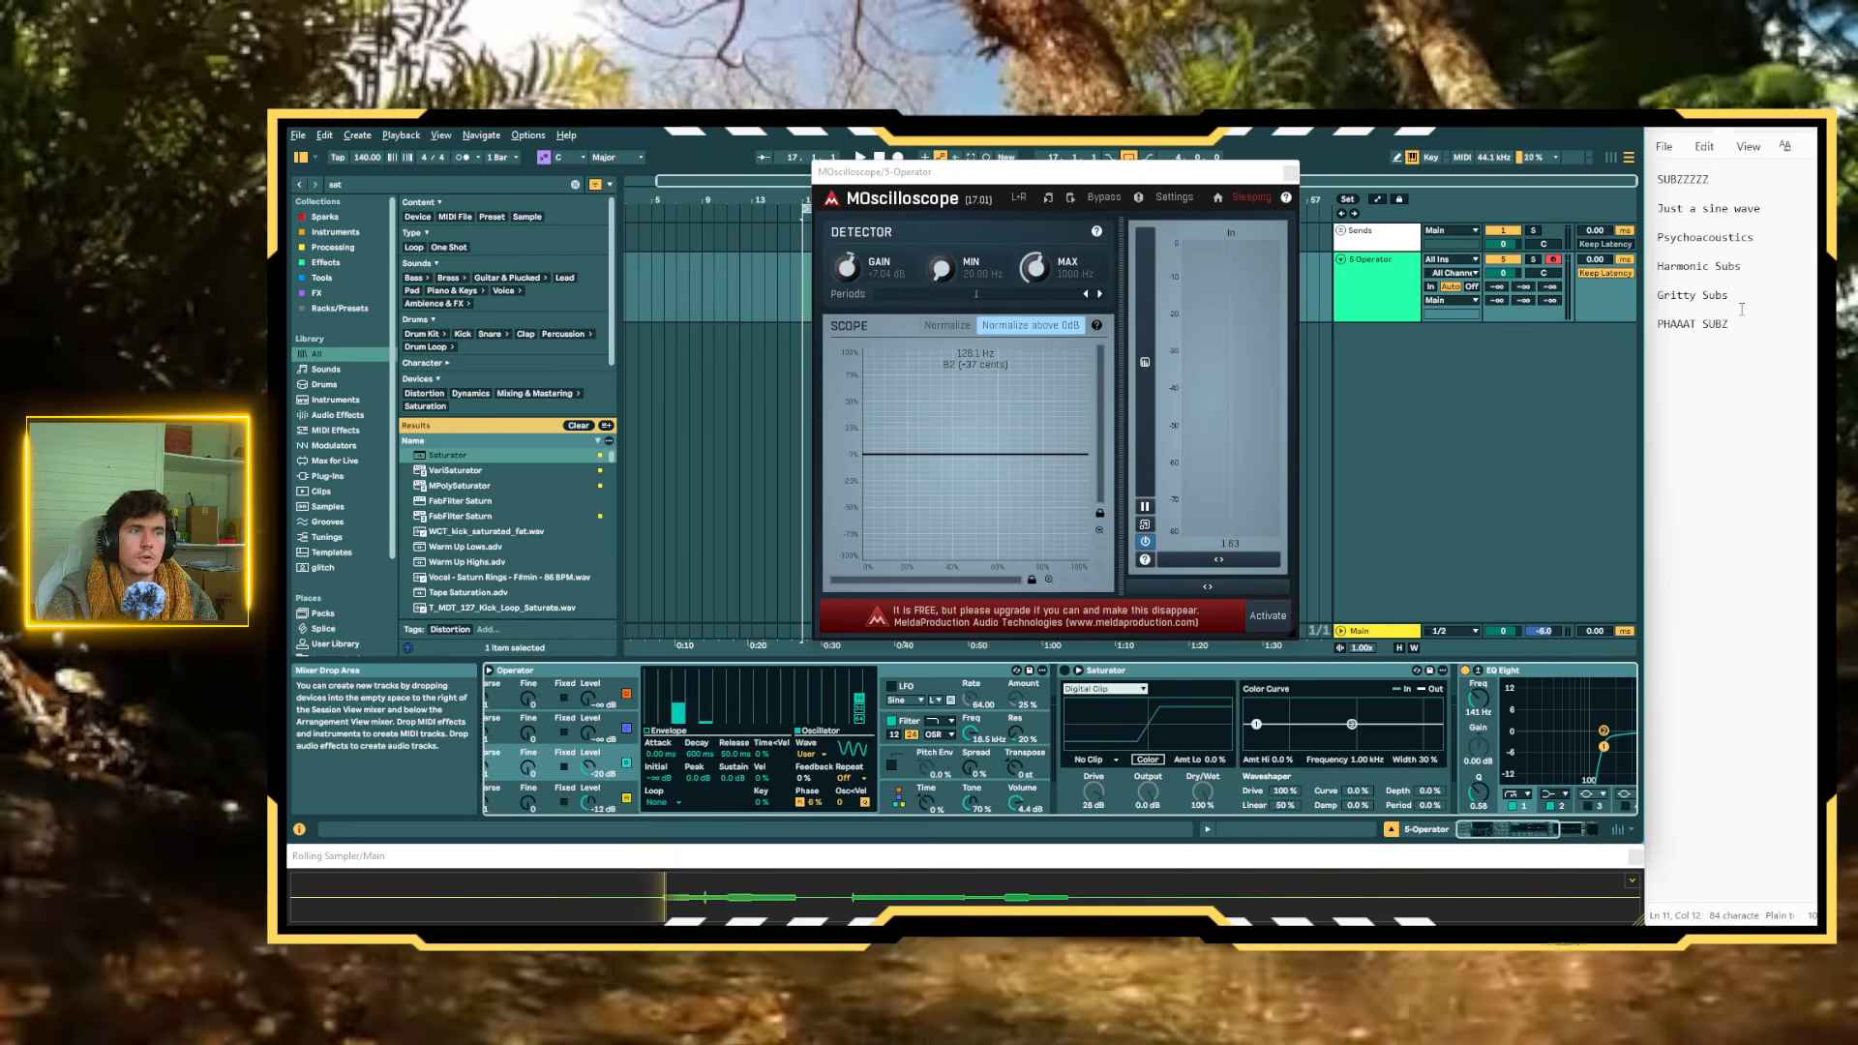
scroll(579, 804, up, 1)
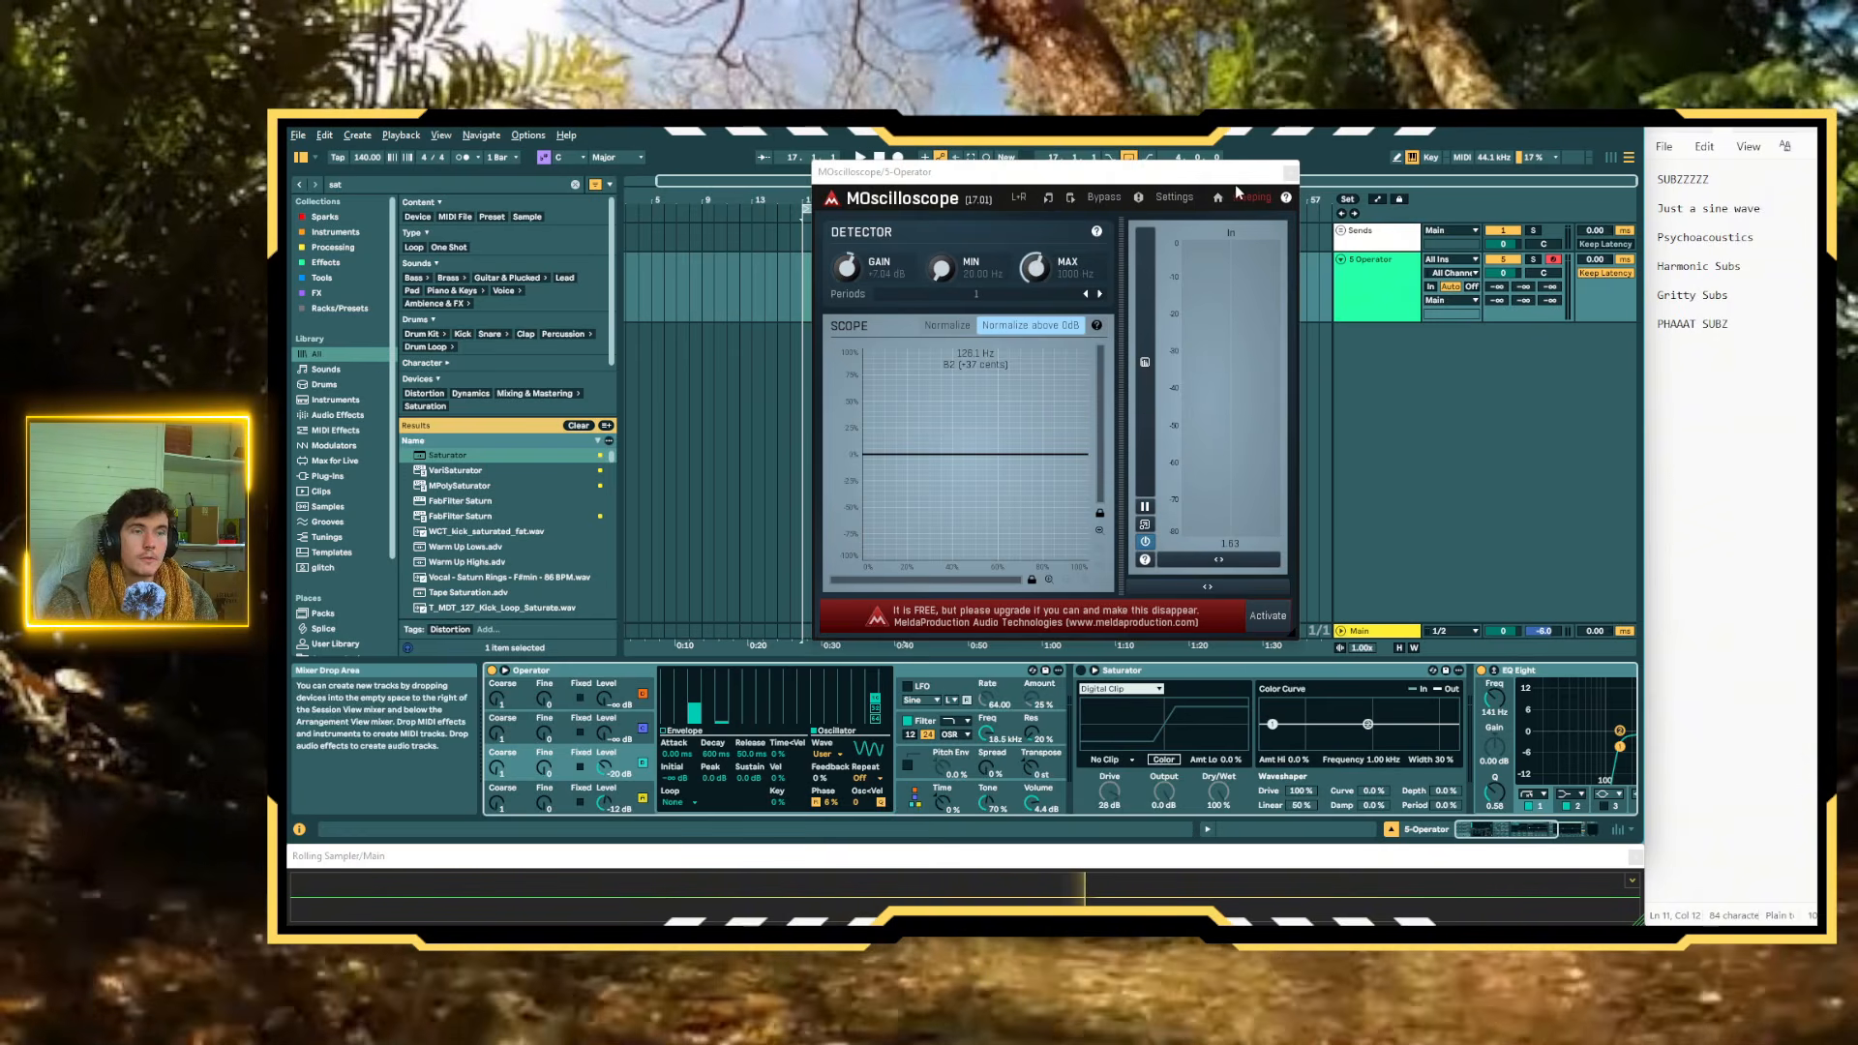
Close the MOscilloscope window and disable EQ Eight's low-cut band 1
drag(1239, 176, 1159, 203)
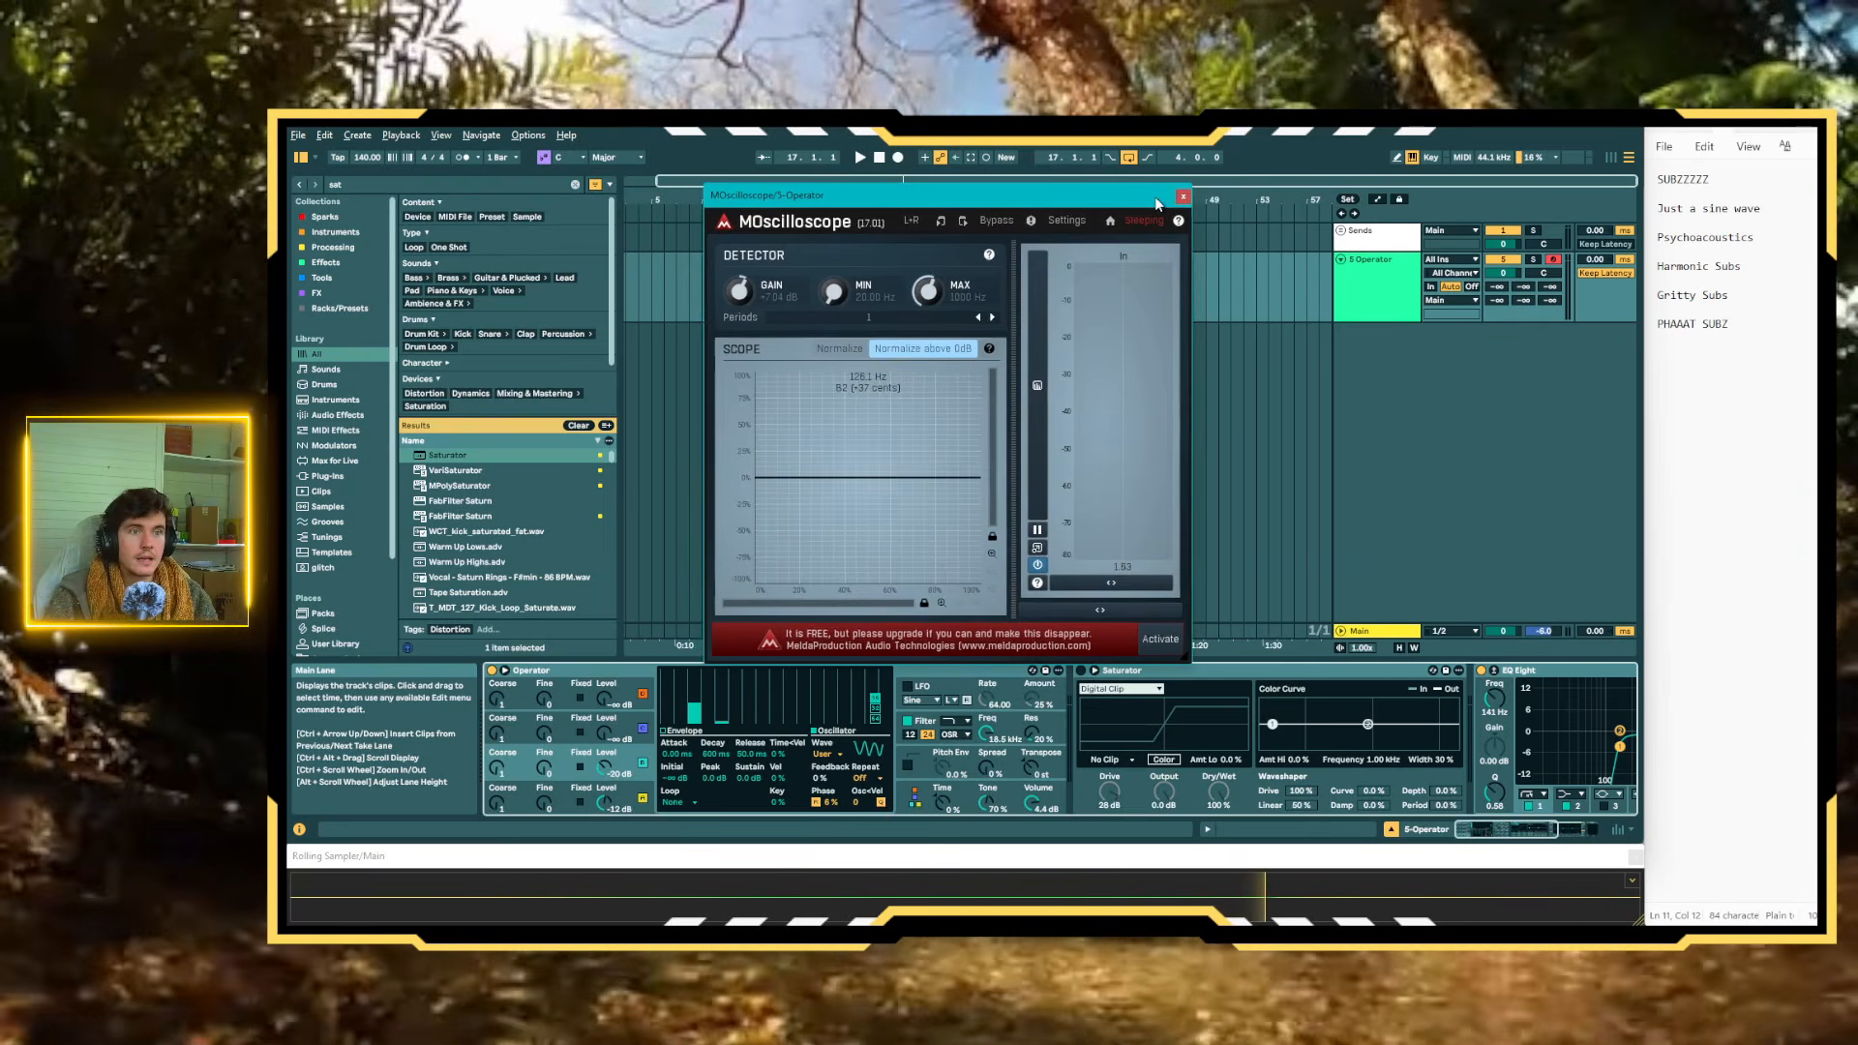
click(1182, 198)
scroll(1210, 739, right, 3)
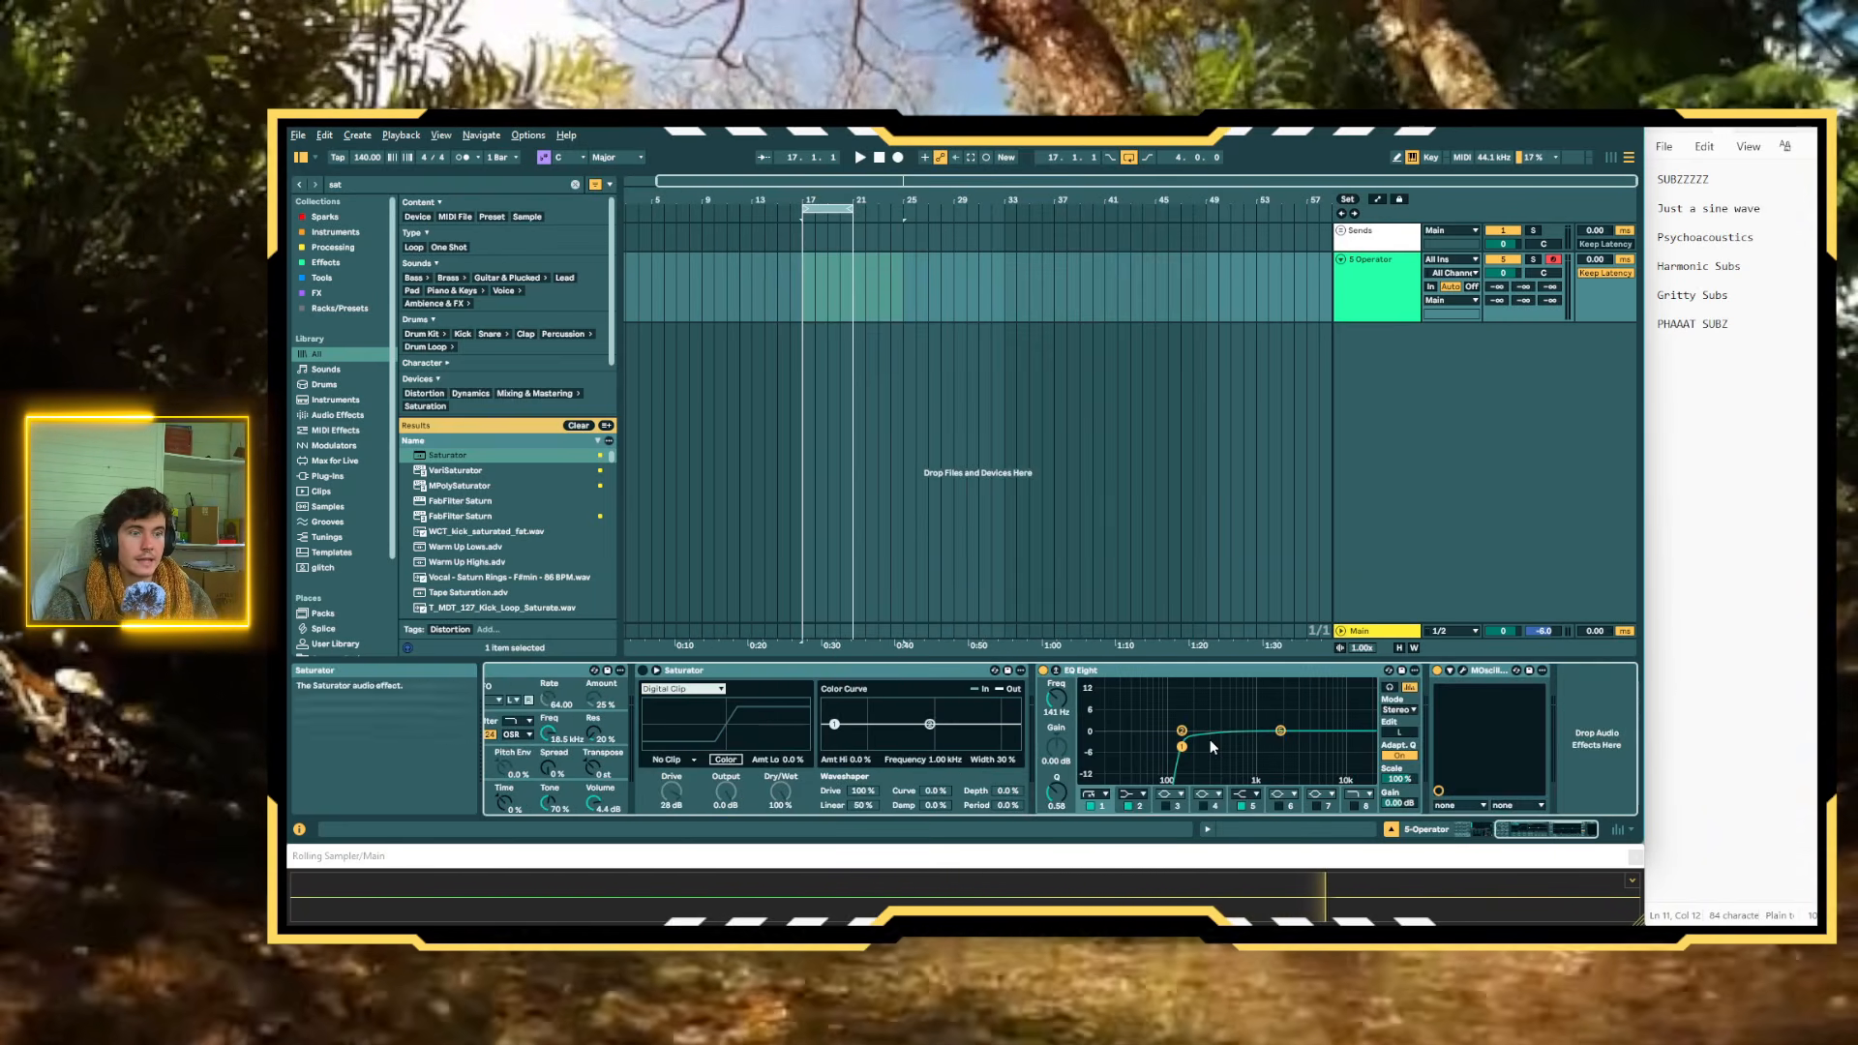
scroll(1209, 739, left, 3)
scroll(1209, 741, right, 3)
scroll(1209, 741, left, 3)
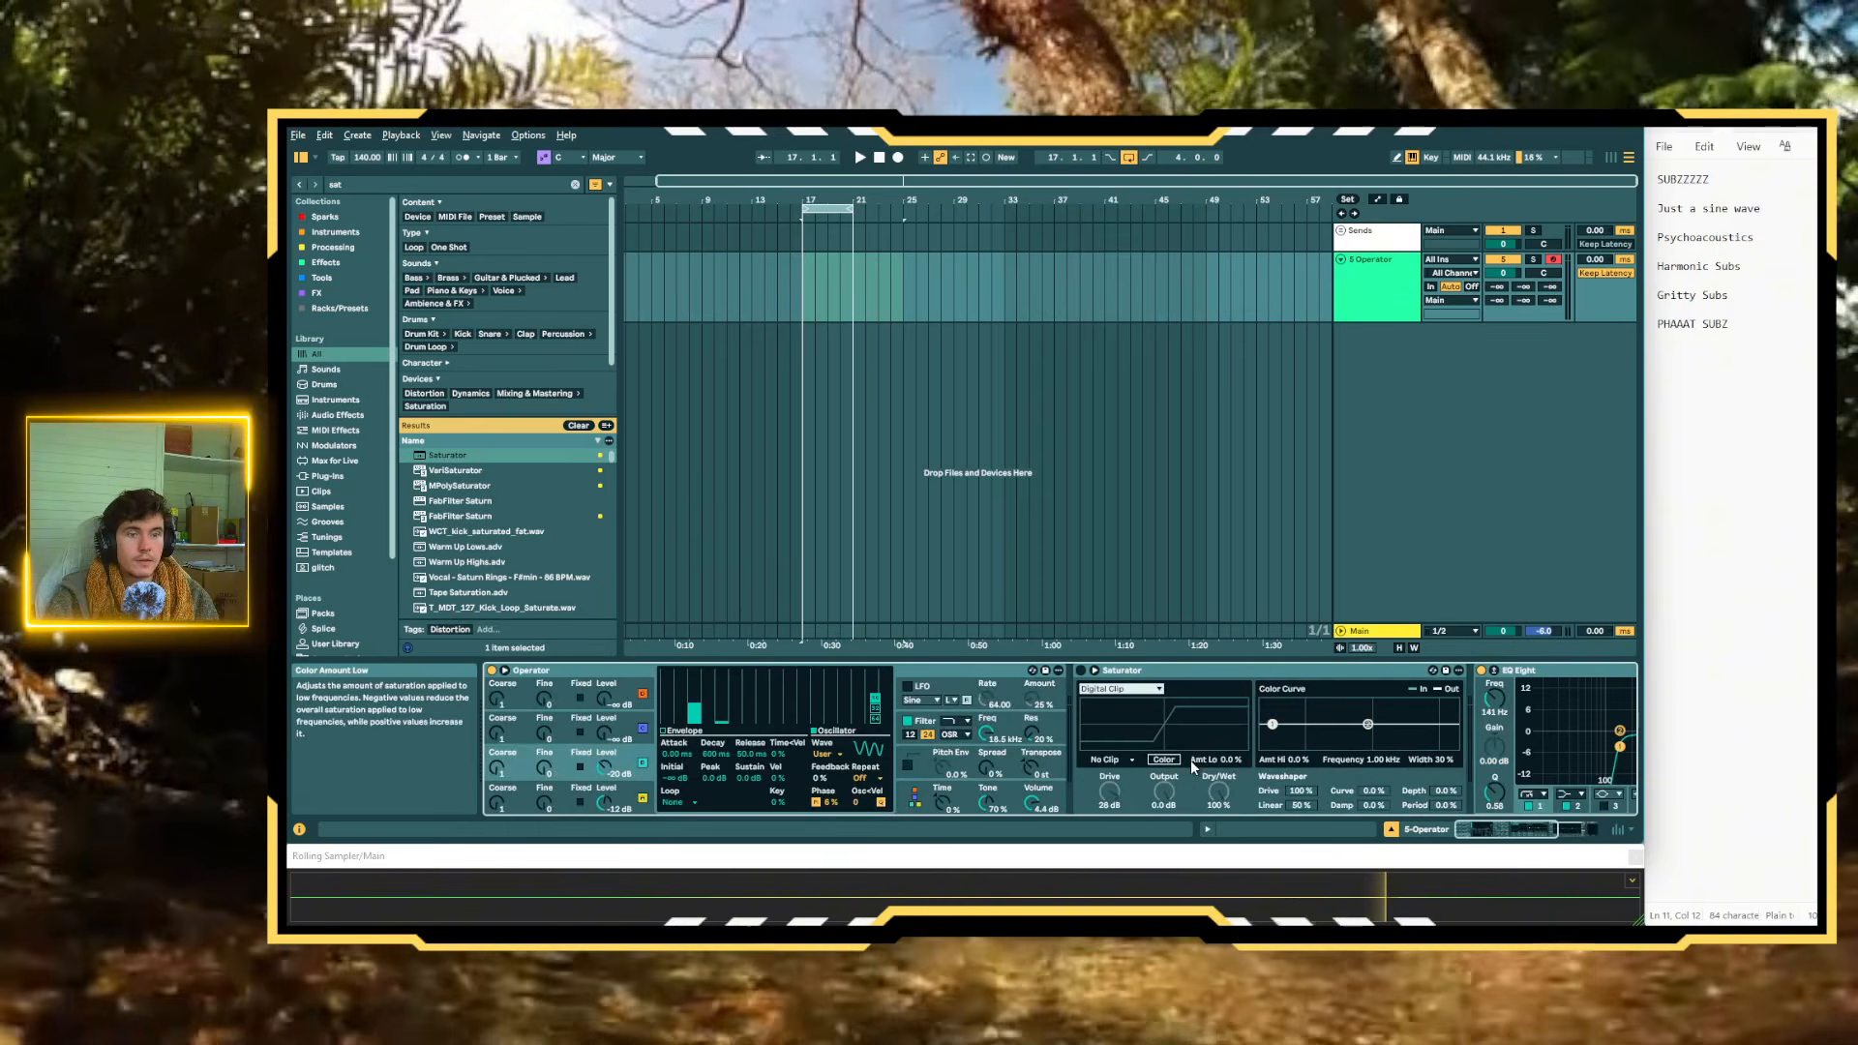
scroll(1155, 720, right, 3)
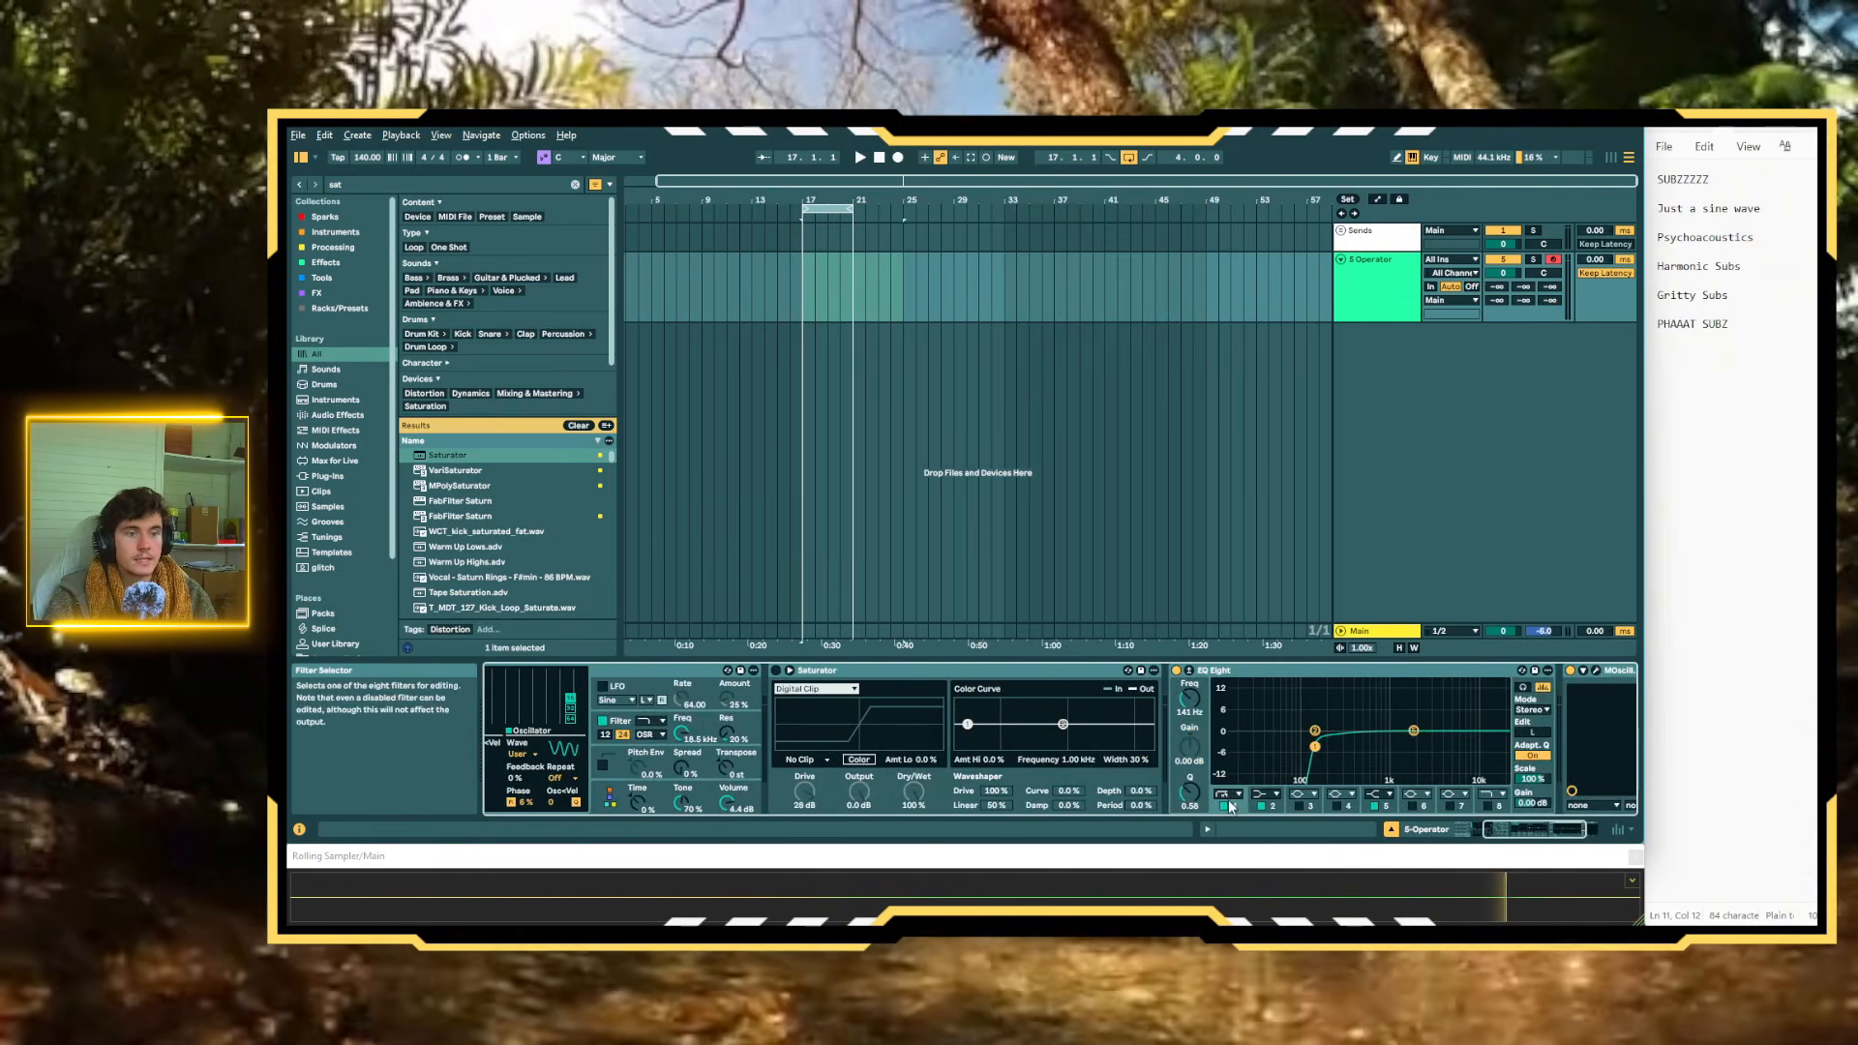
click(1223, 805)
Search for "ero", load the Erosion preset Wide and Dirty on the Operator track, and place it before MOscilloscope
key(ctrl+f)
text(ero)
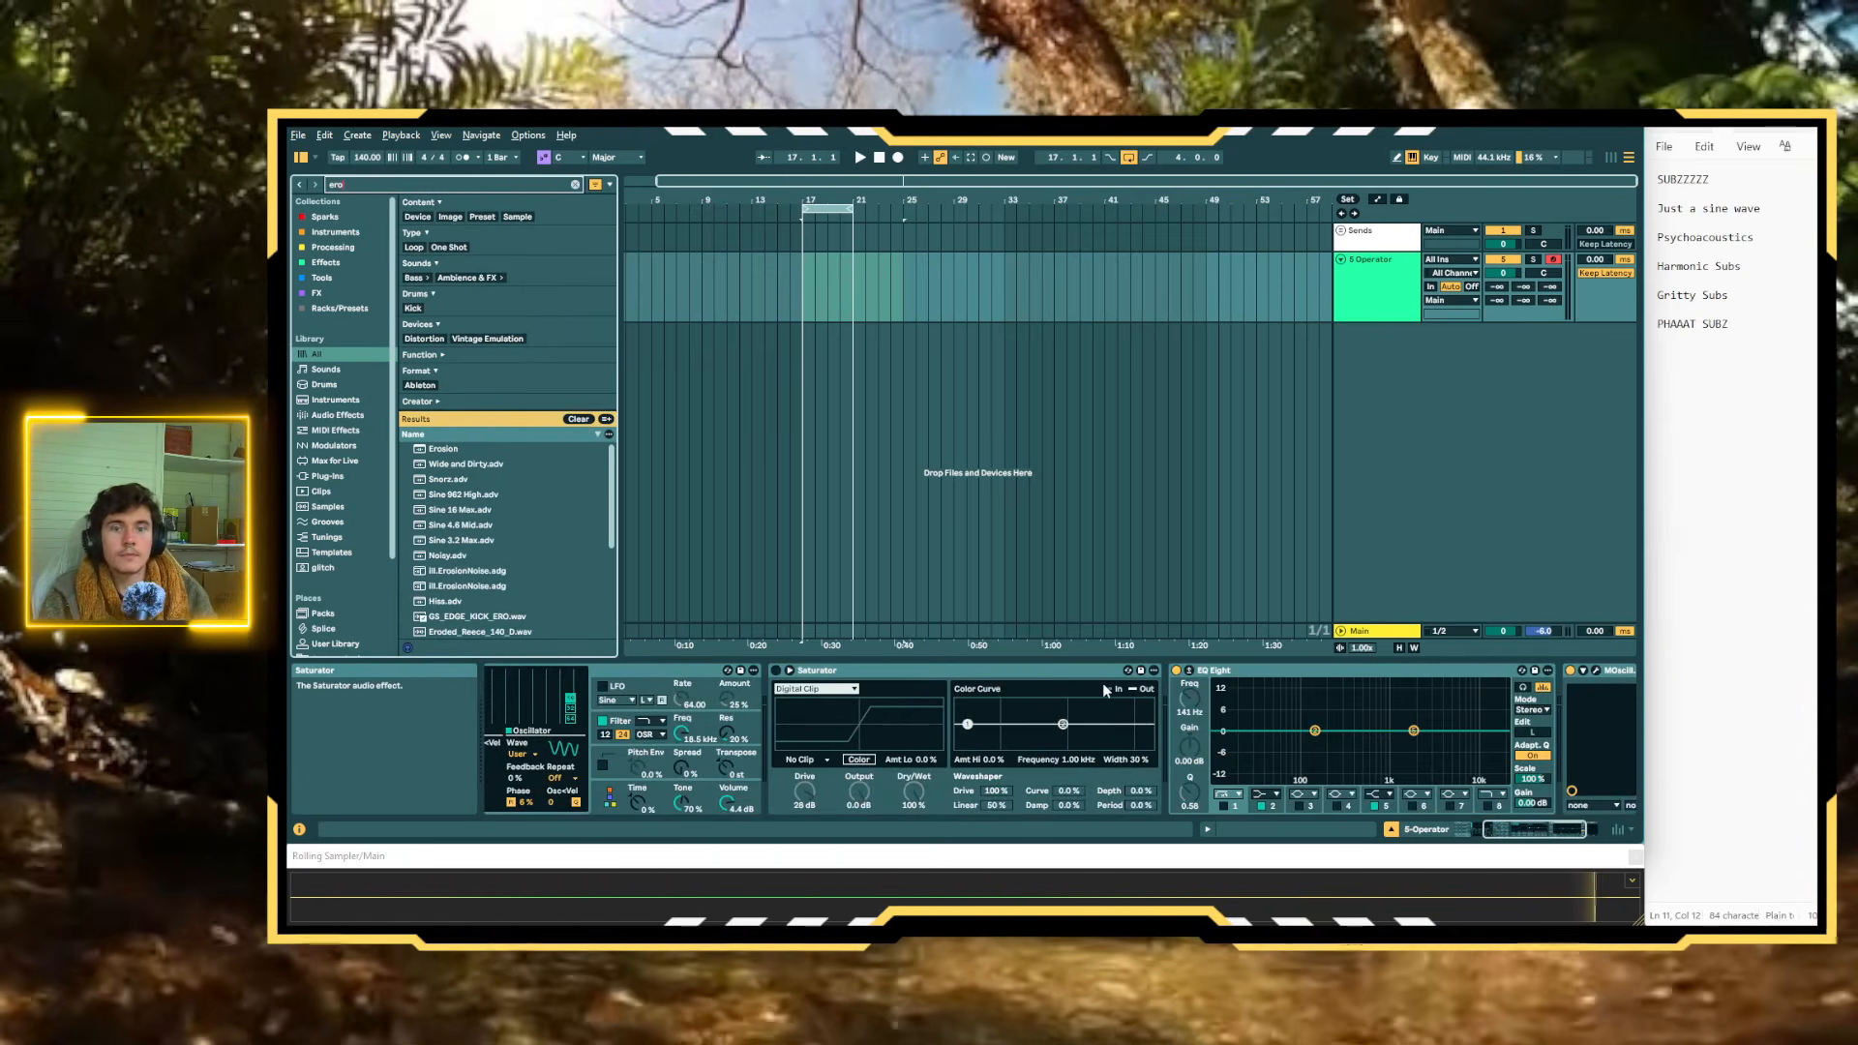
click(448, 450)
click(459, 465)
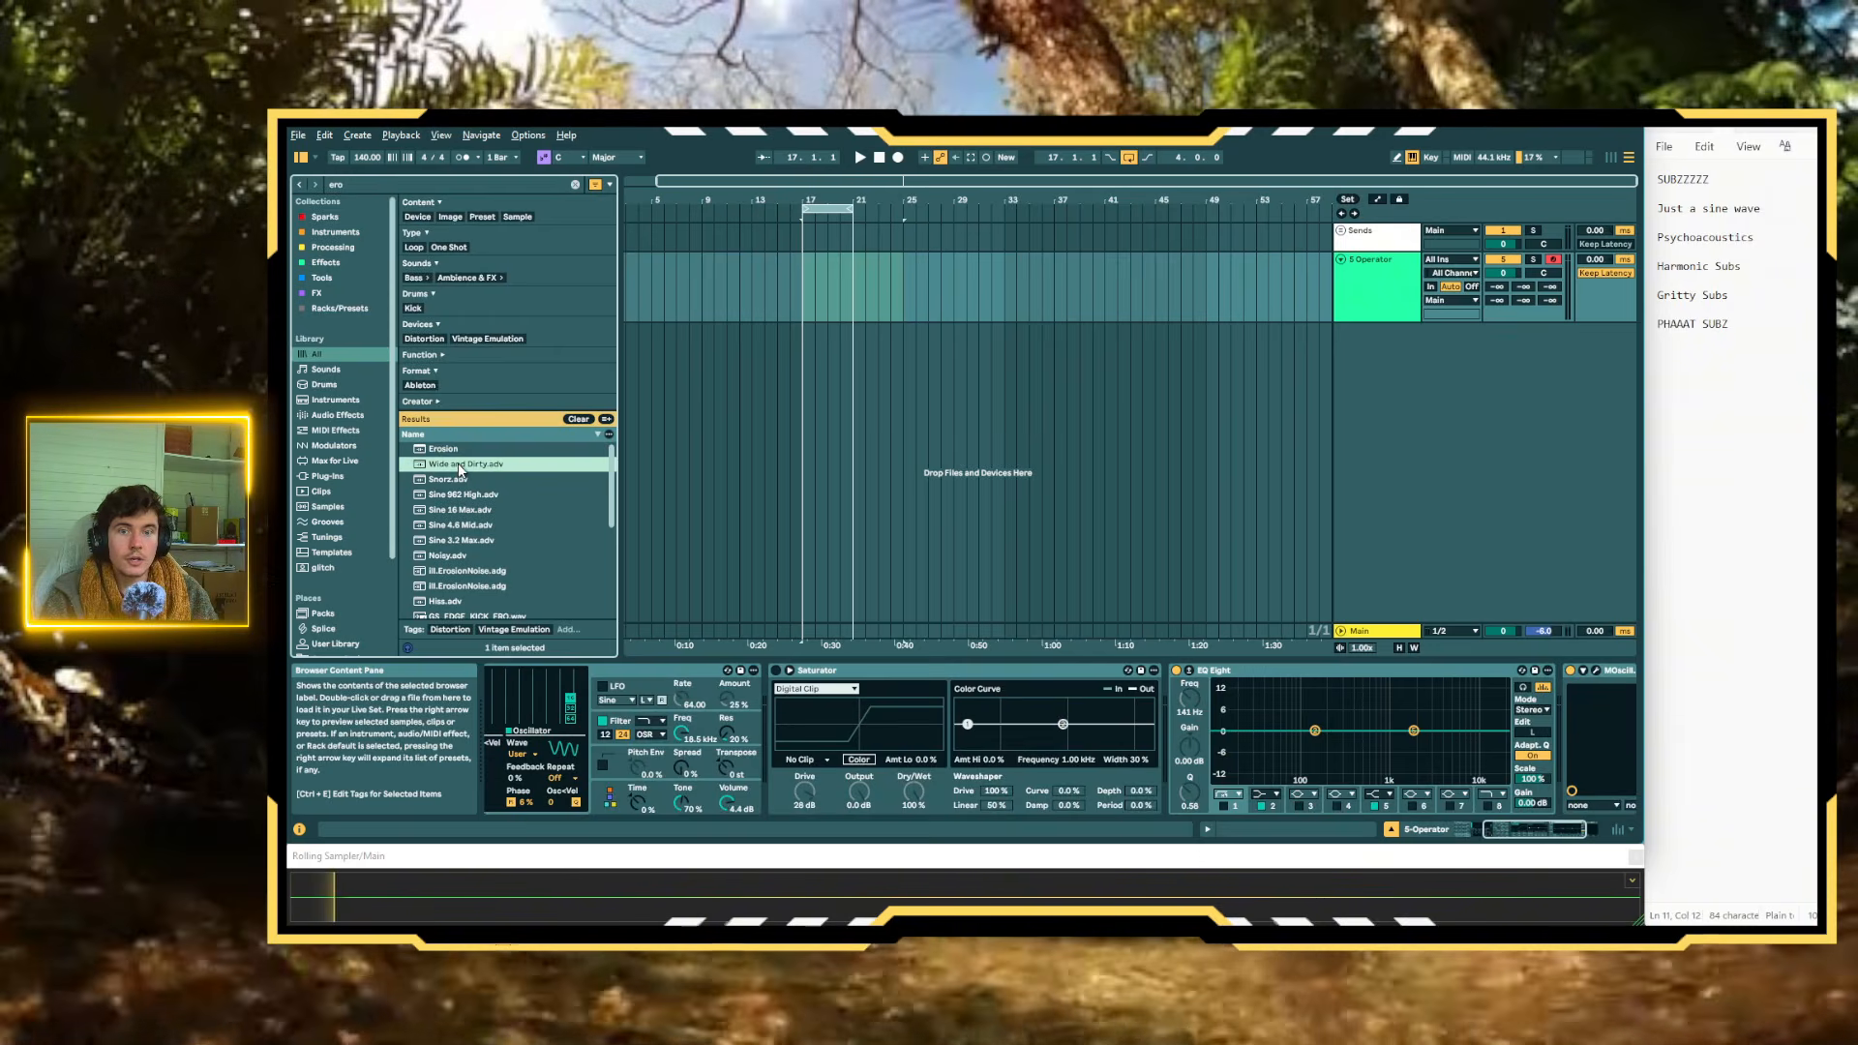
double_click(459, 466)
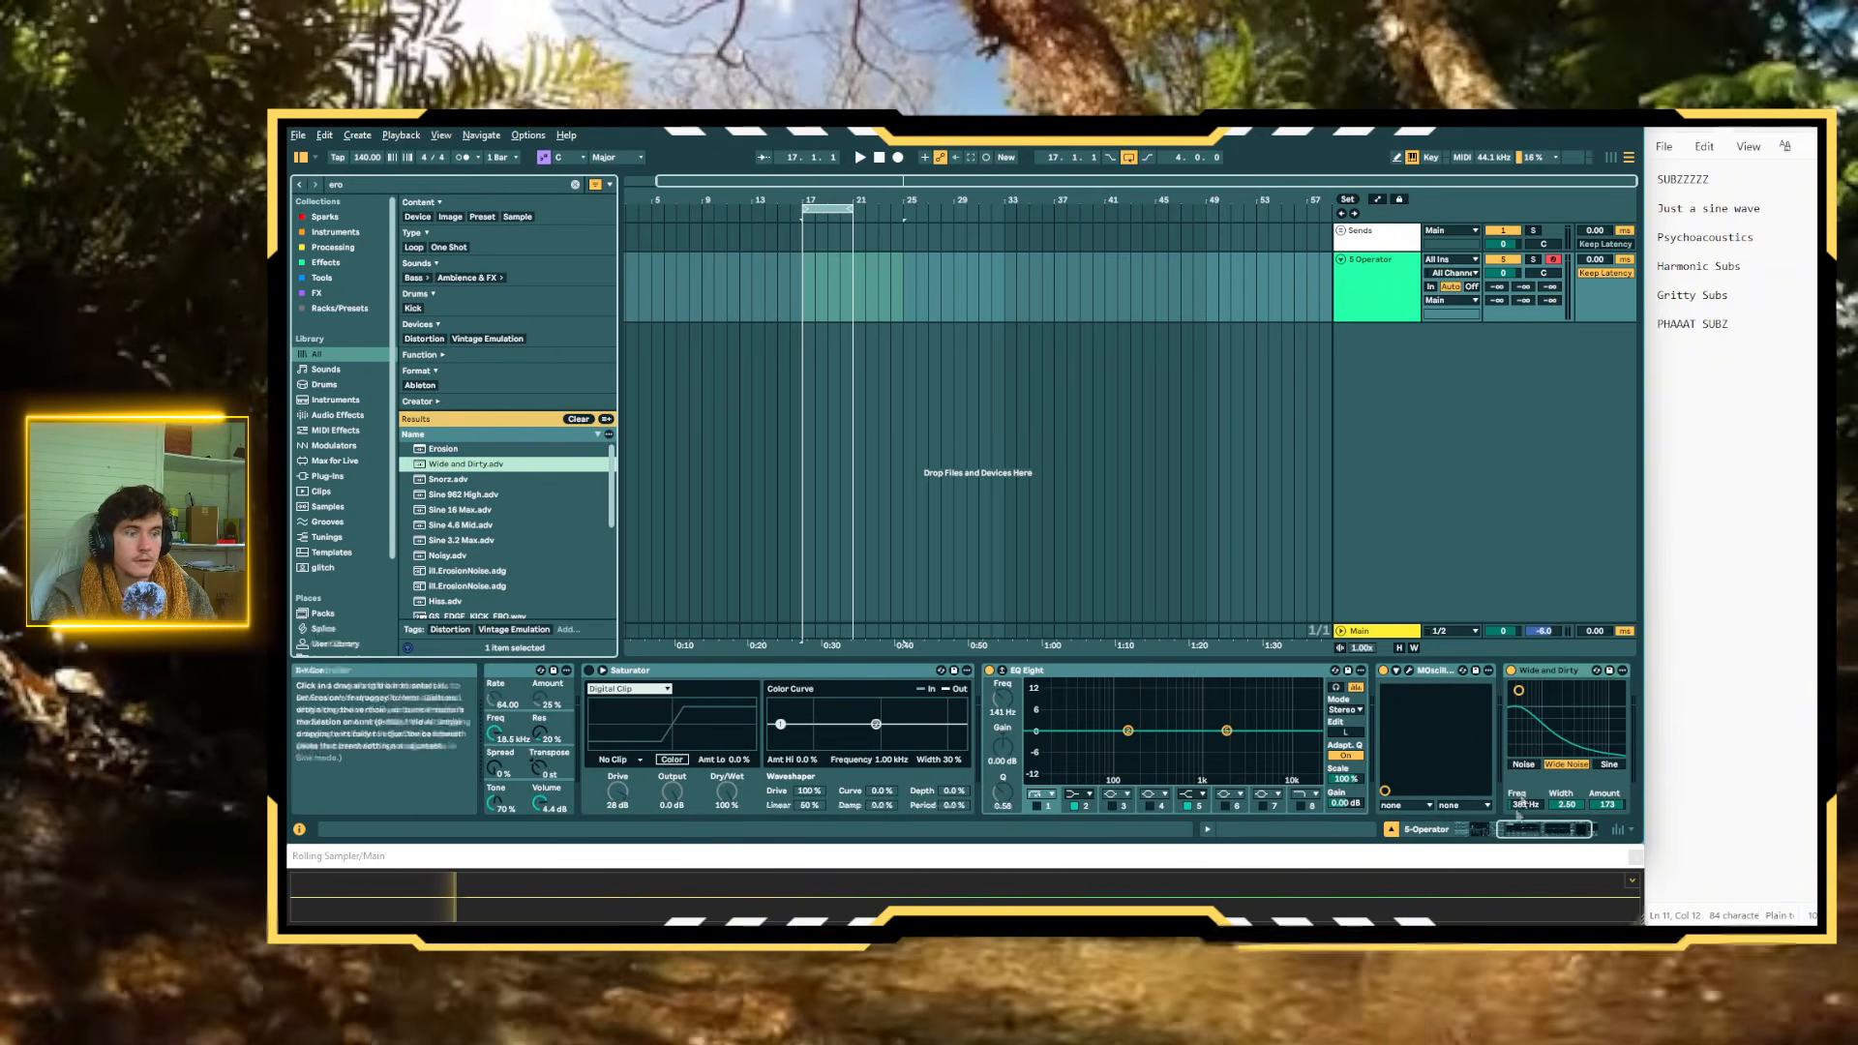
key(d)
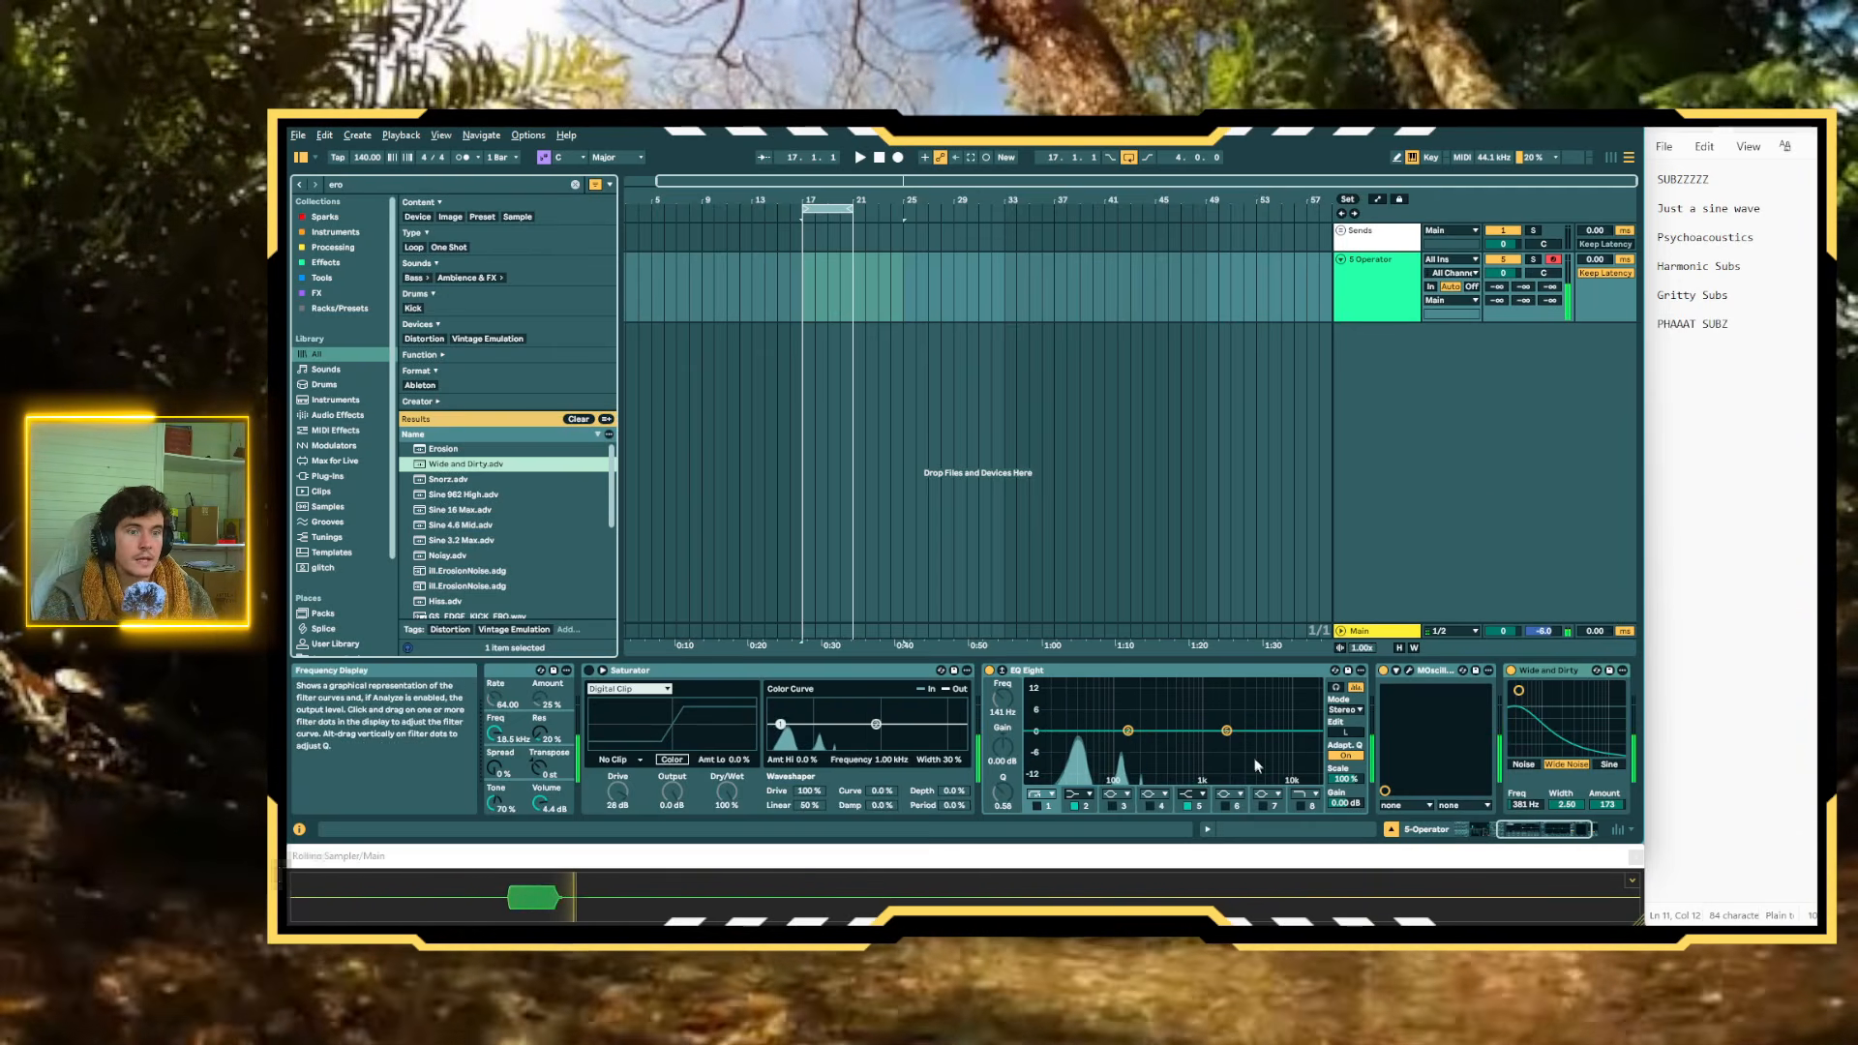
scroll(1256, 762, right, 2)
click(1352, 673)
drag(1577, 682, 1549, 682)
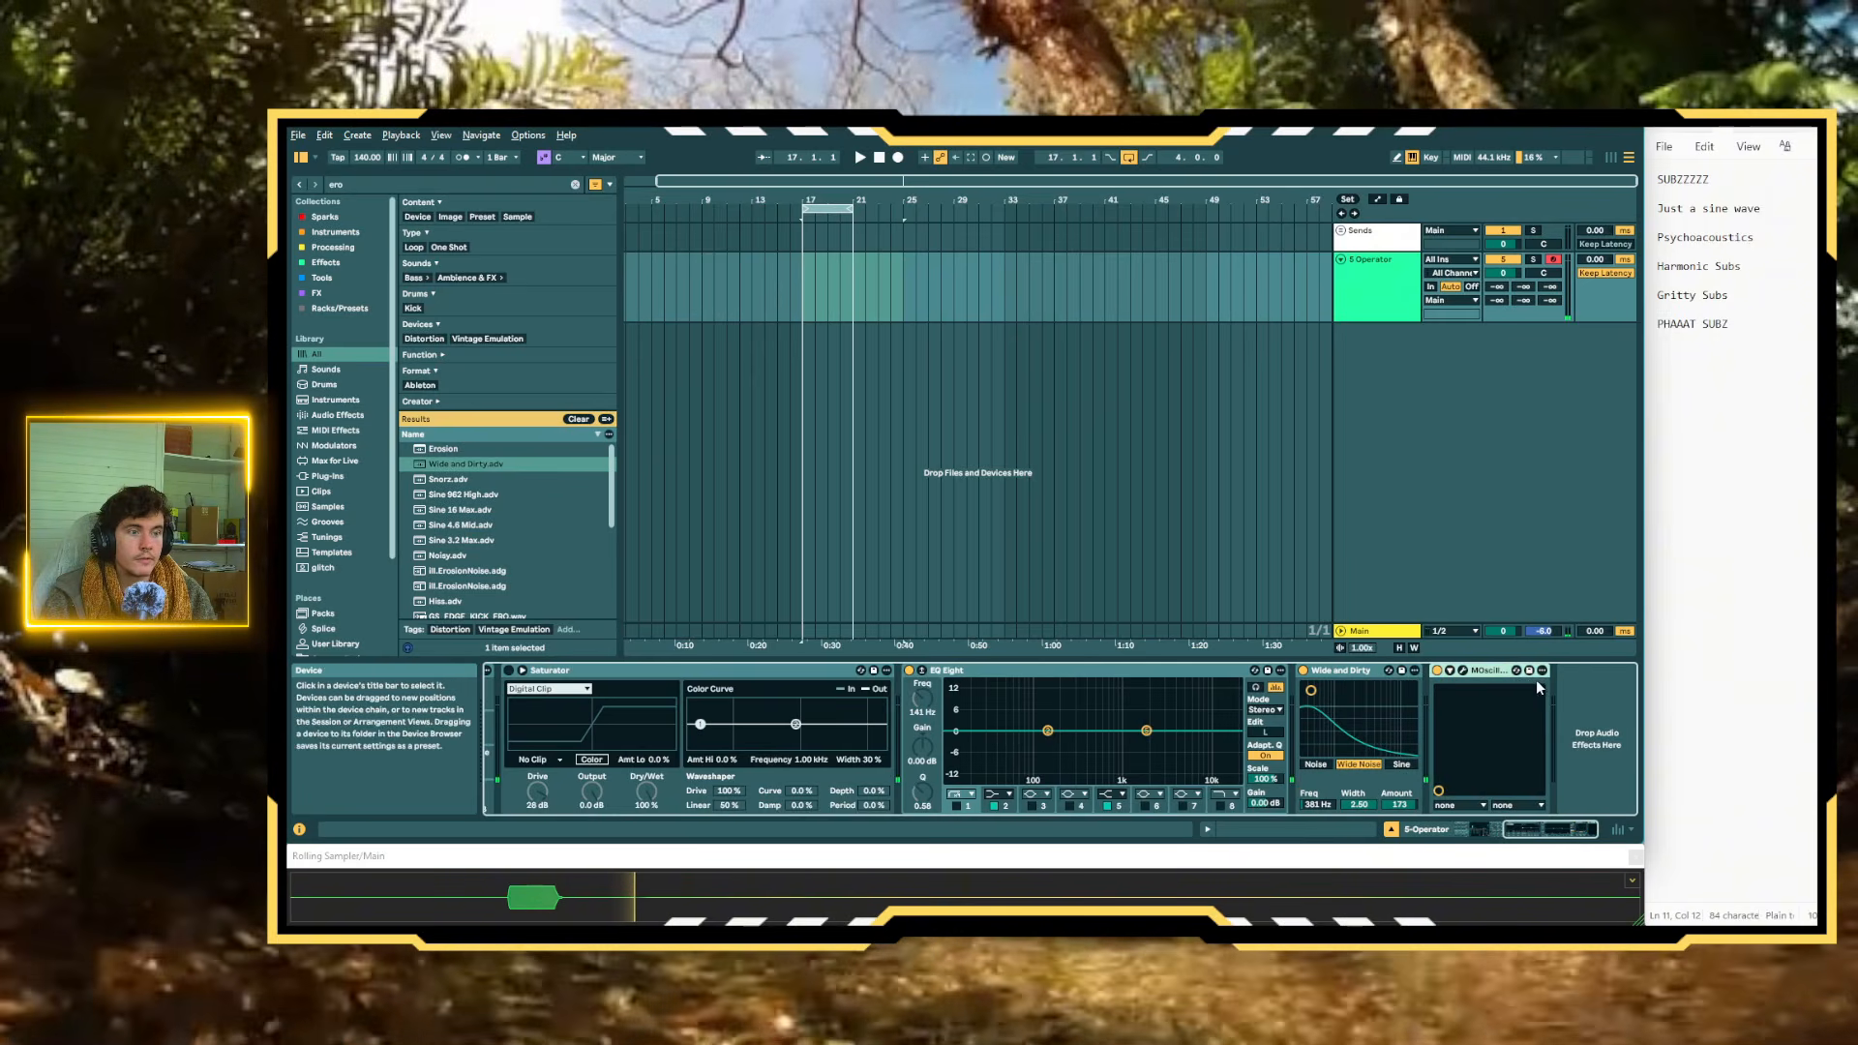
Reopen MOscilloscope and, while playing test notes, set Wide and Dirty to about 4.6 kHz with an amount of 146
click(1463, 670)
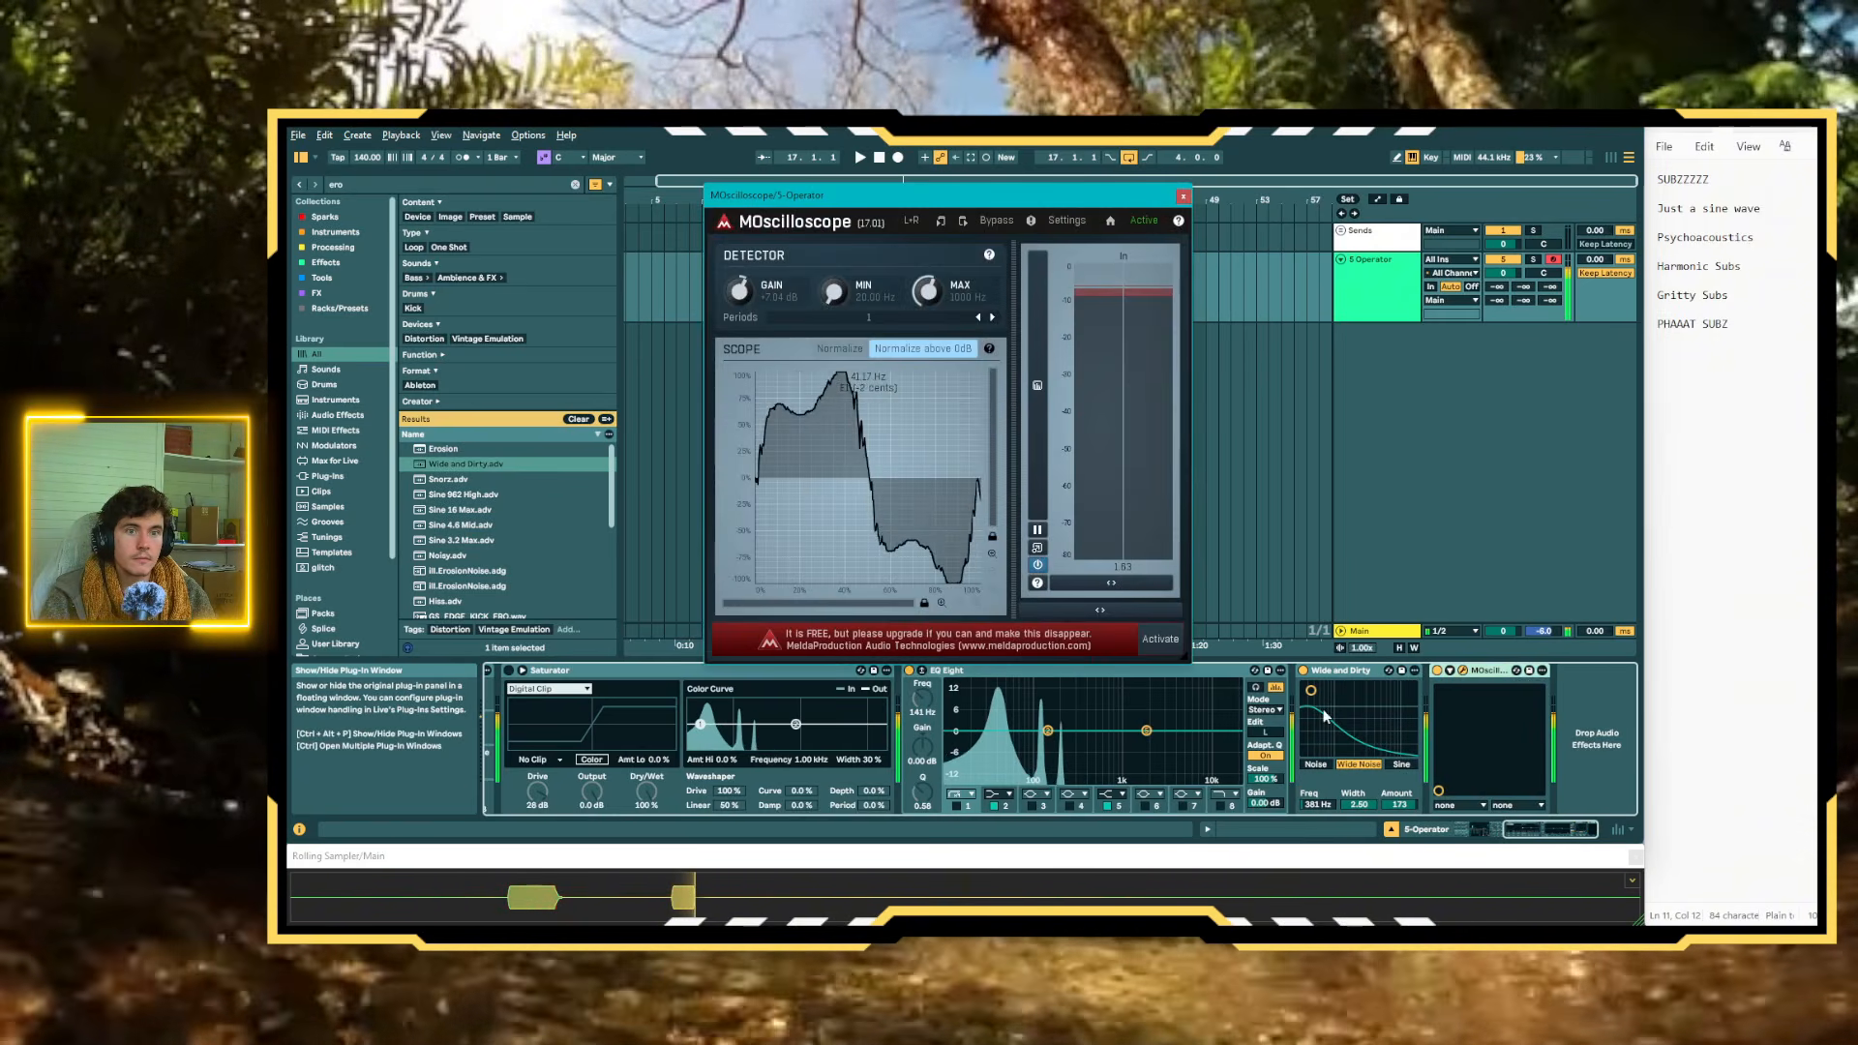
key(a)
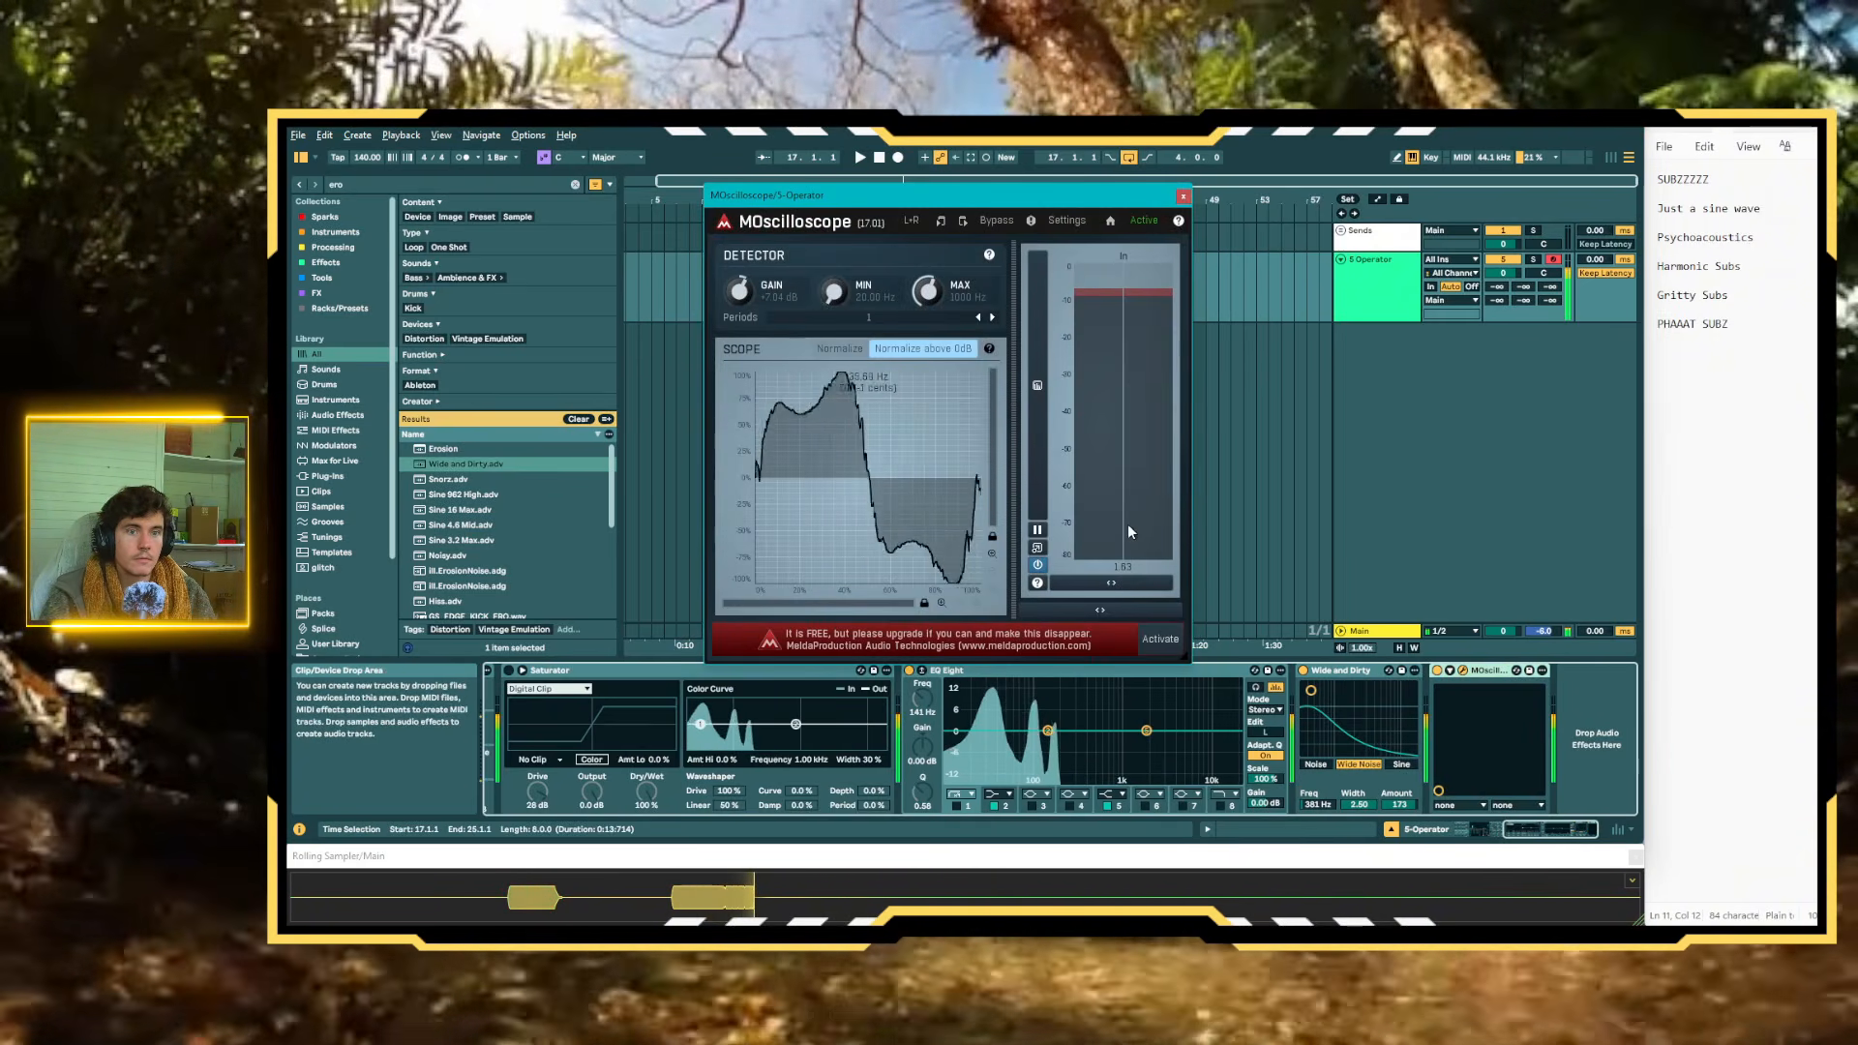
drag(1310, 689, 1376, 694)
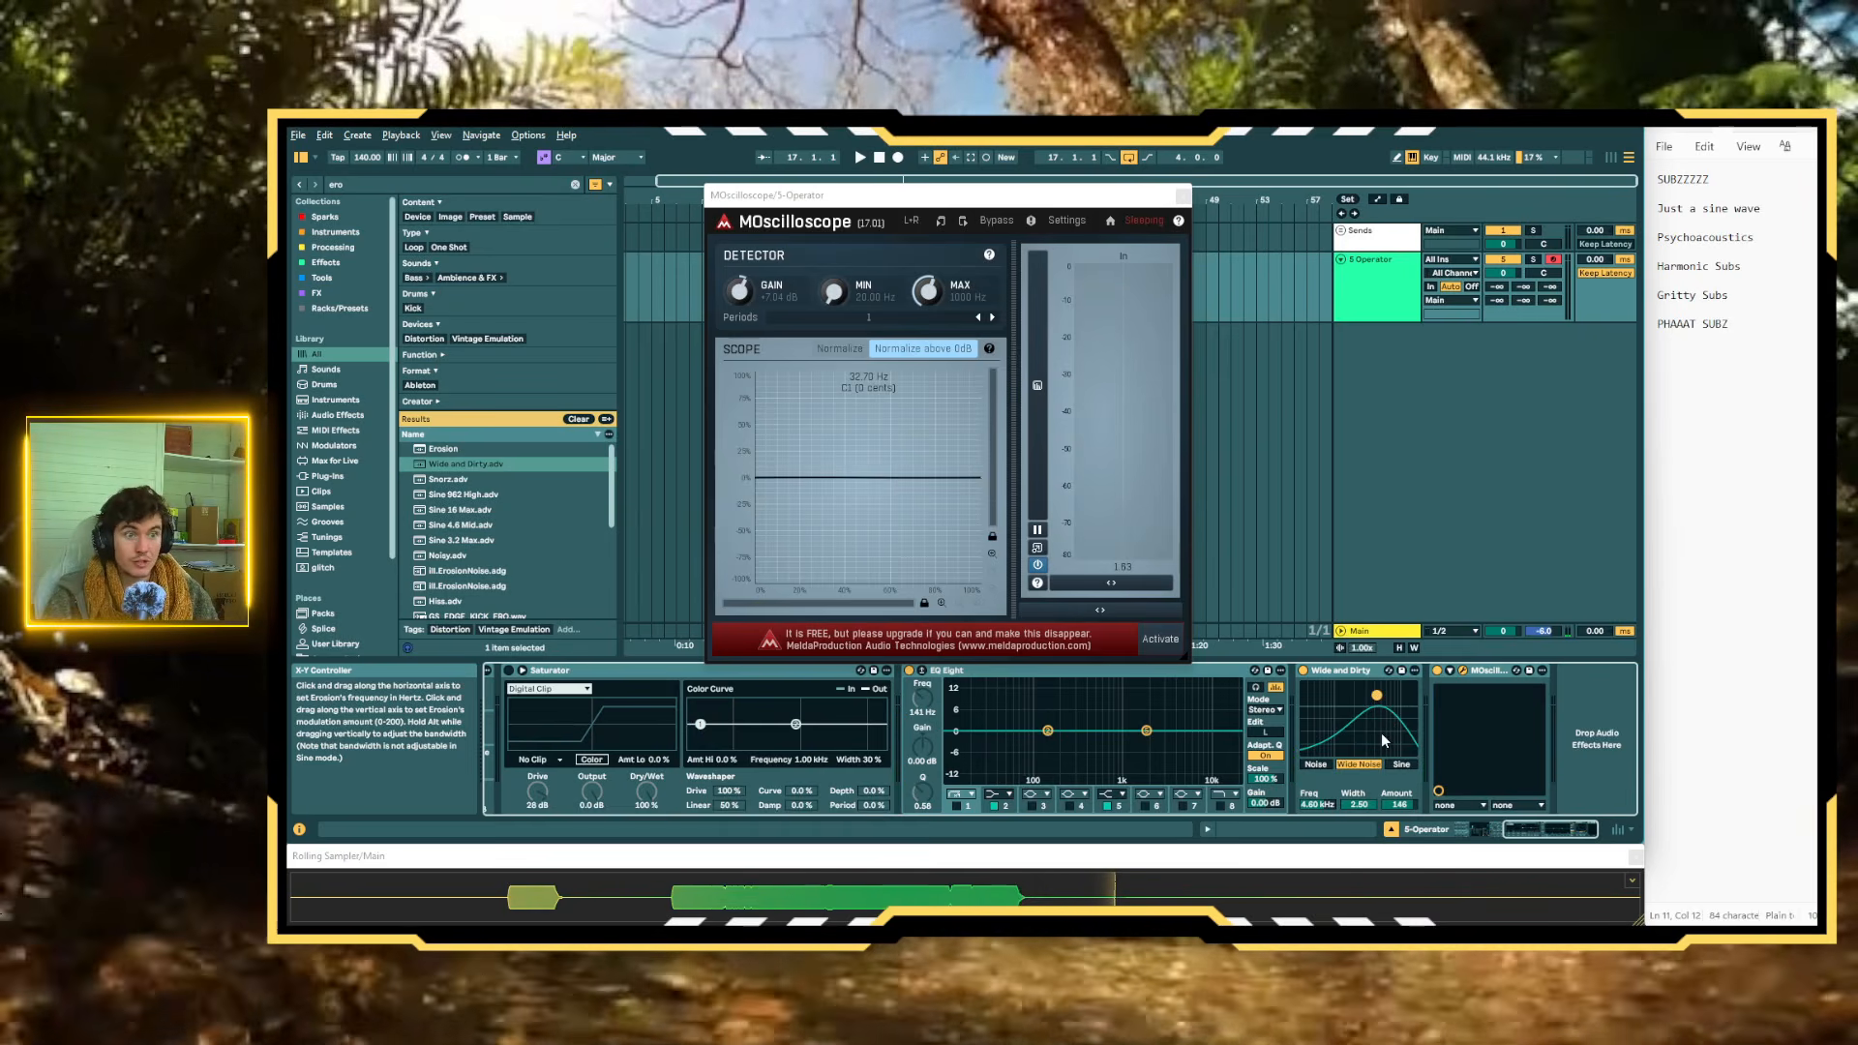
Load Overdrive between Wide and Dirty and MOscilloscope with its frequency at 7.07 kHz, and move Wide and Dirty's frequency to 10.7 kHz
key(ctrl+f)
text(over)
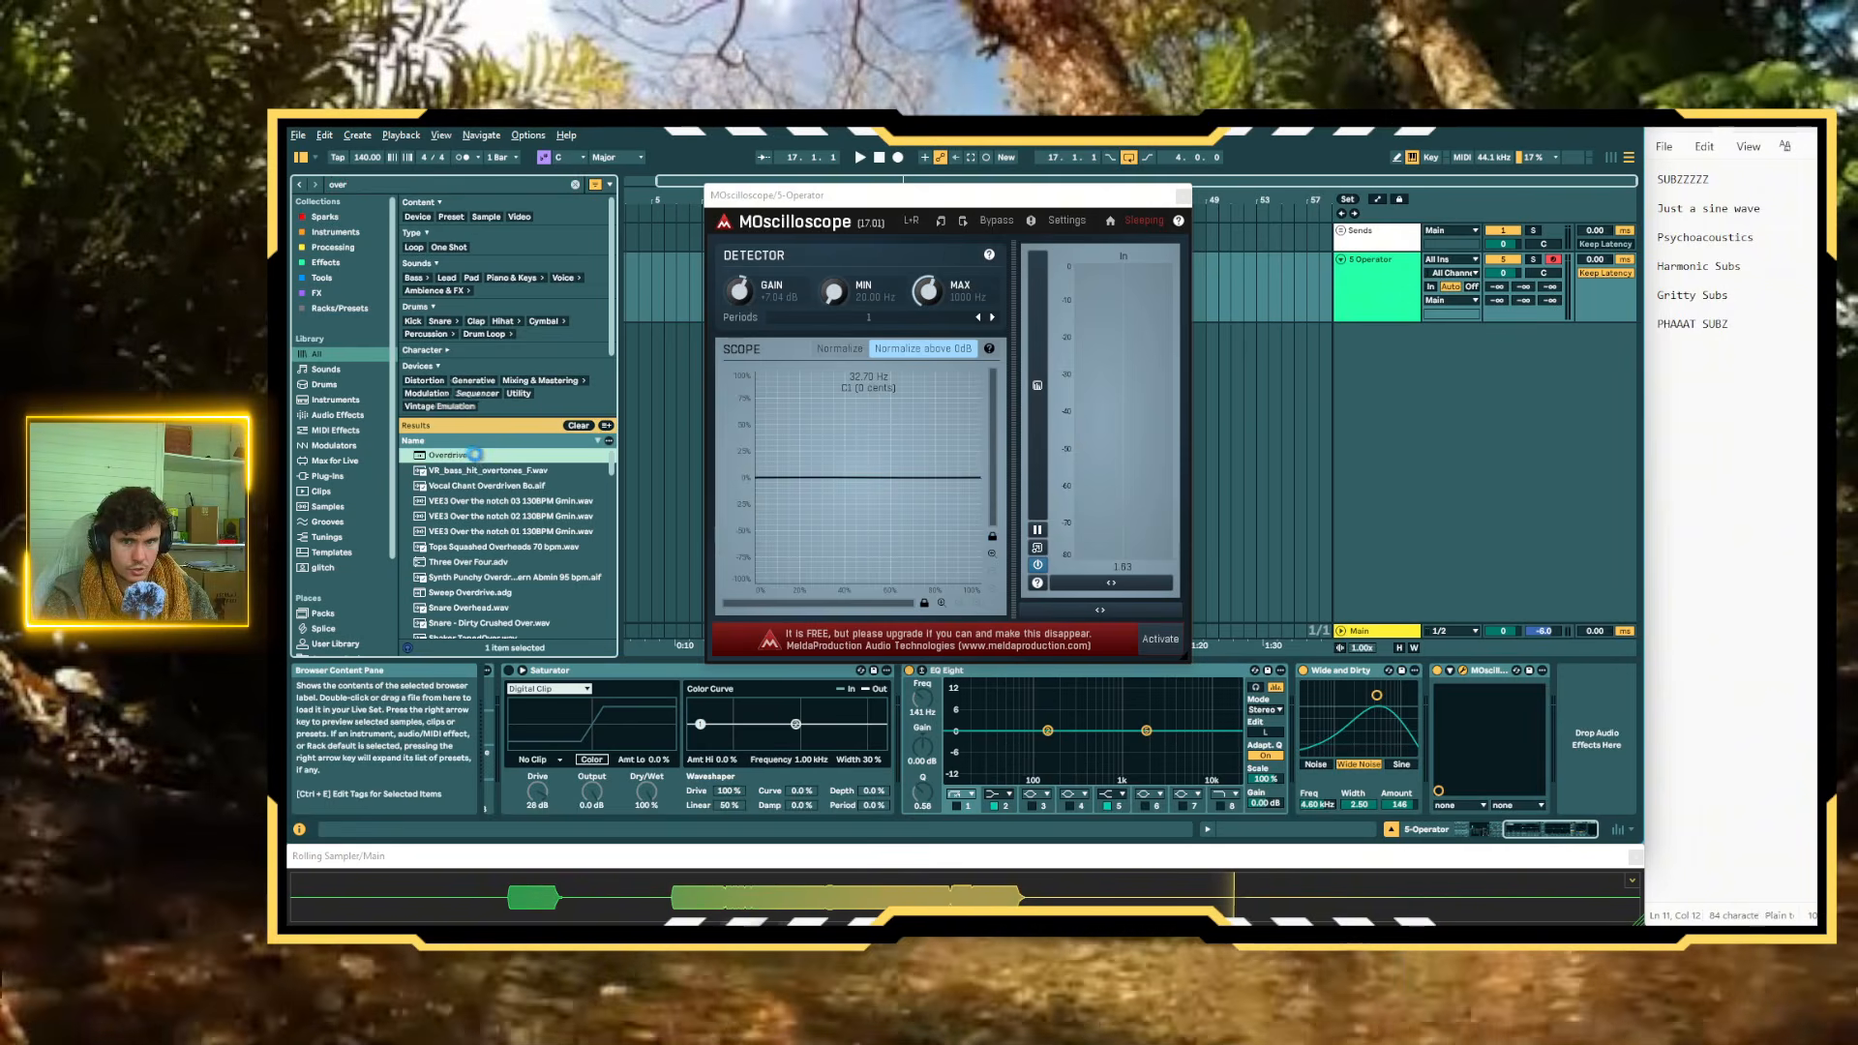
double_click(483, 454)
drag(1352, 692, 1375, 750)
click(1384, 671)
click(1279, 671)
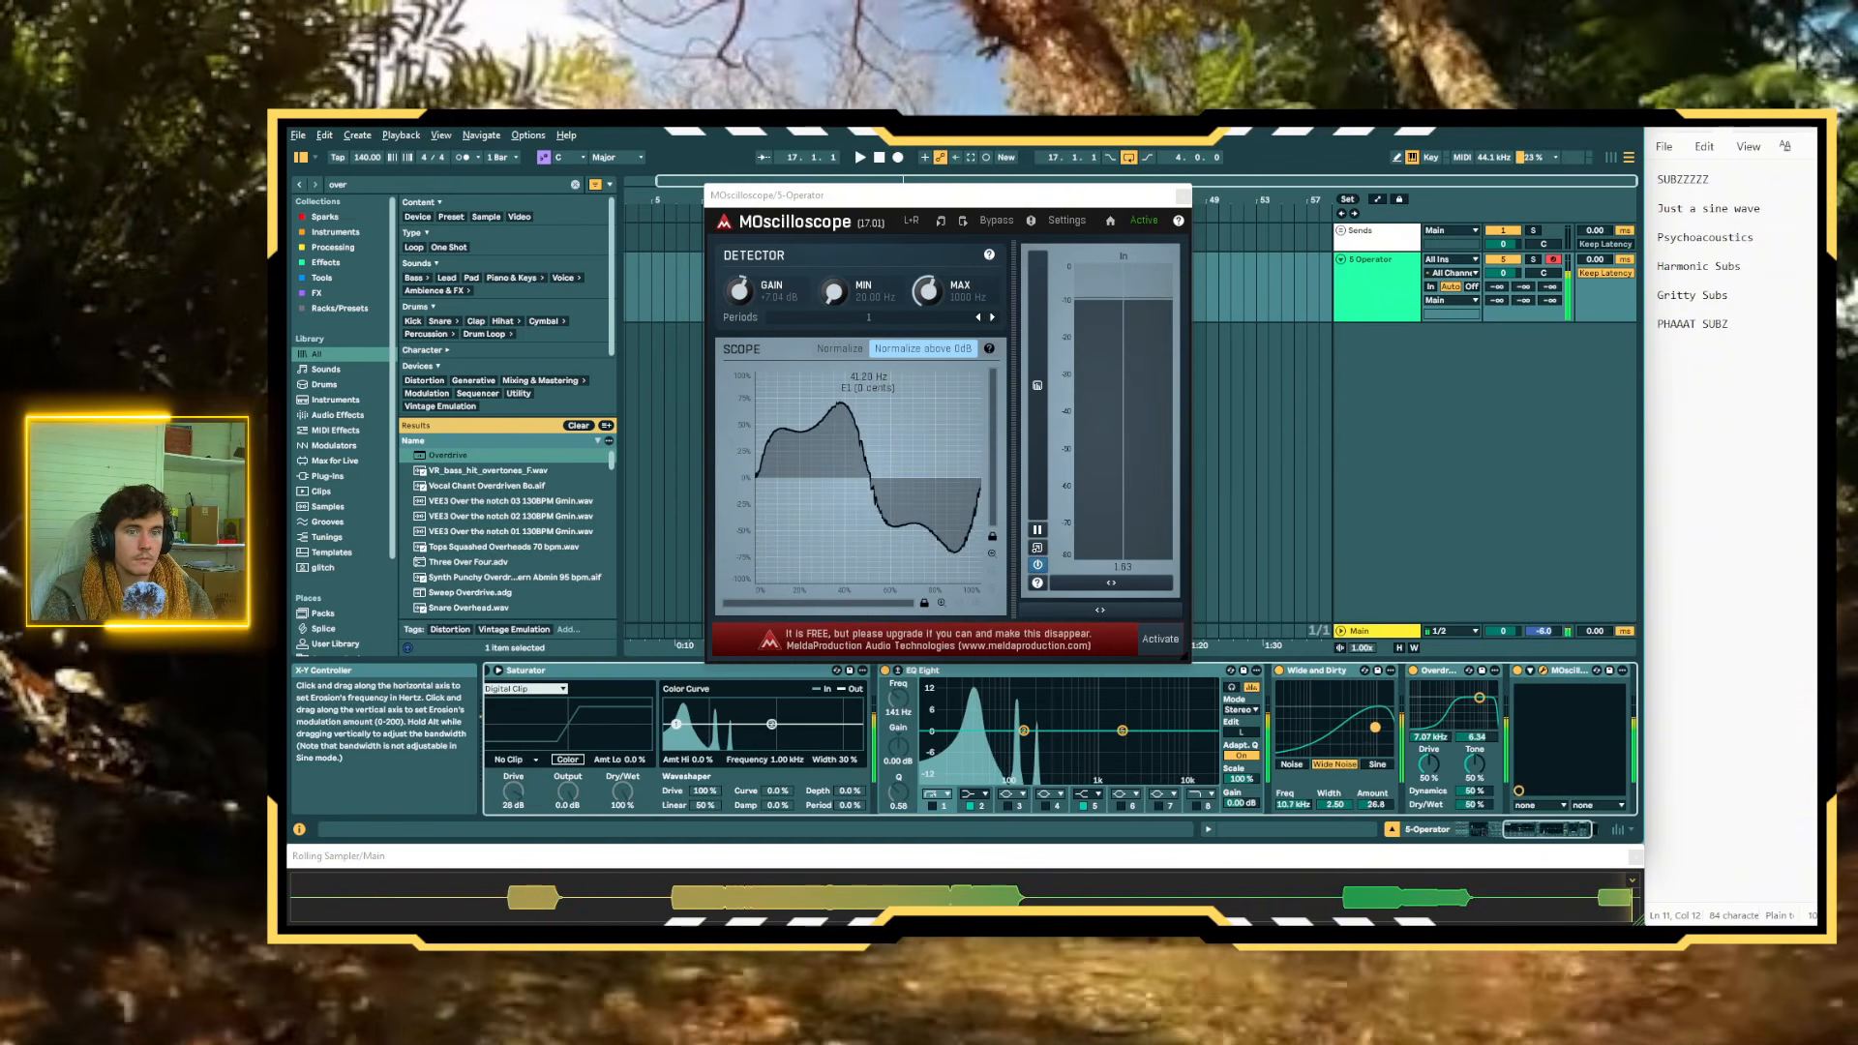
Compare the sound with and without Overdrive, and deactivate both Wide and Dirty and Overdrive
click(1413, 671)
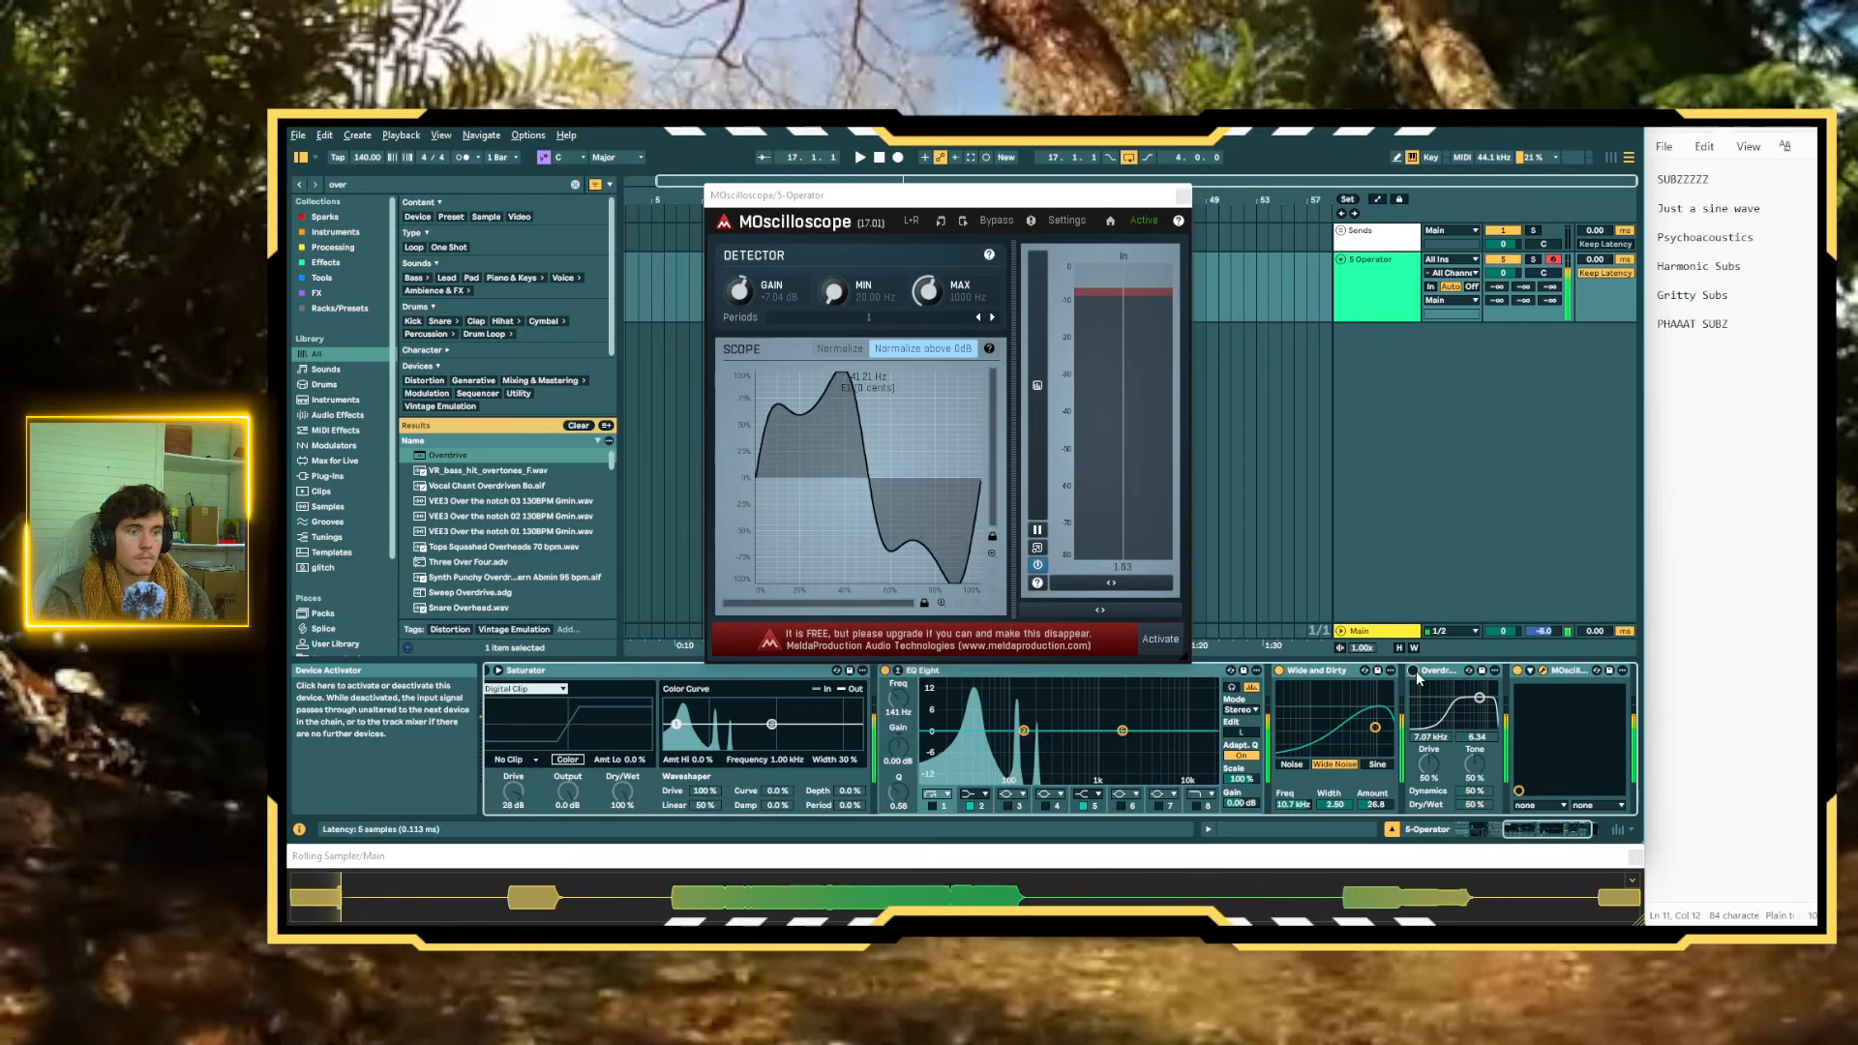
click(1415, 671)
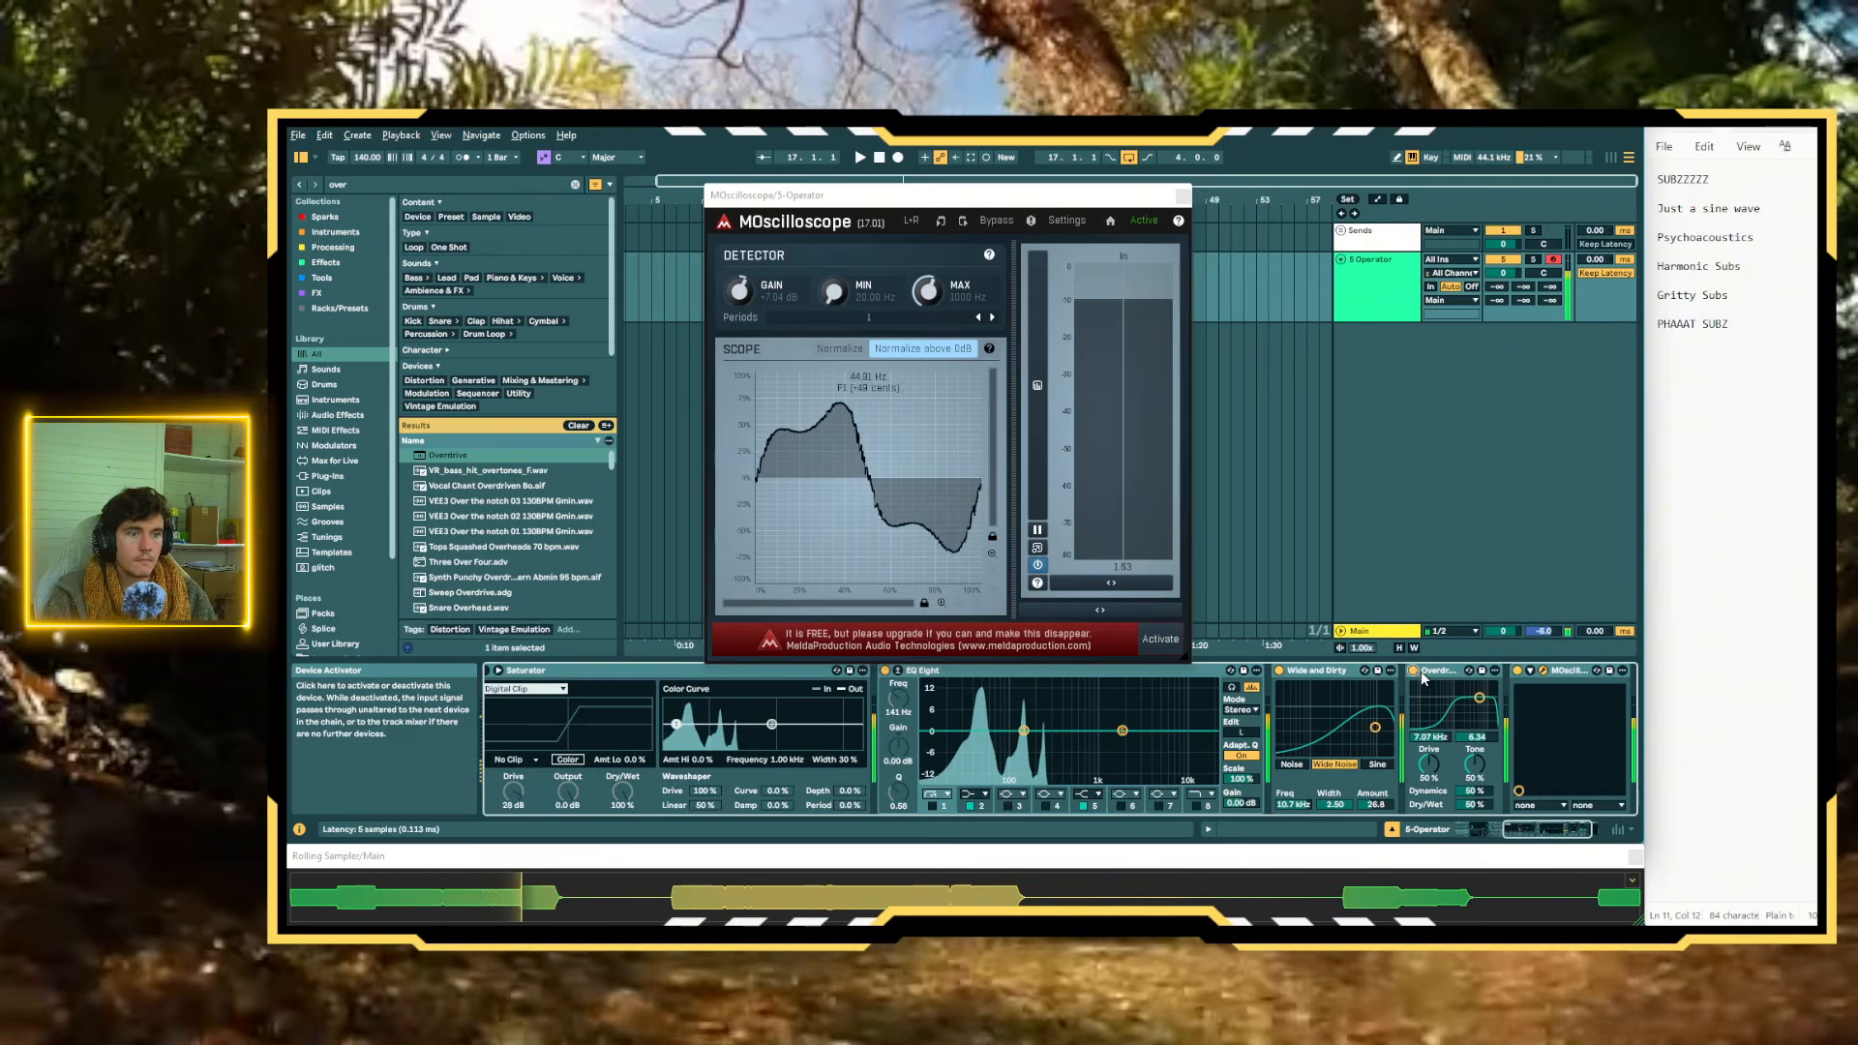
shift+click(1315, 672)
key(0)
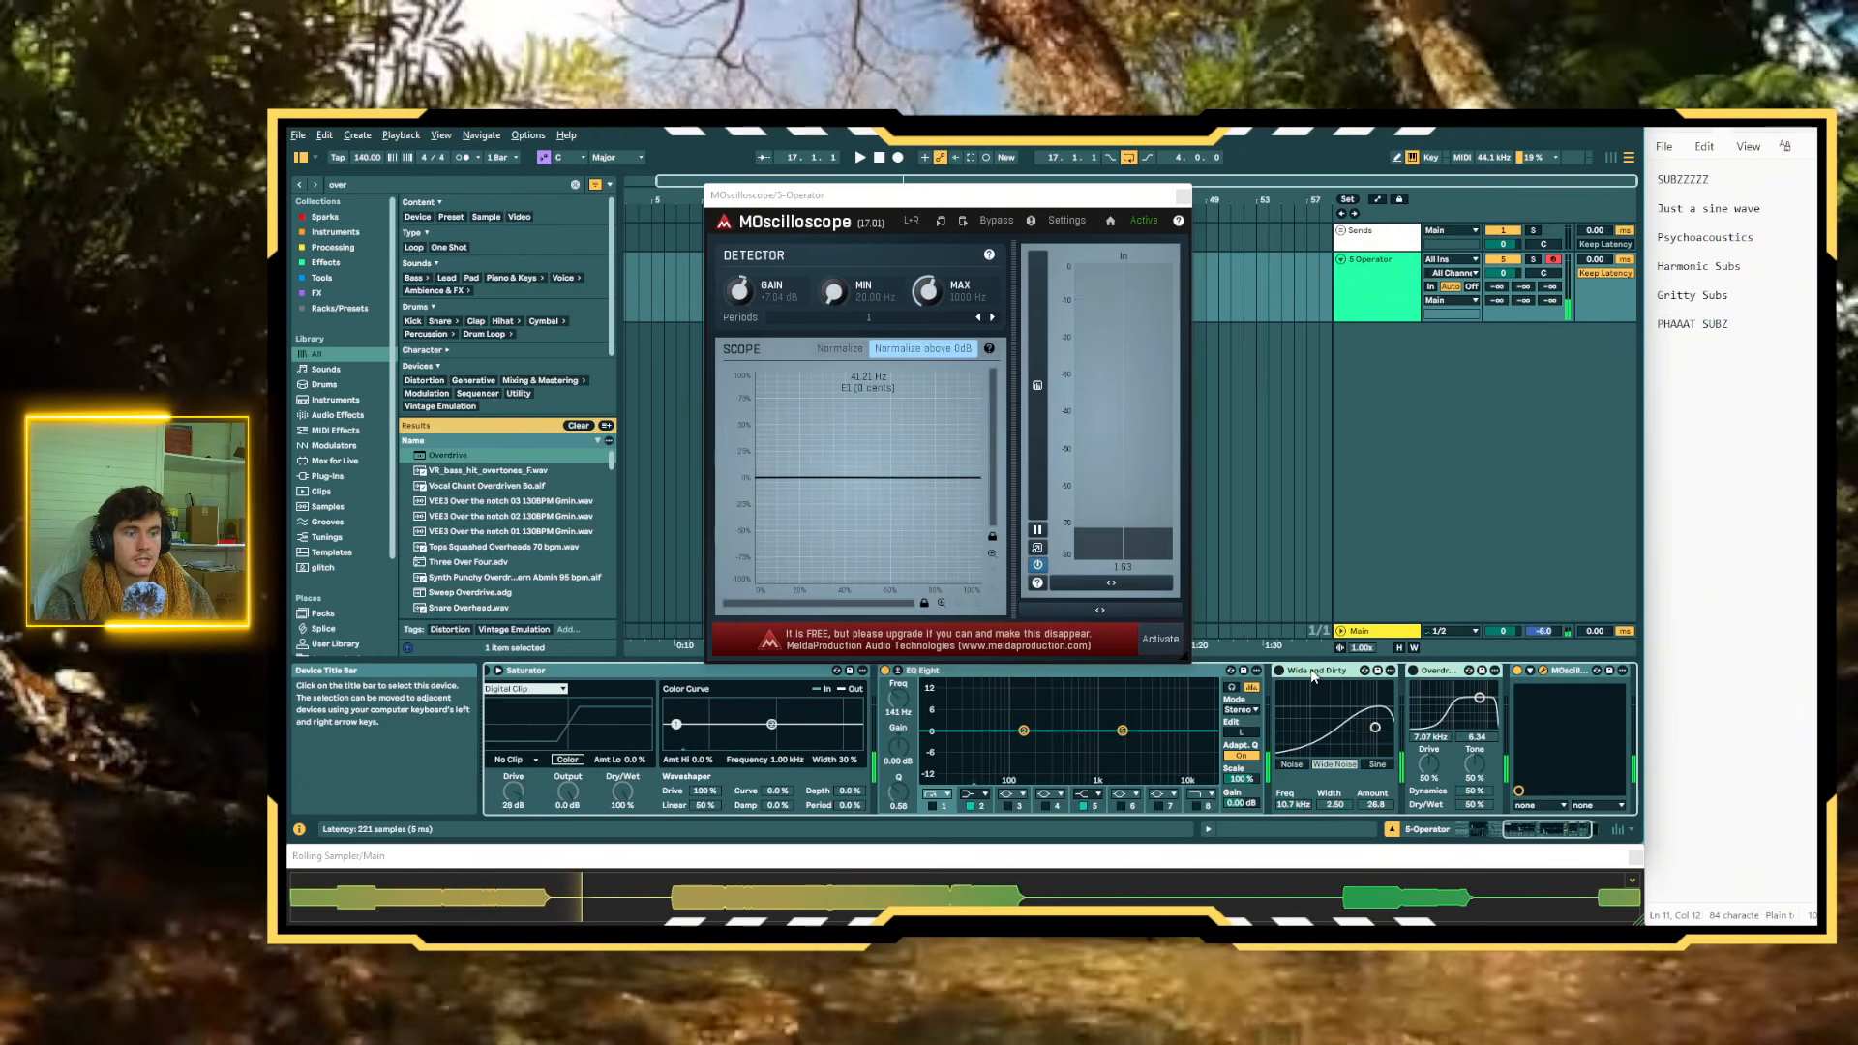
Search for "amp" and add the Amp device to the end of the Operator track's chain
key(ctrl+f)
text(amp)
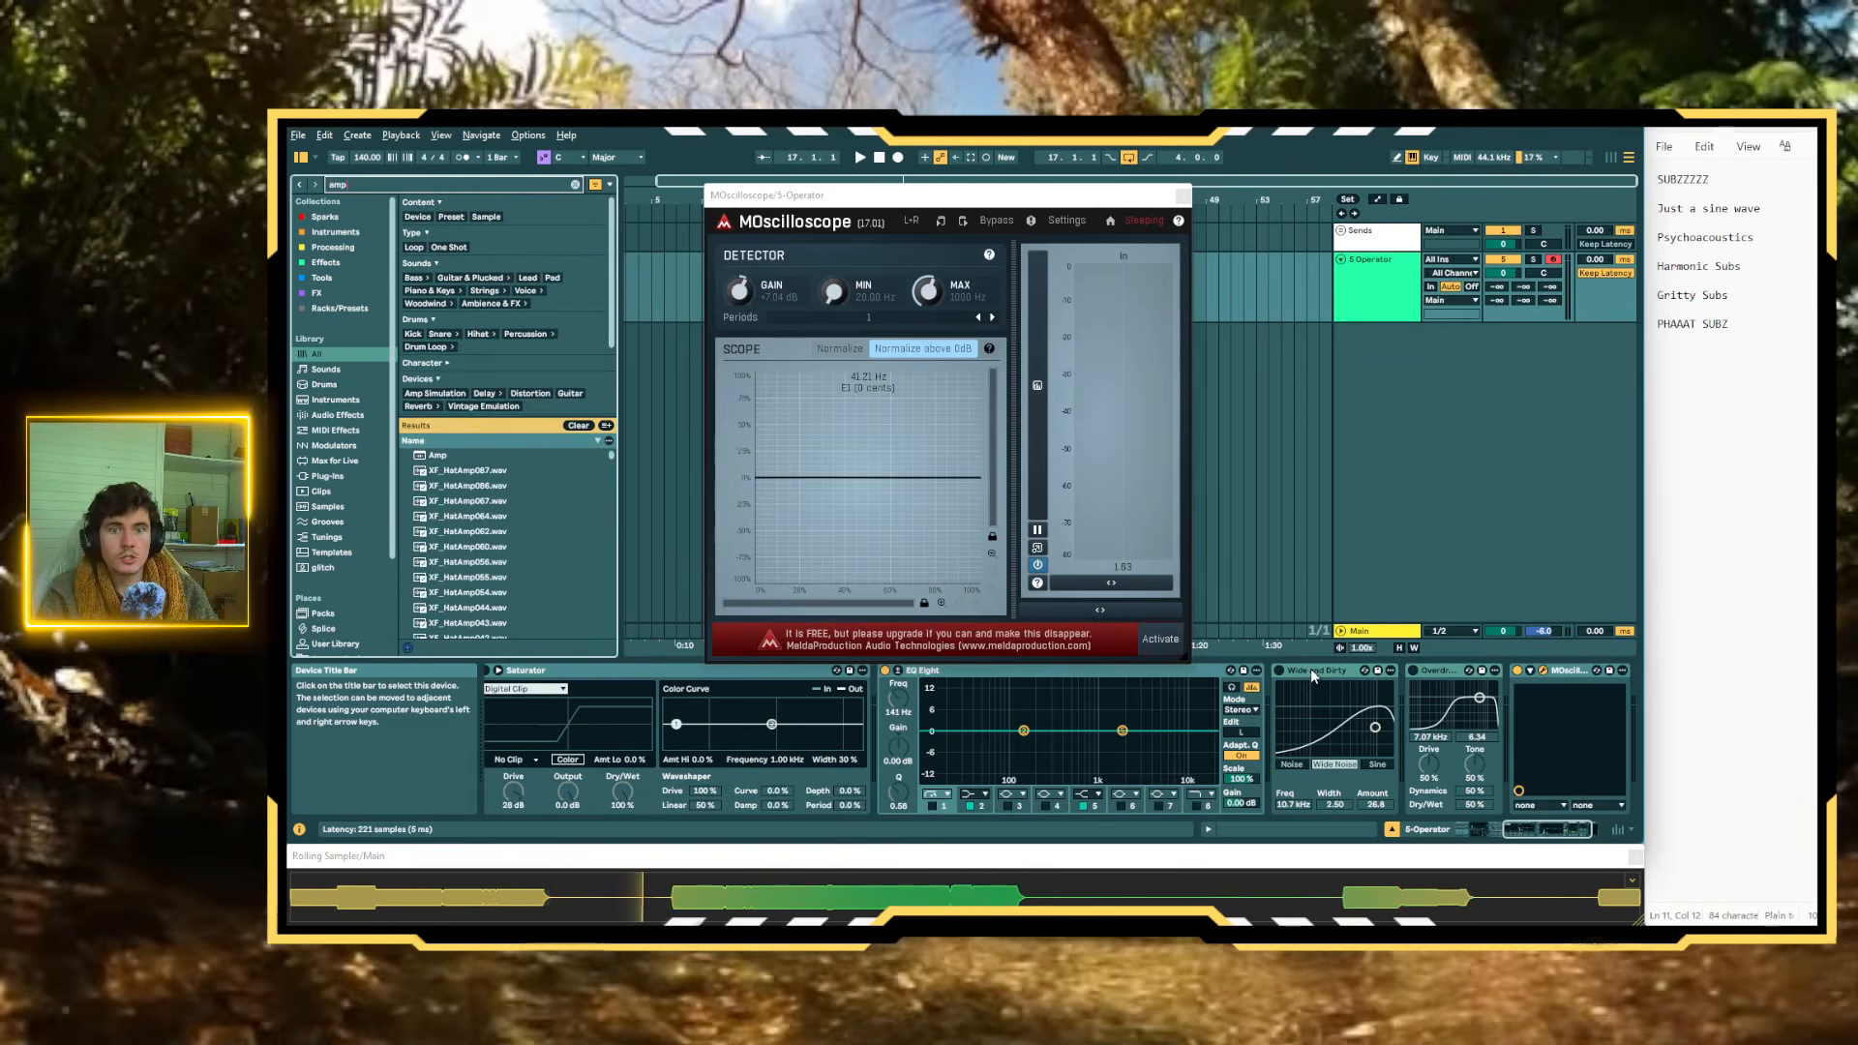
key(Down)
key(Return)
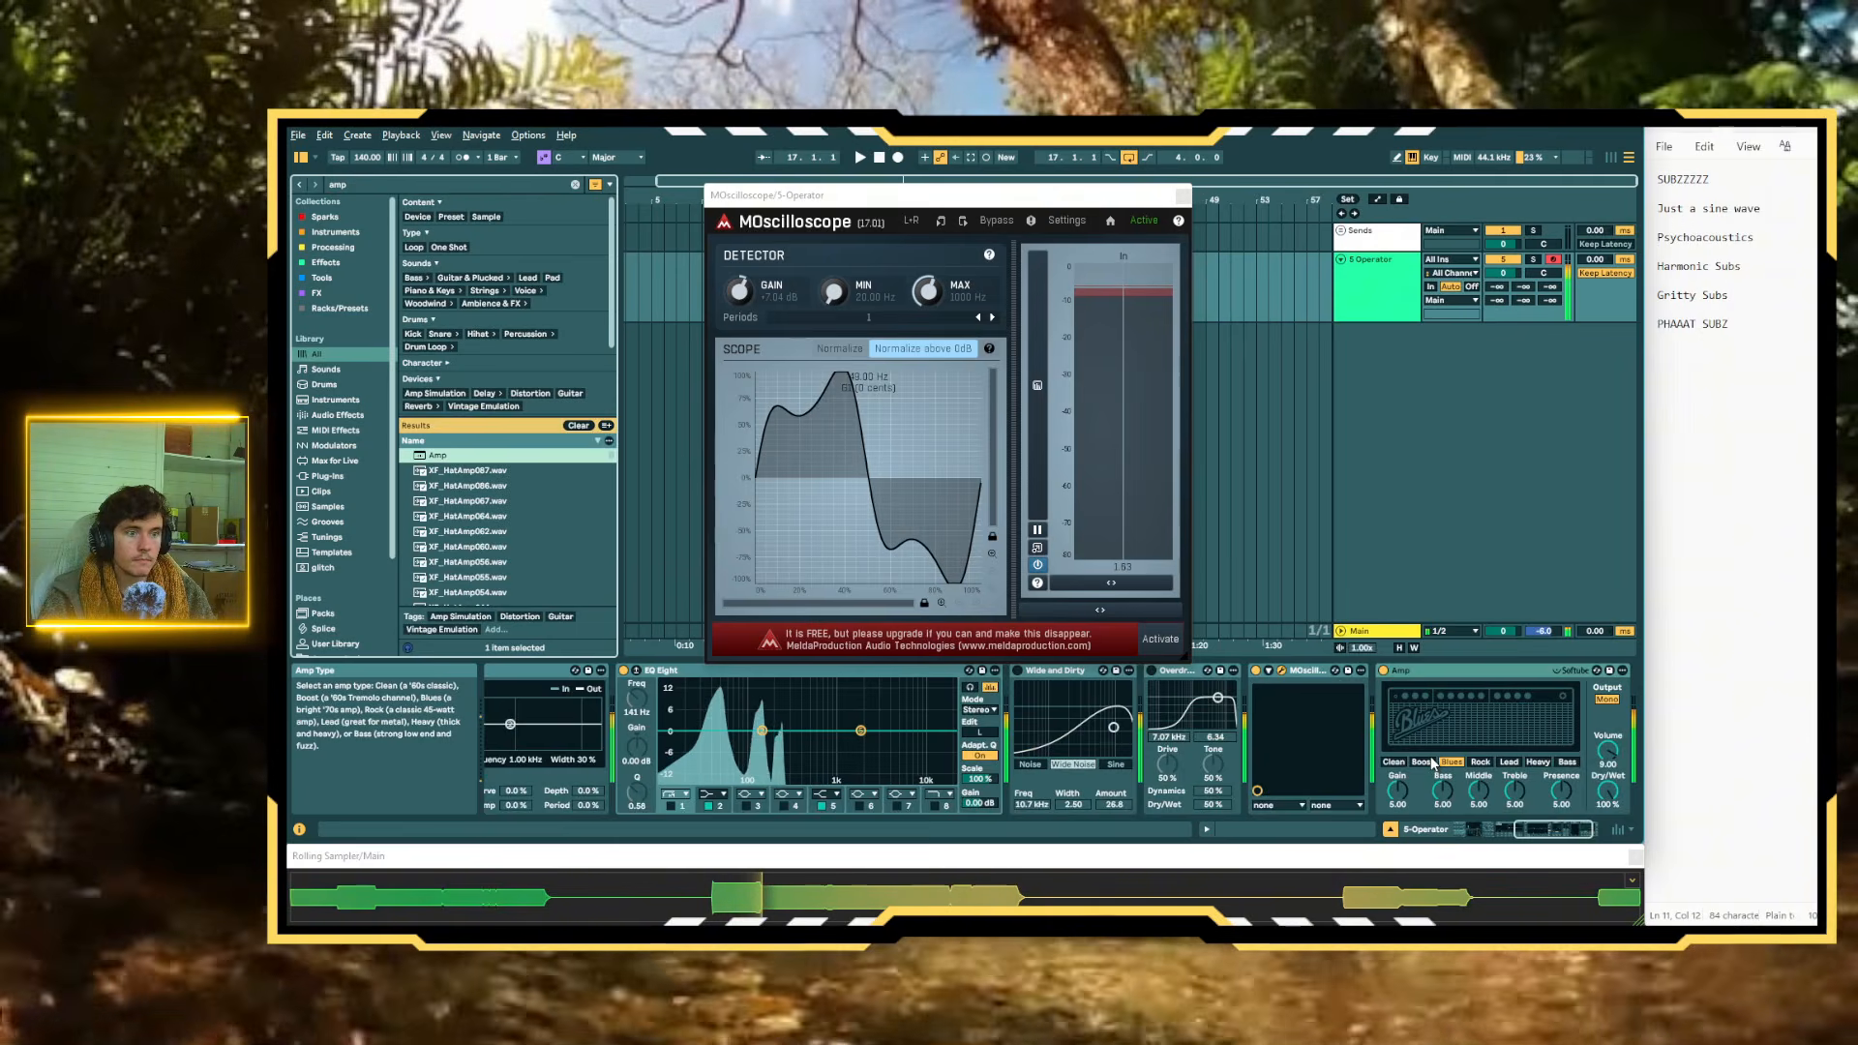
Set Amp to Lead, lower its treble, set Middle to 3.57 and Dry/Wet to 57.1%, and reactivate Wide and Dirty
click(1481, 764)
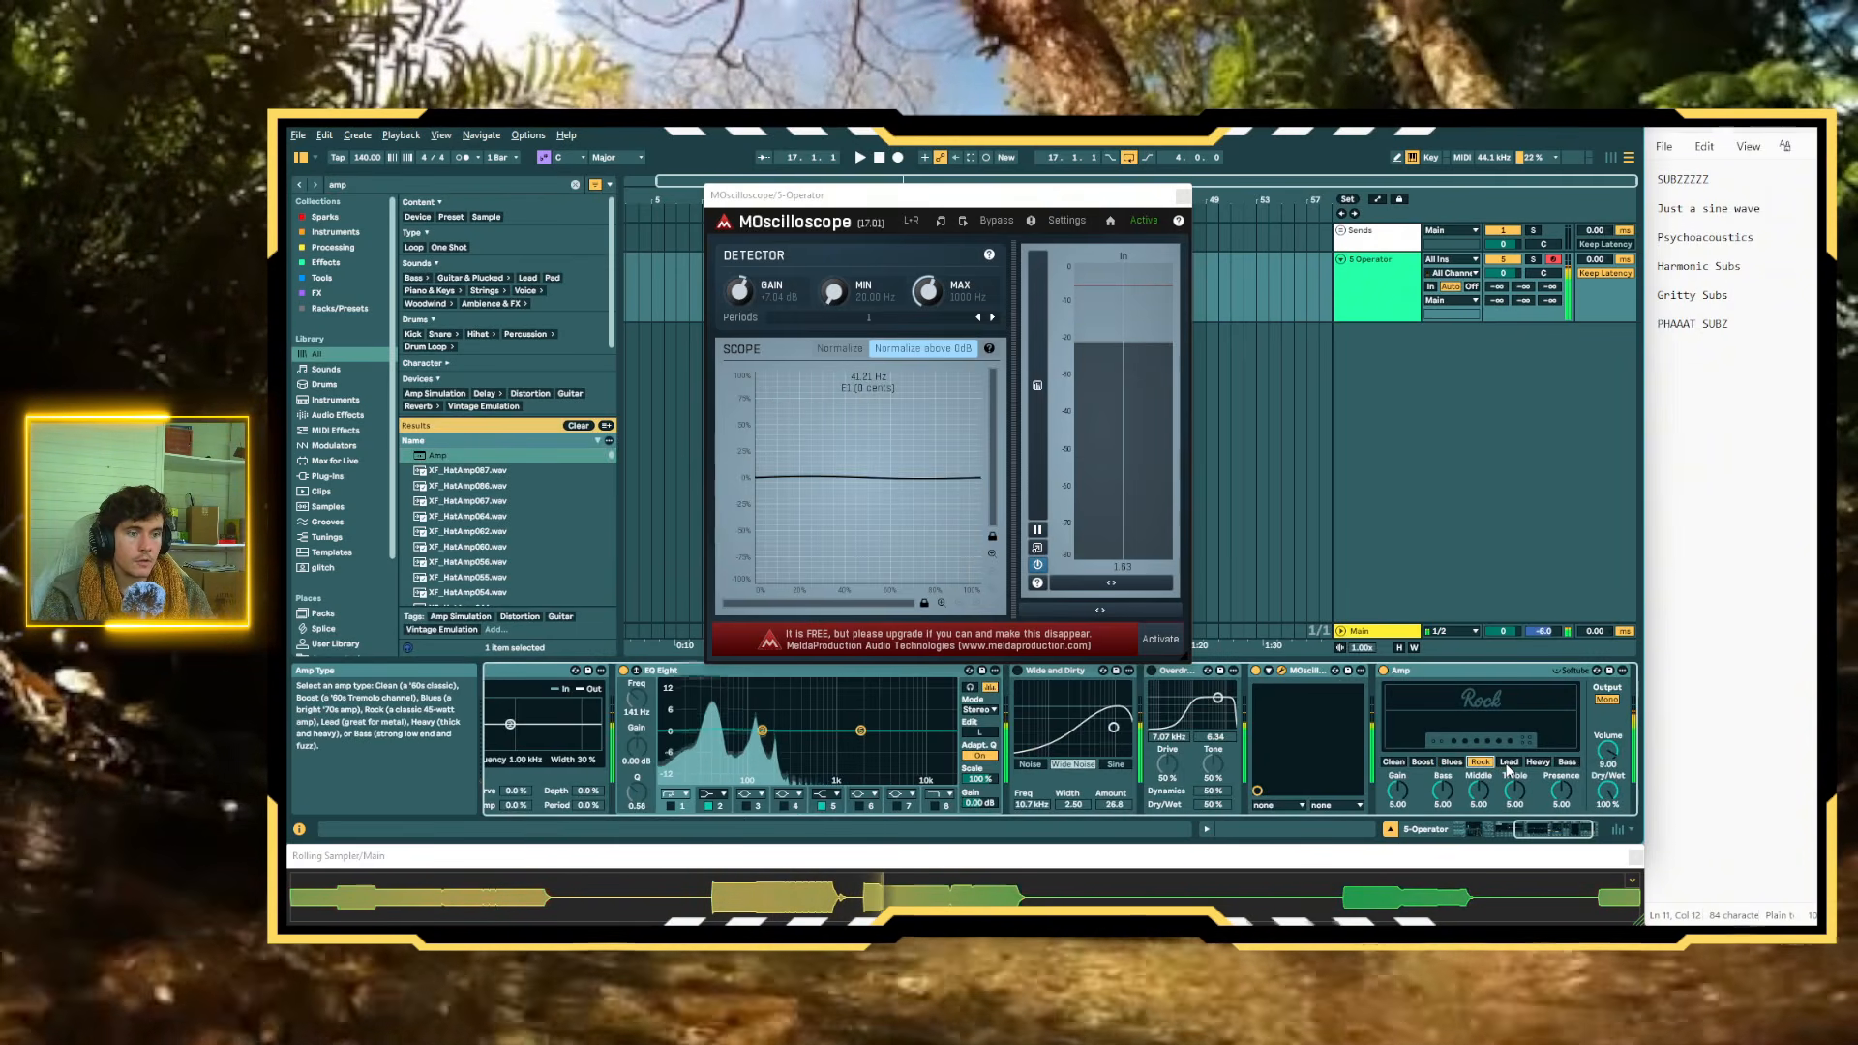
click(1509, 762)
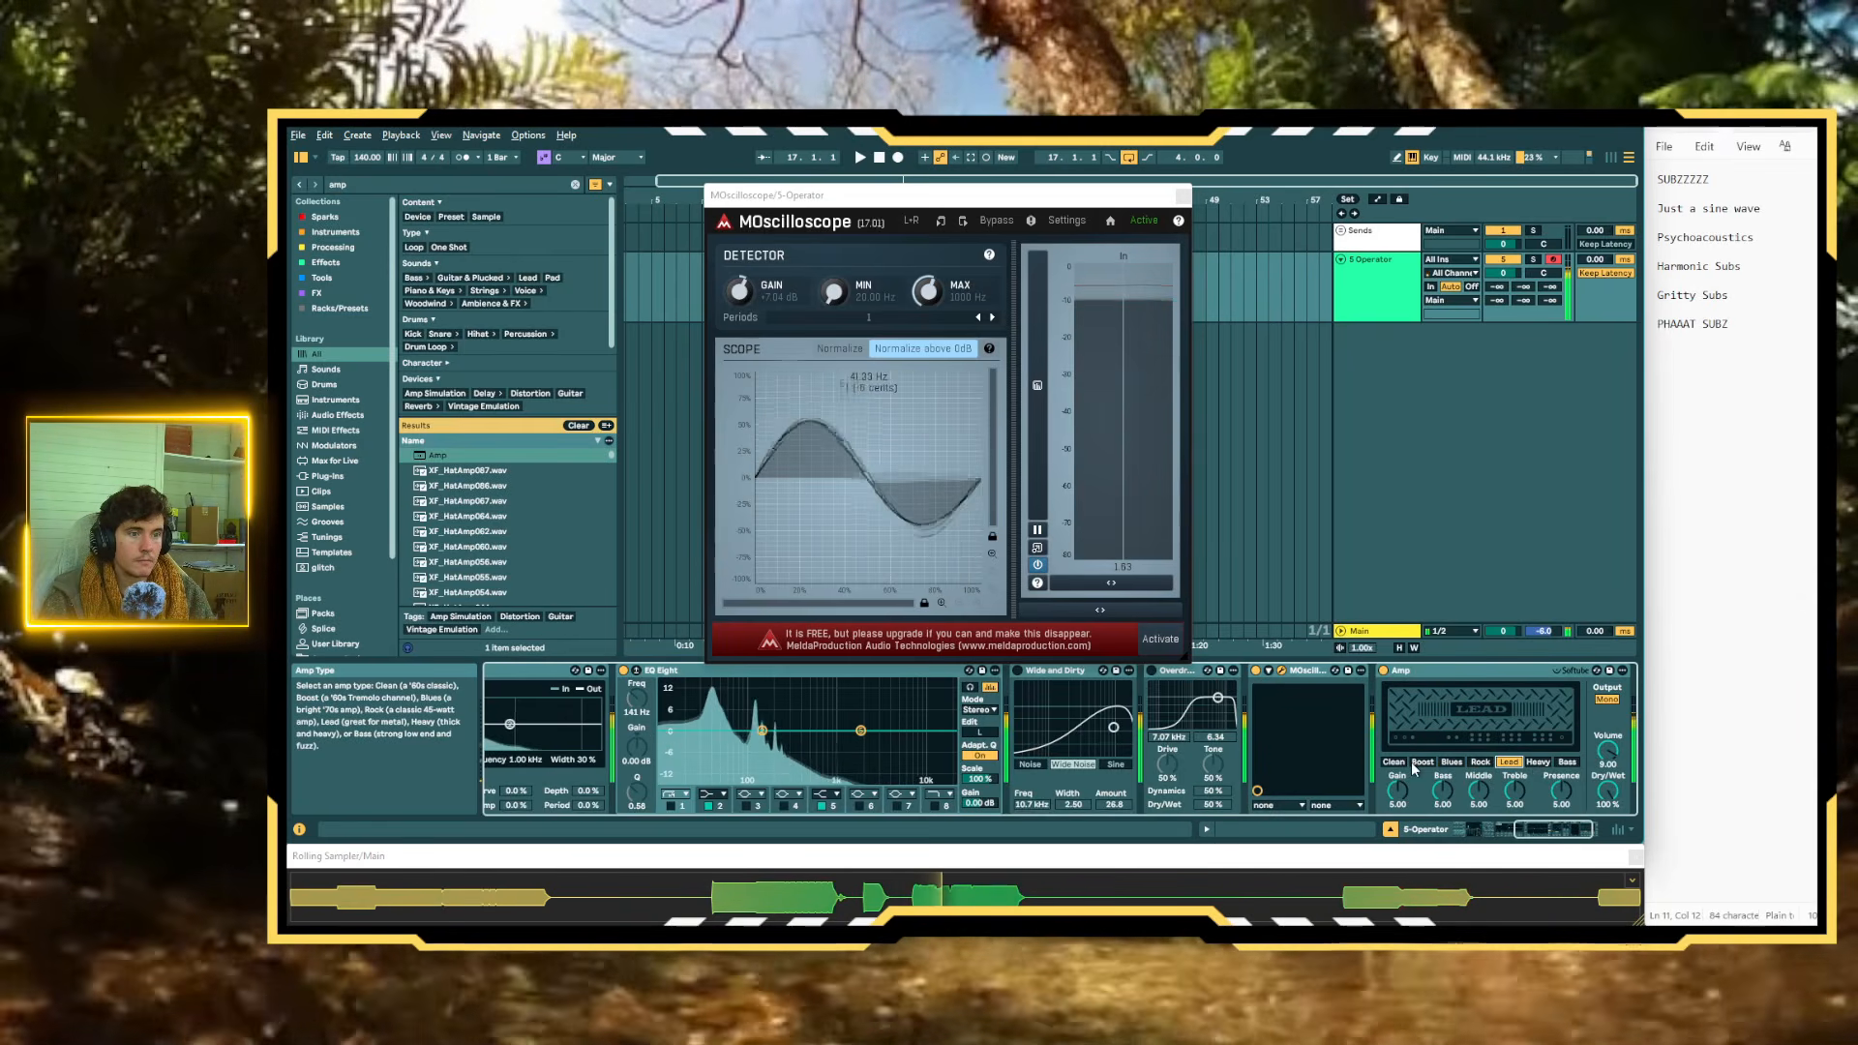
drag(1515, 791, 1515, 853)
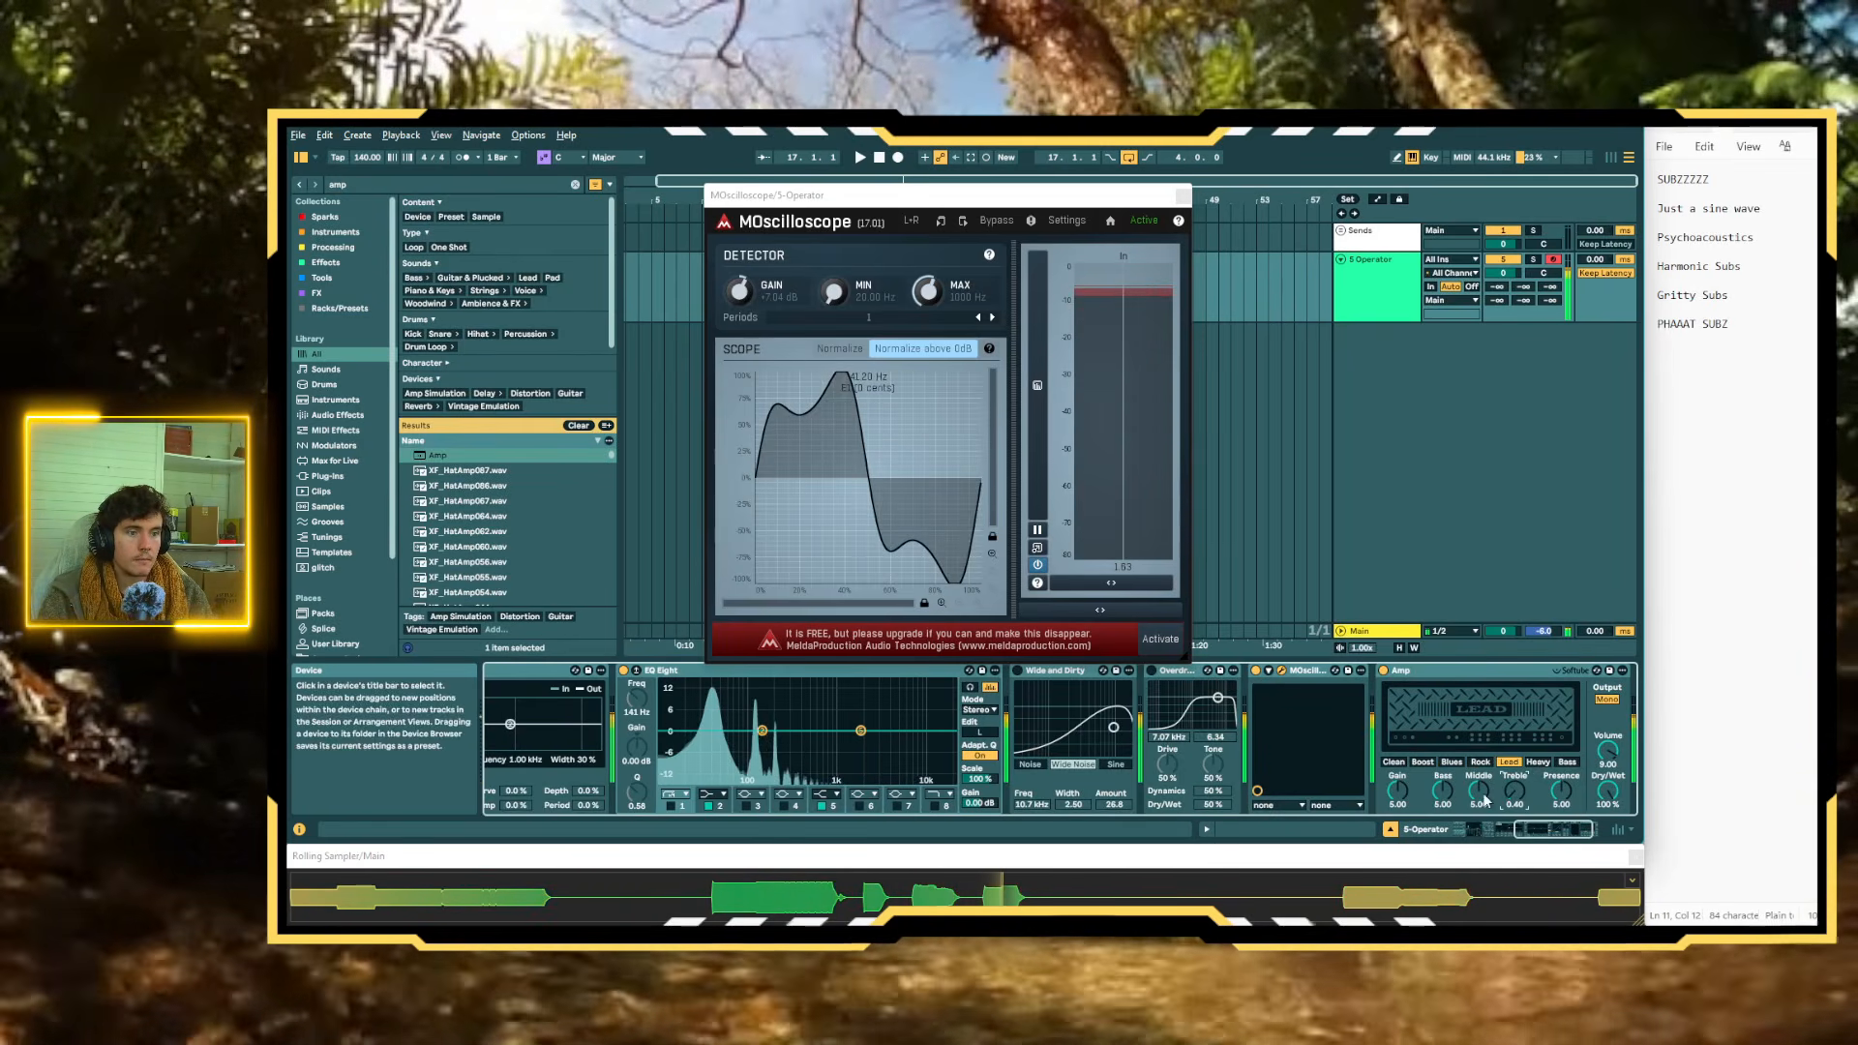
drag(1479, 791, 1587, 797)
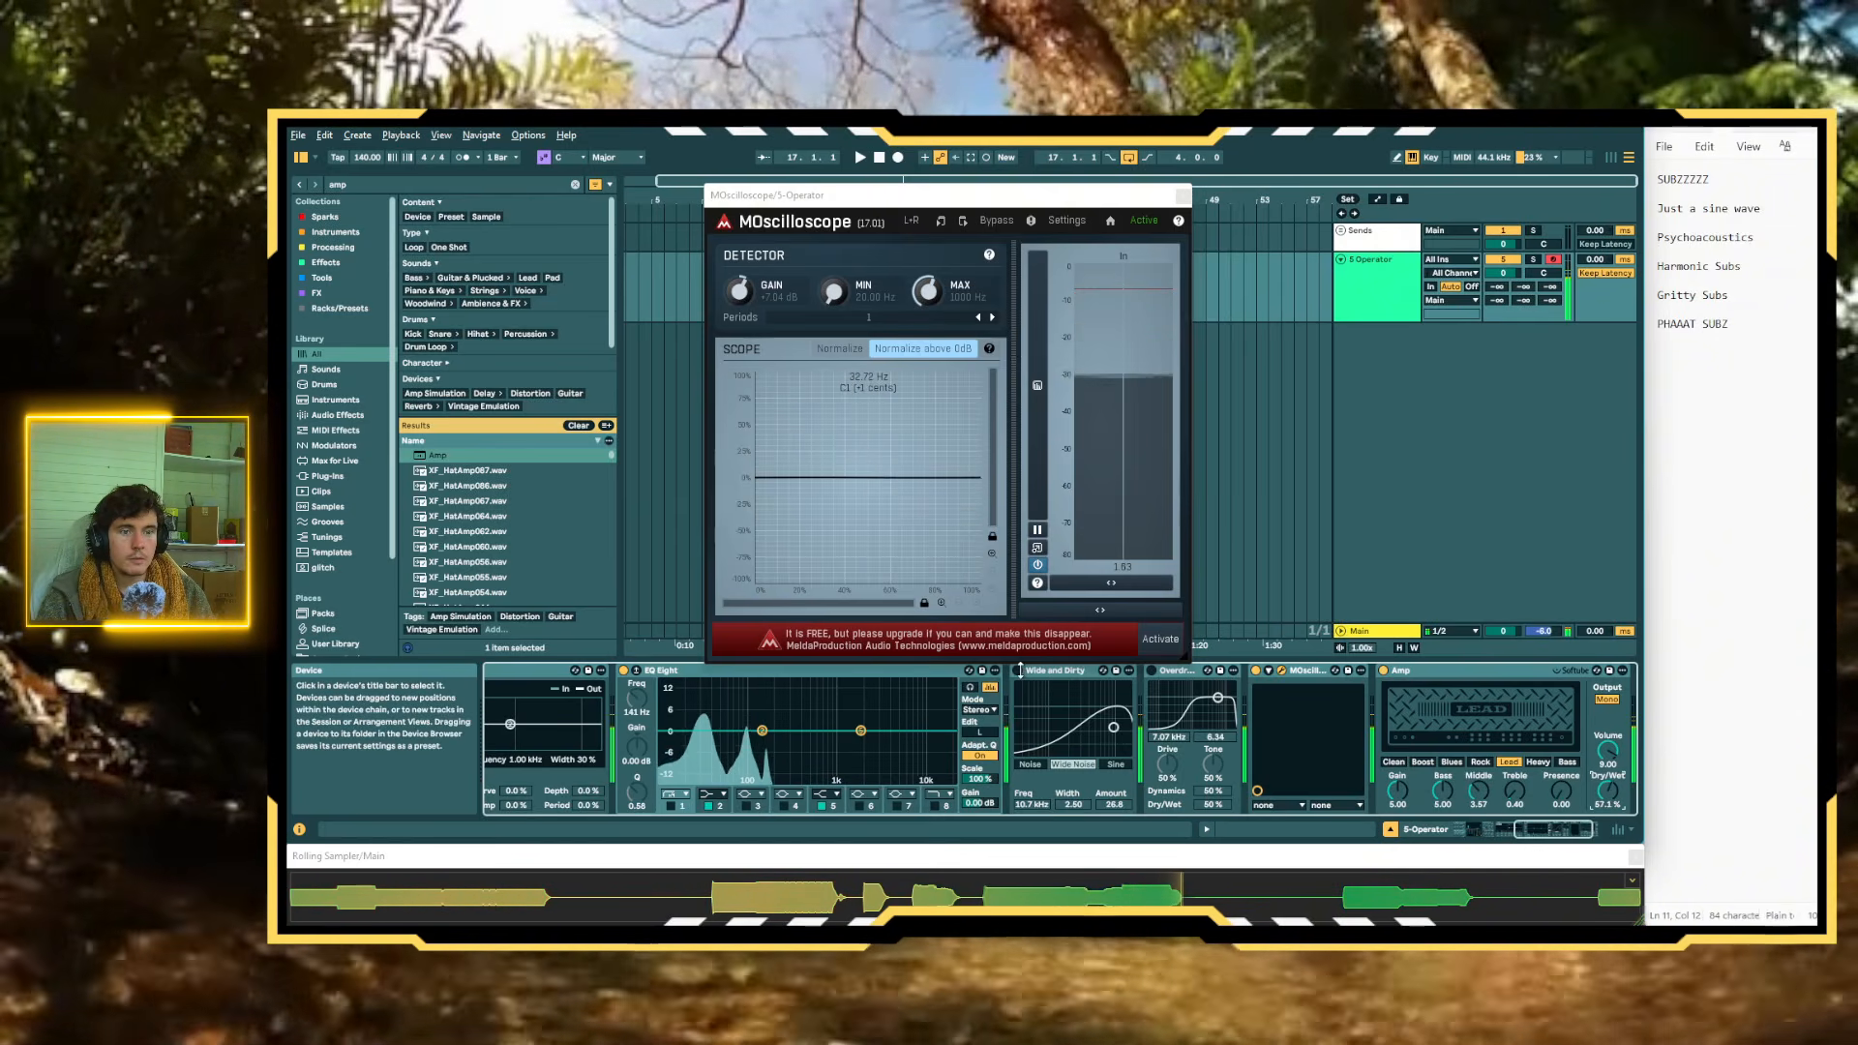
click(1019, 669)
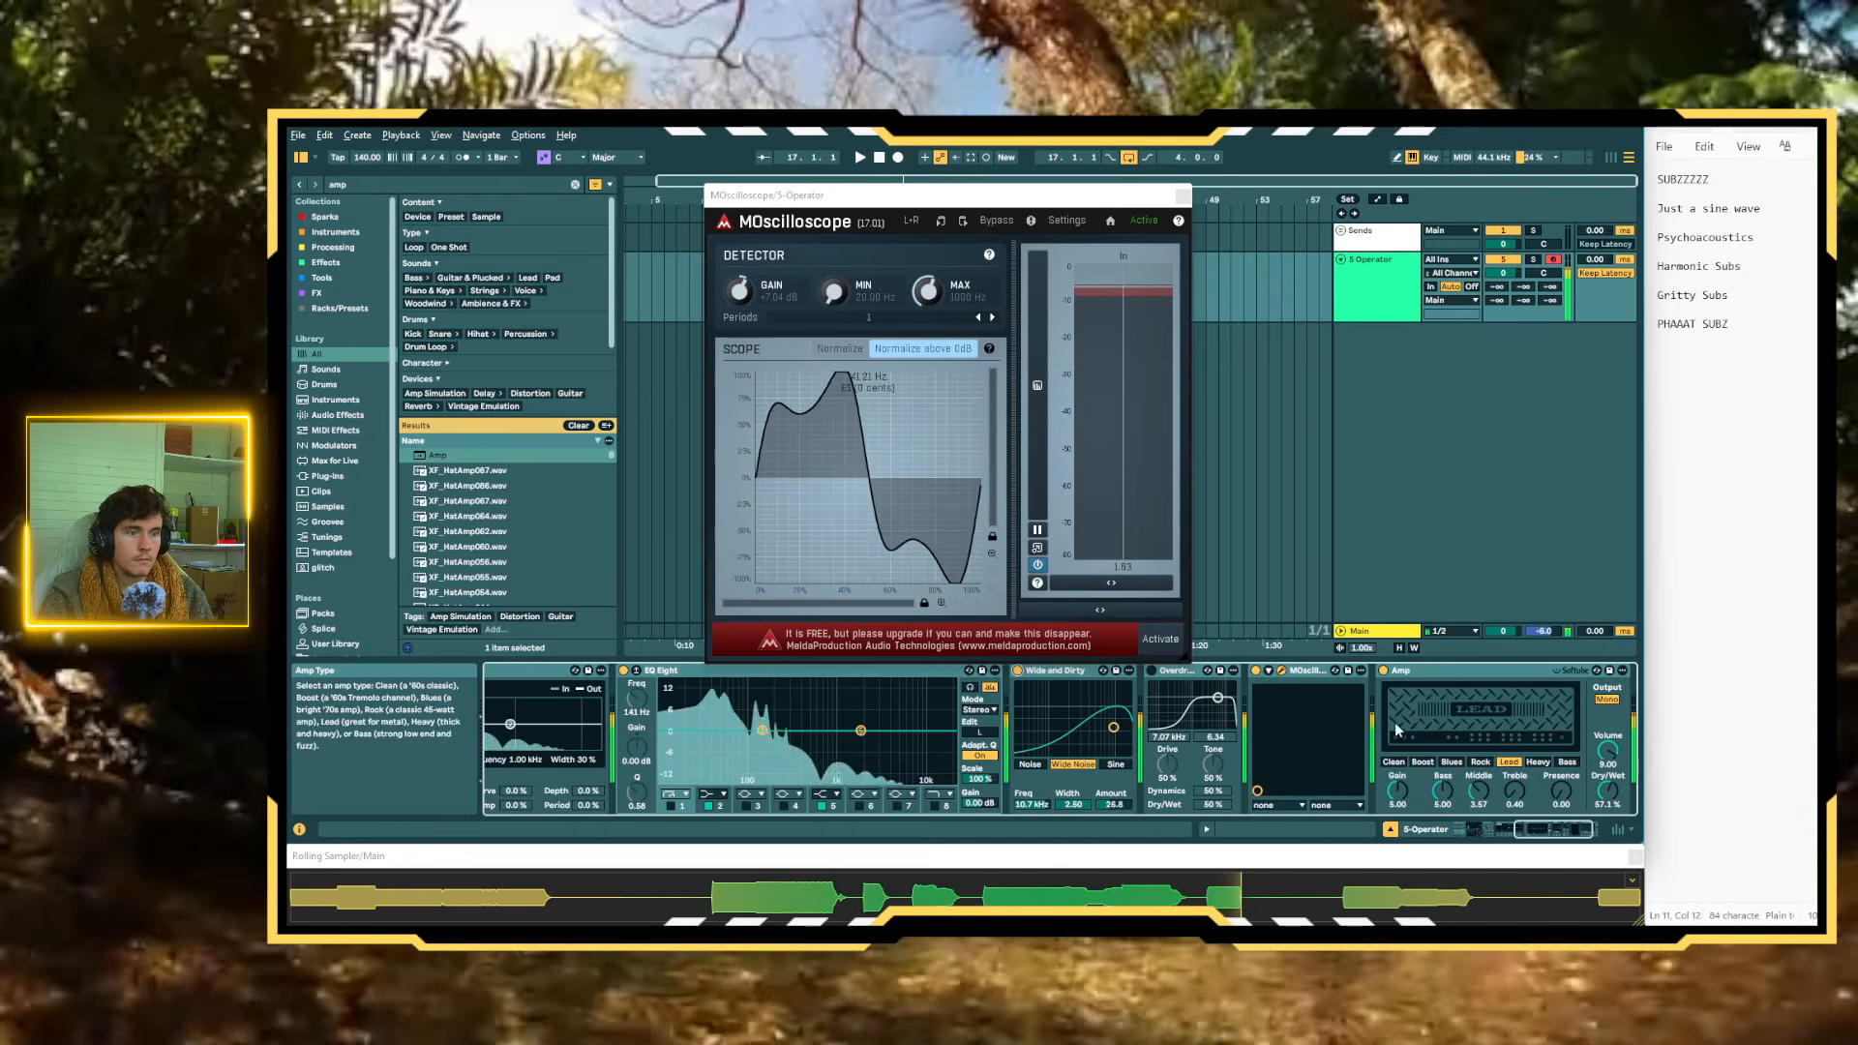
Reactivate Overdrive, audition Amp's Rock and Blues types with played notes, and settle on the Boost type
click(1150, 671)
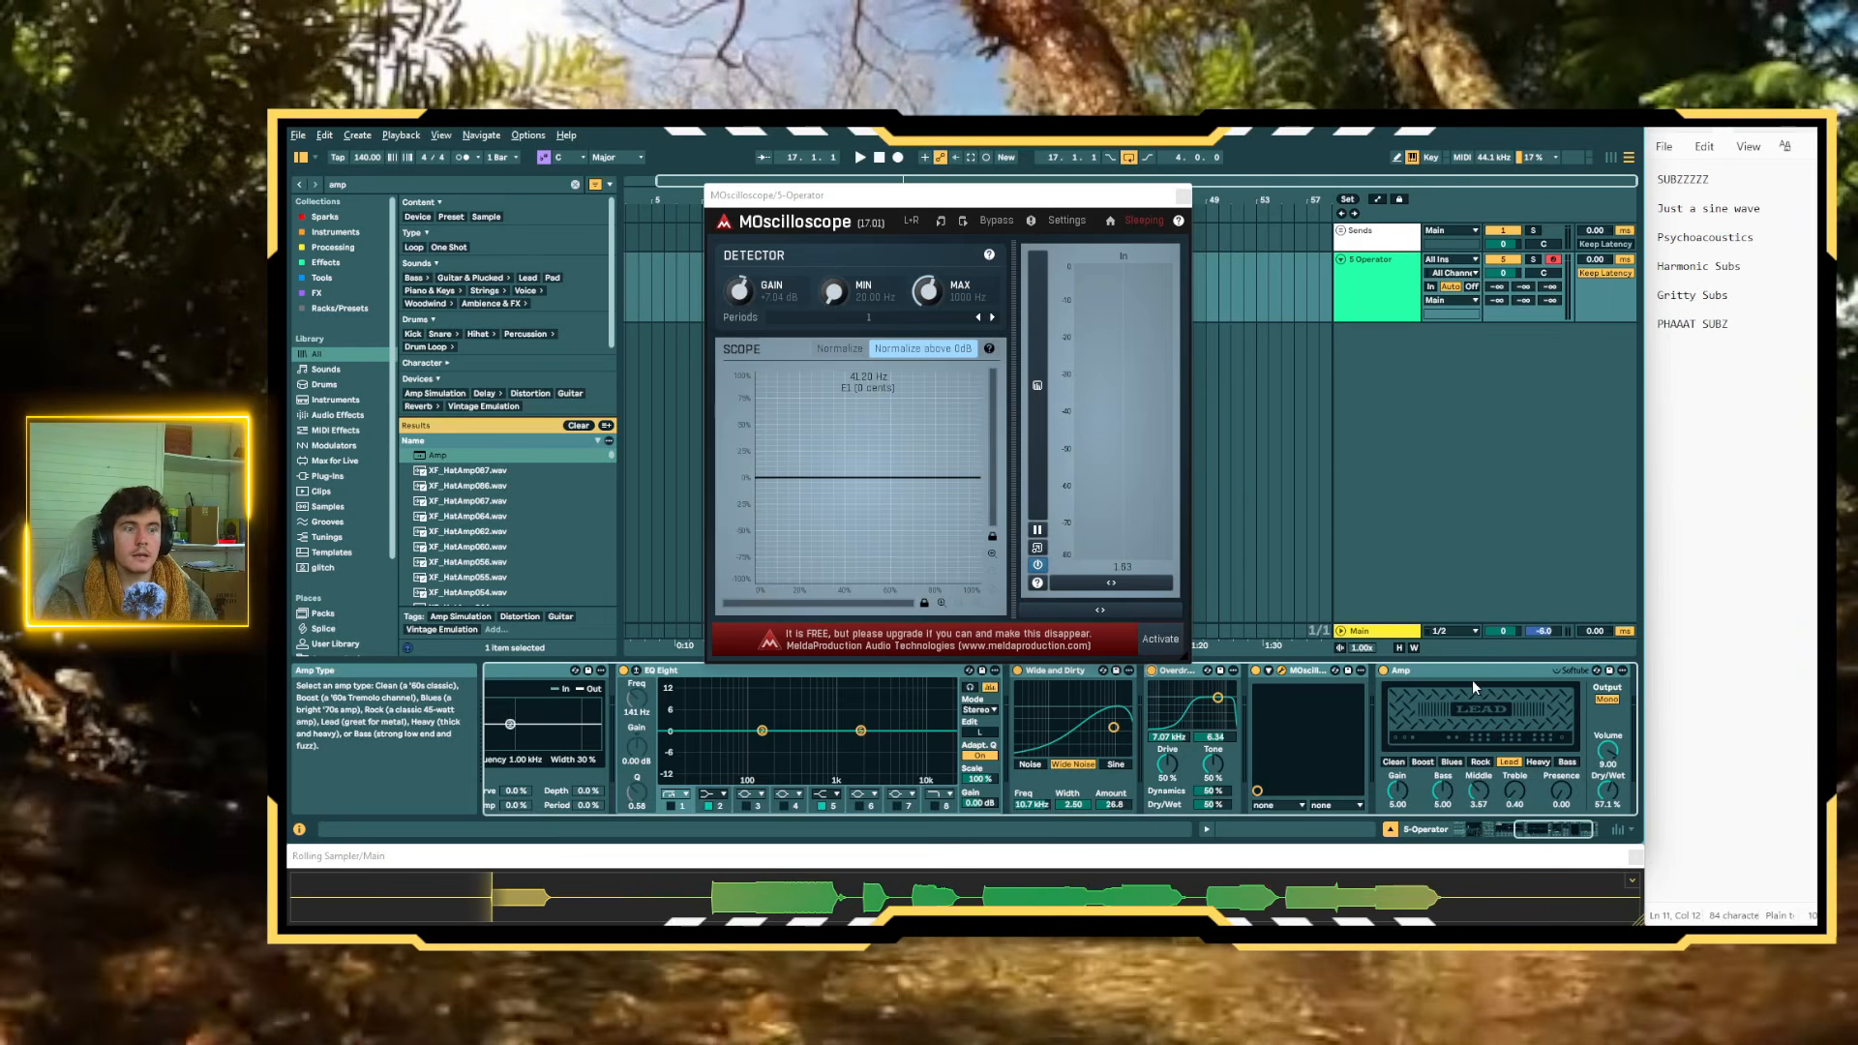
key(d)
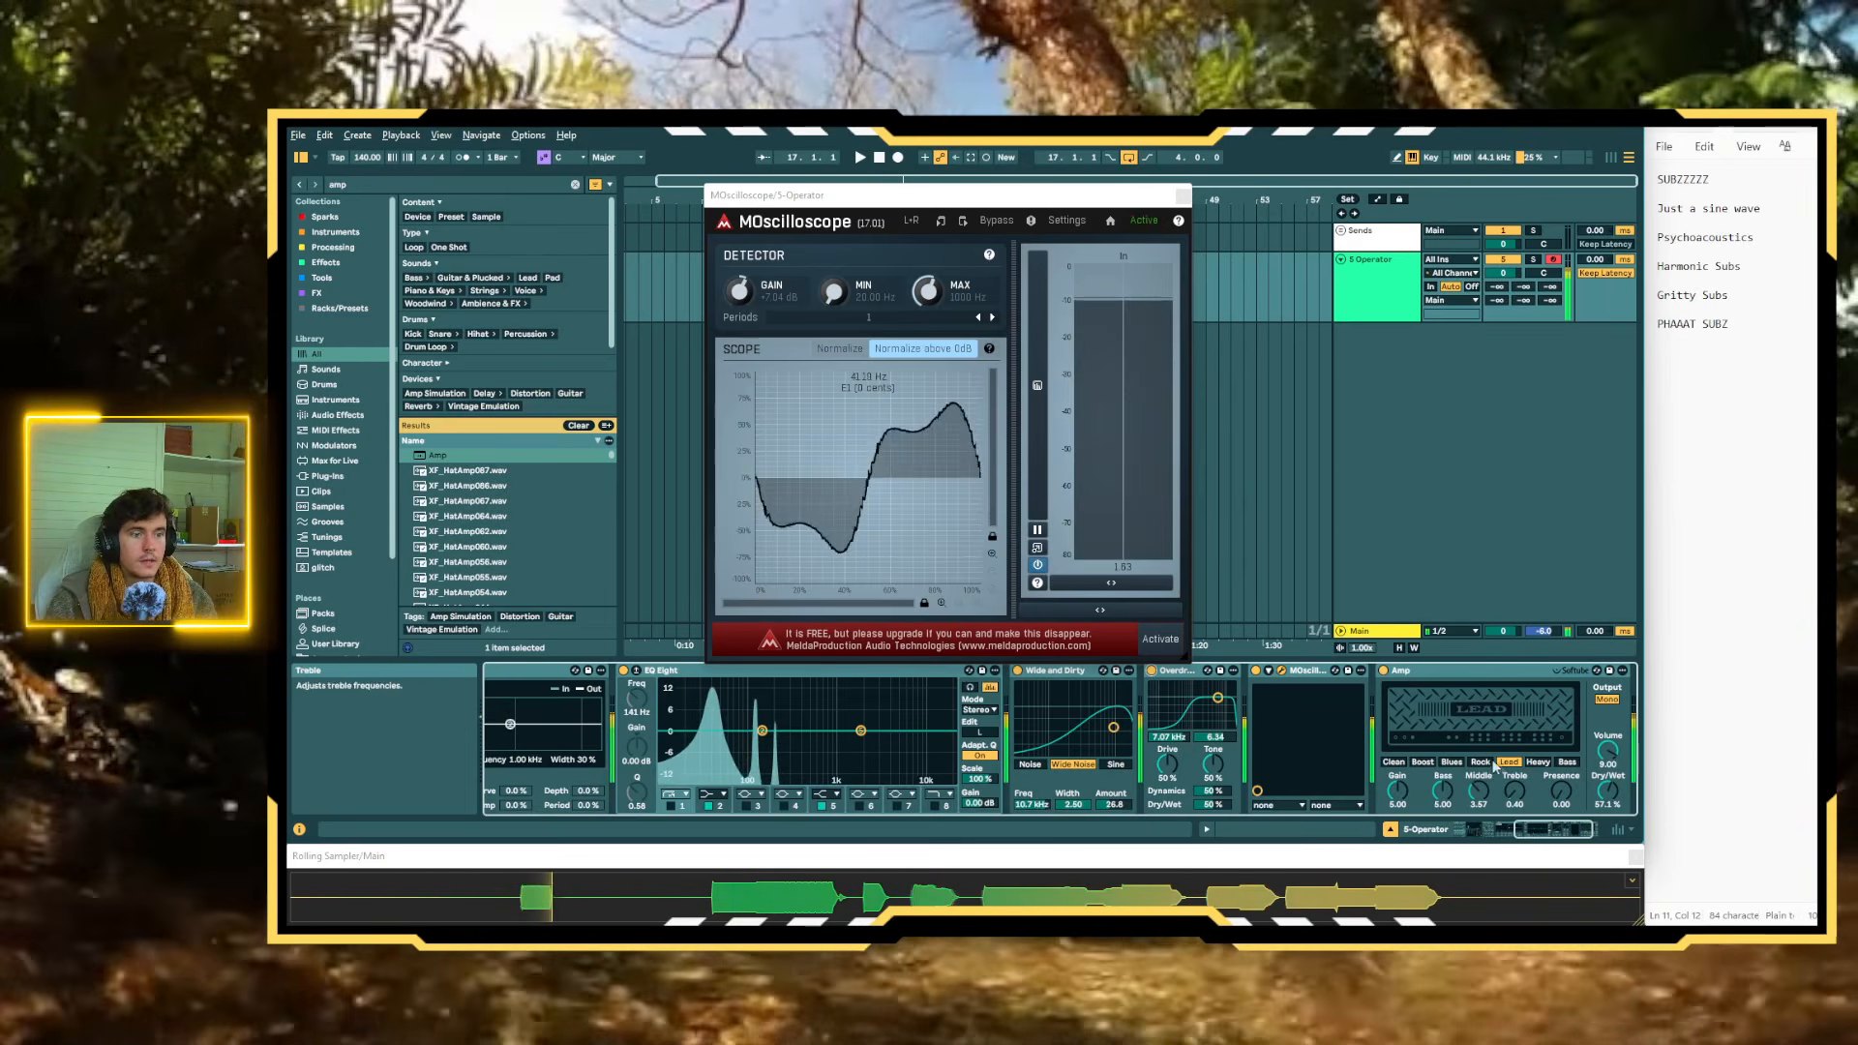
click(1484, 764)
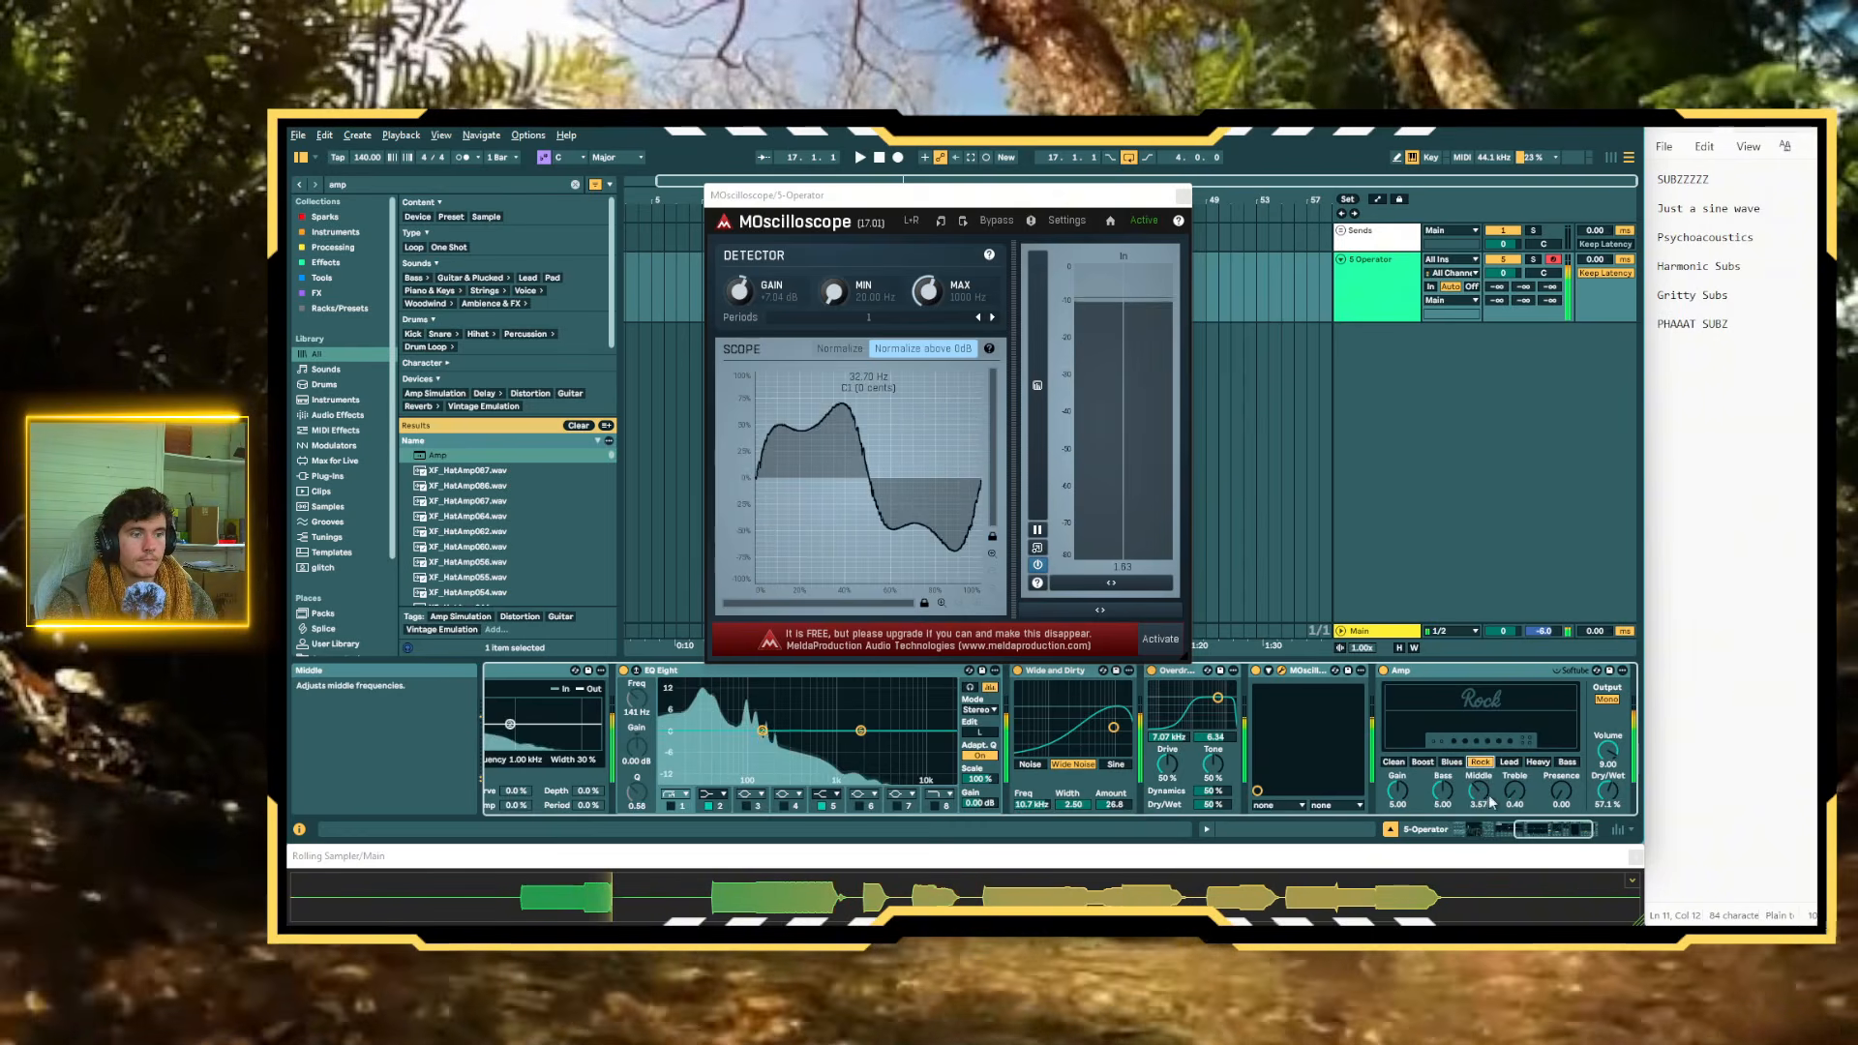
click(1458, 763)
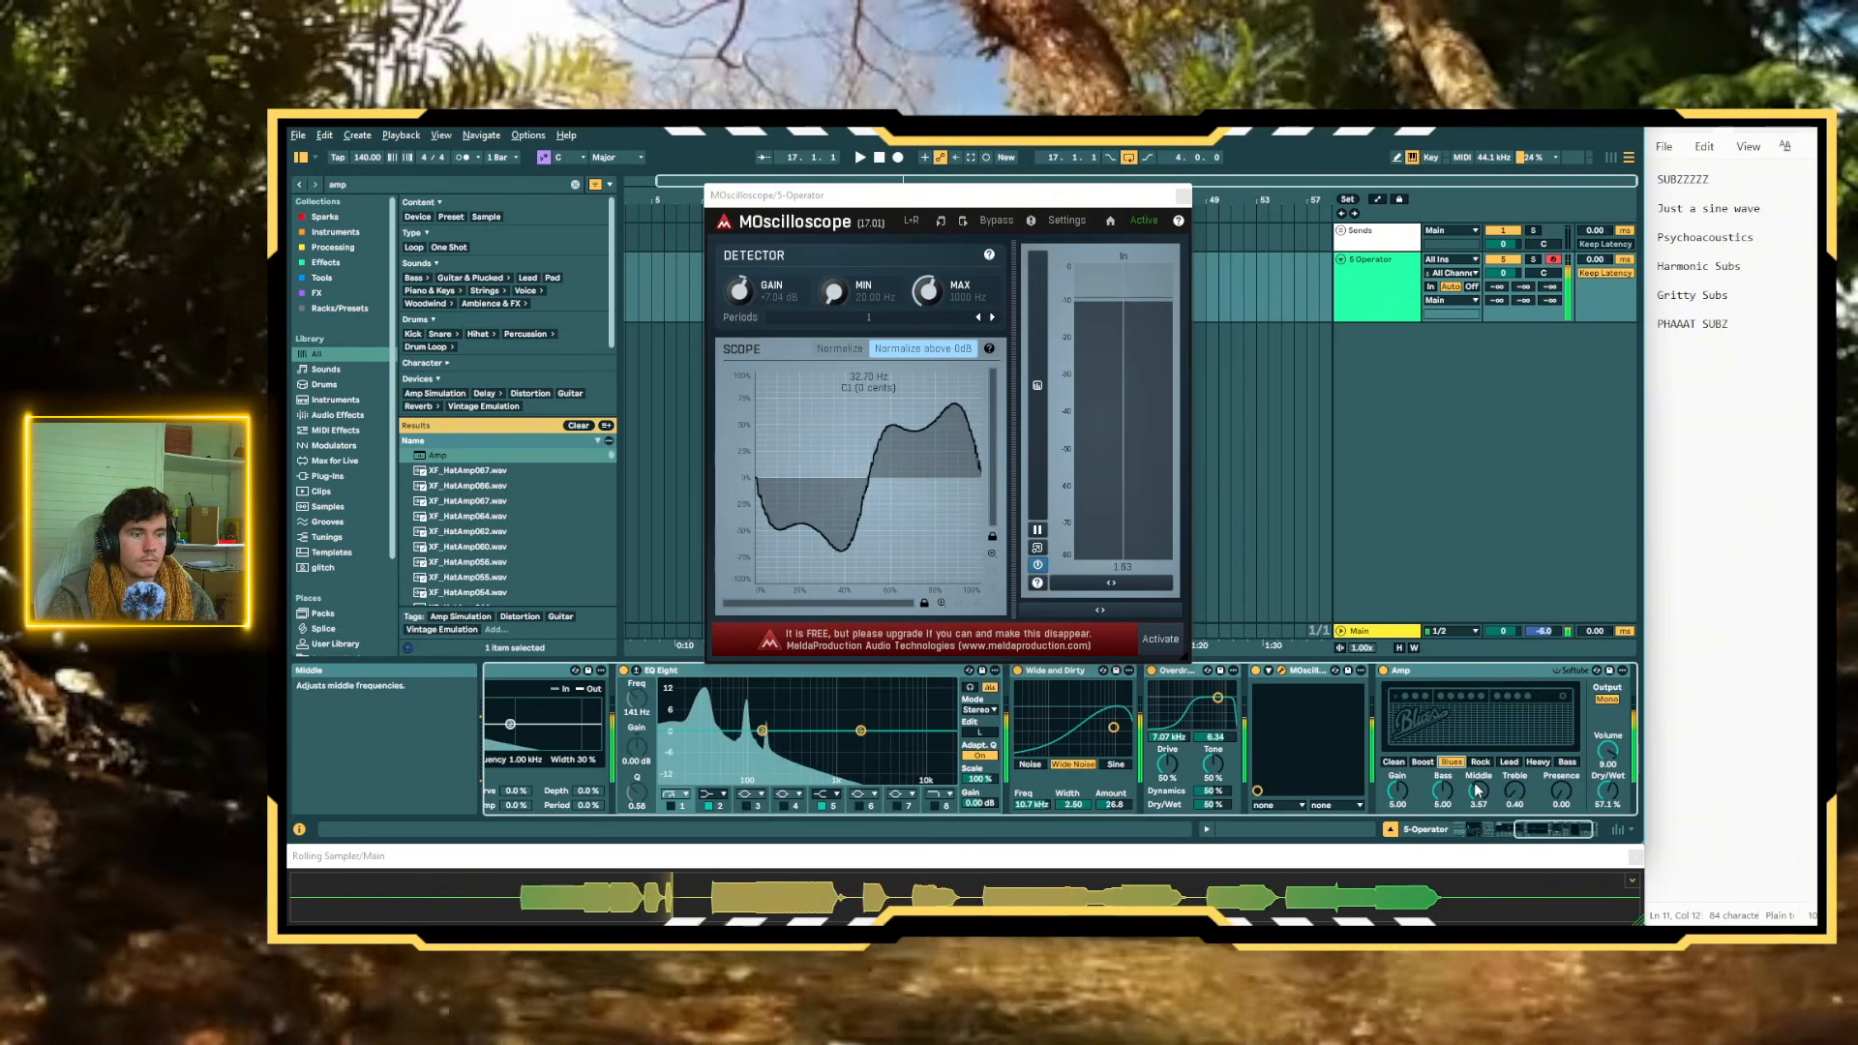
click(1423, 761)
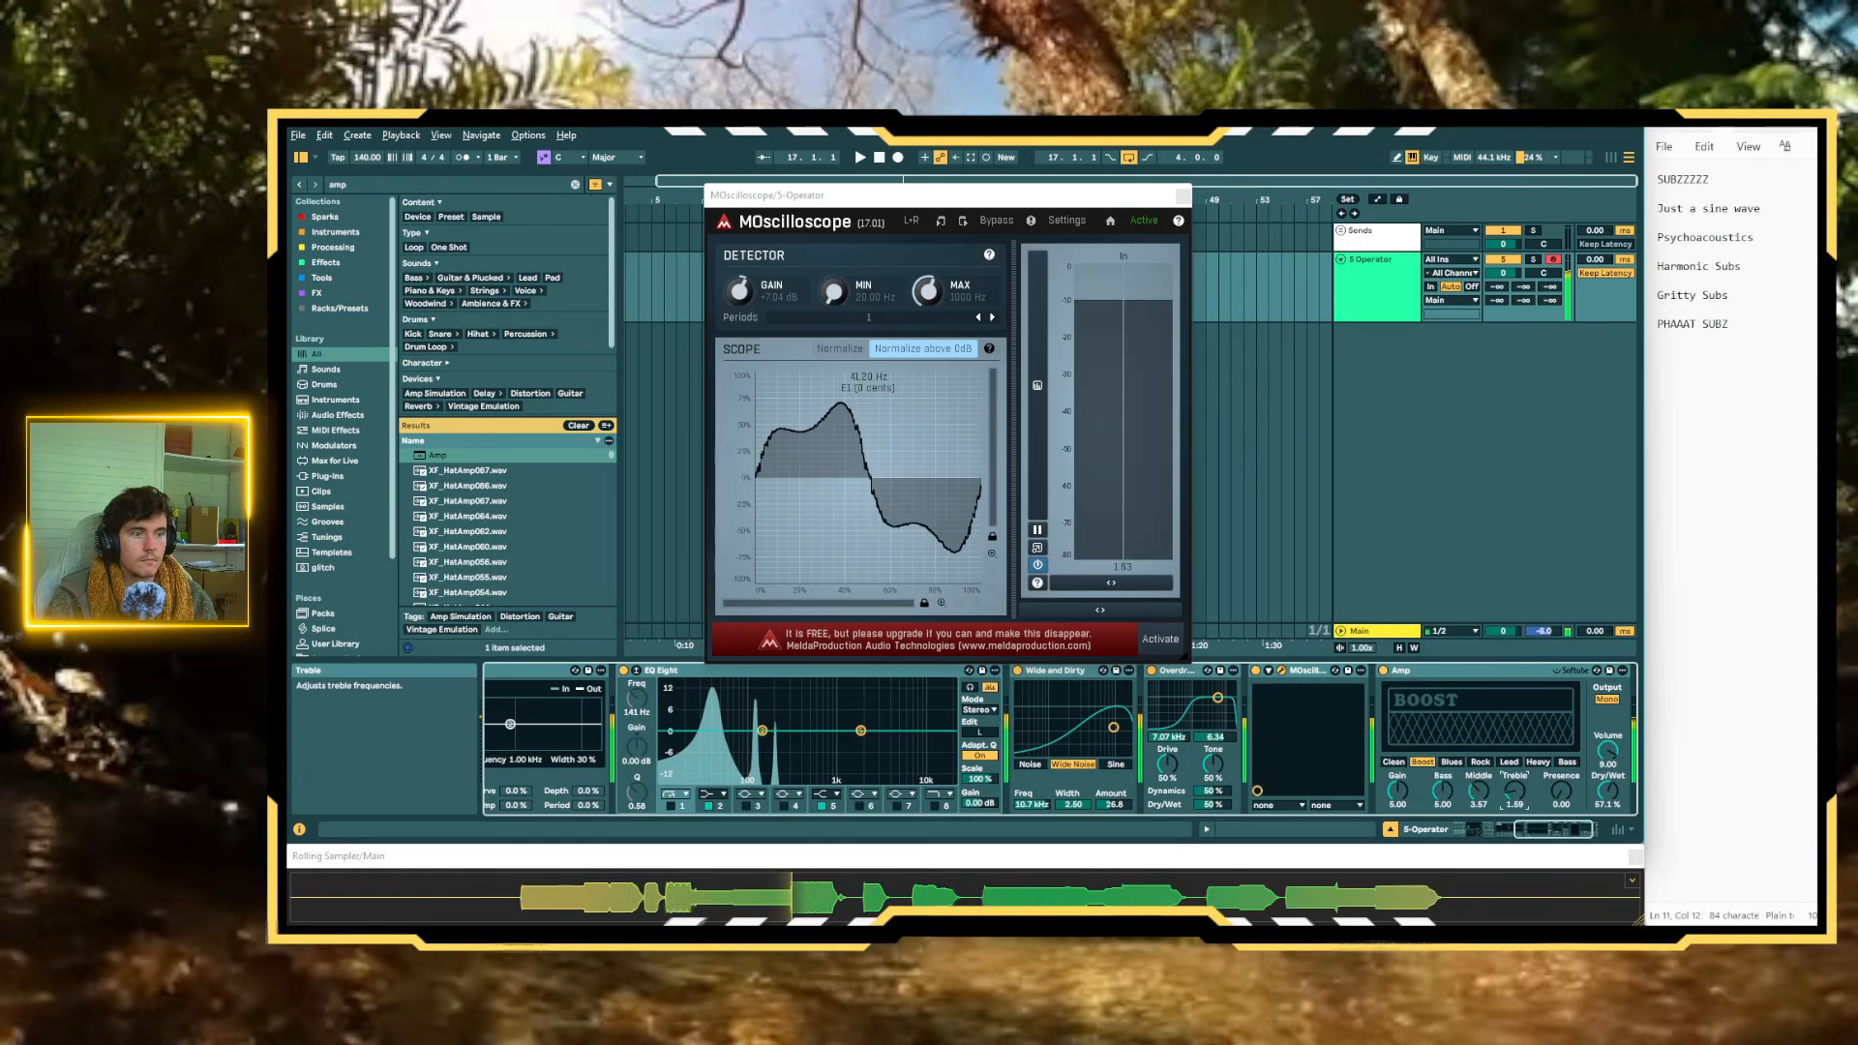
Set Overdrive's filter to 376 Hz with a width of 2.80, and move EQ Eight directly after Overdrive in the chain
drag(1217, 697, 1211, 722)
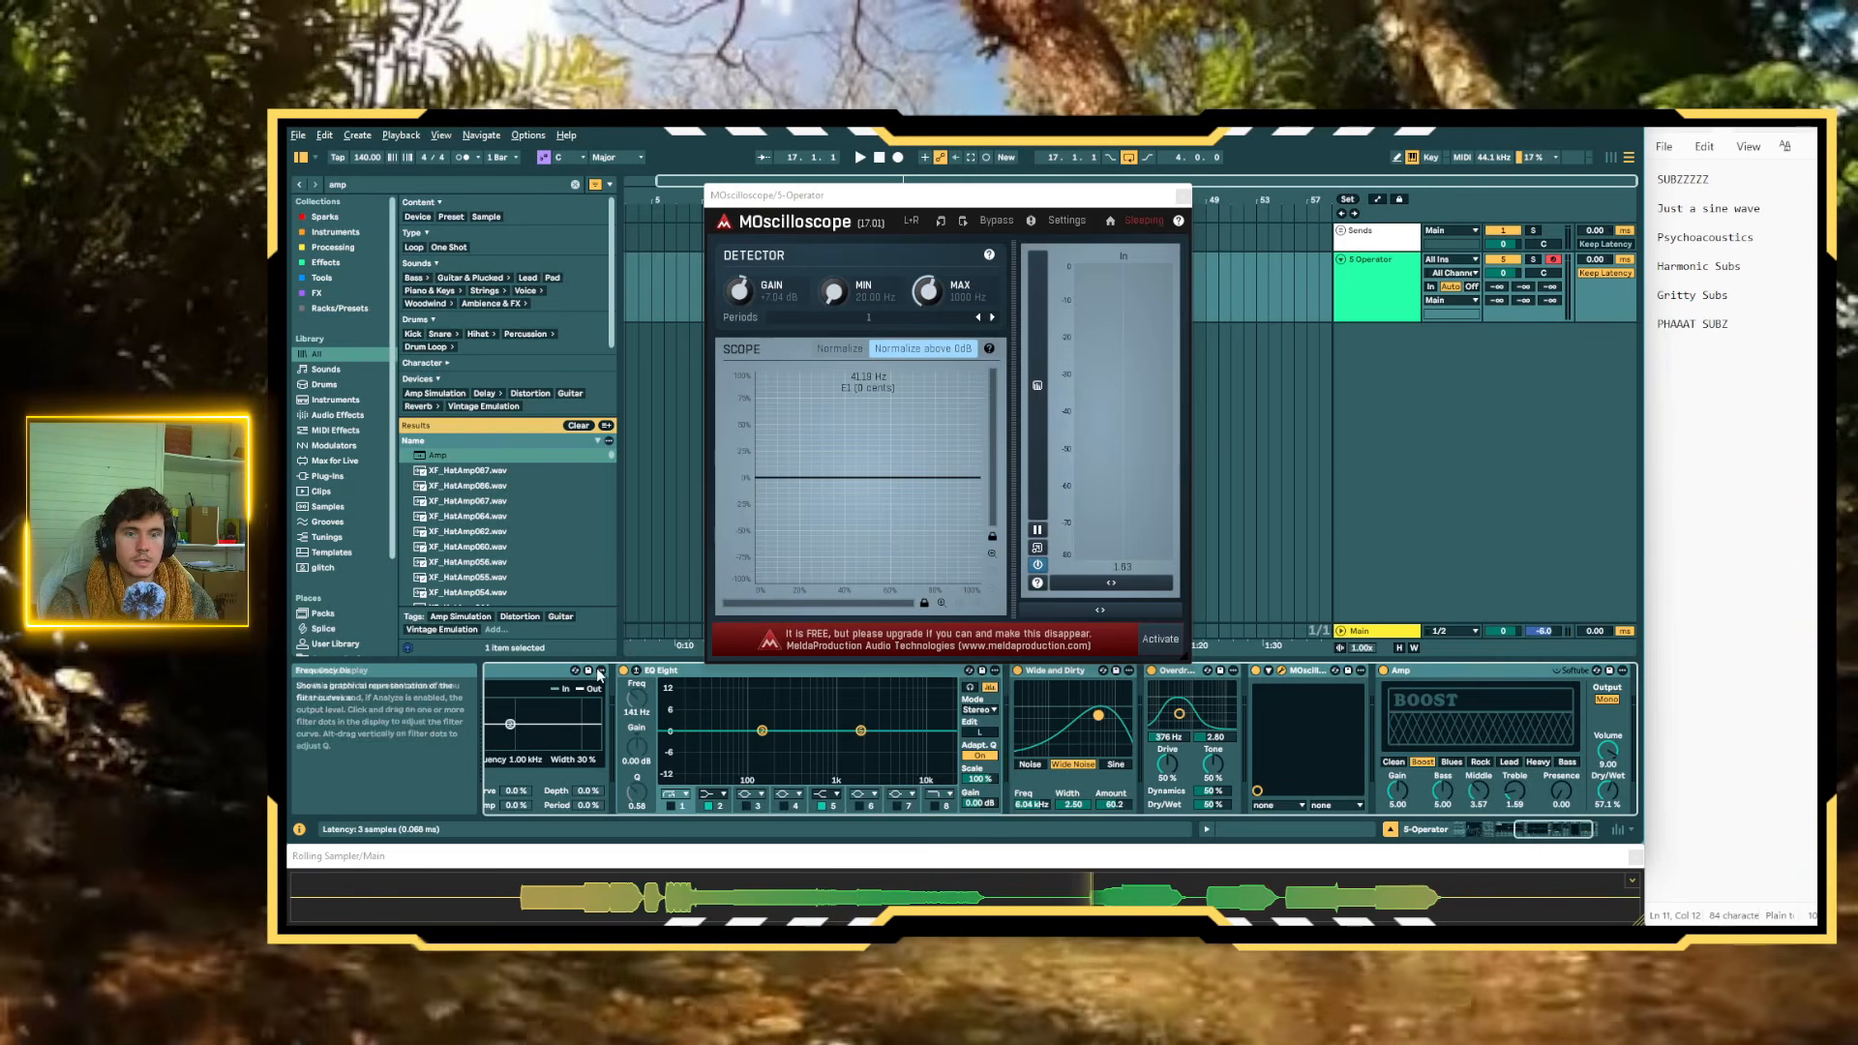
drag(713, 670, 1210, 719)
drag(1224, 796, 1221, 788)
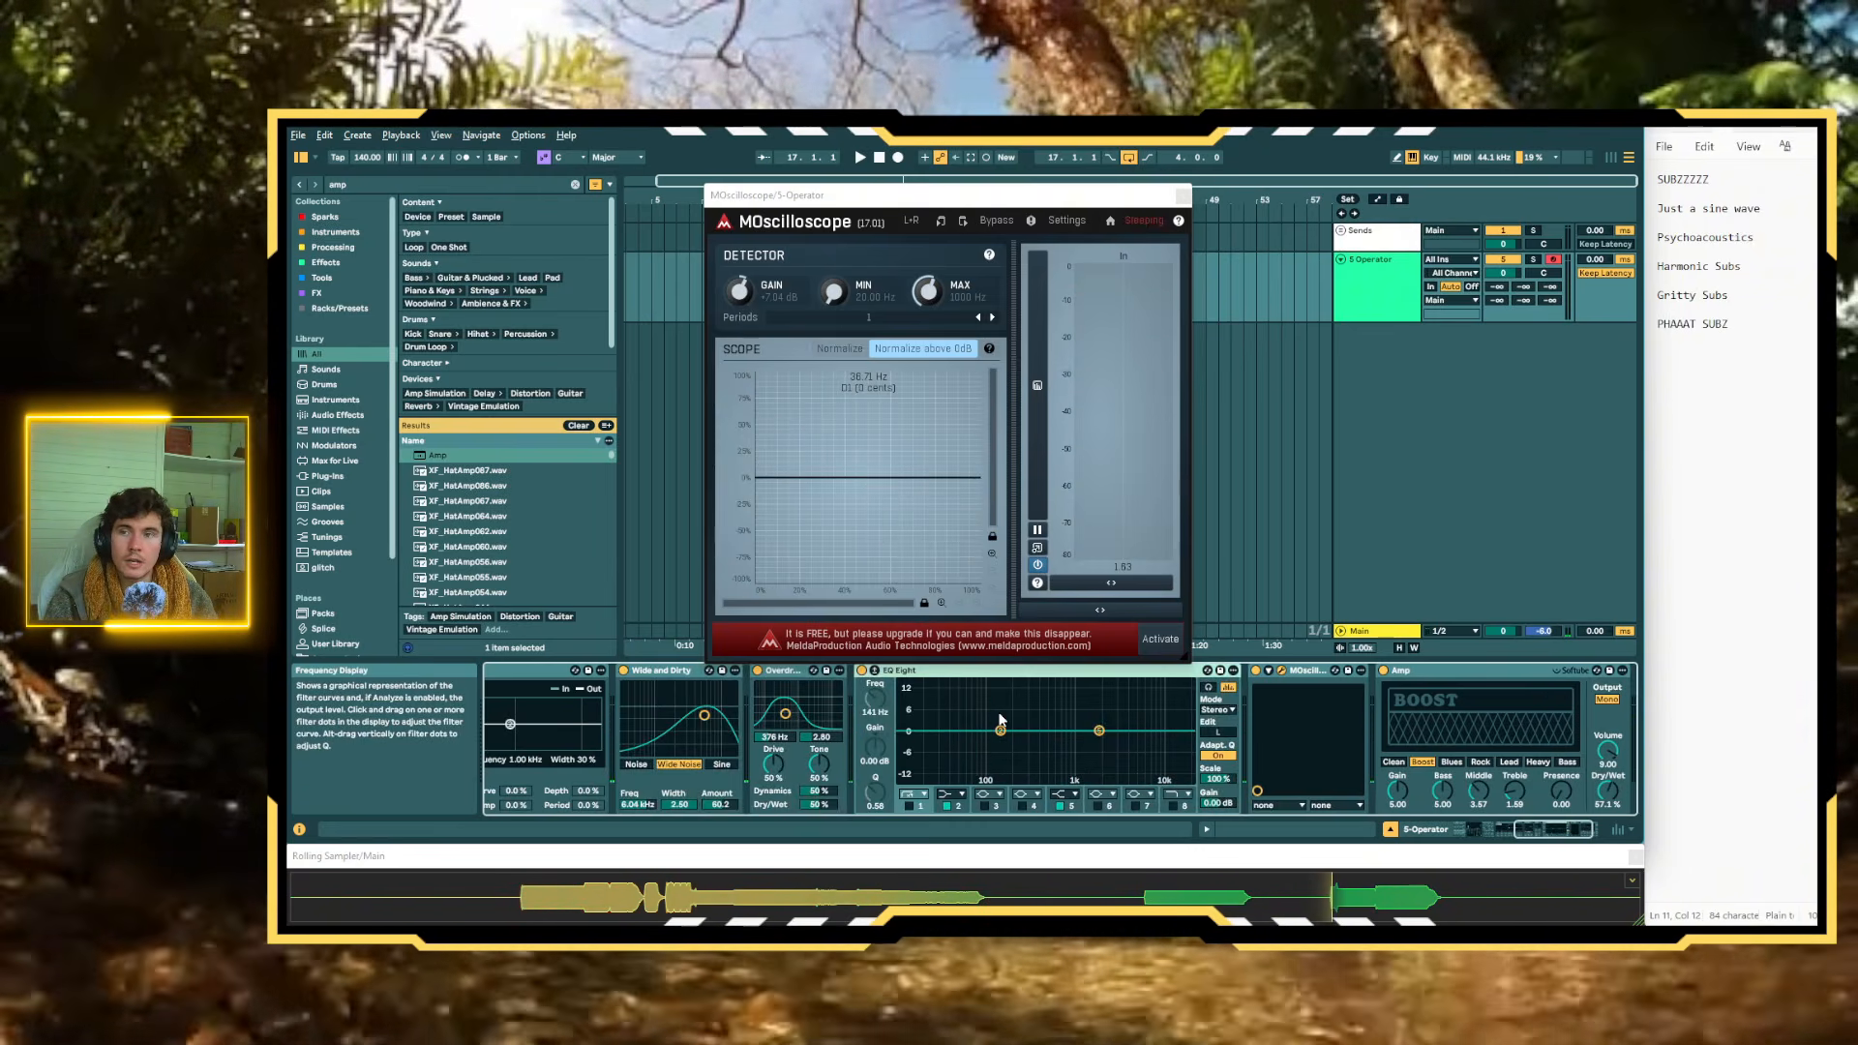
key(s)
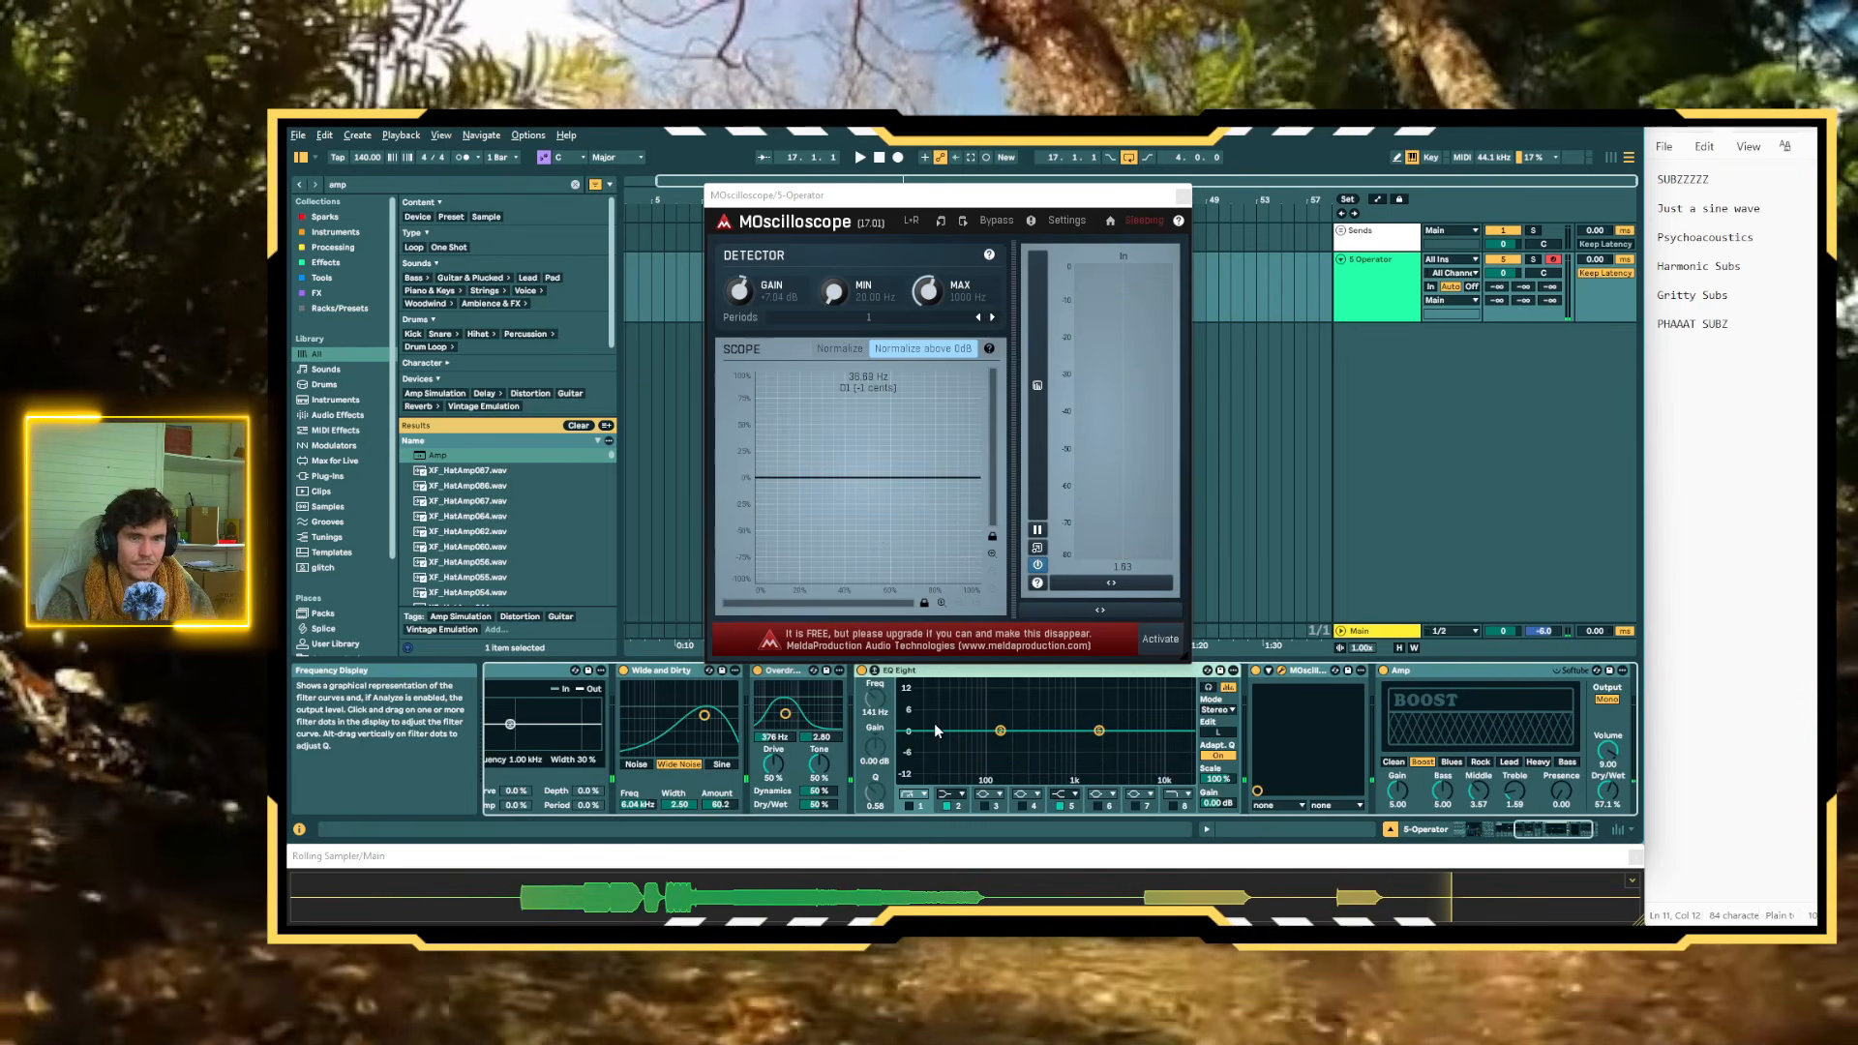
Enable EQ Eight's band 3 and pull it into a slight cut of about 1.6 dB near 129 Hz
scroll(939, 725, left, 2)
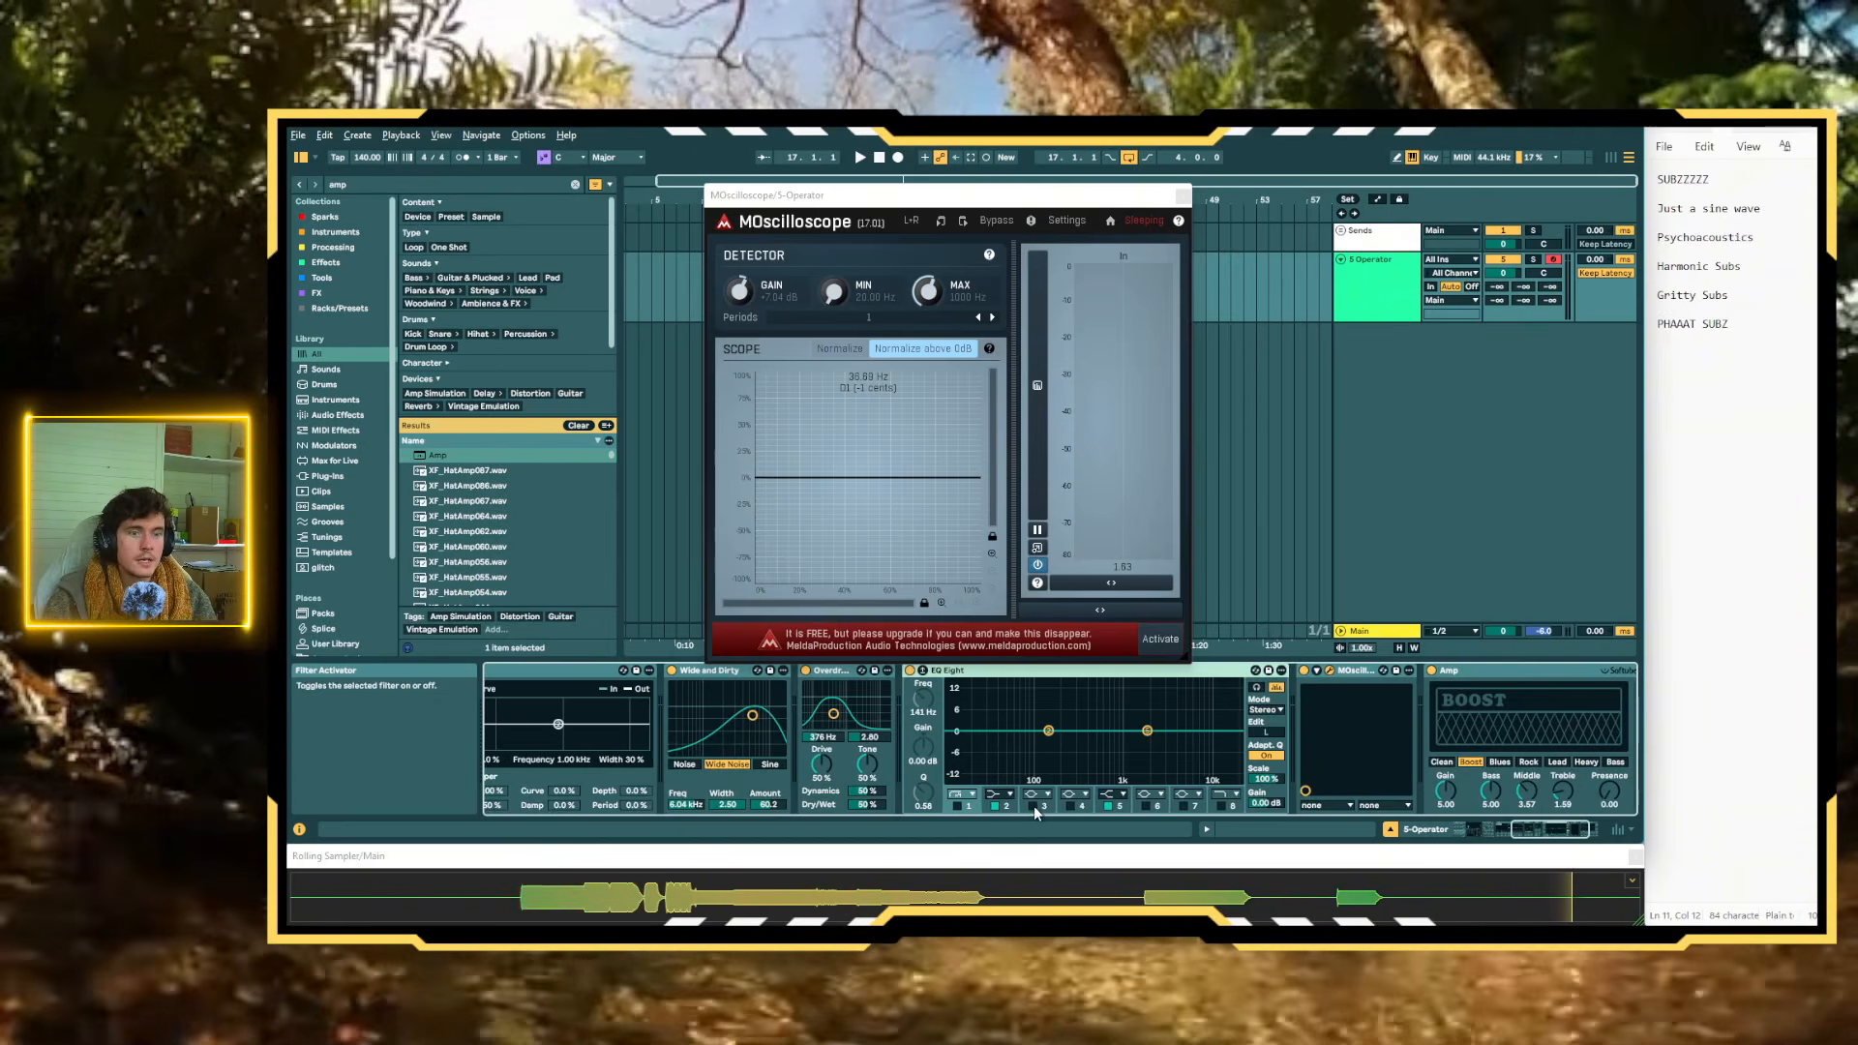
key(s)
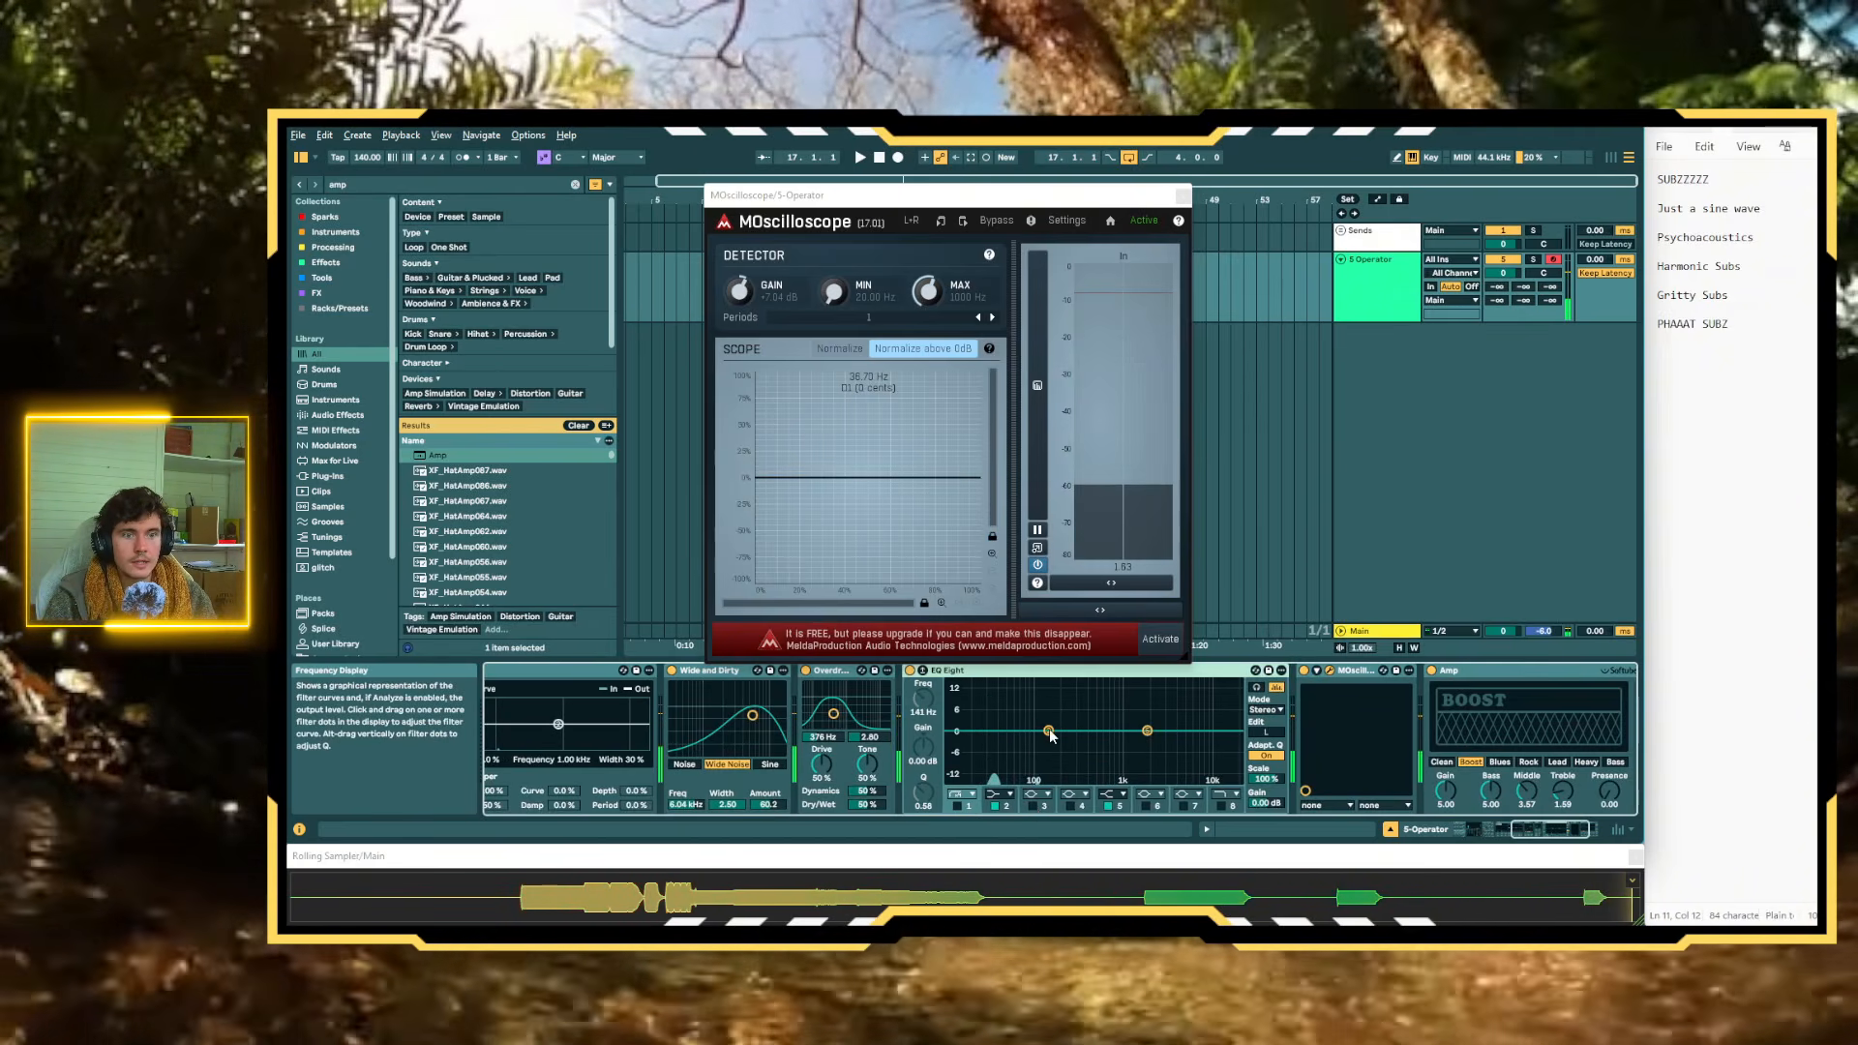
click(1050, 733)
click(1033, 806)
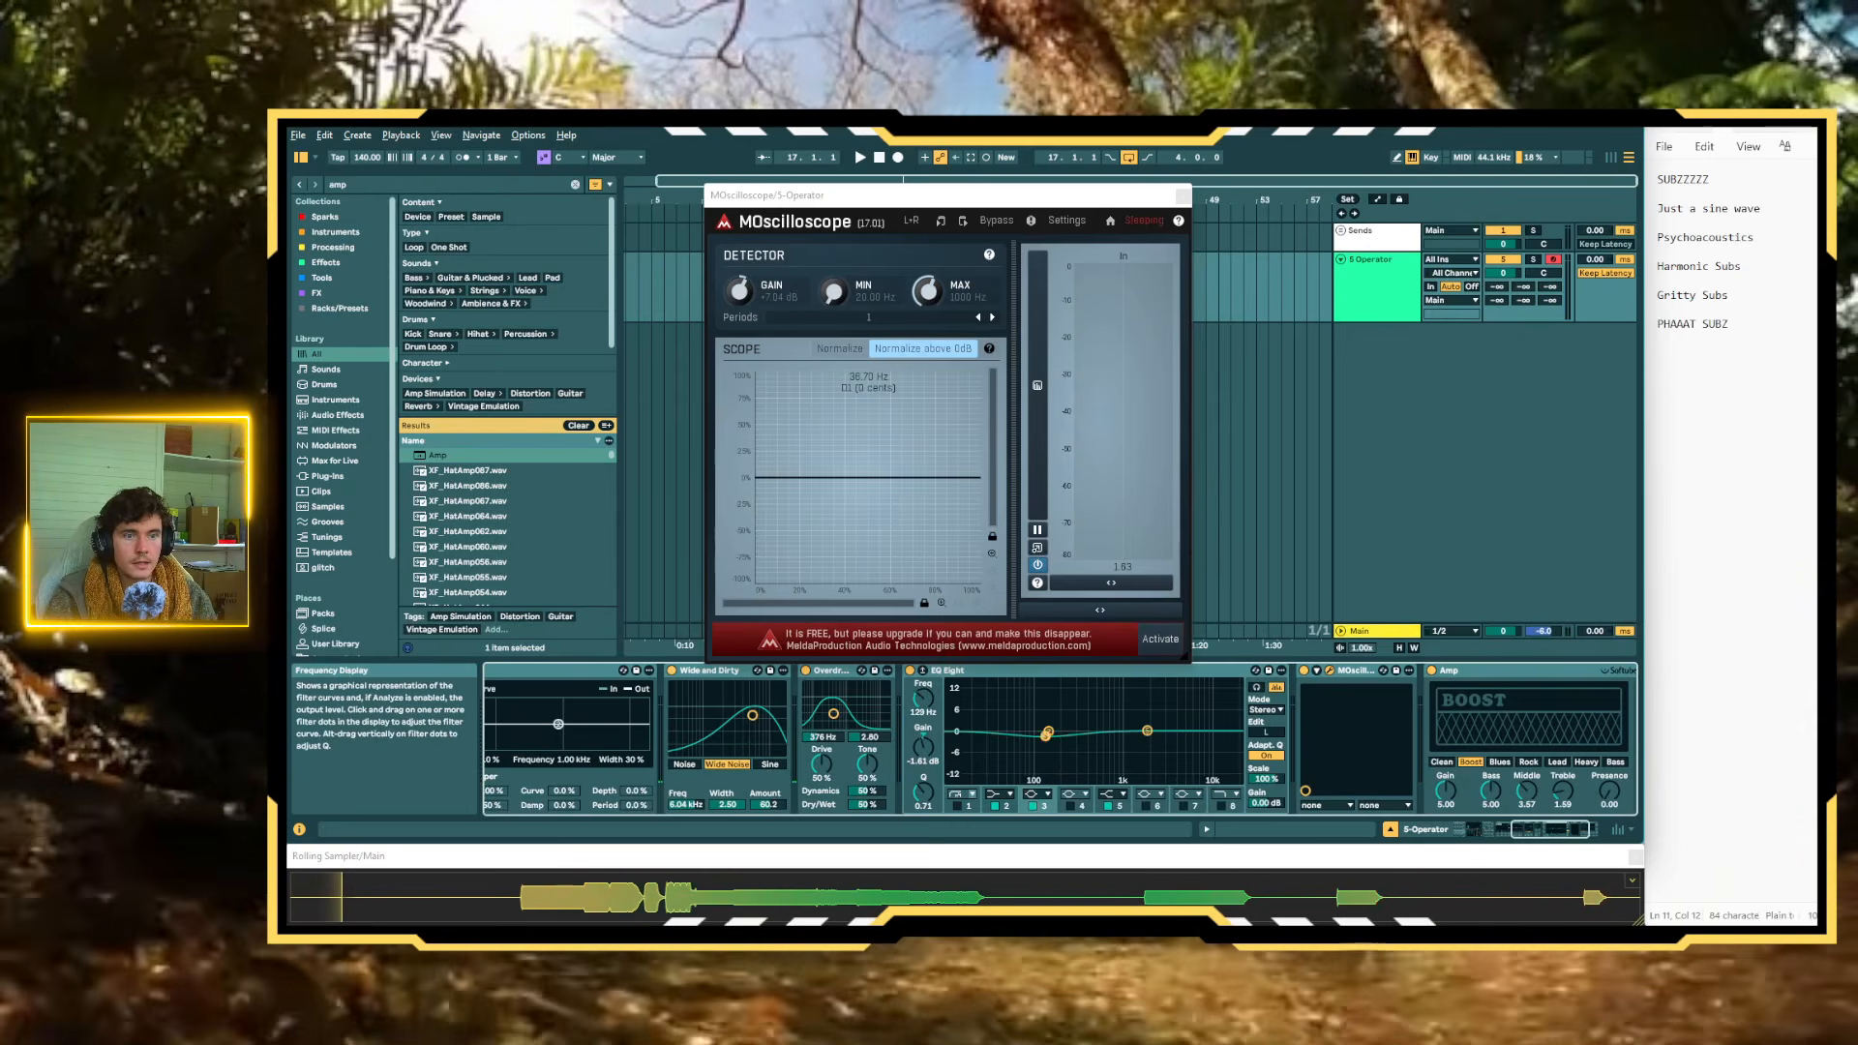
key(s)
Enable EQ Eight's band 4 and shape it into a 1.12 dB boost at 39.1 Hz while testing notes
drag(1045, 737, 998, 716)
click(1071, 806)
key(a)
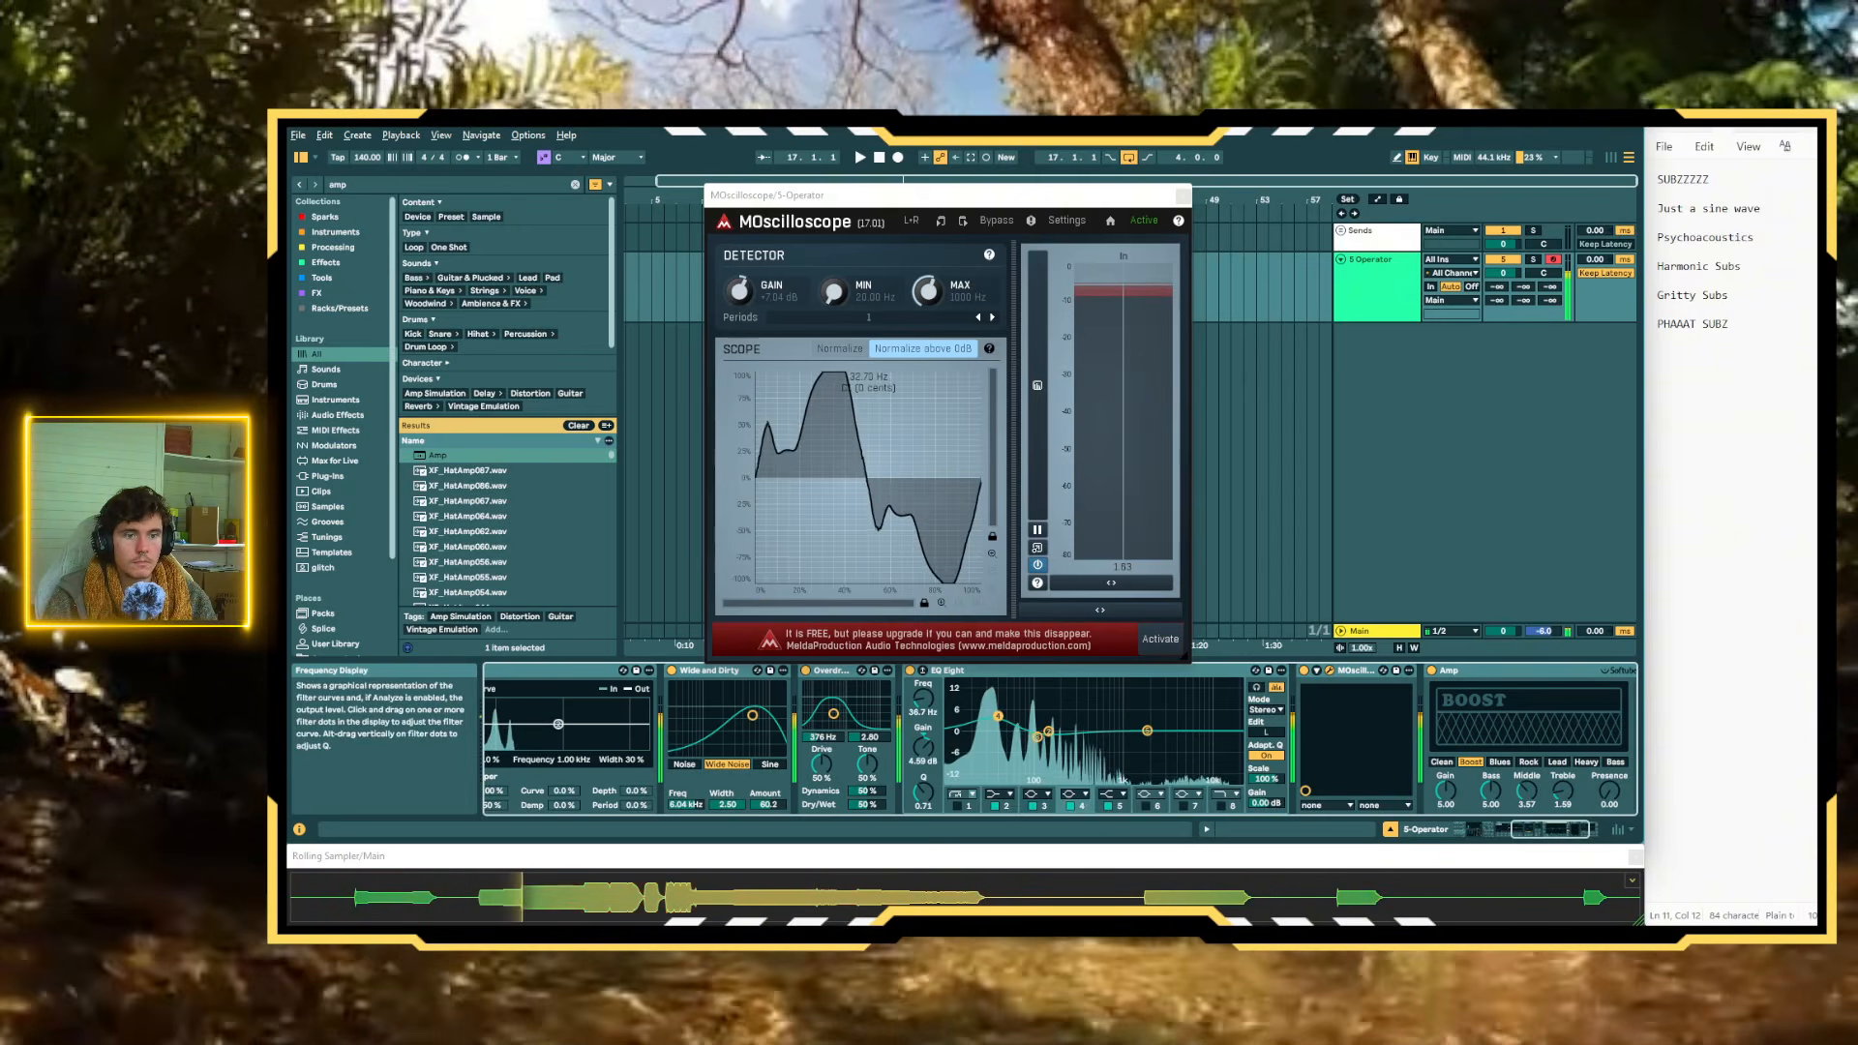
key(s)
drag(997, 716, 1000, 728)
key(a)
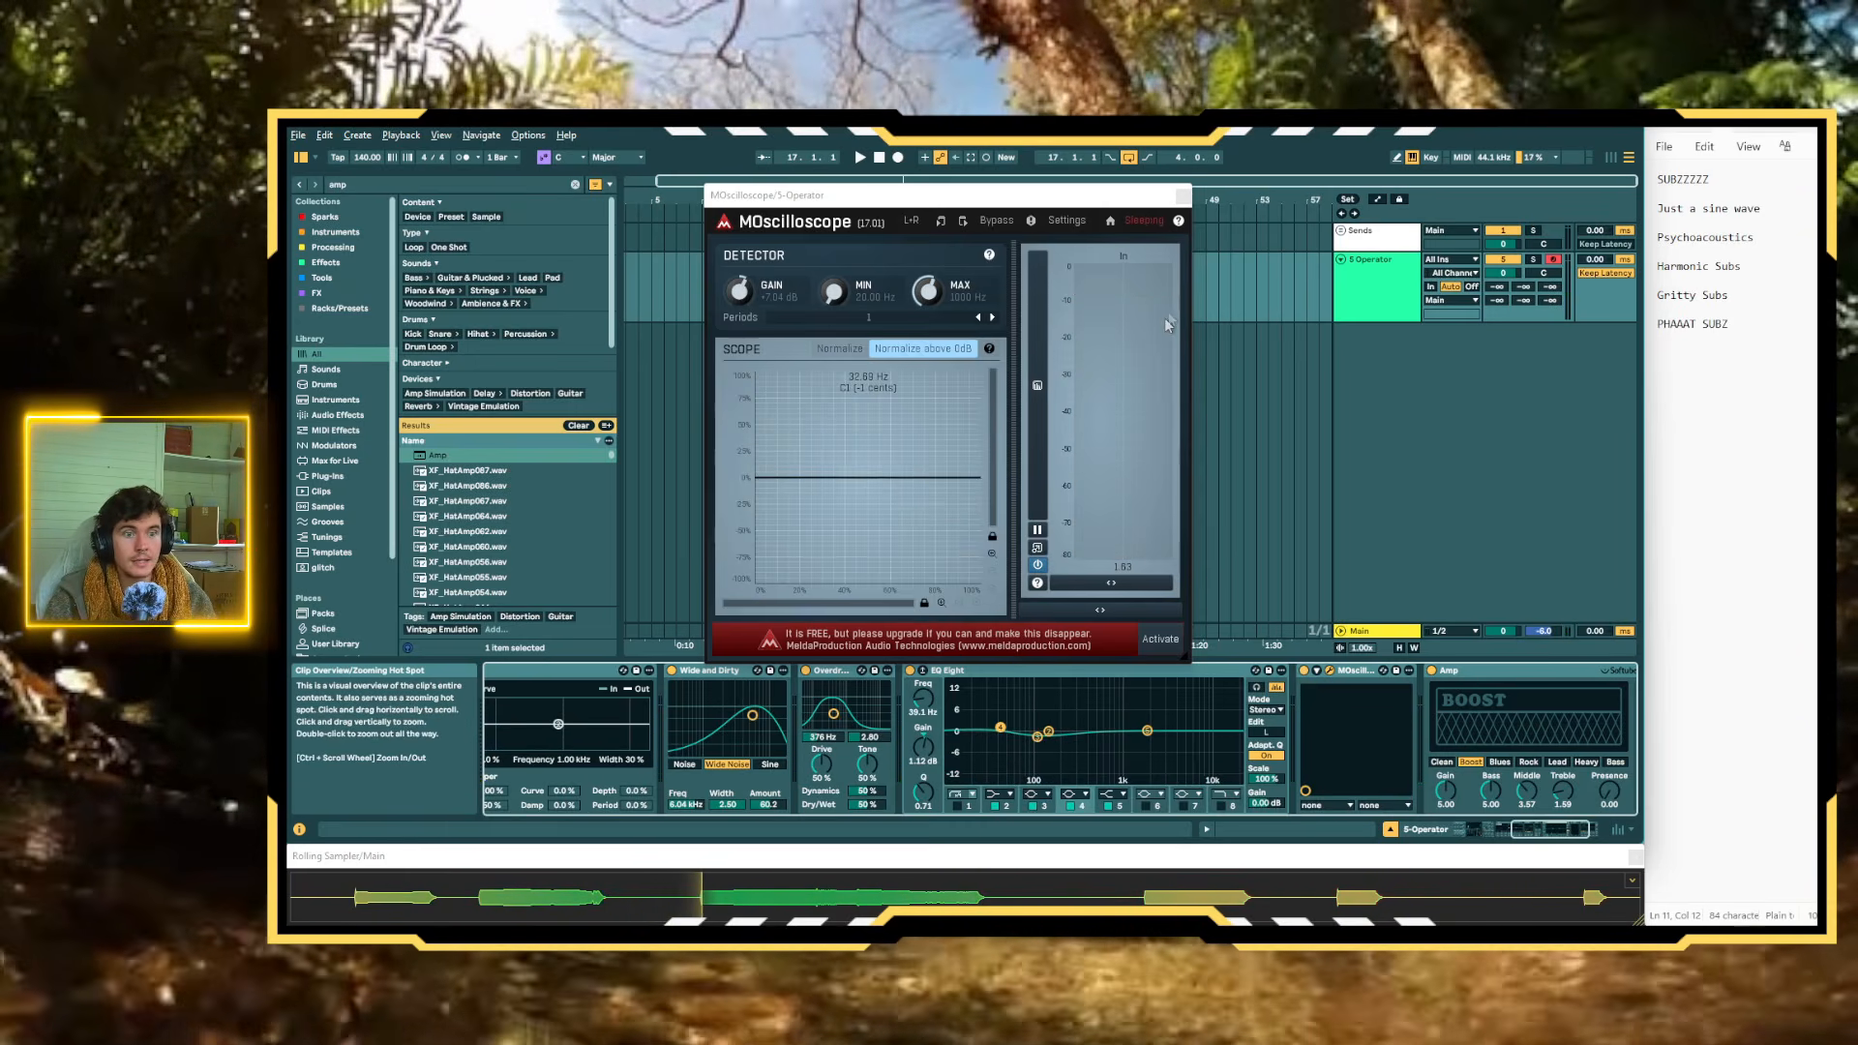
Duplicate the Operator track and close the MOscilloscope window
drag(1131, 201, 1120, 177)
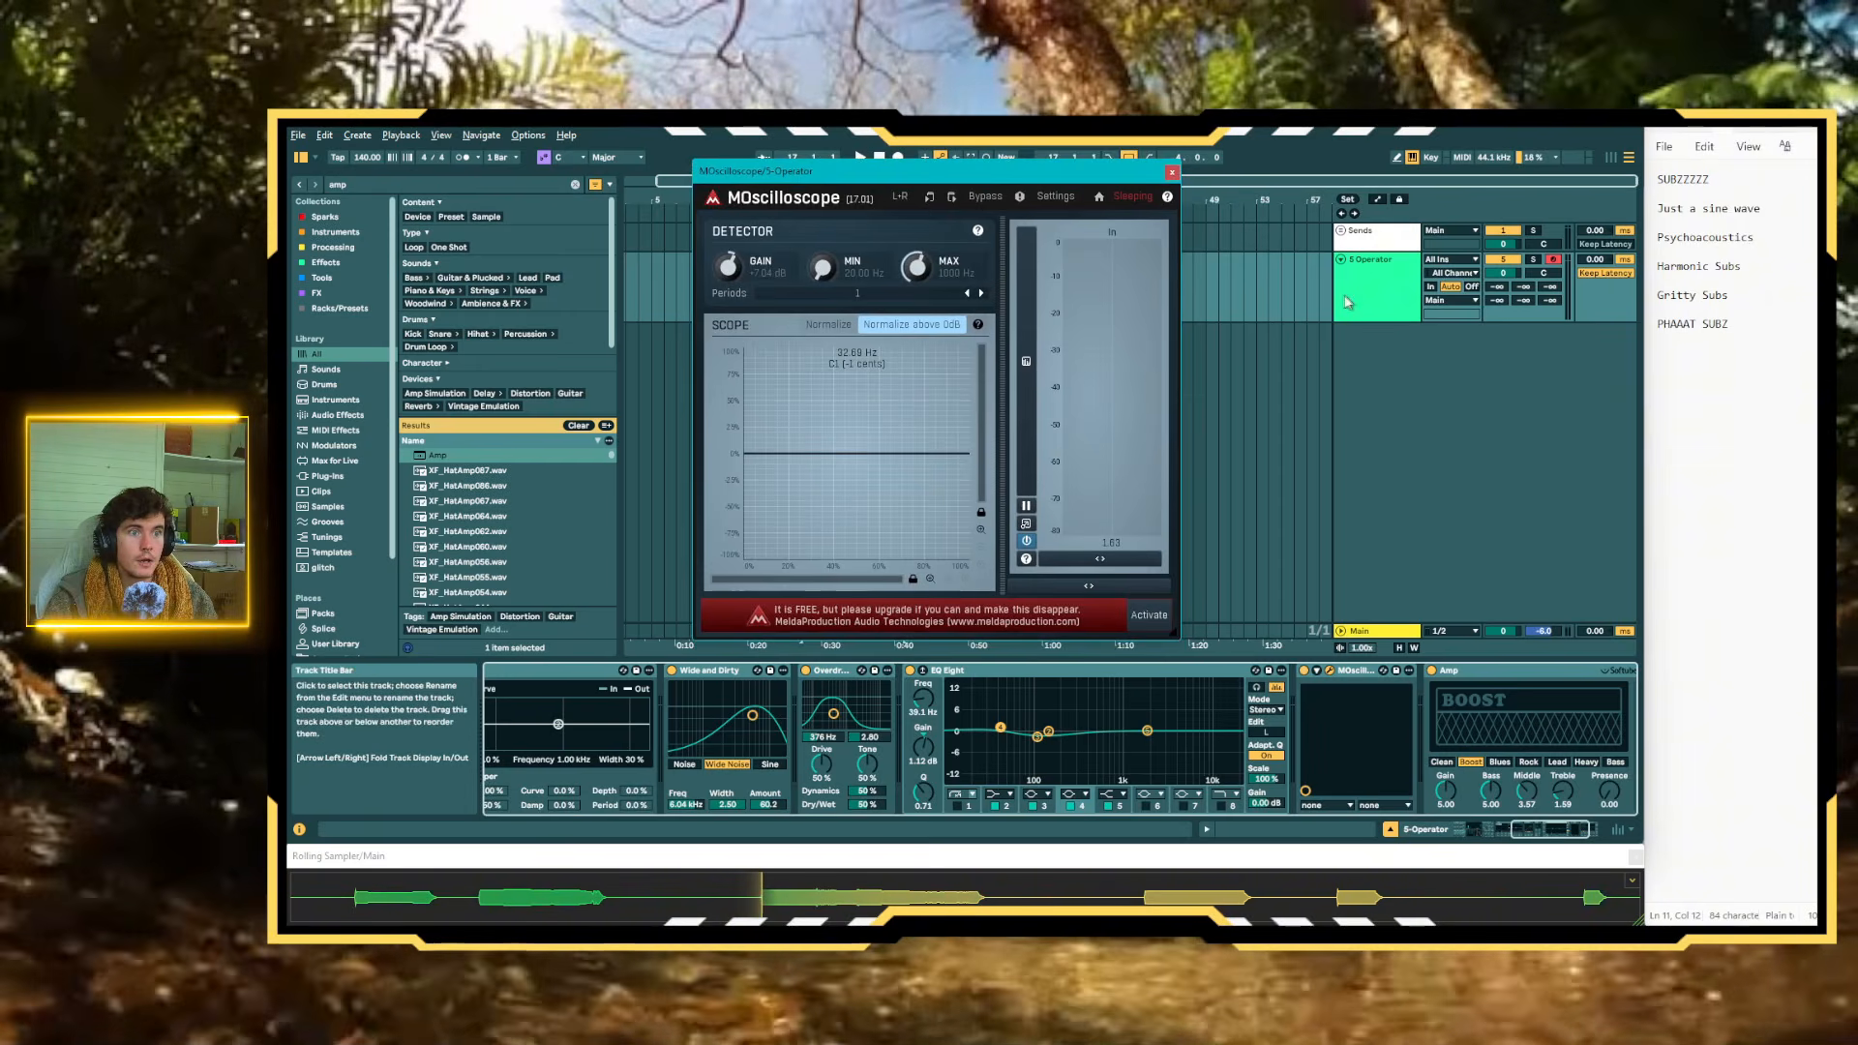
click(1378, 300)
key(ctrl+d)
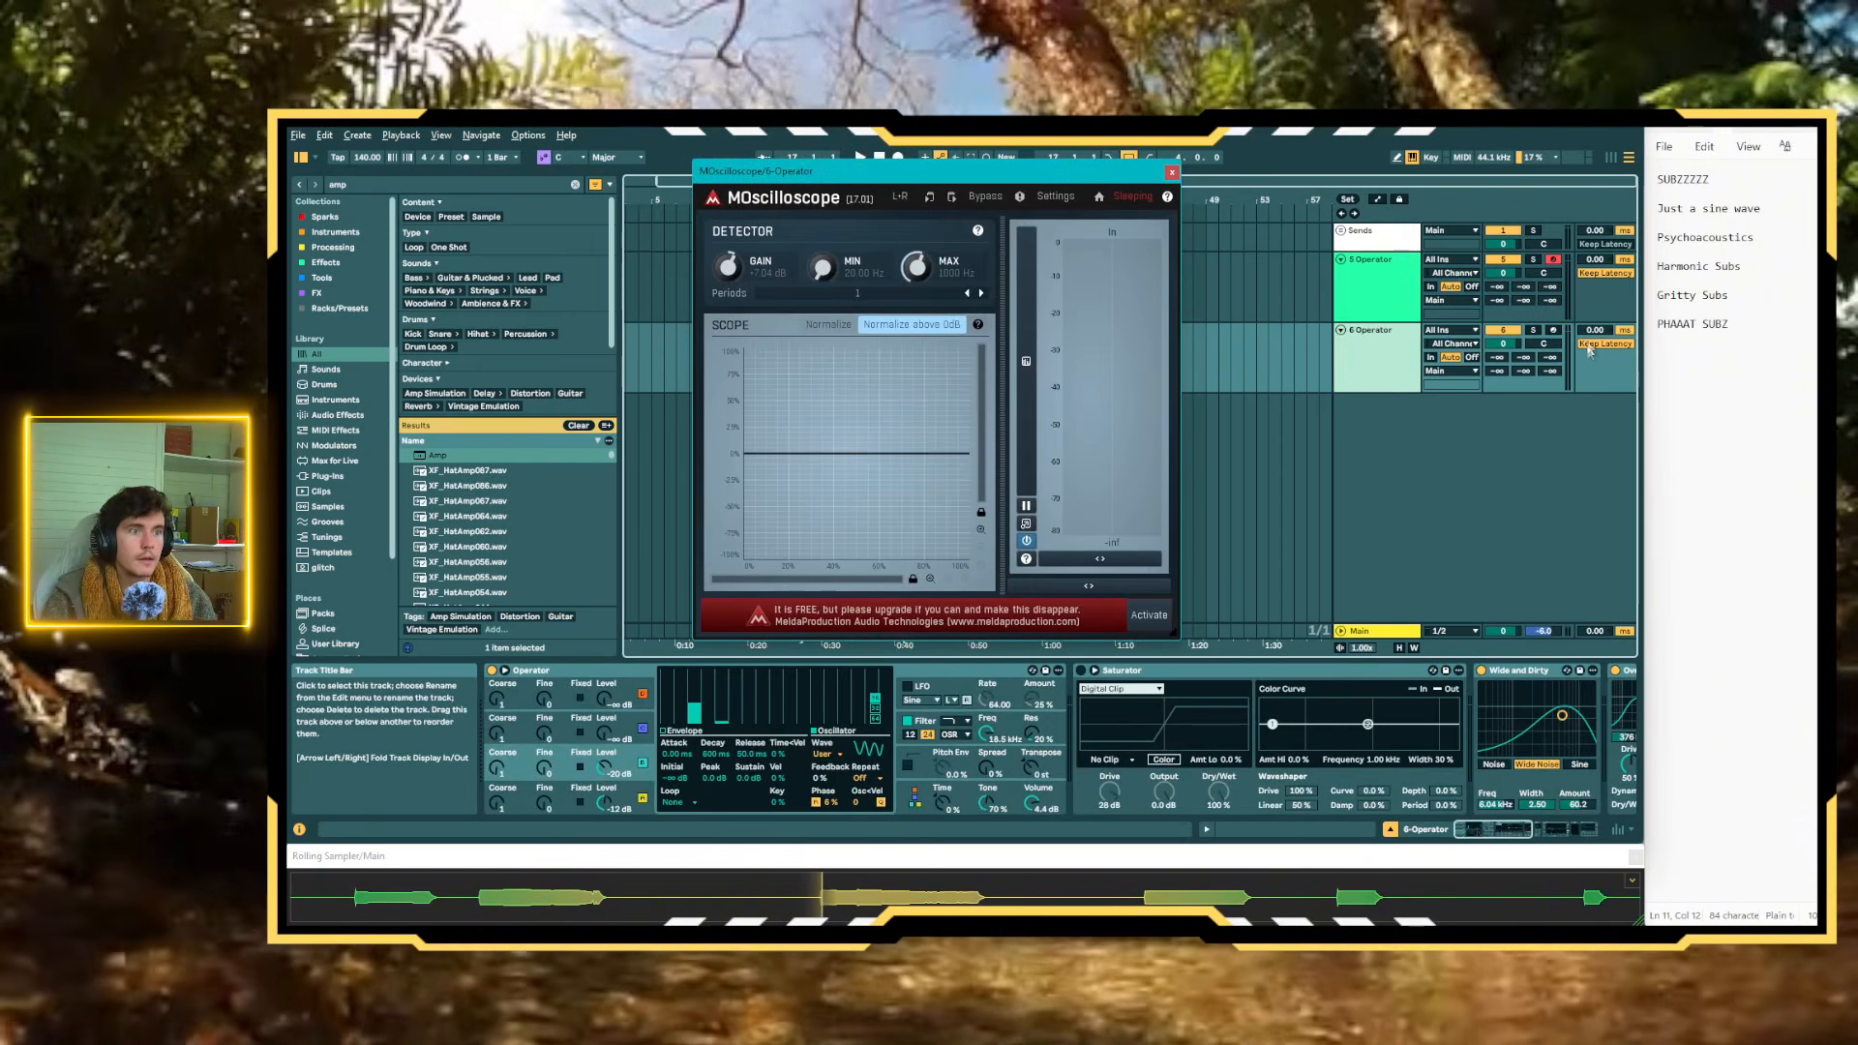
click(1171, 171)
Enable band 1 in the original Operator track's EQ Eight as a low cut at 141 Hz
click(1383, 343)
click(1379, 290)
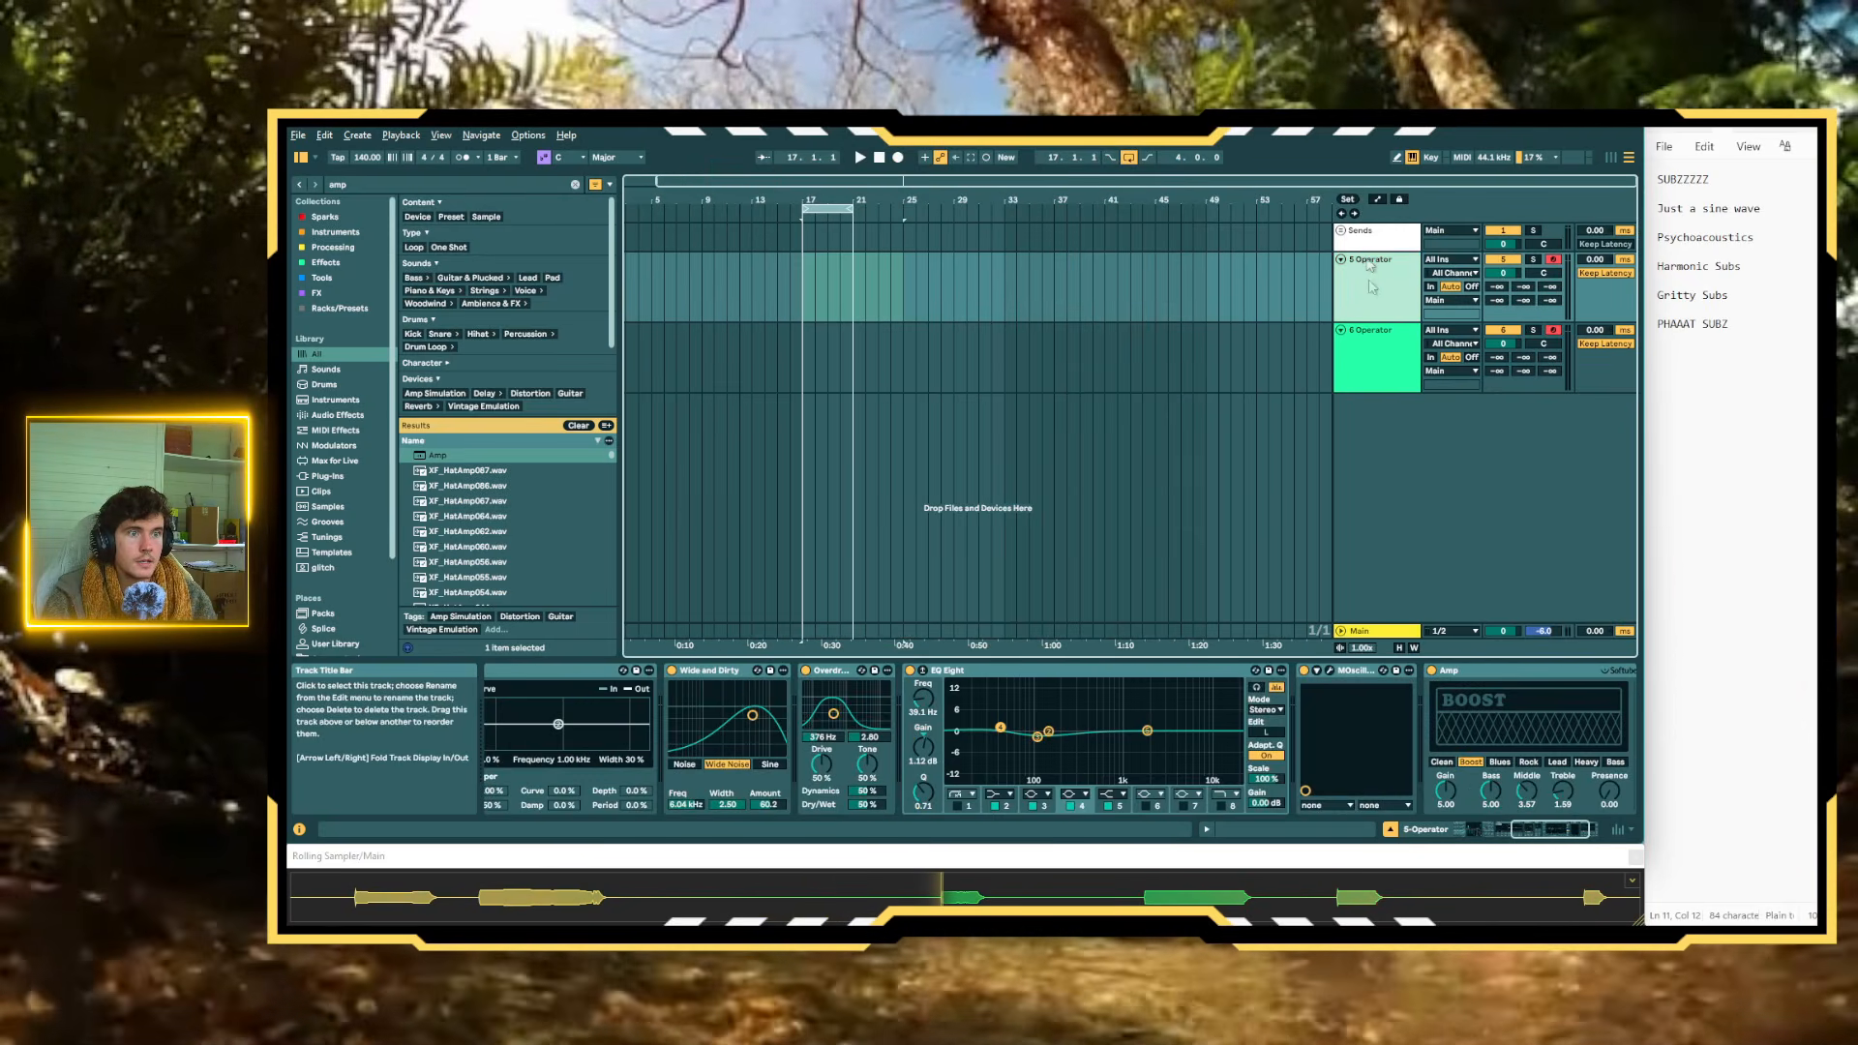
click(958, 806)
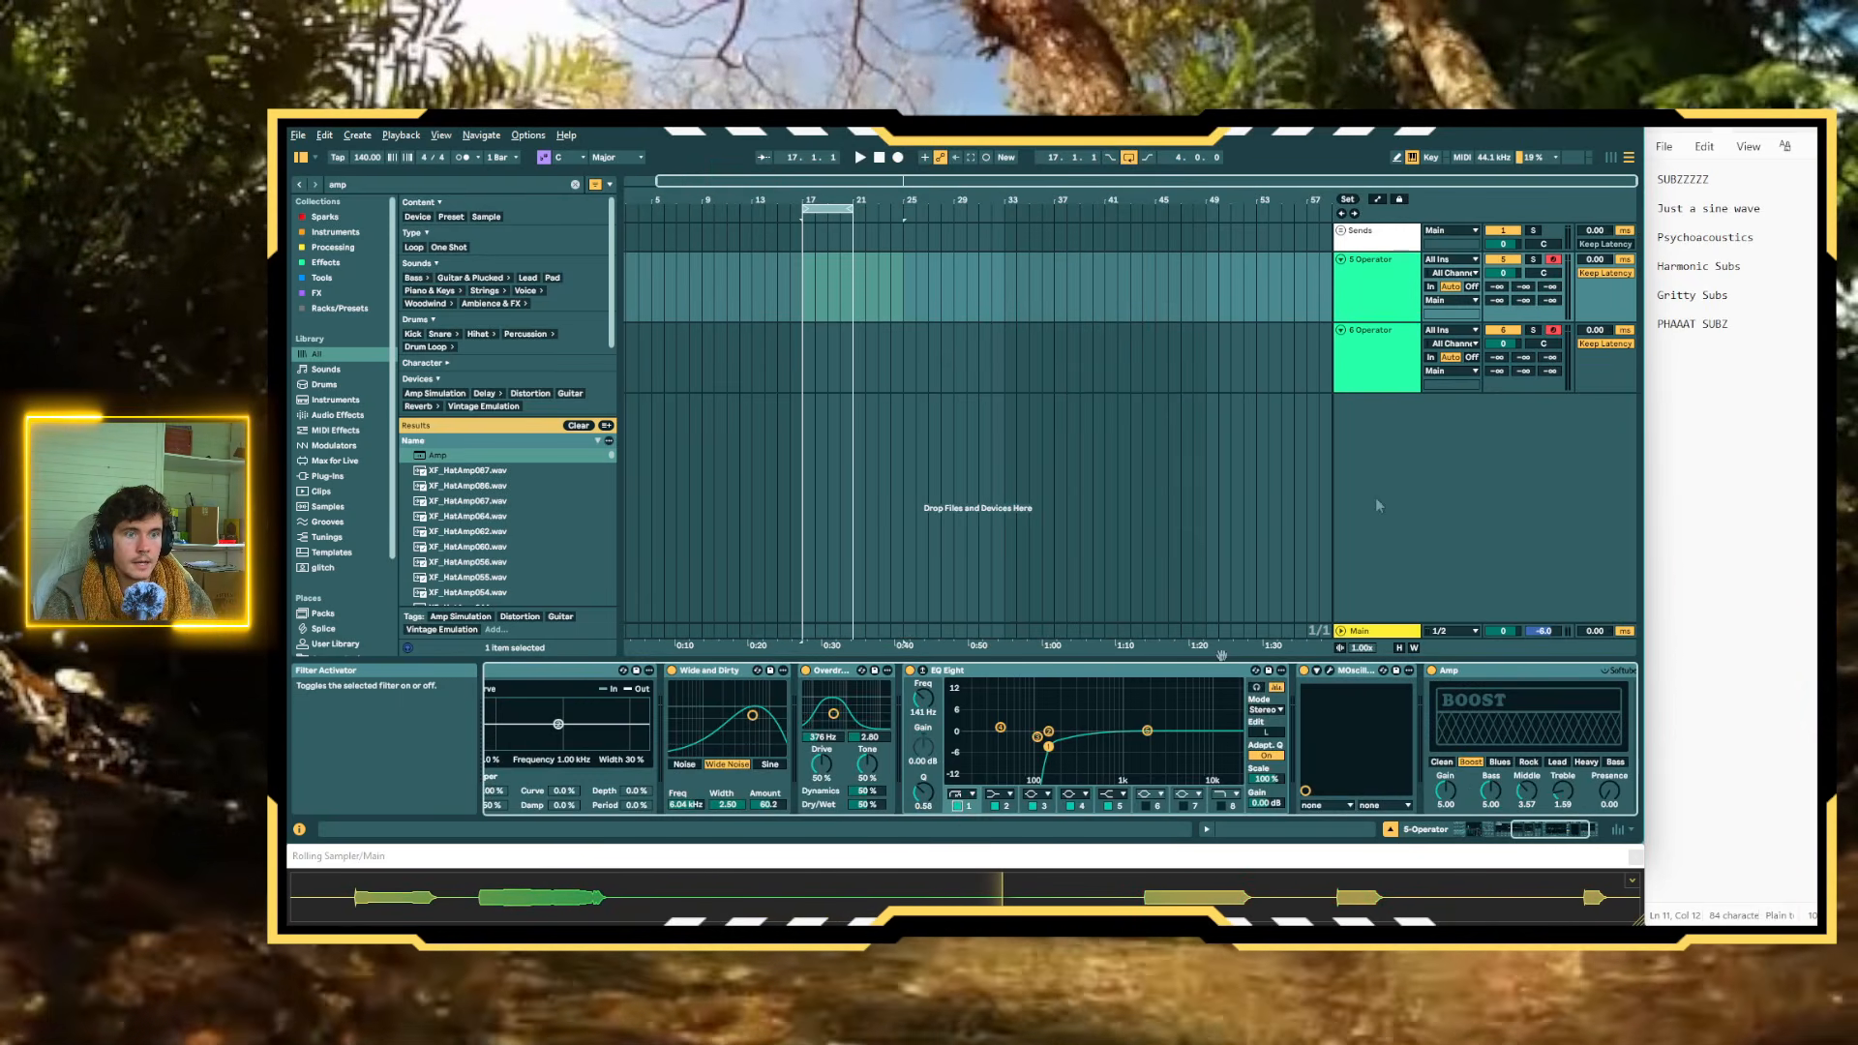
Enable band 1 in the duplicate track's EQ Eight and change it to the steepest high-cut filter at 141 Hz
click(1374, 360)
scroll(1194, 805, right, 3)
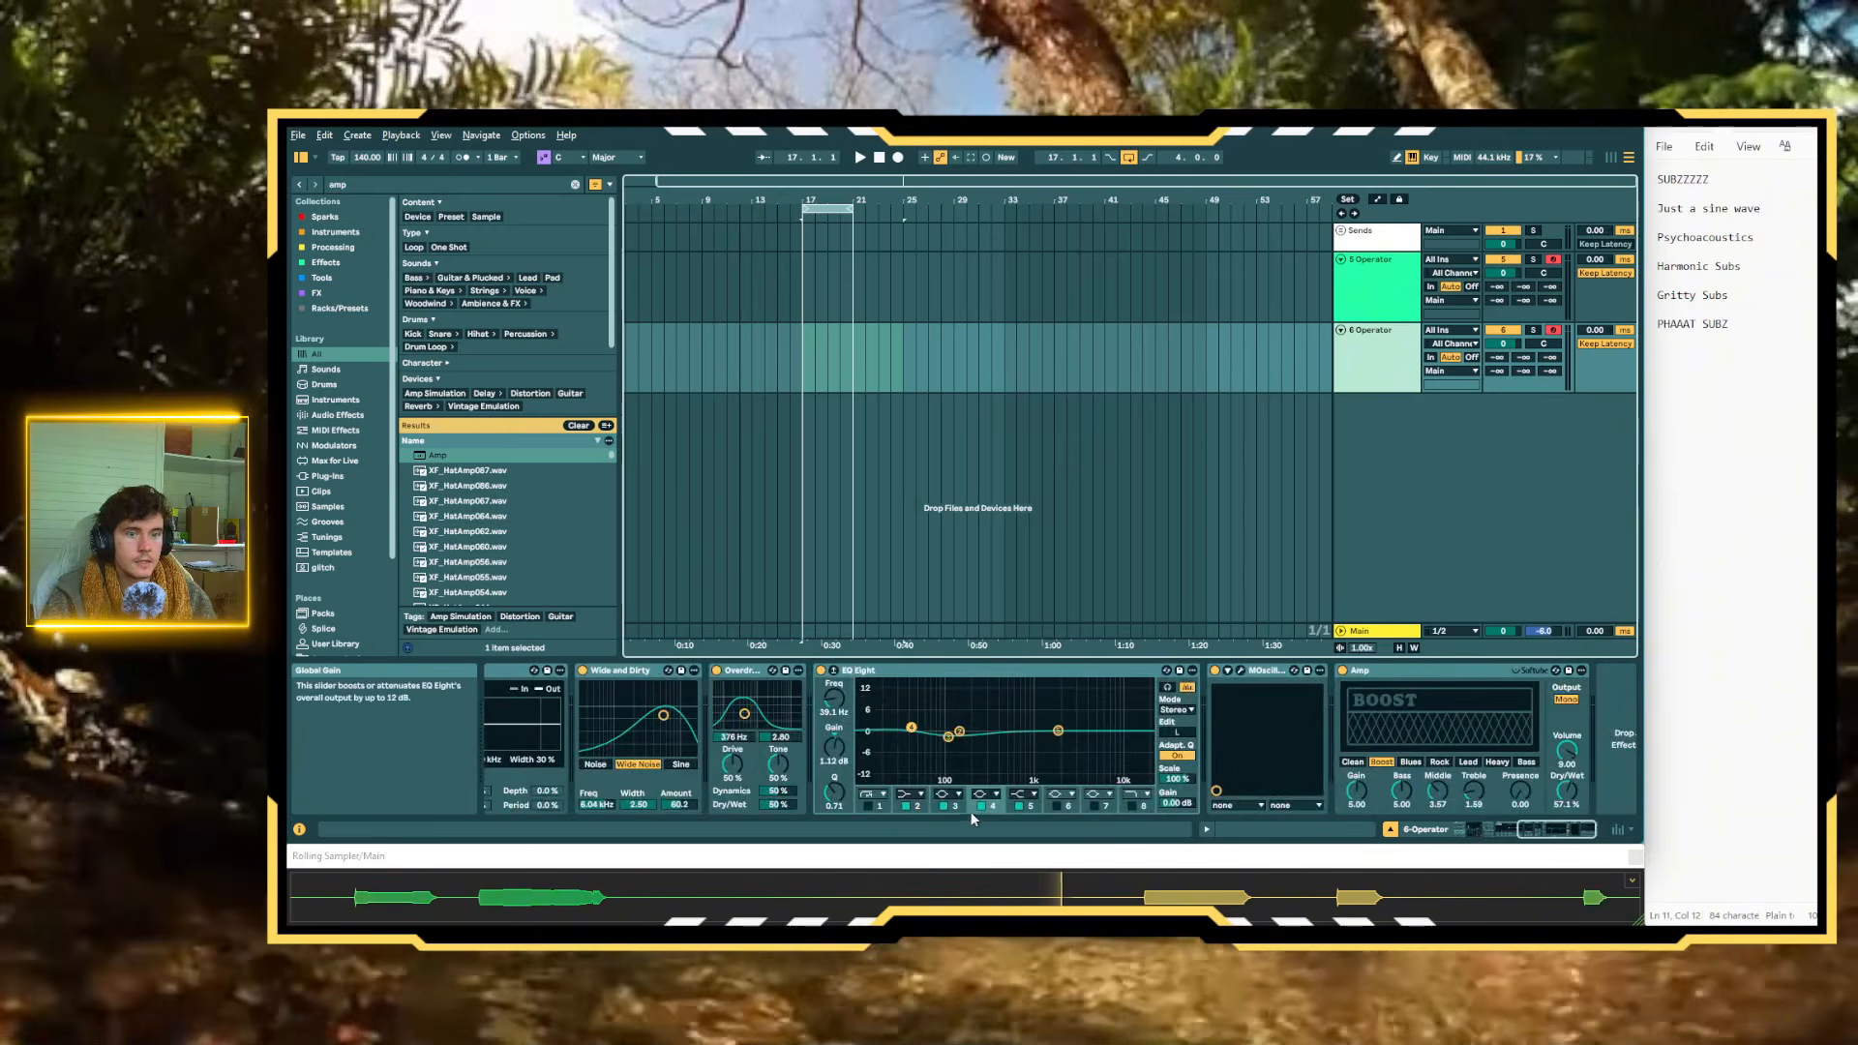
click(879, 806)
click(869, 794)
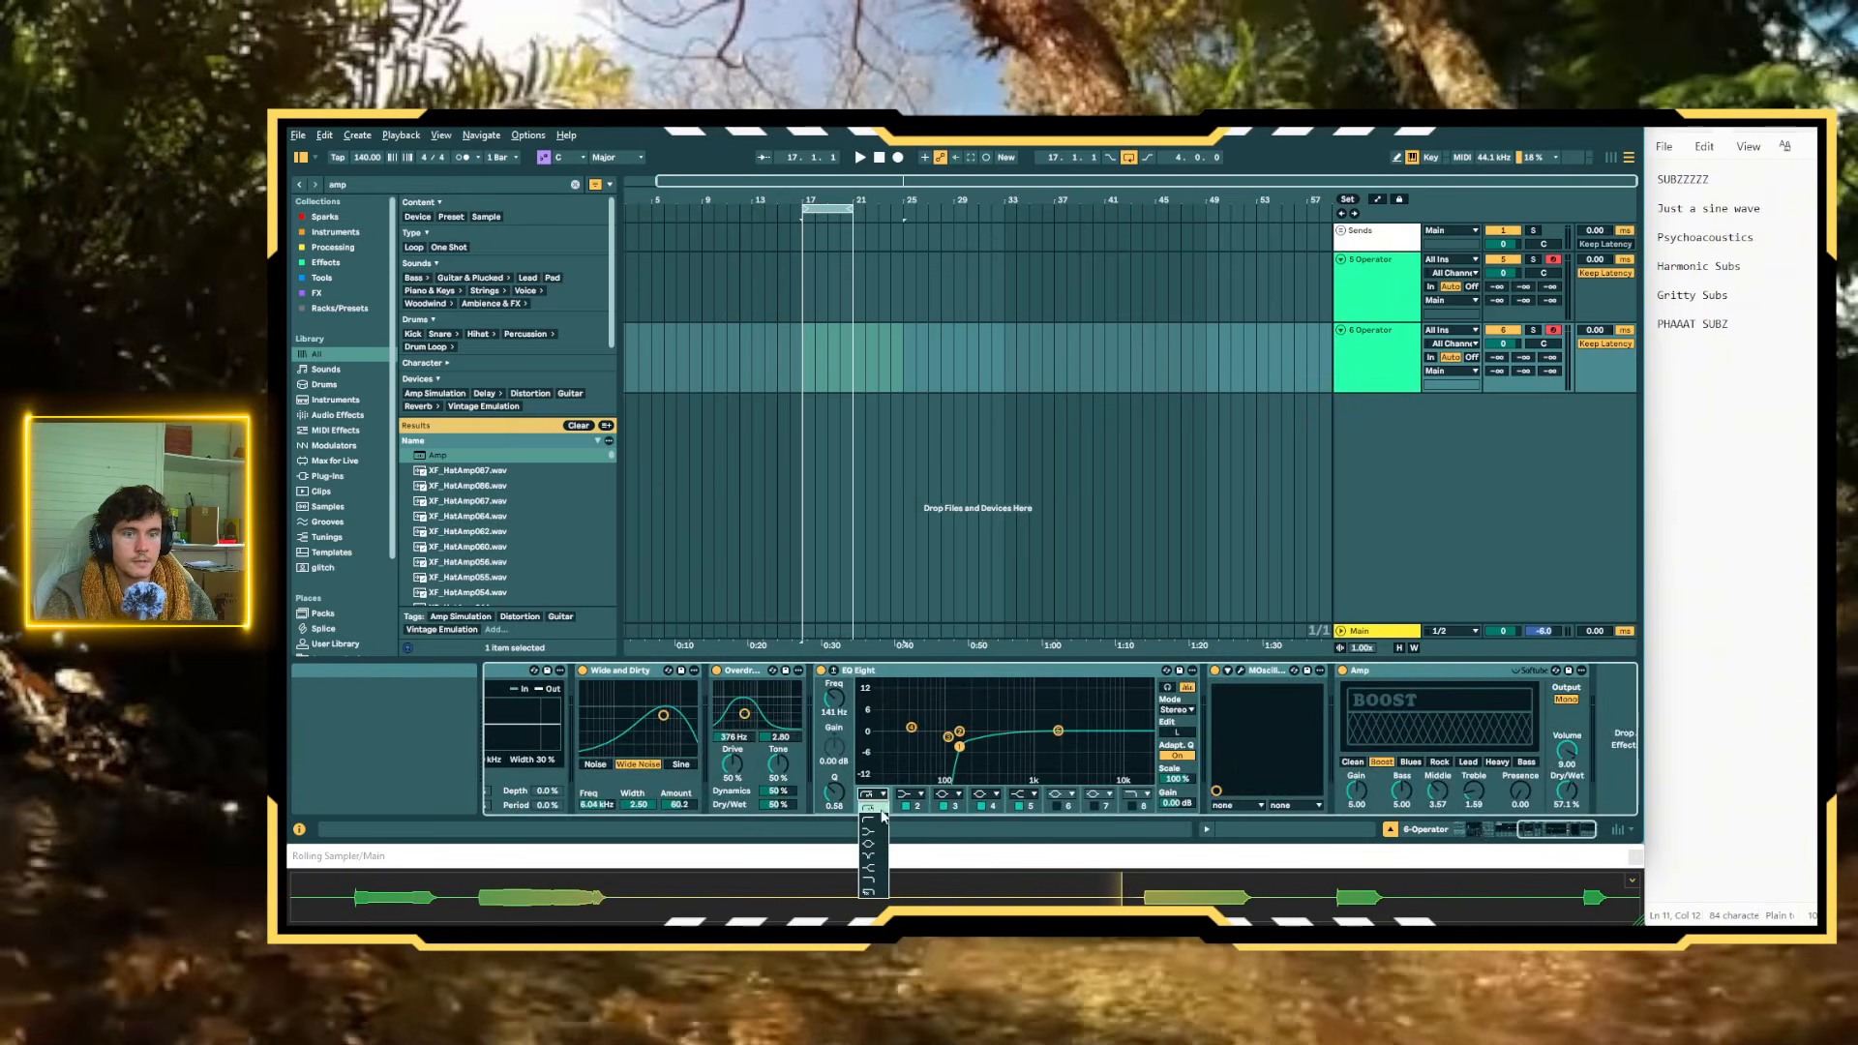
click(871, 890)
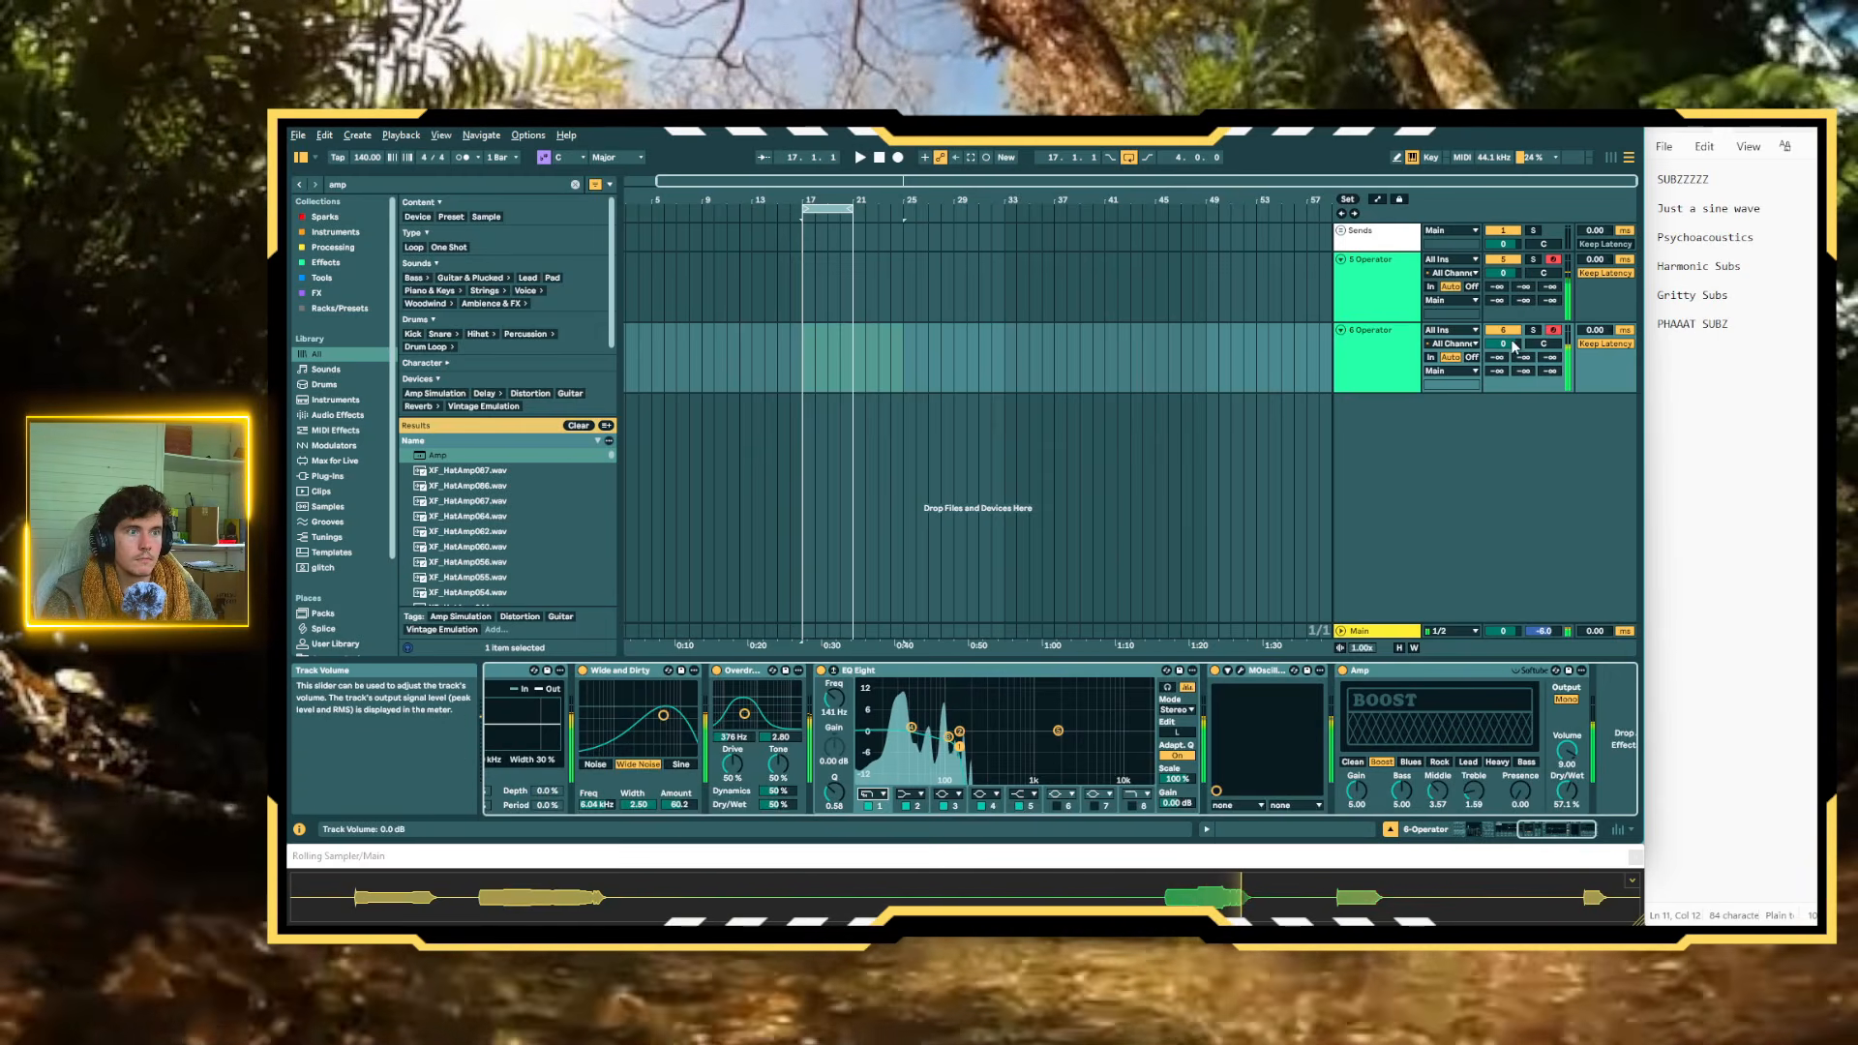
Deactivate Amp, Overdrive and Wide and Dirty on the duplicate while soloing it for comparison, and reset both Operator tracks' volumes to 0
mouse_move(1502, 343)
mouse_down()
mouse_move(1510, 291)
mouse_move(1514, 315)
mouse_up()
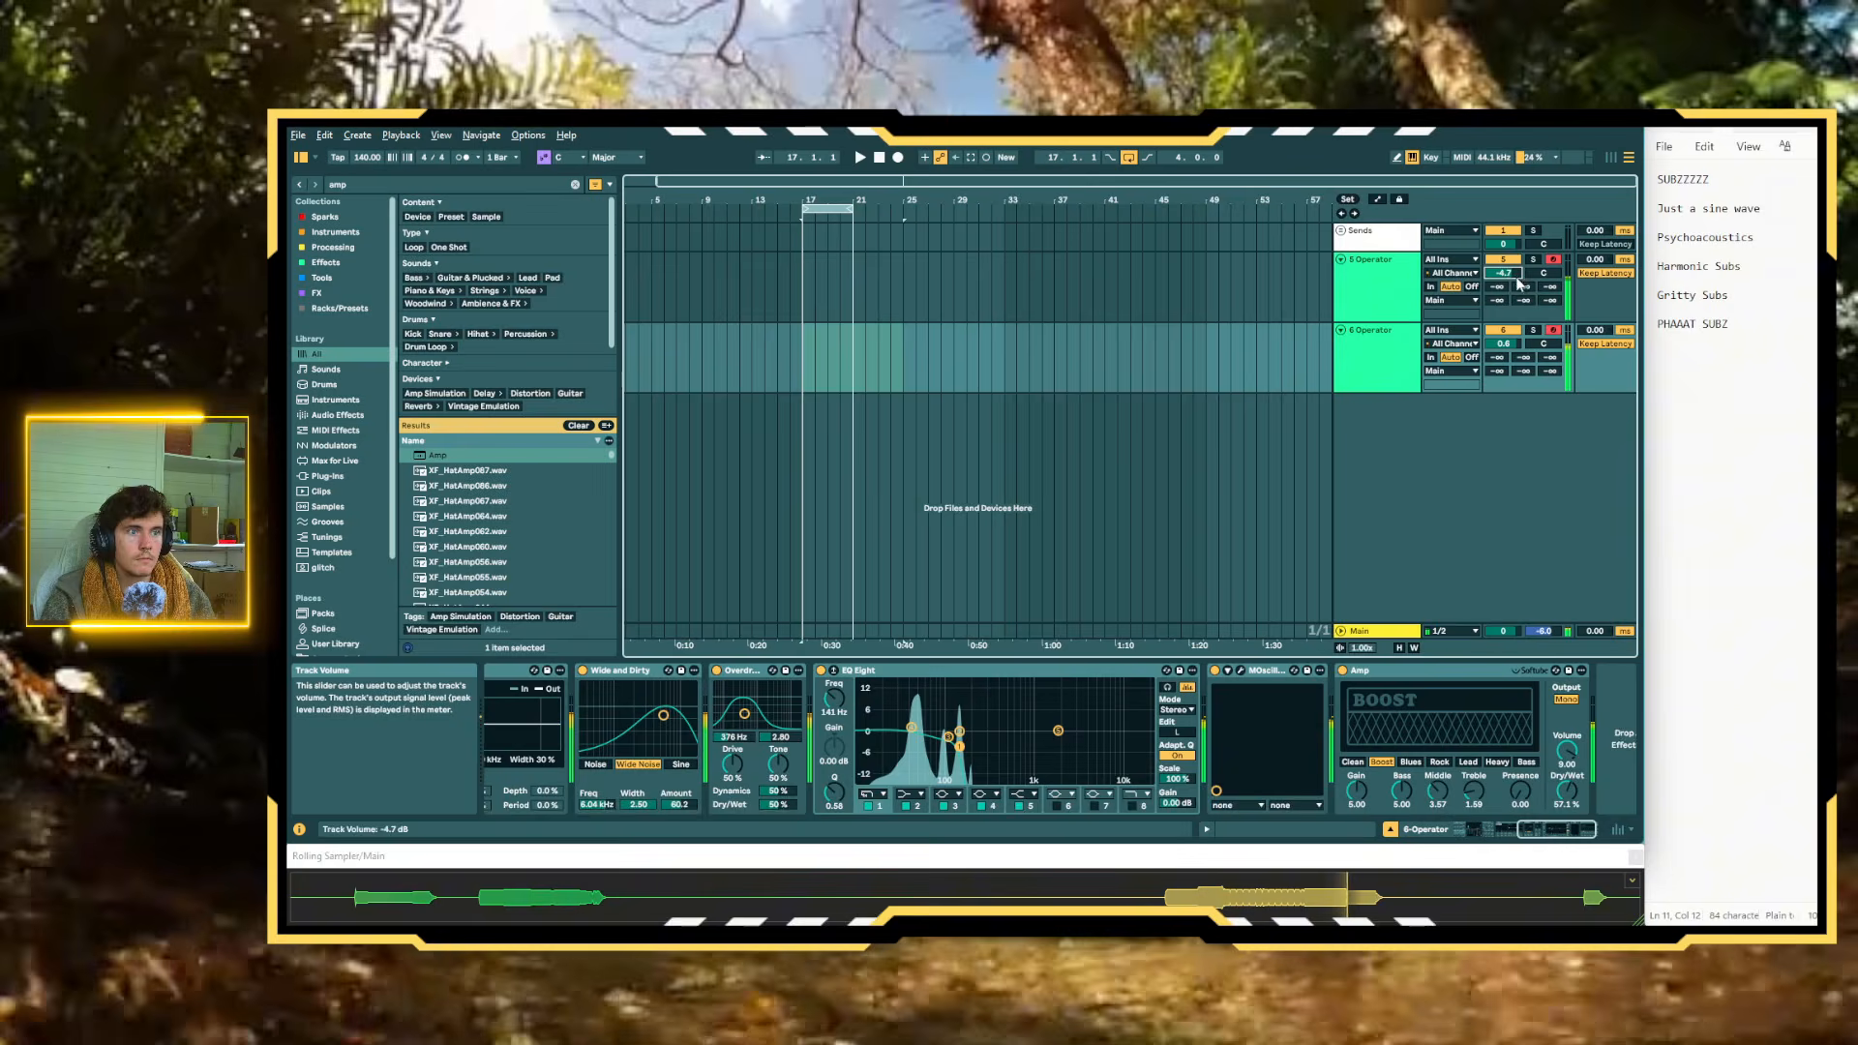
click(1533, 330)
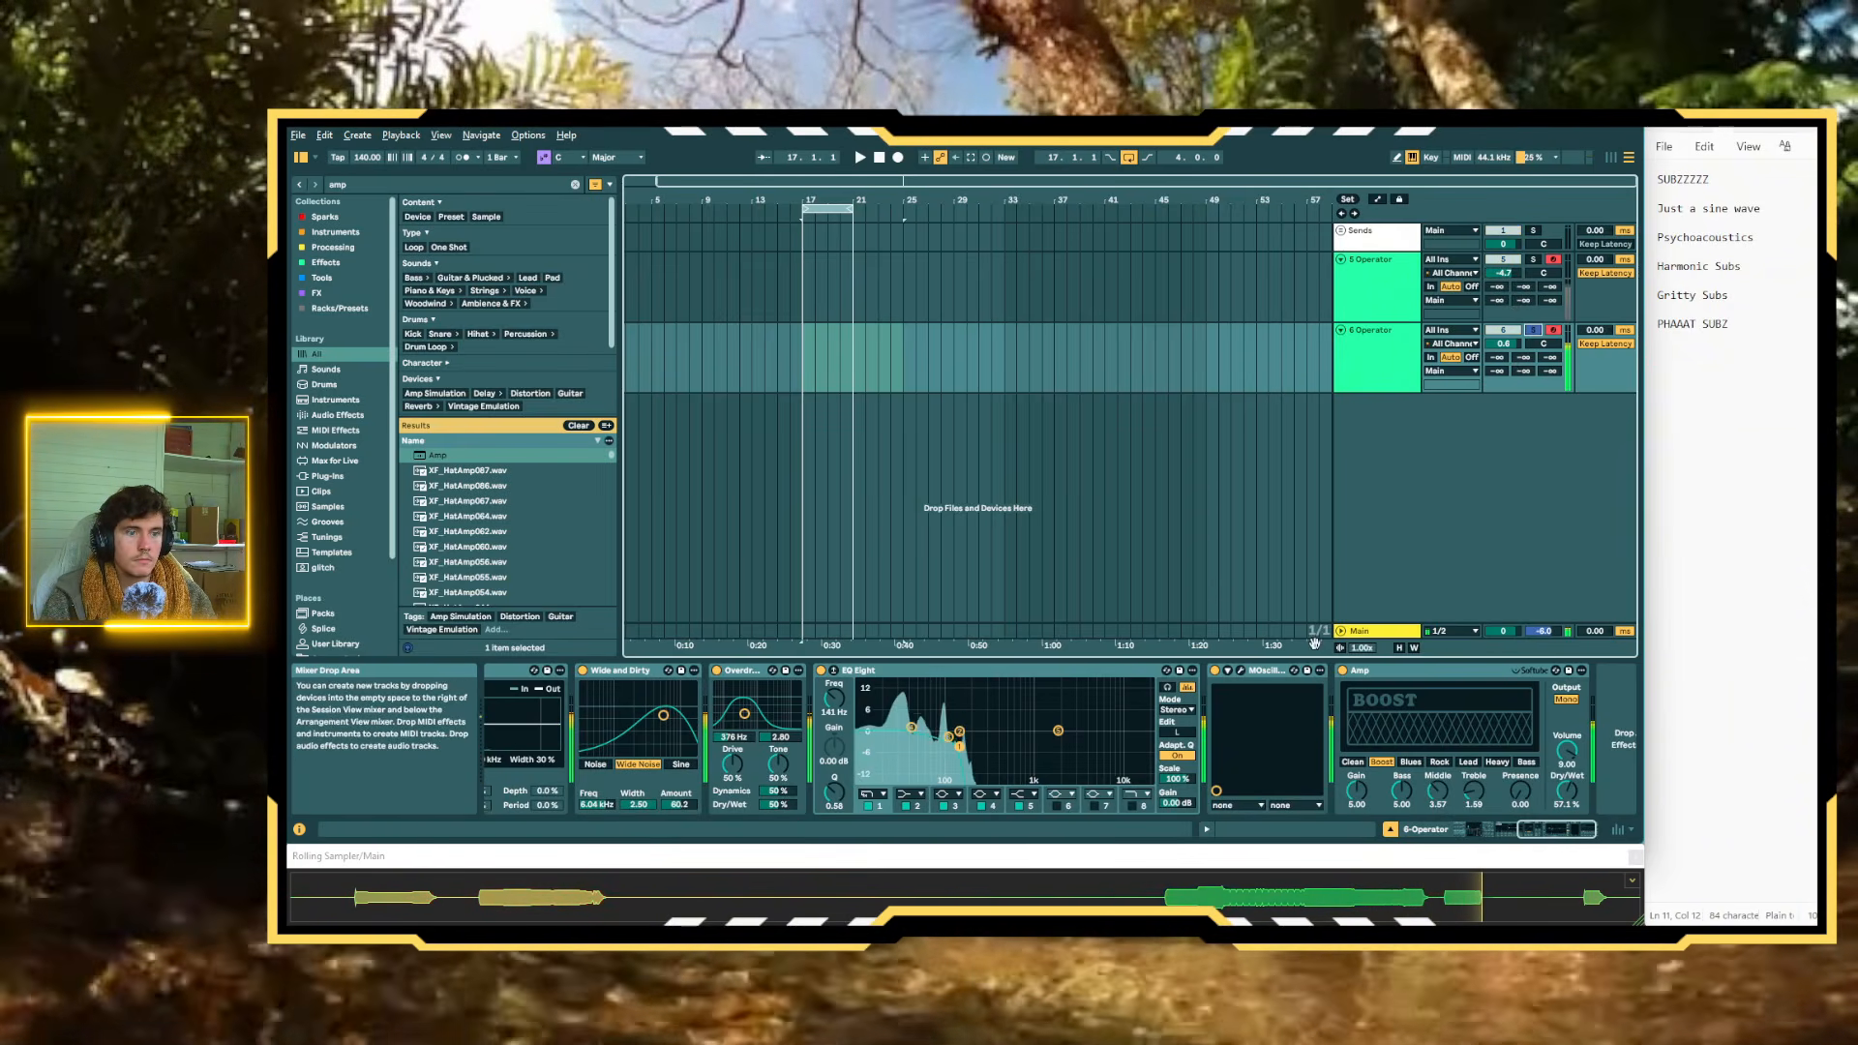
click(1343, 670)
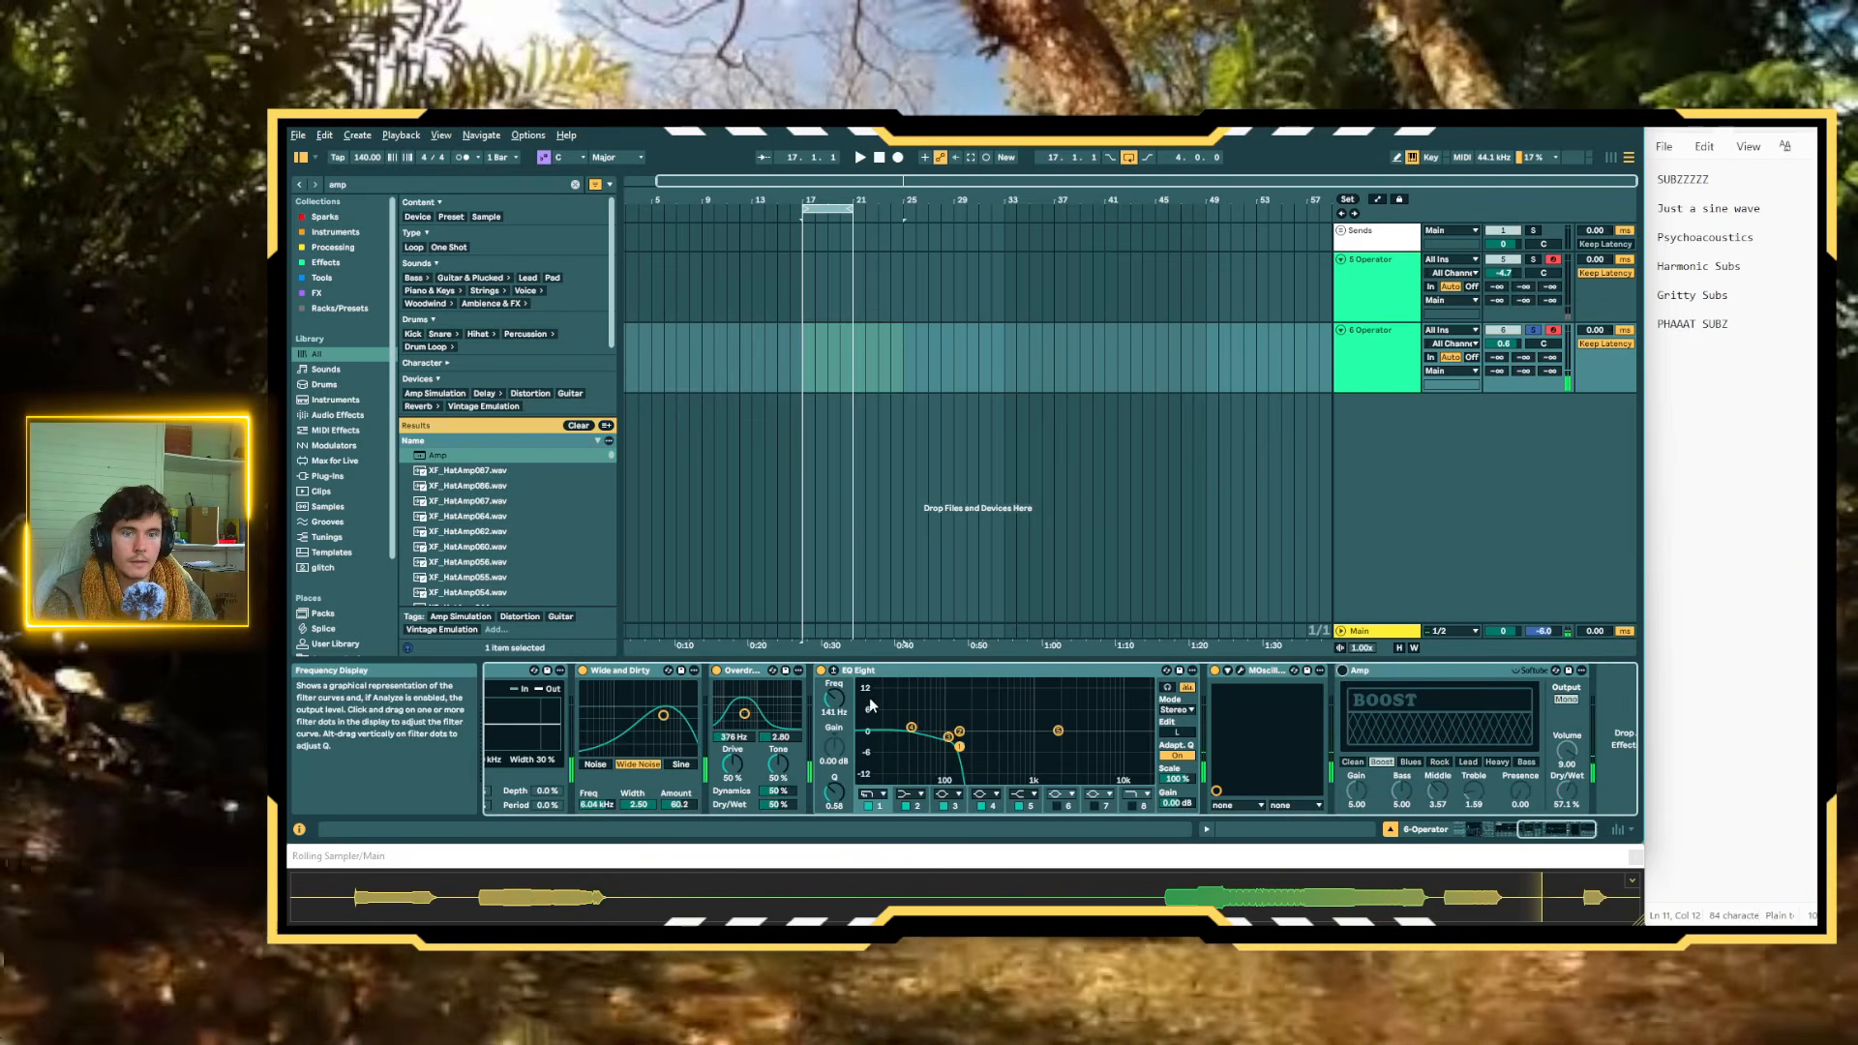
click(716, 670)
click(584, 670)
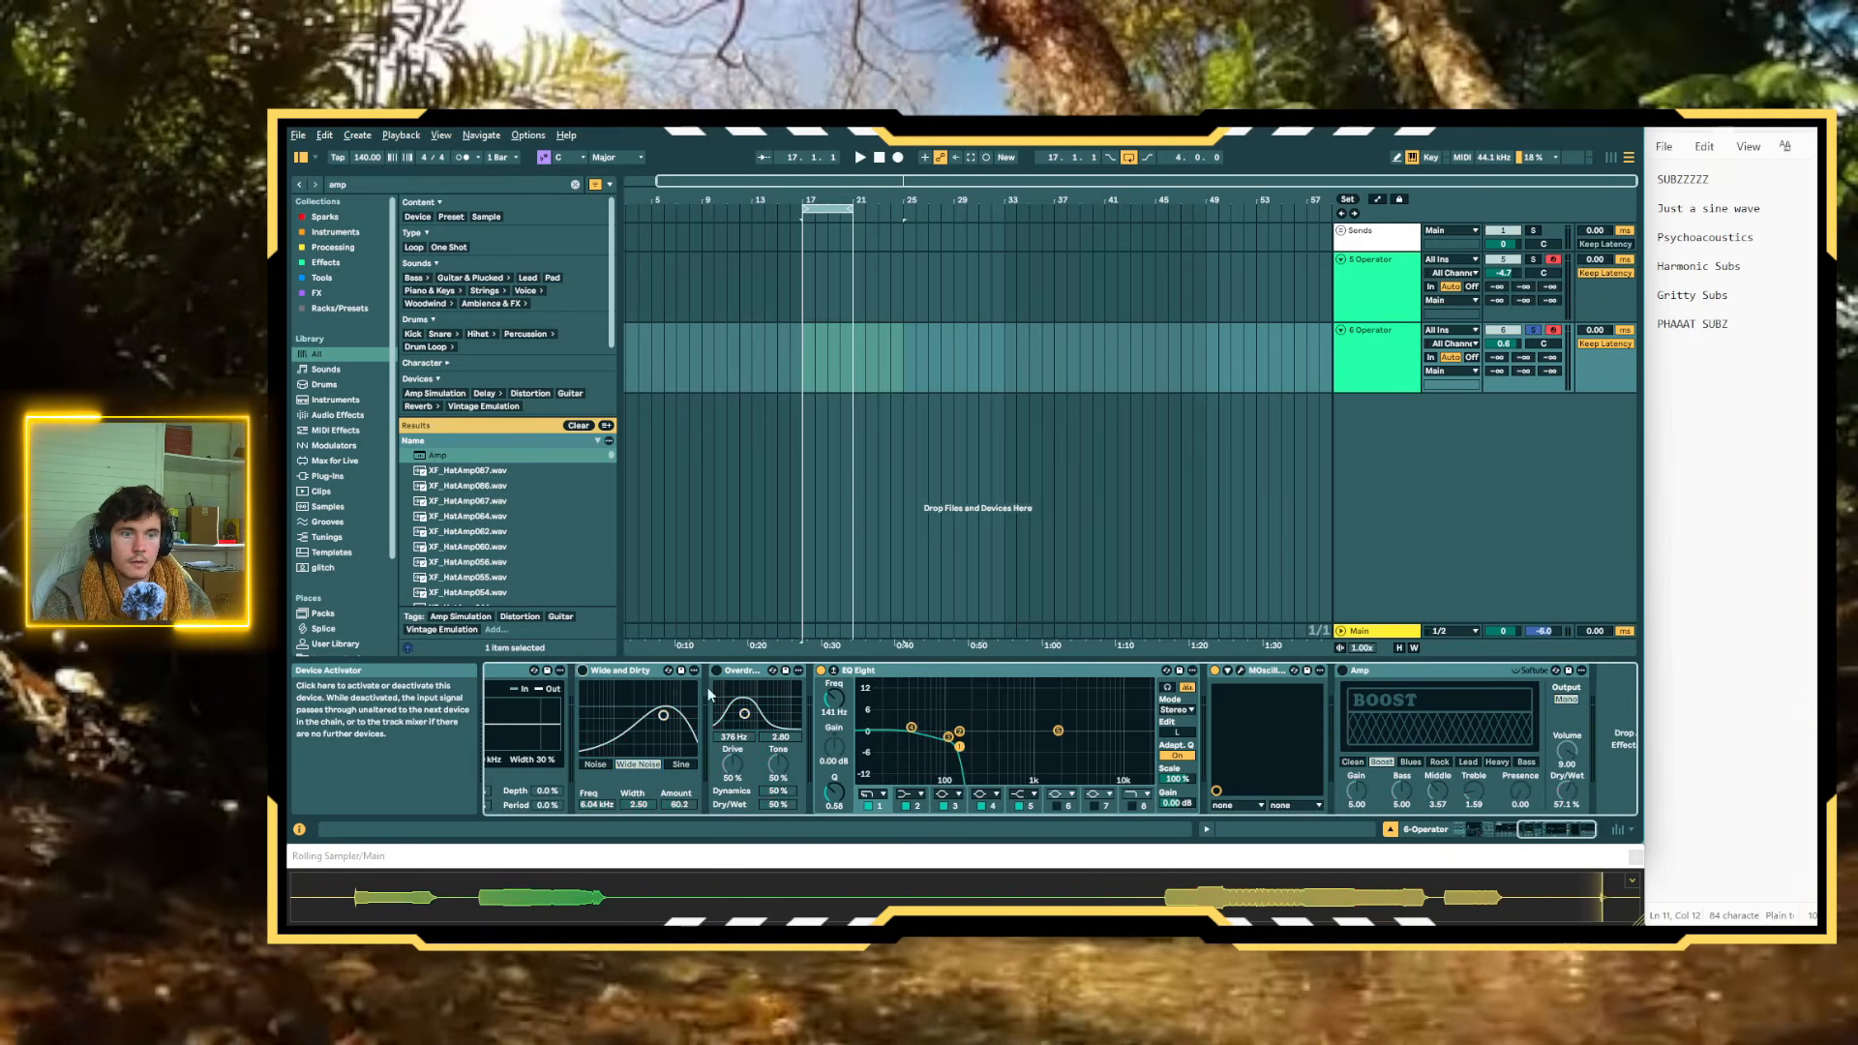
click(1534, 331)
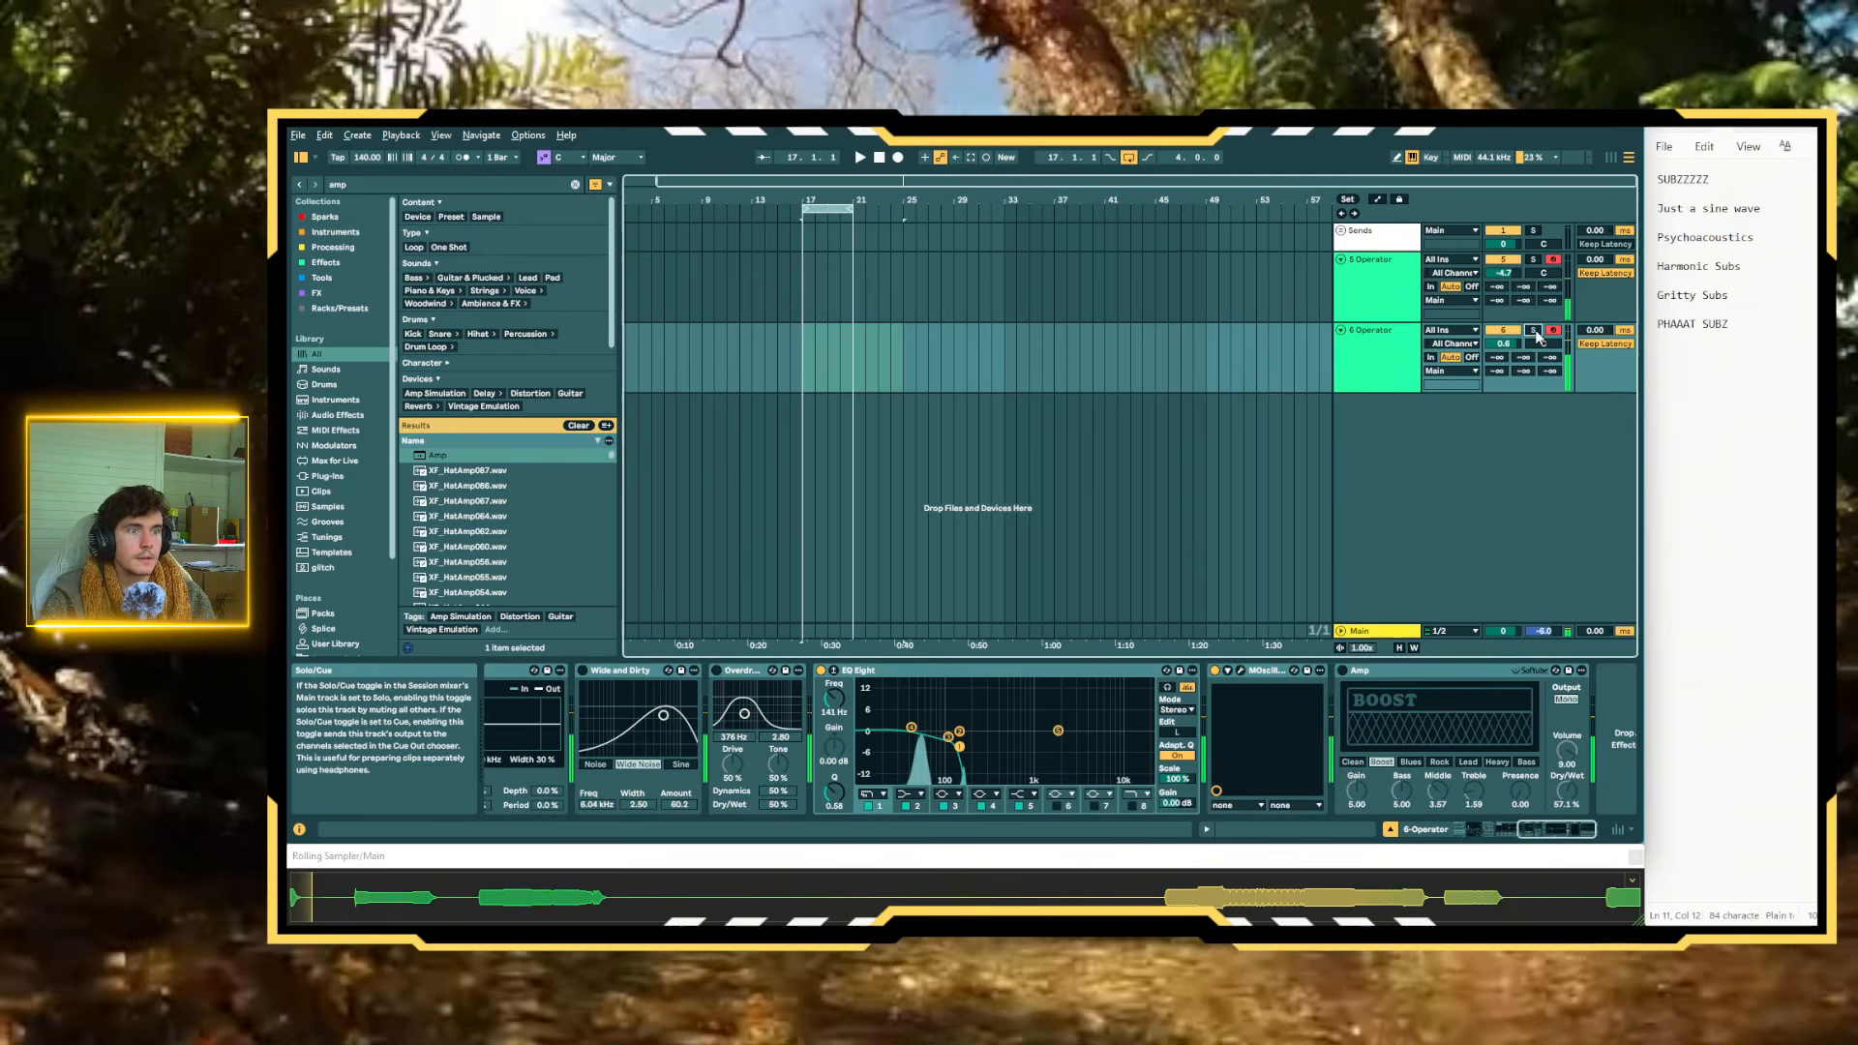
double_click(1510, 272)
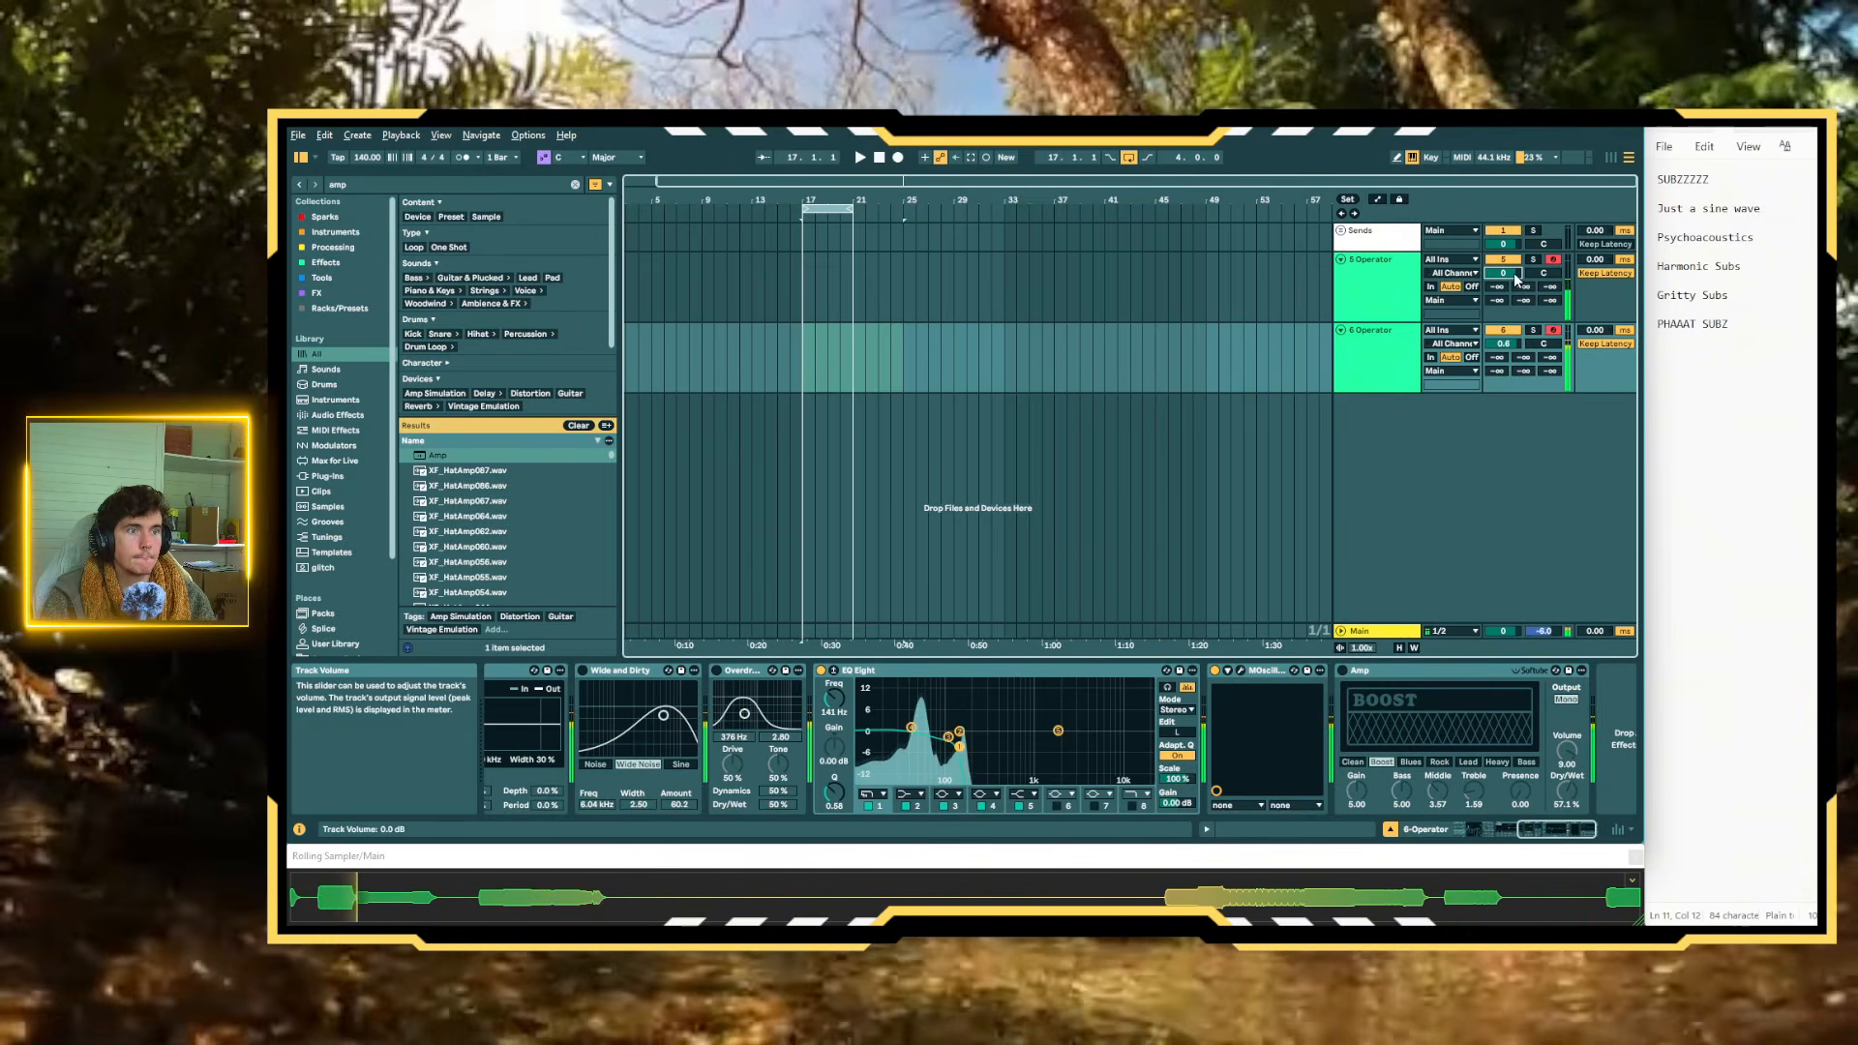
double_click(1509, 344)
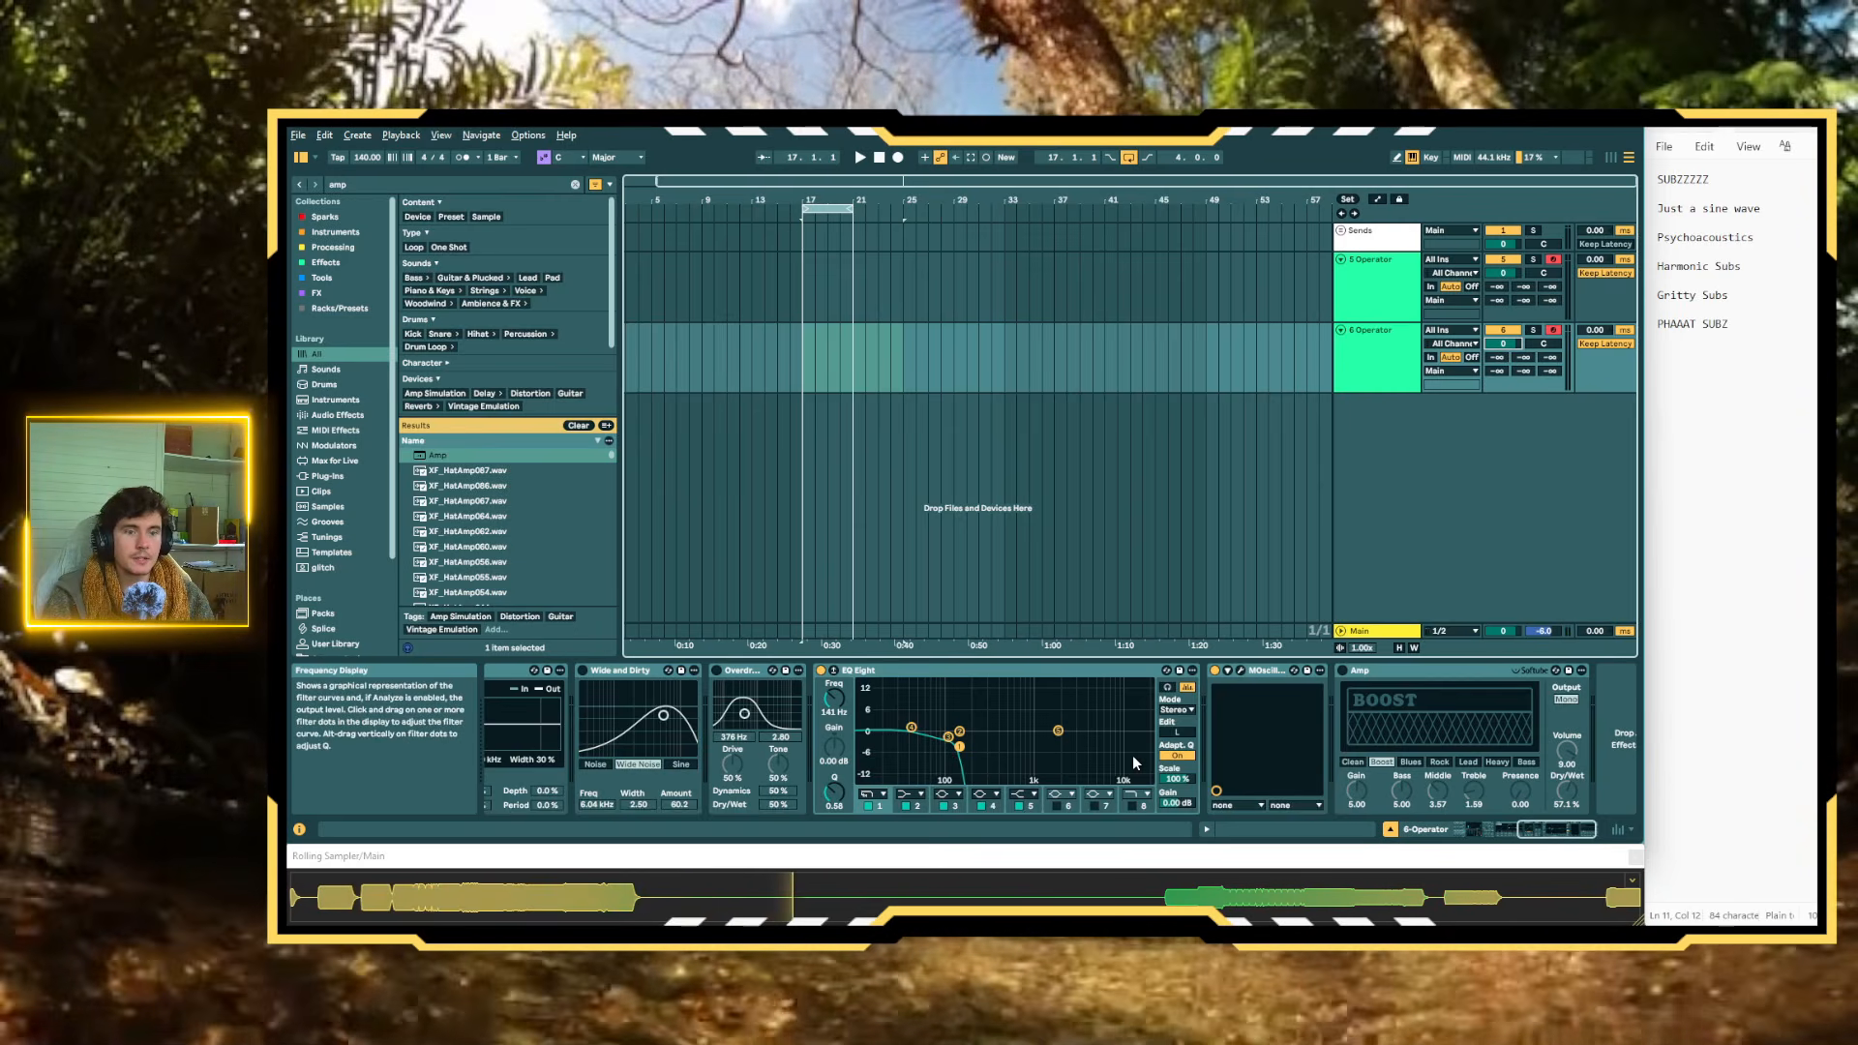
With the duplicate track soloed, play a note and capture it as a MIDI clip starting at bar 17
scroll(1132, 755, left, 5)
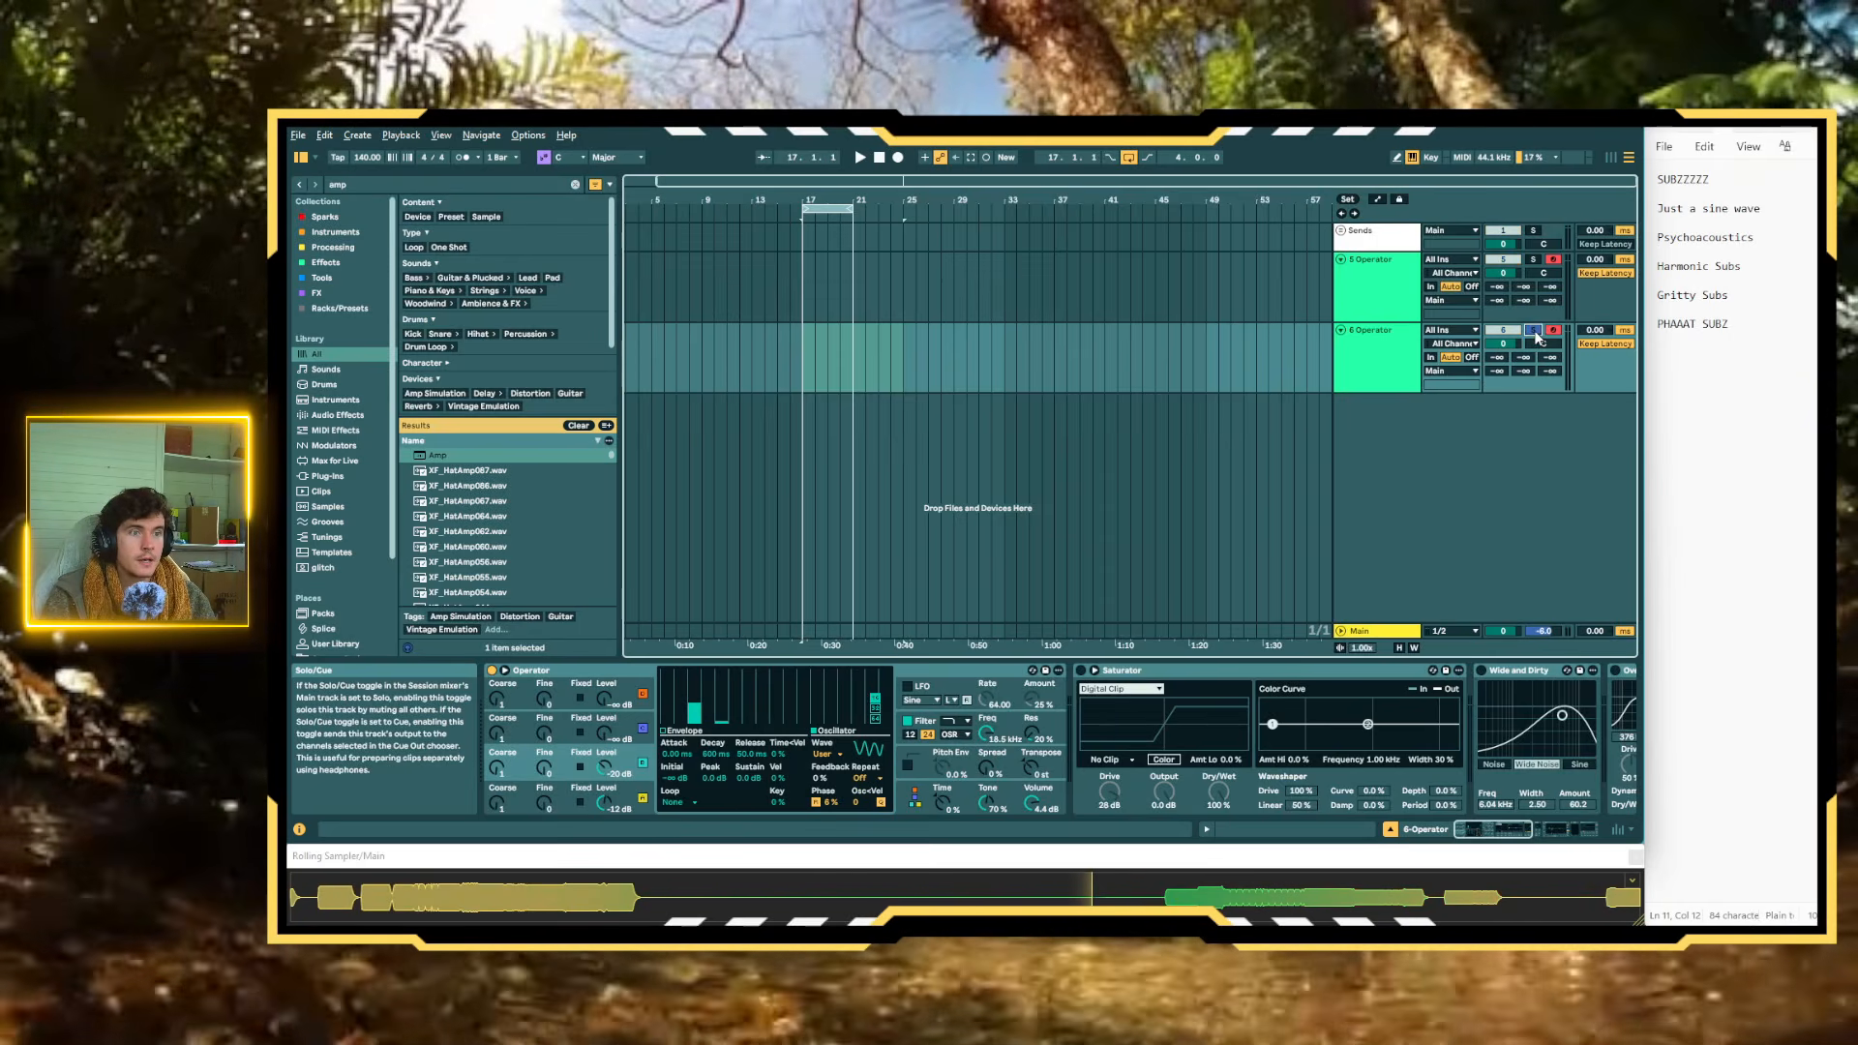
scroll(714, 380, up, 2)
scroll(830, 370, up, 2)
scroll(1032, 368, right, 2)
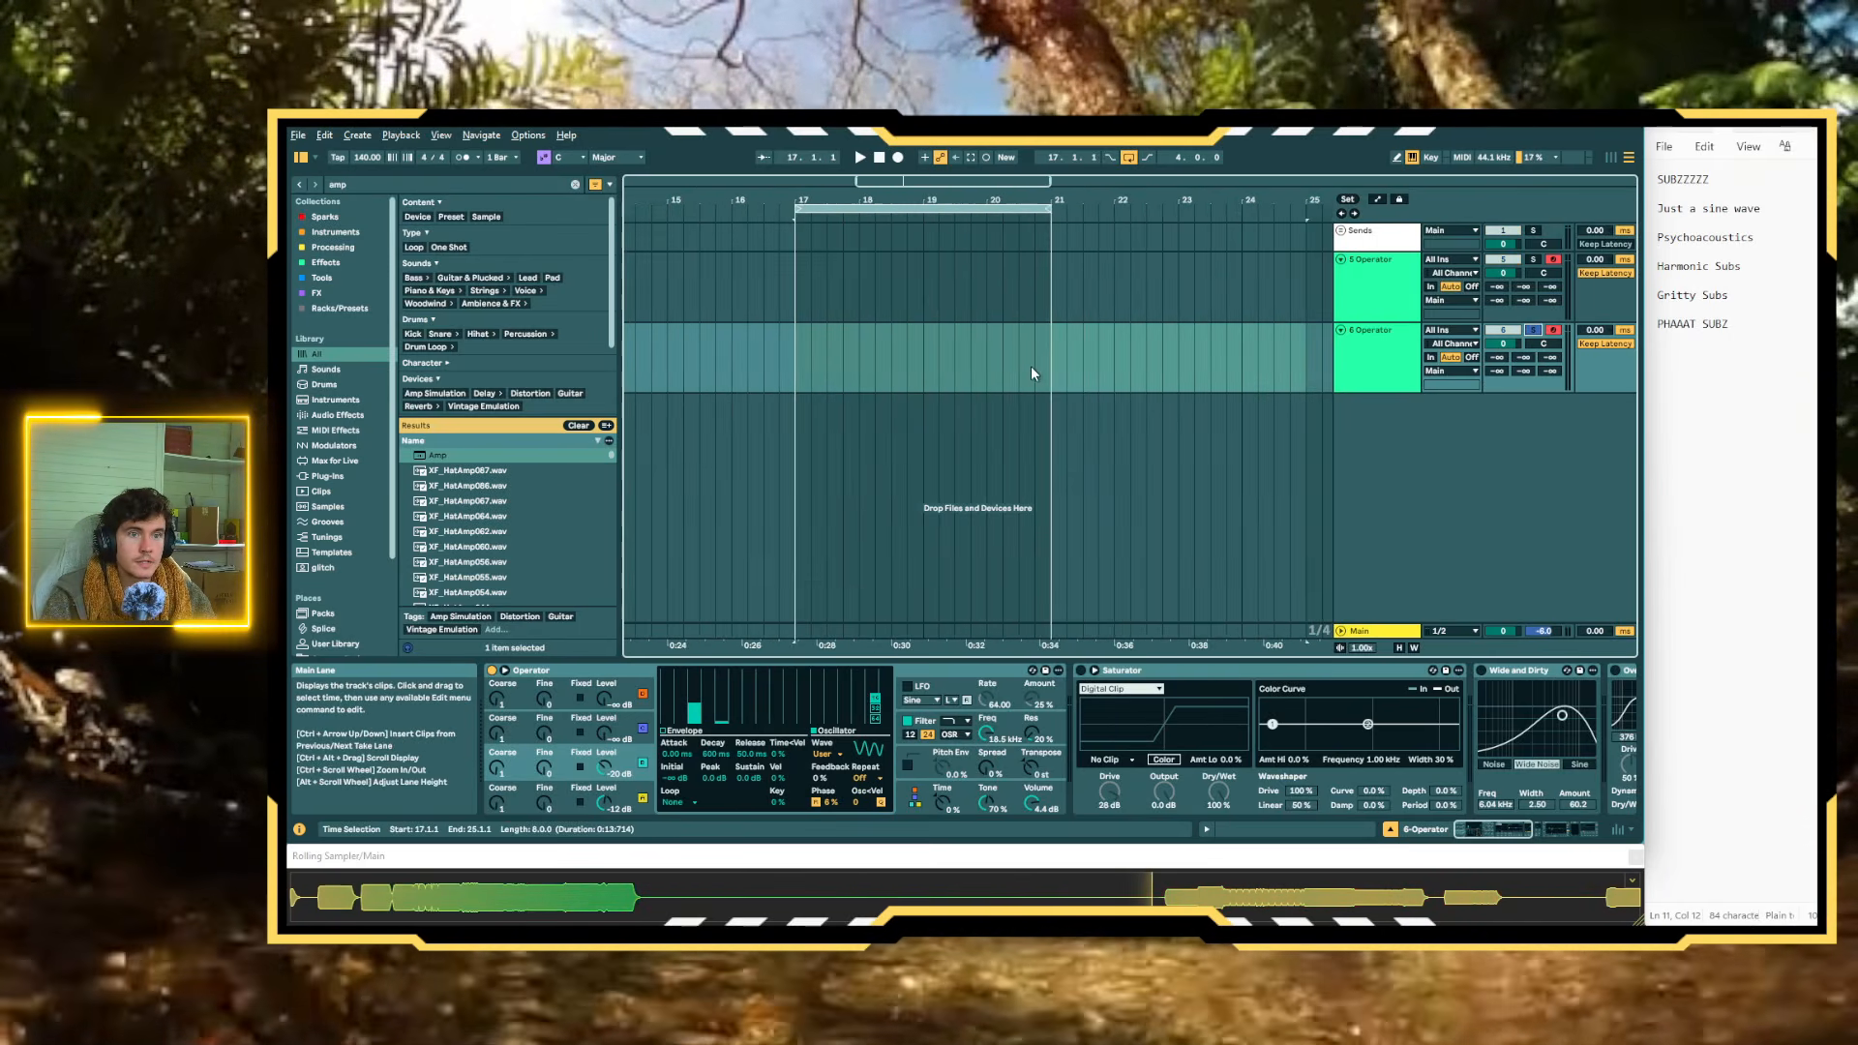
drag(781, 357, 793, 356)
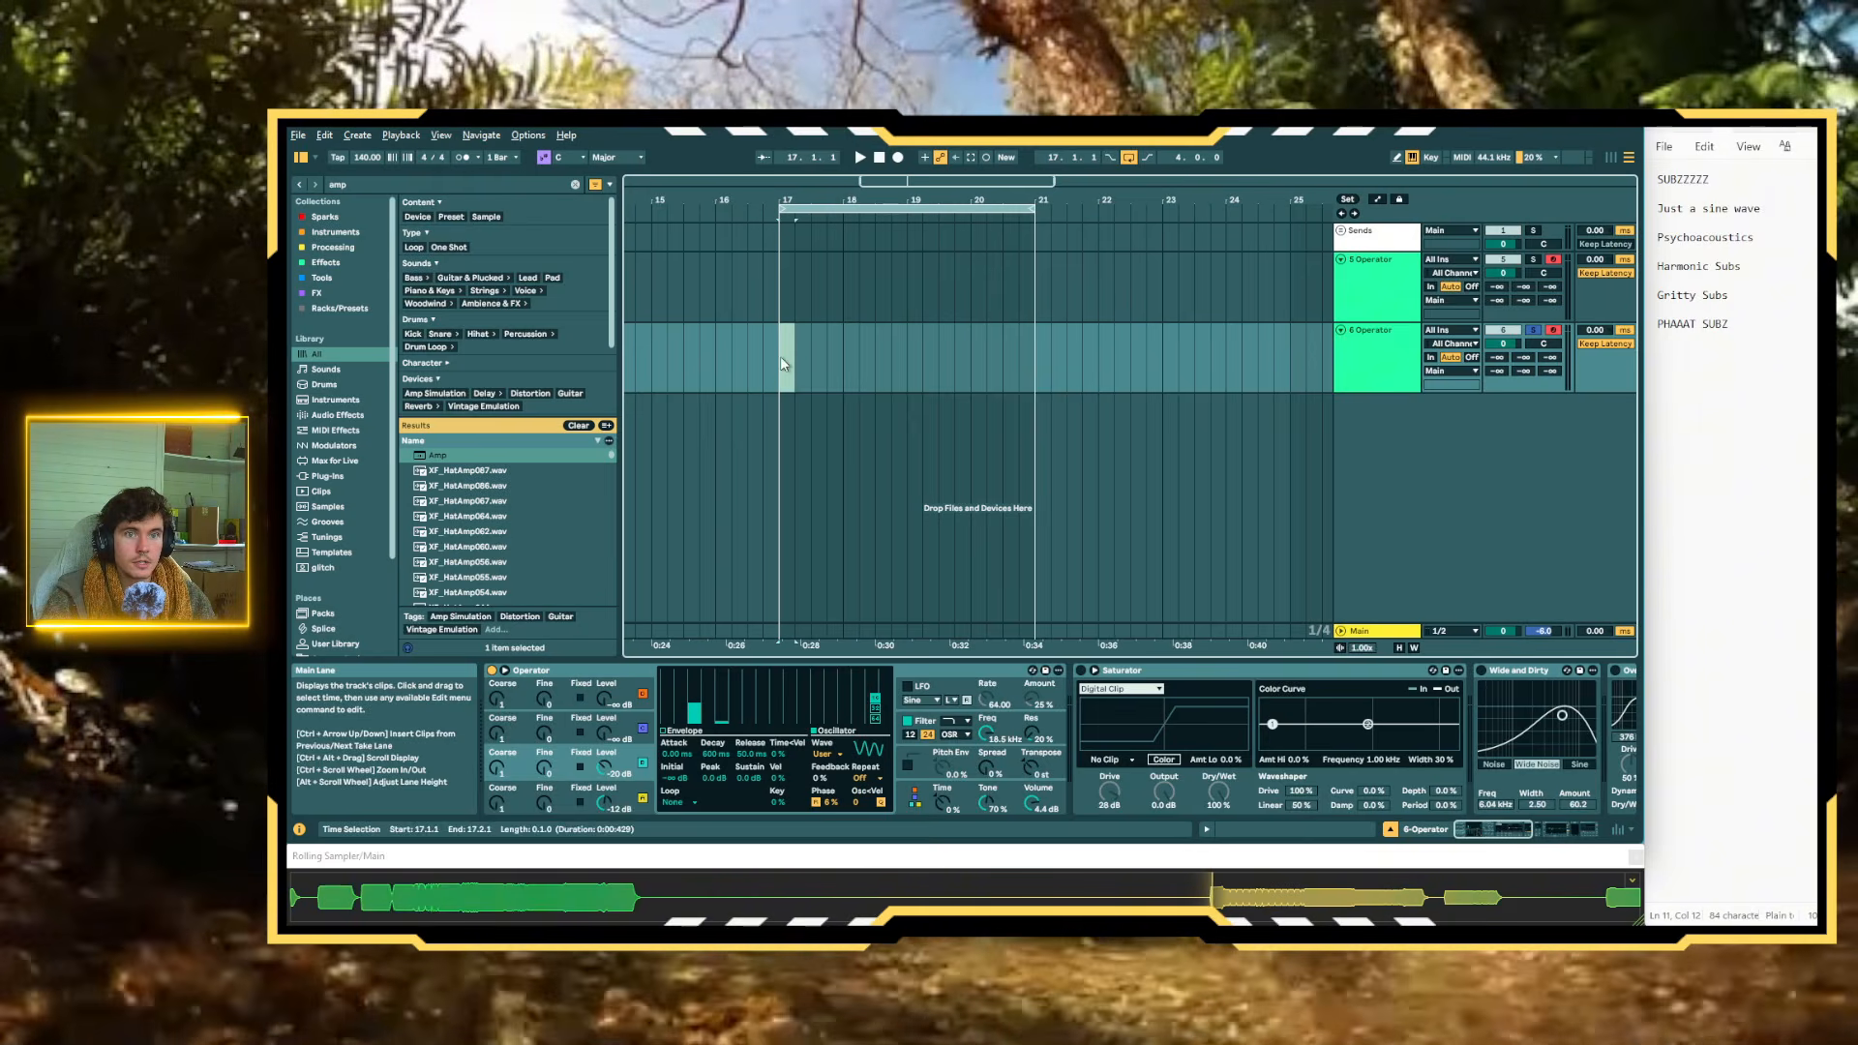
key(a)
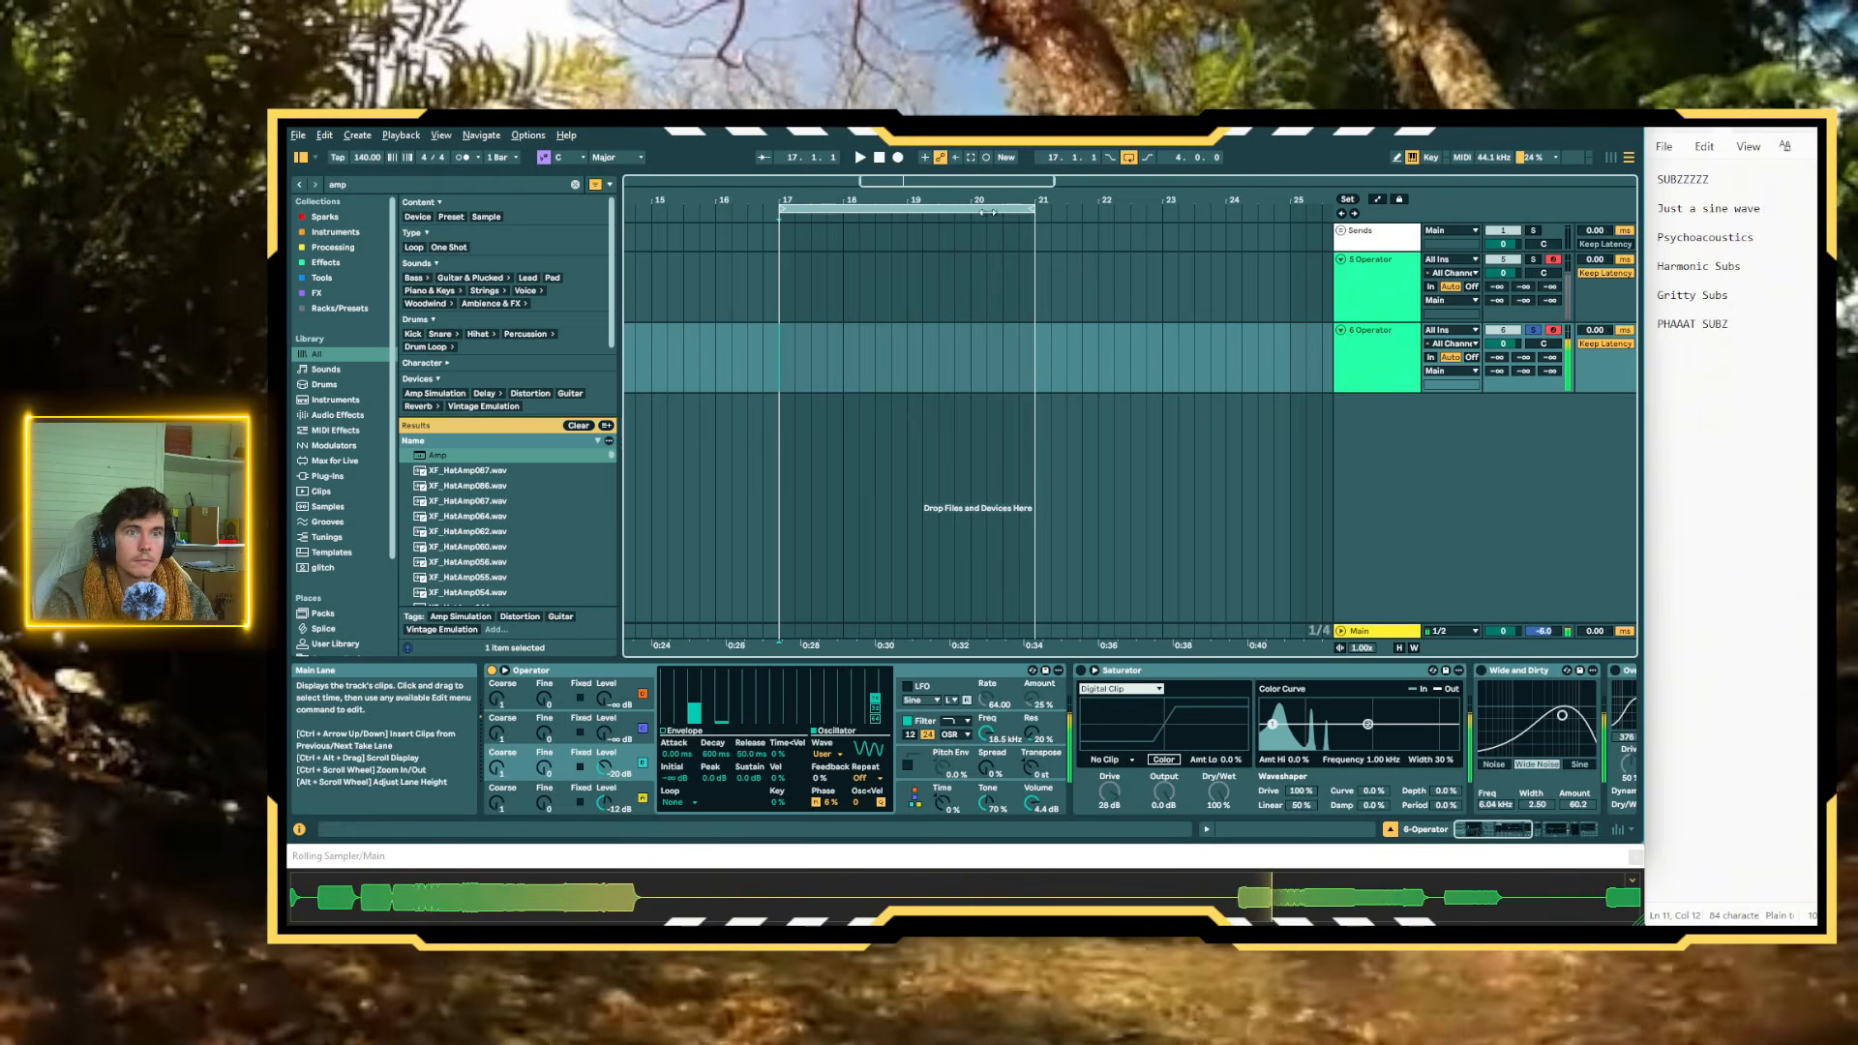
click(971, 157)
Bounce the duplicate track's captured clip to a new audio track, solo that track and enlarge the waveform to inspect it
click(806, 334)
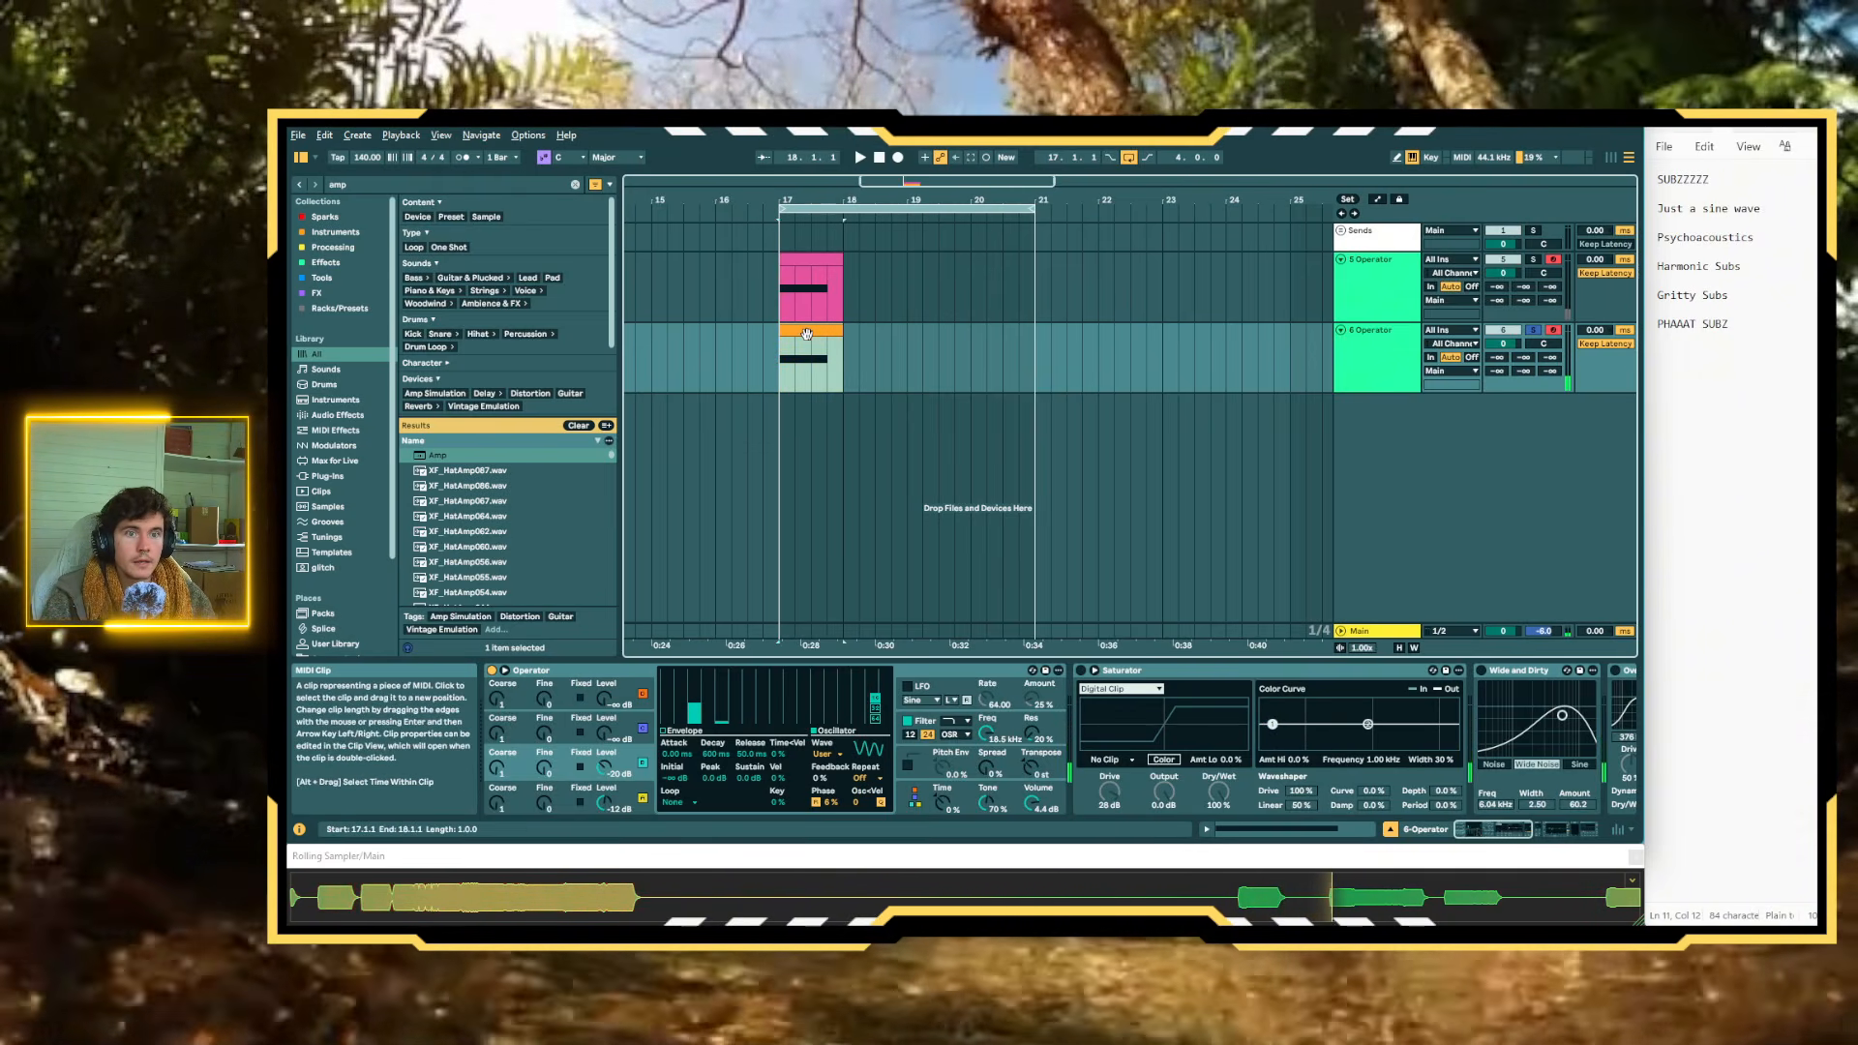
key(ctrl+alt+b)
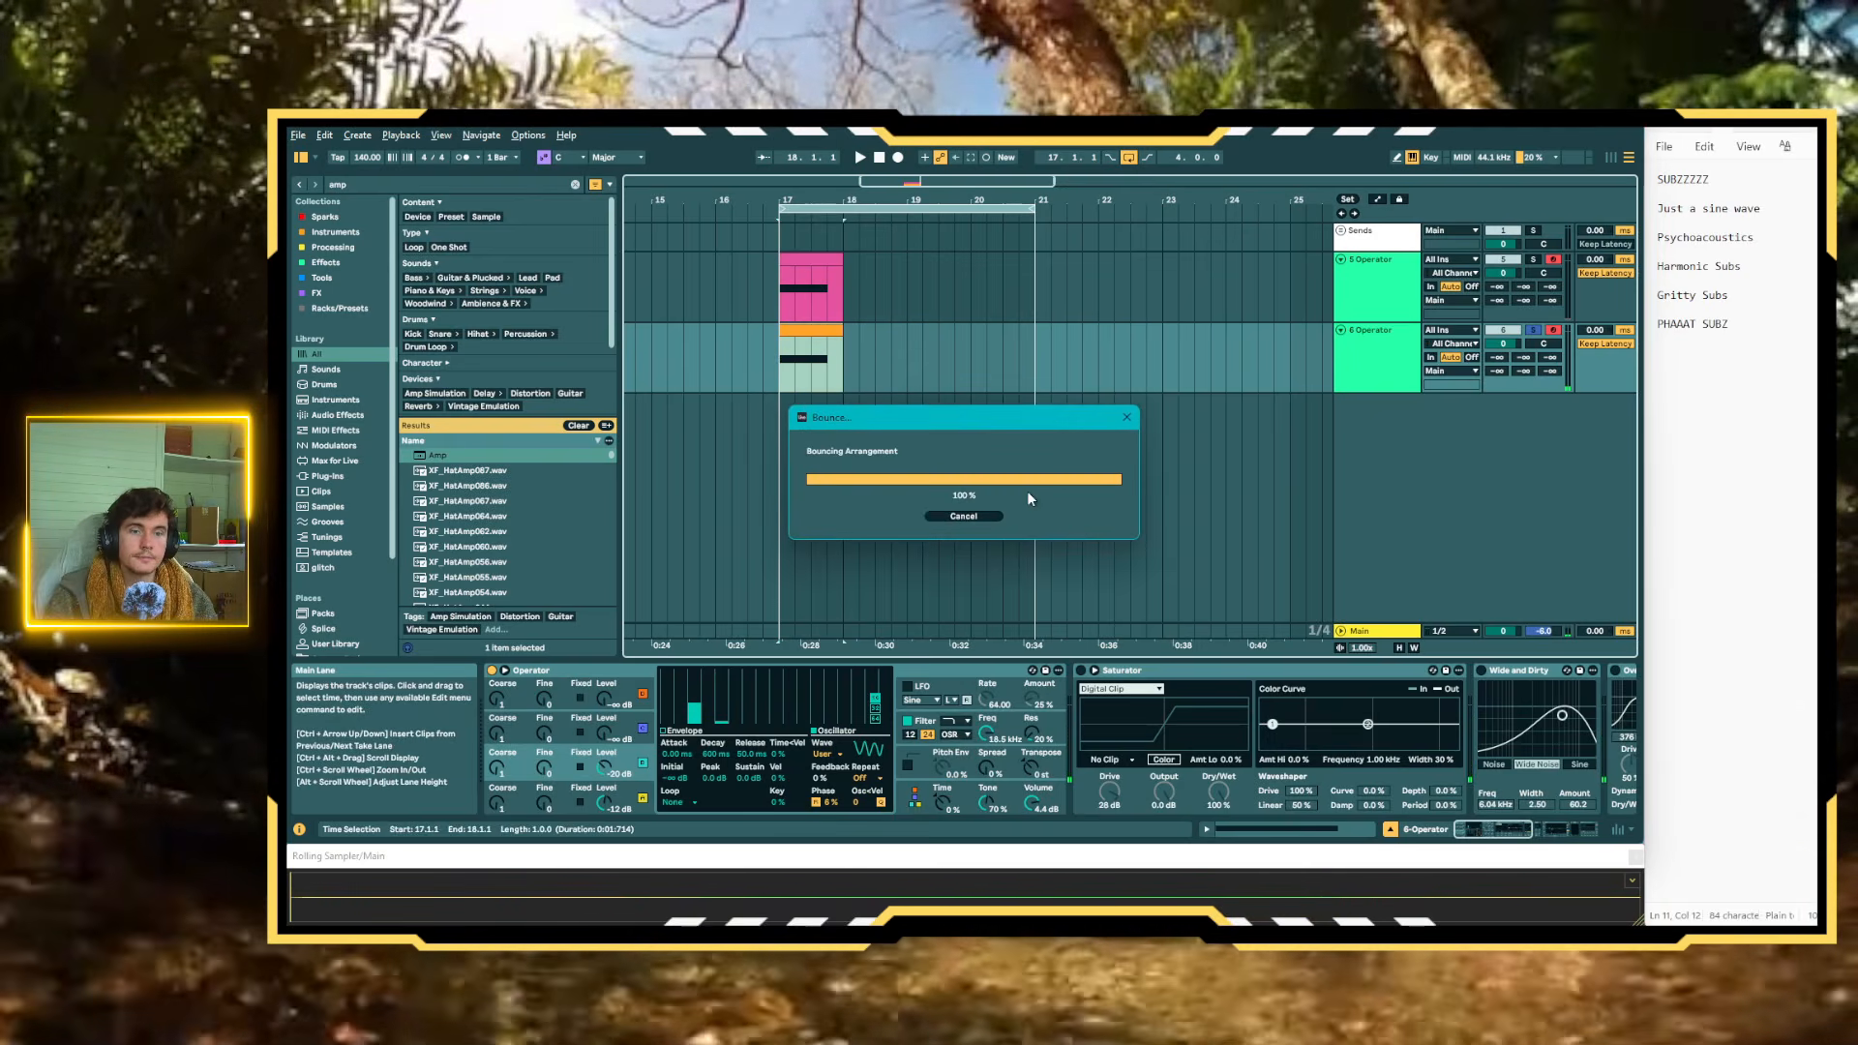
click(1532, 400)
scroll(794, 439, up, 3)
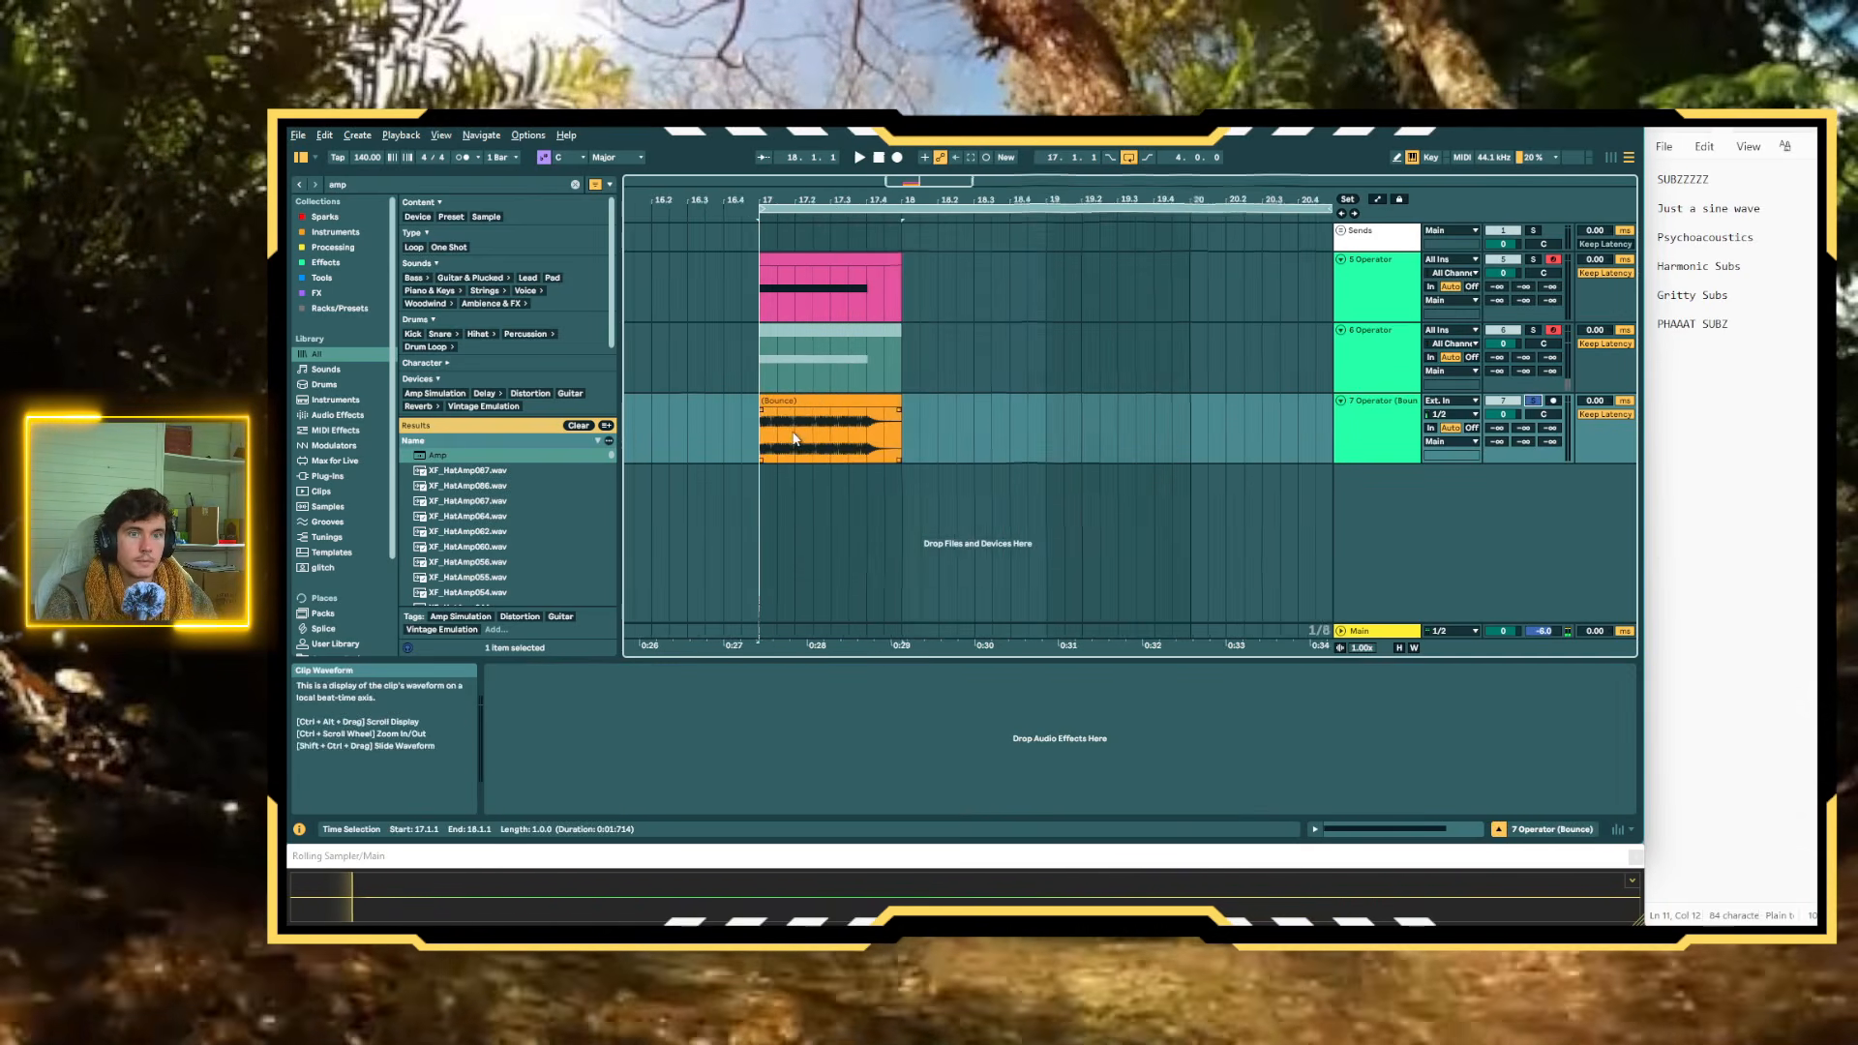
scroll(793, 439, up, 5)
scroll(791, 438, up, 4)
scroll(791, 437, down, 1)
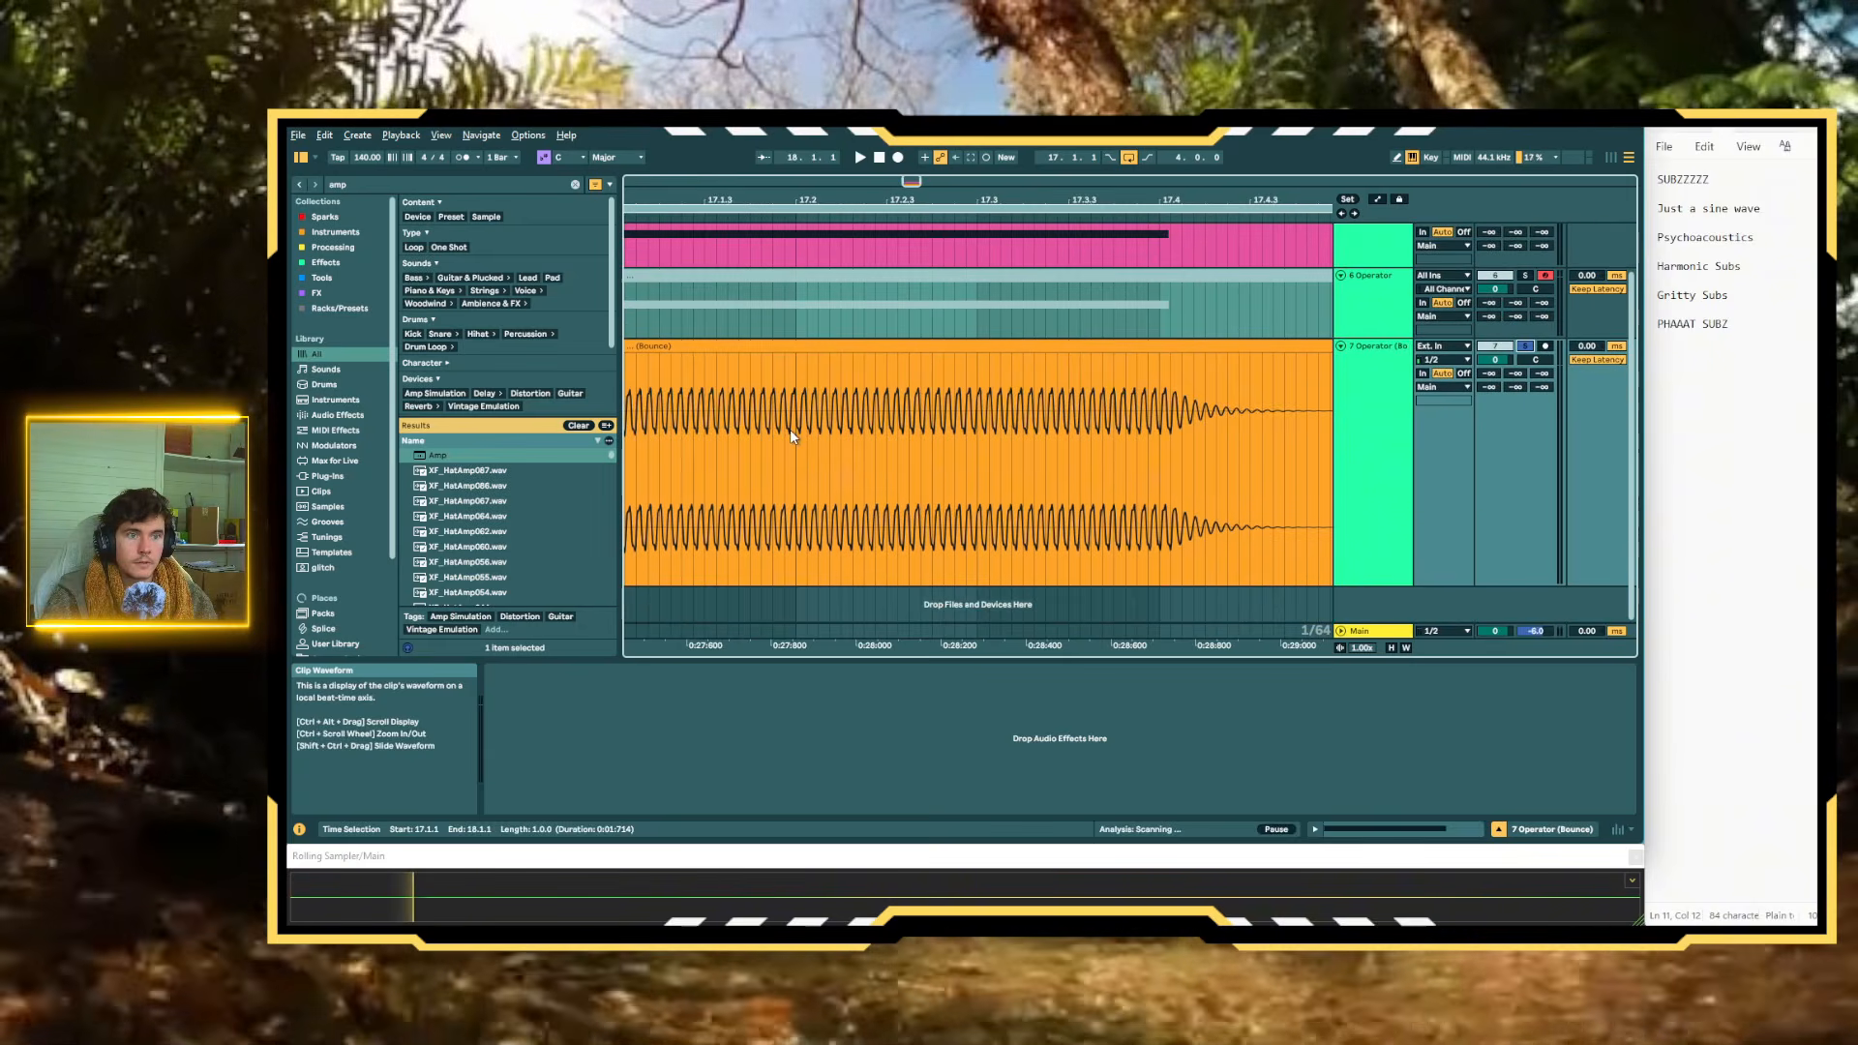
Audition the bounced clip, cut it mid-cycle just before 17.3.2, and delete everything after the cut
key(space)
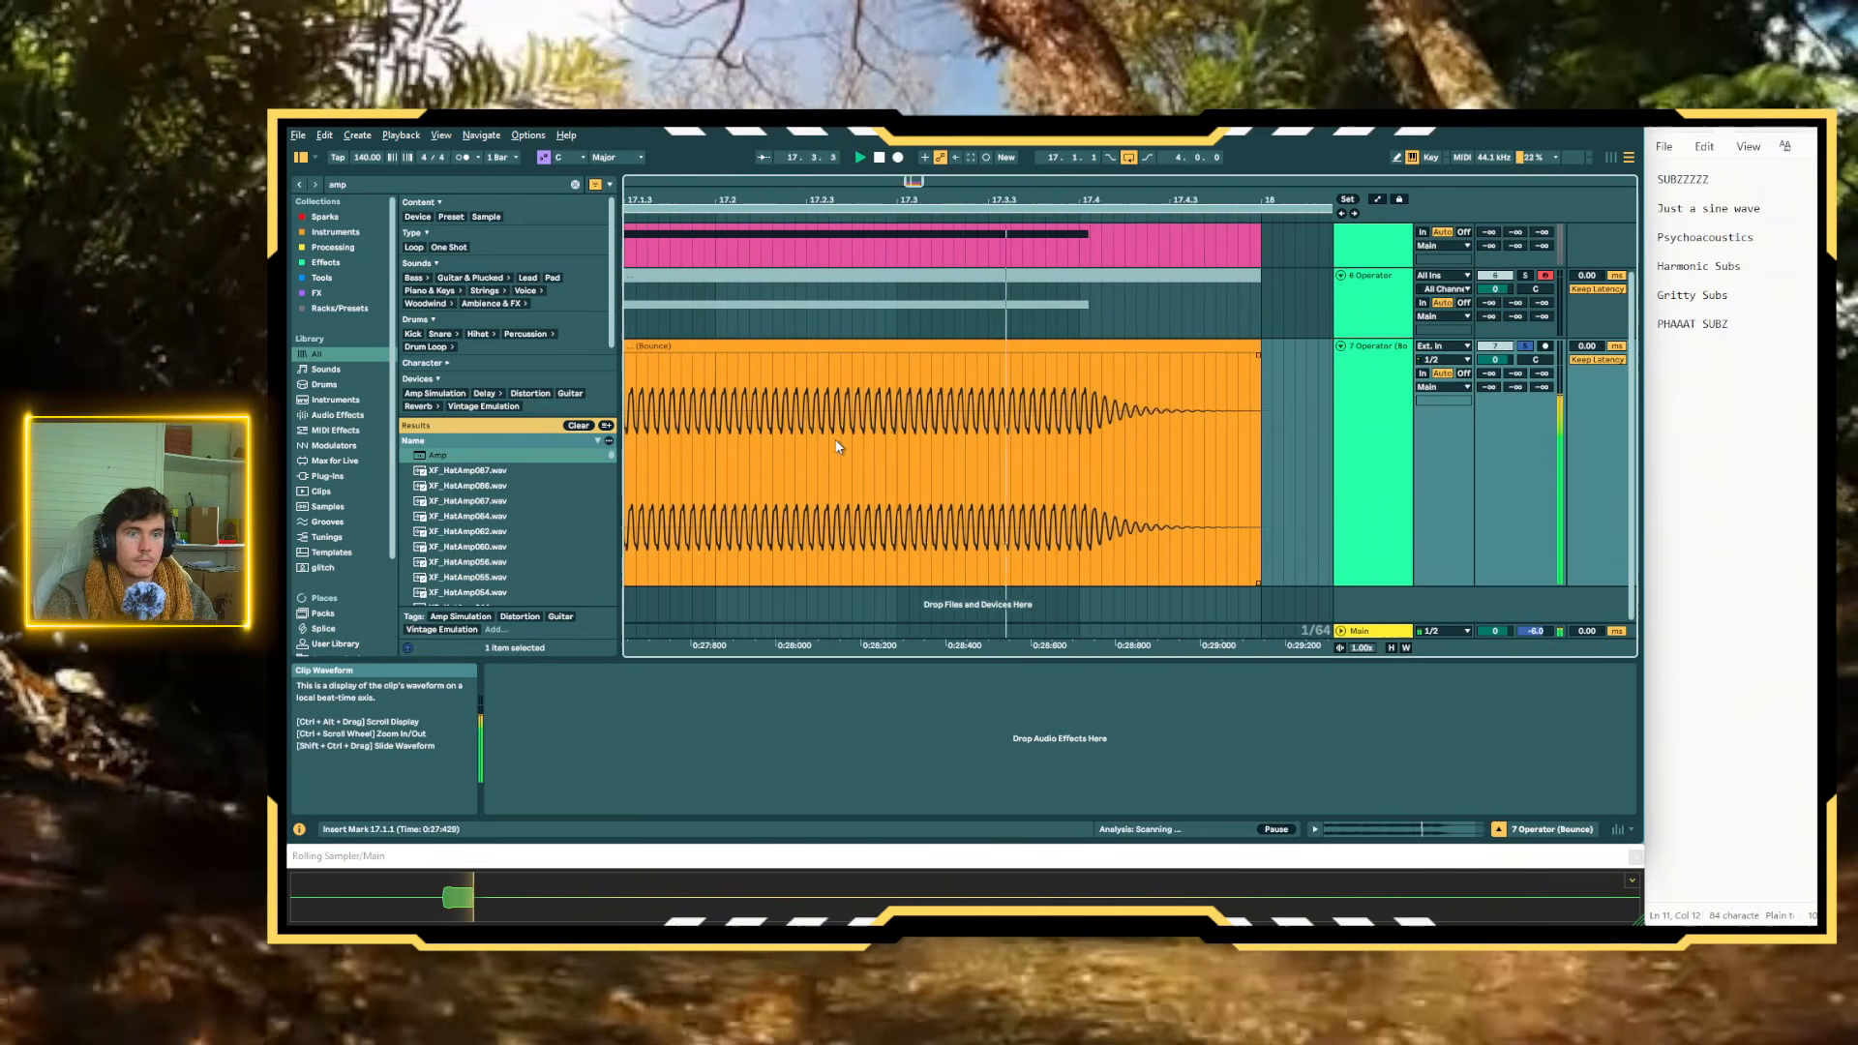
scroll(968, 444, up, 5)
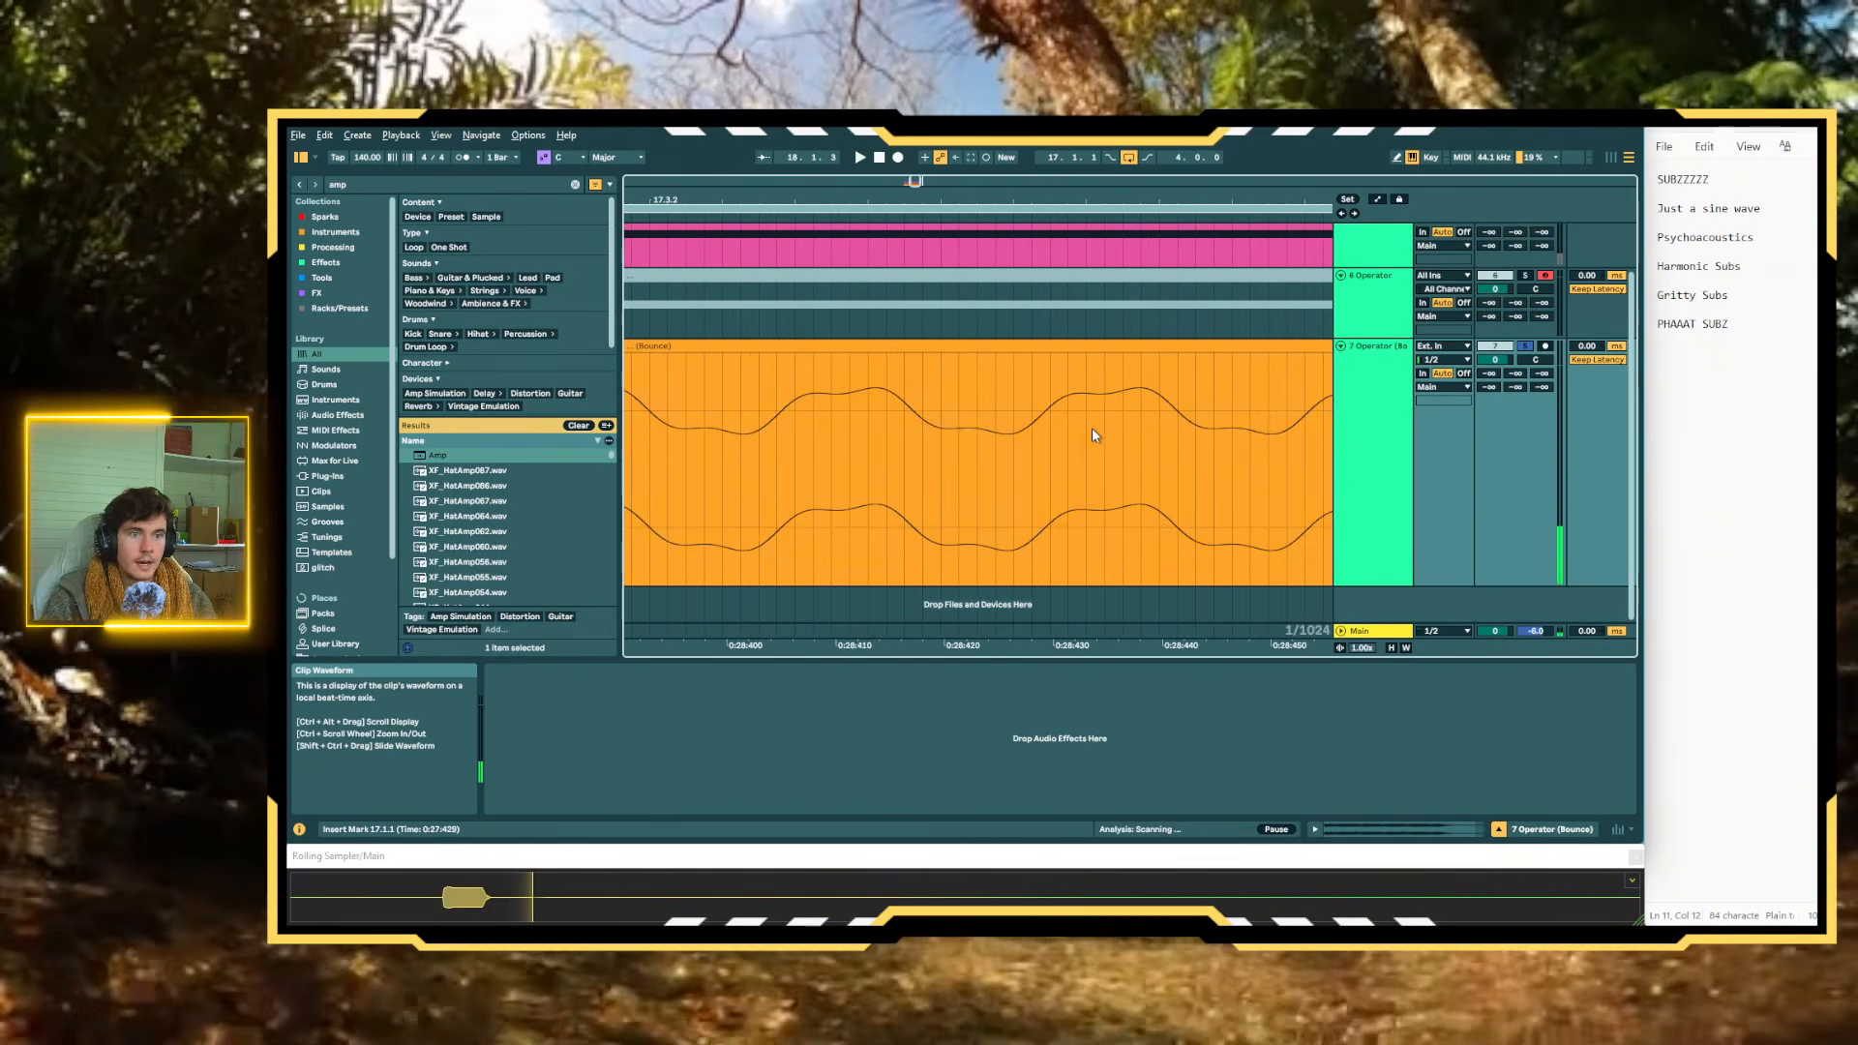
drag(1102, 432, 1237, 432)
key(Delete)
scroll(1241, 416, down, 5)
scroll(1252, 416, up, 2)
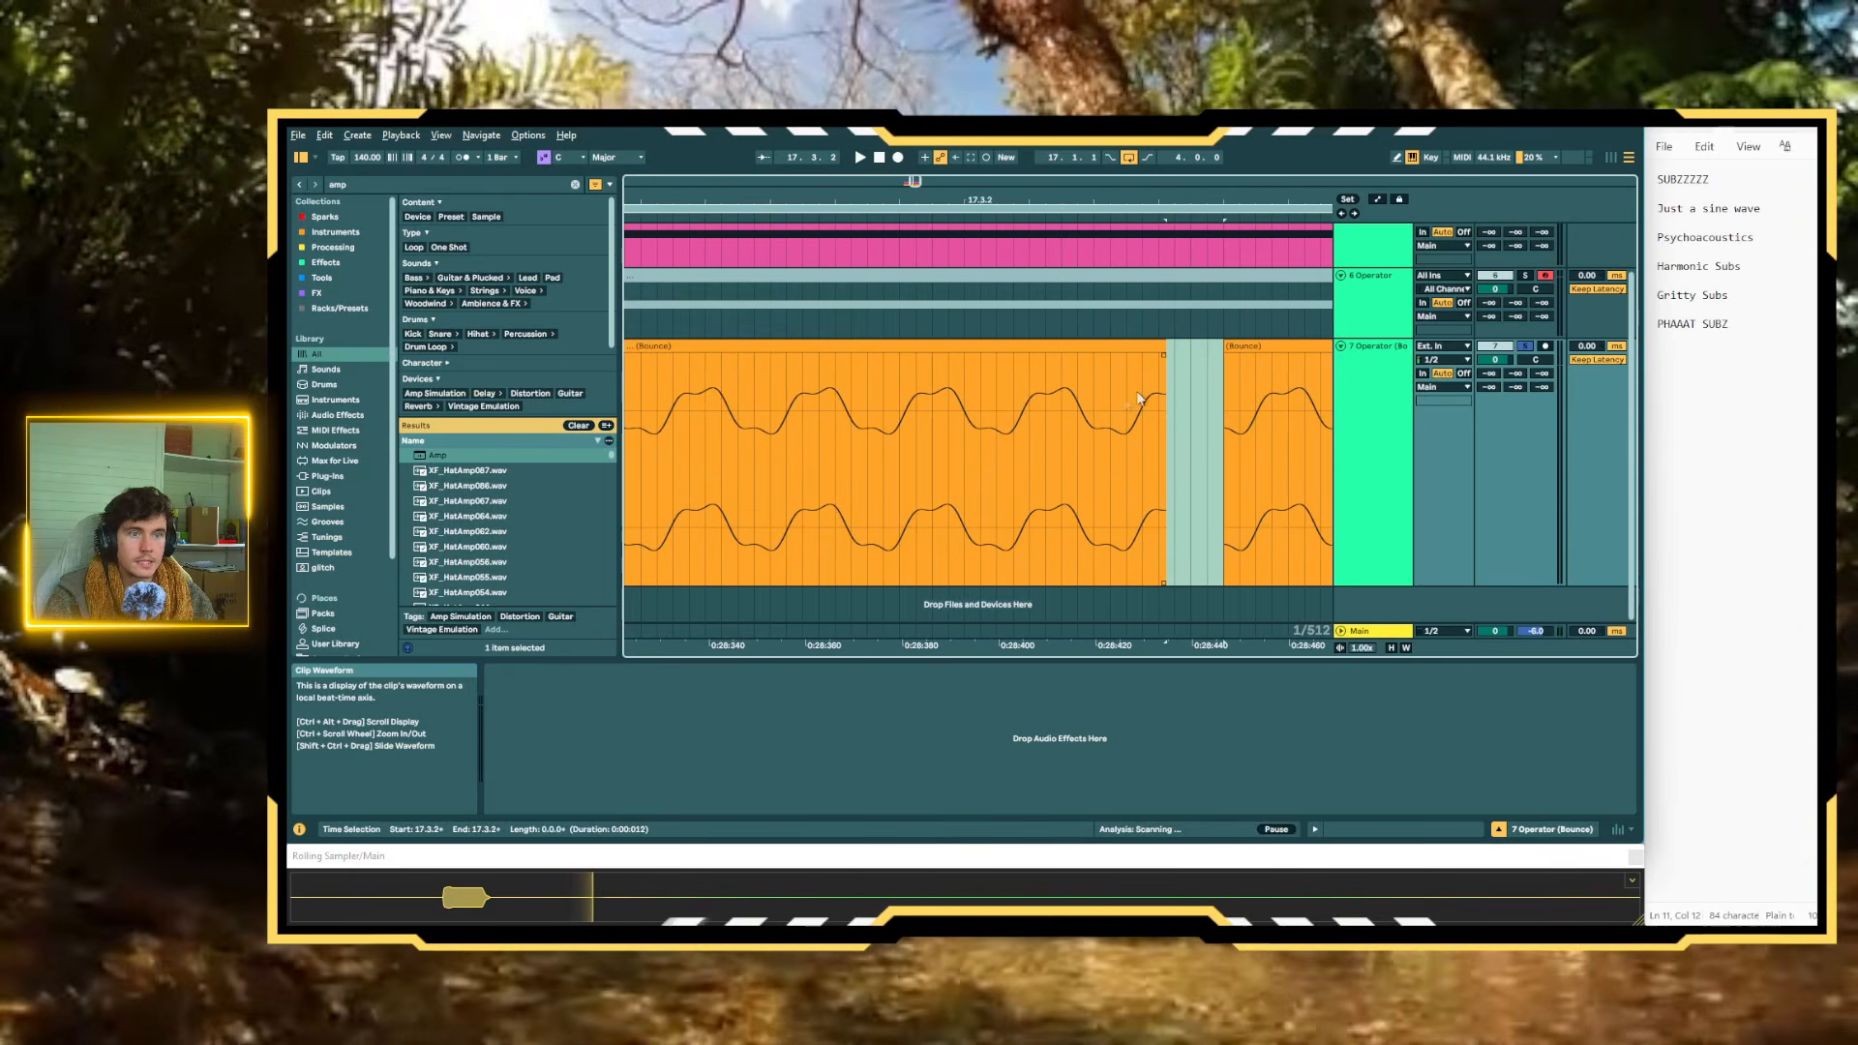
scroll(1170, 410, down, 1)
click(1222, 344)
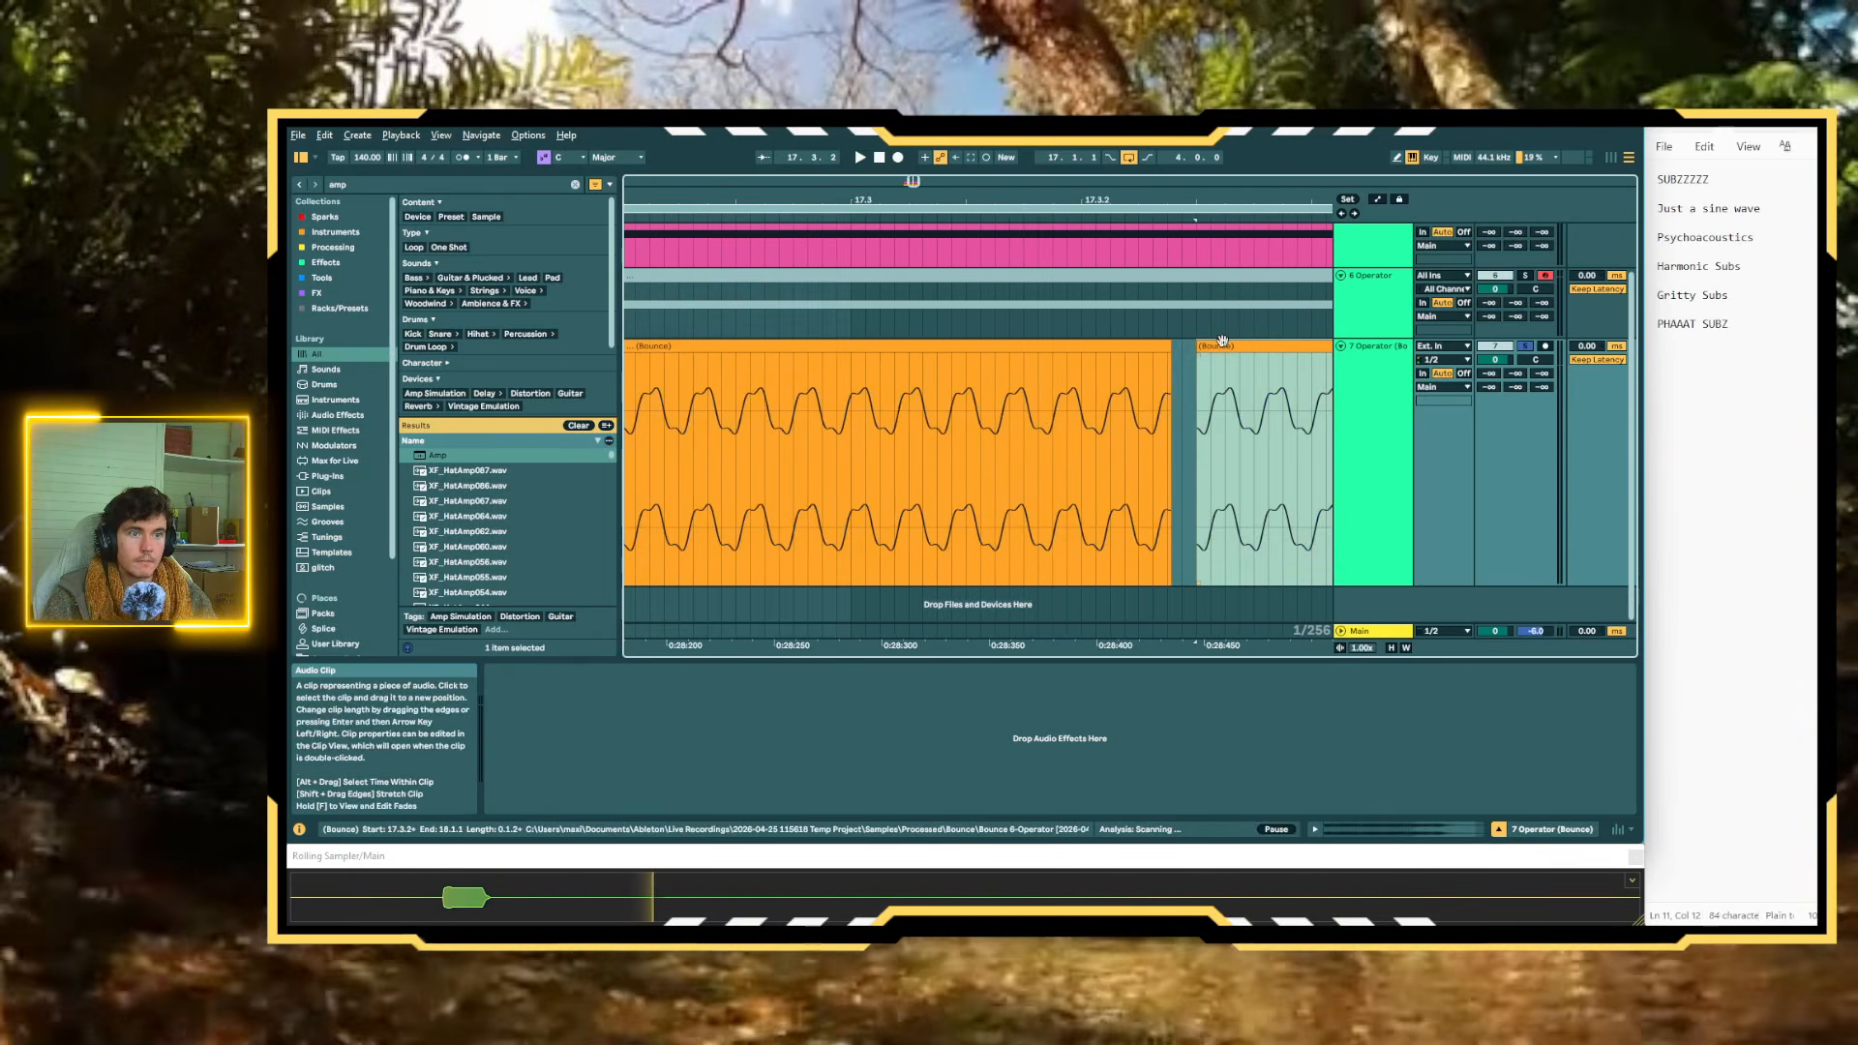
key(Delete)
Play the trimmed bounced clip from several positions to check how its start and abrupt end sound
click(775, 445)
scroll(816, 443, down, 2)
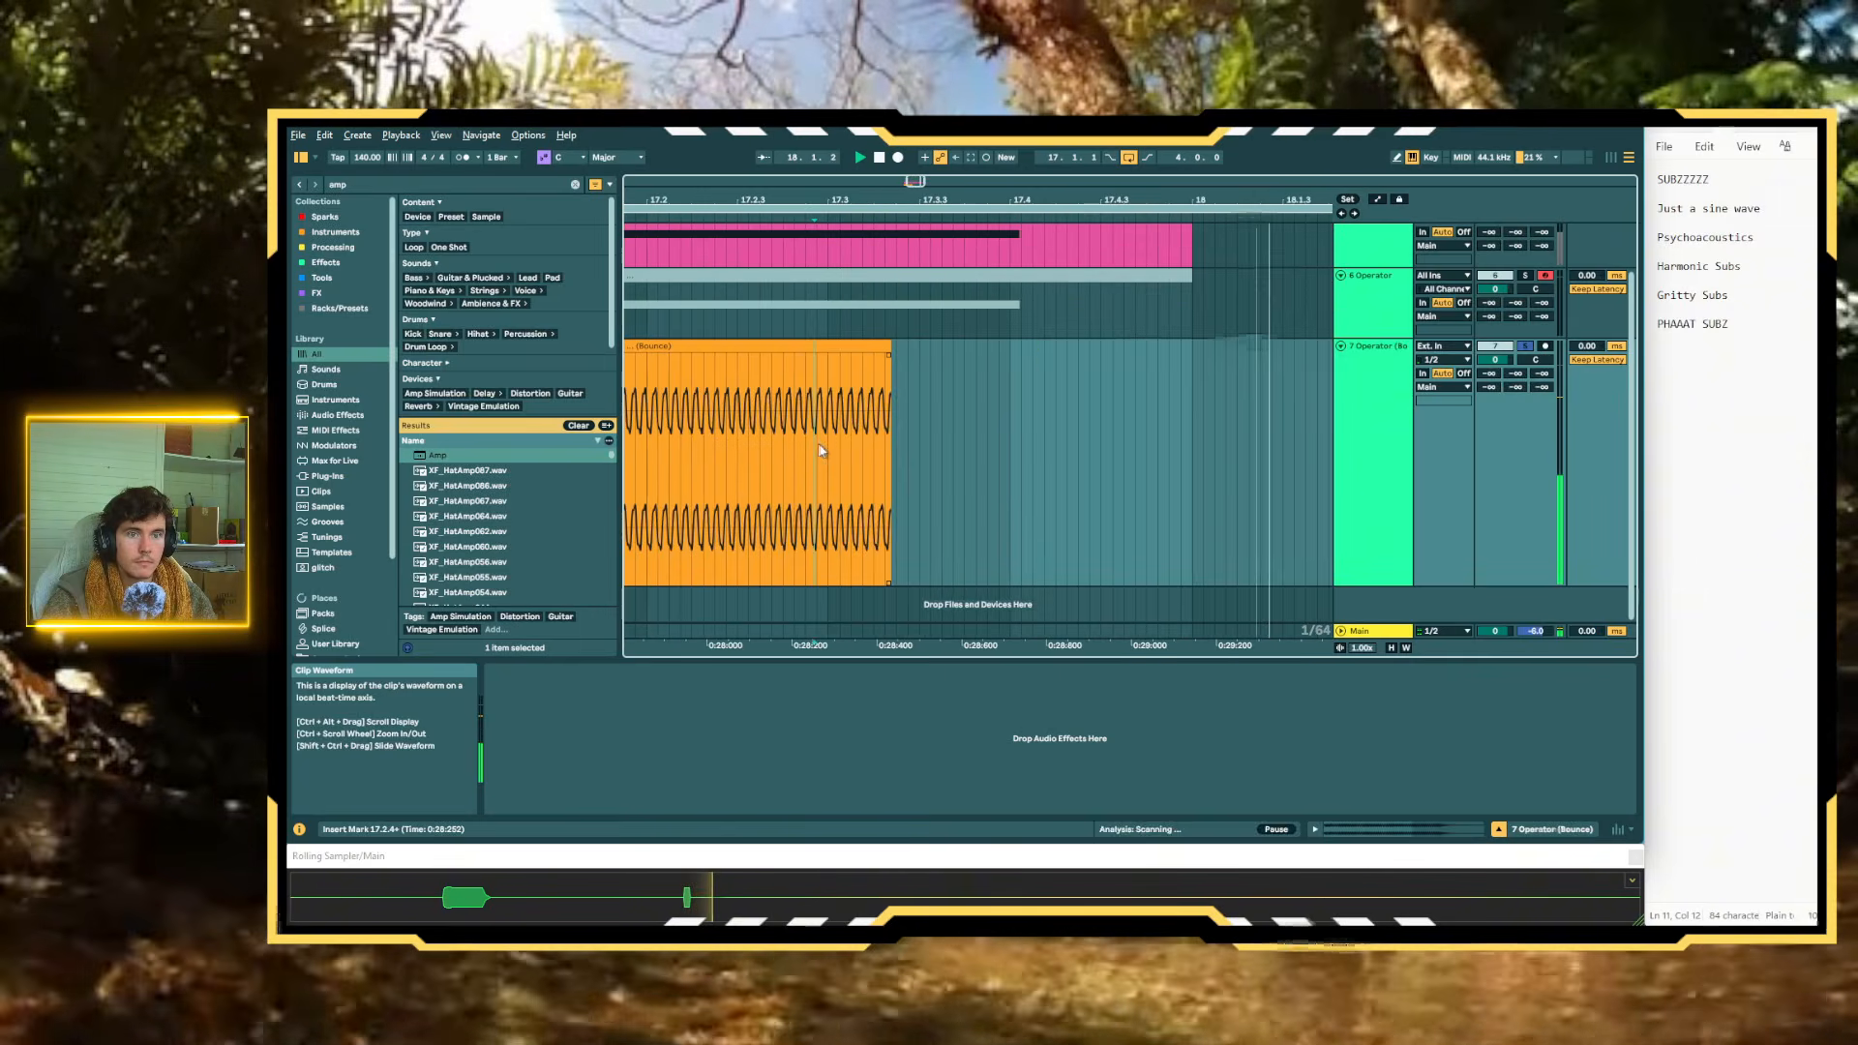
scroll(765, 440, left, 5)
click(964, 426)
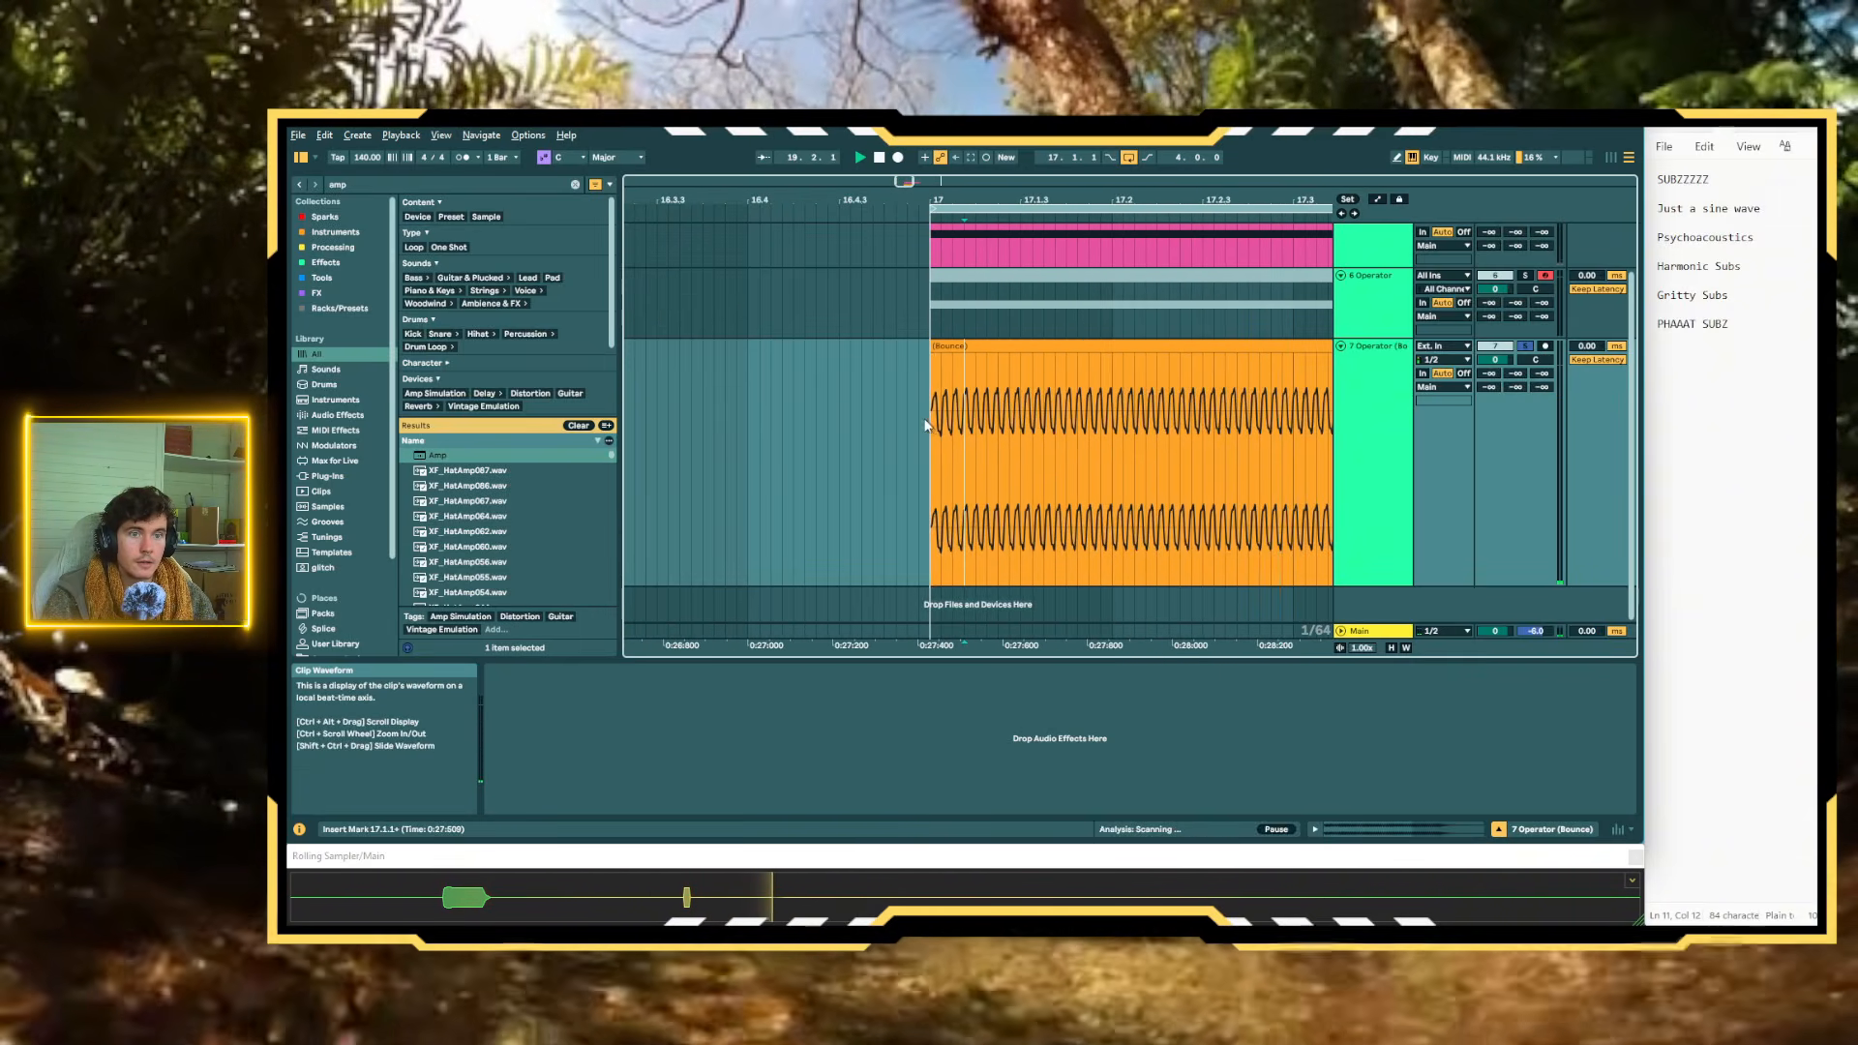
click(926, 425)
Cut two short gaps near the start of the bounced clip, leaving three separate segments, and audition the hard edits
scroll(999, 434, up, 2)
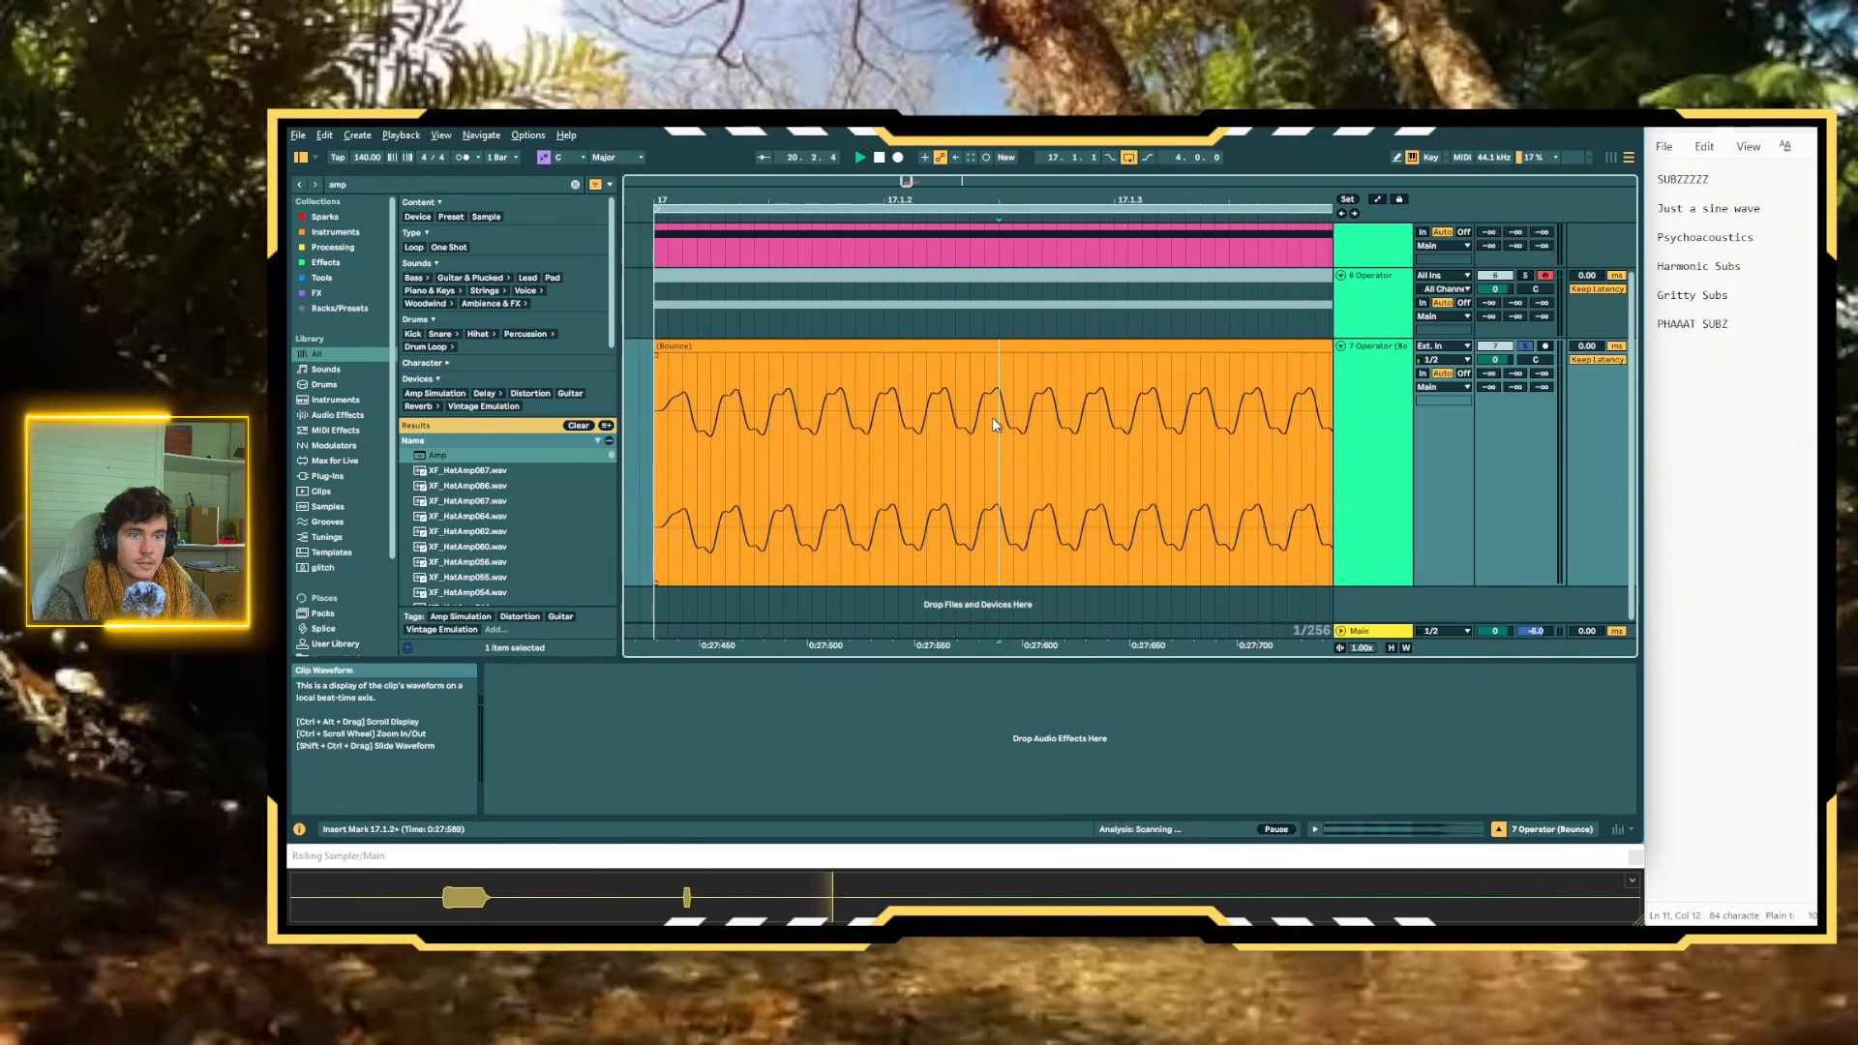
drag(997, 426, 1171, 366)
key(Delete)
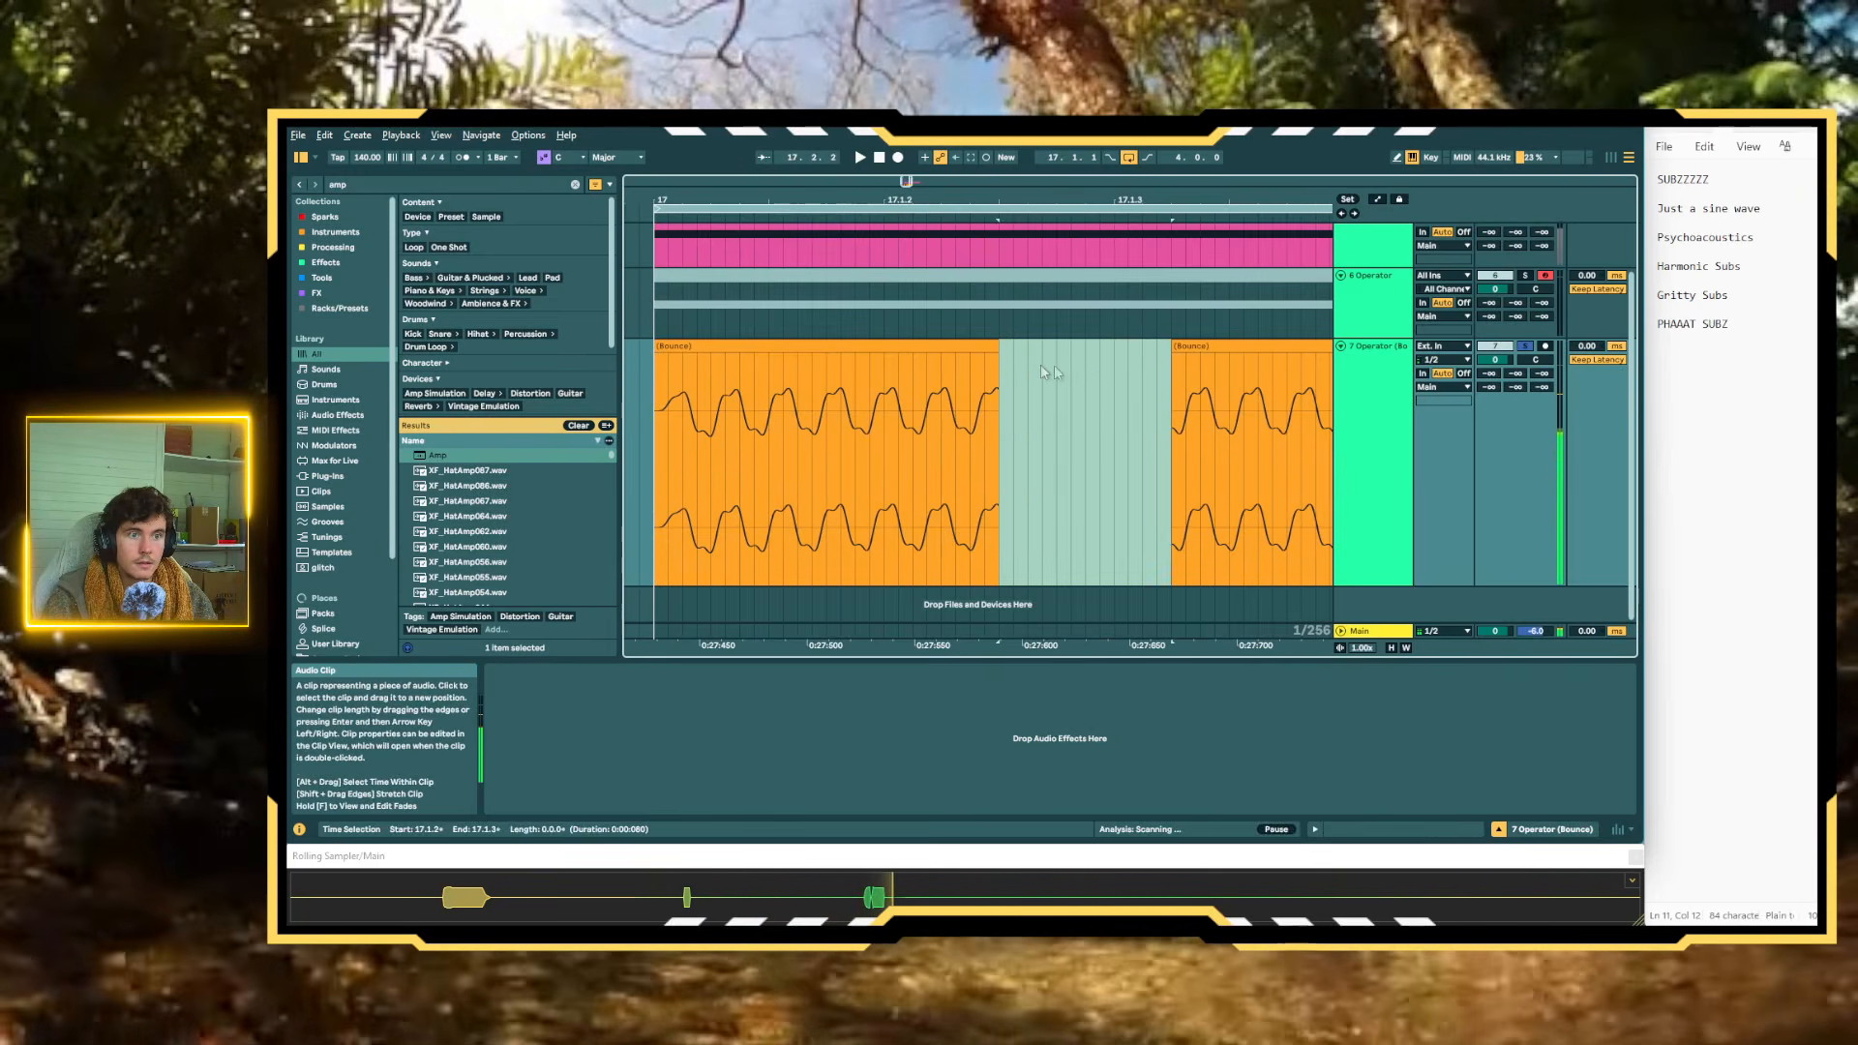
click(758, 427)
drag(781, 431, 828, 432)
key(Delete)
click(733, 348)
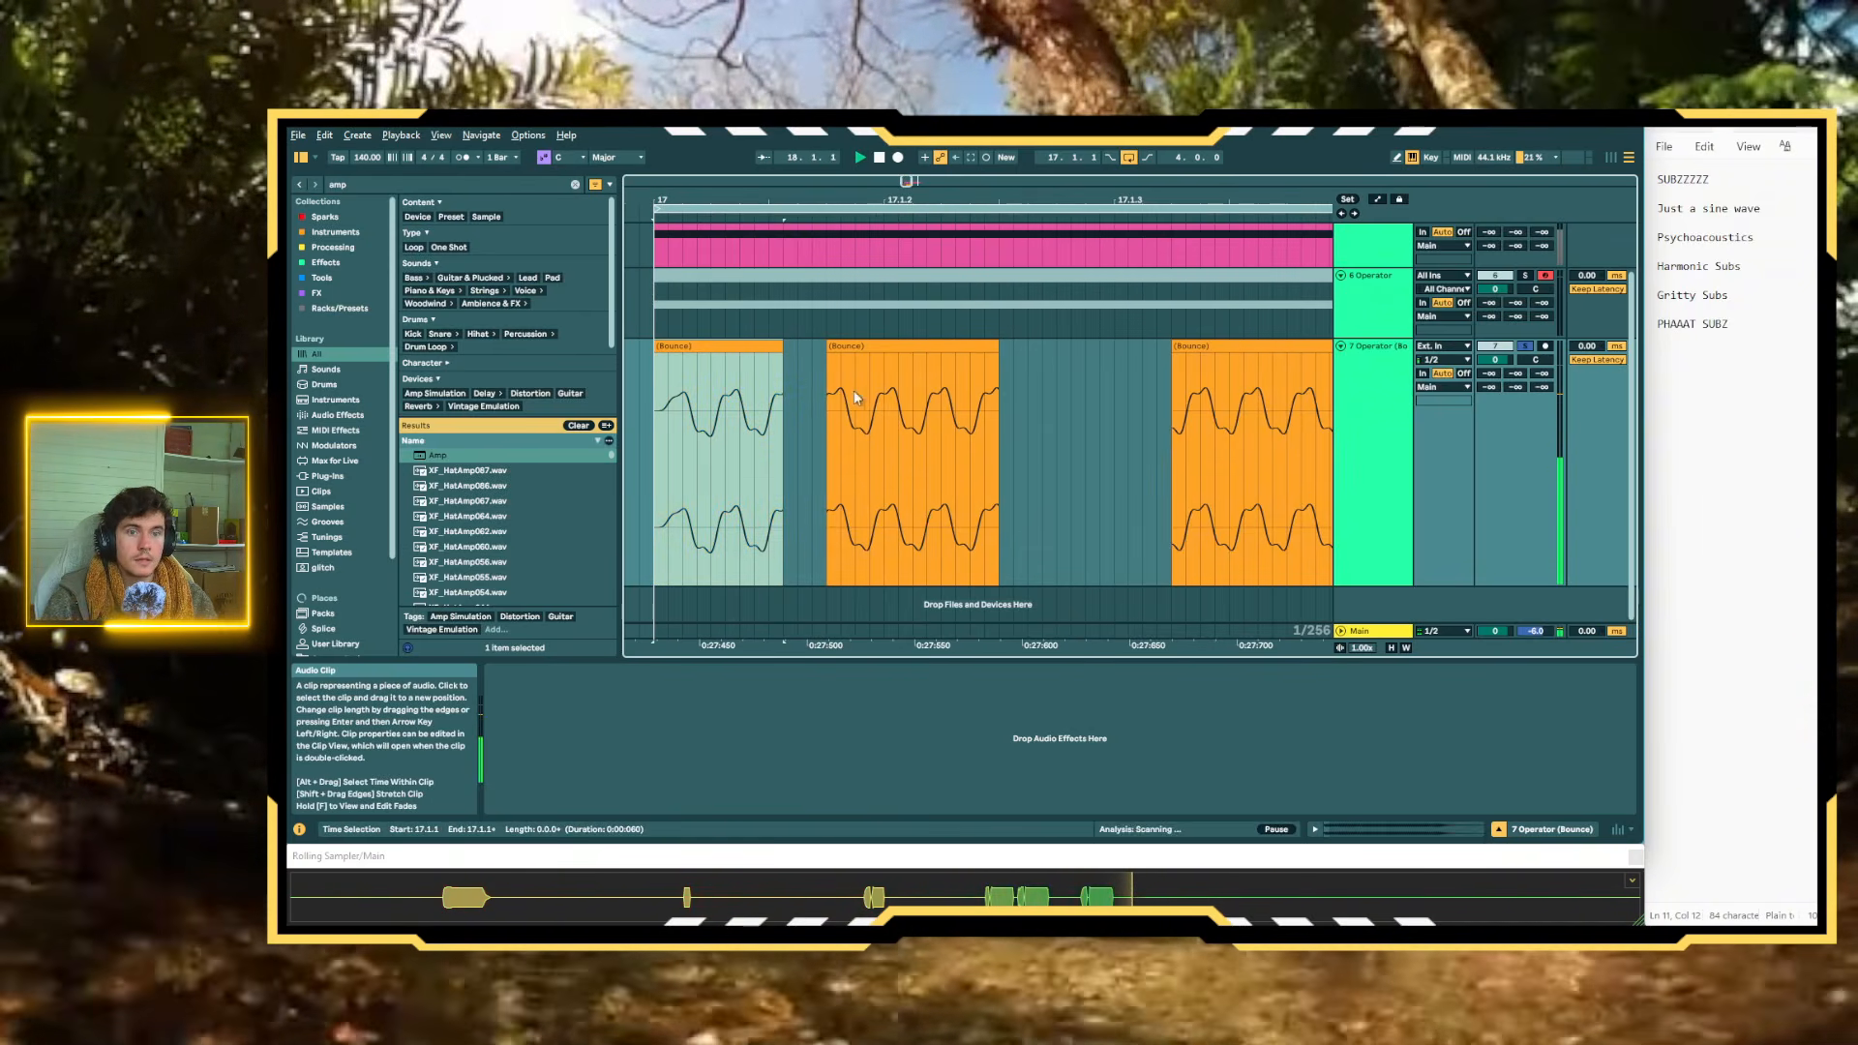
Add a fade-out at the first cut, a fade-in after it, and a short fade-out at the end of the last bounced segment
scroll(768, 405, up, 6)
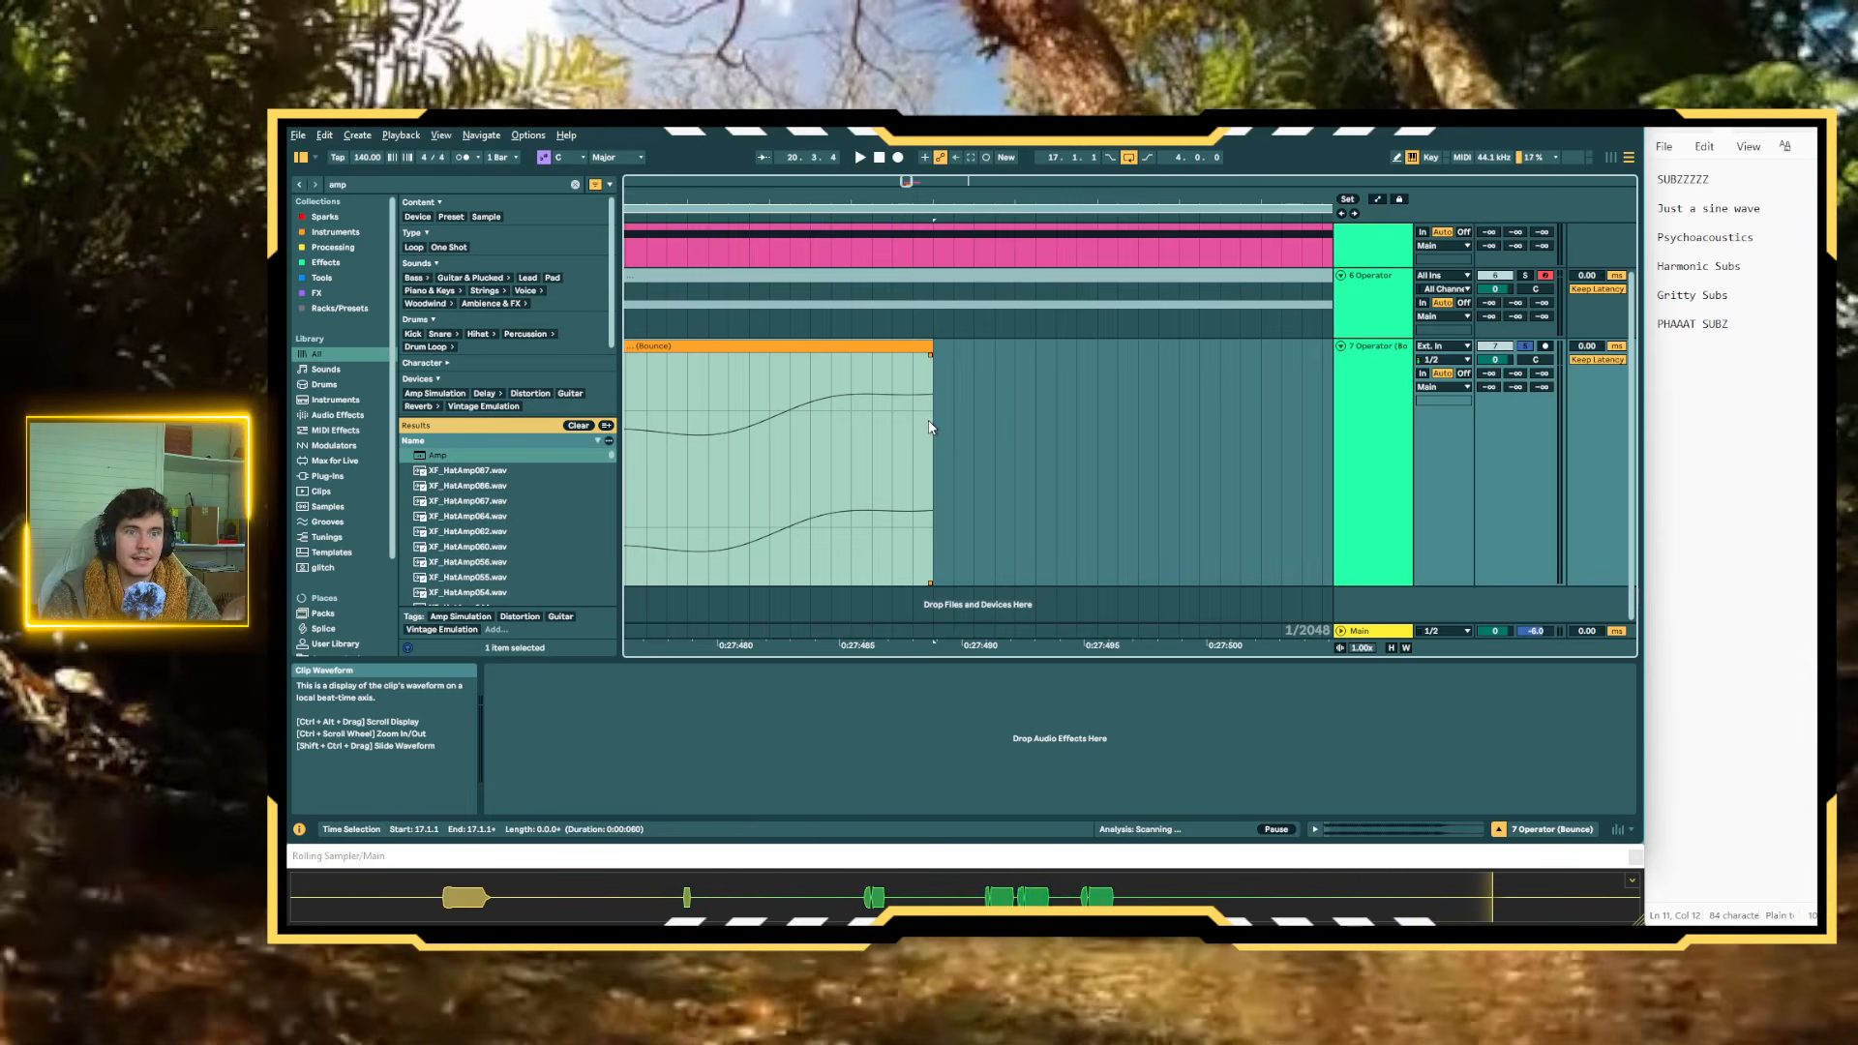
scroll(931, 422, down, 5)
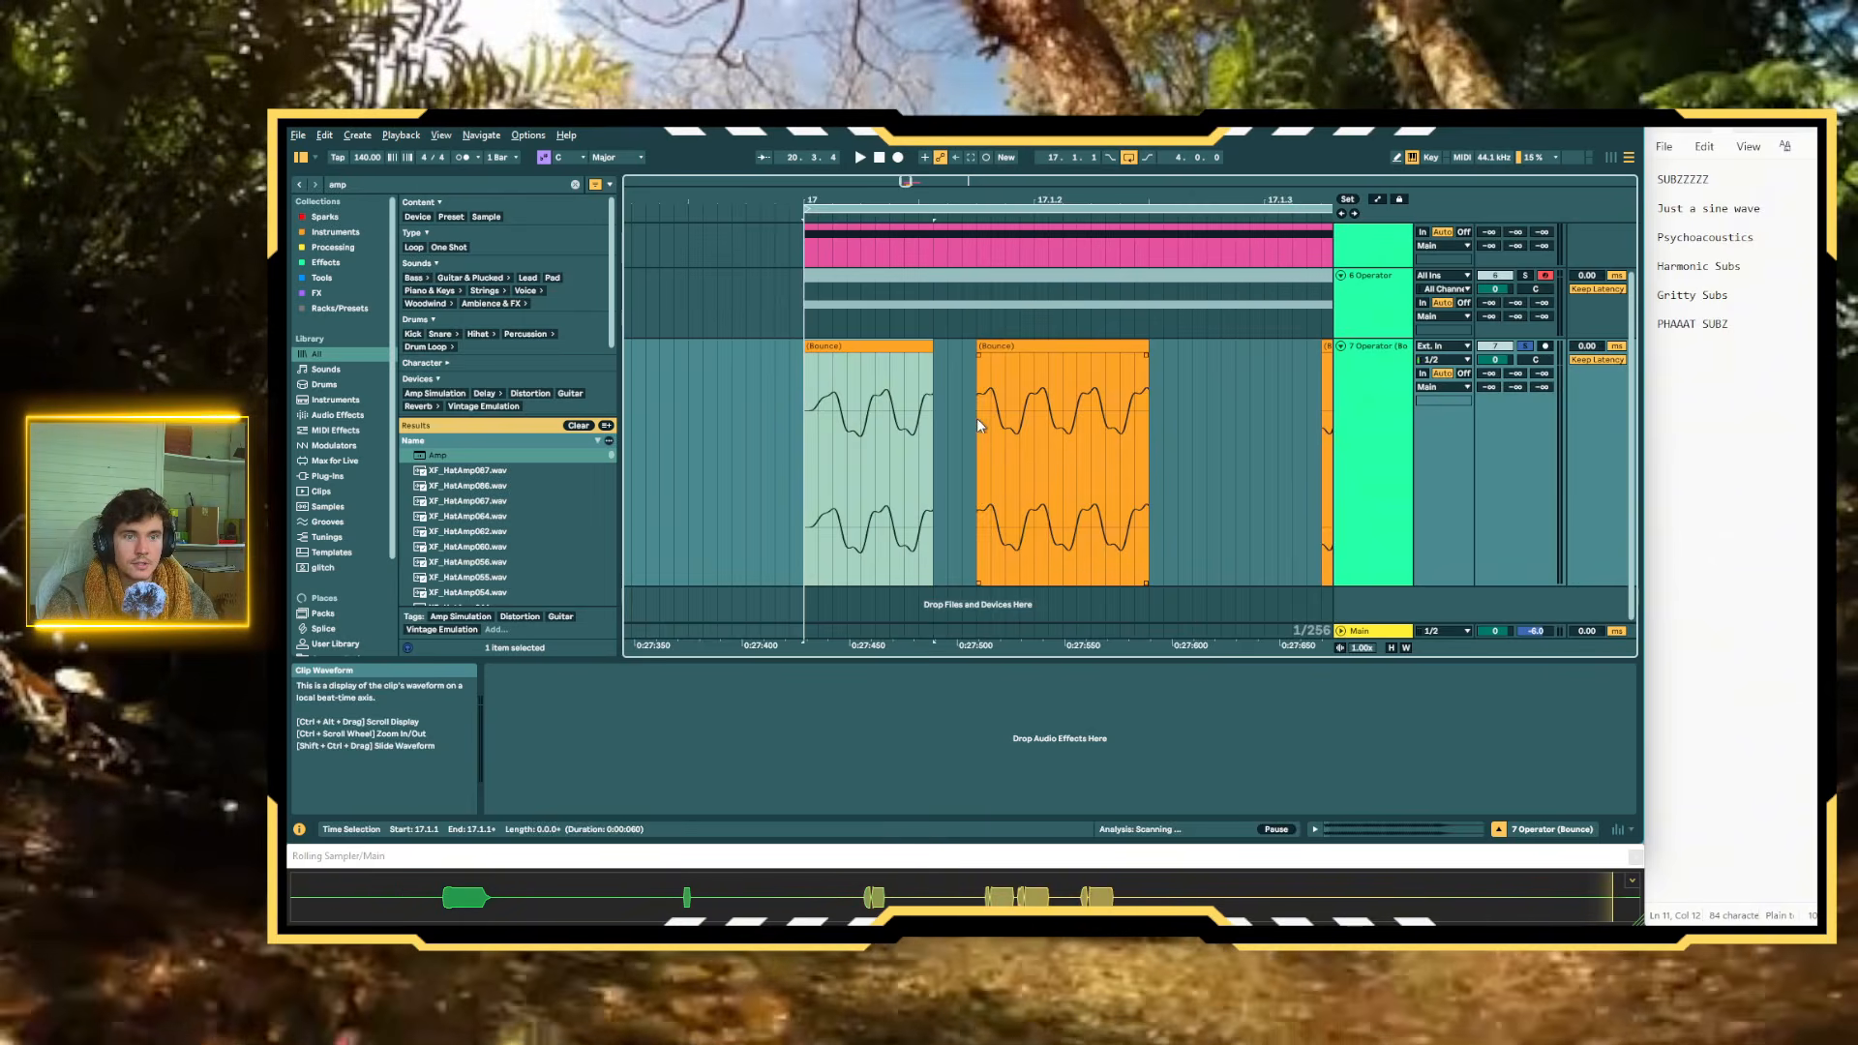
scroll(977, 418, up, 3)
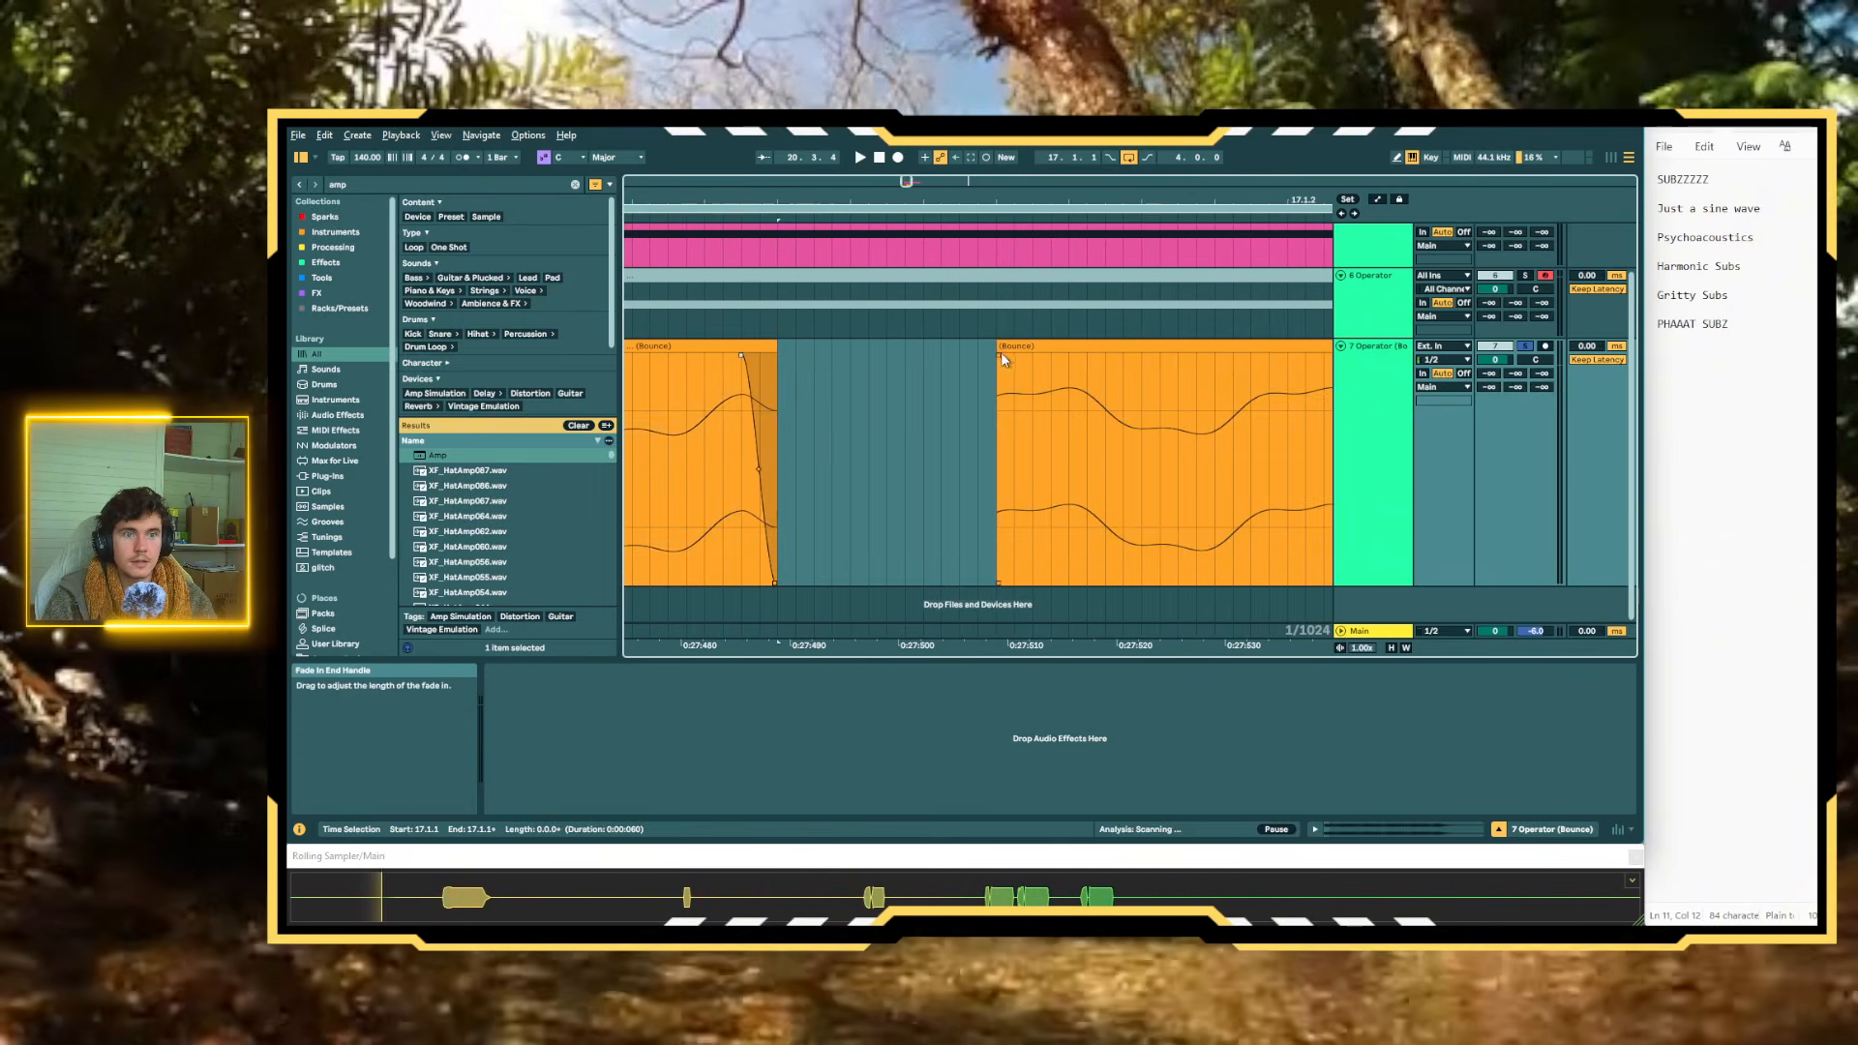
drag(1001, 352, 1273, 351)
scroll(1052, 353, down, 6)
scroll(1124, 360, up, 4)
scroll(1101, 360, down, 5)
scroll(1183, 354, up, 5)
scroll(1274, 351, down, 4)
scroll(1248, 356, up, 6)
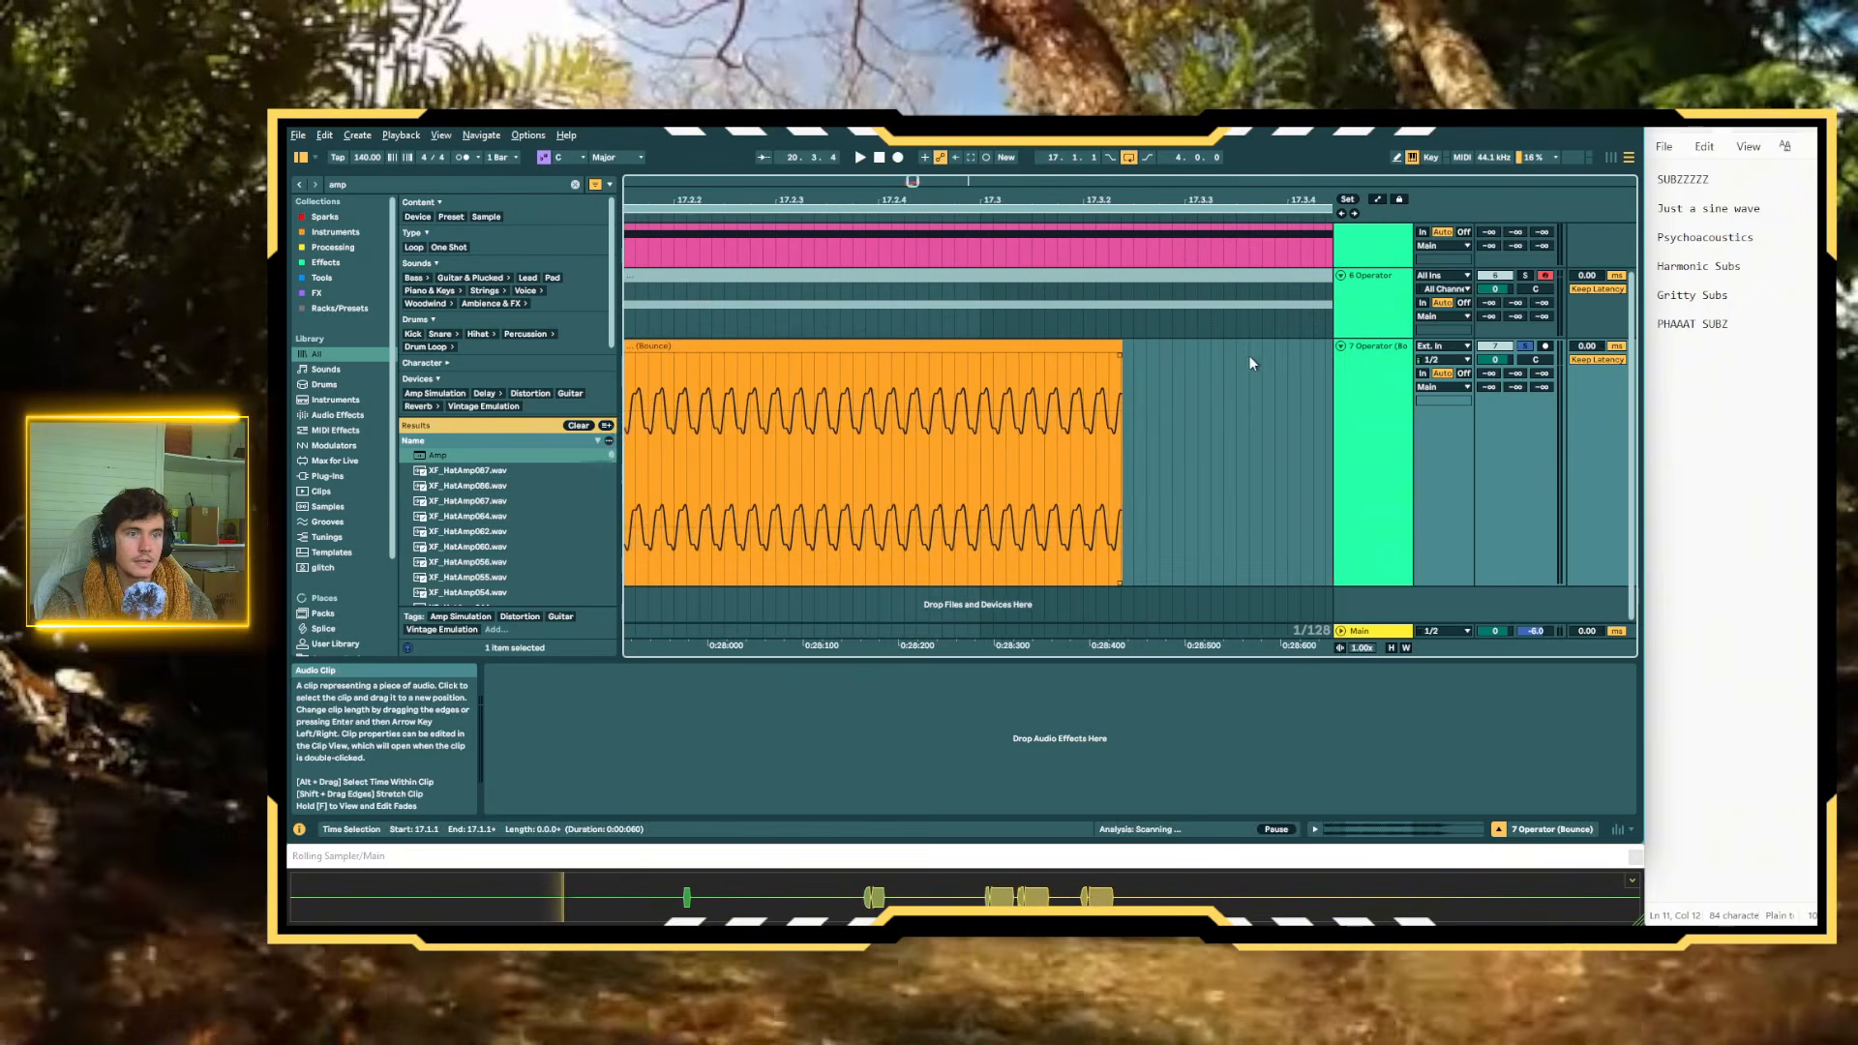
drag(1119, 354, 1105, 355)
scroll(1108, 355, down, 4)
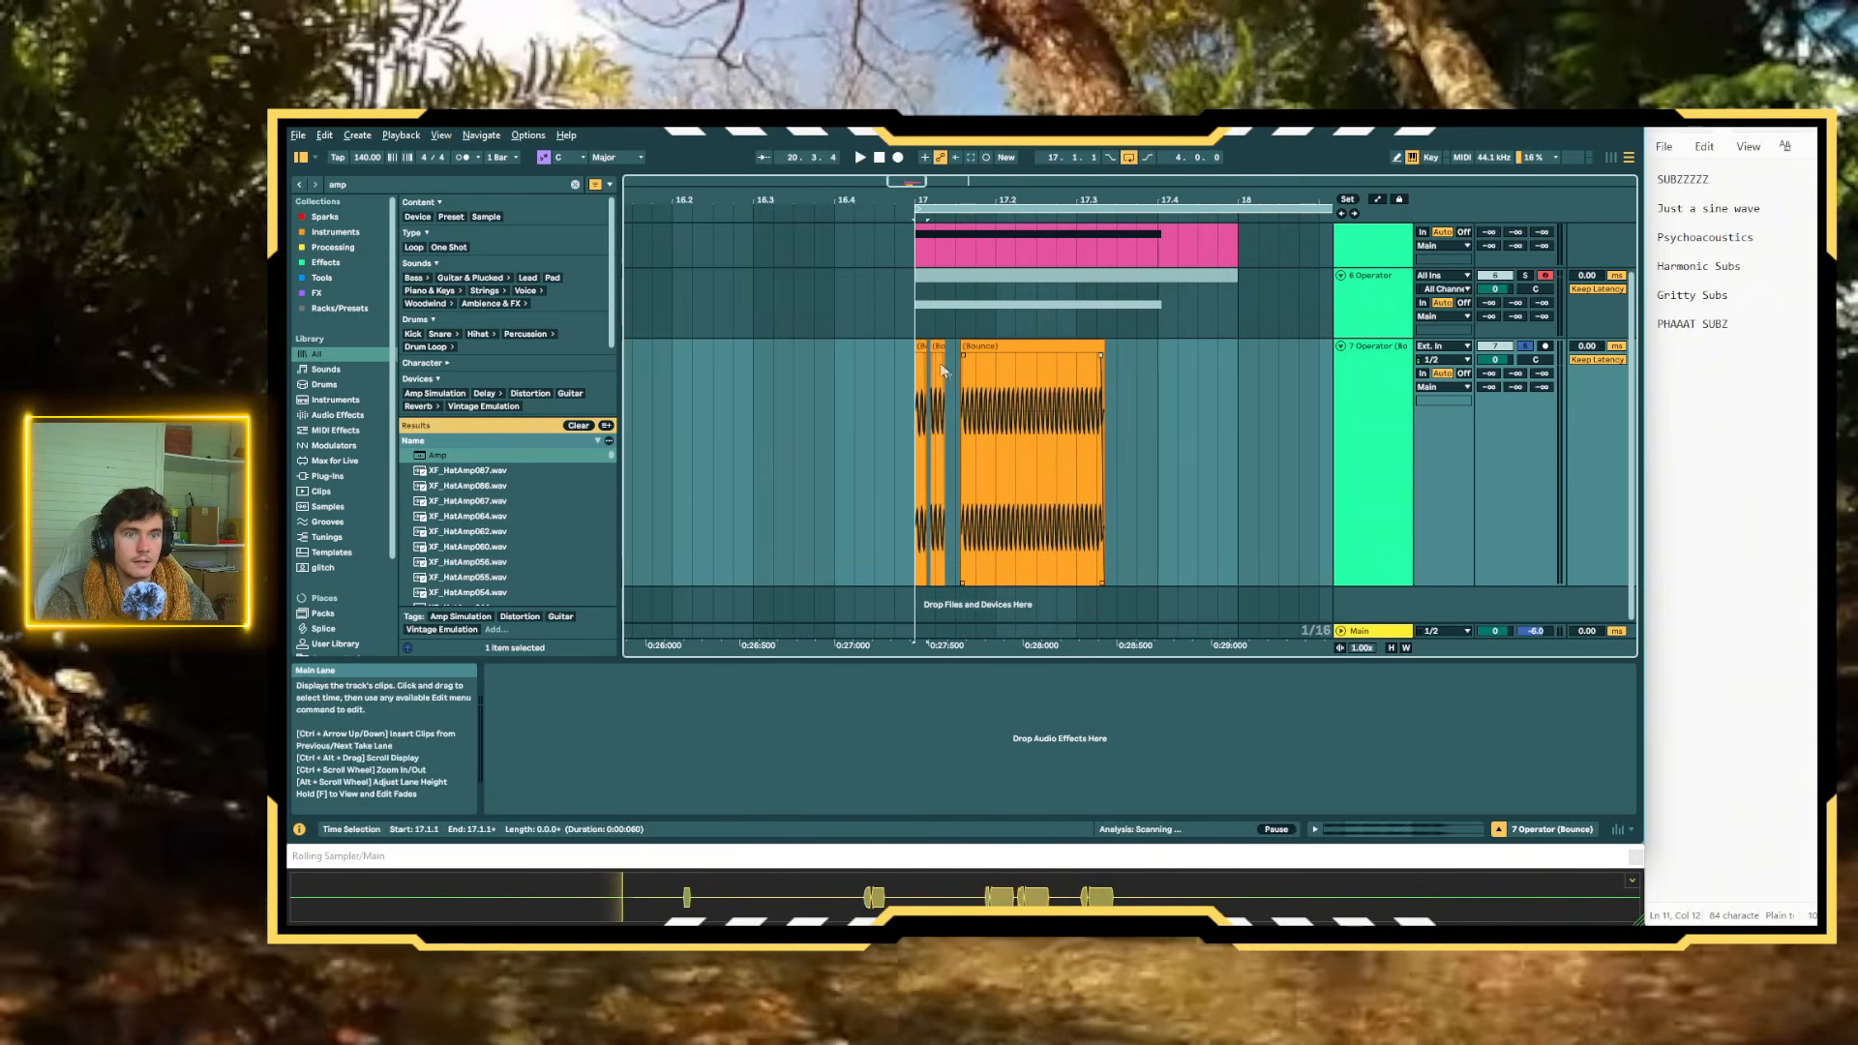
Play back the faded bounced segments from bar 17 and inspect their edges for clicks
click(927, 354)
key(space)
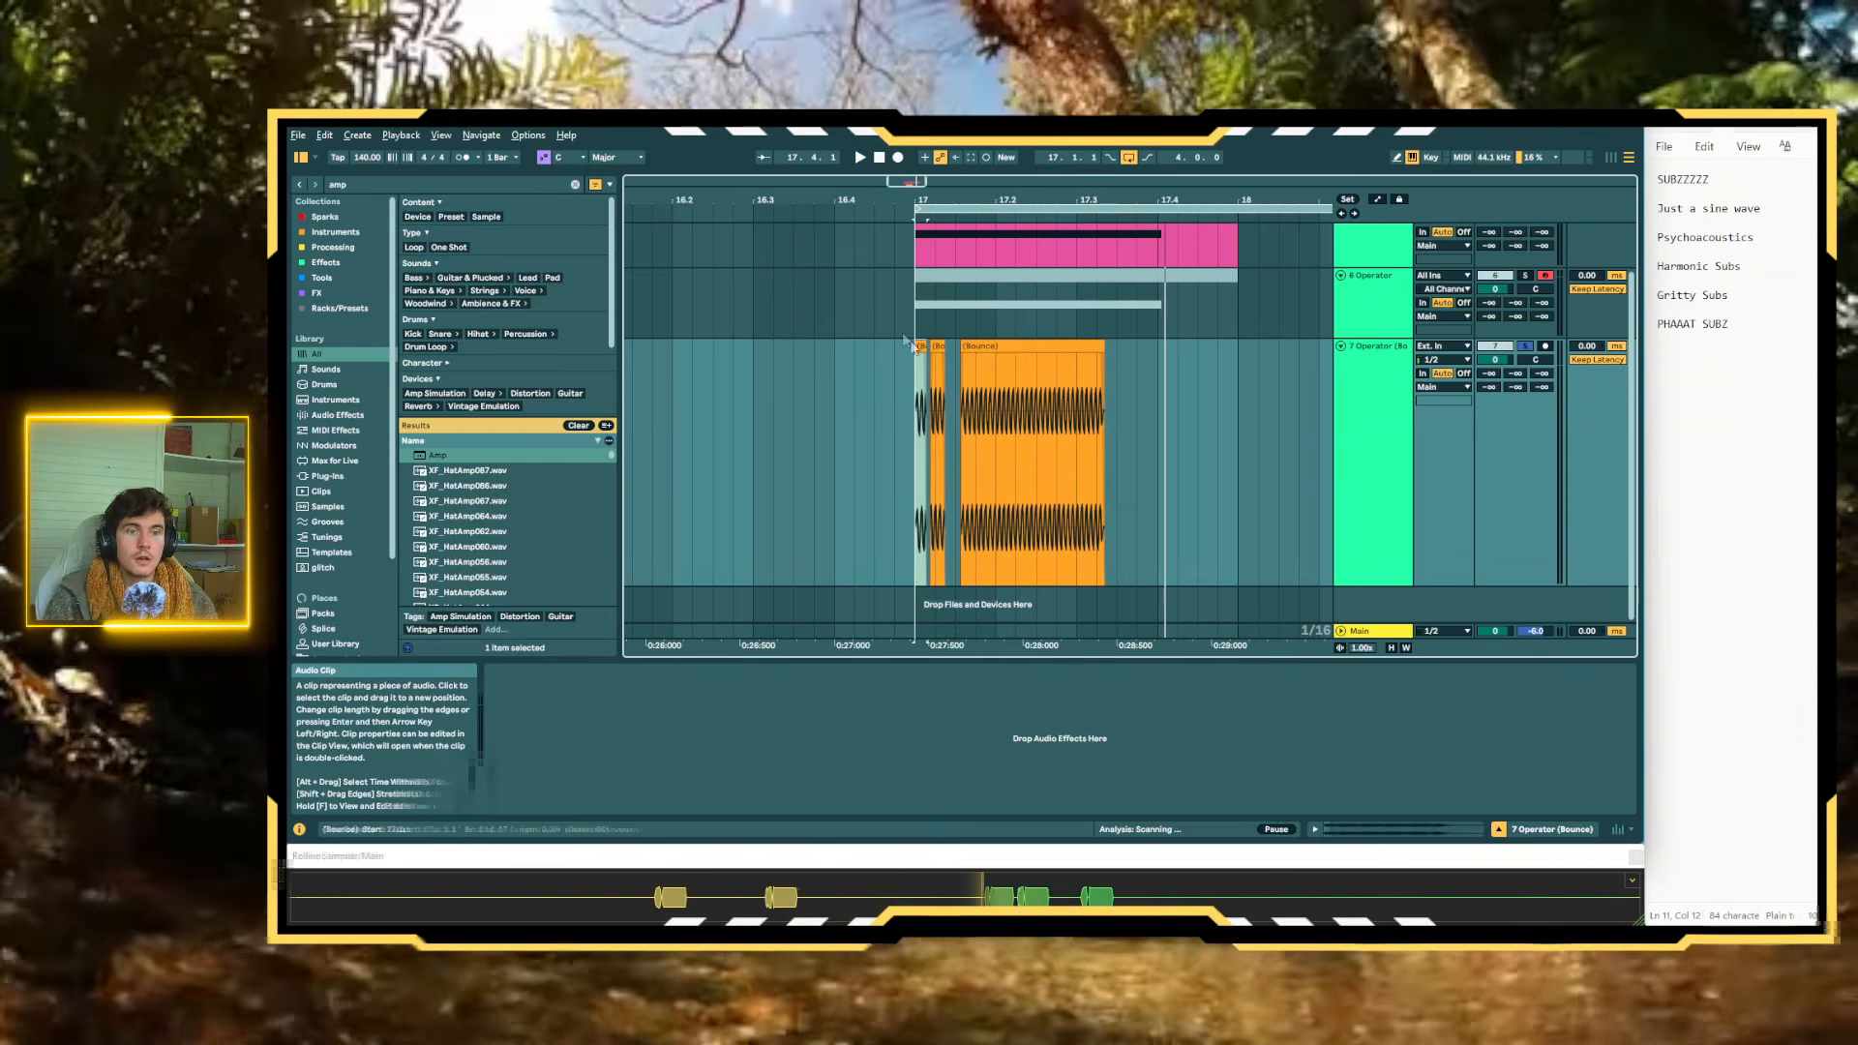
scroll(888, 369, up, 5)
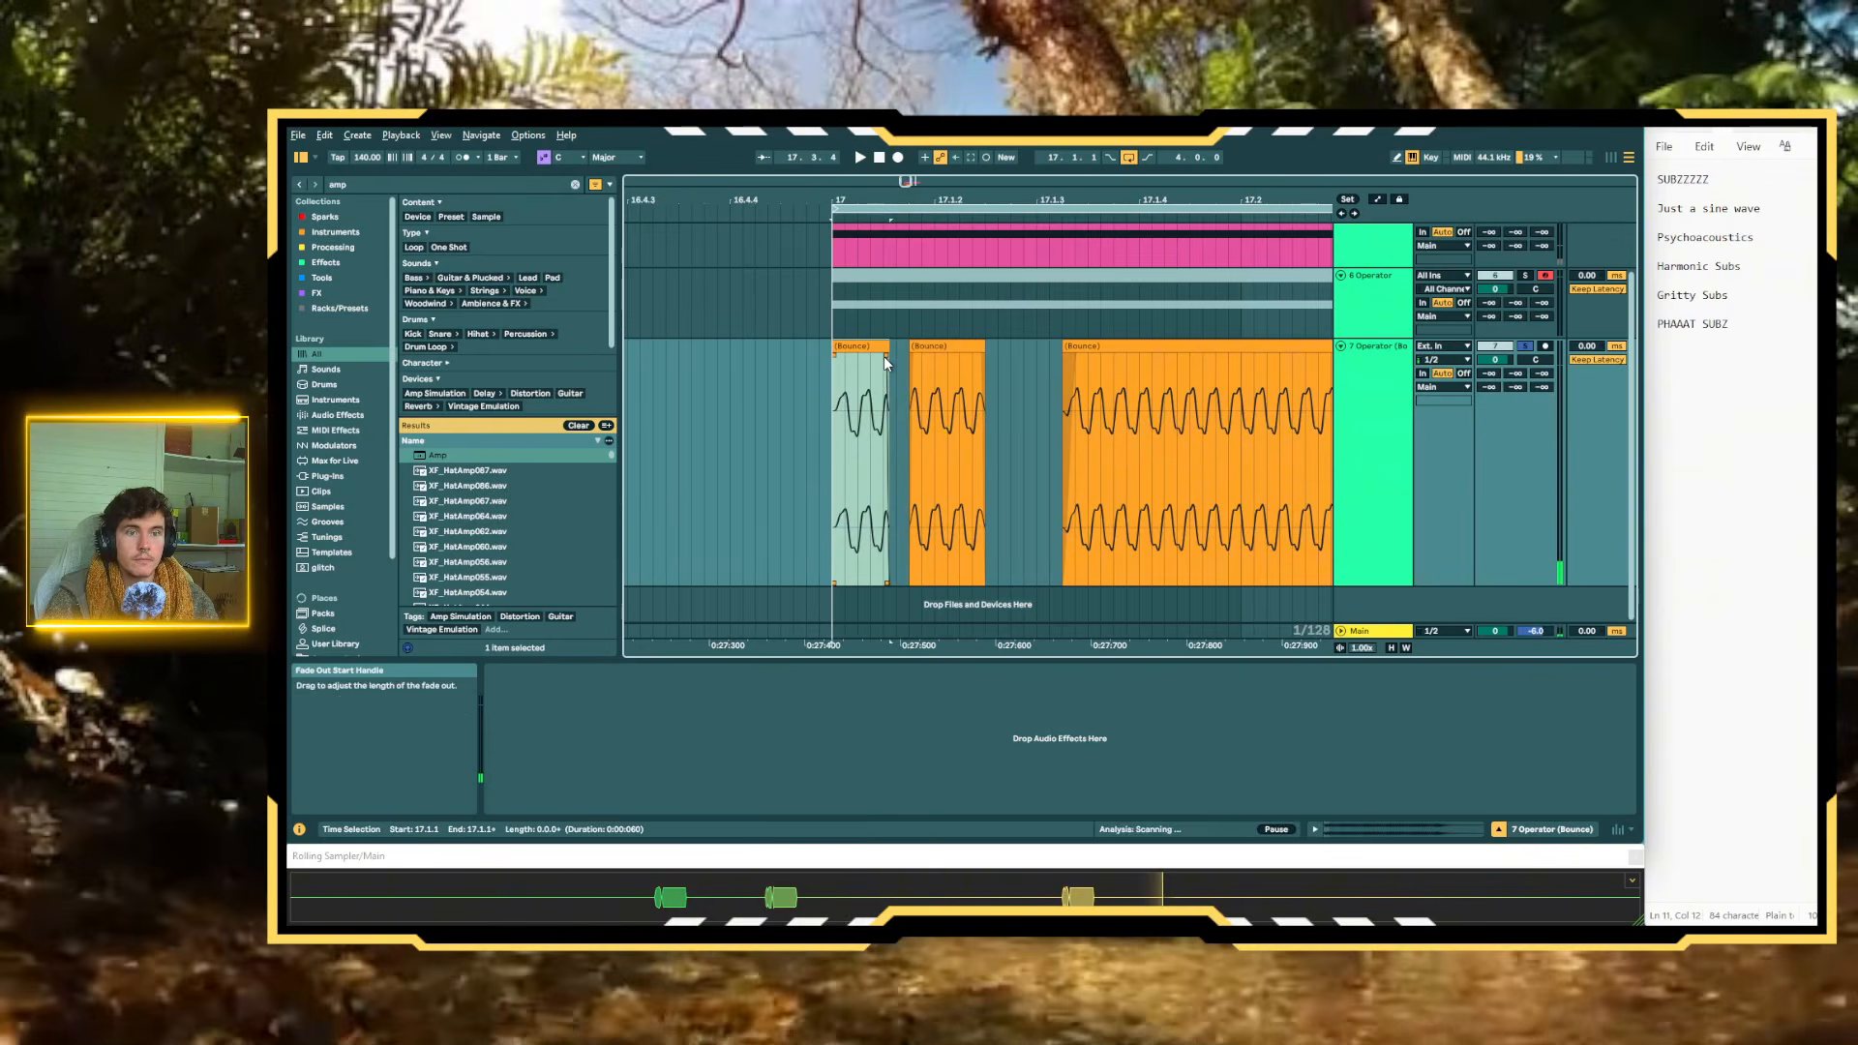
scroll(884, 374, up, 1)
scroll(885, 373, down, 3)
scroll(879, 407, right, 5)
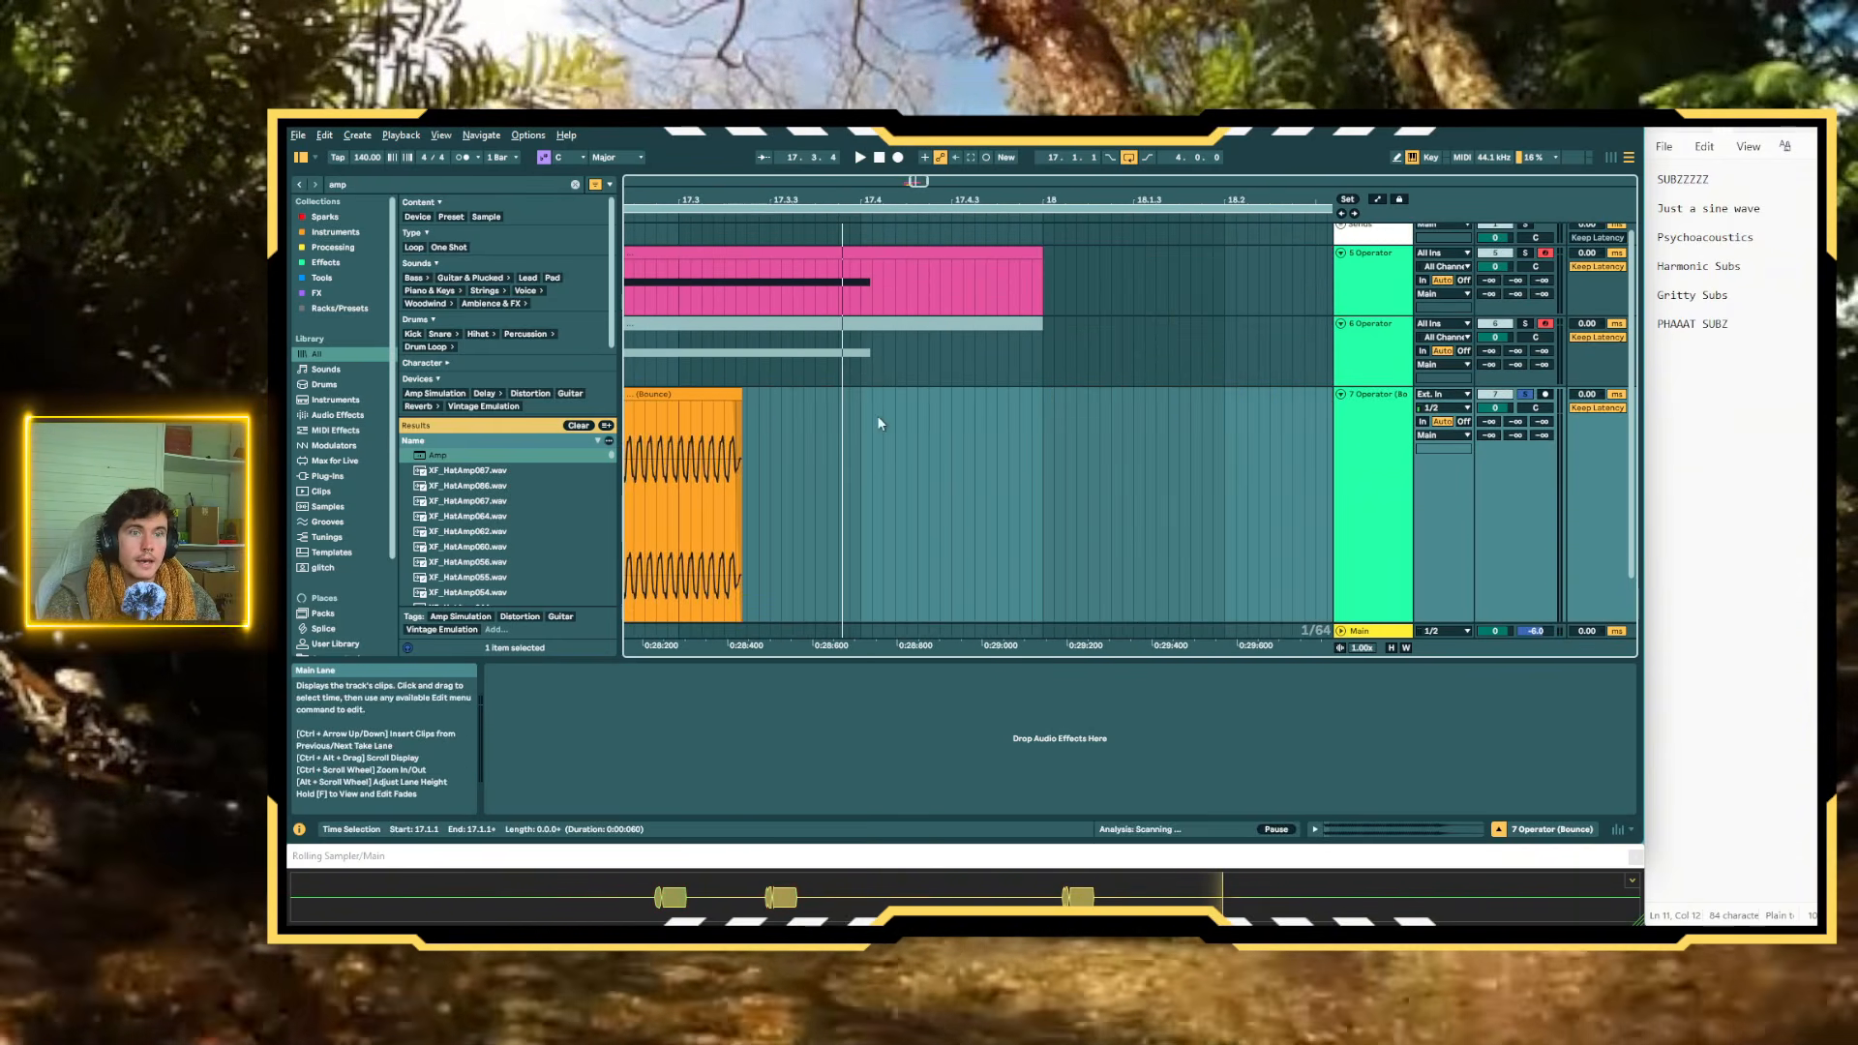
scroll(876, 423, left, 4)
Solo the duplicate Operator track, check its pitch envelope and glide settings, and deactivate its EQ Eight
click(1374, 323)
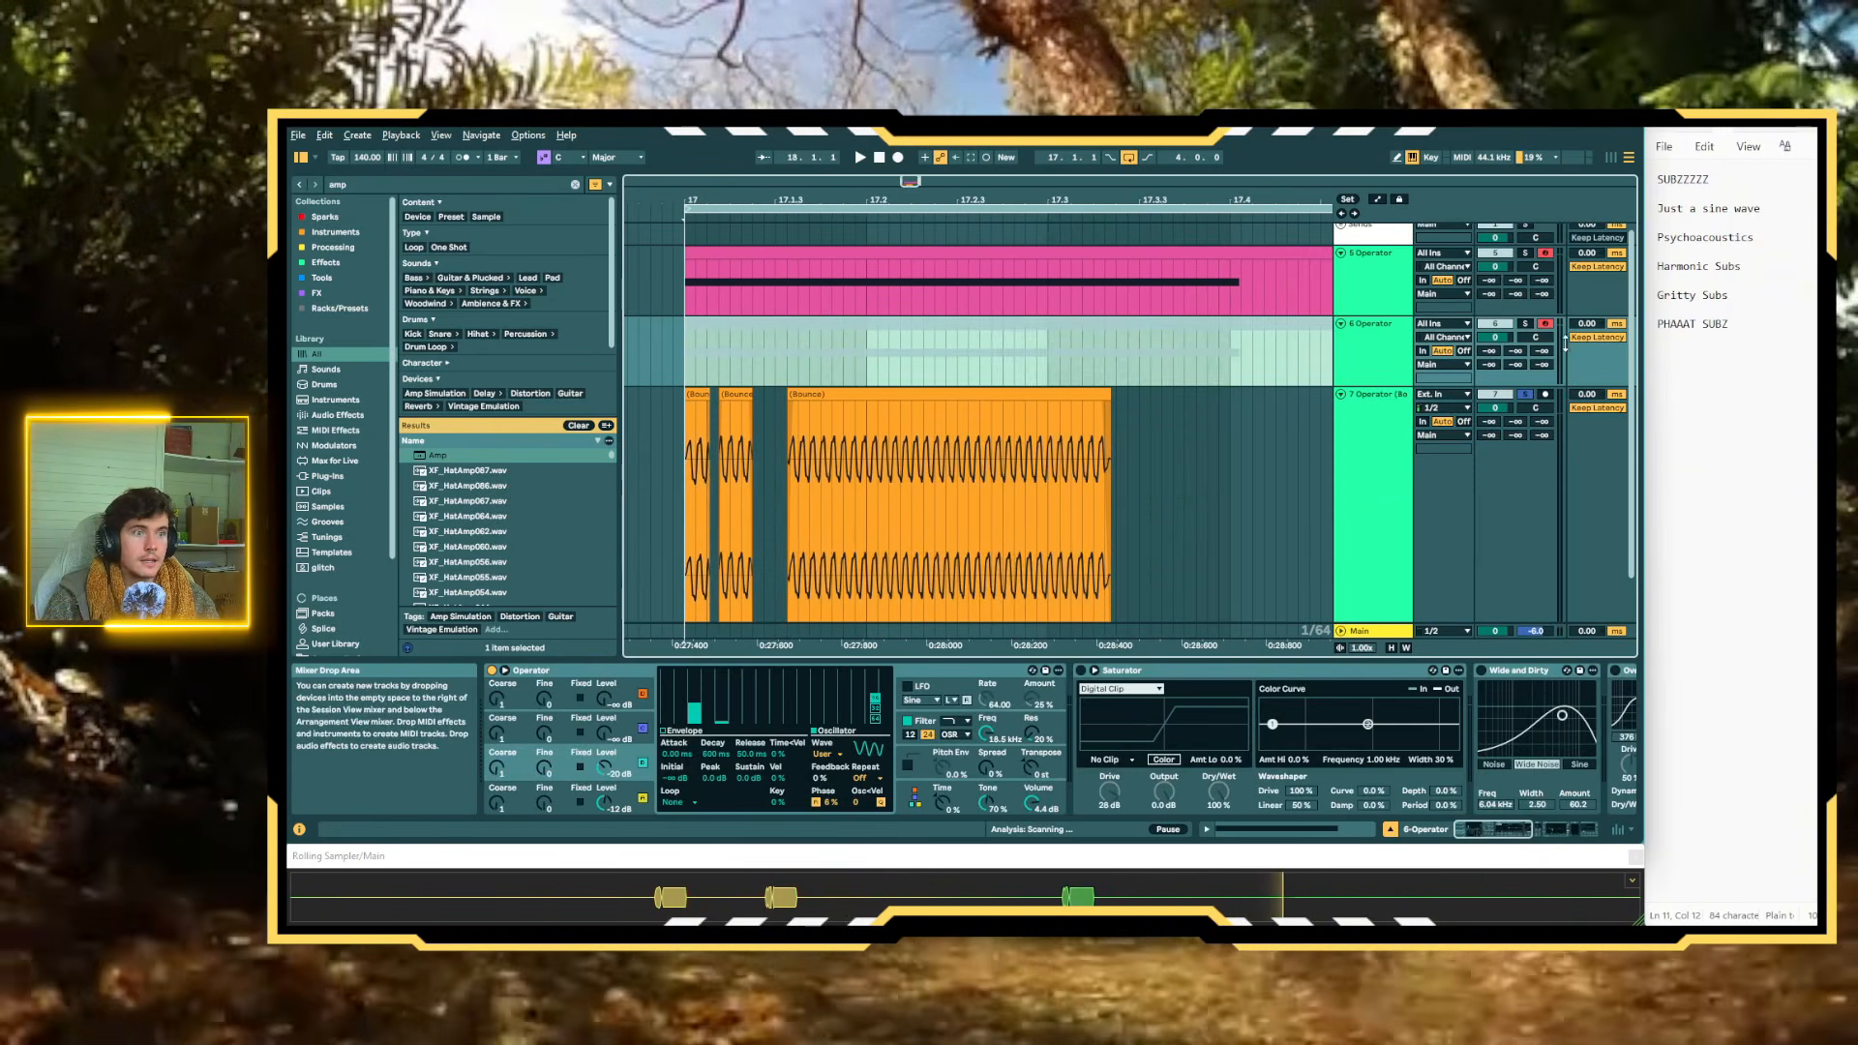
click(1058, 320)
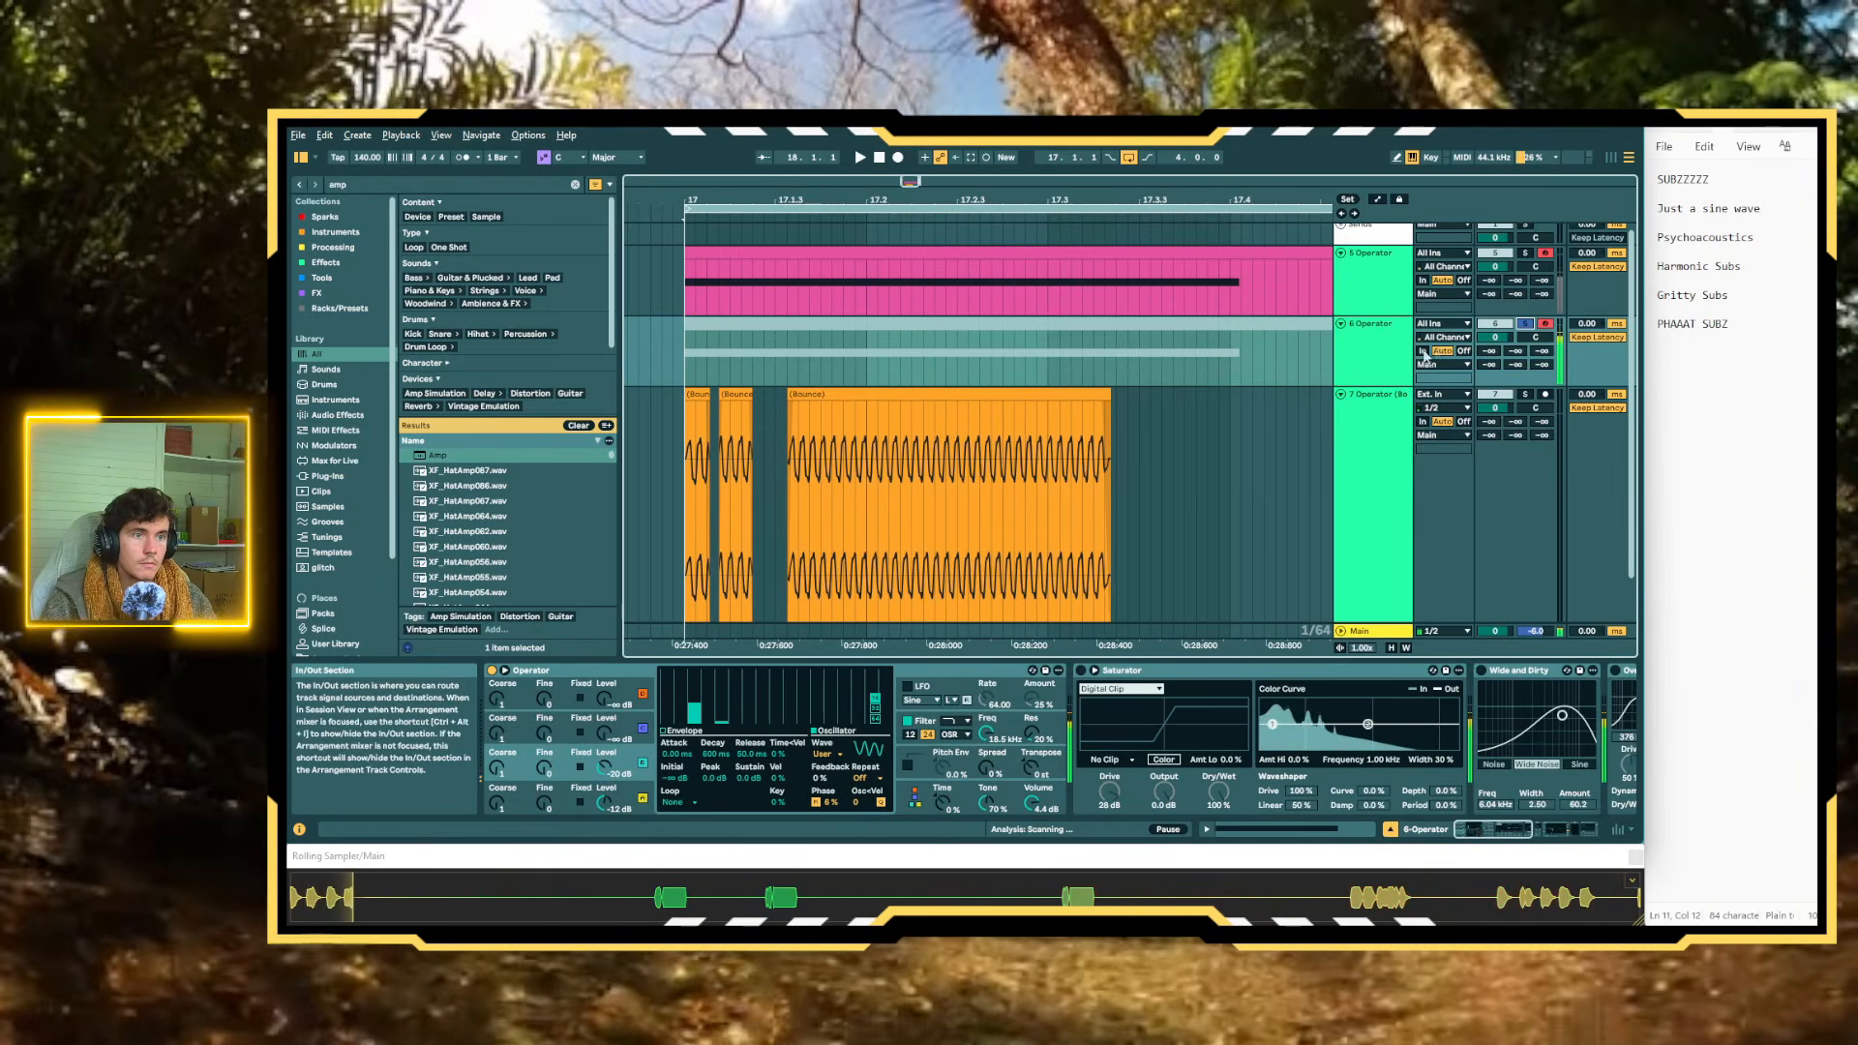
click(926, 756)
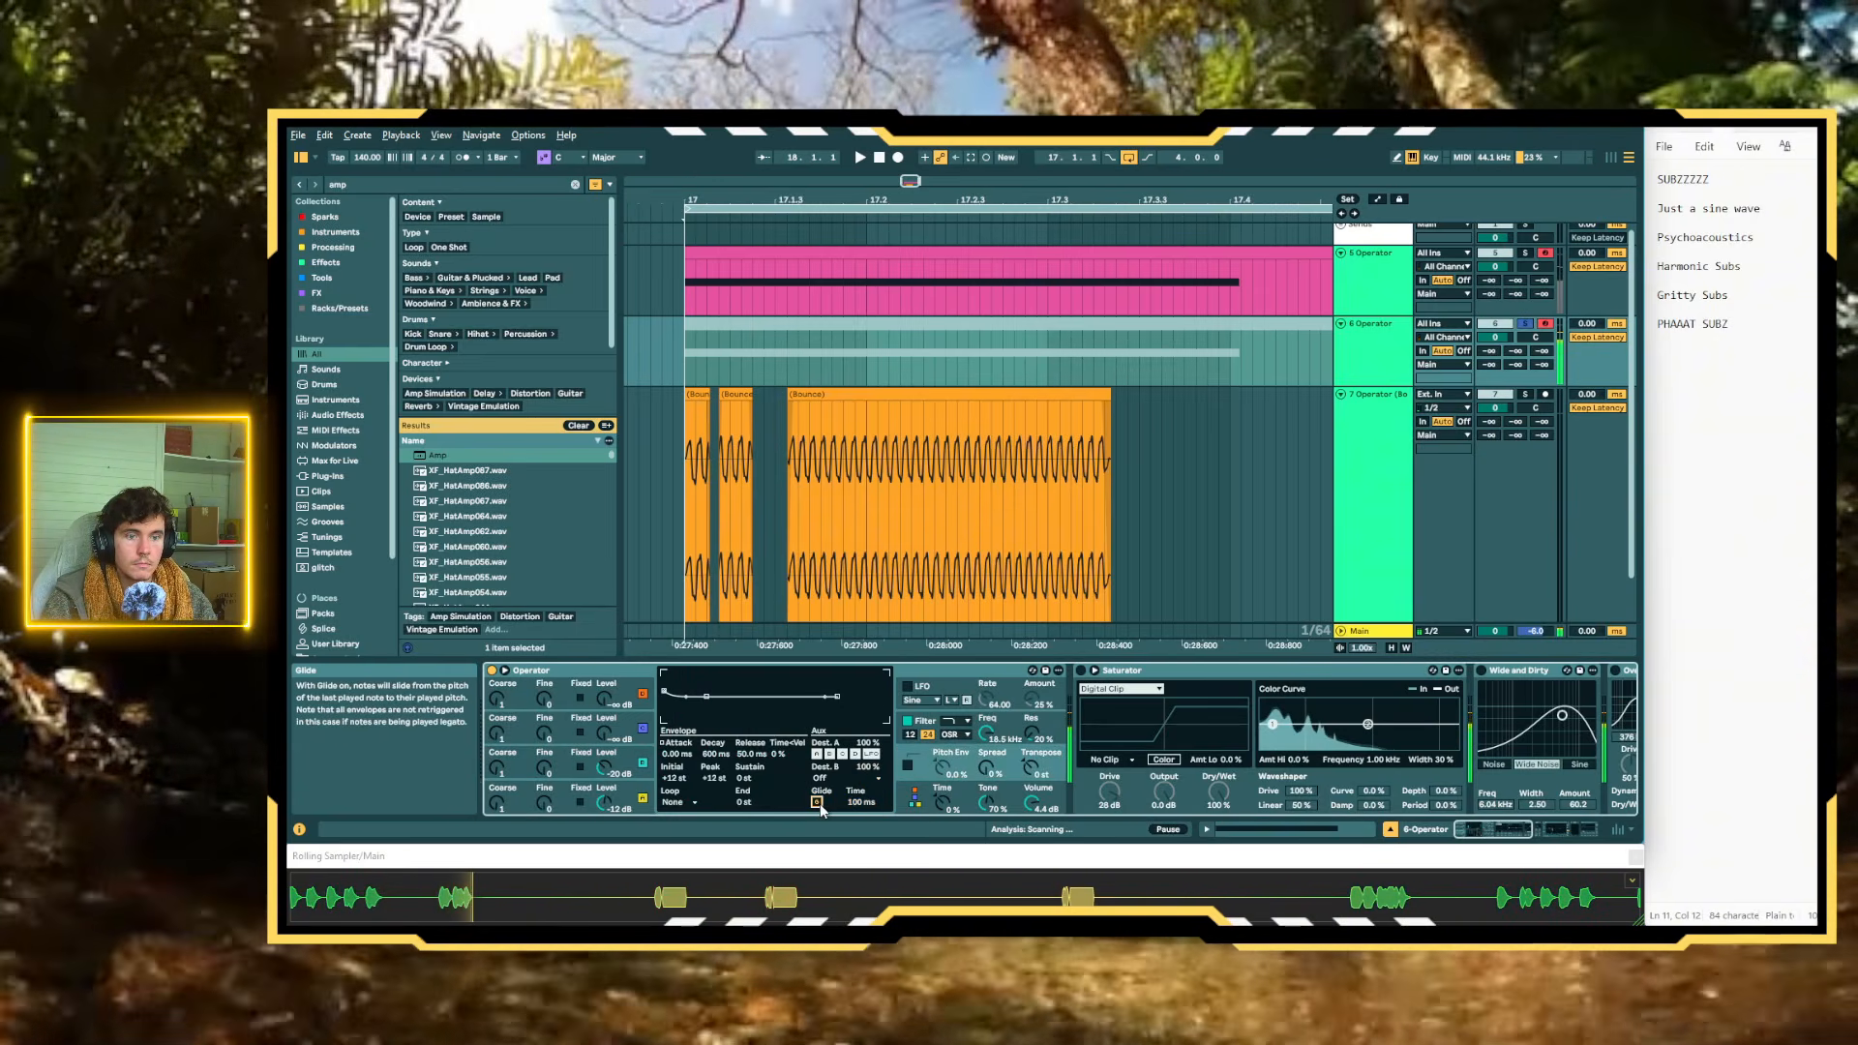
scroll(1480, 799, right, 10)
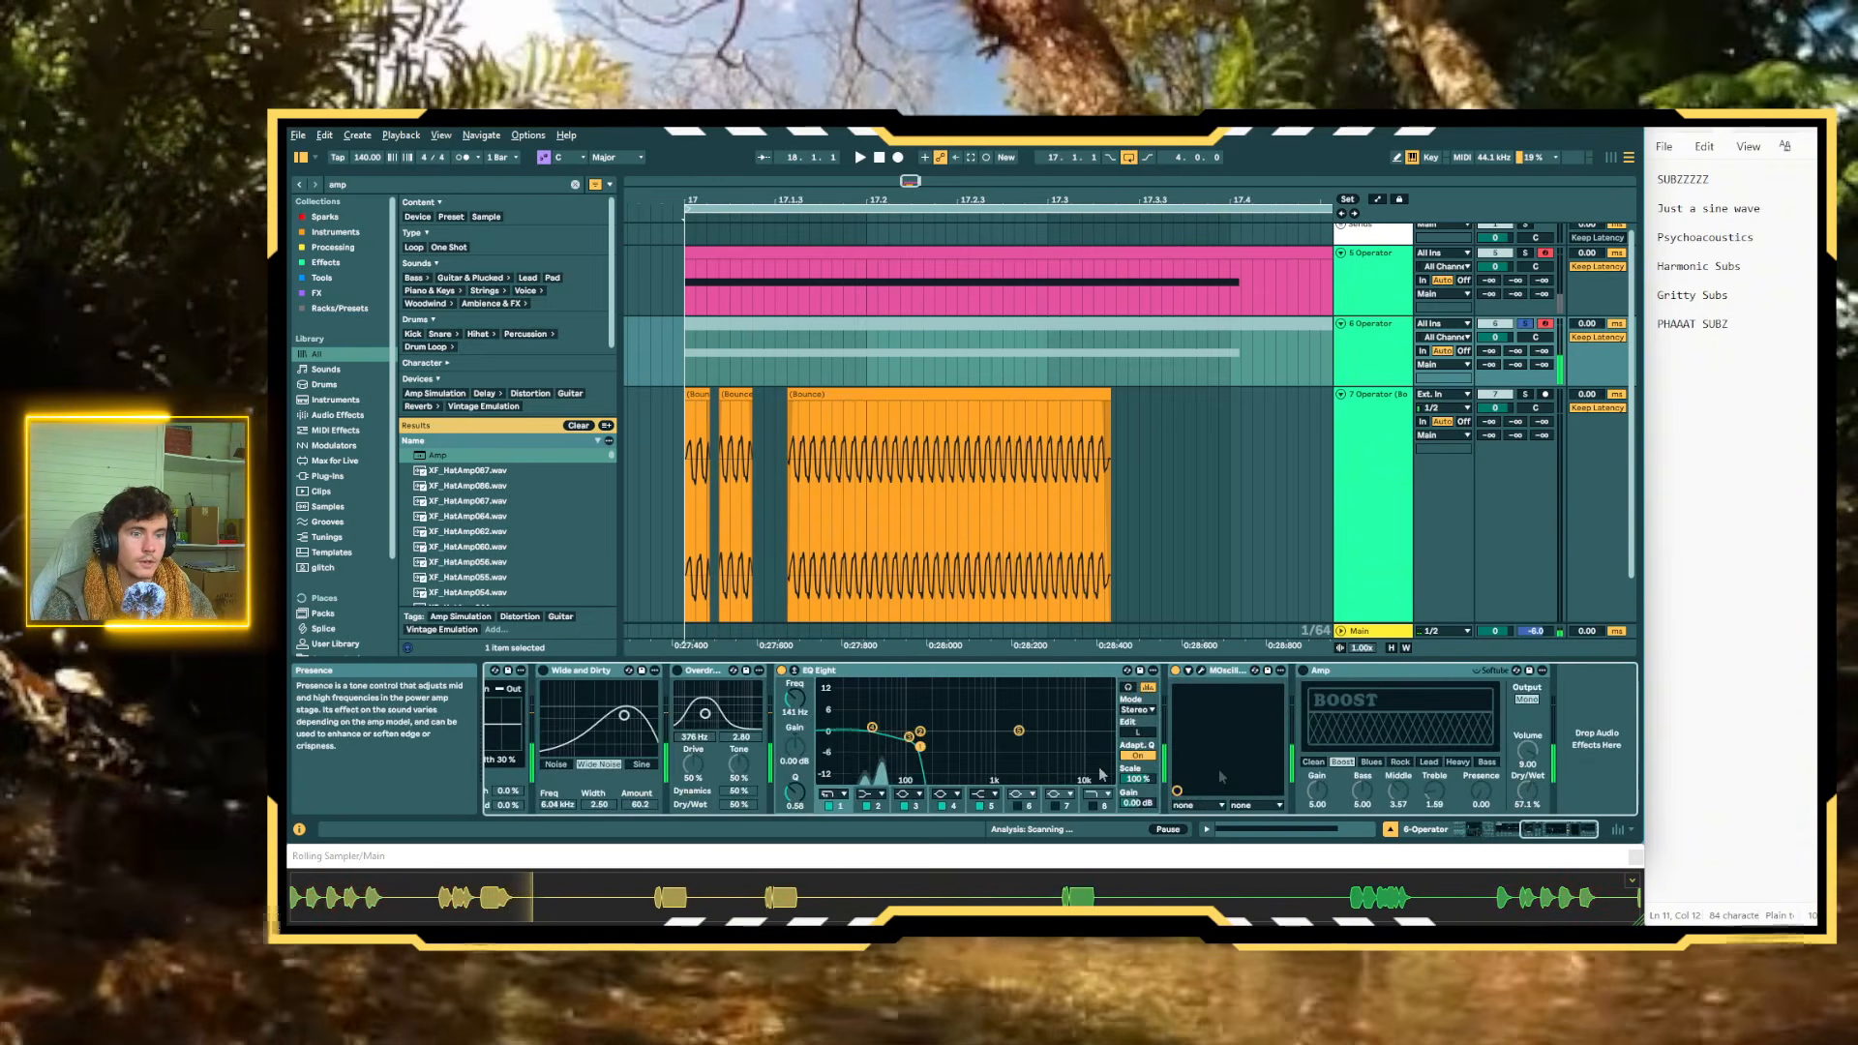
click(781, 670)
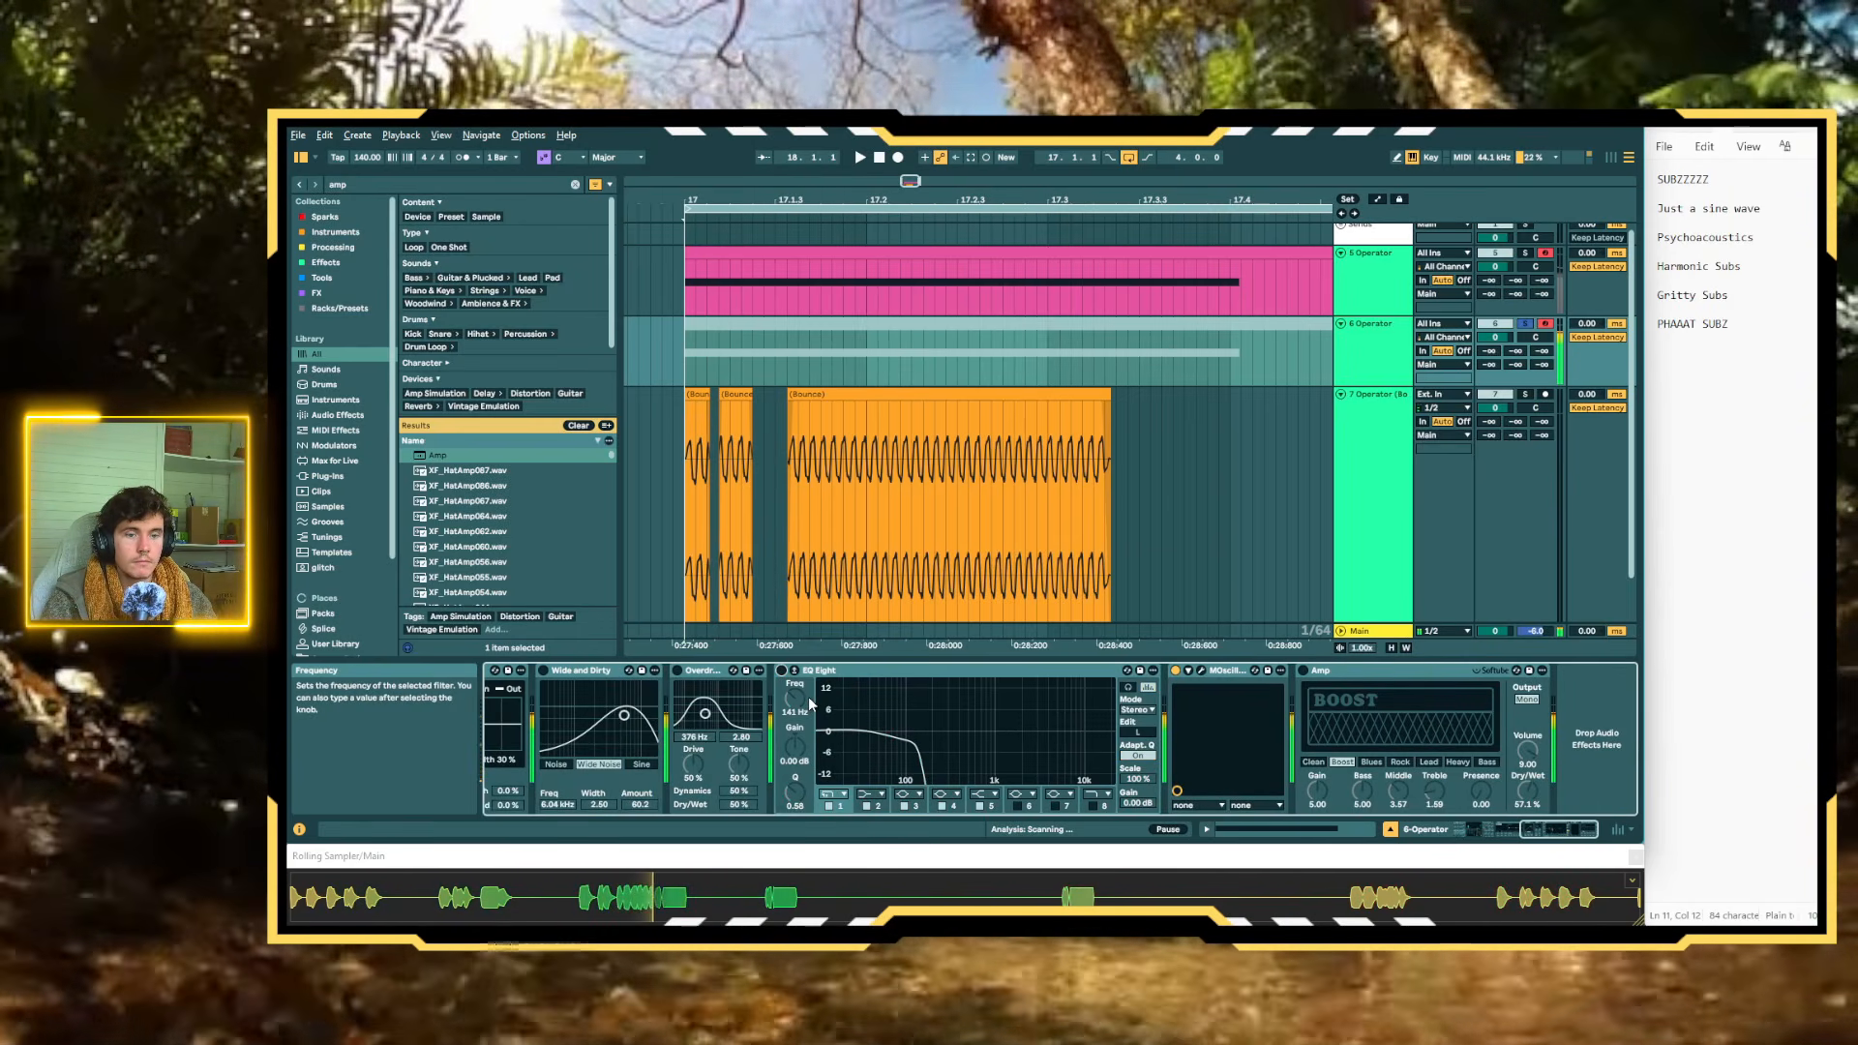
scroll(820, 736, left, 5)
scroll(817, 730, left, 5)
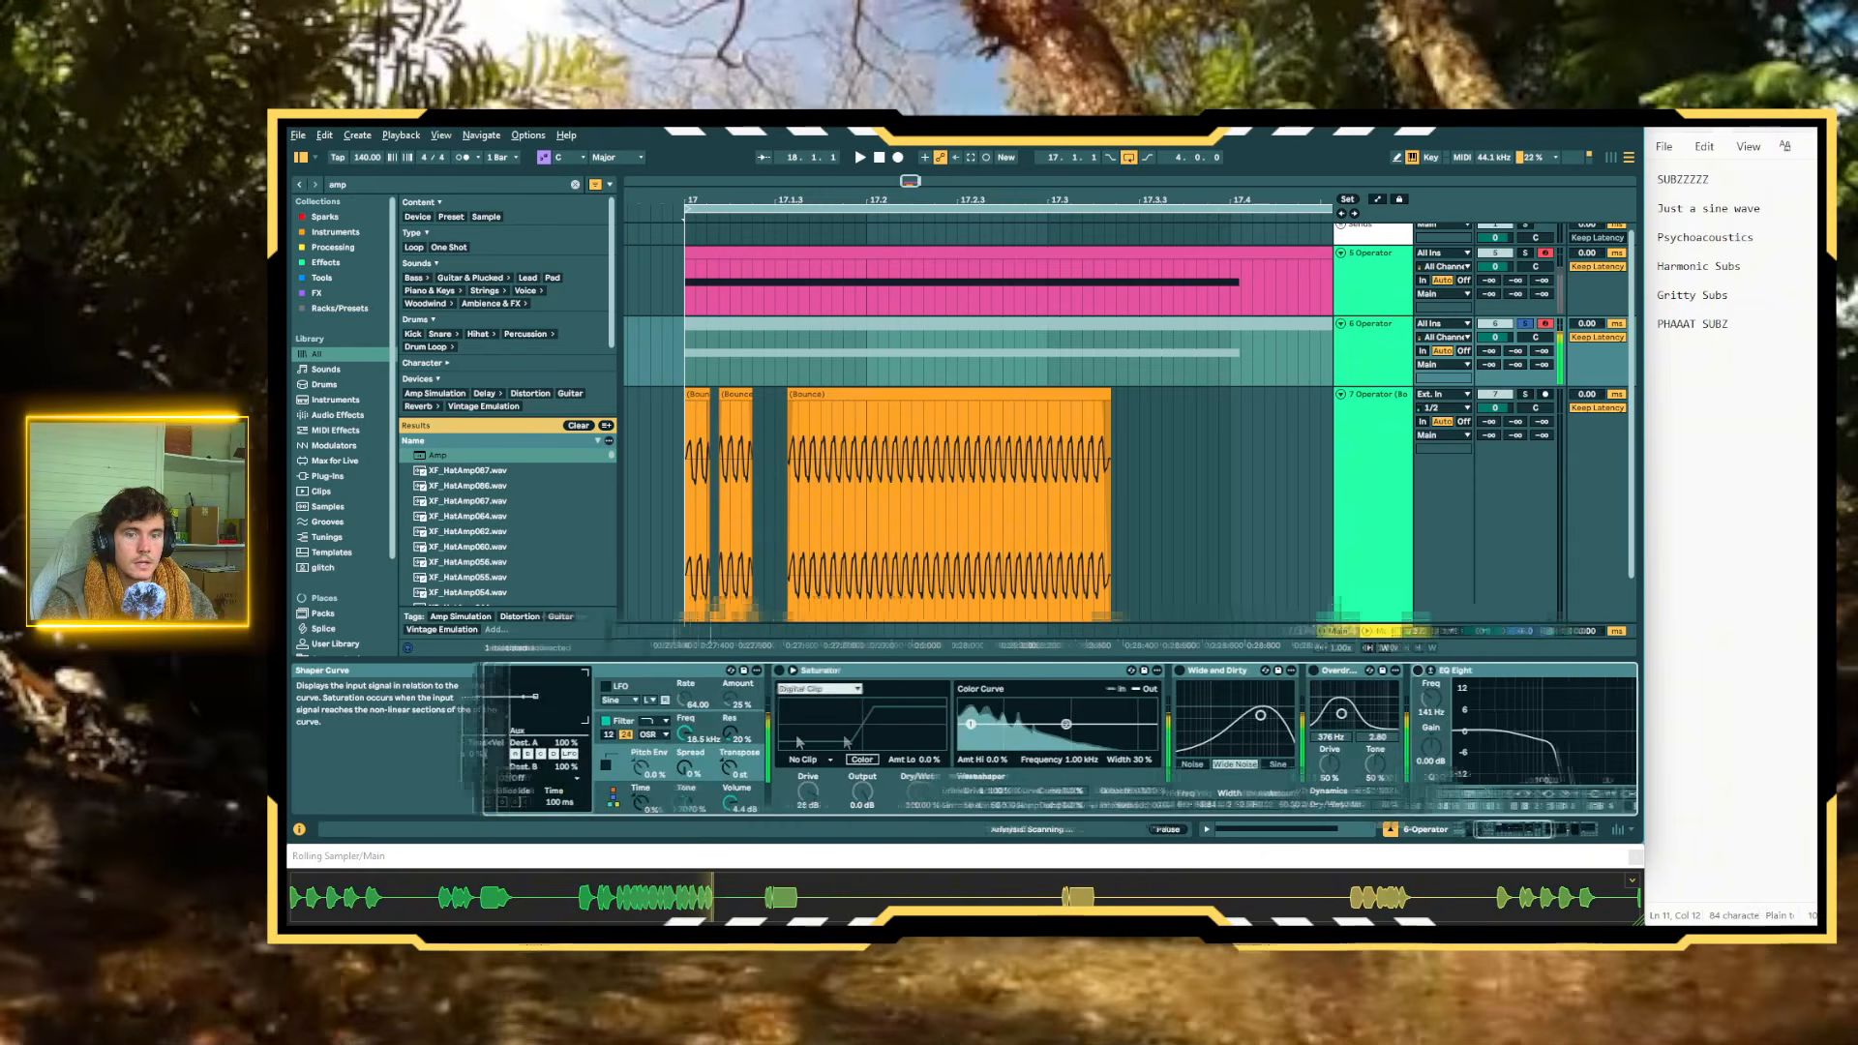
scroll(756, 761, left, 4)
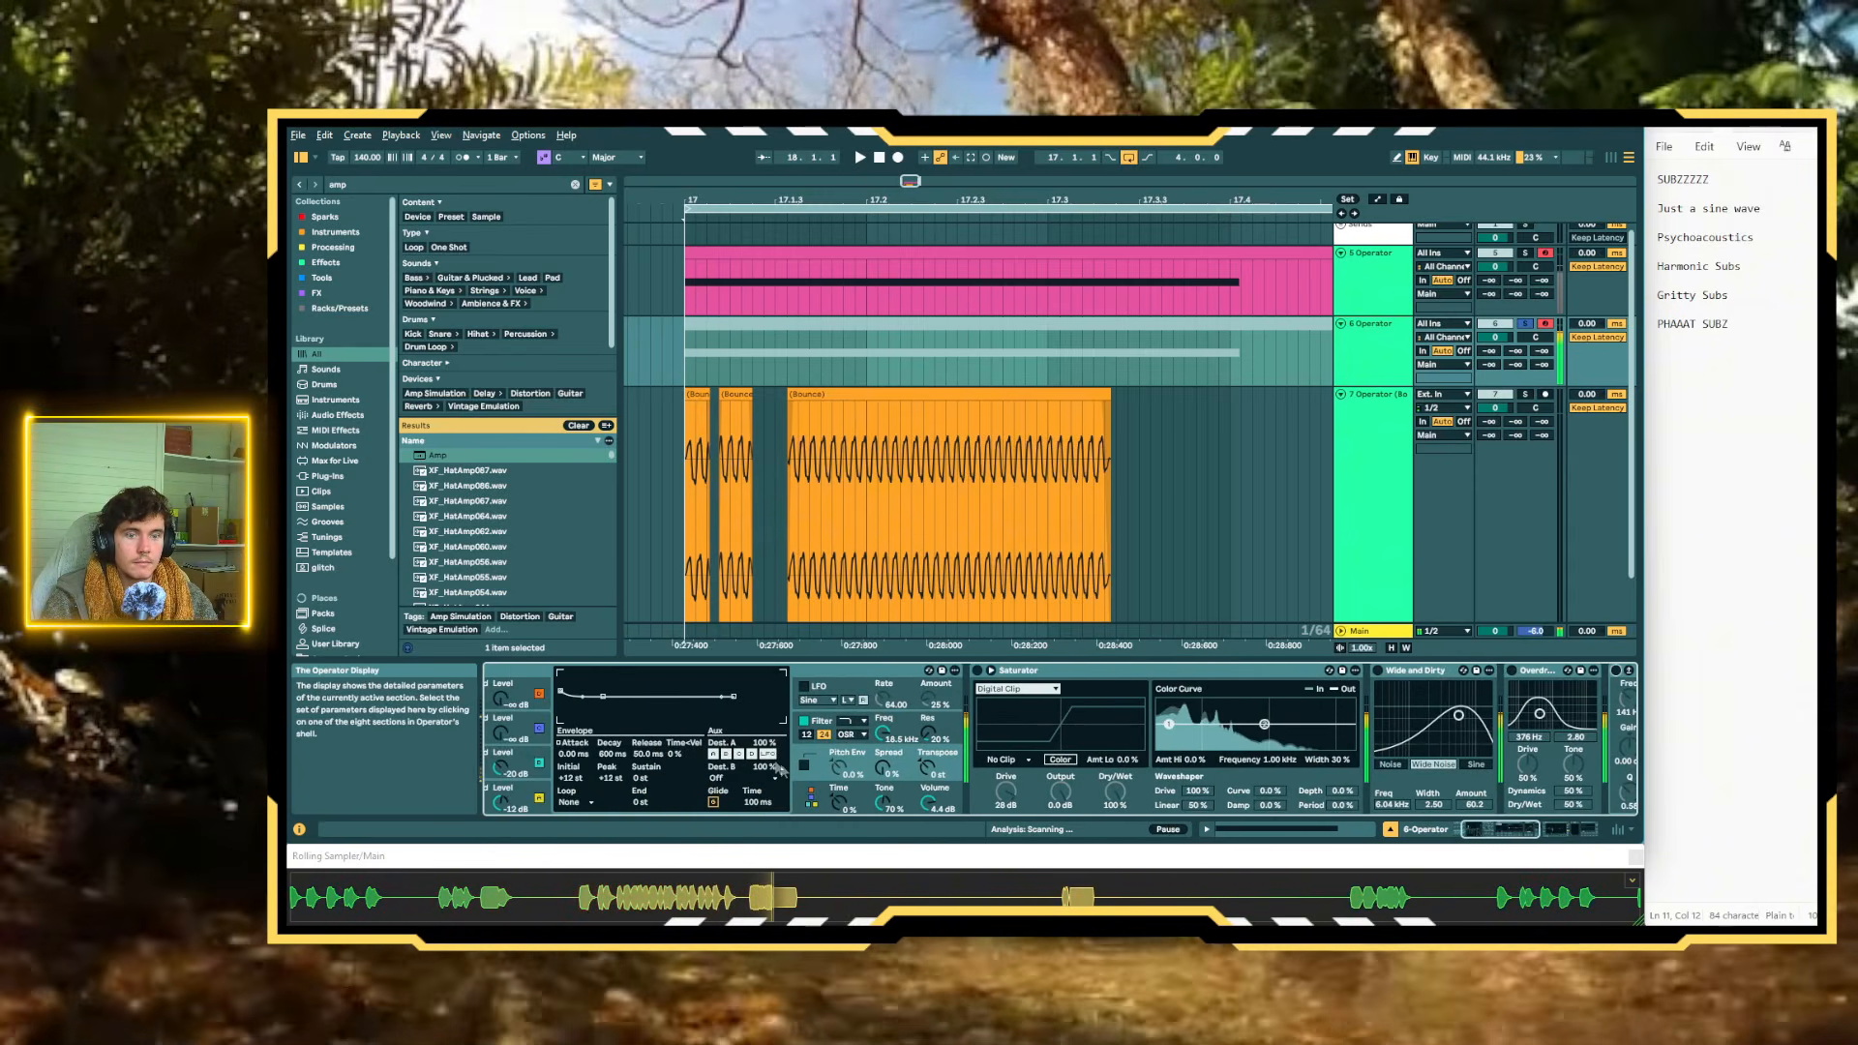
scroll(808, 788, left, 3)
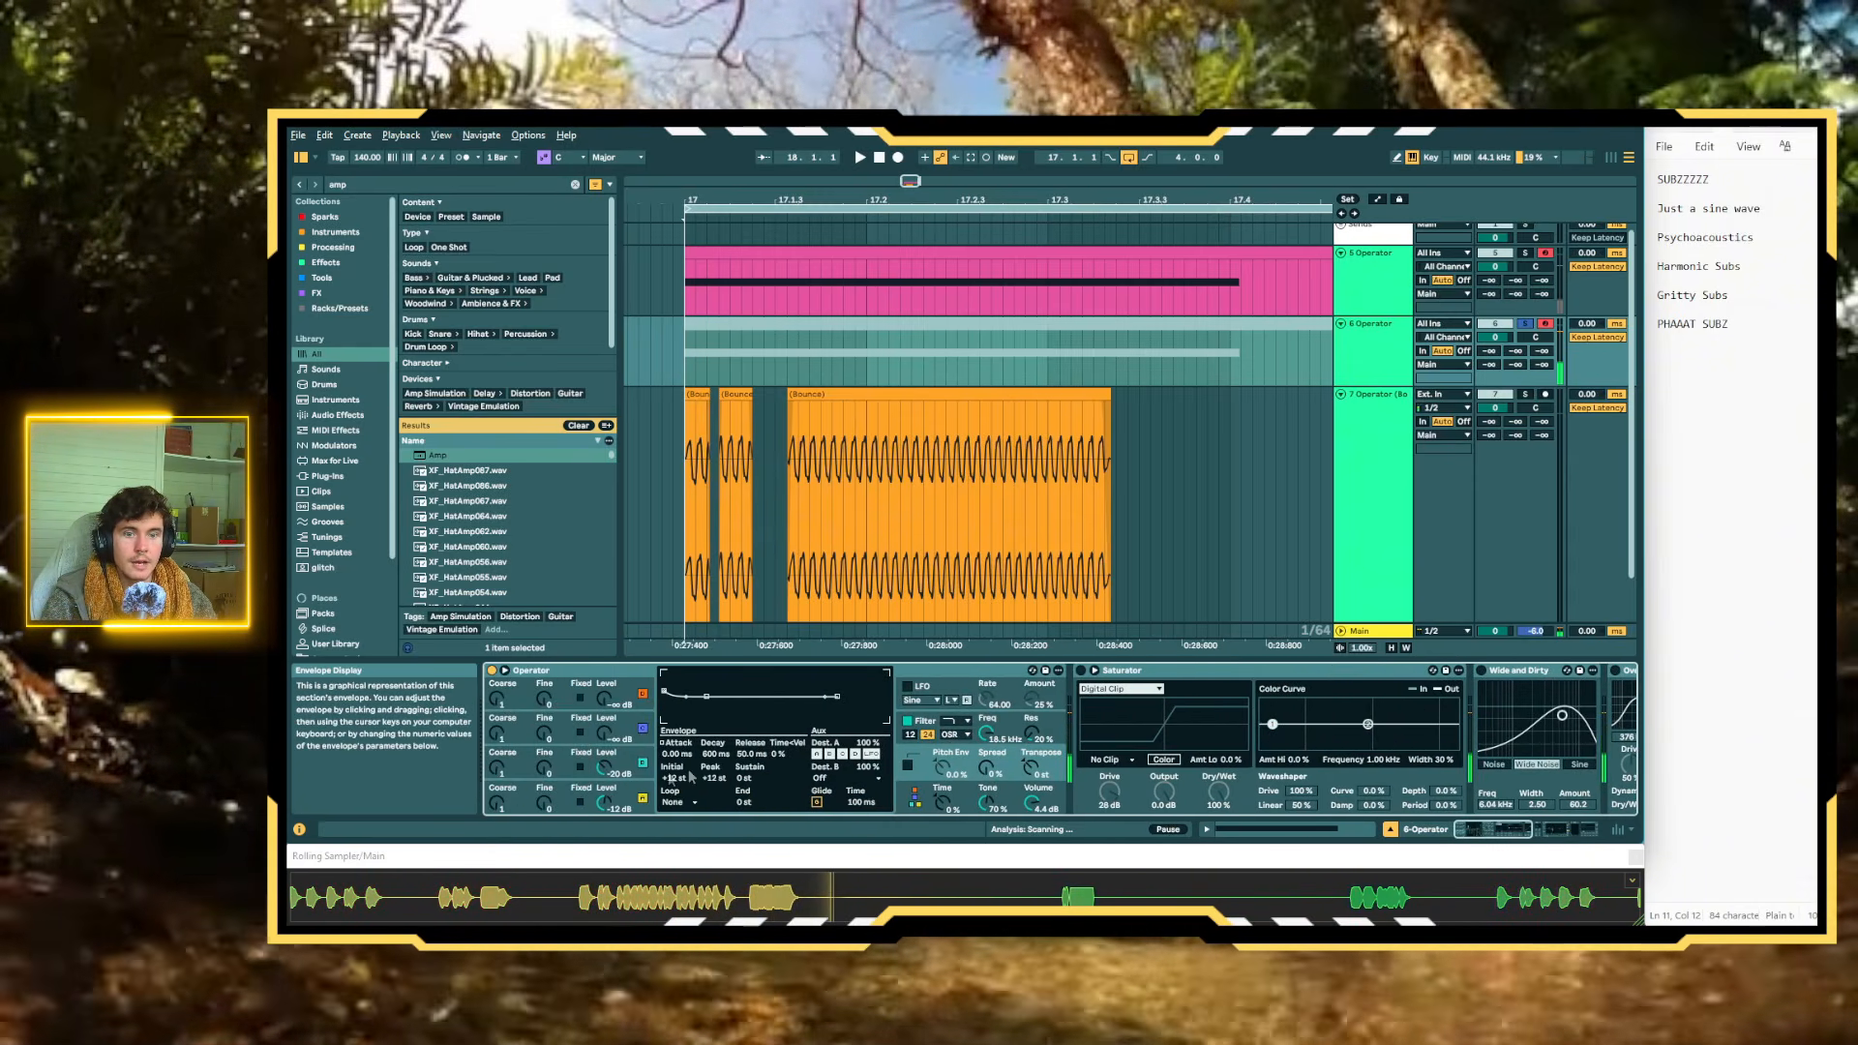
Set the volume envelope attack to 44.7 ms on oscillator D and 40.7 ms on oscillator C
click(636, 792)
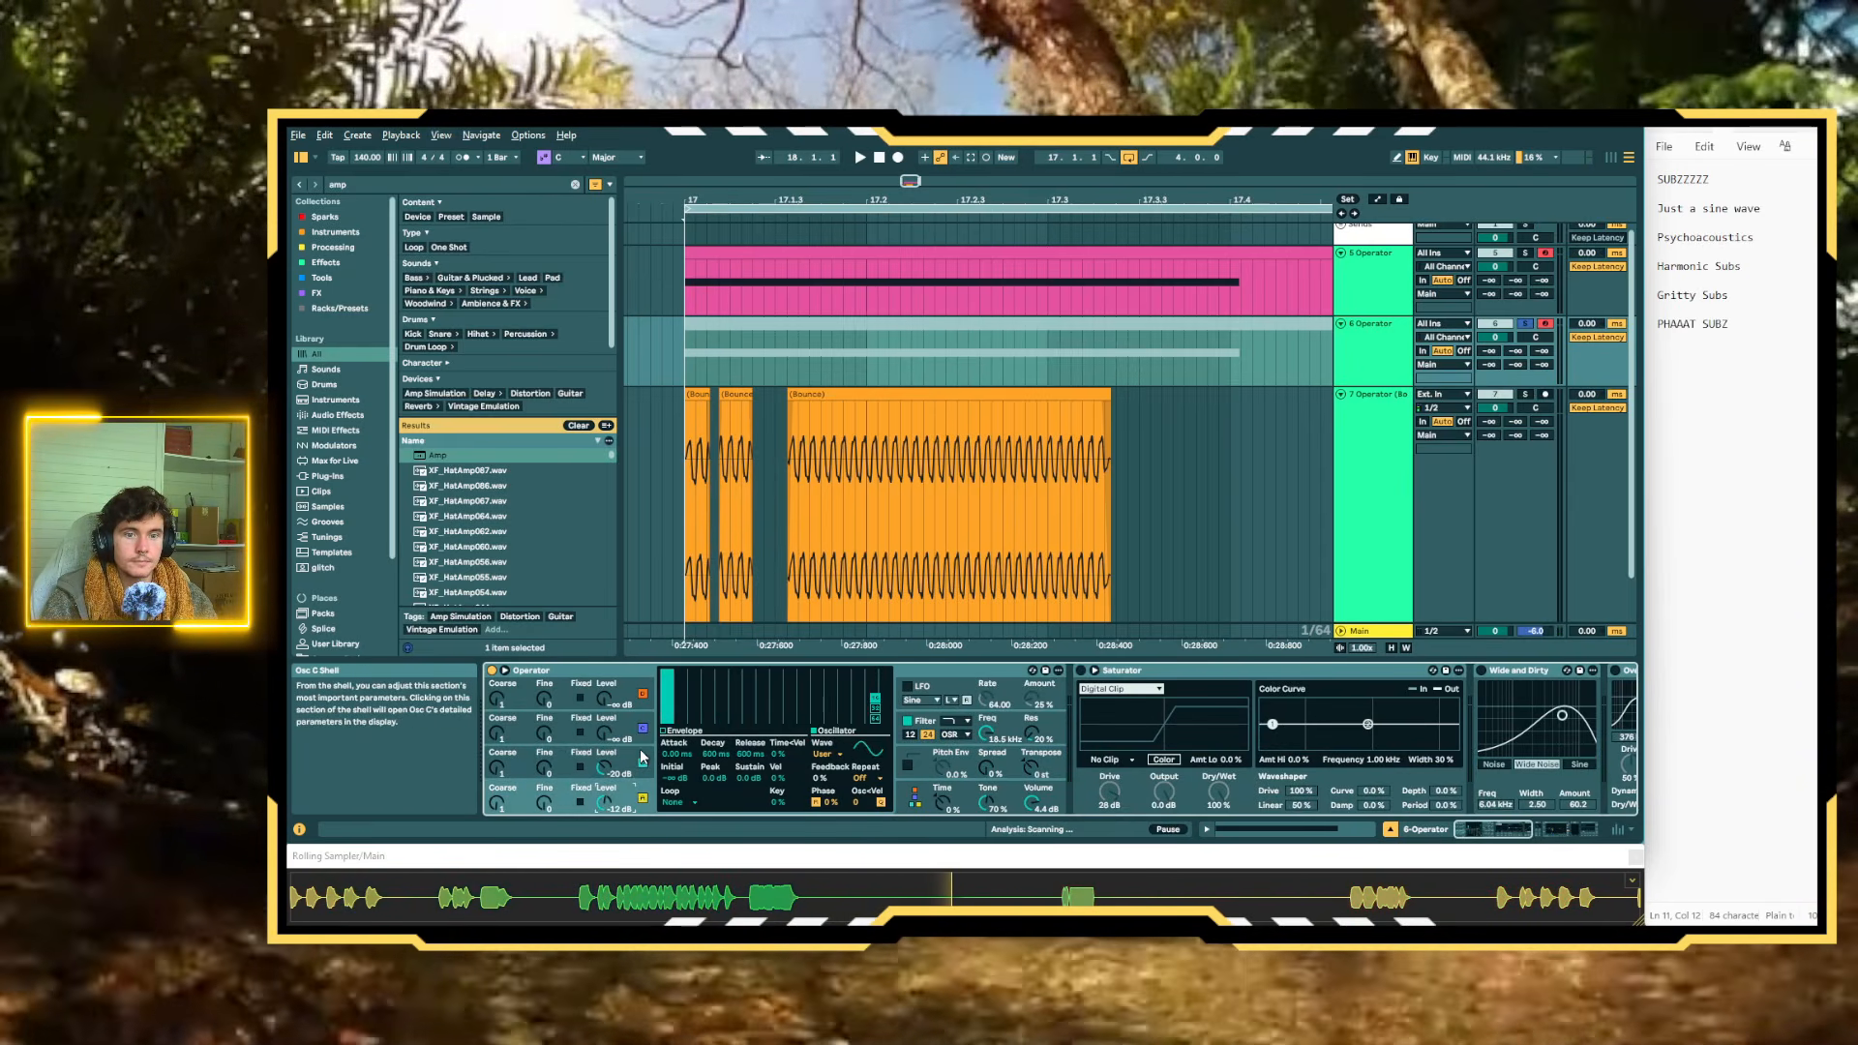
drag(679, 754, 679, 730)
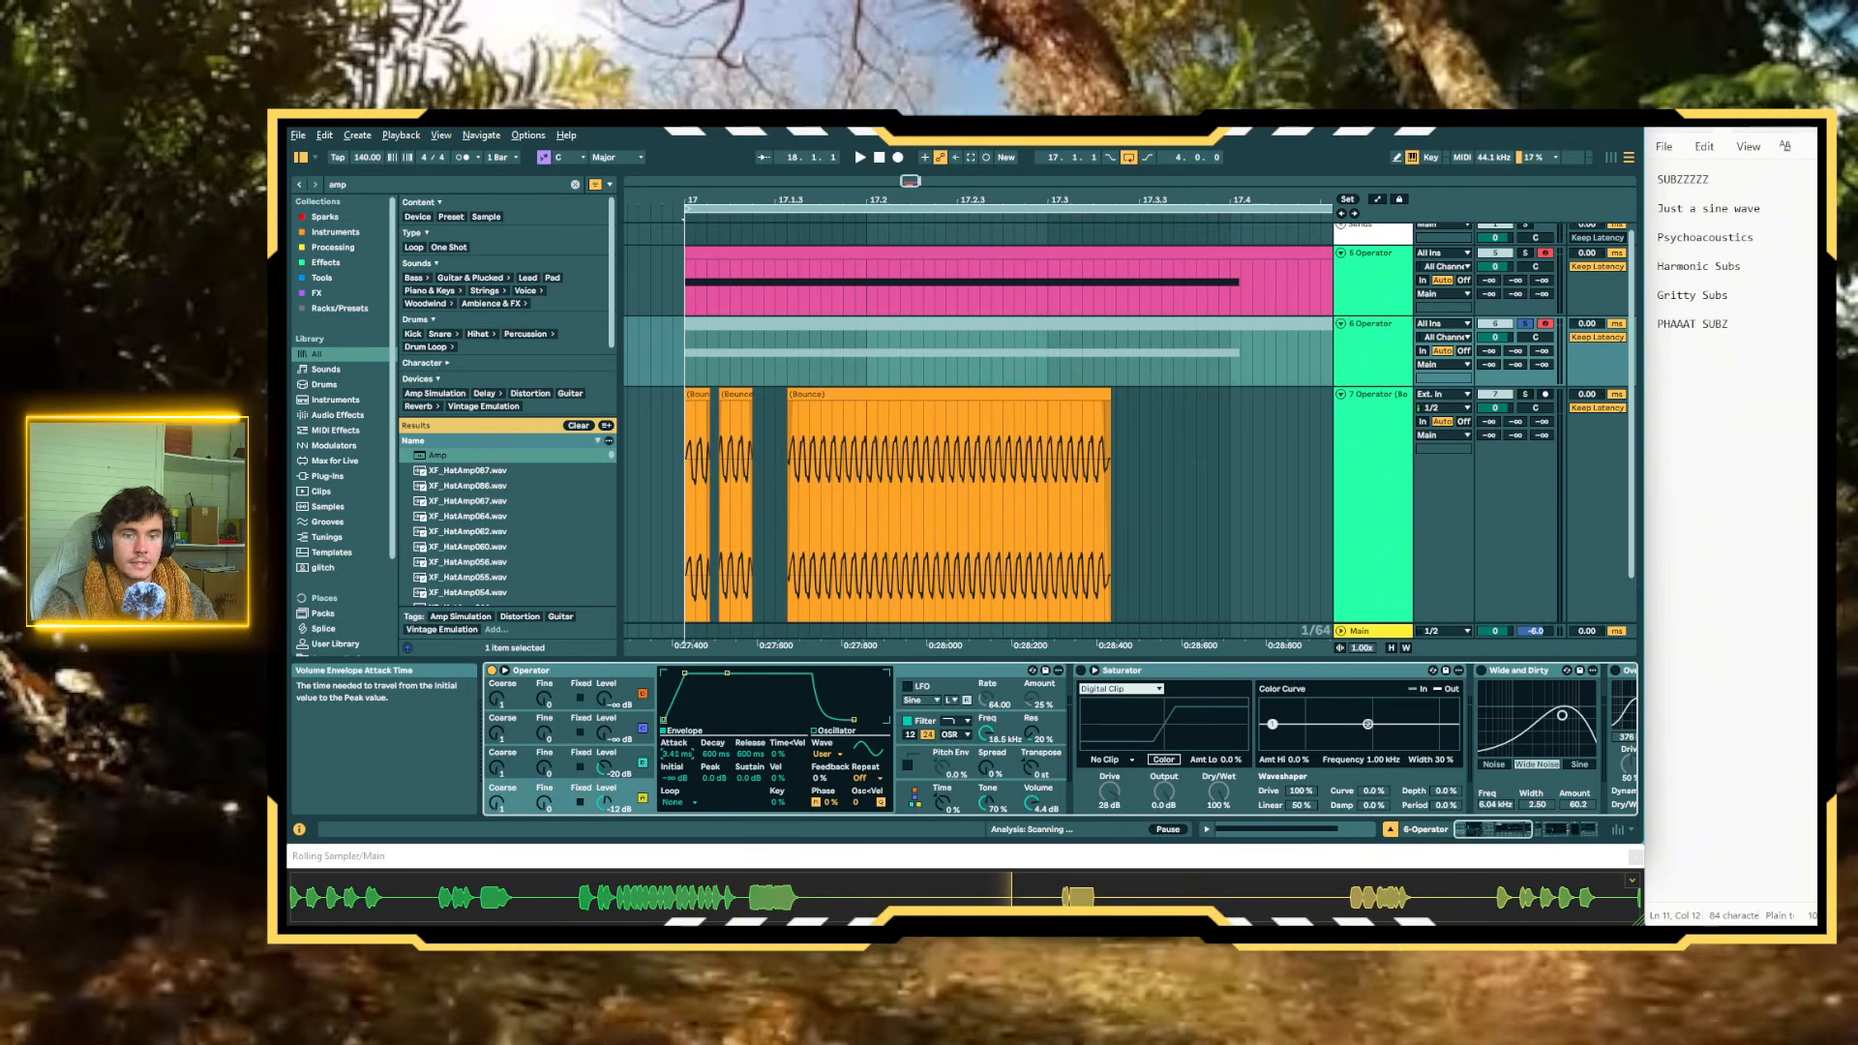
click(638, 754)
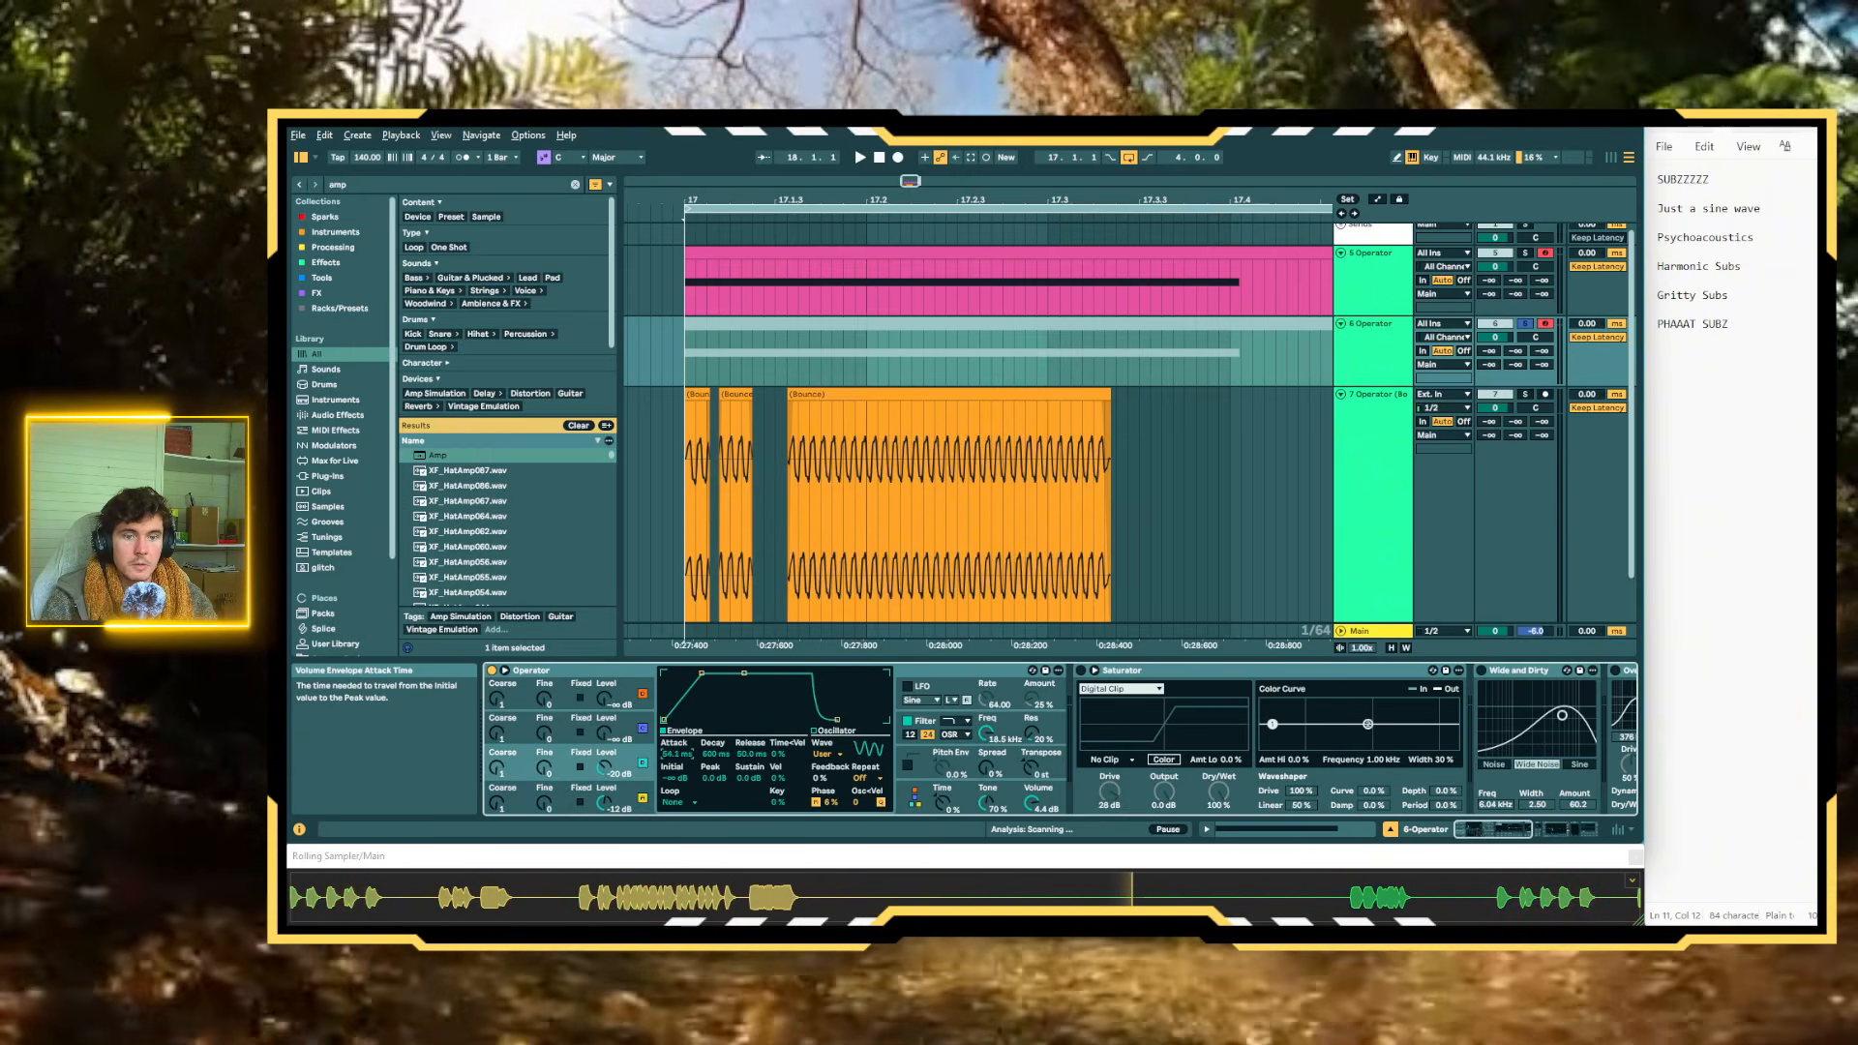
Lengthen the volume envelope release to about 447 ms on oscillator D and 531 ms on oscillator C
click(657, 790)
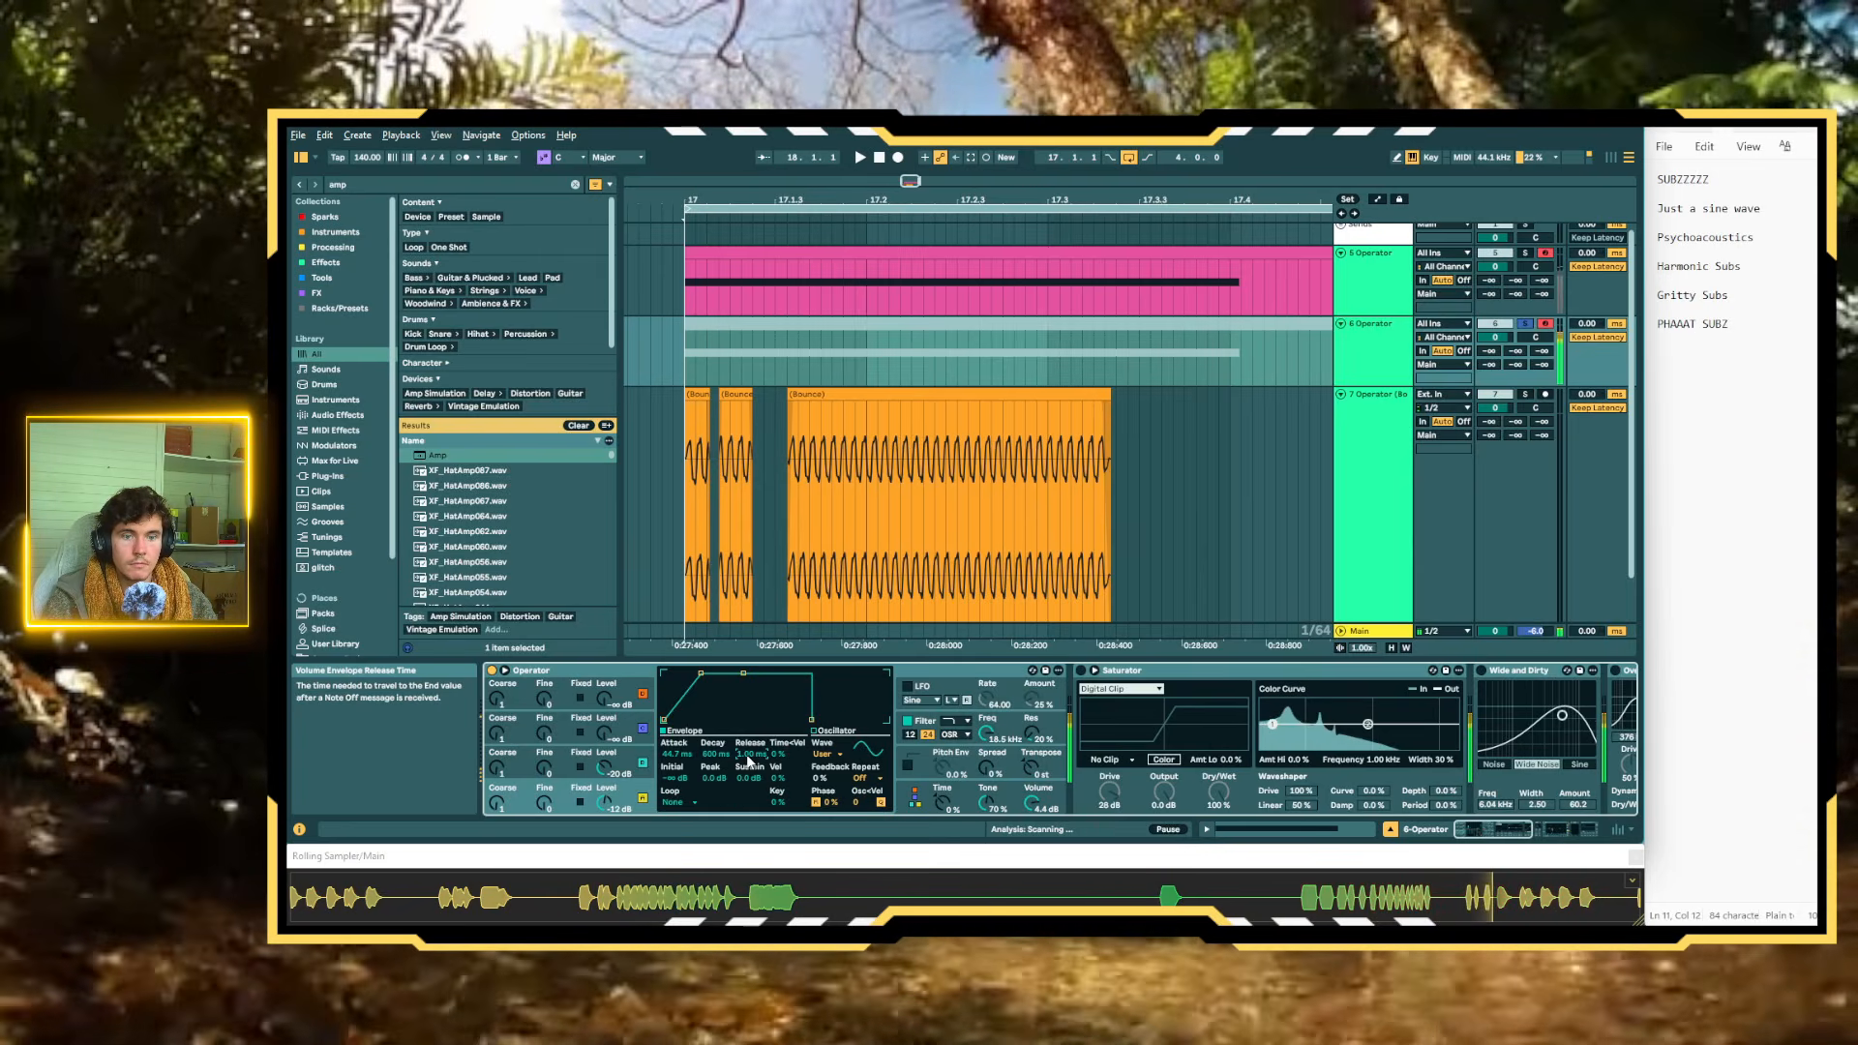
drag(746, 753, 746, 737)
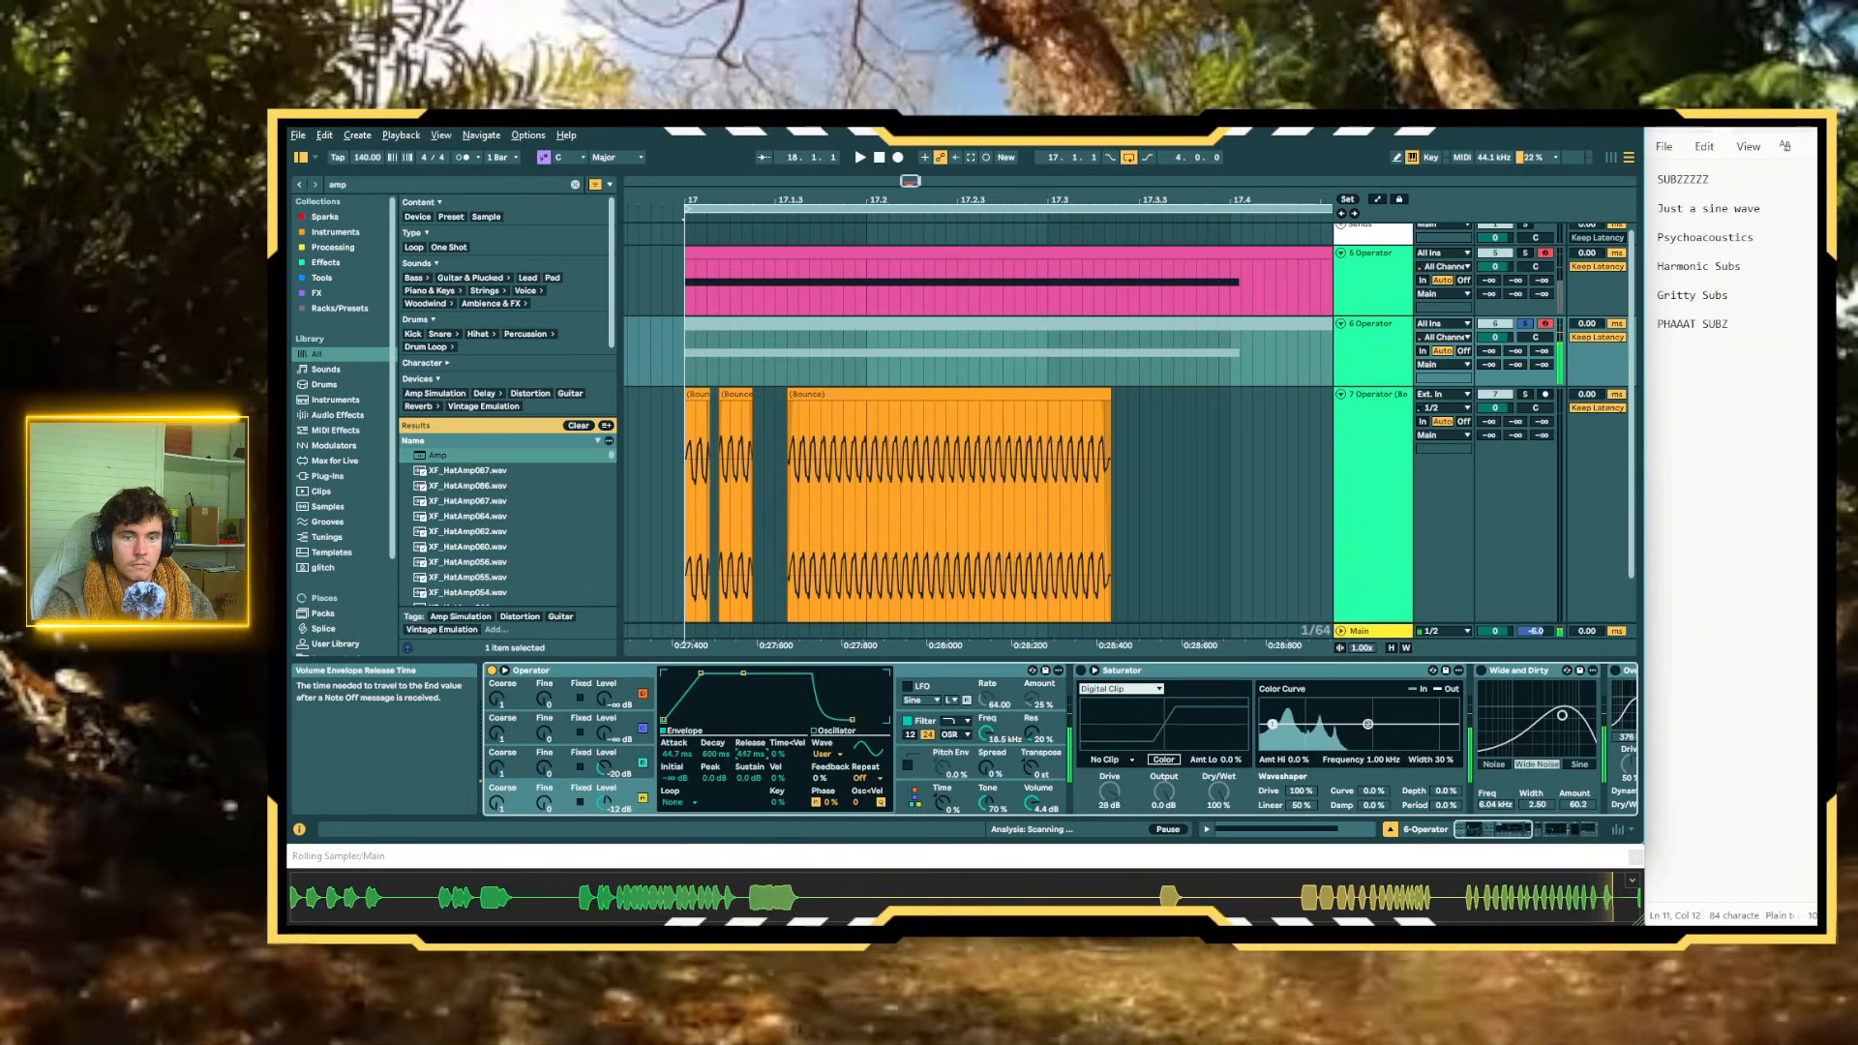
click(627, 732)
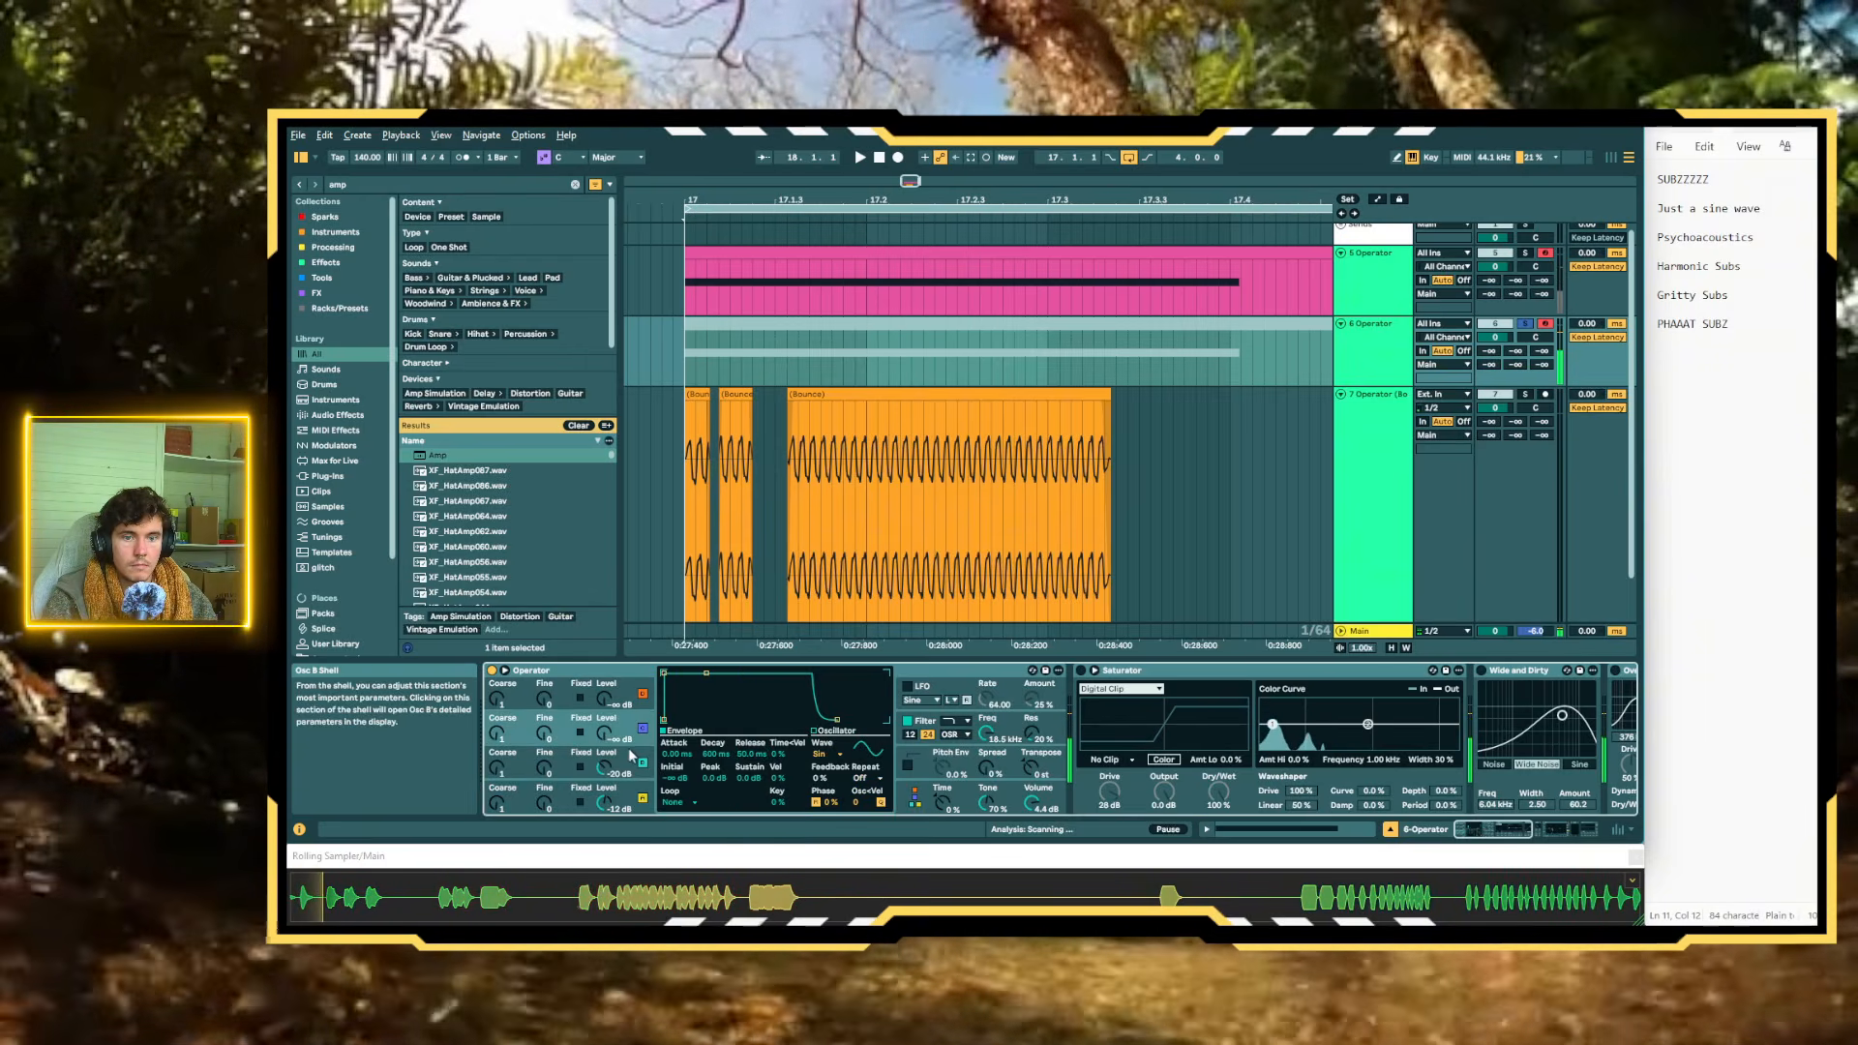
click(627, 762)
mouse_move(749, 754)
mouse_down()
mouse_move(749, 720)
mouse_move(750, 765)
mouse_up()
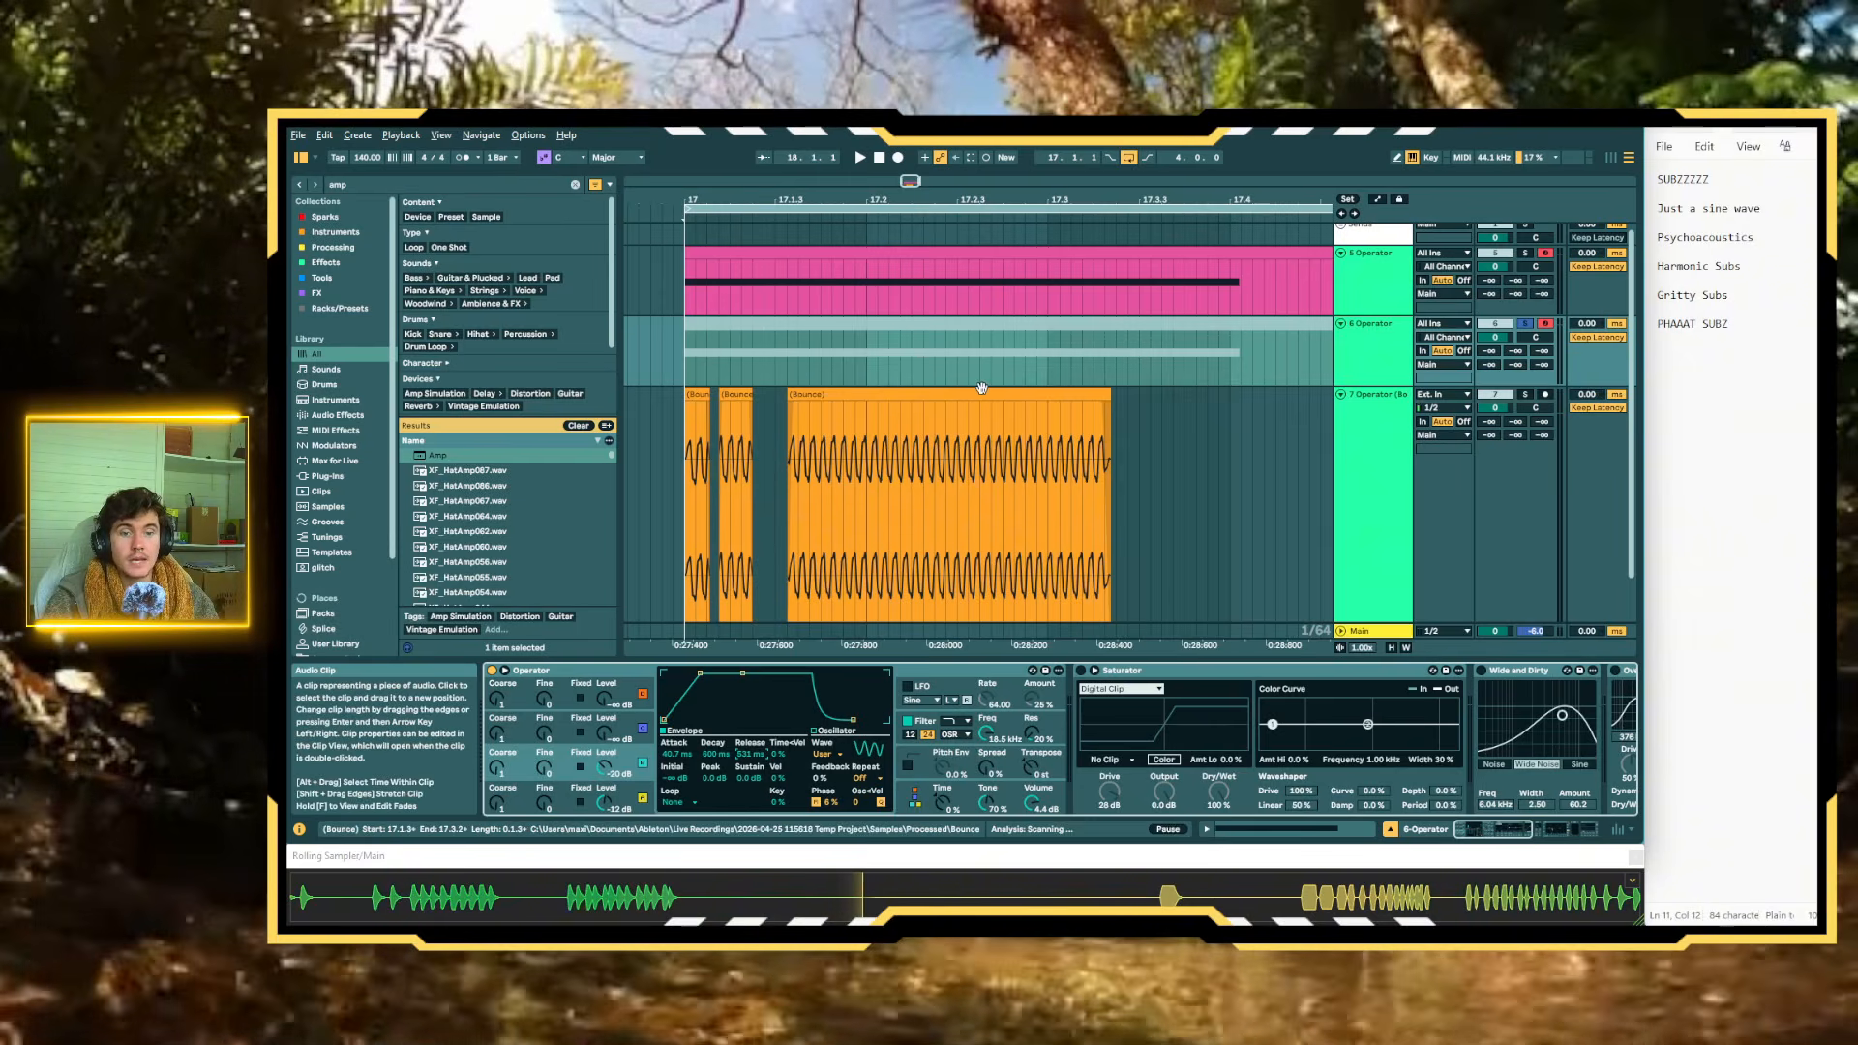
Play a new note pattern, capture it as three-bar MIDI clips at bar 17 on both Operator tracks, and select the duplicate's clip
click(689, 373)
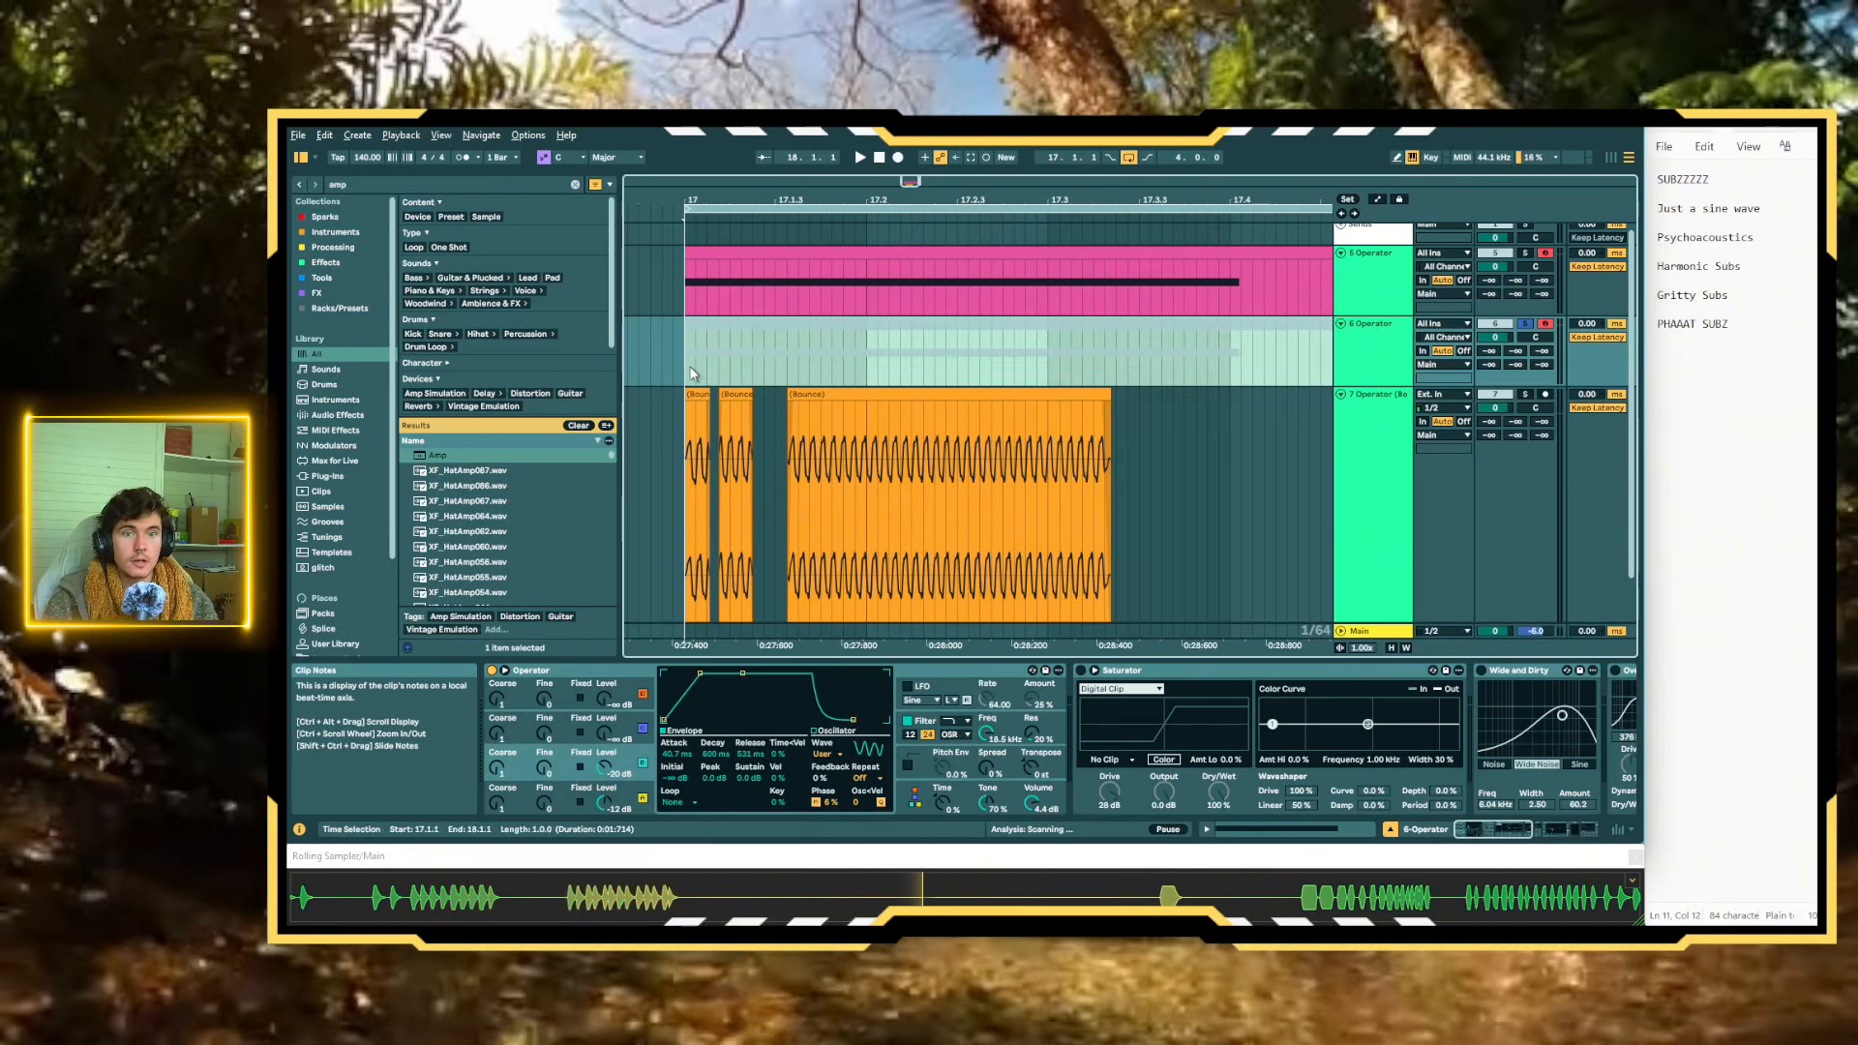
click(931, 327)
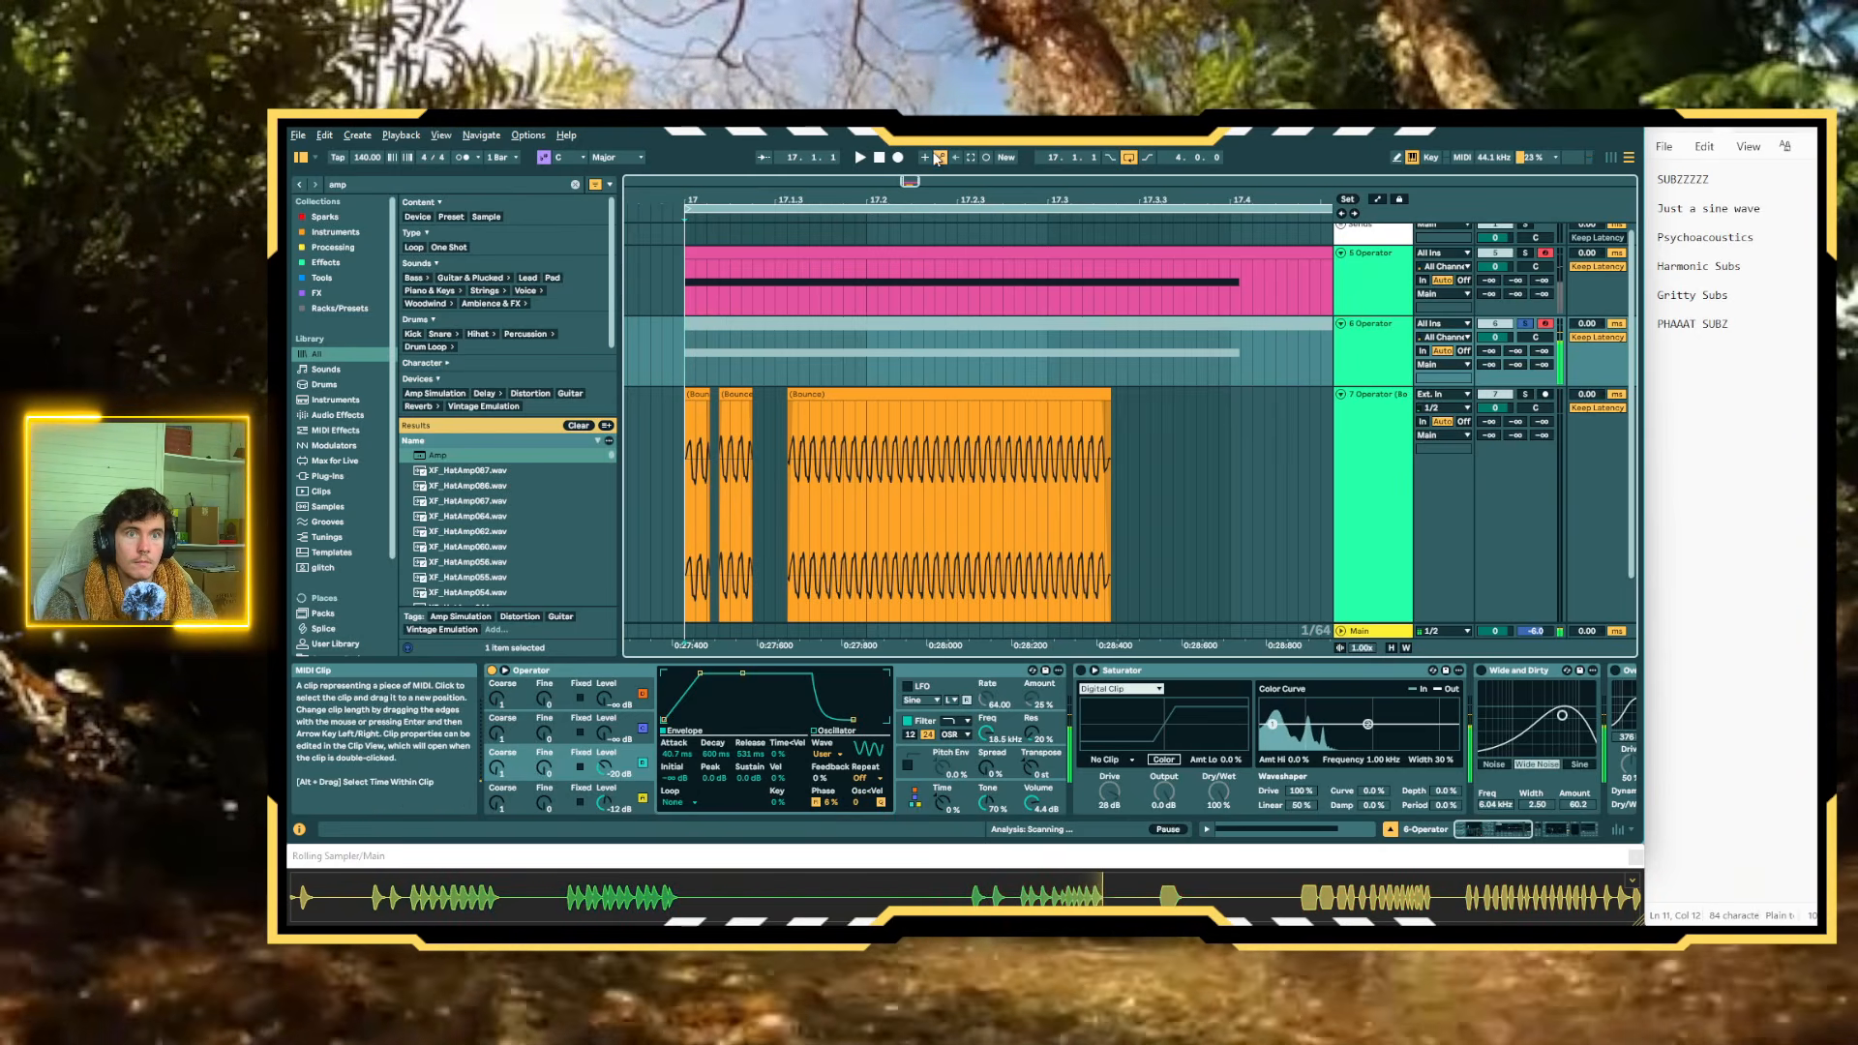
click(970, 158)
scroll(972, 348, down, 3)
click(972, 325)
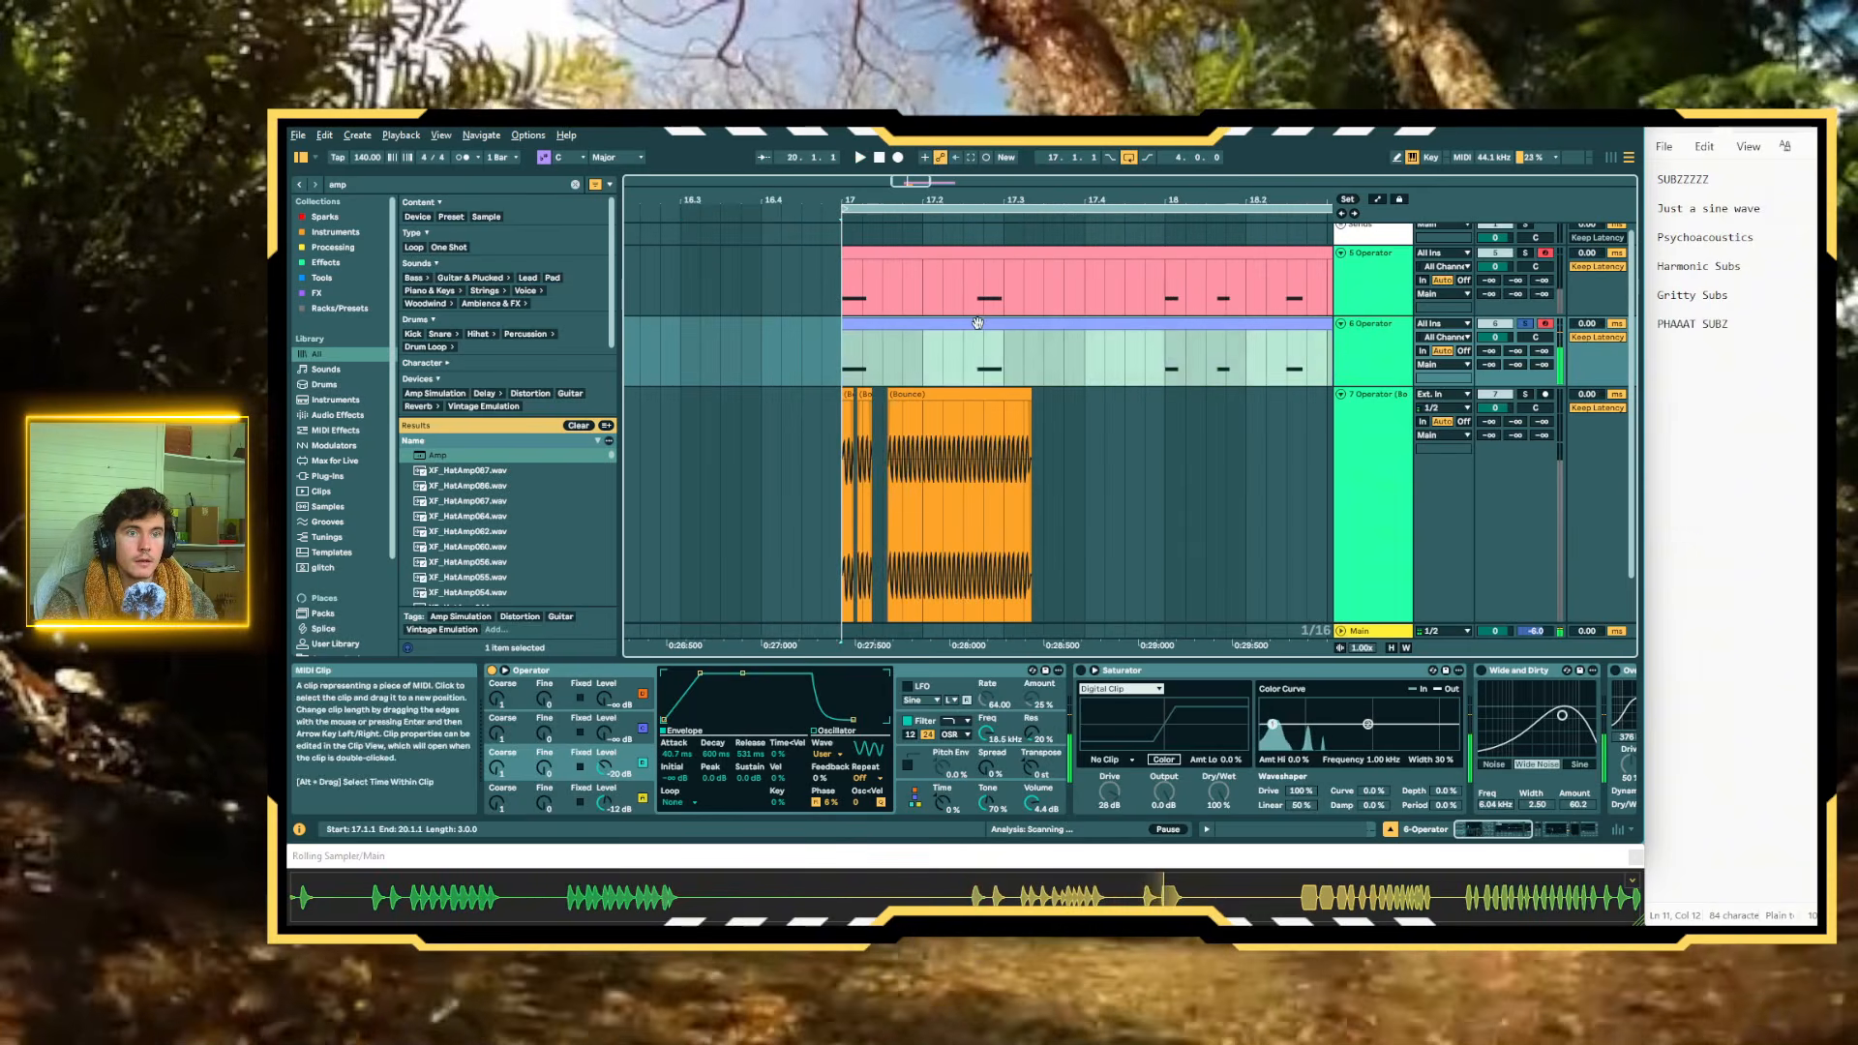
Bounce the duplicate Operator track's three-bar clip at bar 17 to a new audio track
scroll(973, 325, down, 5)
key(ctrl+b)
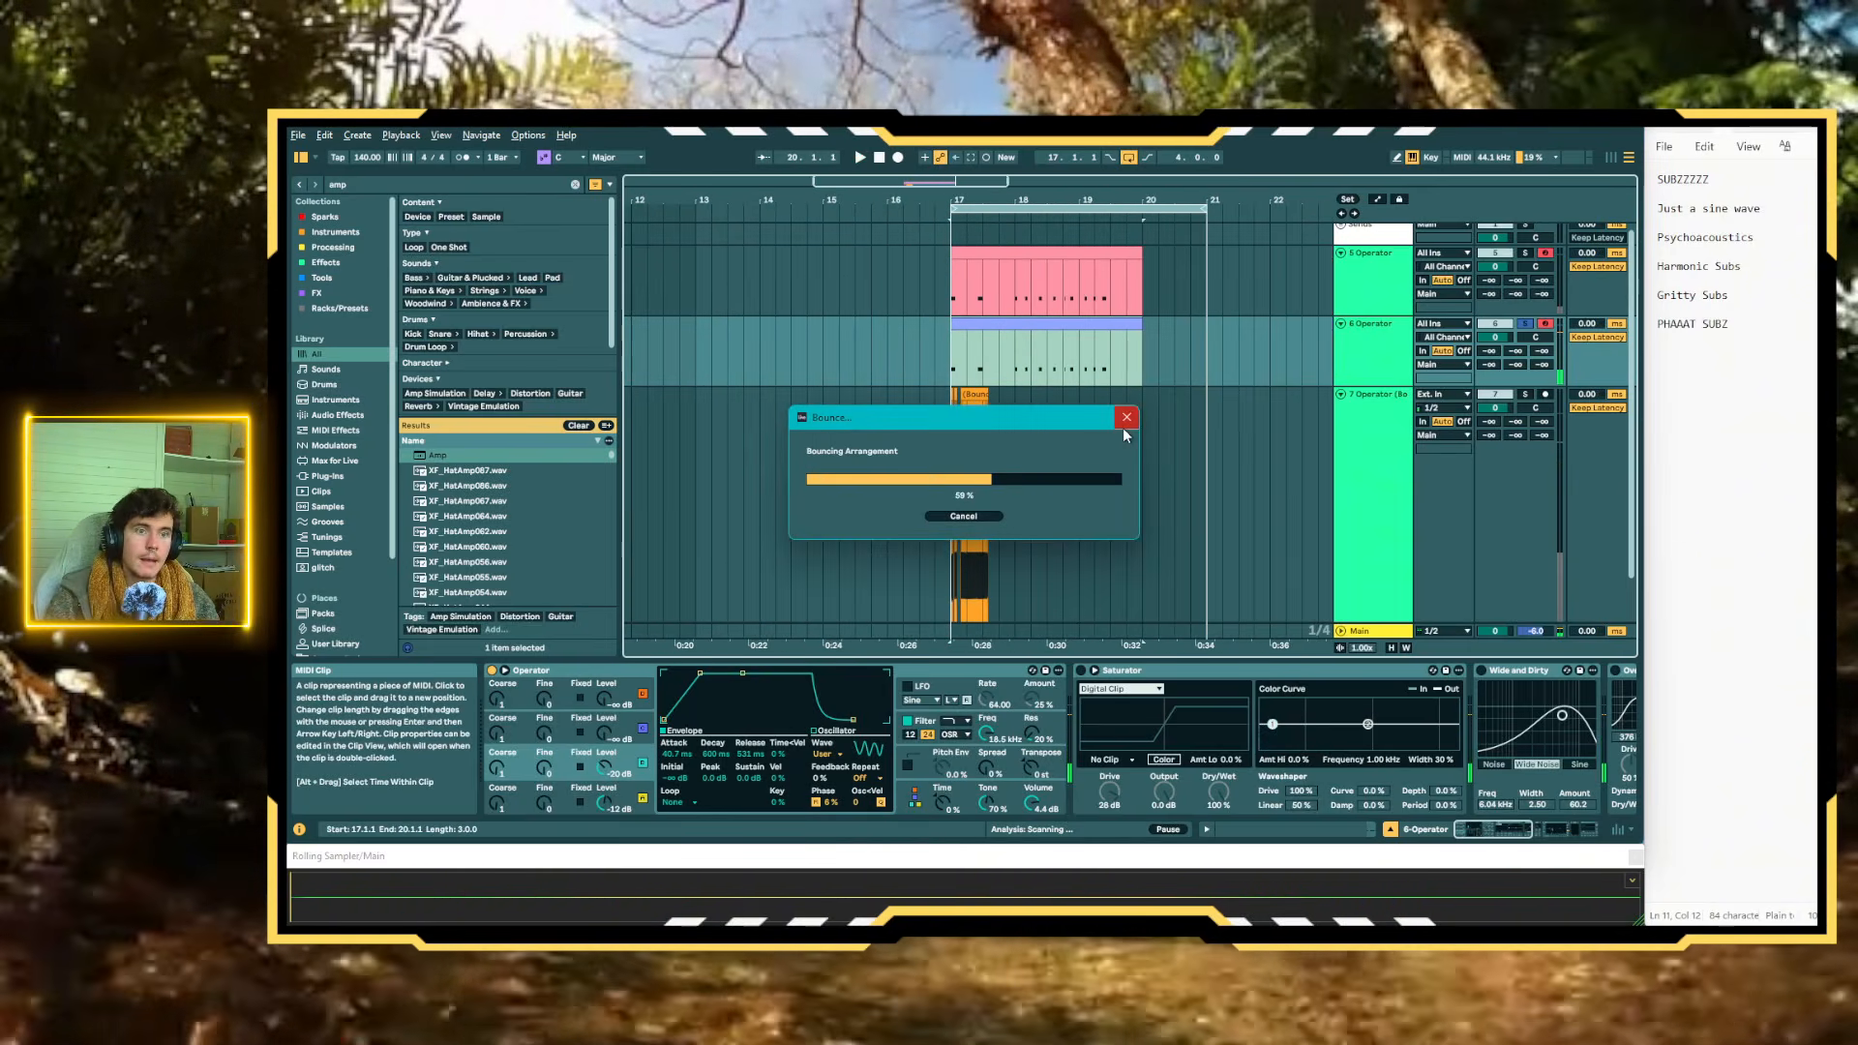
scroll(1056, 411, up, 5)
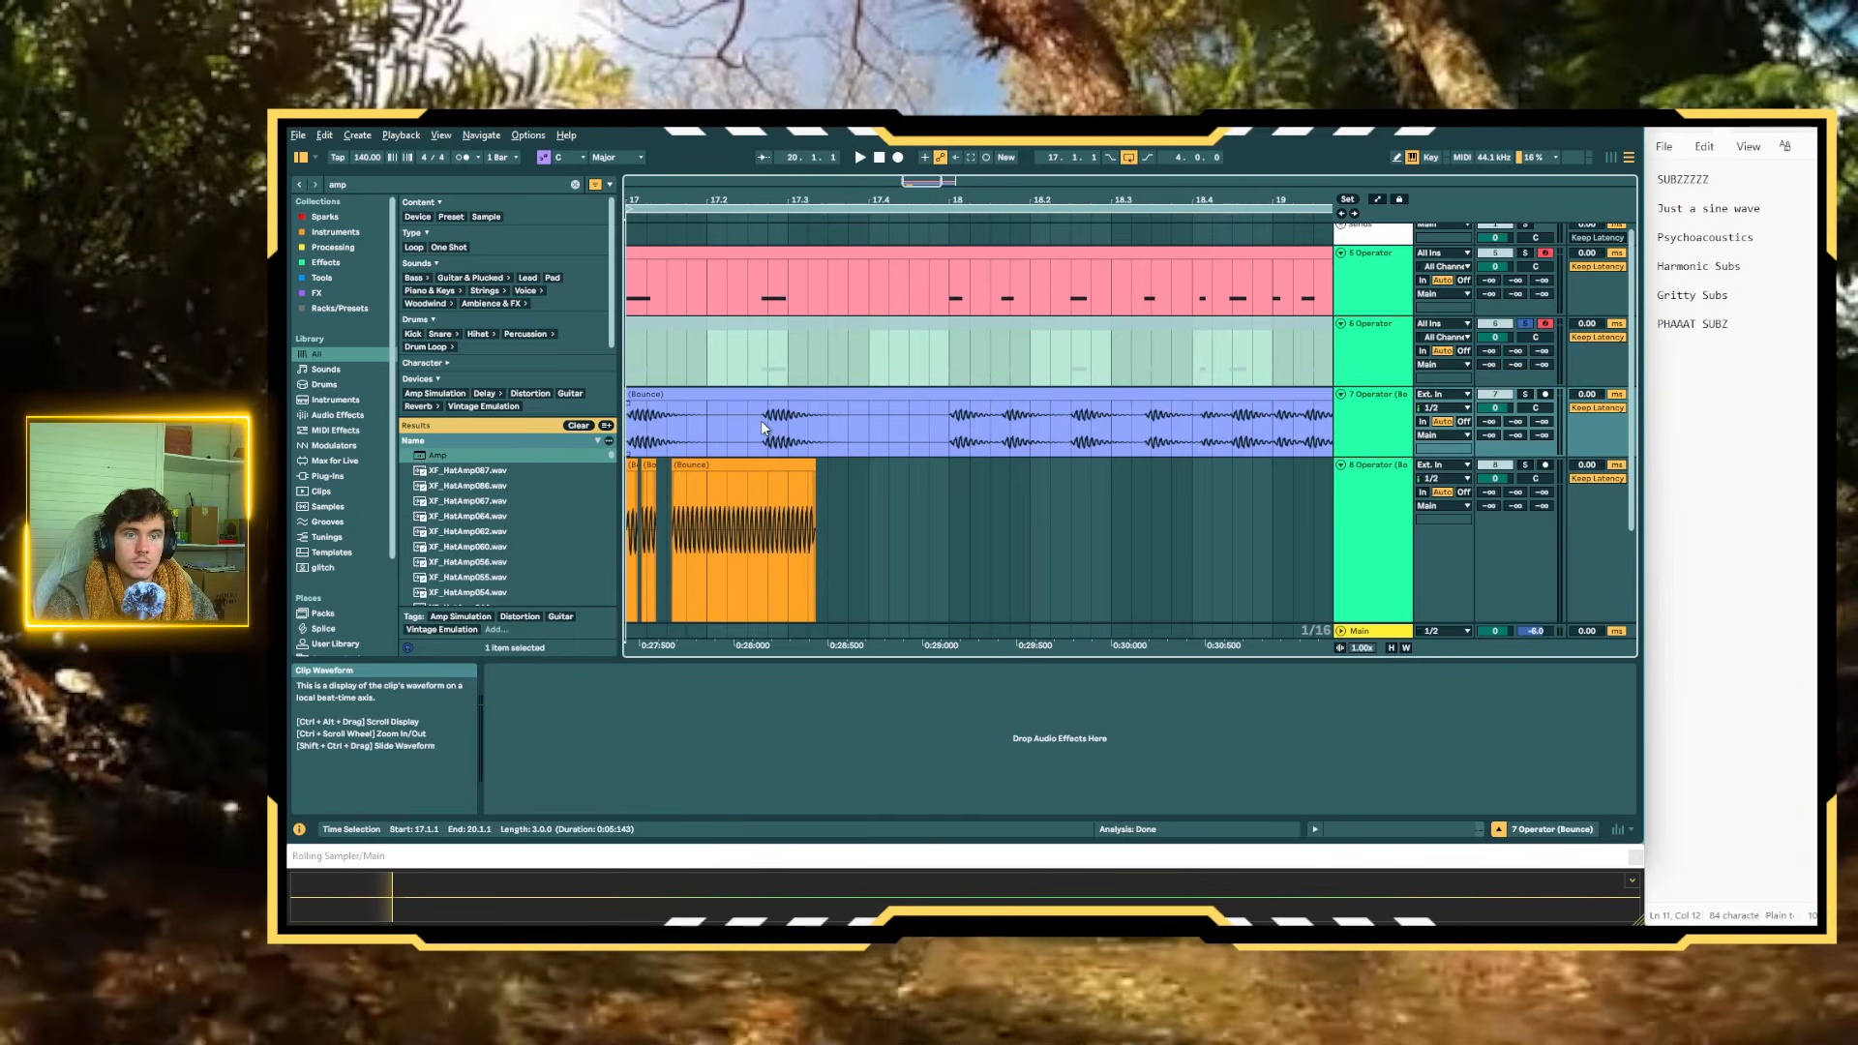
Examine the bounced waveform around bar 18.4, checking how each note fades in and out and the gaps between notes
scroll(980, 426, up, 3)
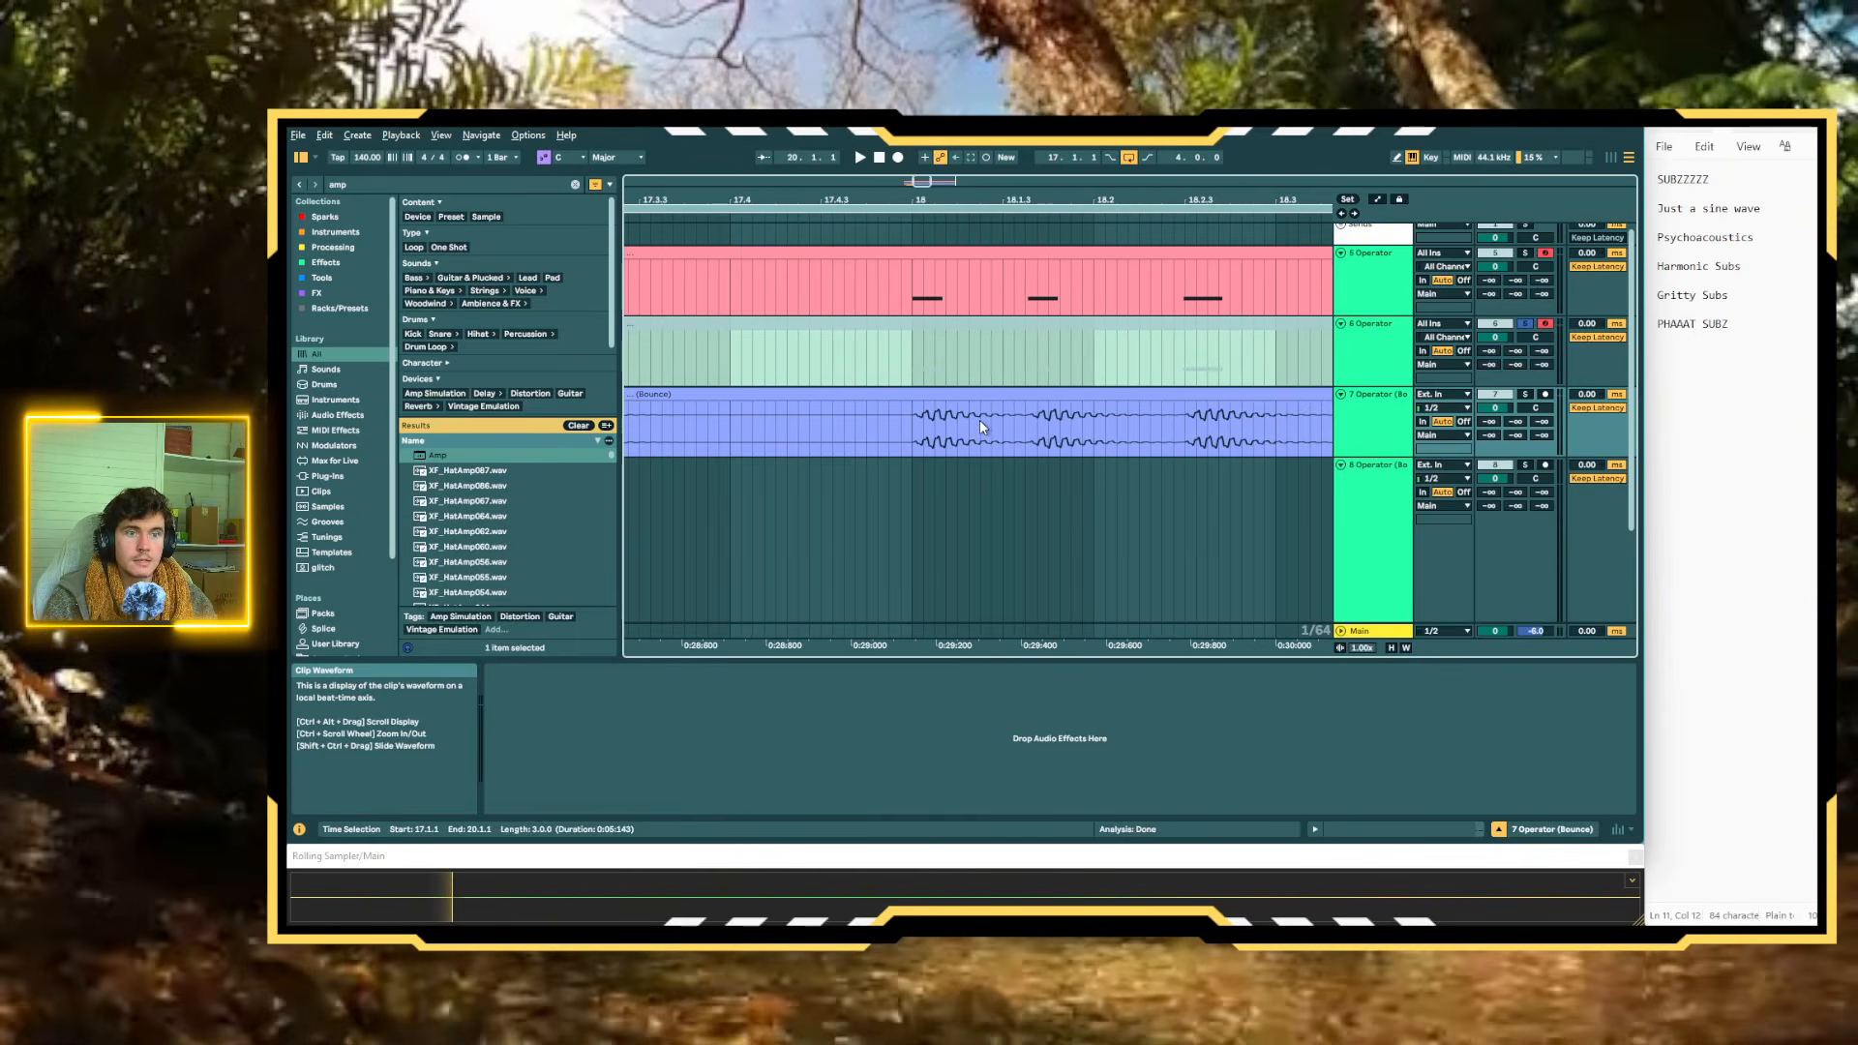
scroll(962, 442, up, 3)
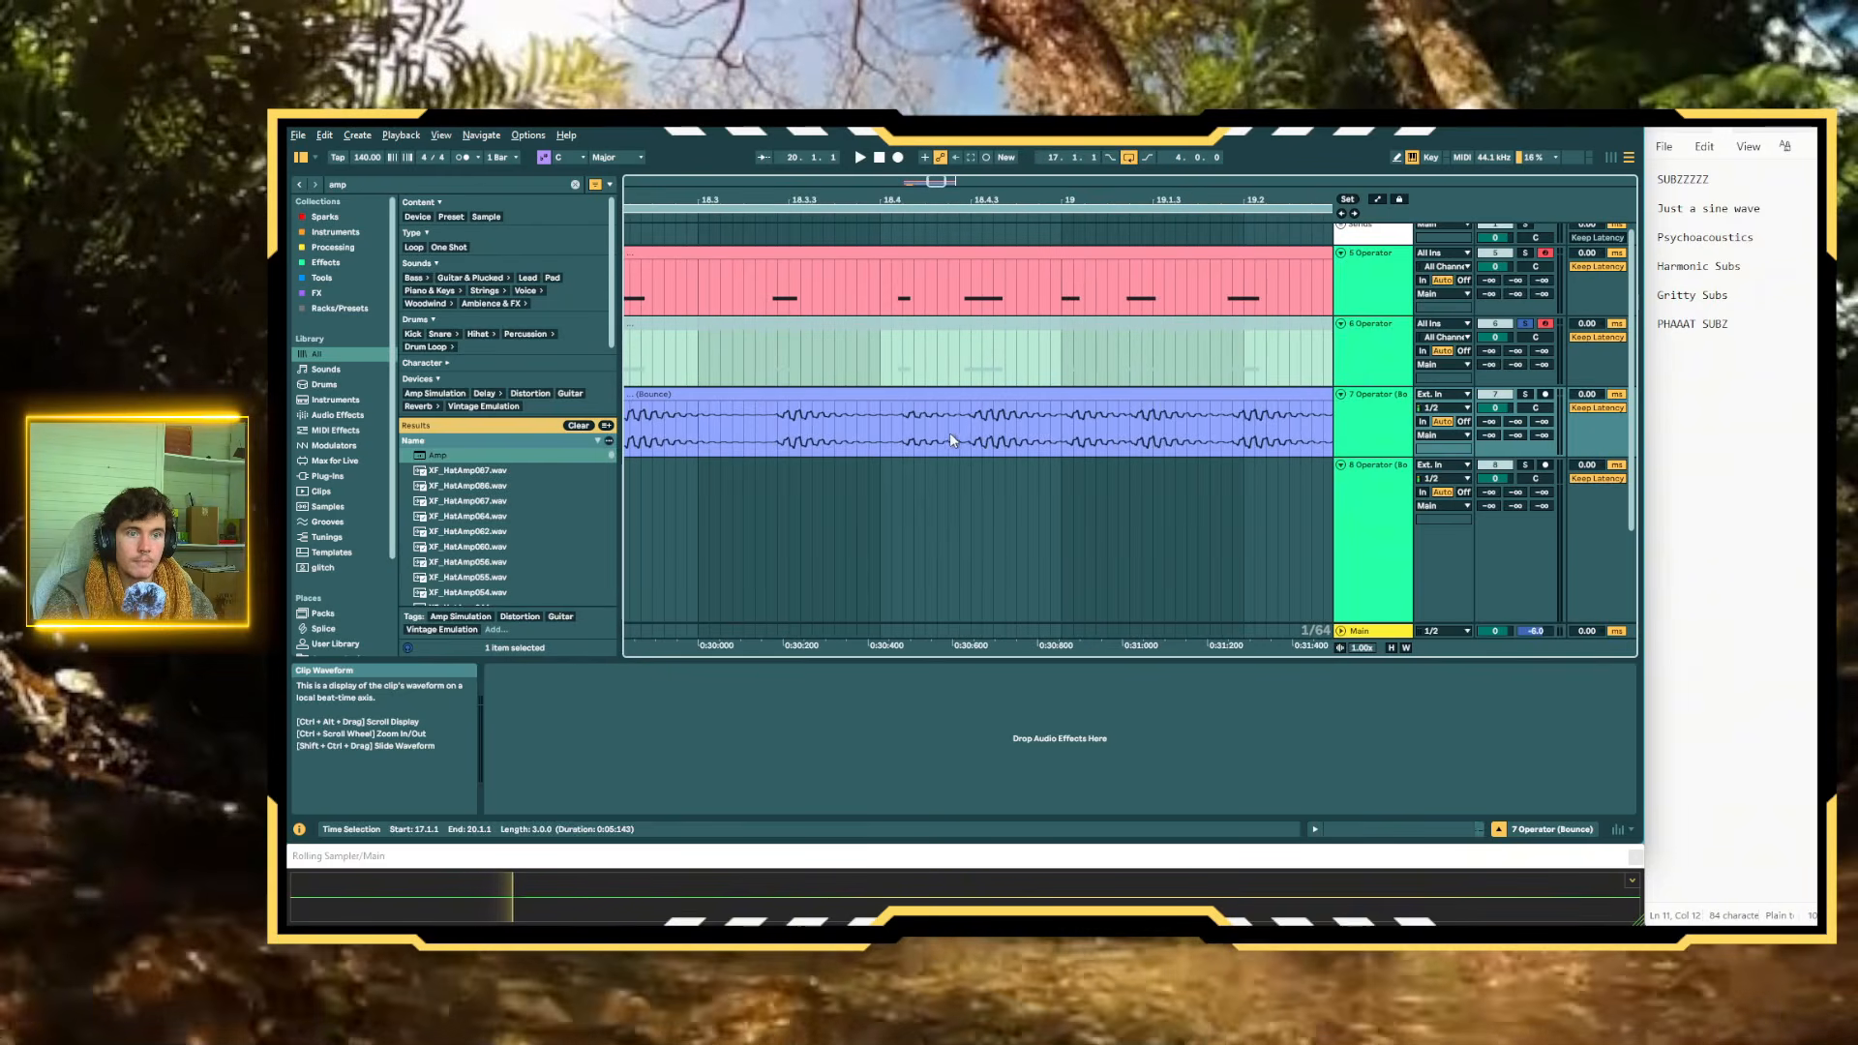
scroll(877, 438, up, 4)
scroll(875, 445, up, 4)
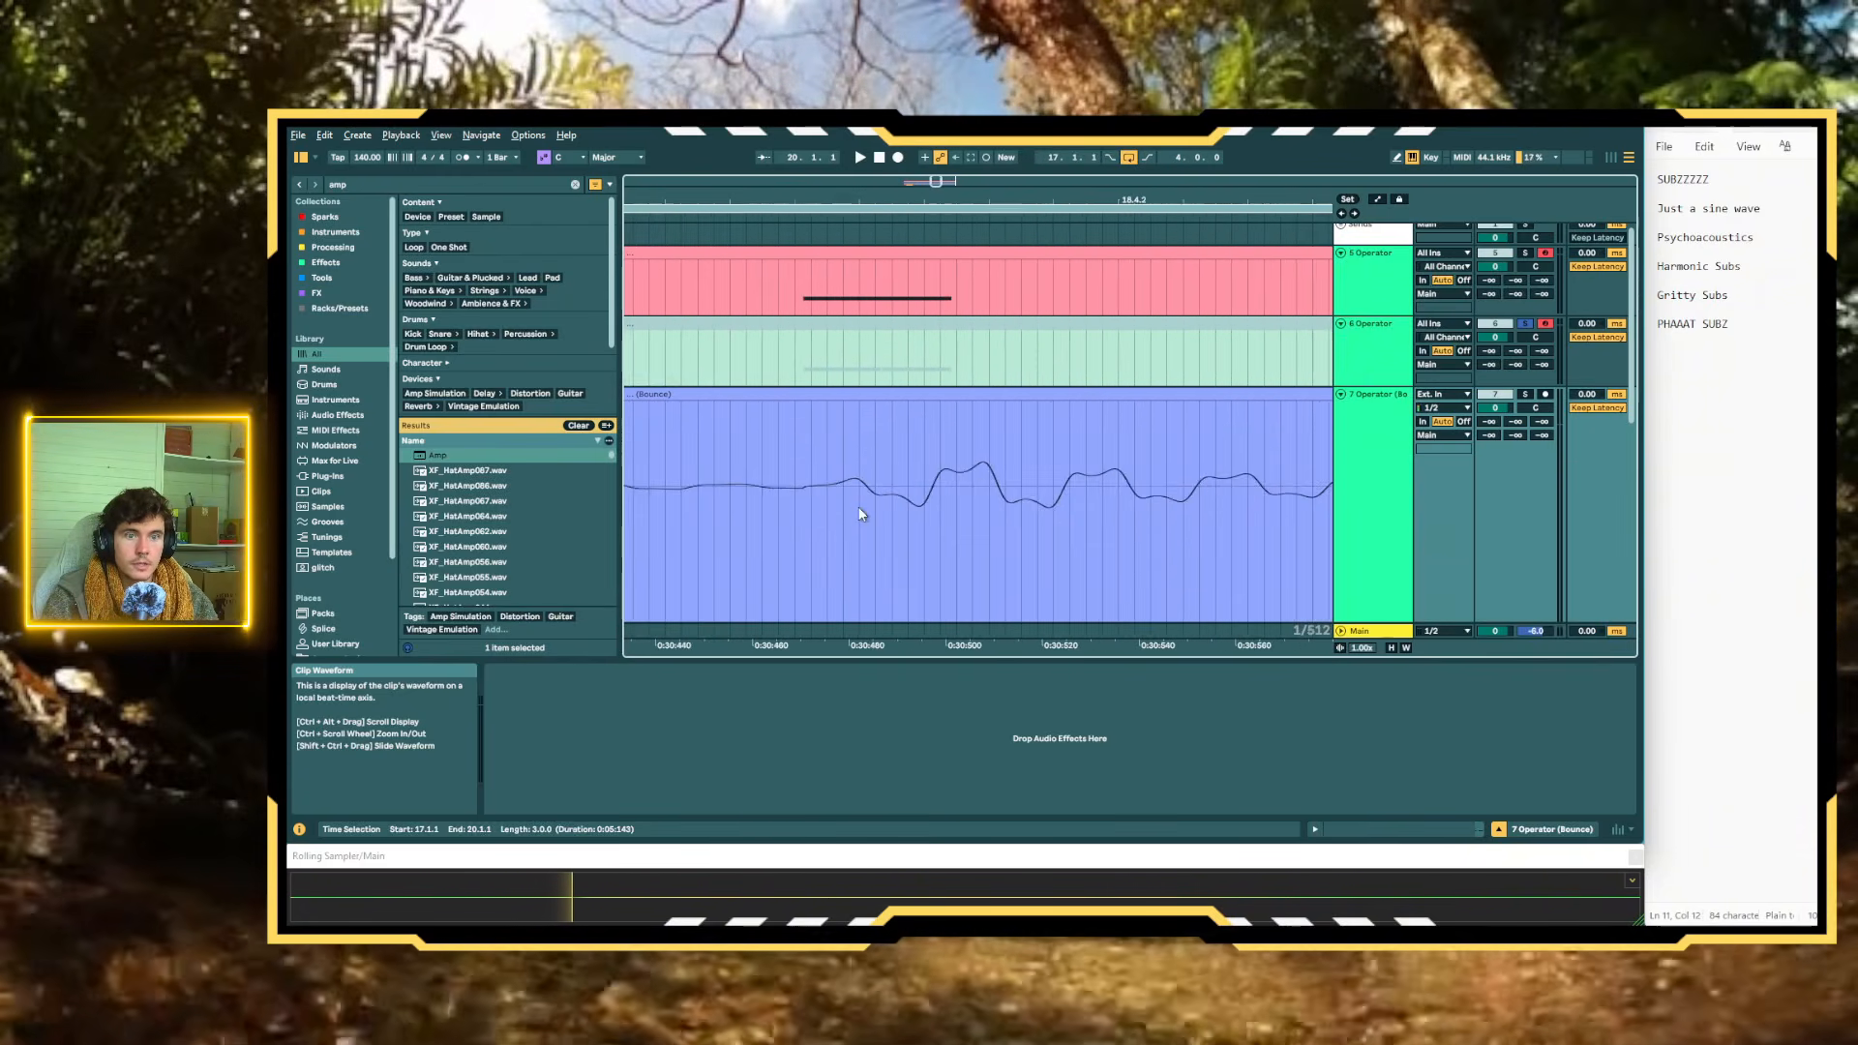
scroll(822, 504, down, 3)
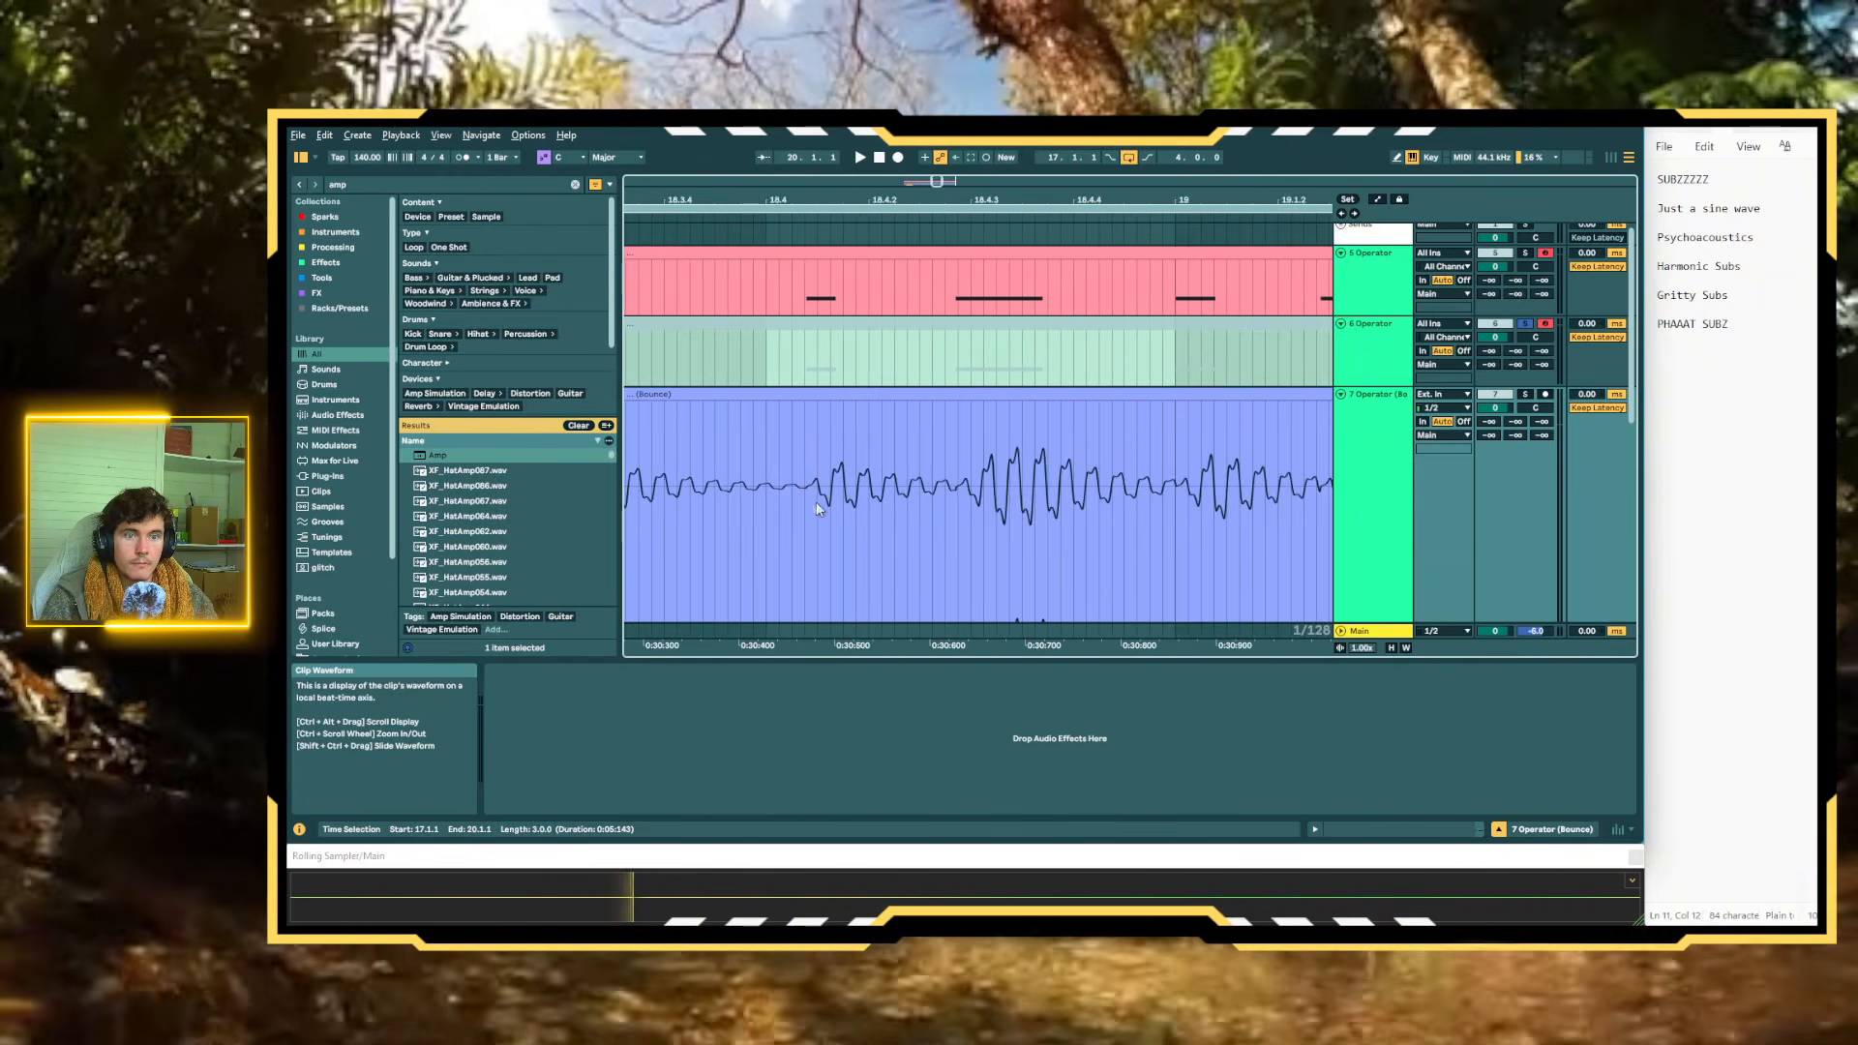
scroll(958, 505, up, 3)
scroll(954, 502, down, 3)
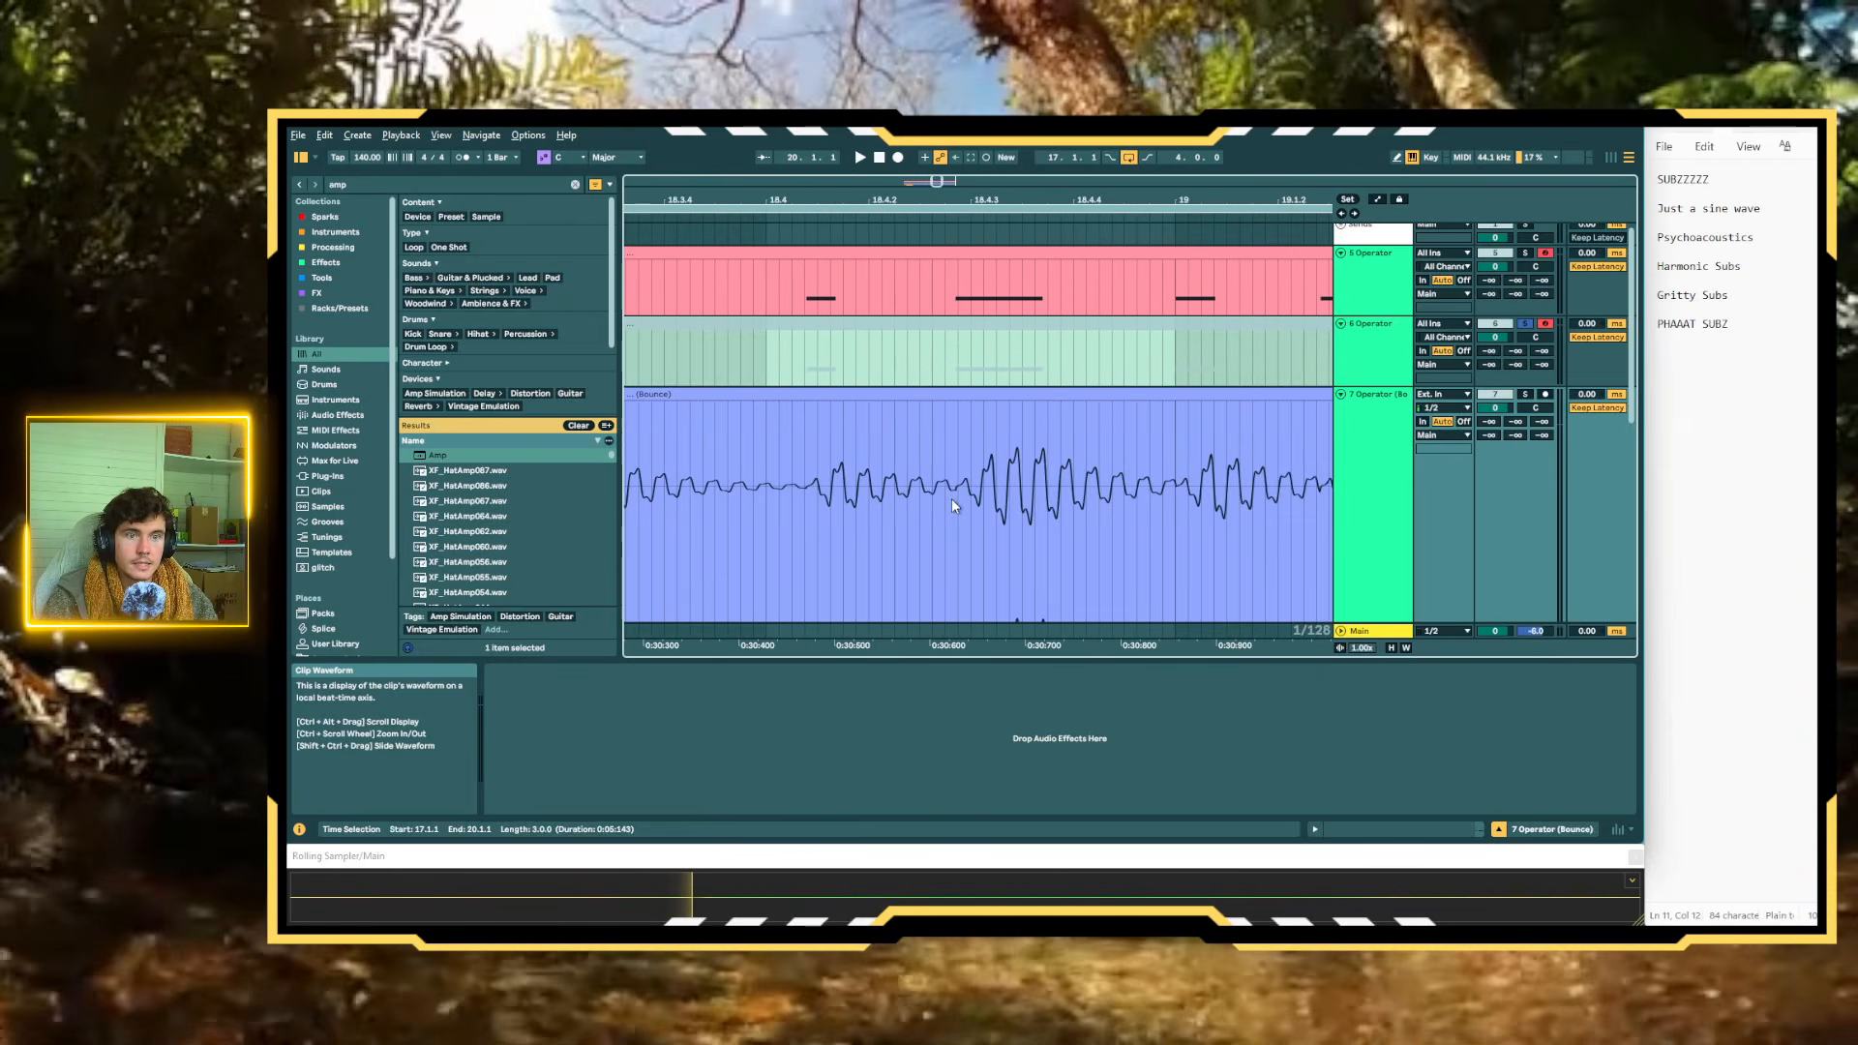
Solo the bounced audio track and play its audio from about bar 18.4
click(800, 487)
key(space)
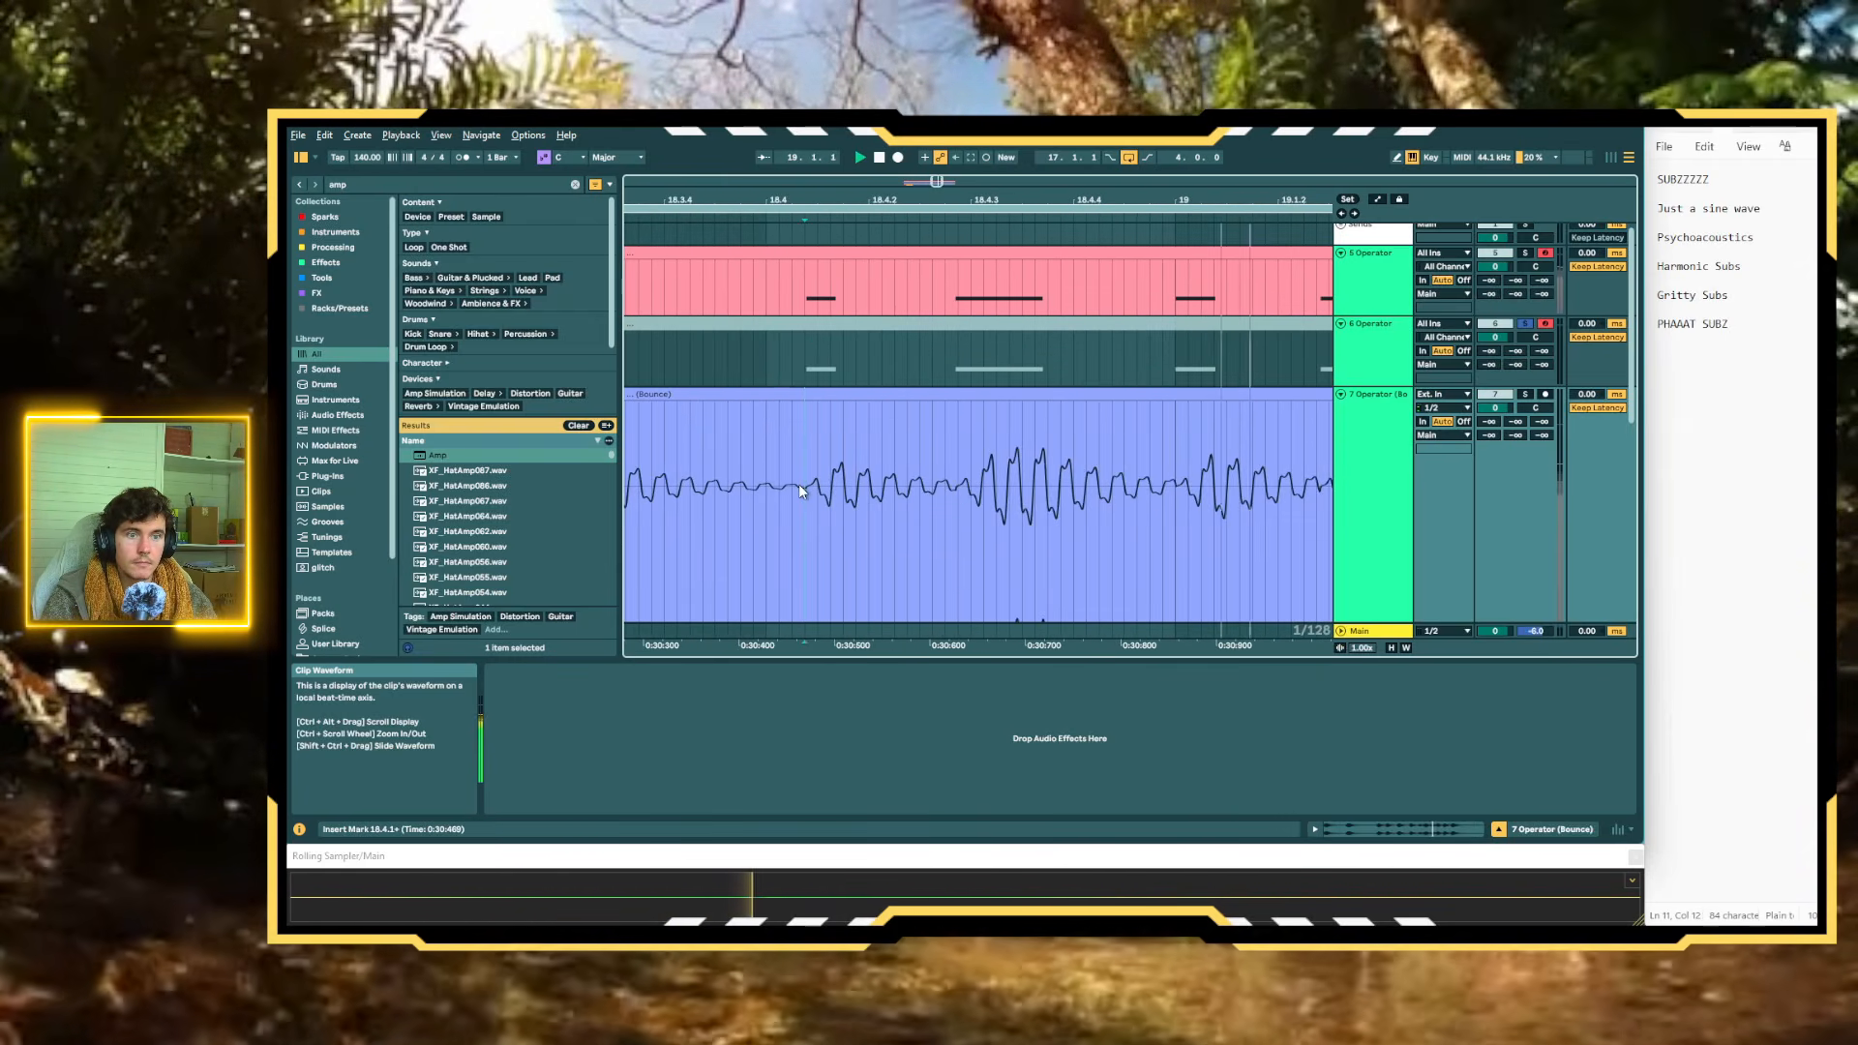
scroll(962, 528, right, 3)
key(space)
click(1525, 394)
key(space)
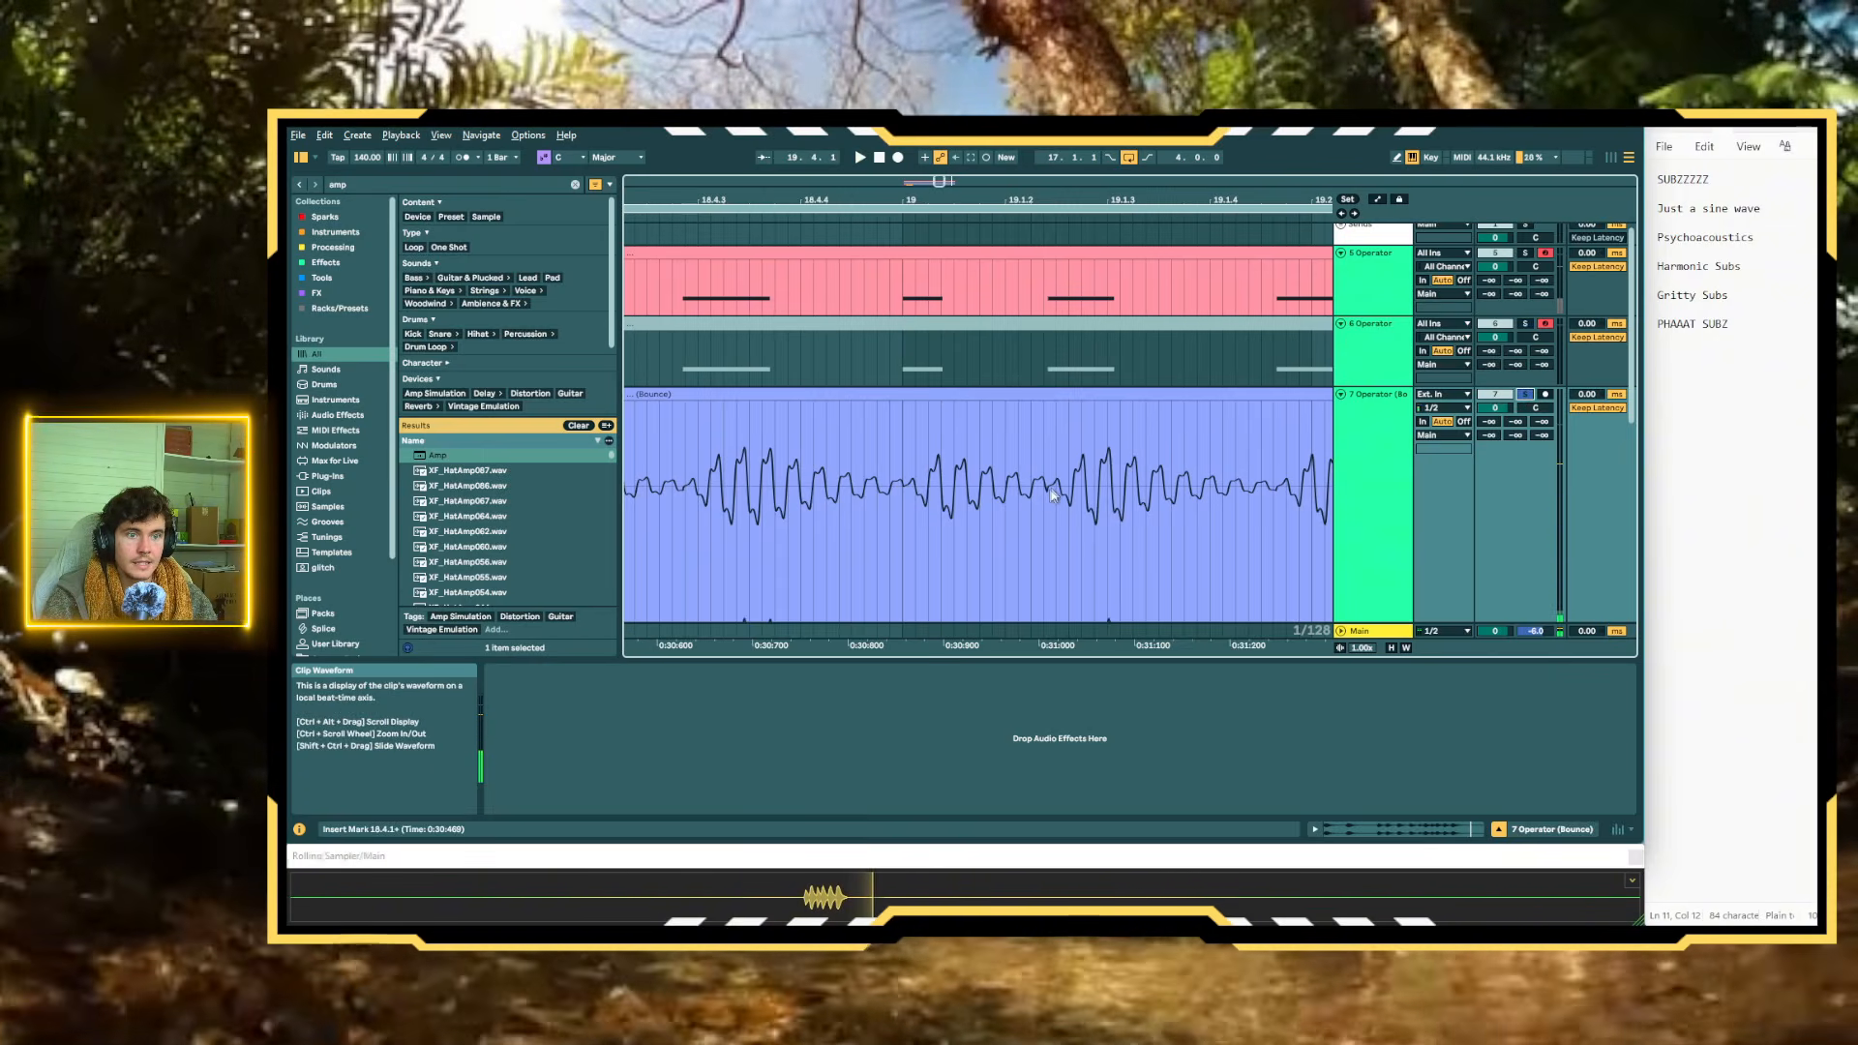
Examine the bounced waveform where the note just after bar 19.1 begins, looking for an abrupt jump
scroll(1049, 490, up, 3)
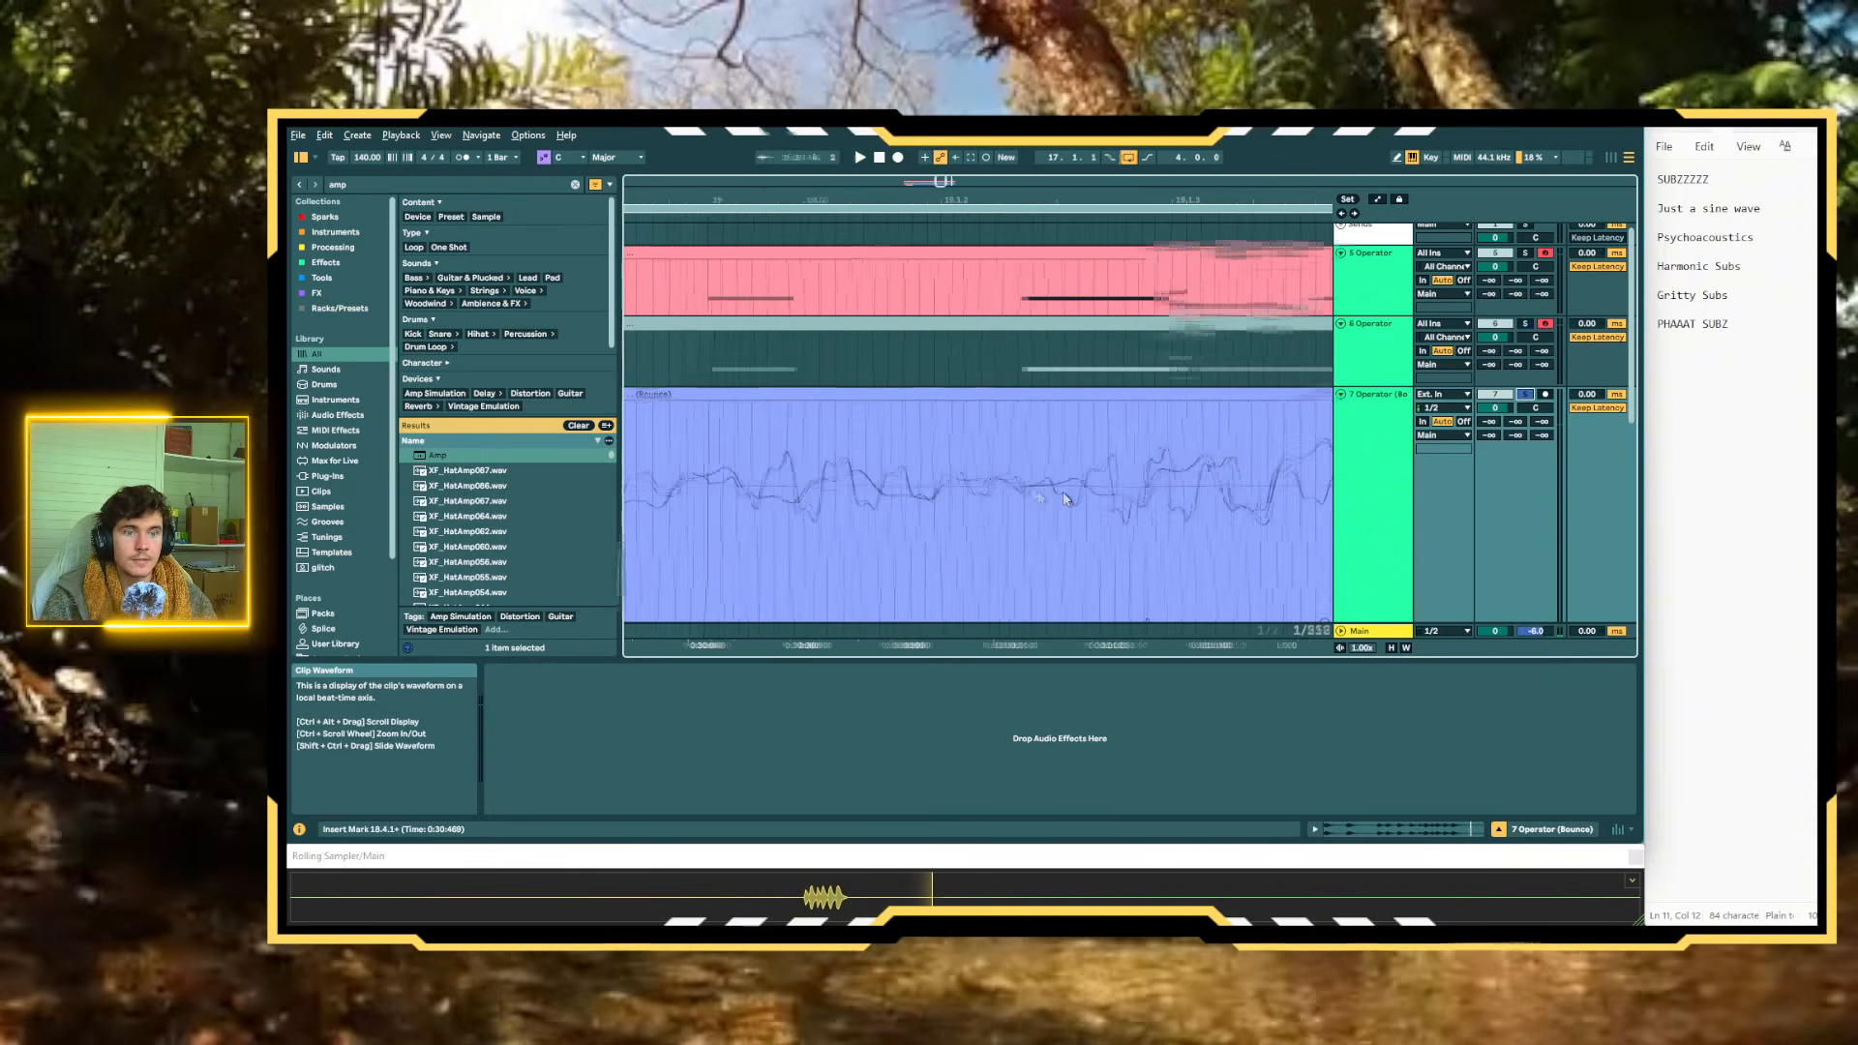
scroll(1018, 494, up, 4)
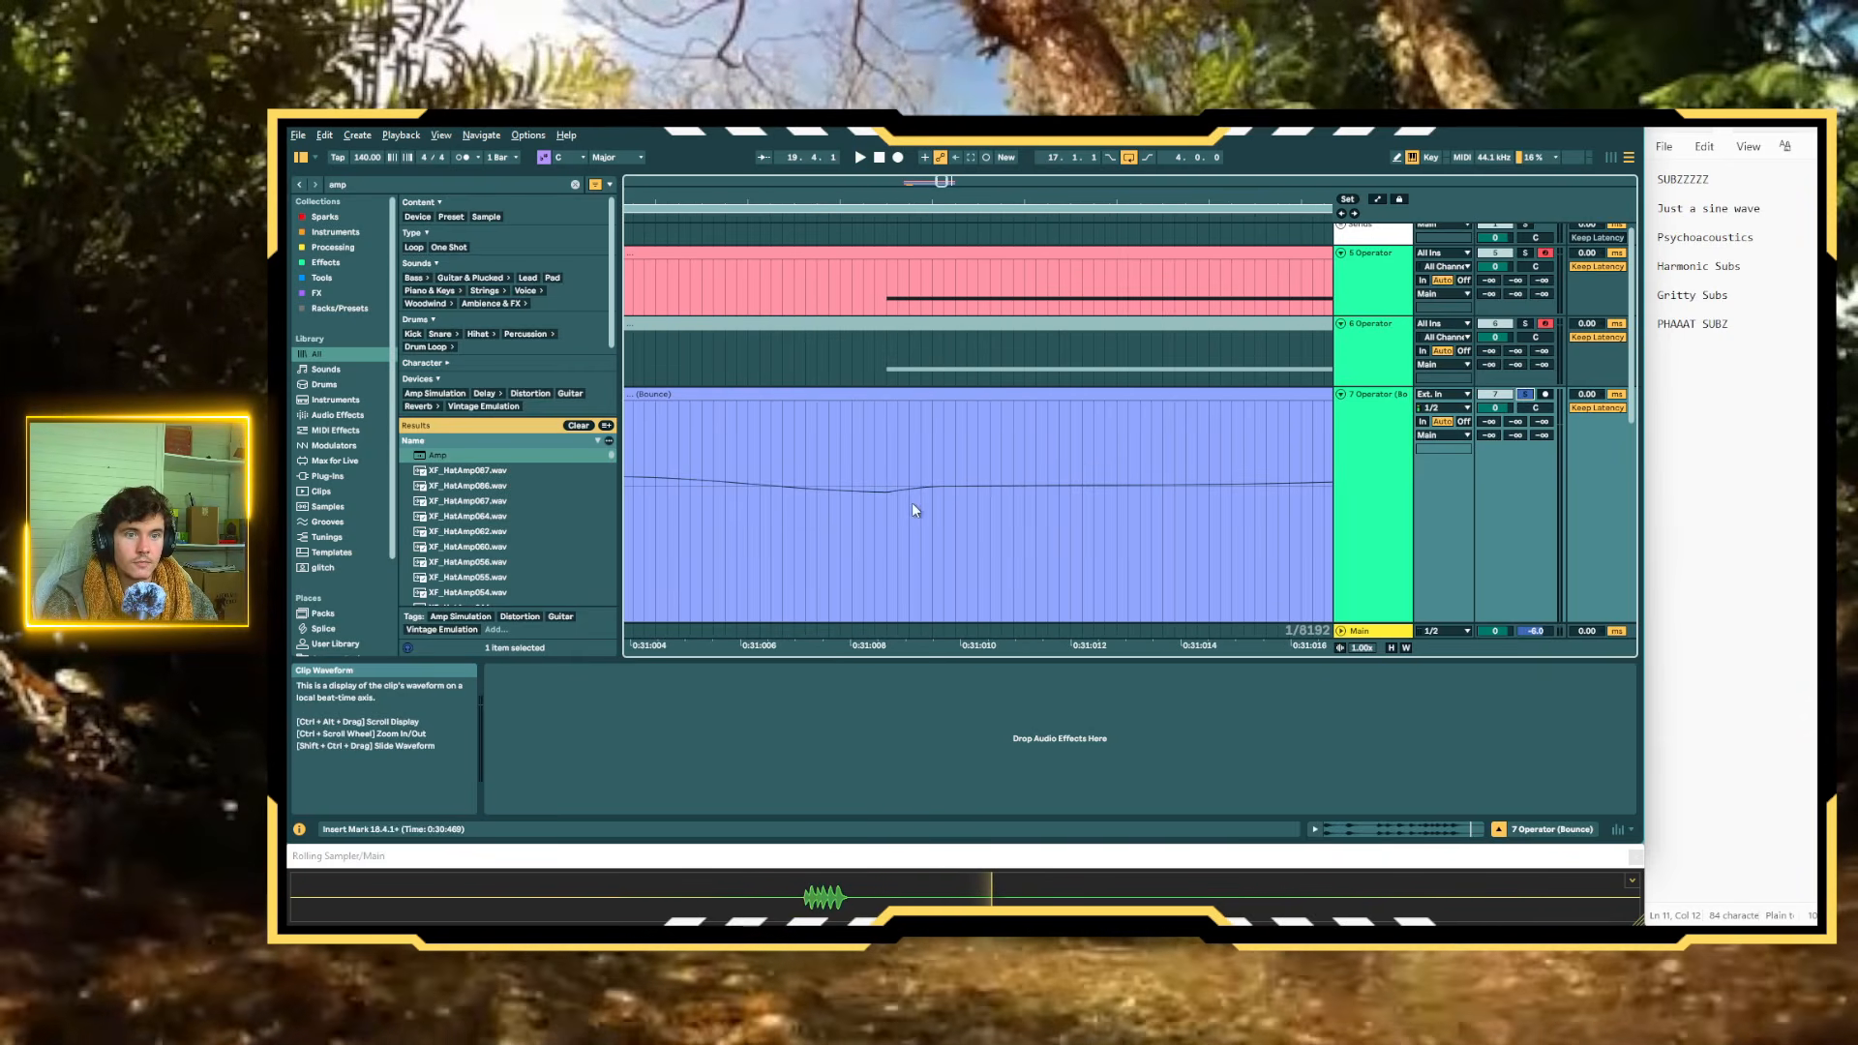
scroll(894, 499, down, 3)
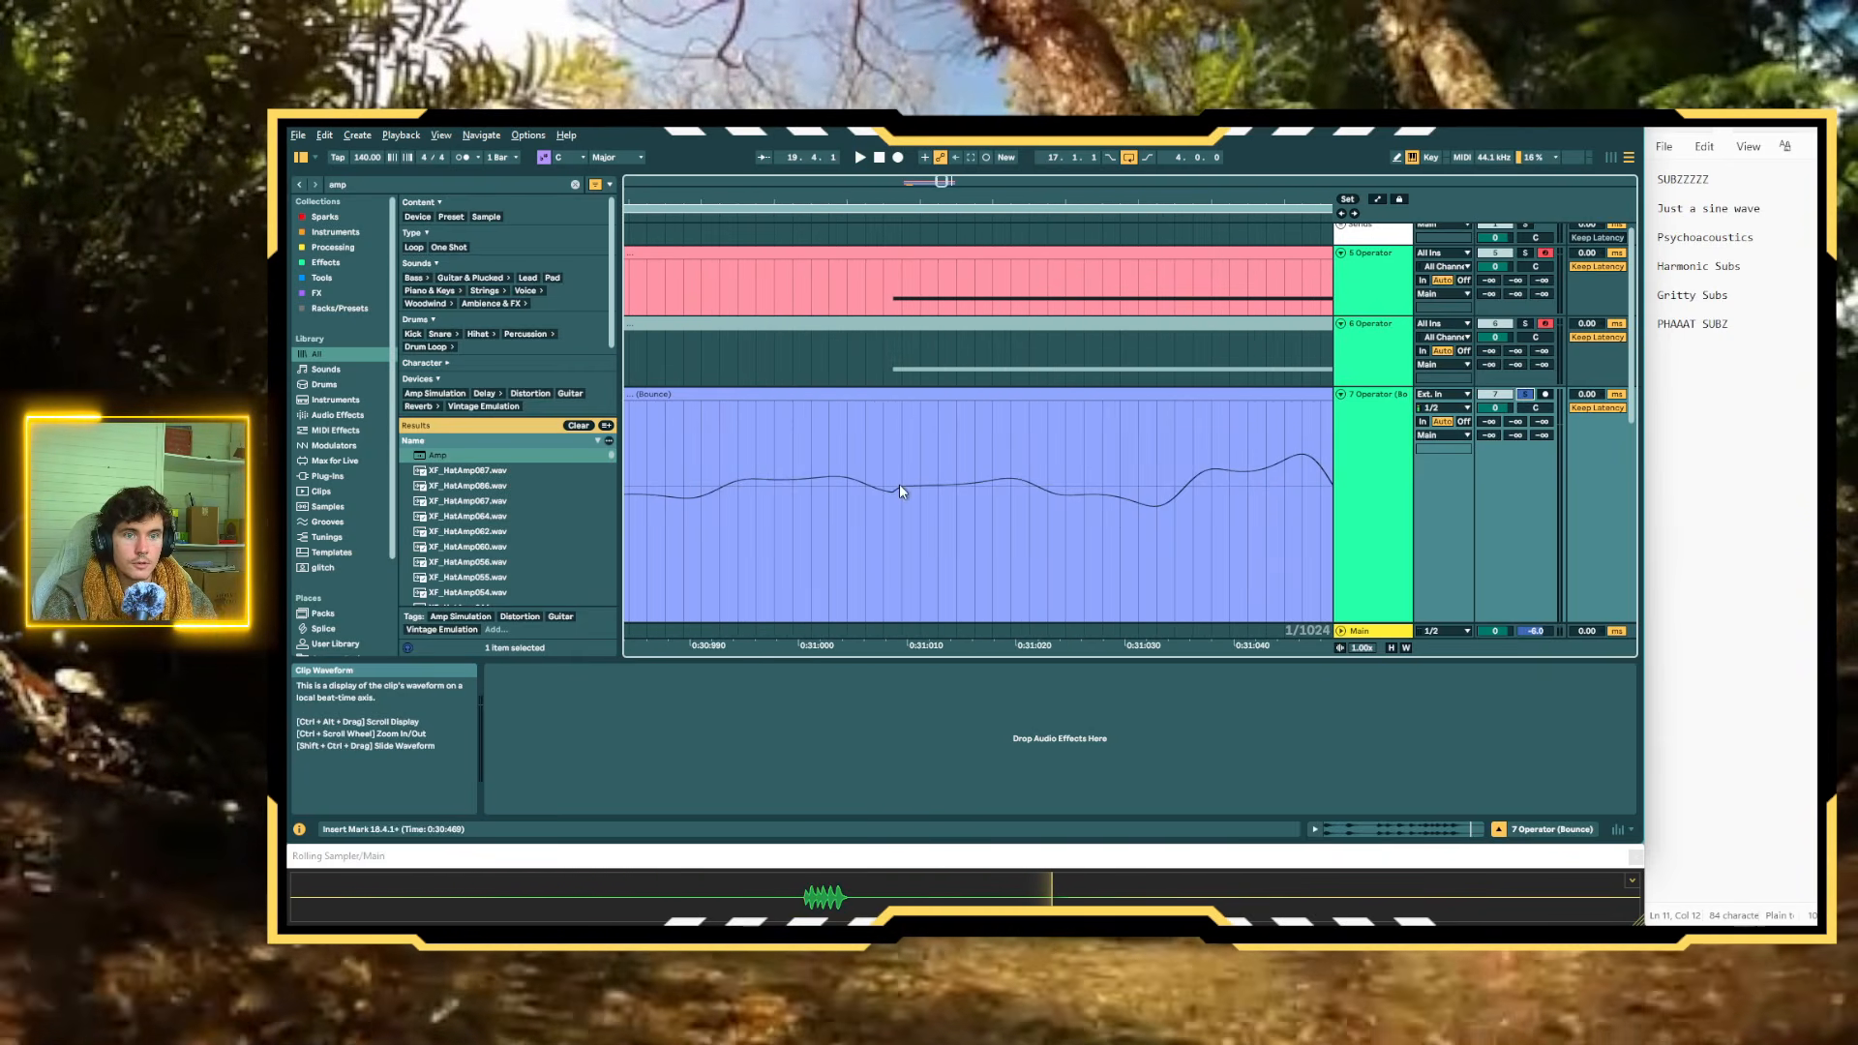
scroll(895, 500, down, 4)
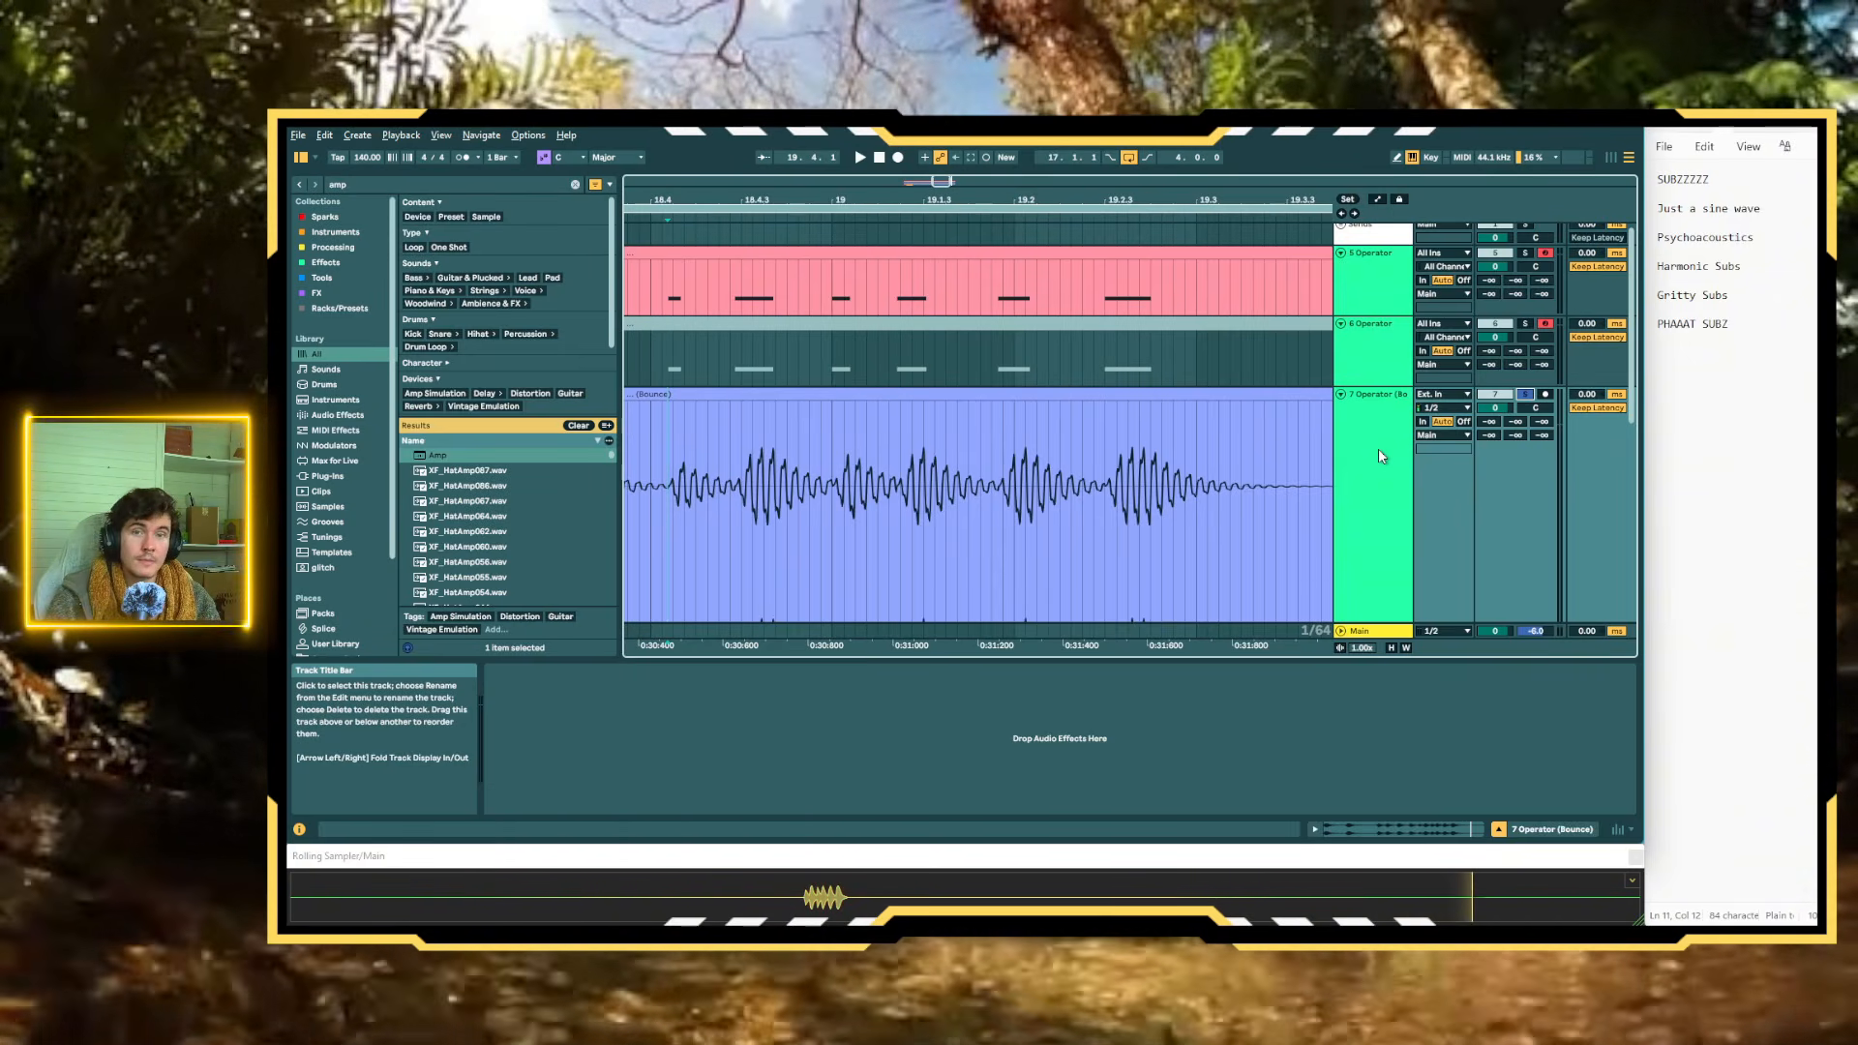
Delete the three-bar bounced audio clip at bar 17
click(1382, 404)
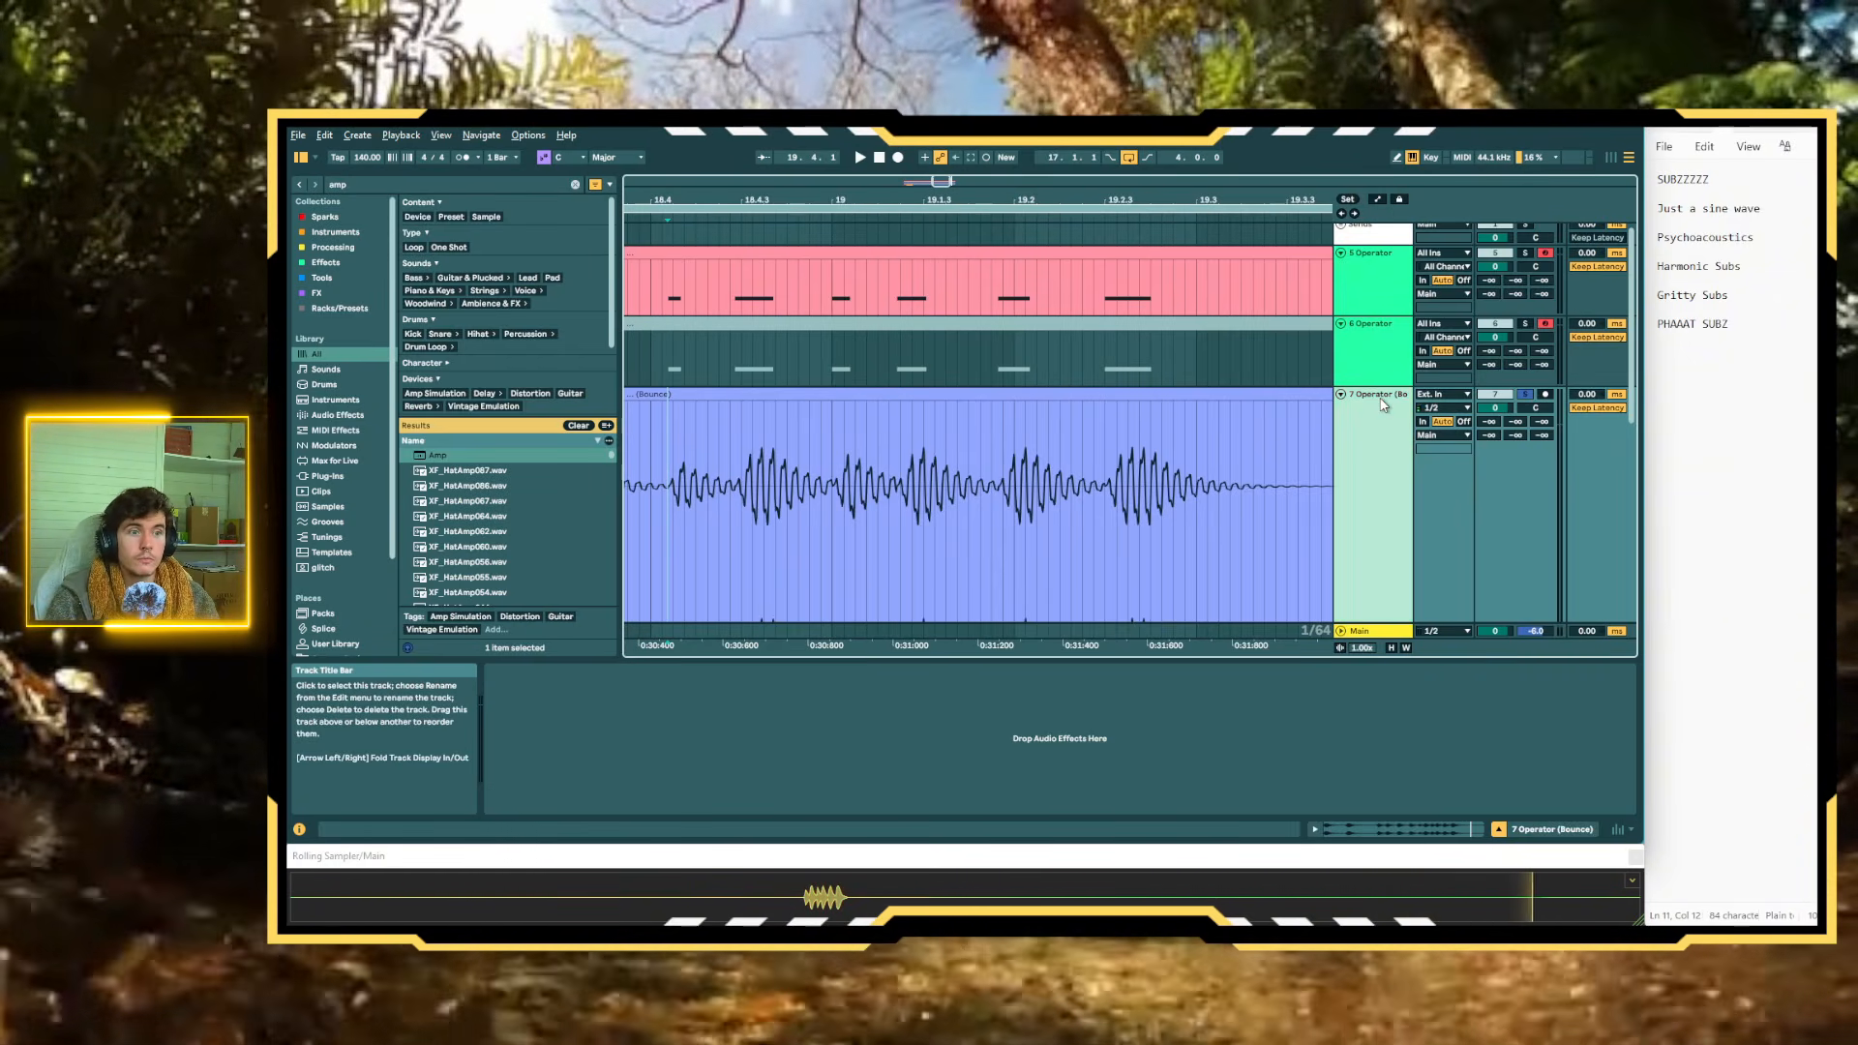
click(1063, 459)
scroll(1024, 496, down, 5)
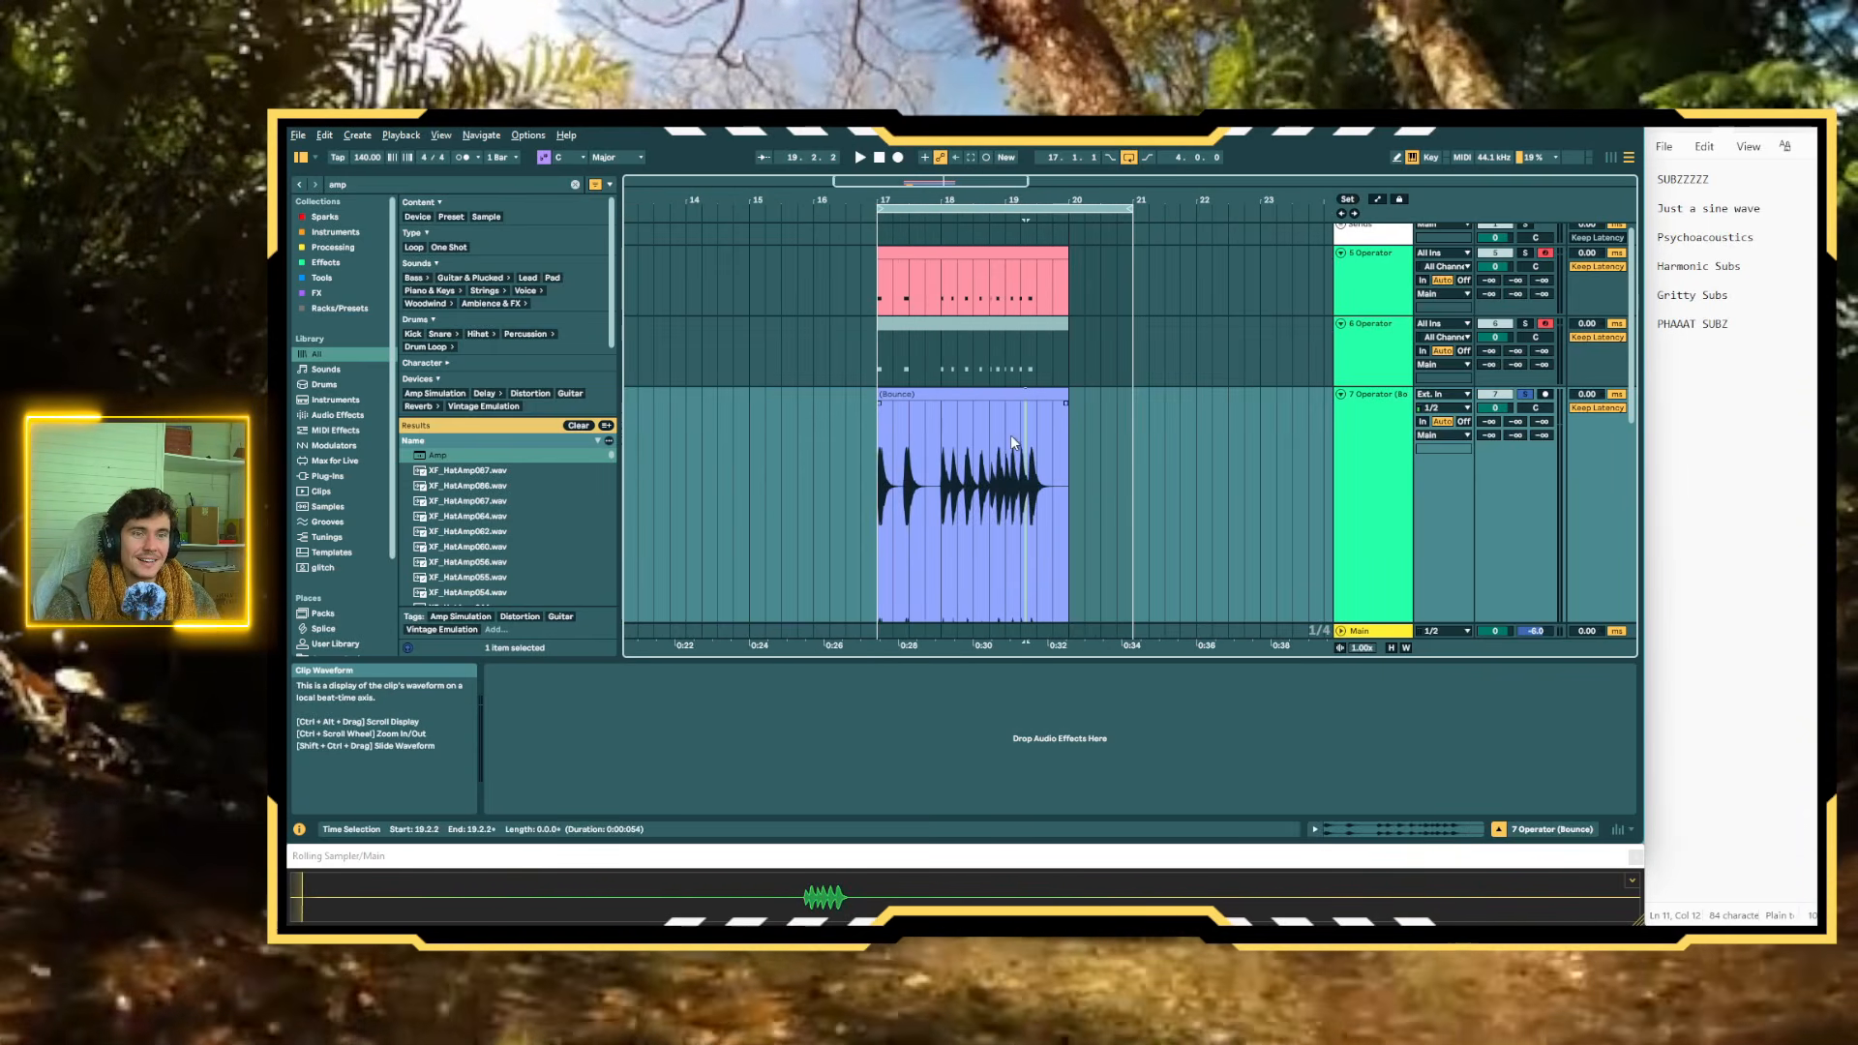
scroll(1010, 436, down, 5)
scroll(1010, 433, up, 10)
scroll(1006, 436, down, 15)
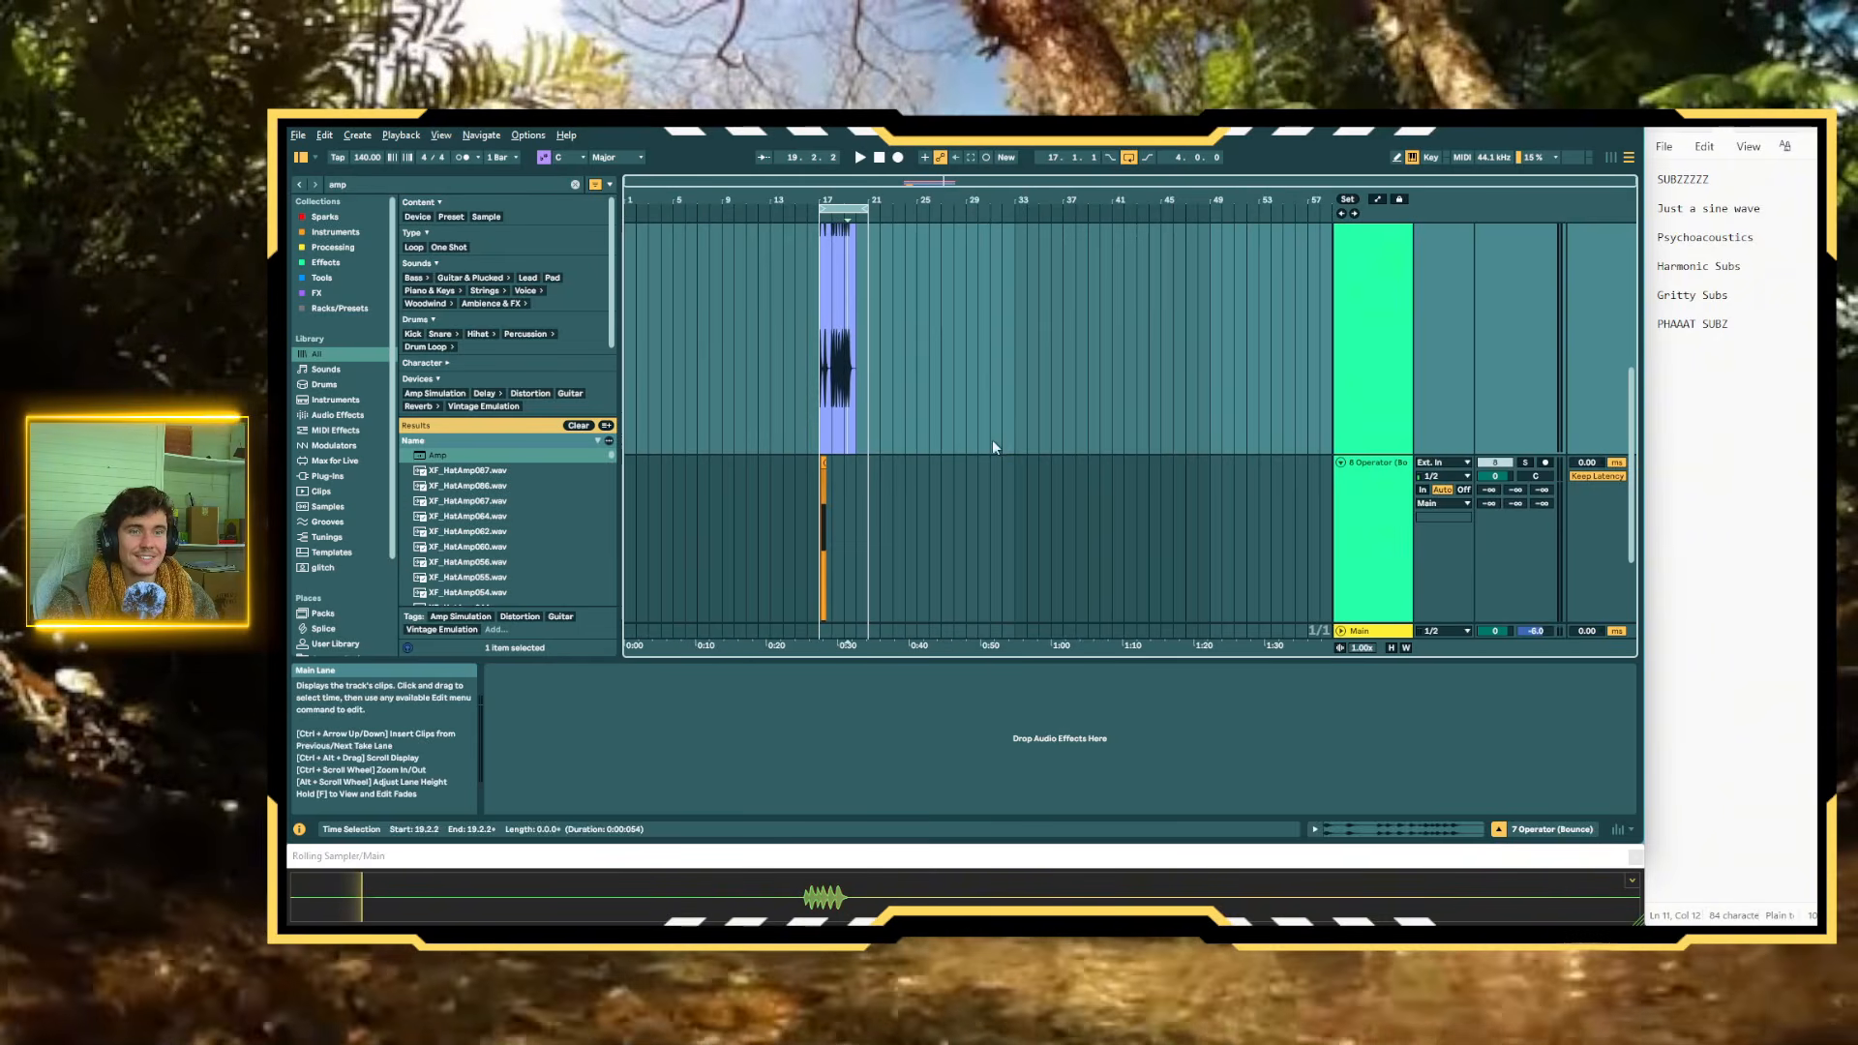
scroll(991, 447, up, 7)
drag(871, 420, 1049, 409)
scroll(1097, 409, up, 3)
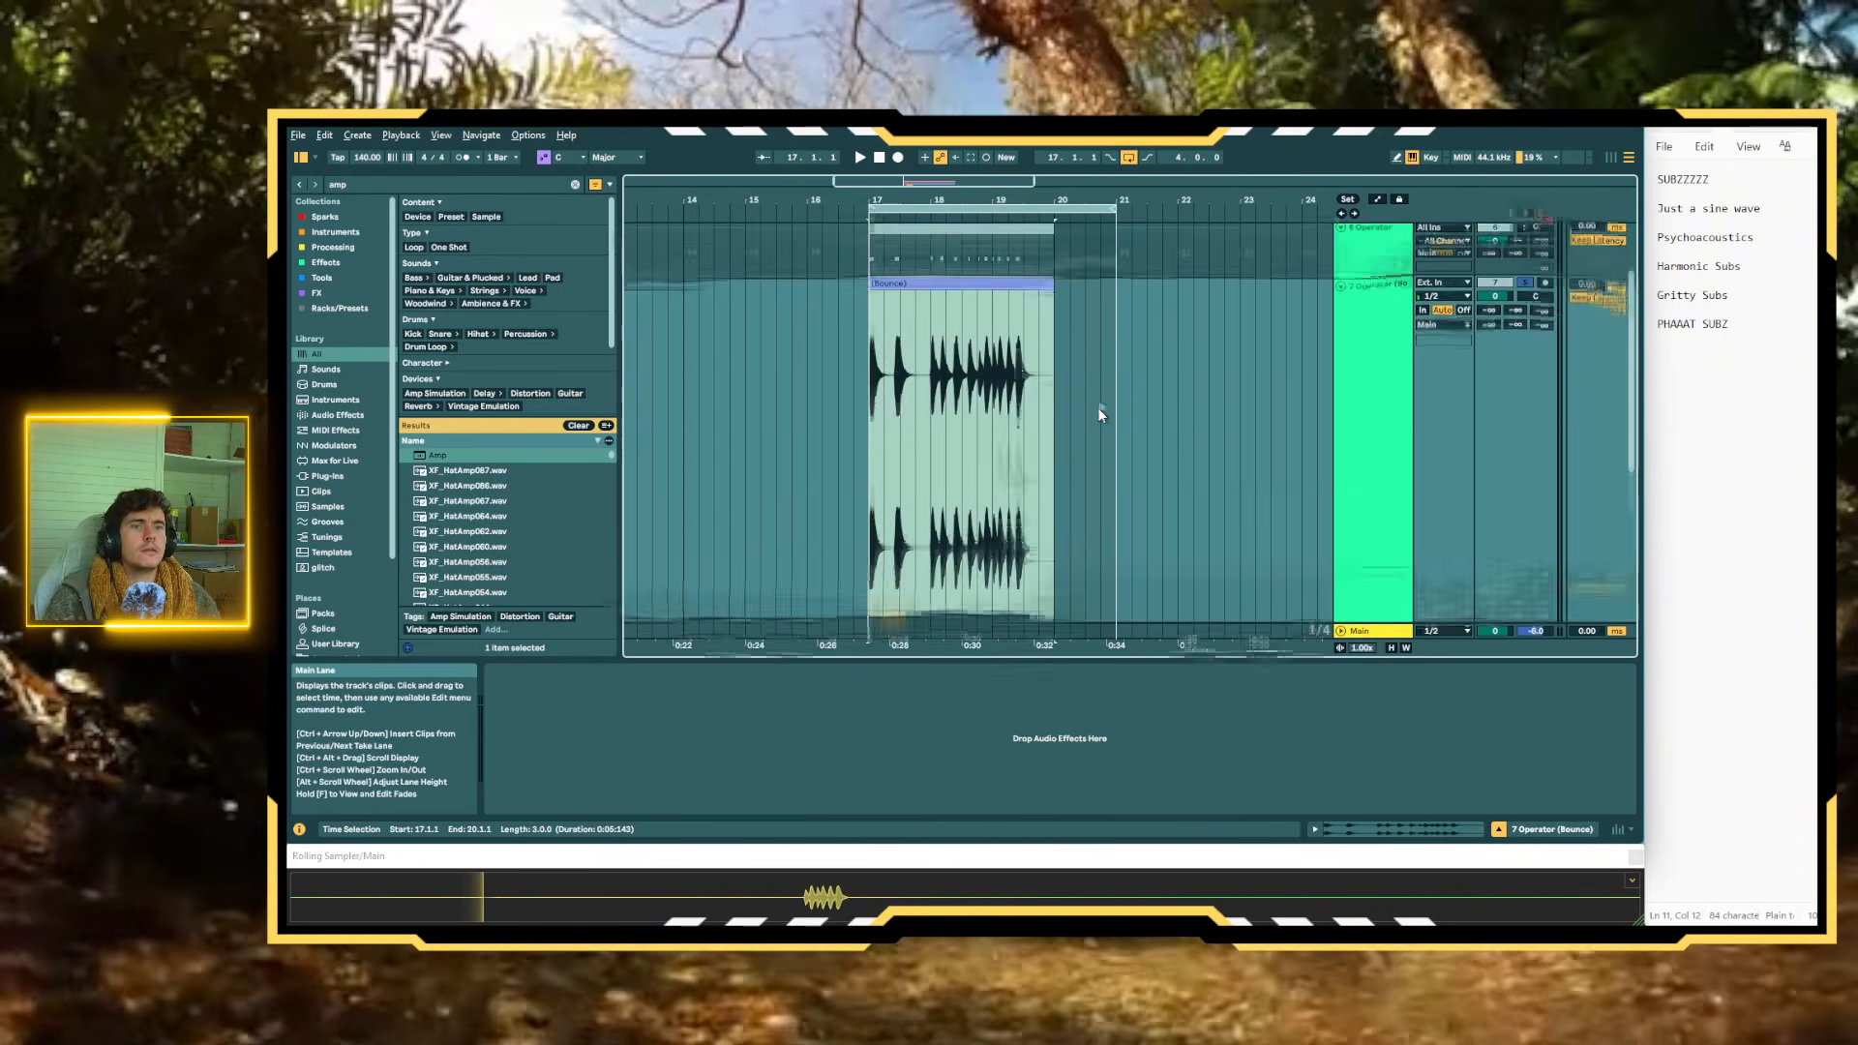
click(969, 297)
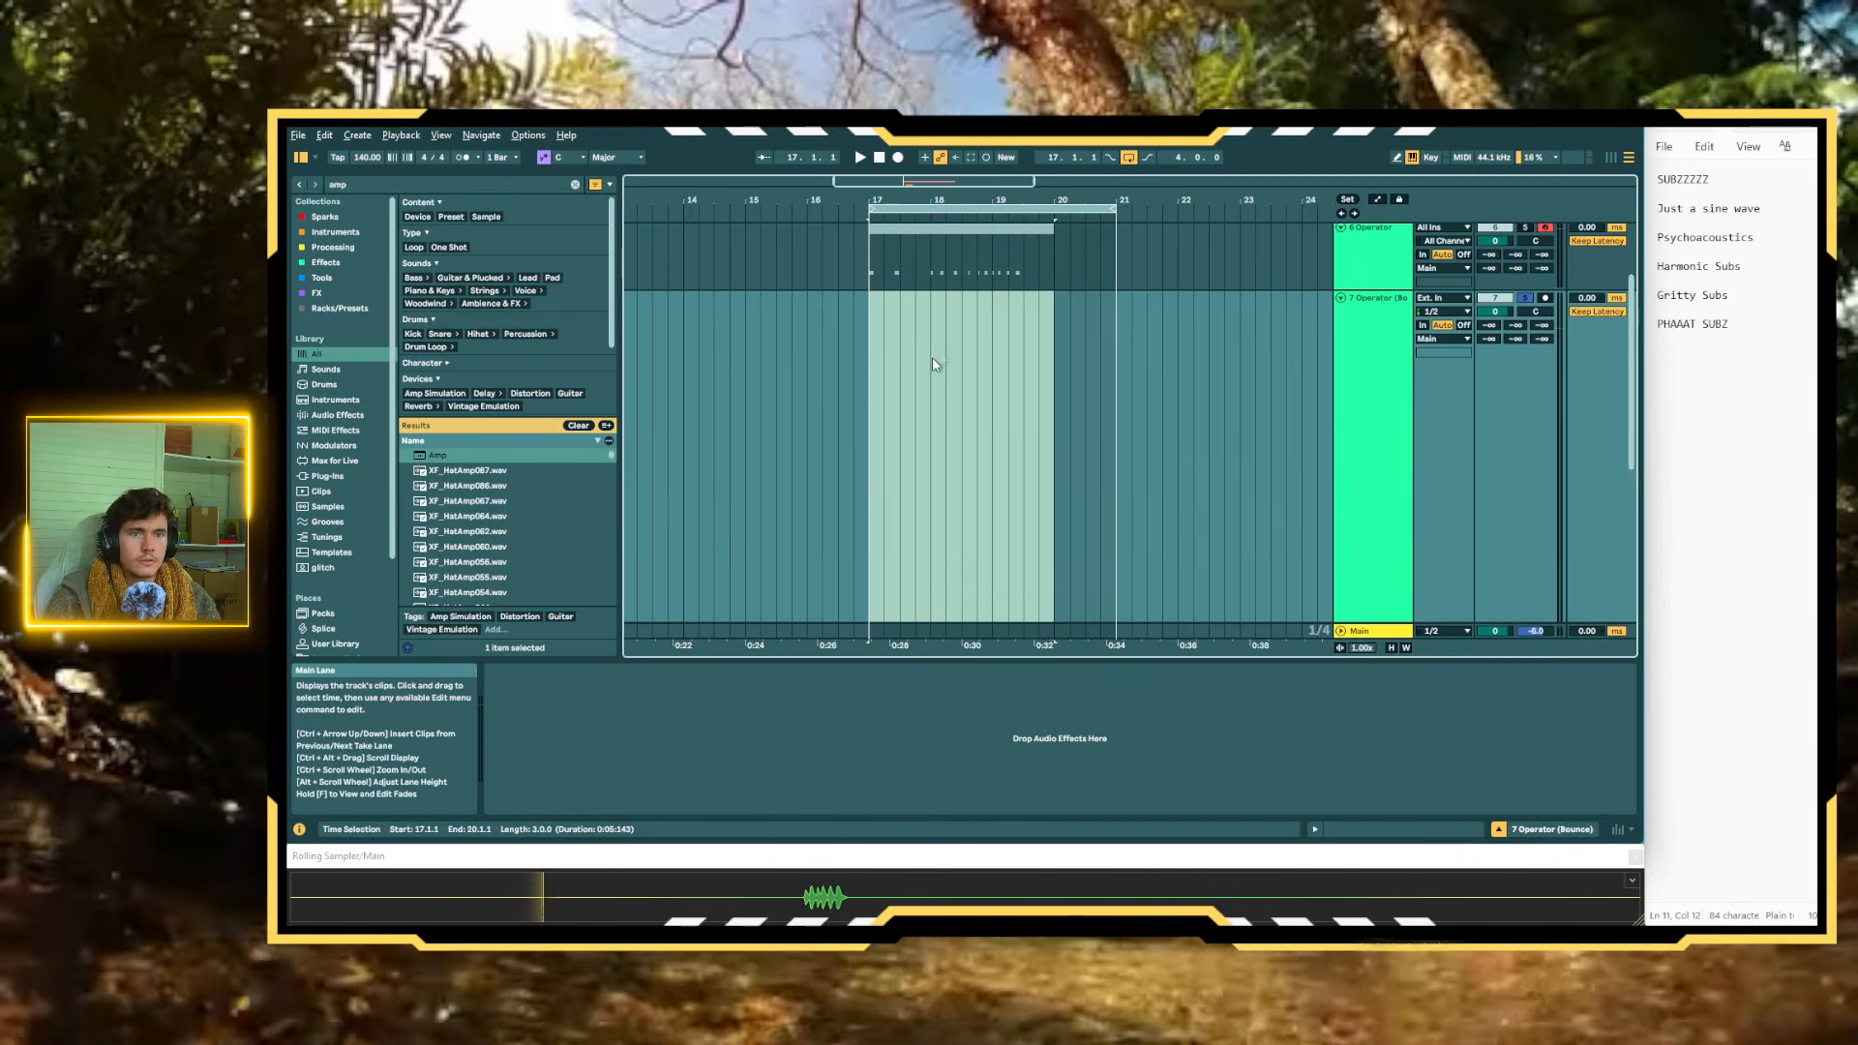
key(Delete)
Arm and solo the duplicate Operator track in place of the empty bounced audio track
mouse_move(871, 387)
mouse_down()
mouse_move(979, 402)
mouse_move(869, 366)
mouse_up()
scroll(981, 402, down, 1)
scroll(1158, 405, down, 1)
scroll(1156, 404, up, 3)
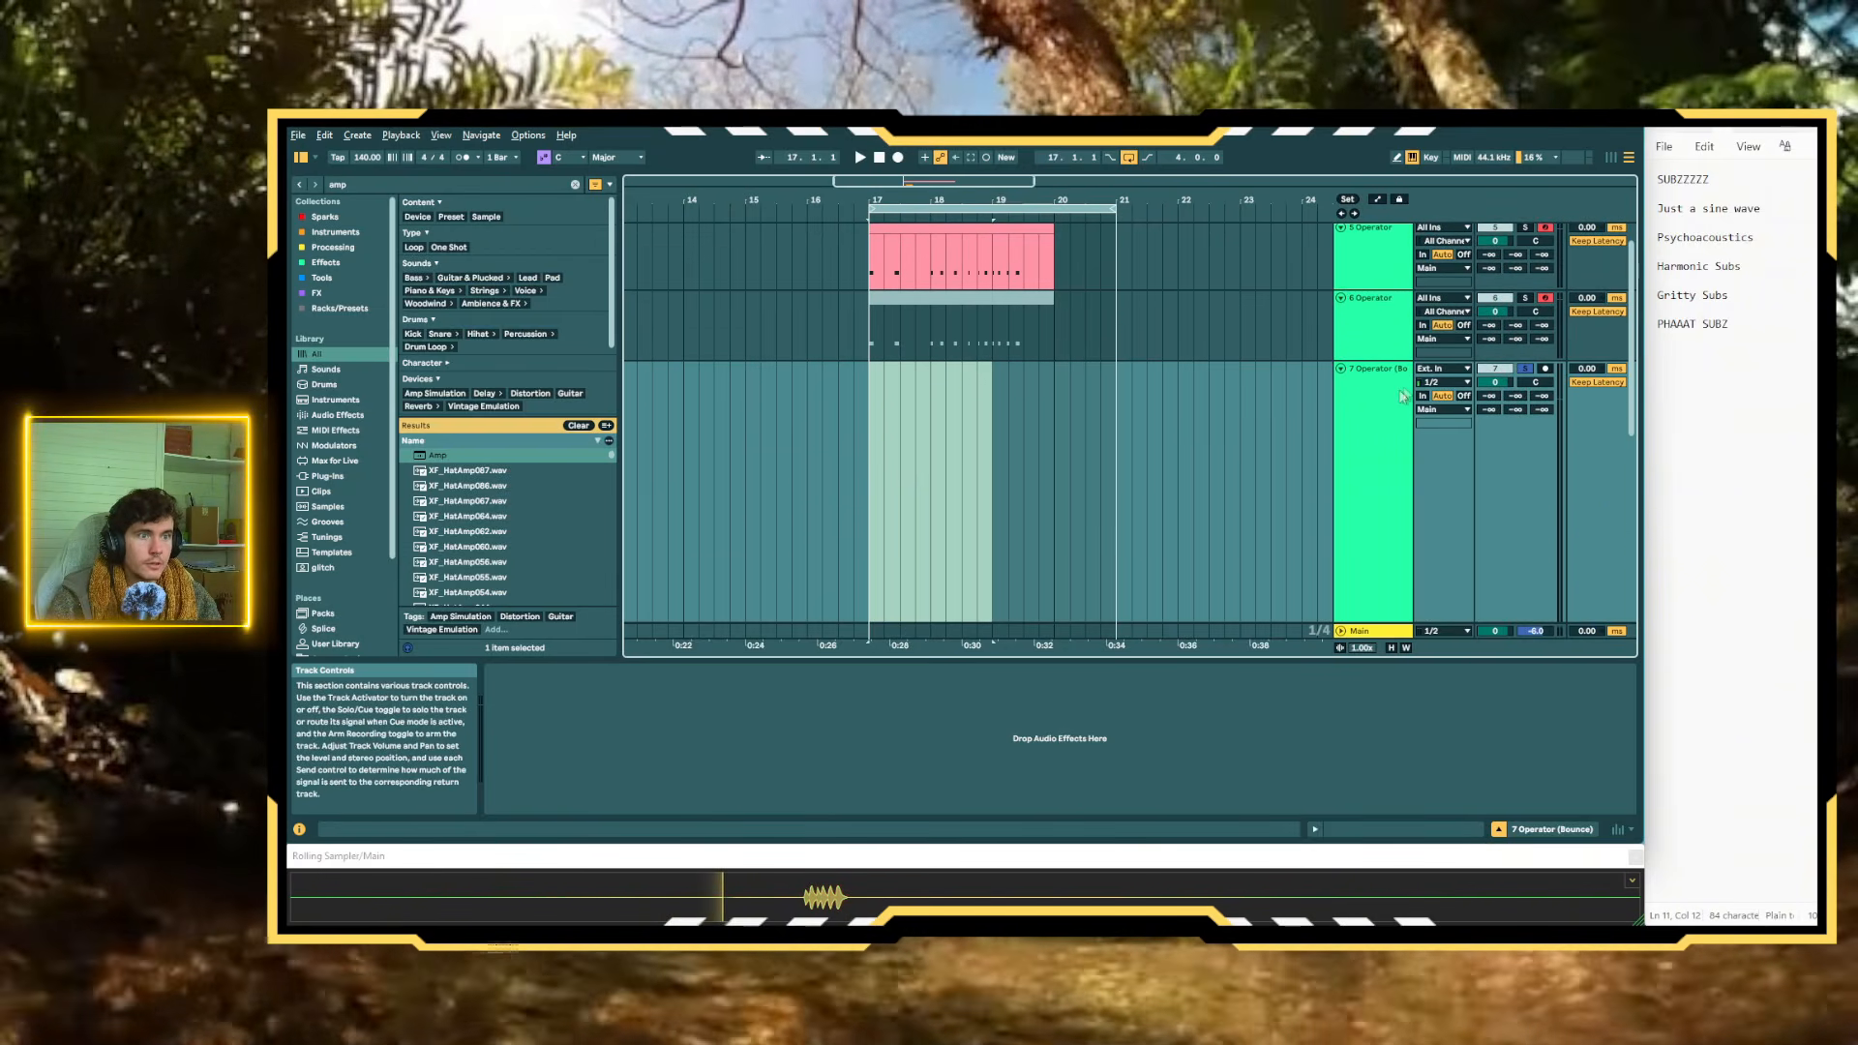
click(1498, 369)
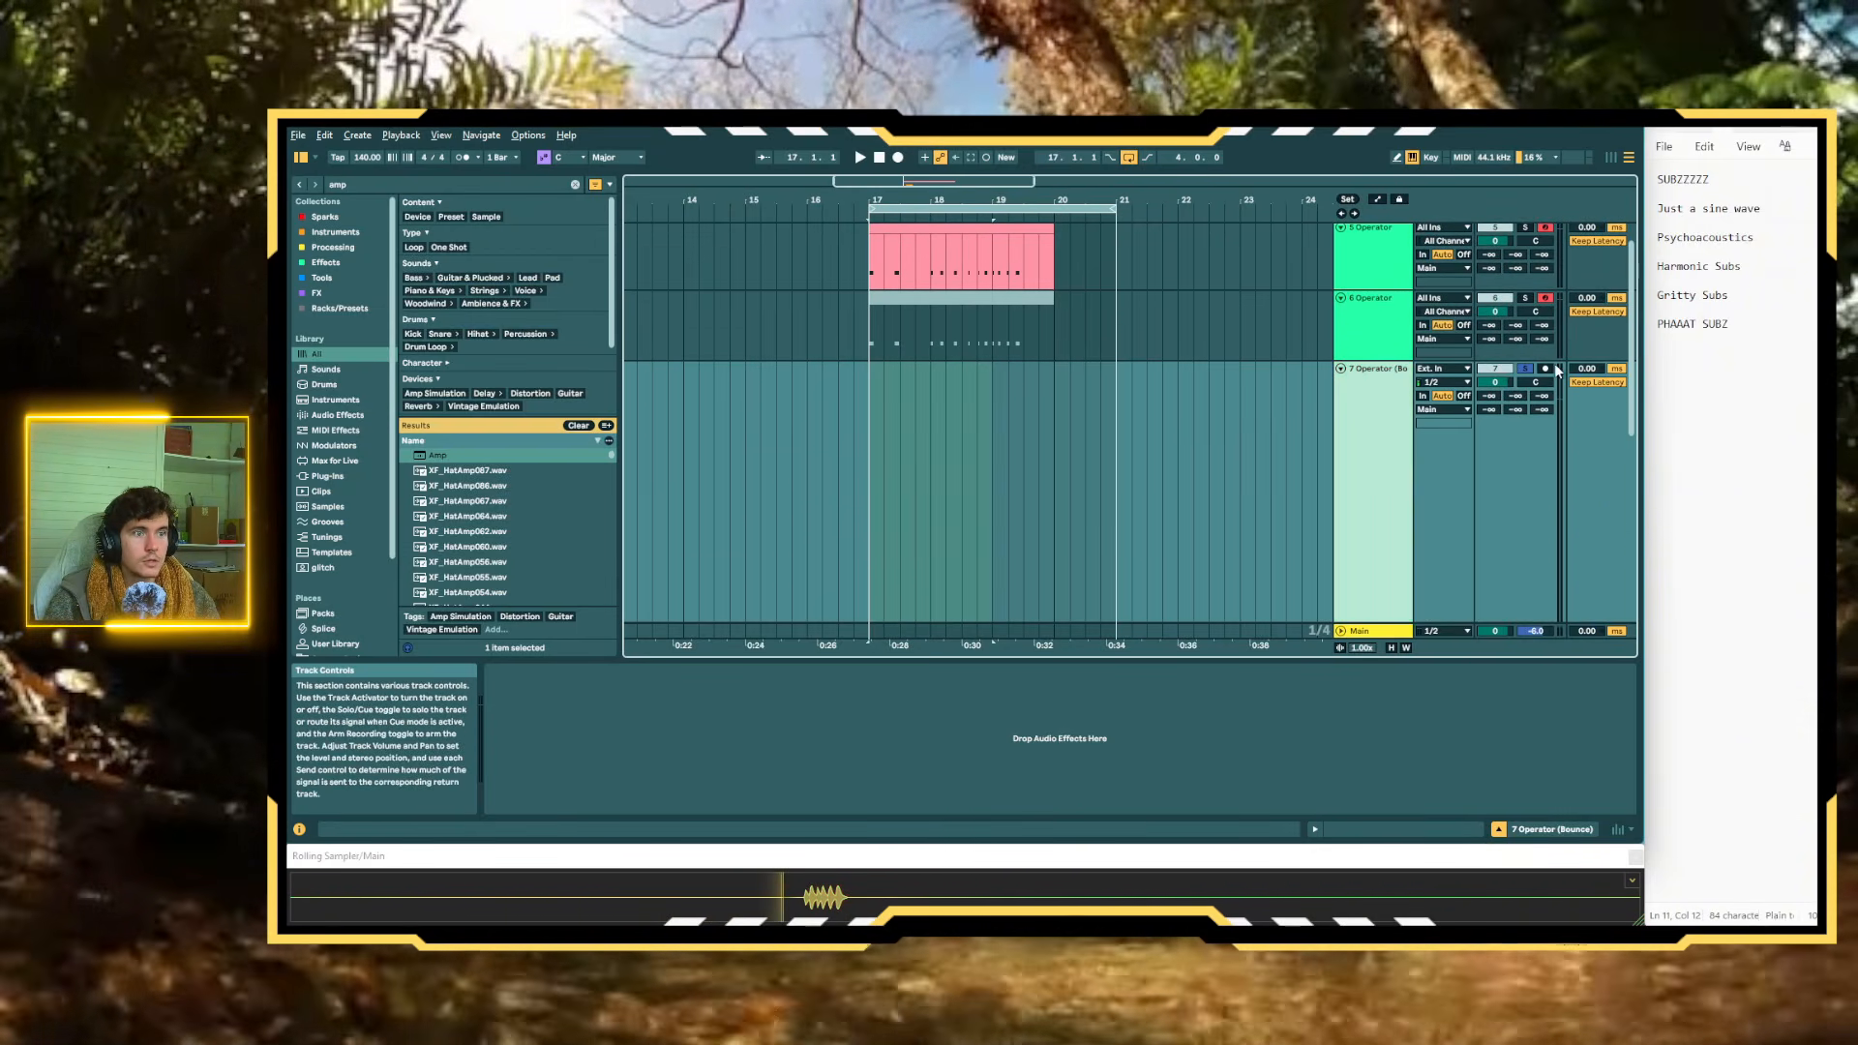
click(1497, 370)
click(1539, 371)
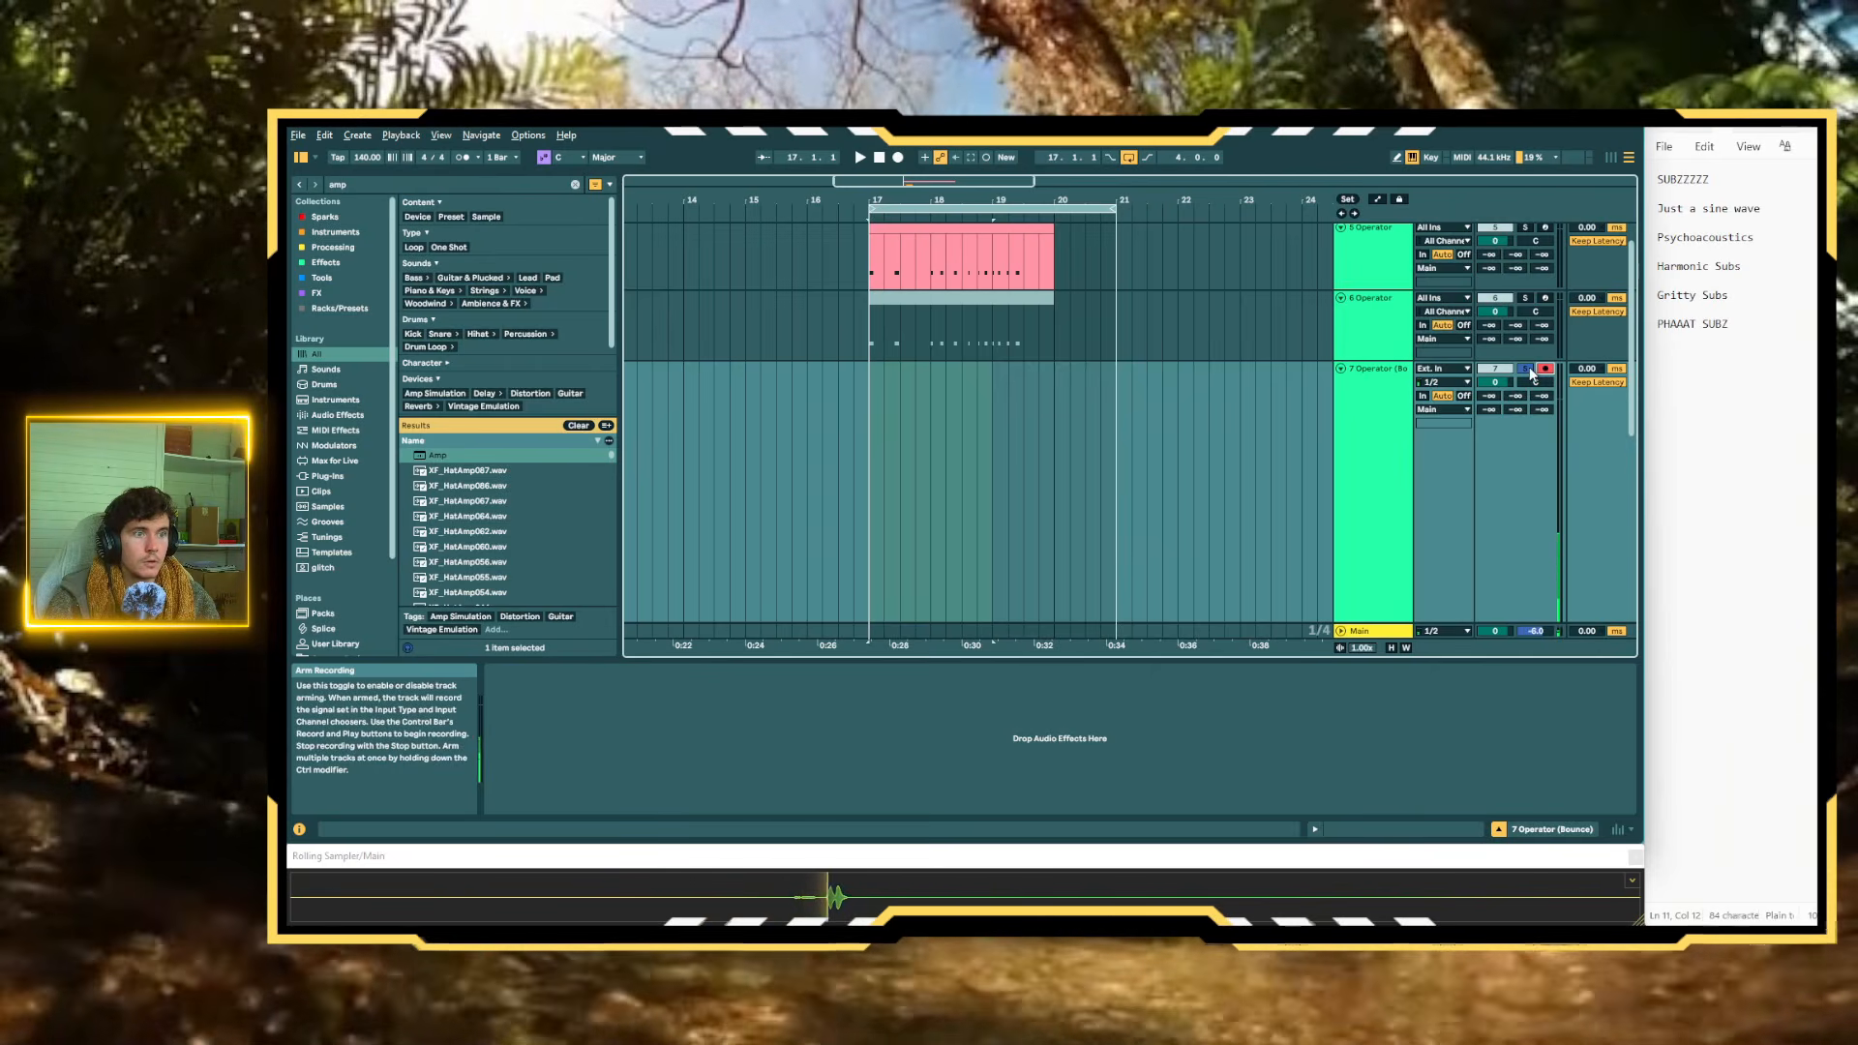
click(1545, 298)
click(1526, 298)
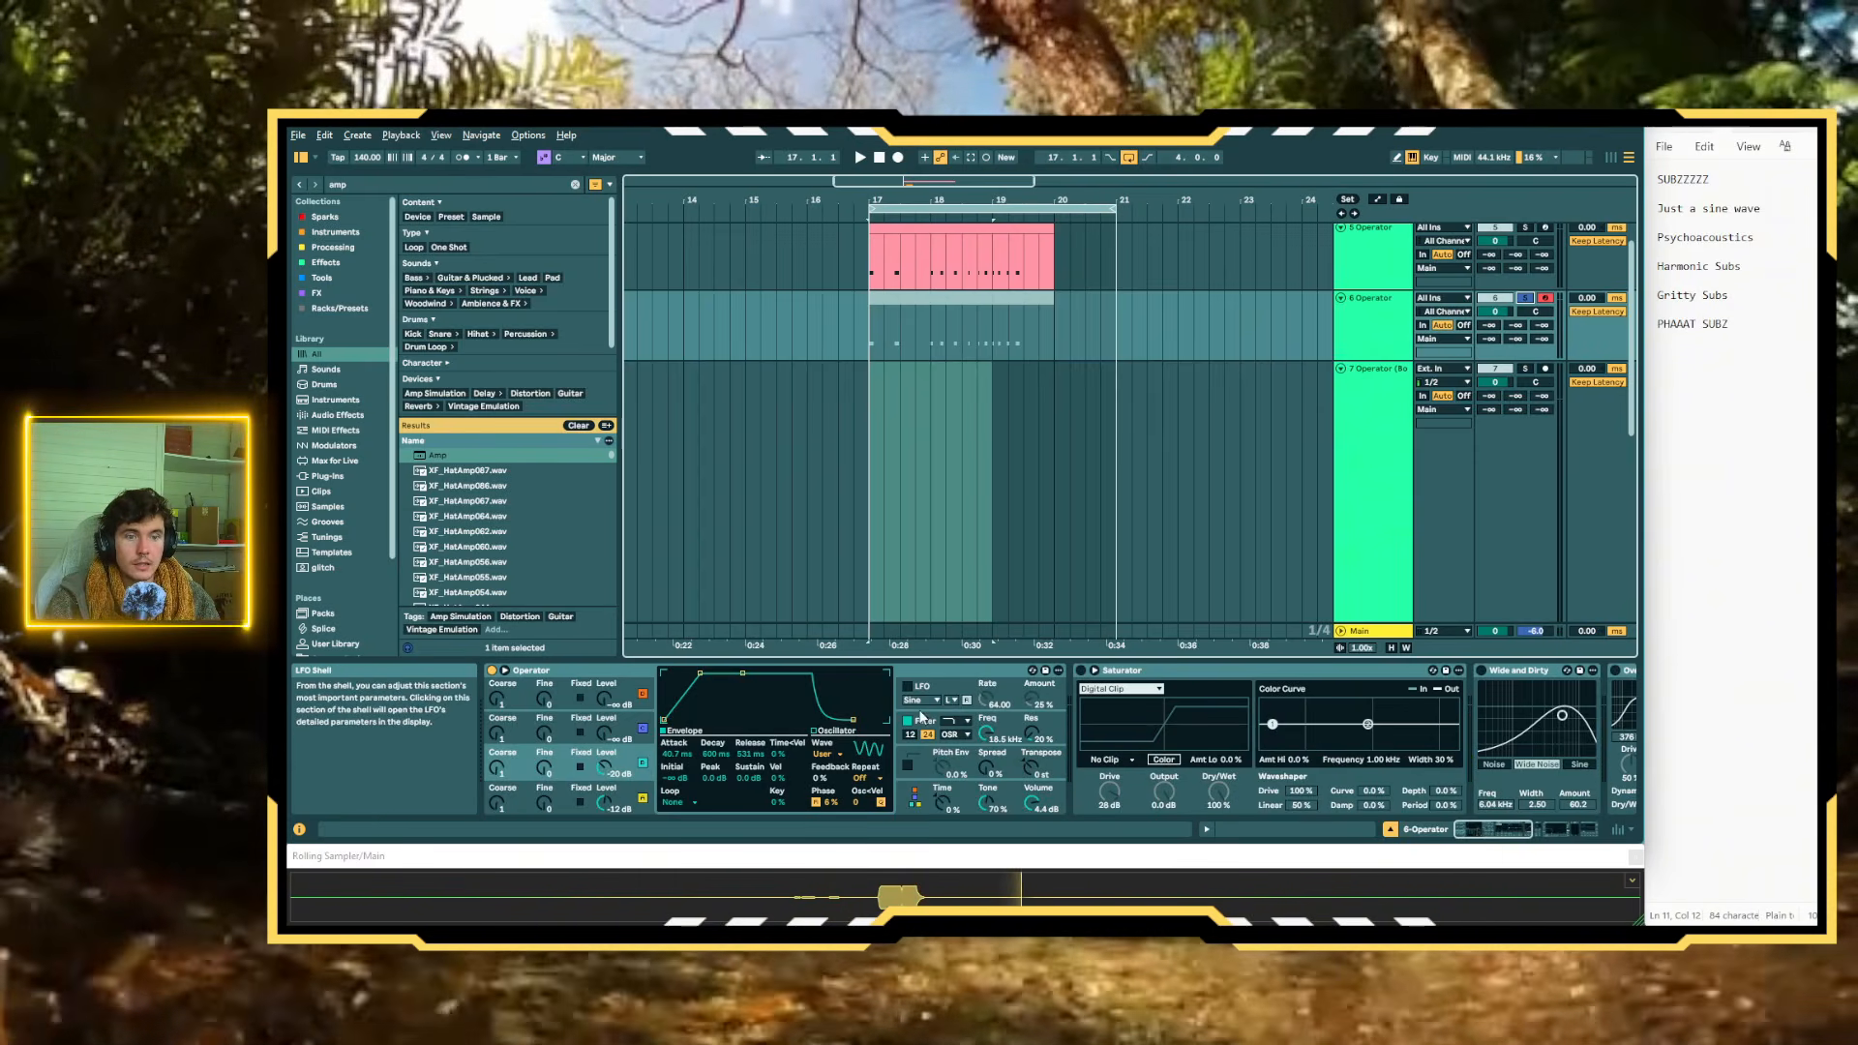
Set the shaper type in the Operator filter section to Soft
click(938, 726)
click(864, 753)
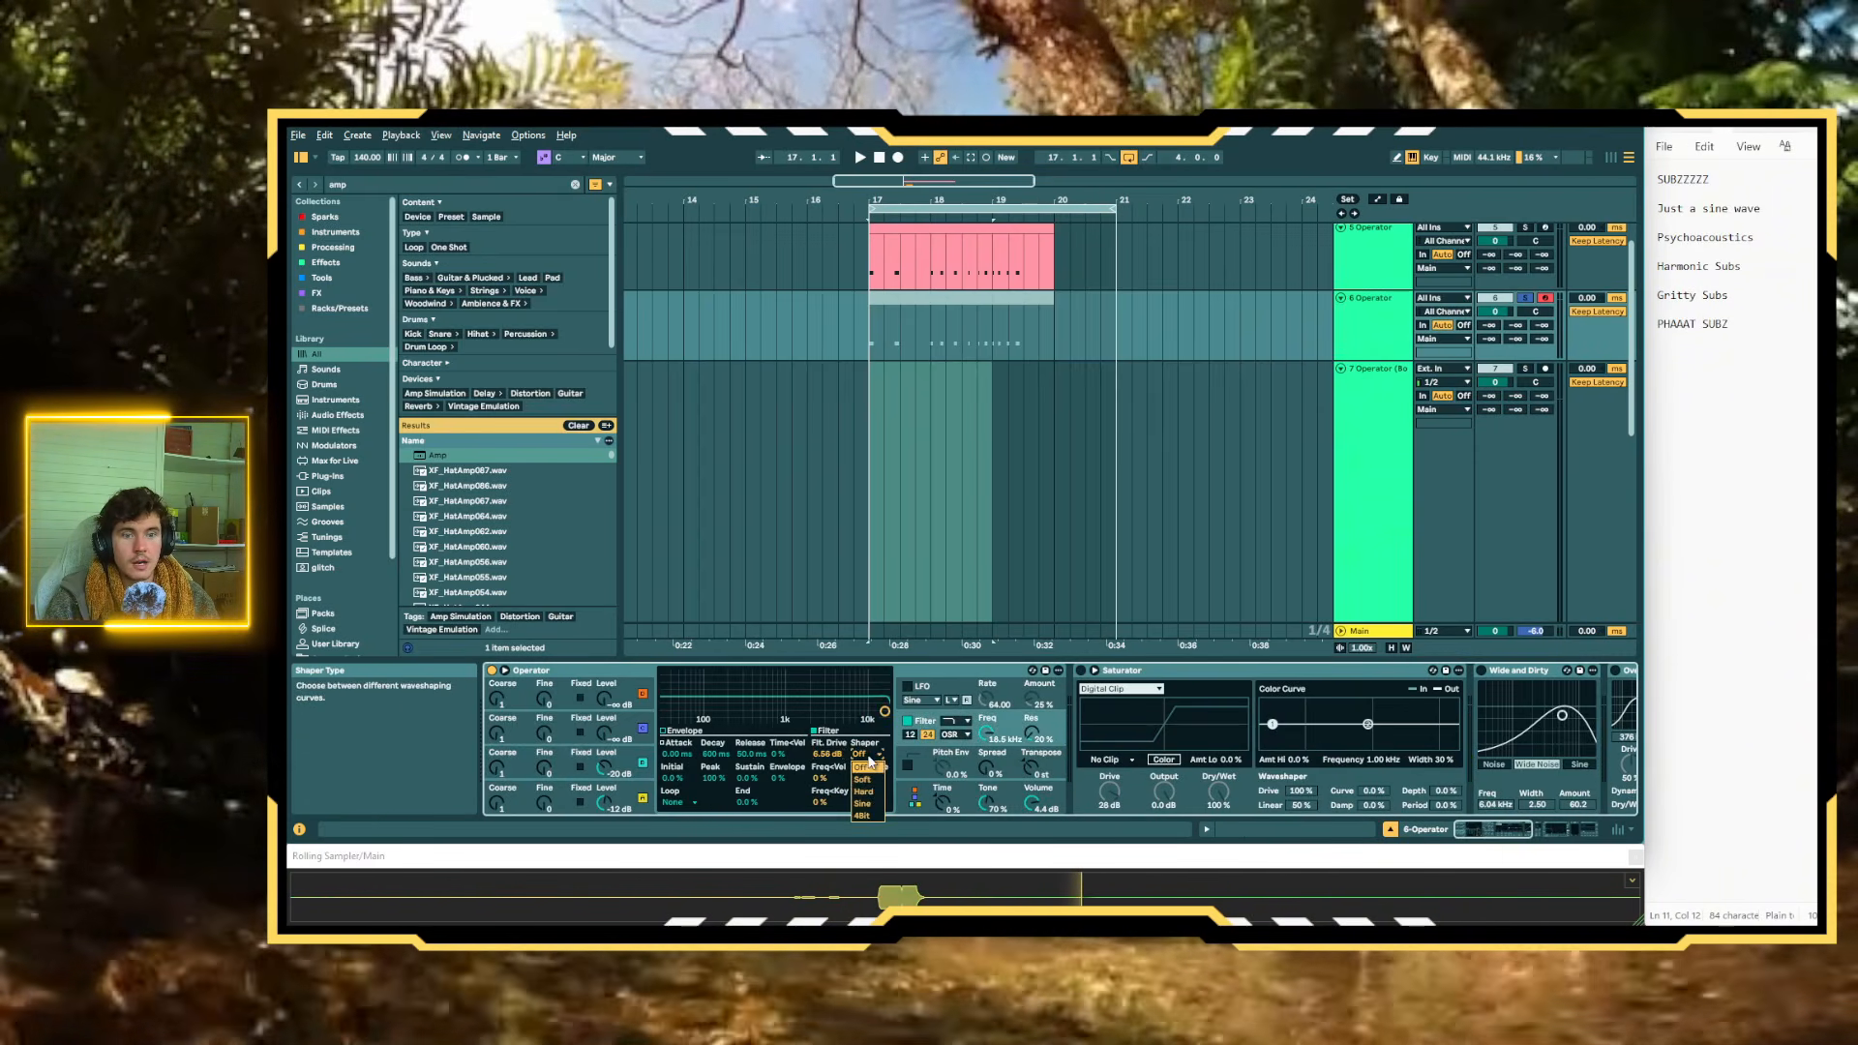
click(870, 779)
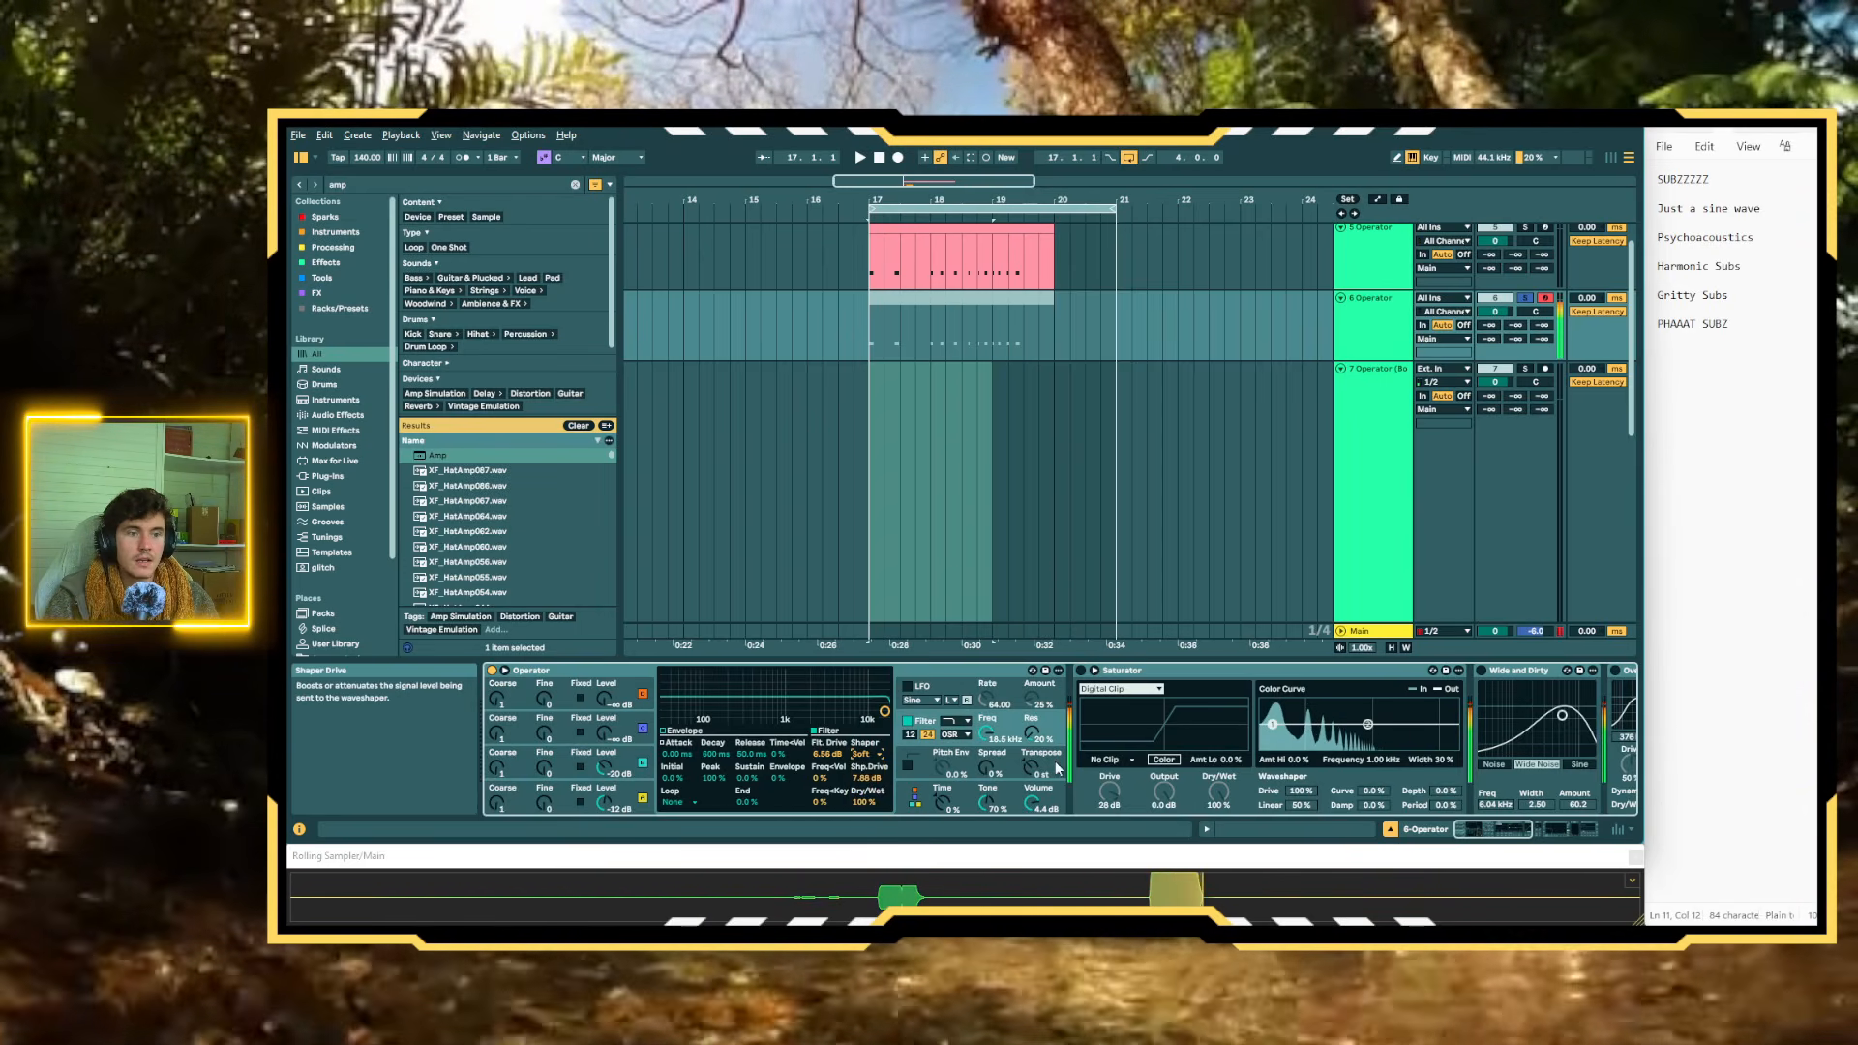
Audition the Wide and Dirty device and switch it off again, then activate the Saturator with its drive at about 2.9 dB
scroll(1059, 758, right, 5)
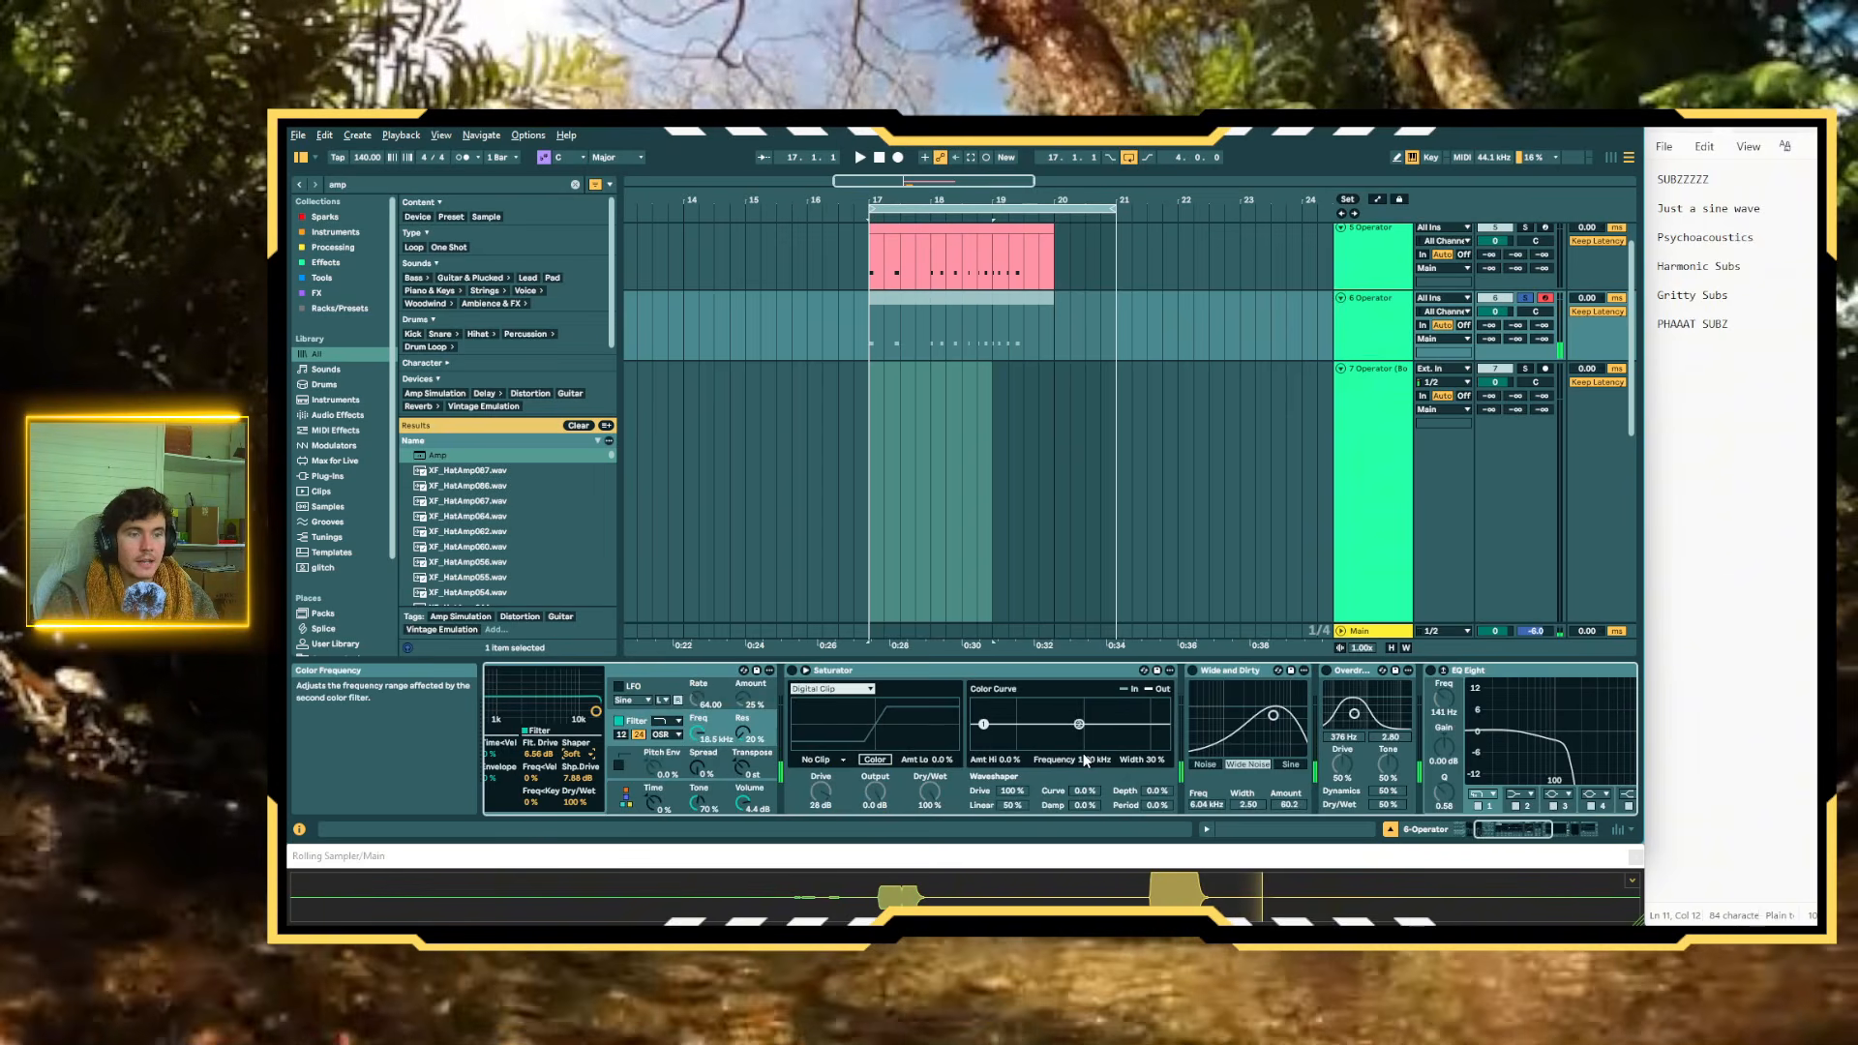
click(792, 671)
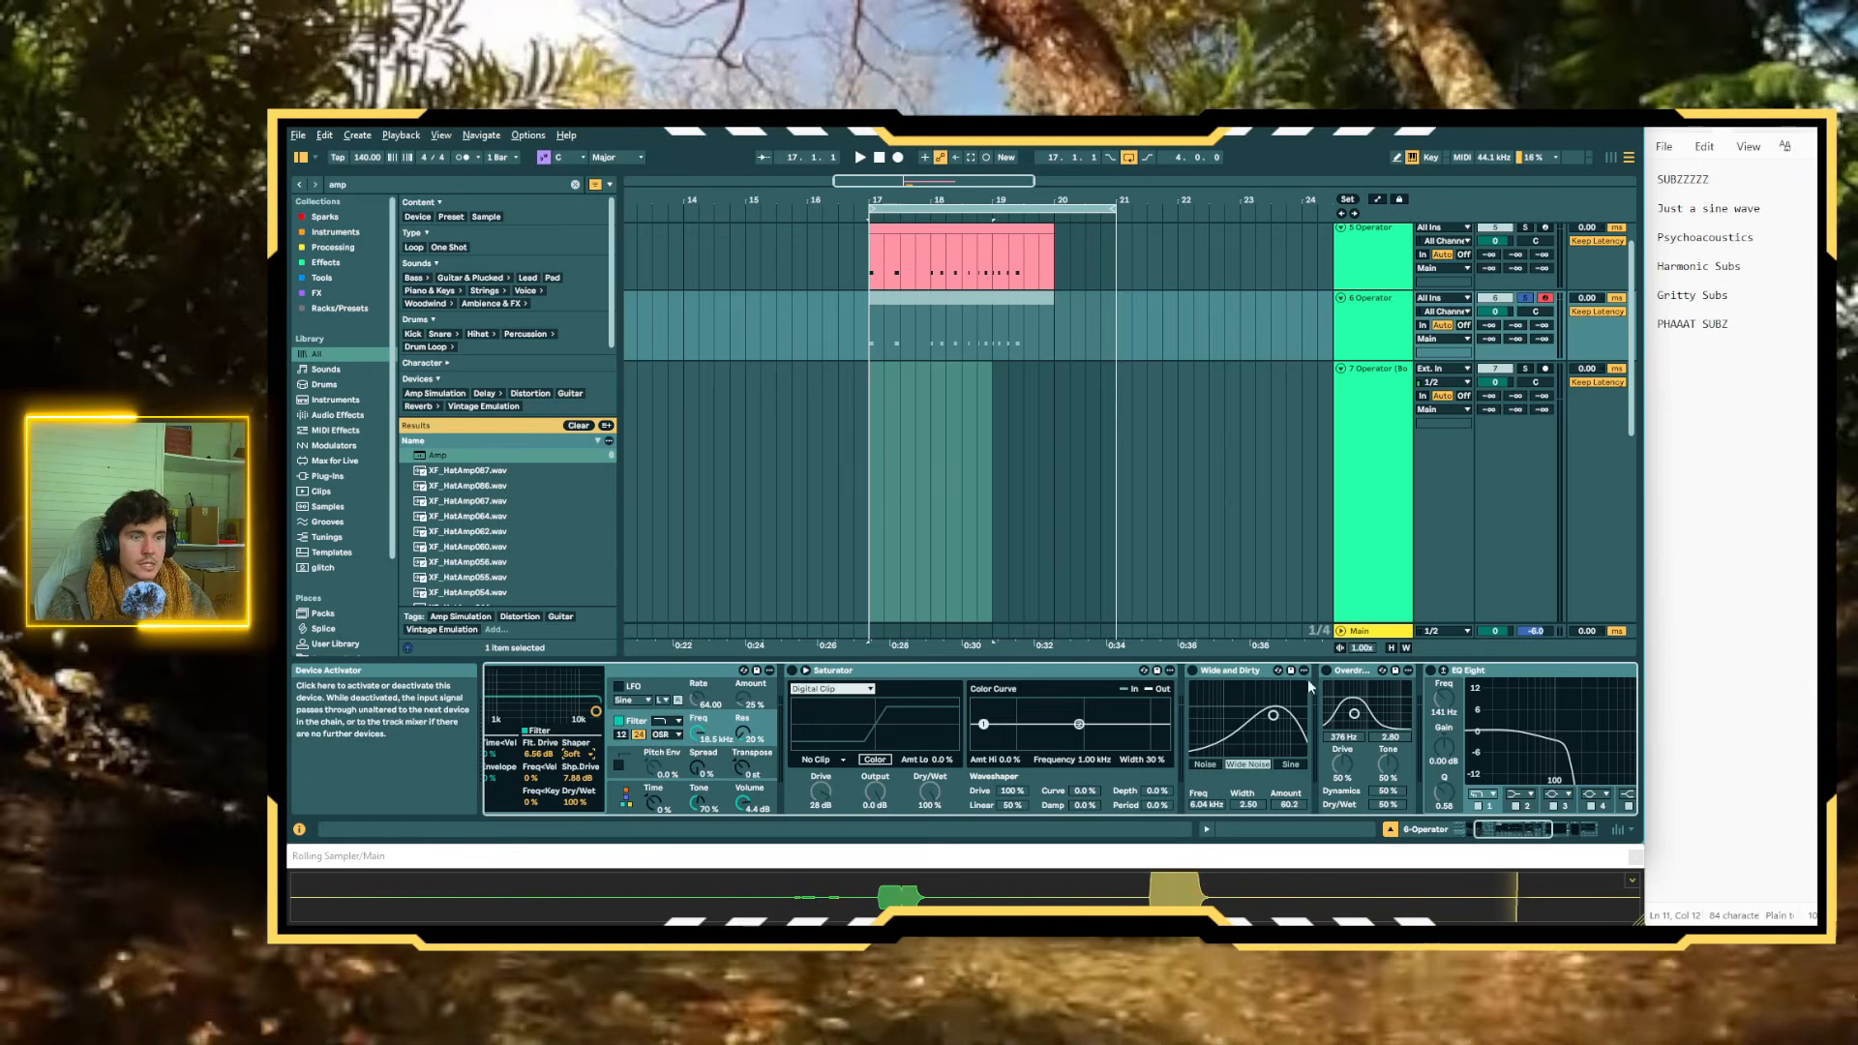
click(1193, 671)
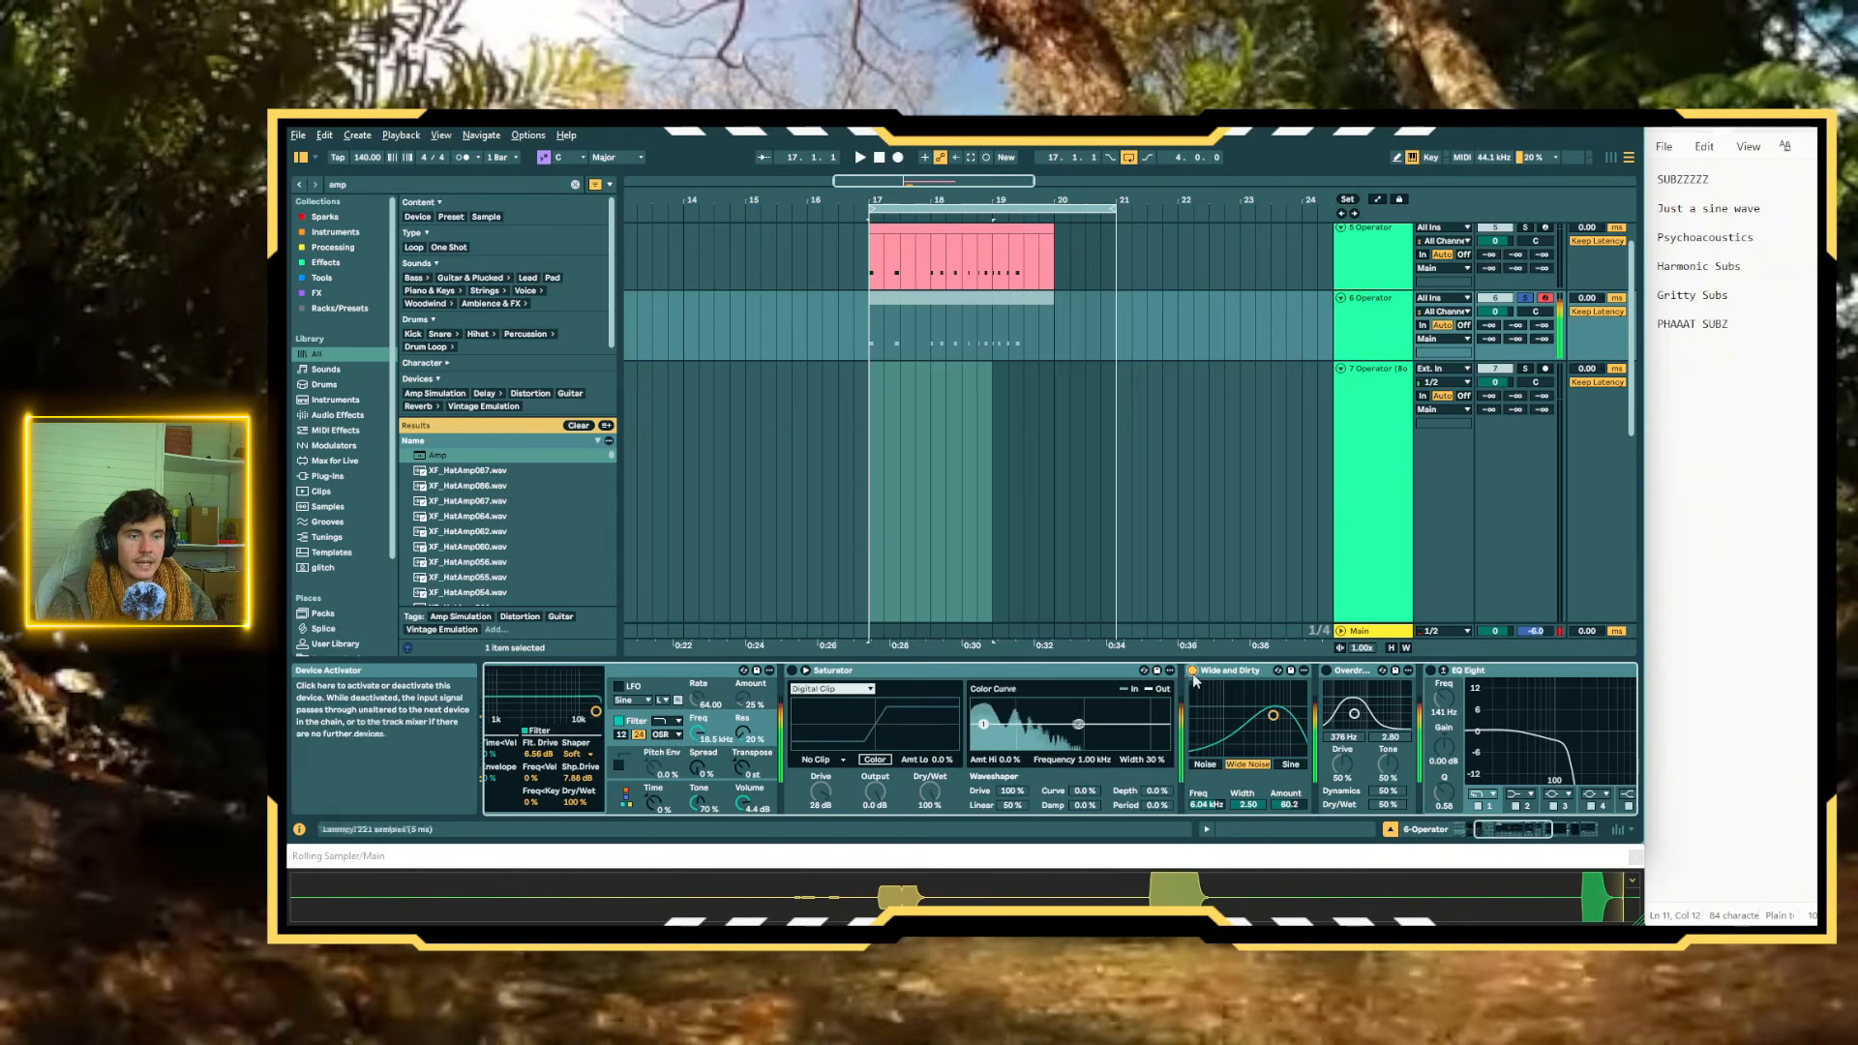
click(1193, 670)
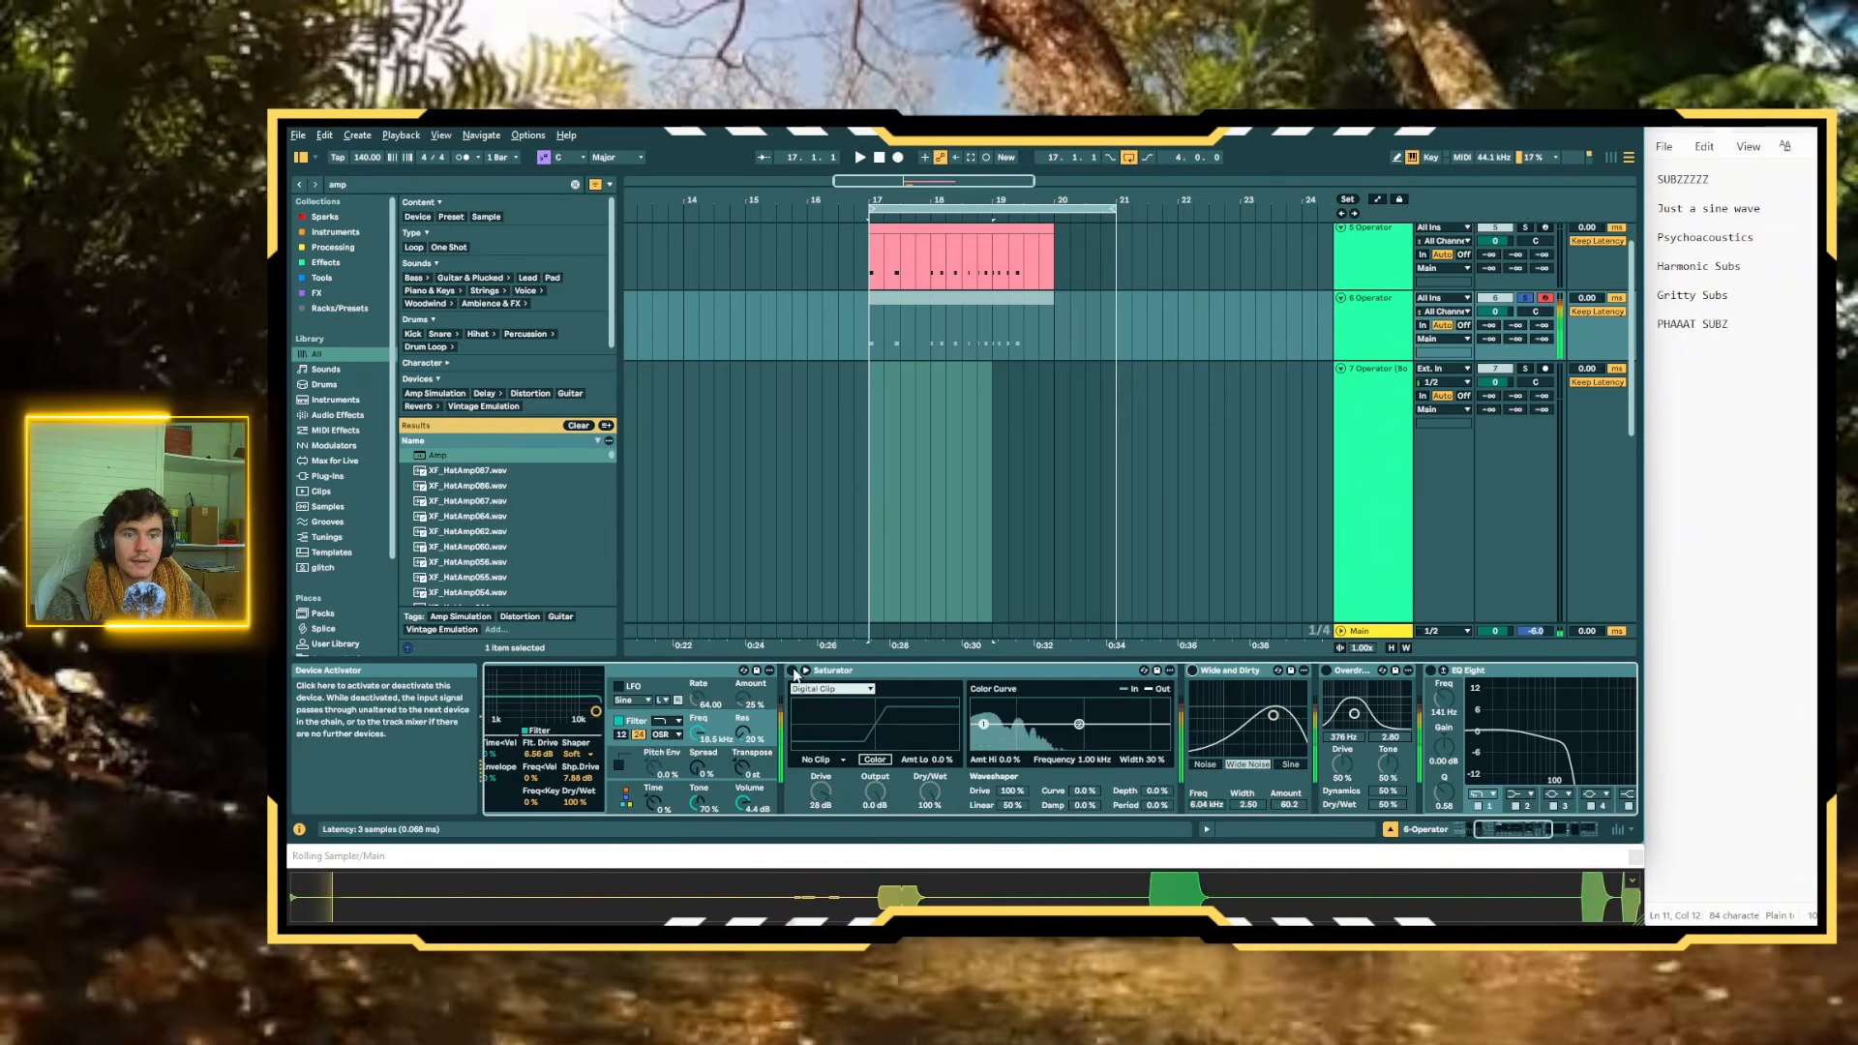
click(793, 672)
drag(821, 792, 821, 852)
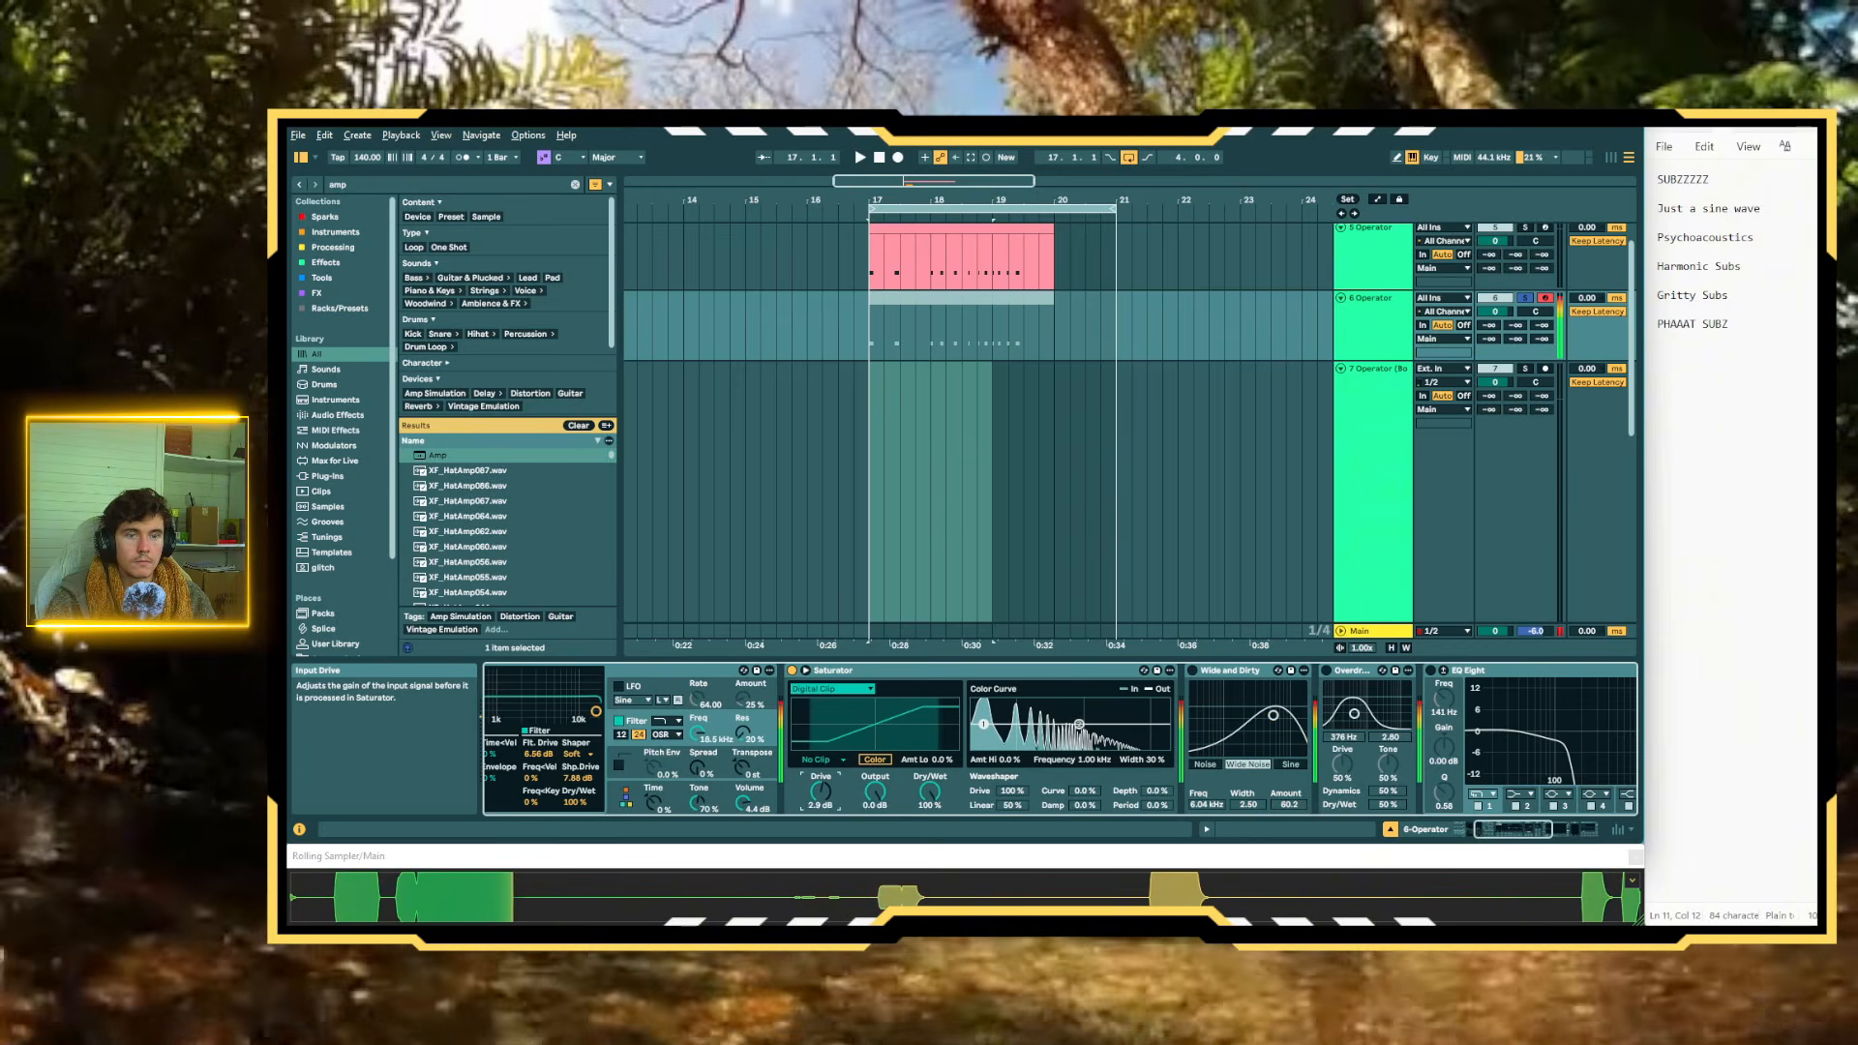
Activate the duplicate track's EQ Eight and change band 2 to a 12 dB high-cut filter
scroll(968, 740, down, 4)
click(1028, 671)
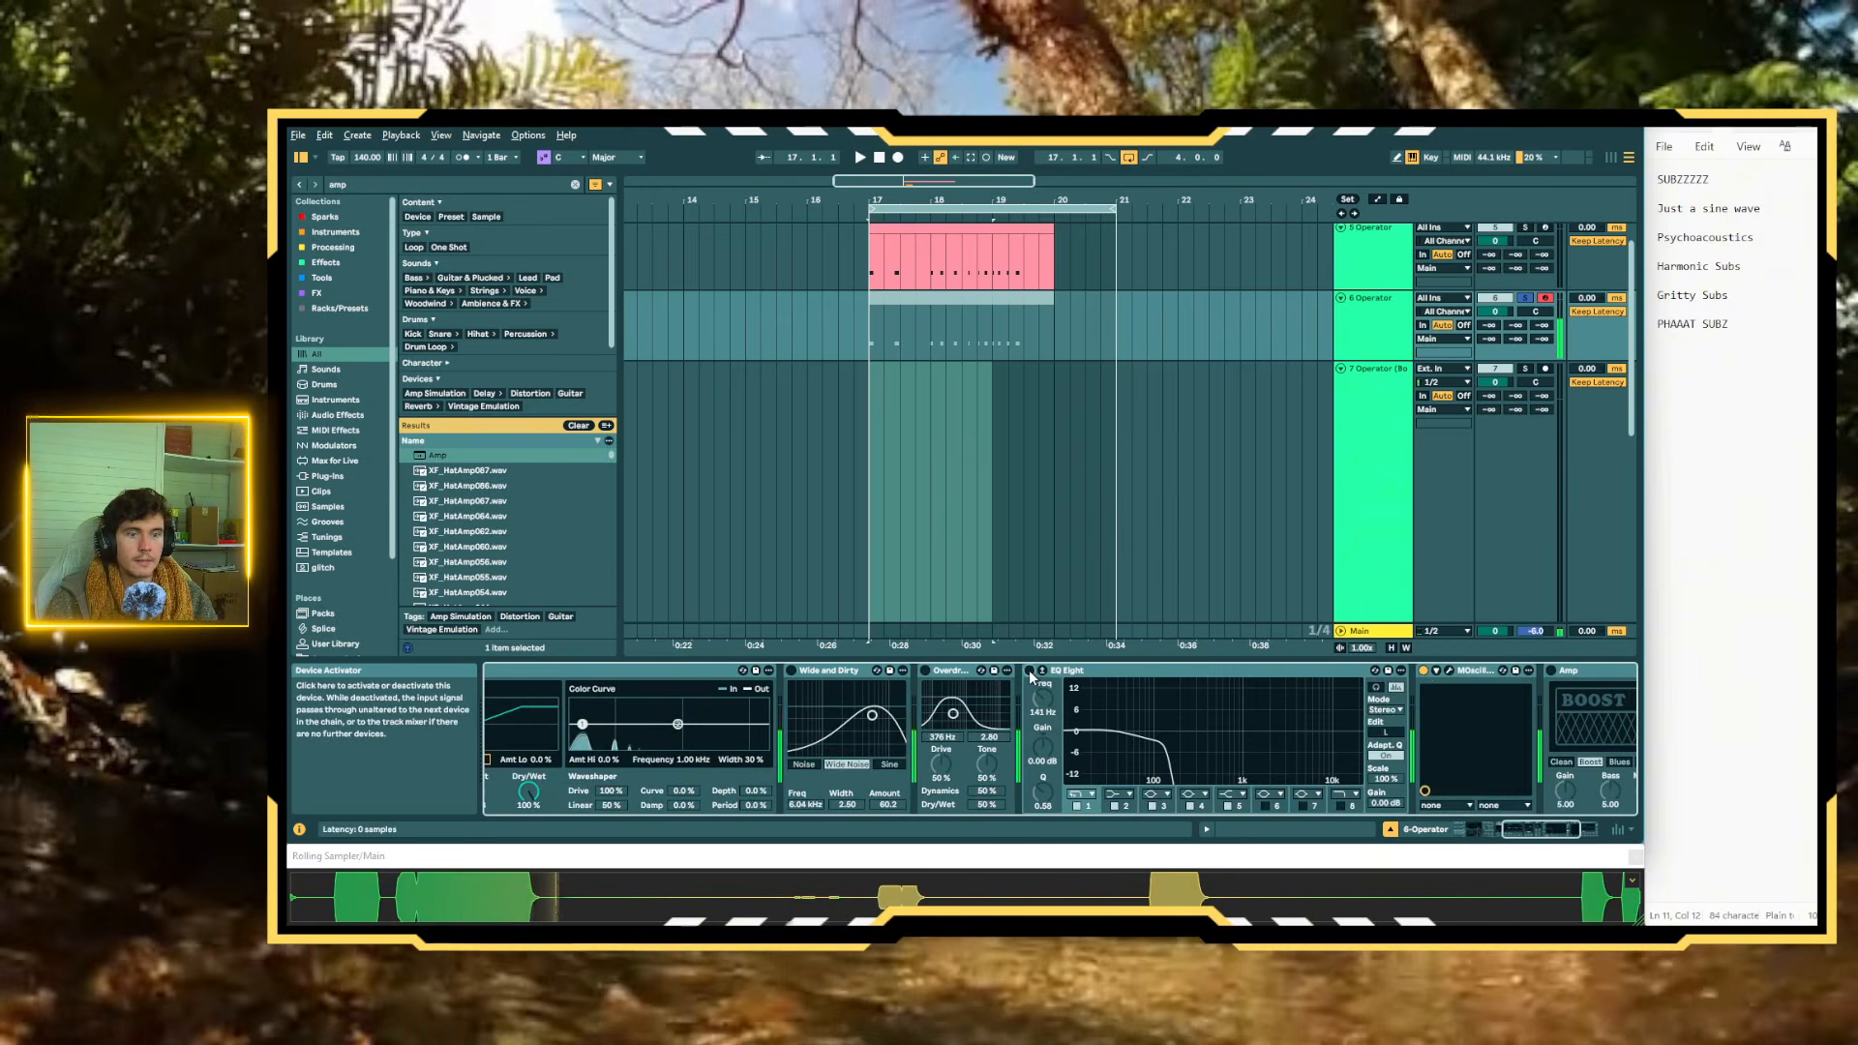
click(1119, 795)
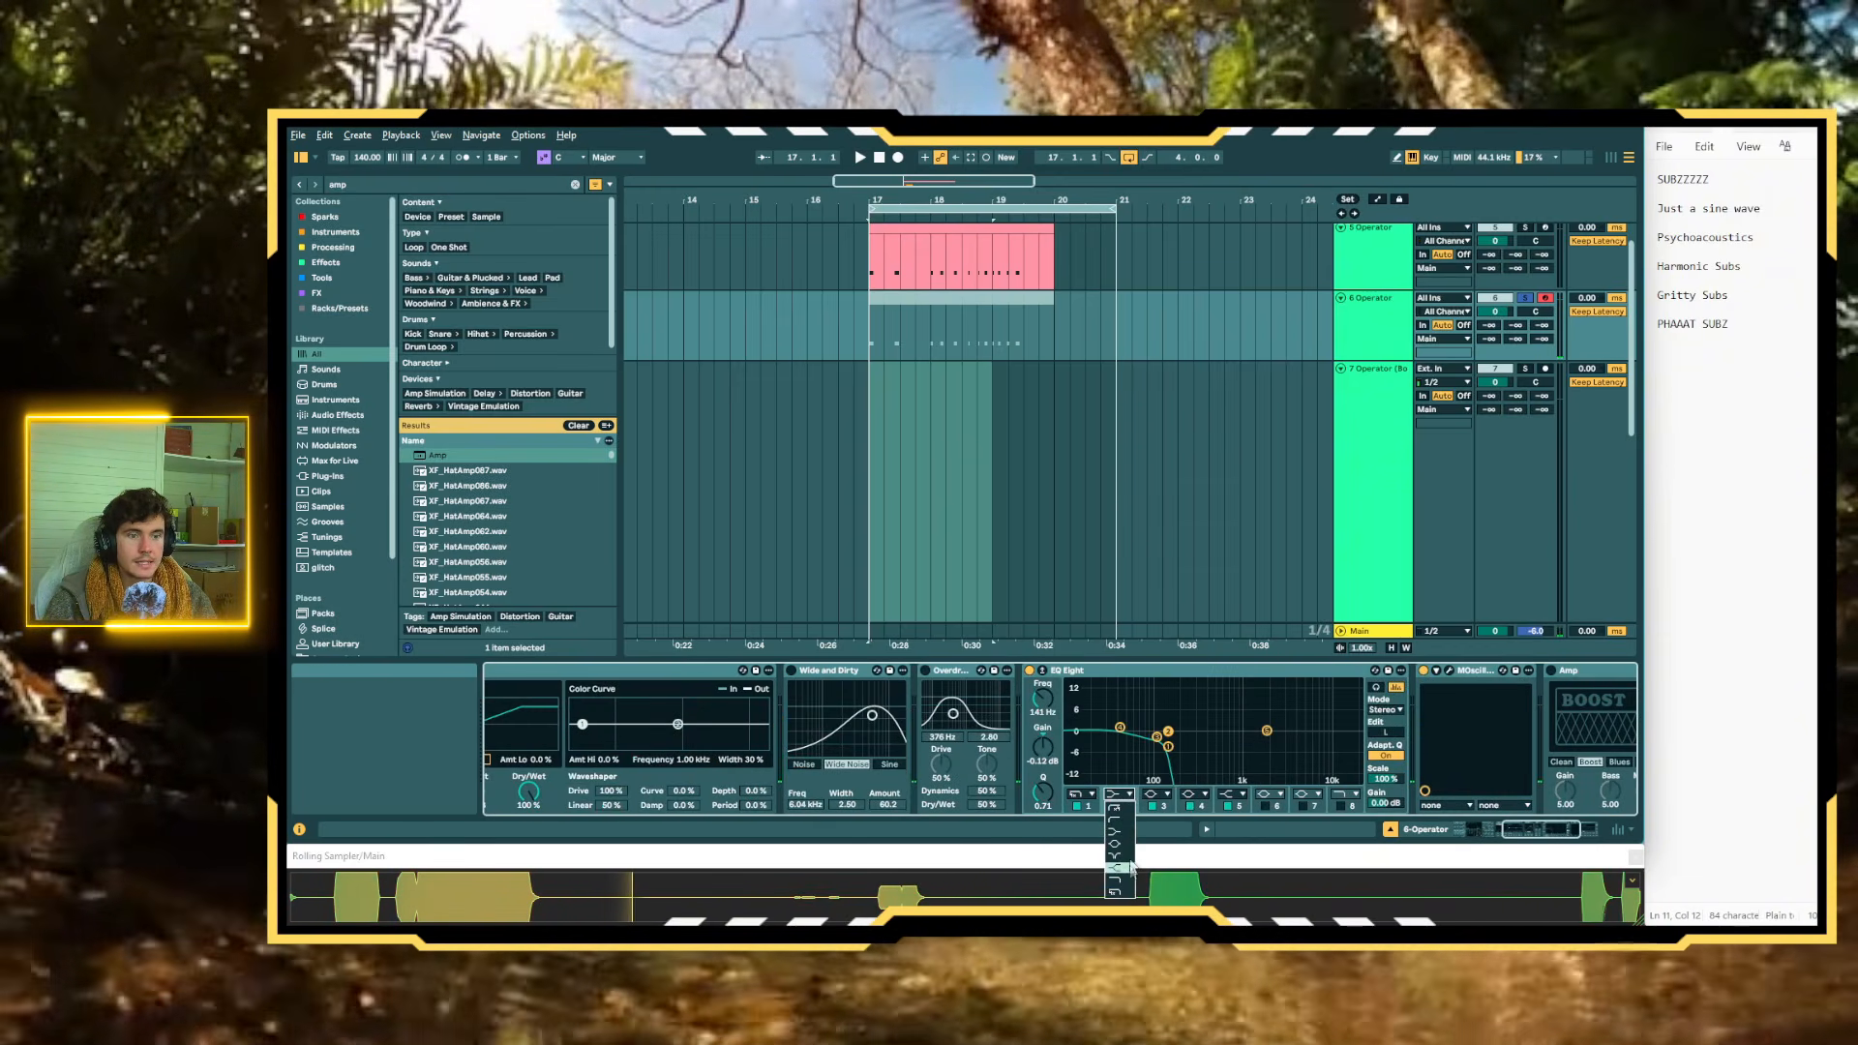
click(1123, 879)
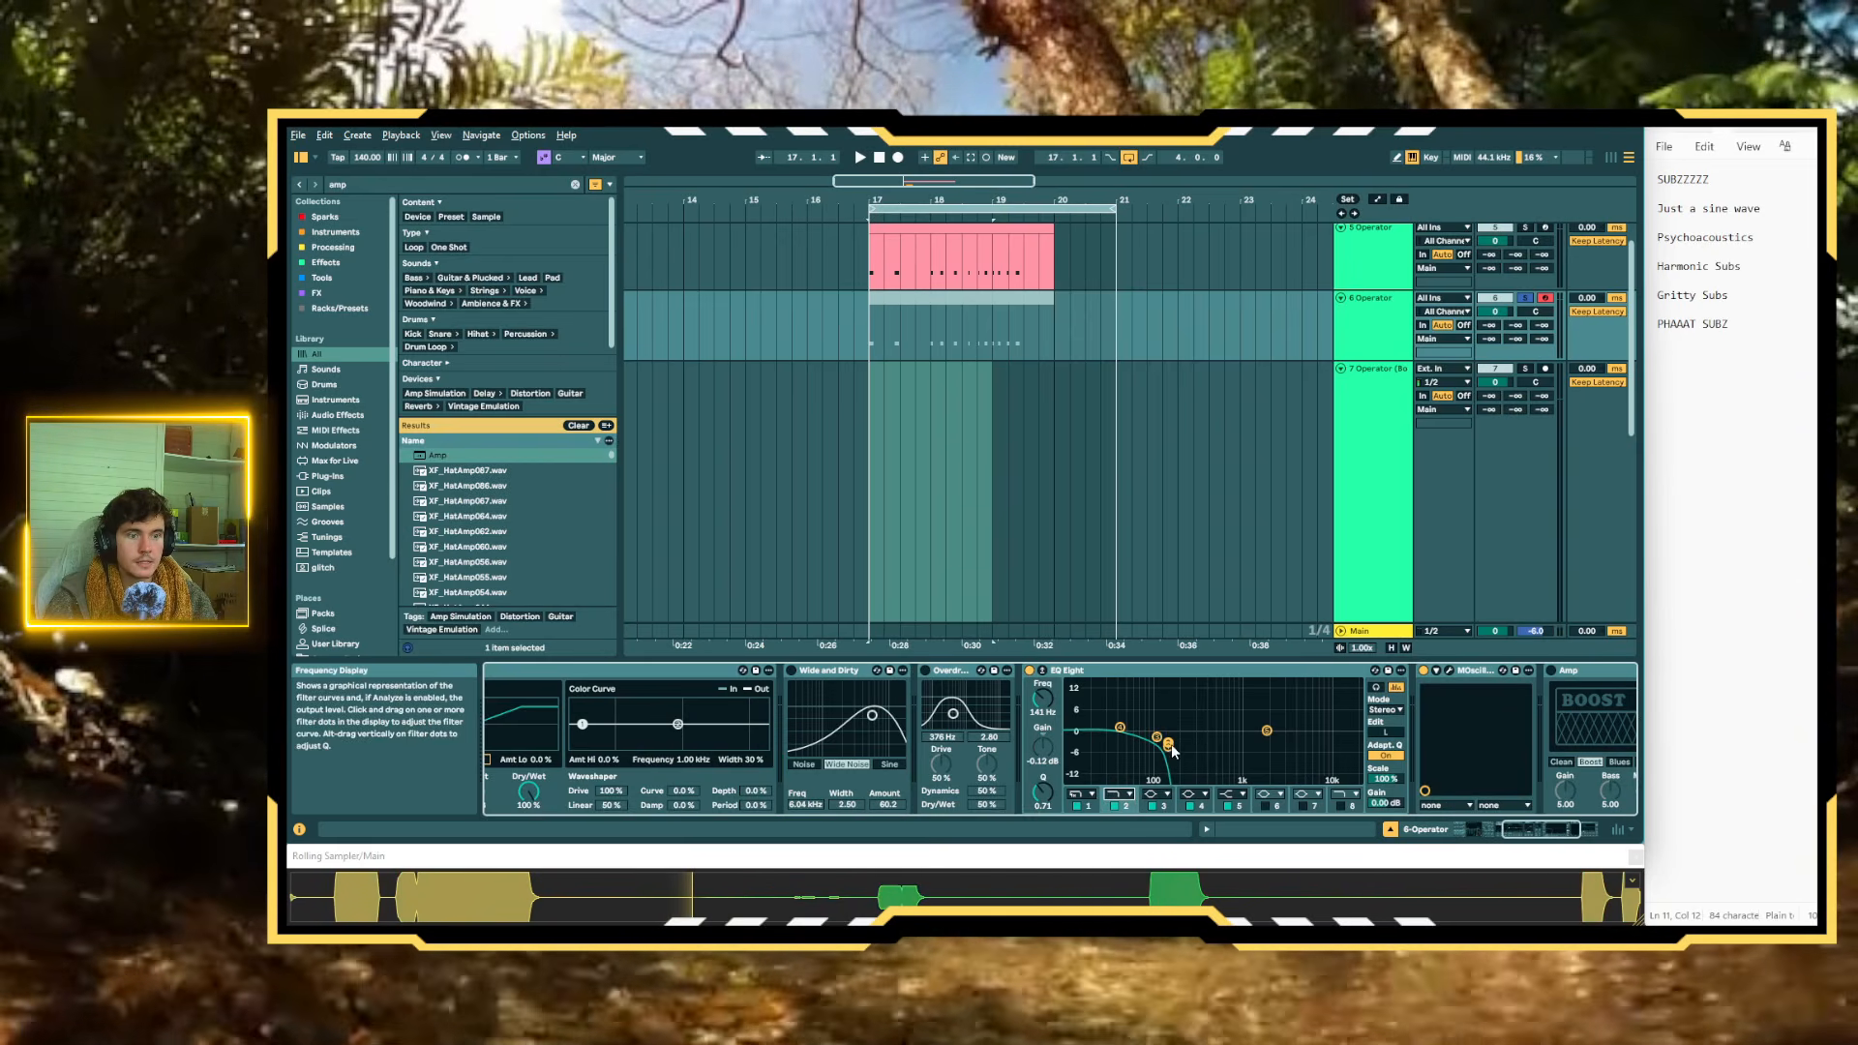
Disable EQ Eight's band 1 and sweep band 2's cutoff frequency to about 122 Hz
drag(1168, 744, 1229, 742)
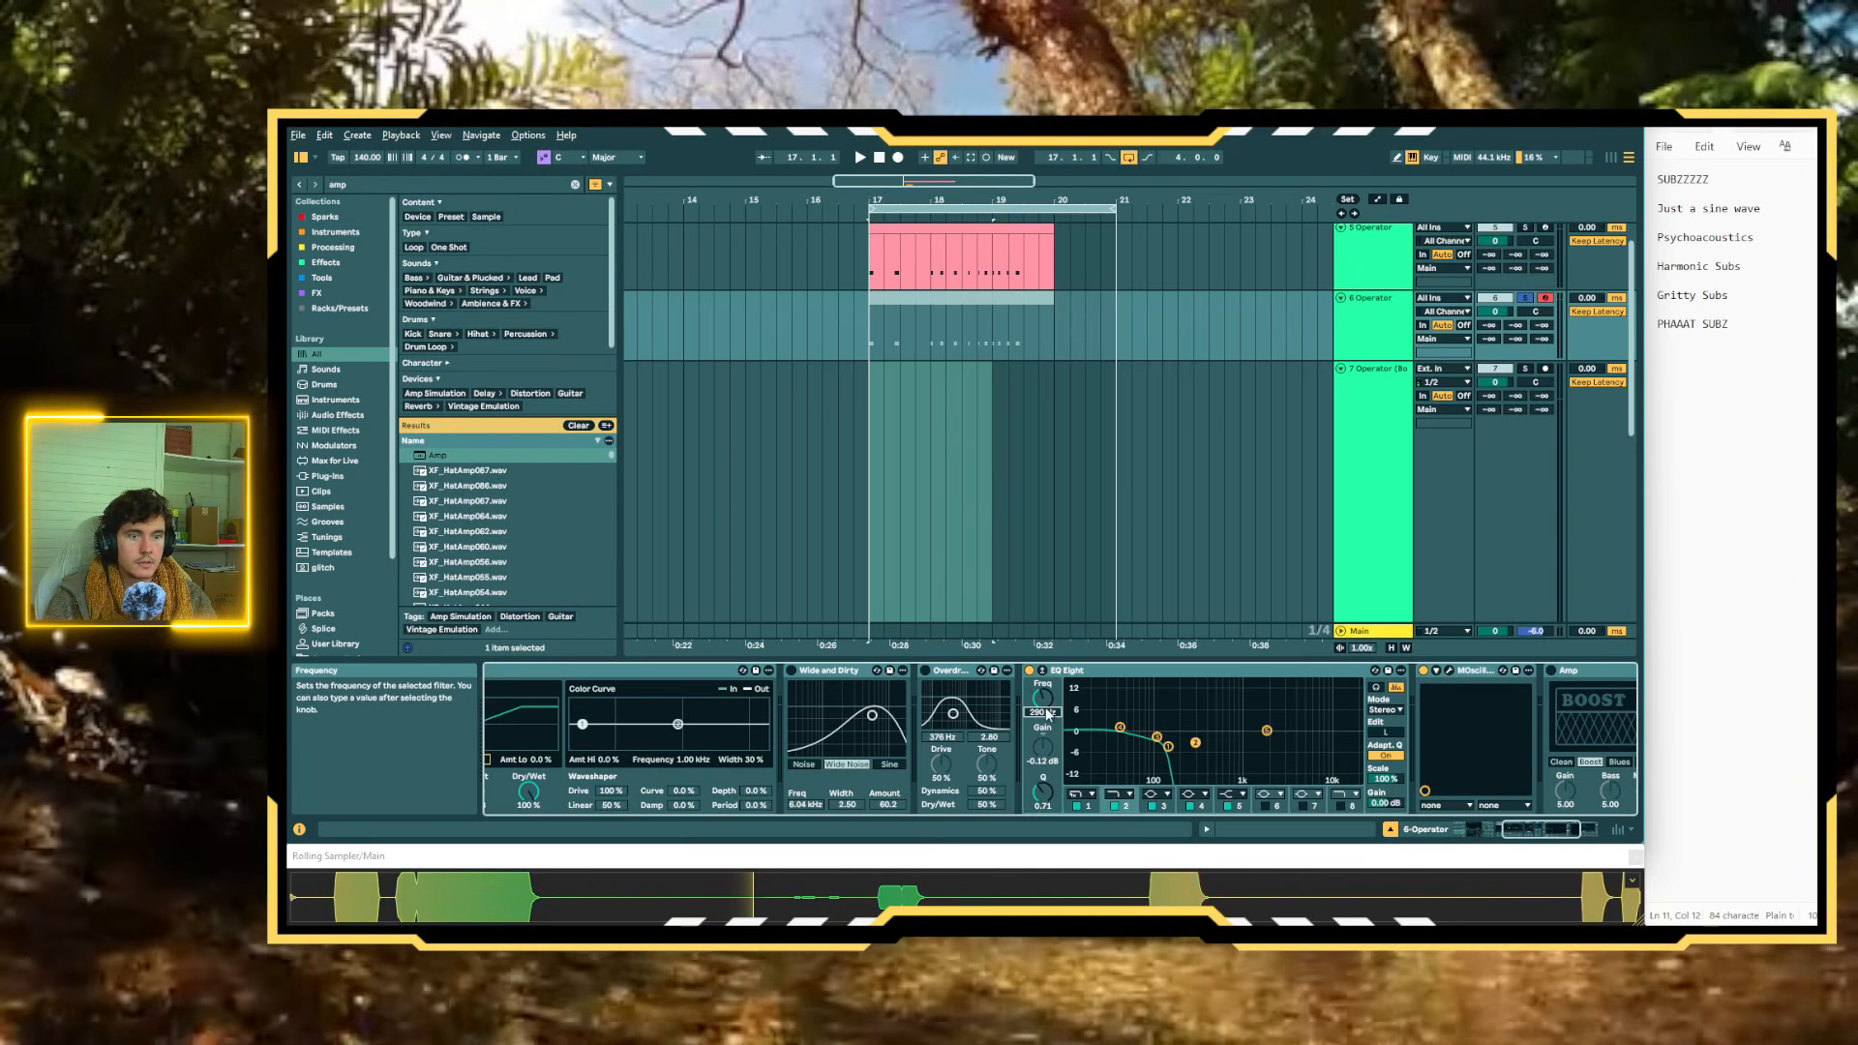
click(1077, 805)
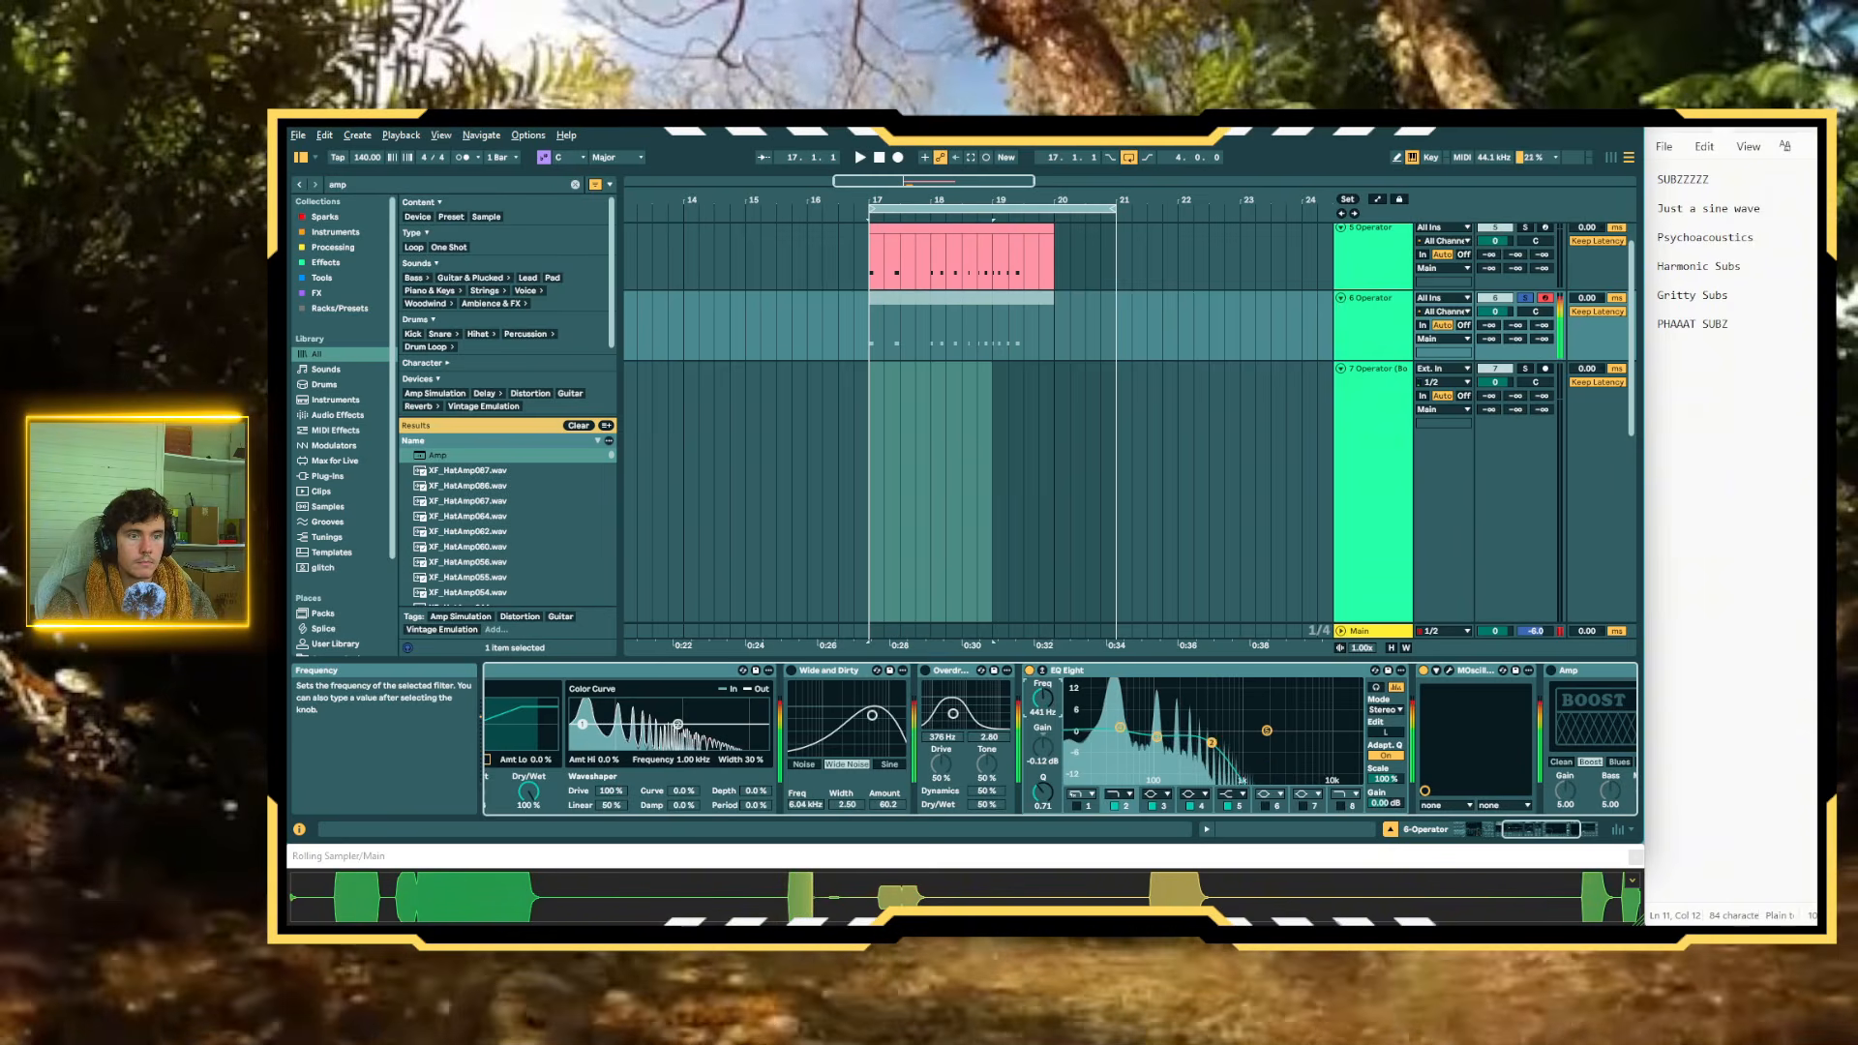
mouse_move(1043, 698)
mouse_down()
mouse_move(1042, 679)
mouse_move(1042, 709)
mouse_up()
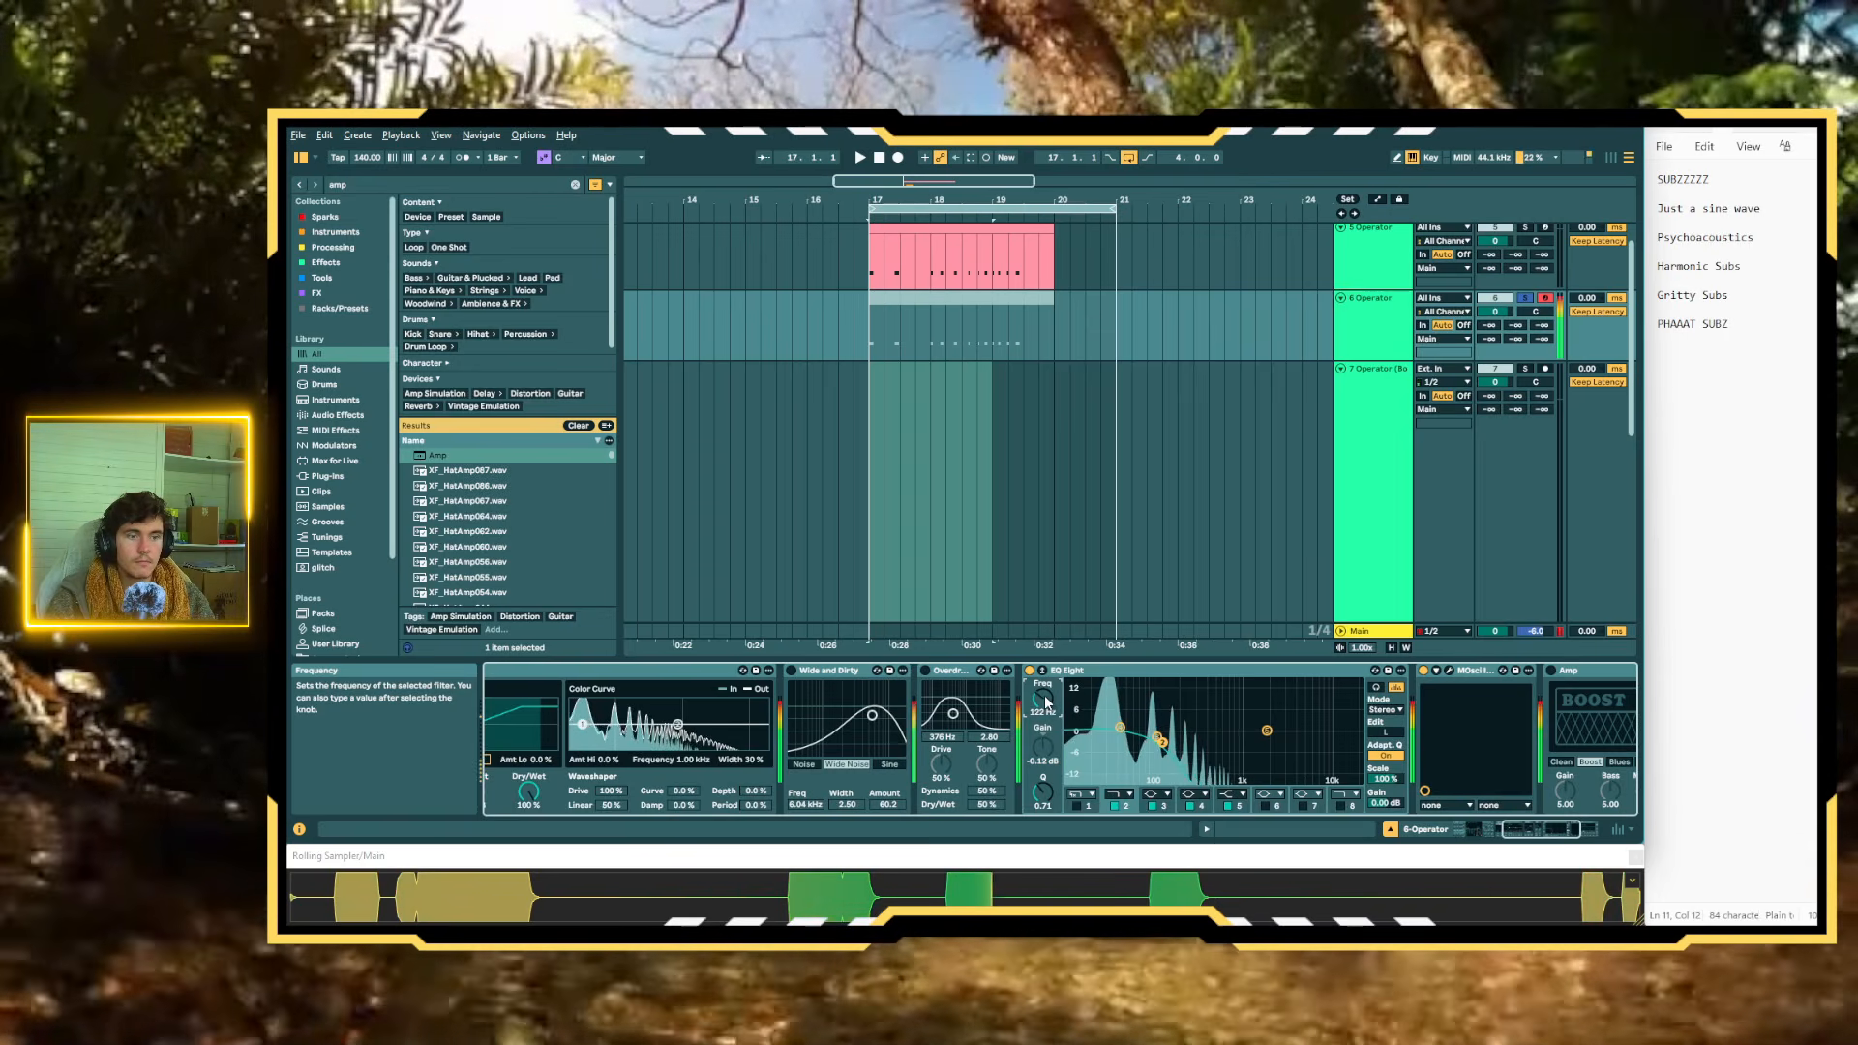
Enable Operator's pitch envelope at 100% with a +24 st peak and 225 ms decay, and raise oscillator C's level to -27 dB
scroll(1048, 763, left, 7)
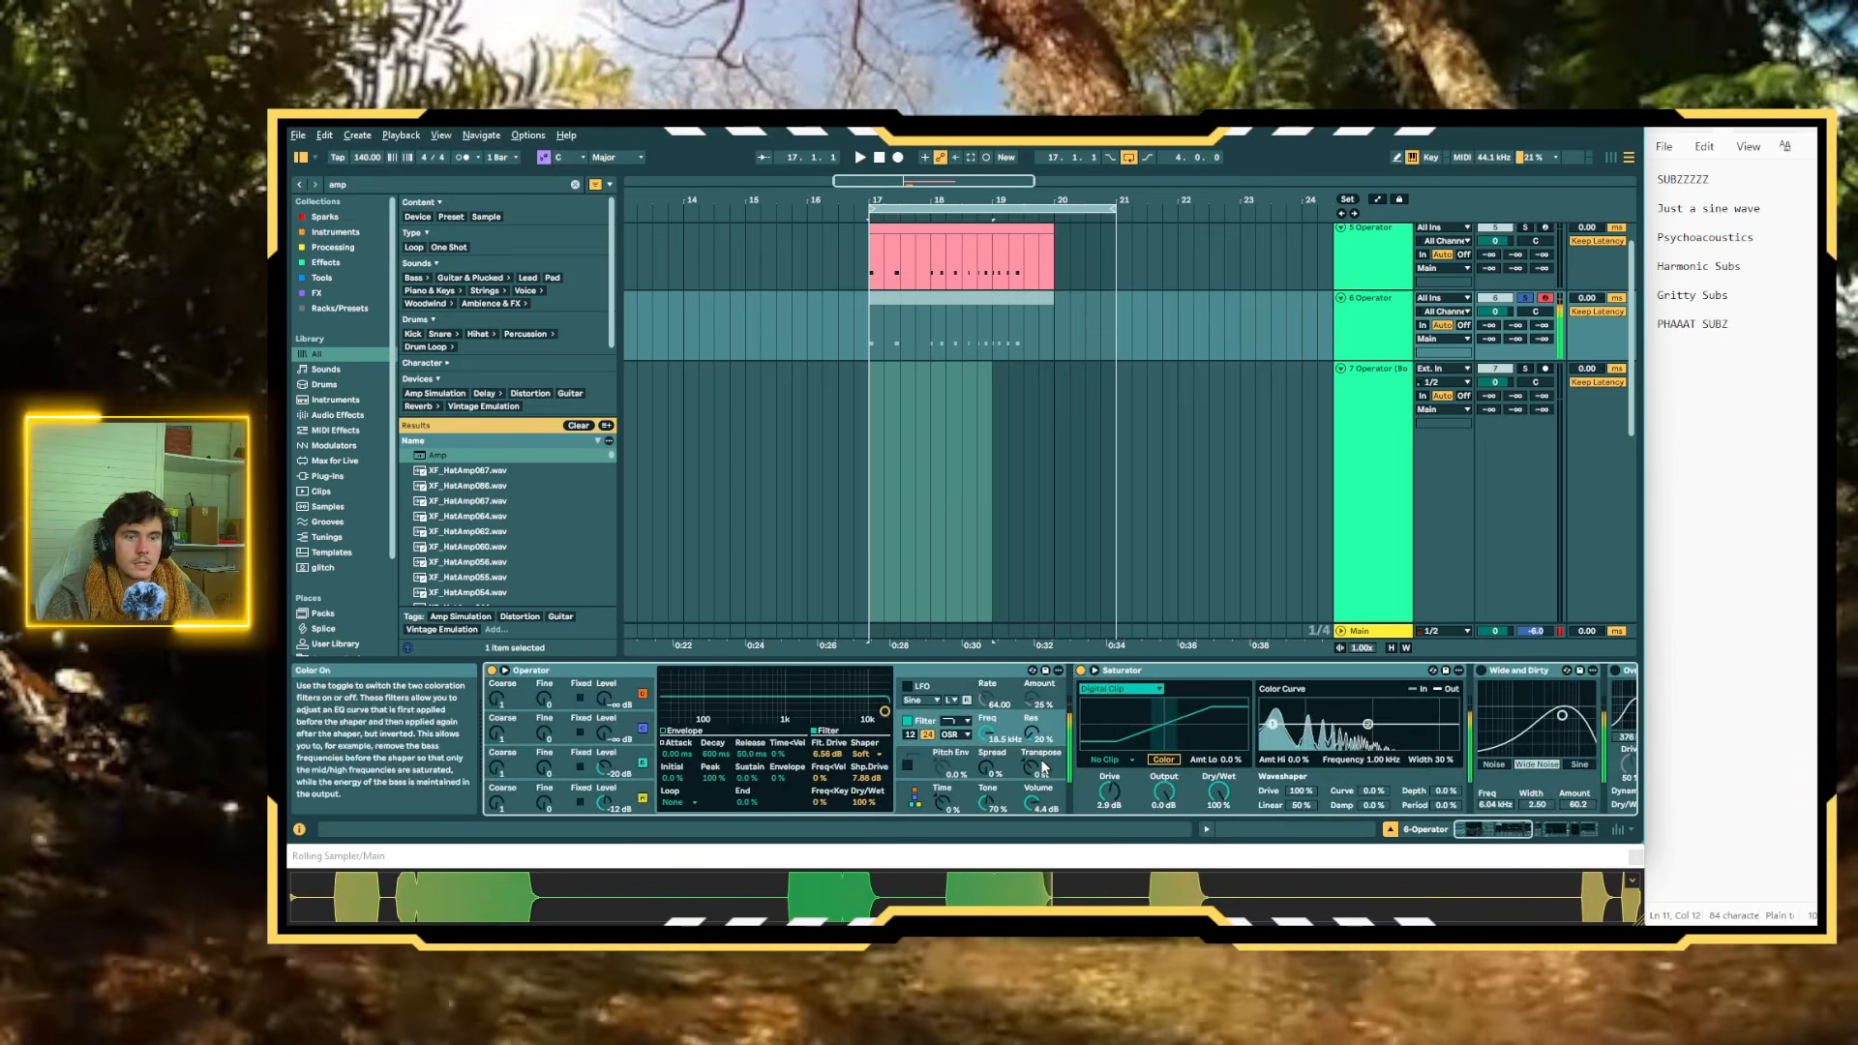
click(944, 770)
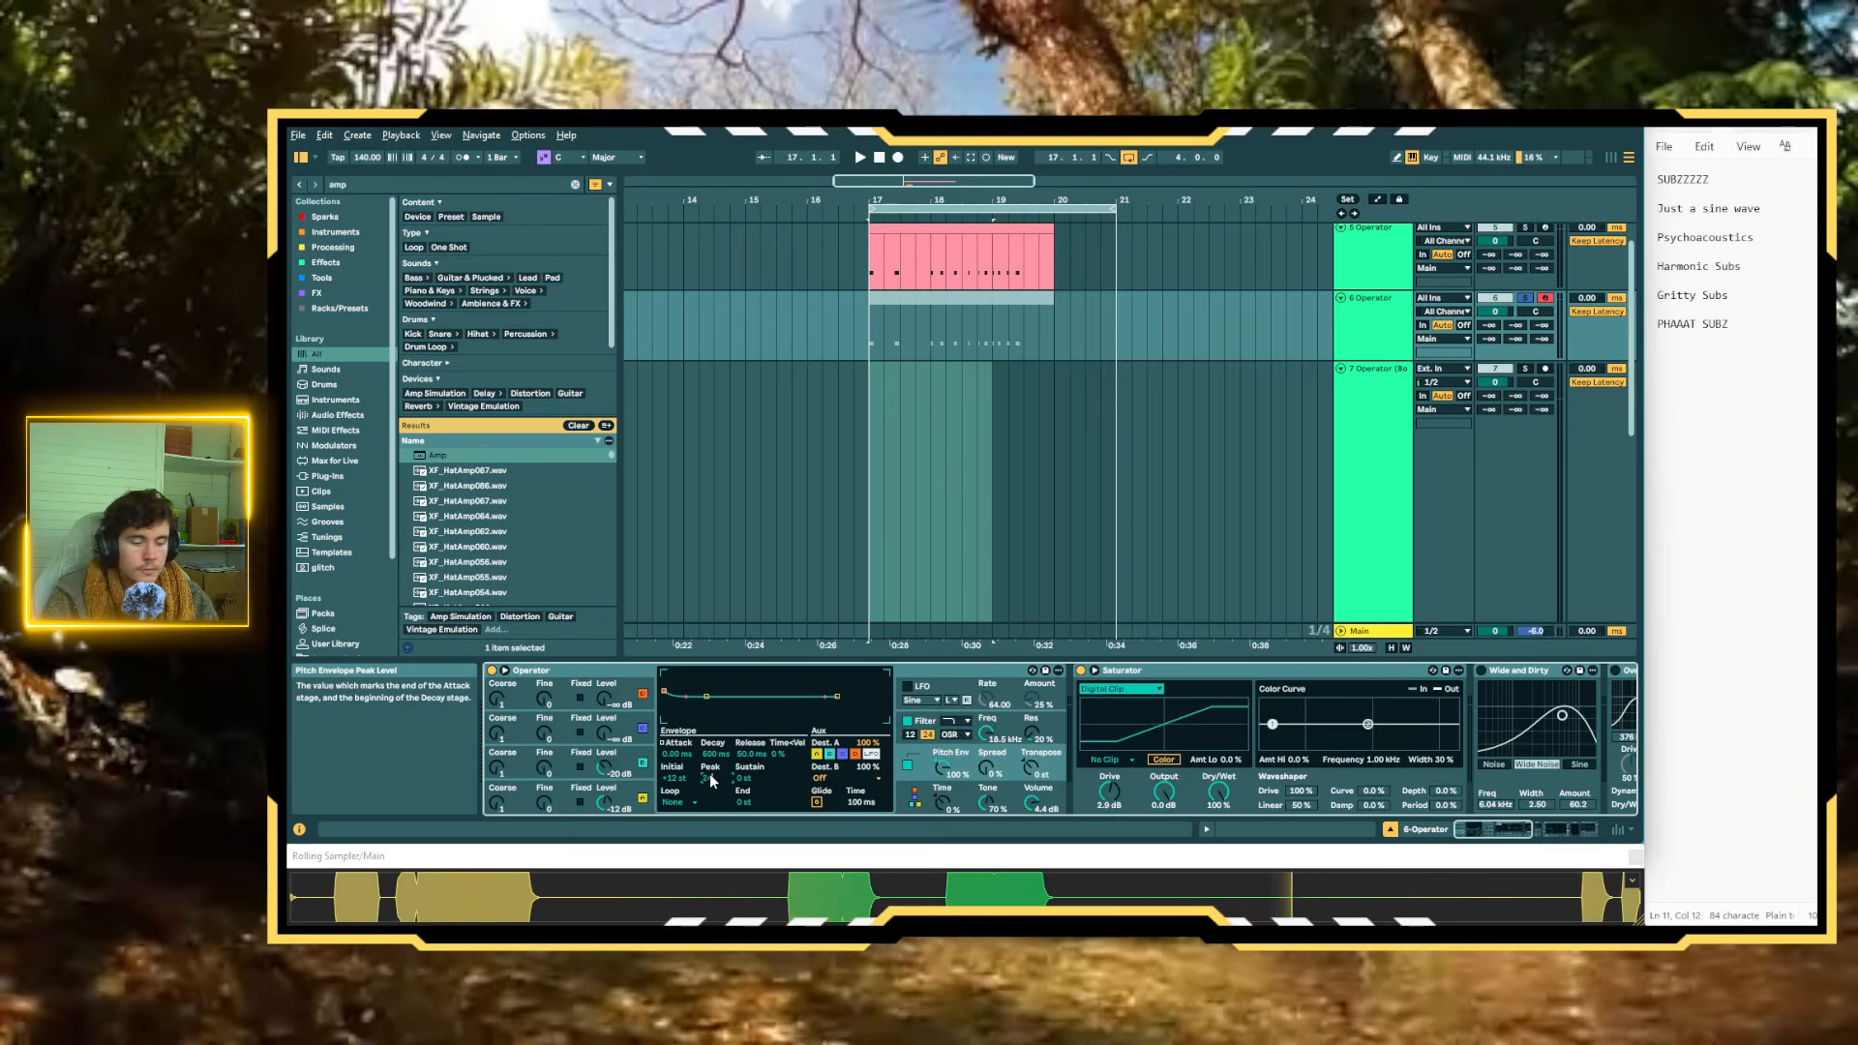
key(a)
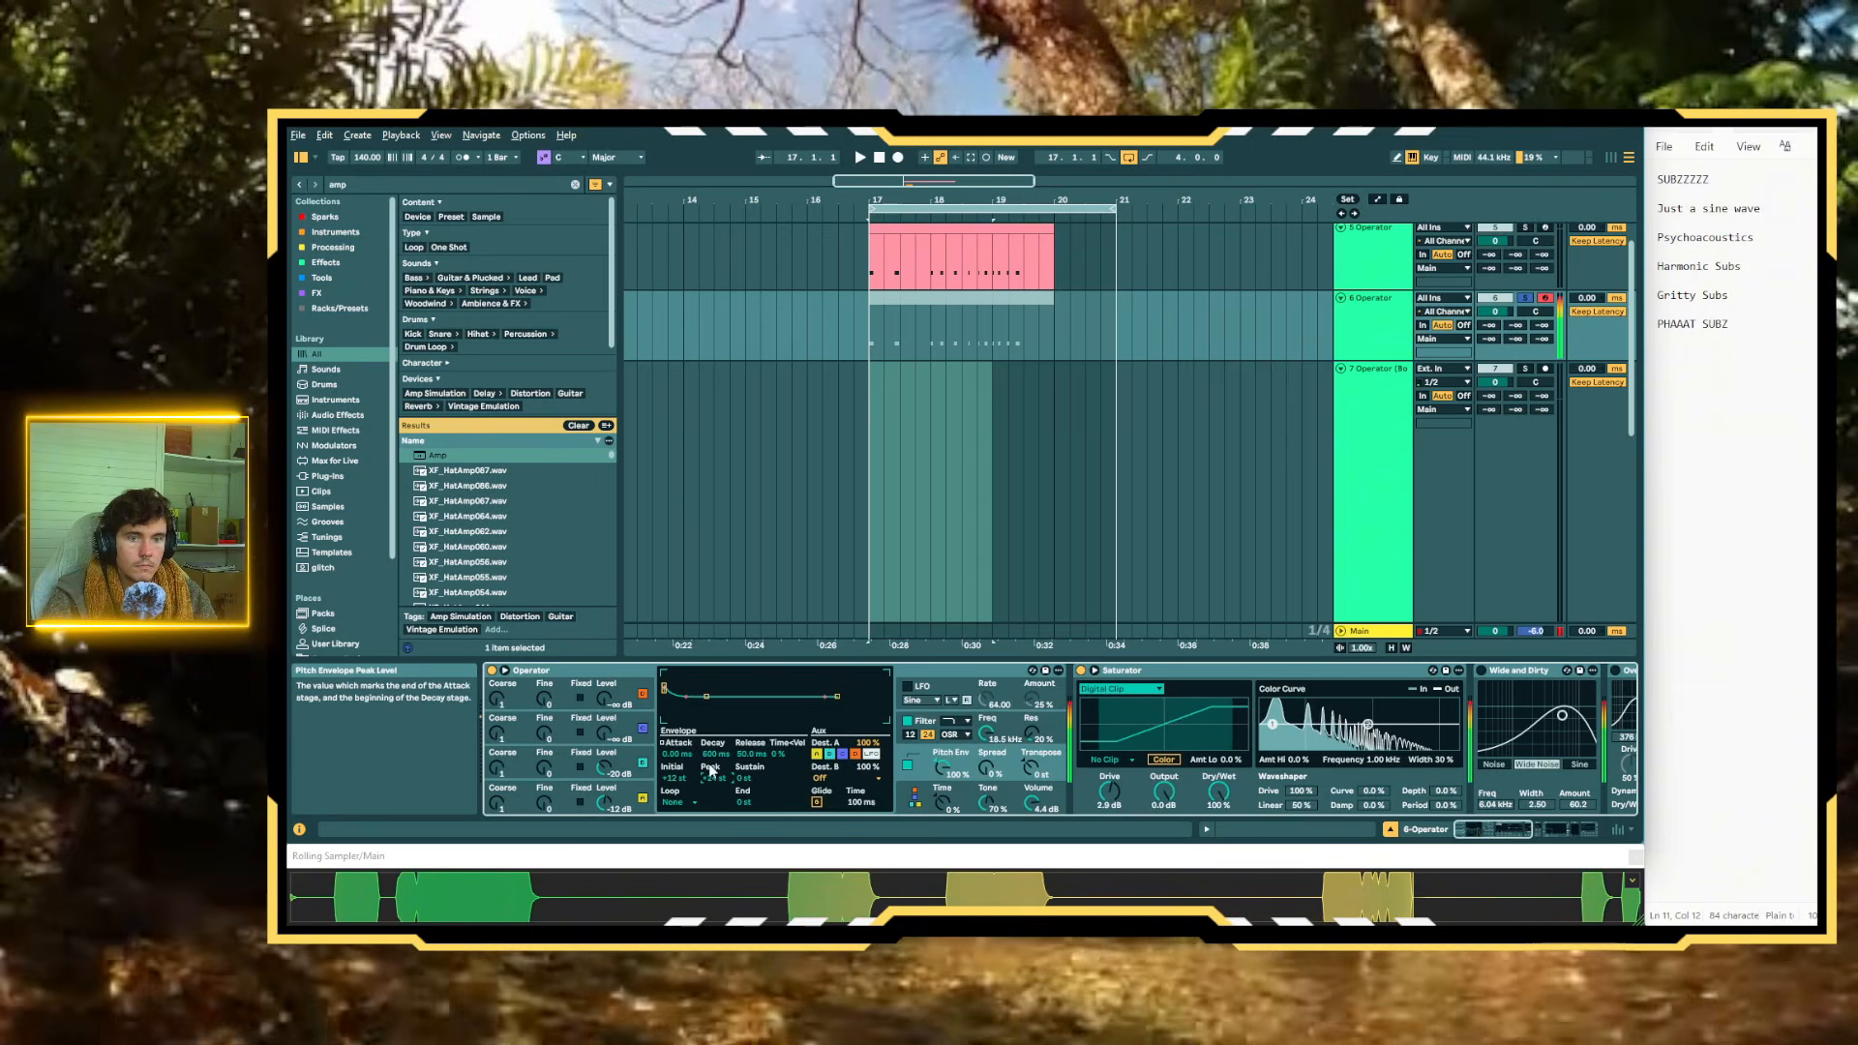
drag(708, 754, 708, 772)
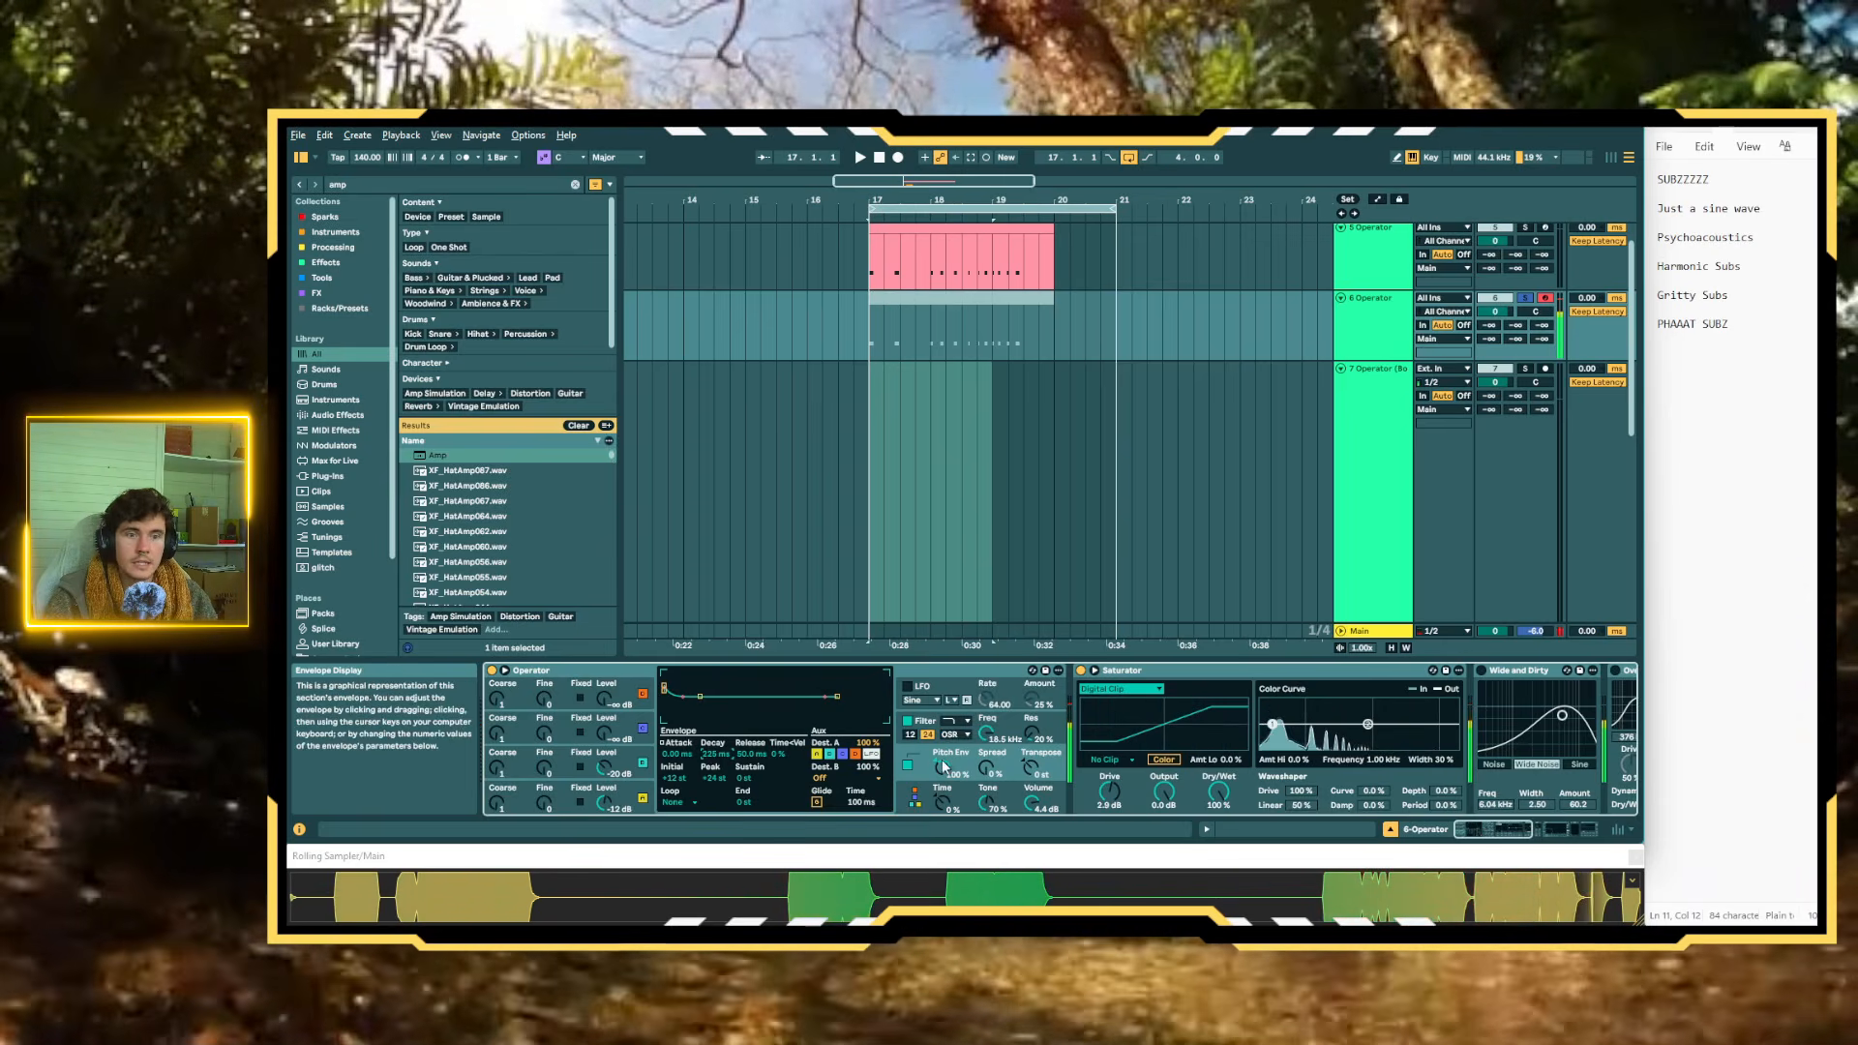
drag(938, 767, 939, 864)
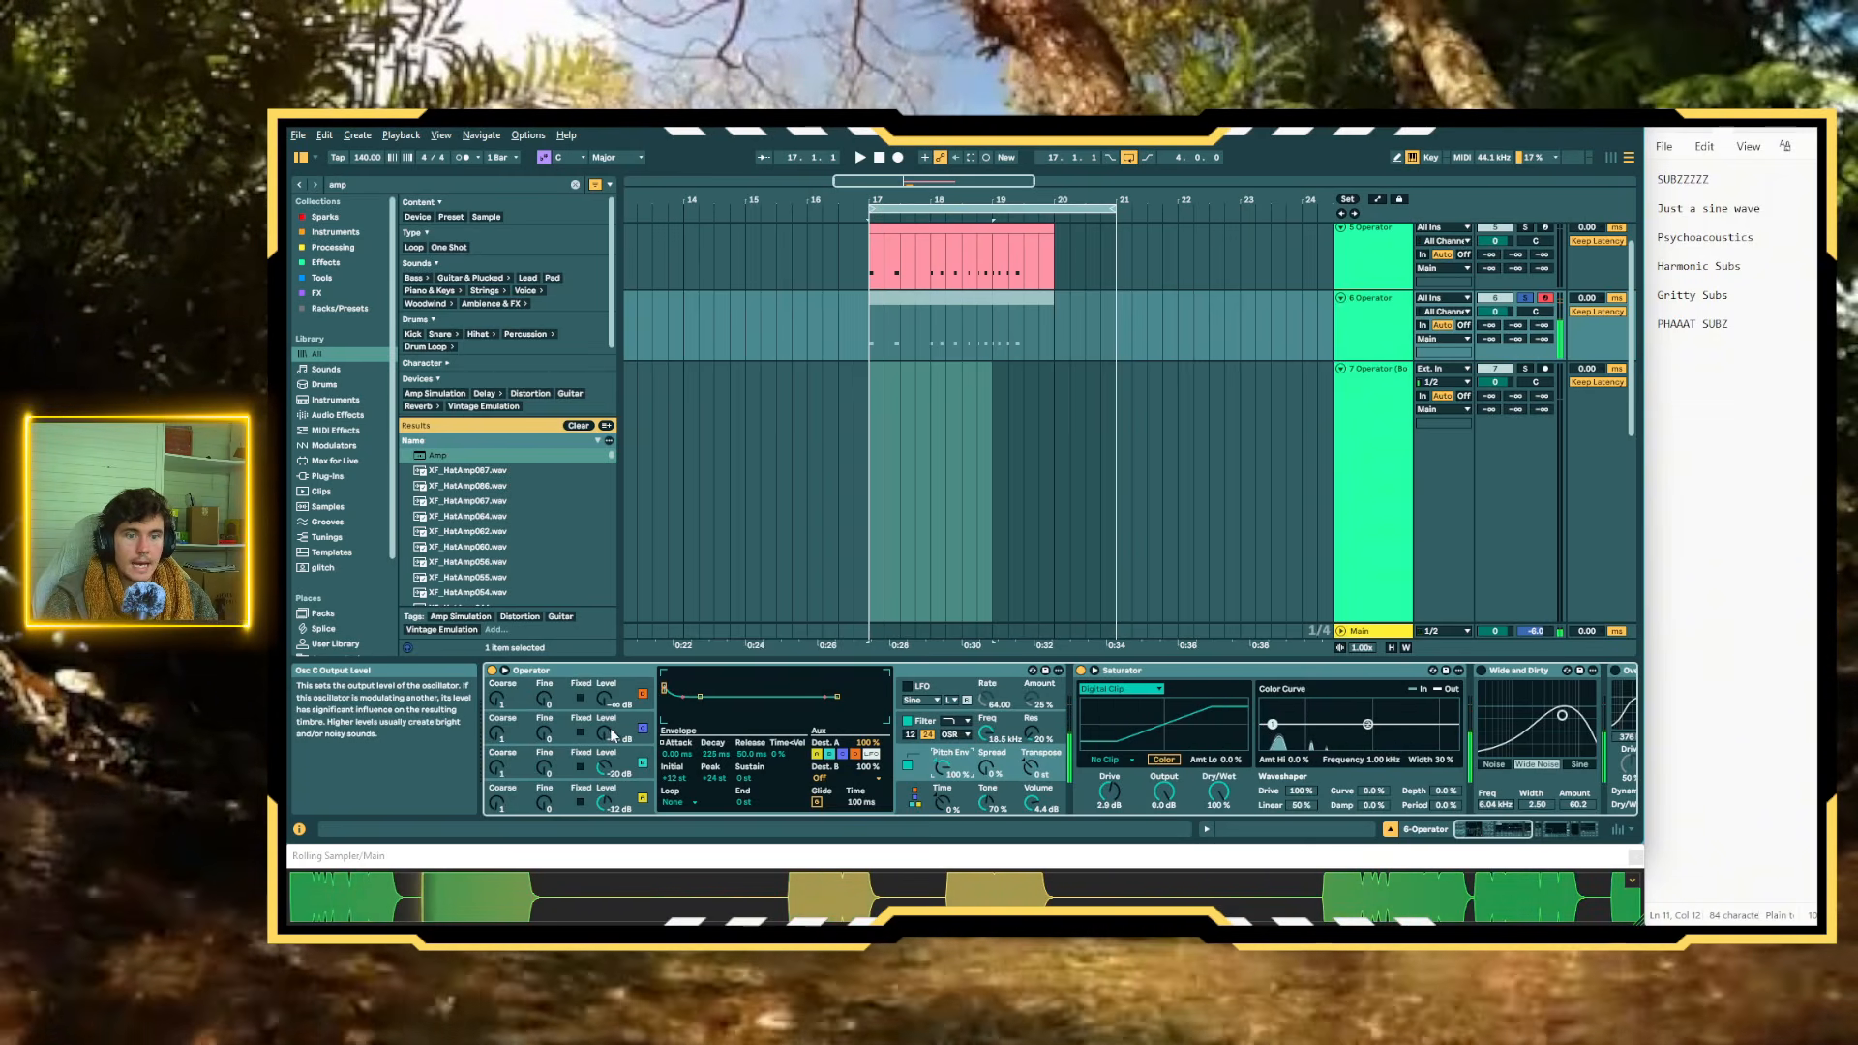
drag(612, 736, 611, 697)
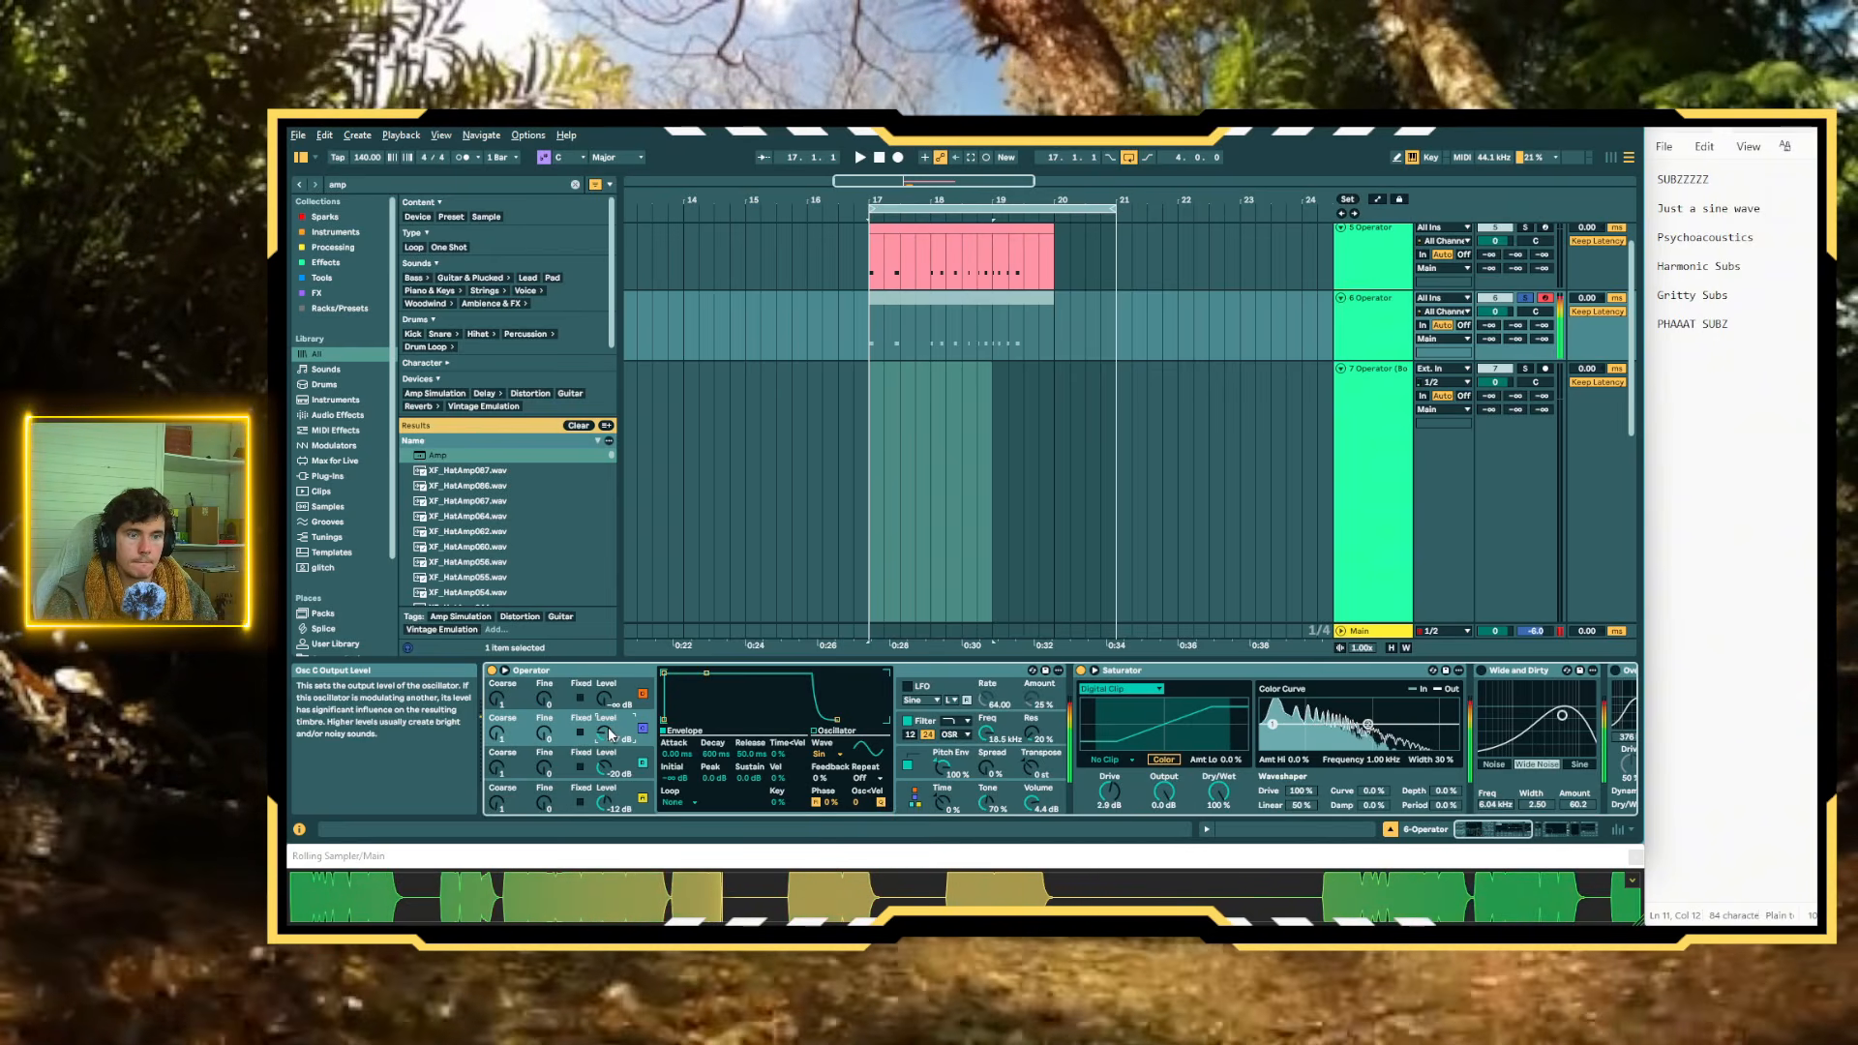
Group Operator into an Instrument Rack and show the rack's macro controls
click(578, 667)
key(ctrl+g)
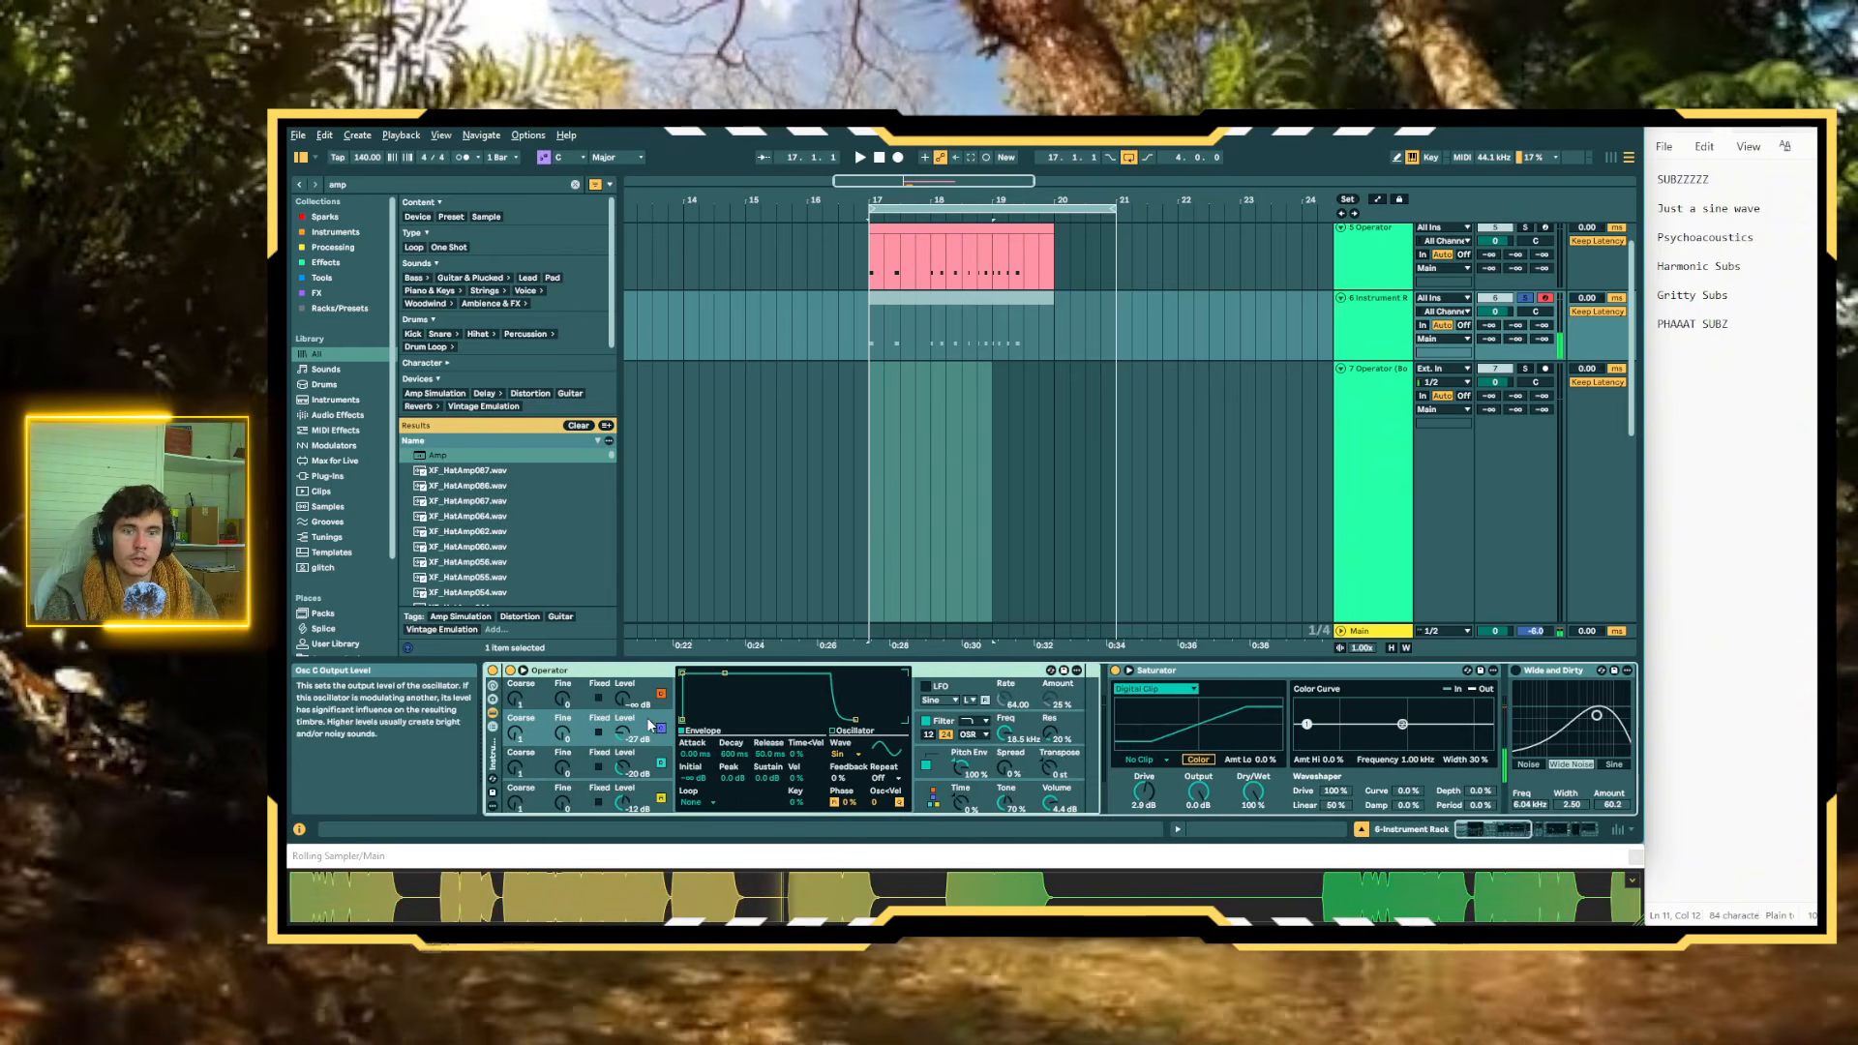
click(493, 685)
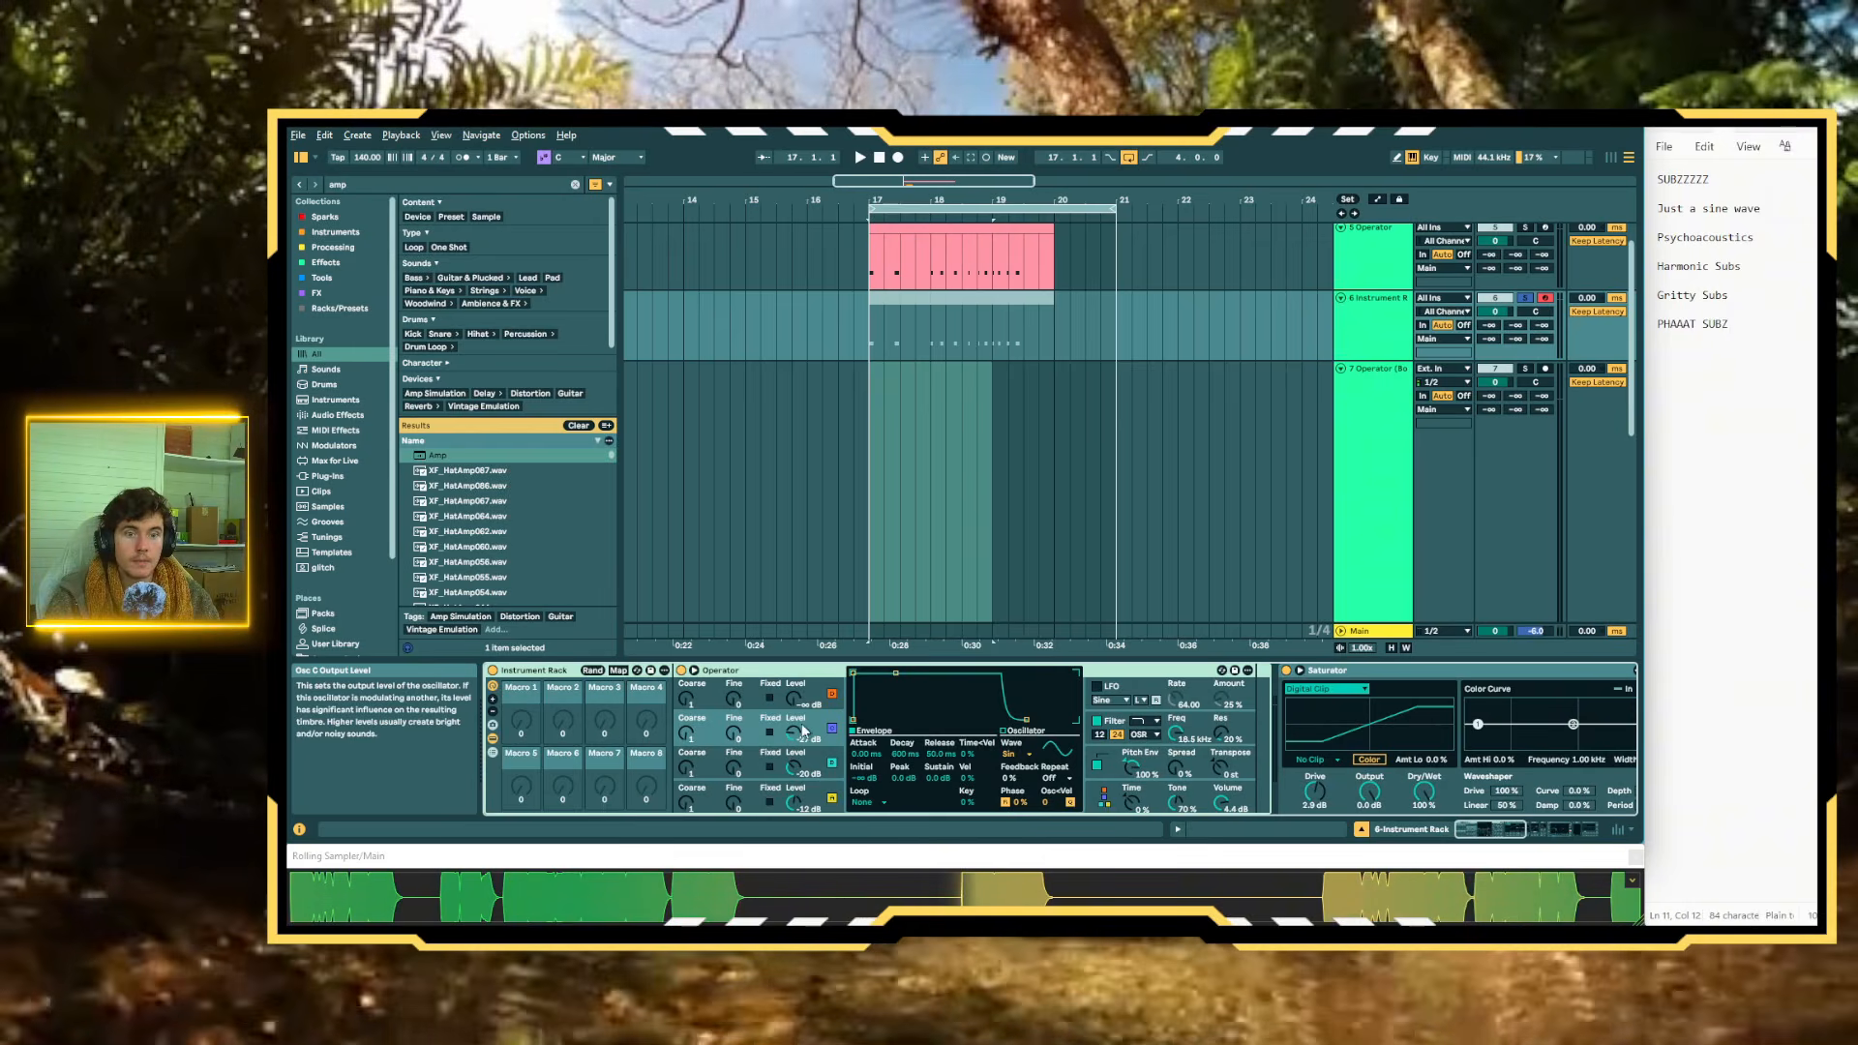
Map the envelope attack times of oscillators A and B to Macro 1
click(832, 768)
click(832, 798)
right_click(864, 754)
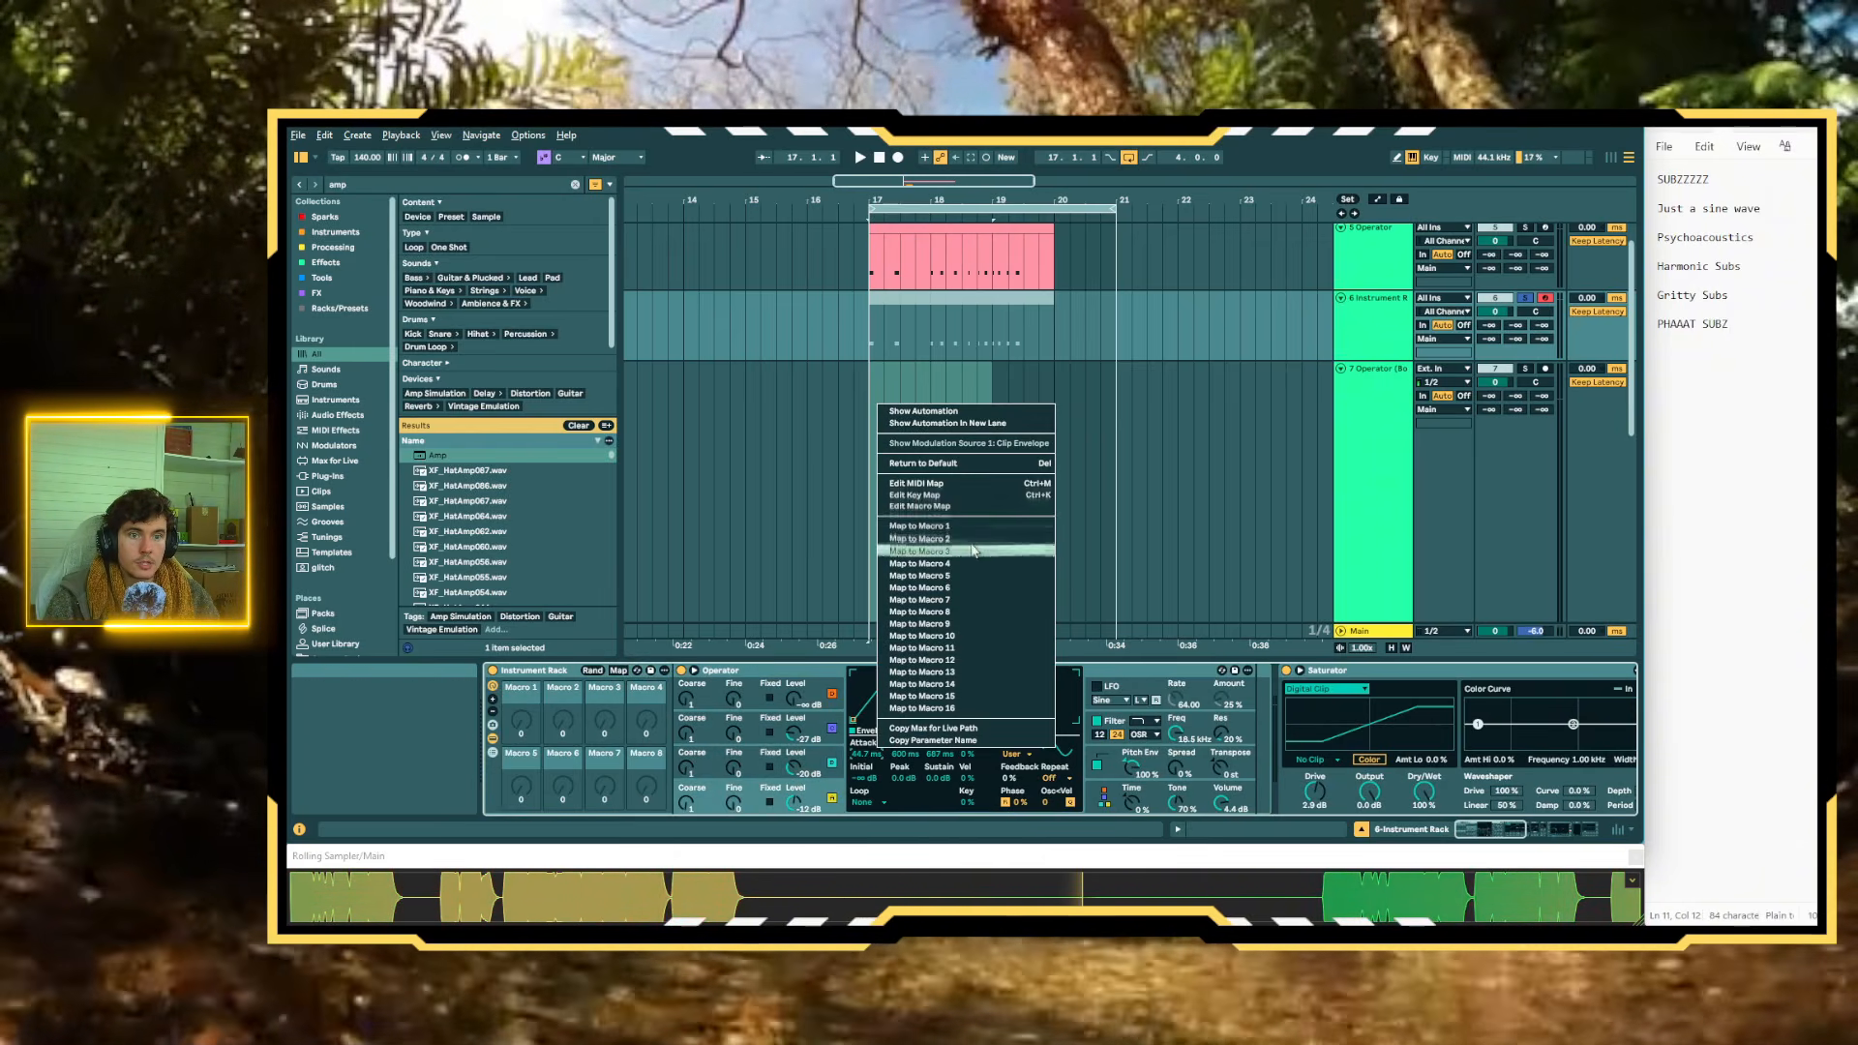
click(904, 495)
click(832, 767)
right_click(864, 754)
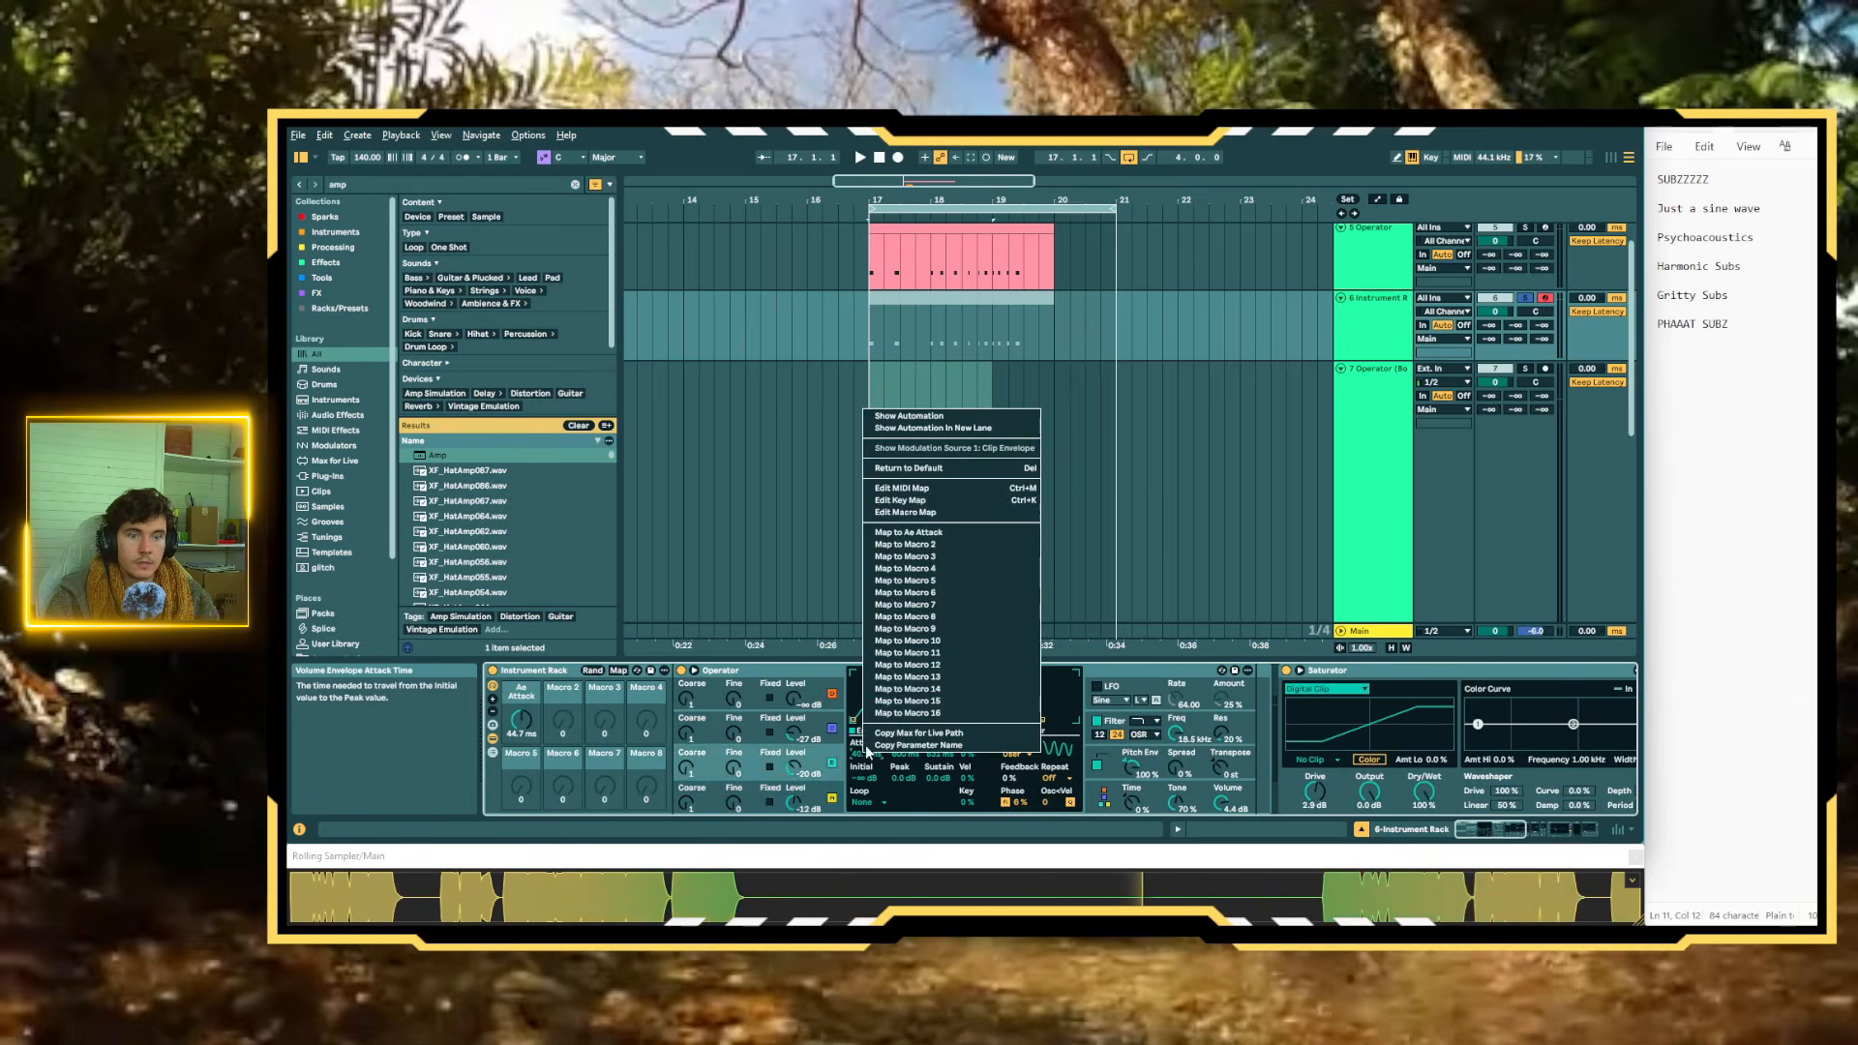
click(949, 532)
Map the envelope release times of oscillators B and A to Macro 2
right_click(936, 752)
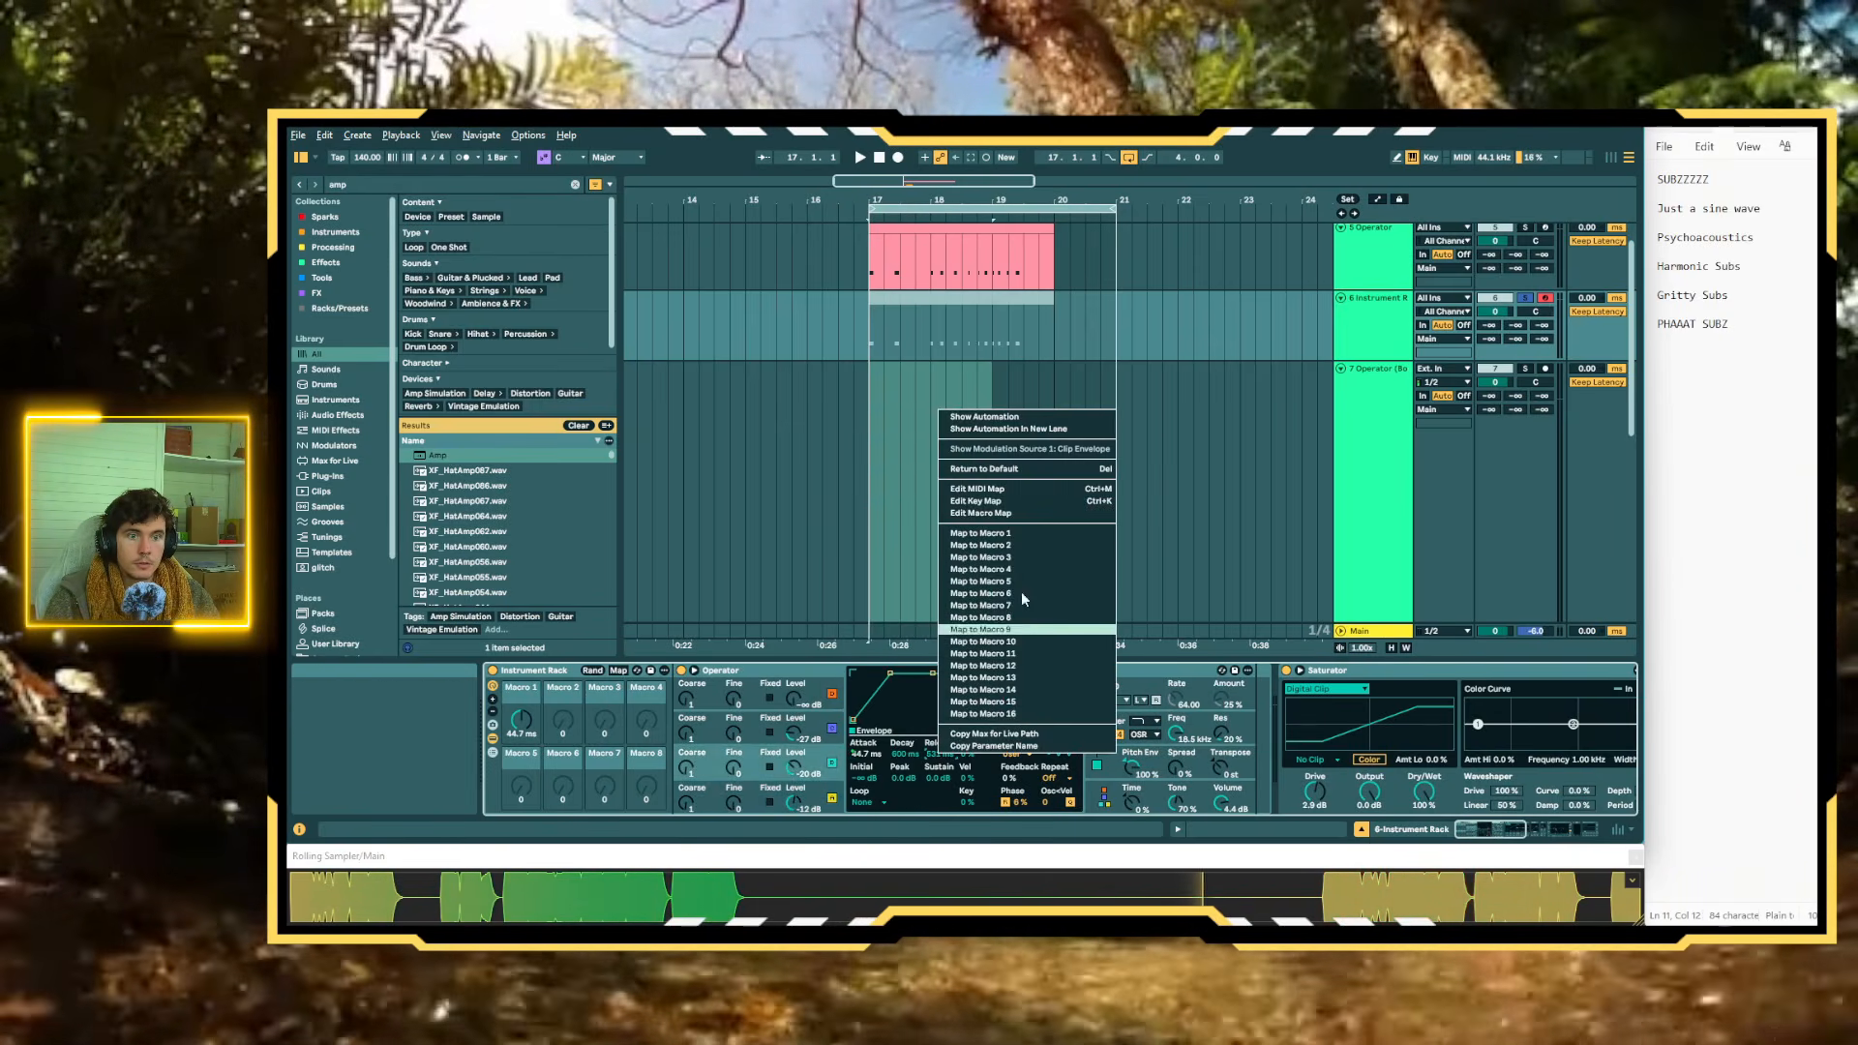
click(1016, 544)
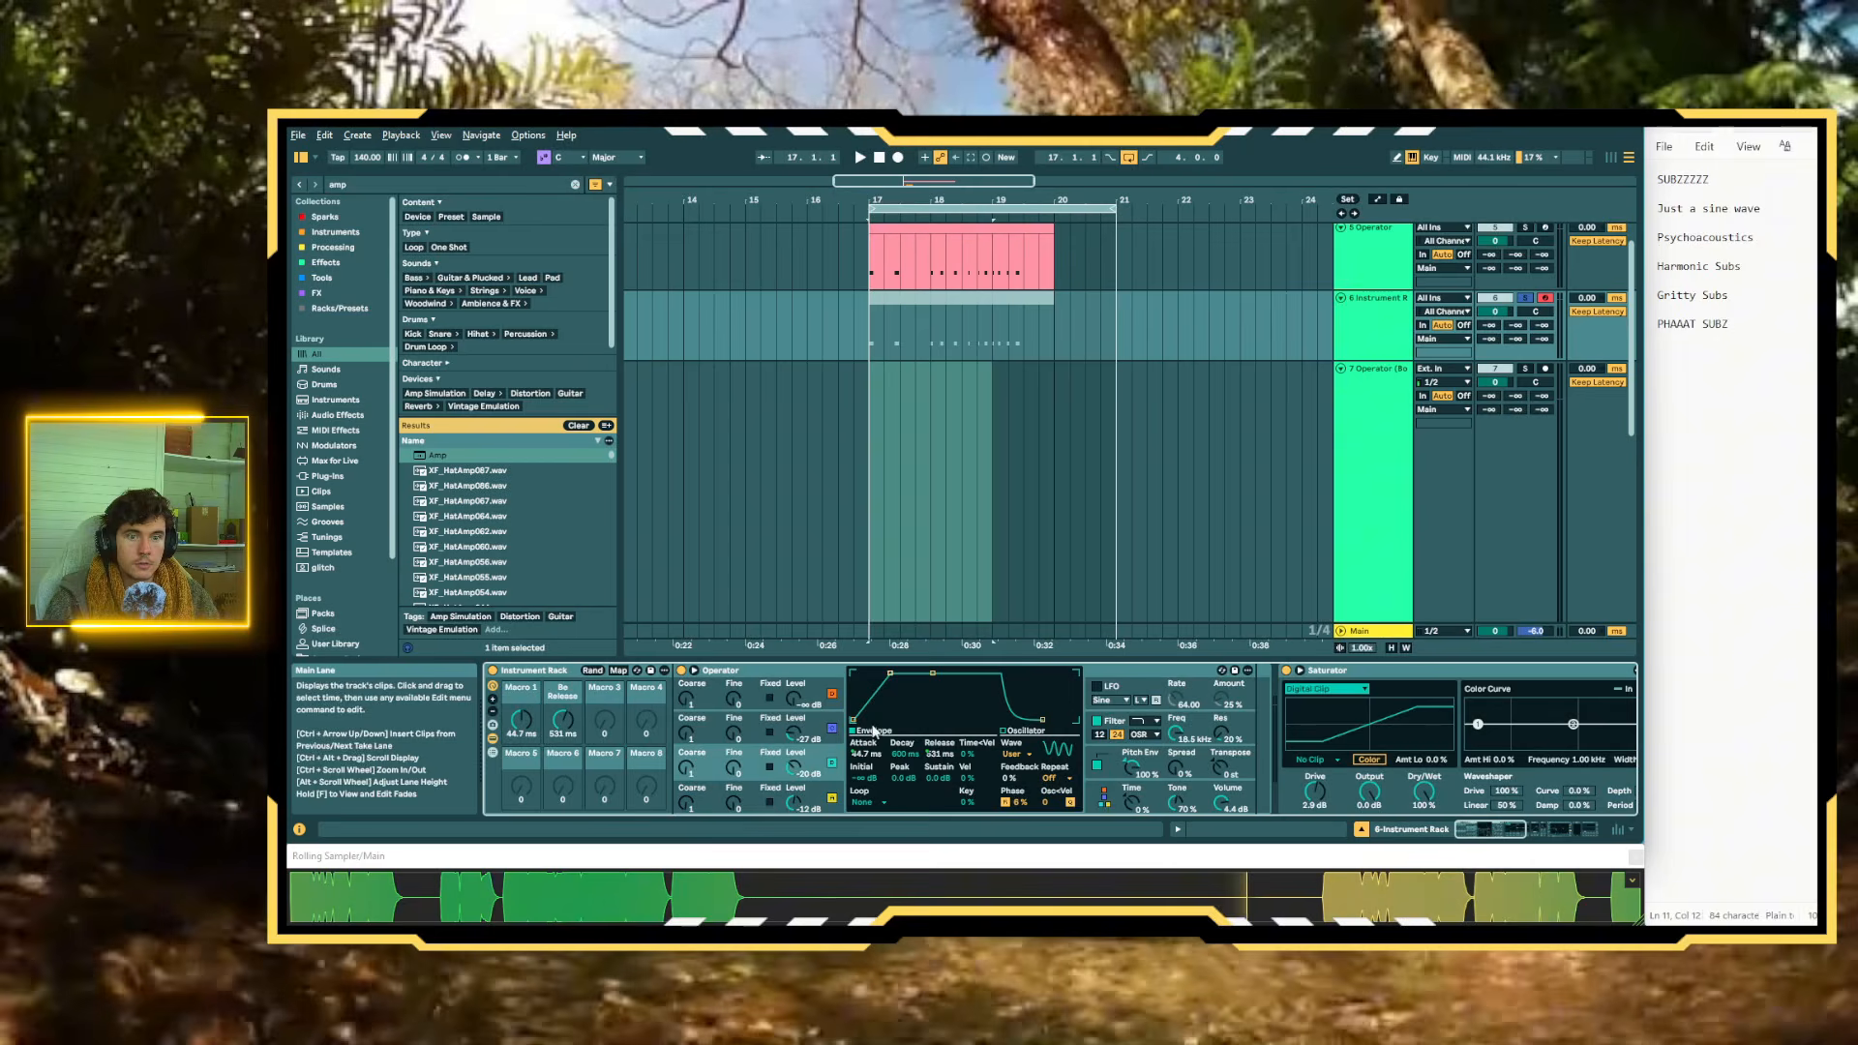
click(834, 797)
right_click(937, 753)
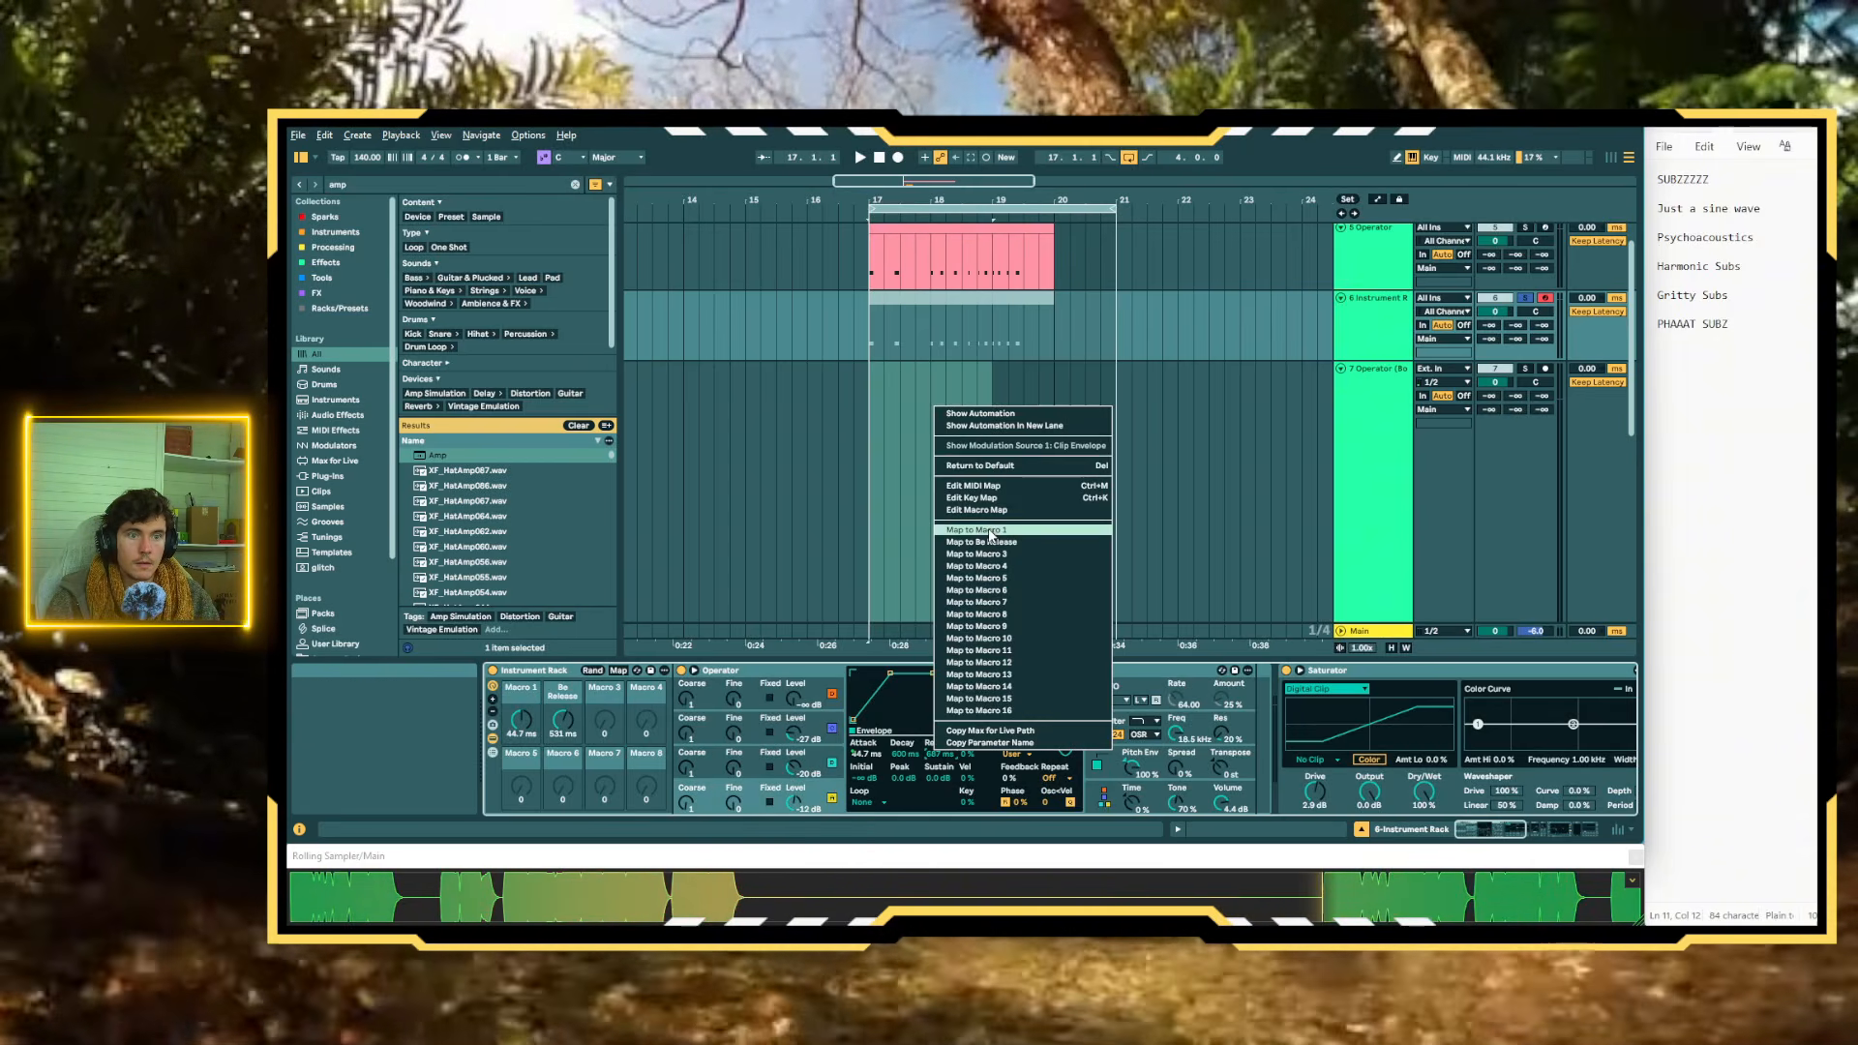
click(977, 539)
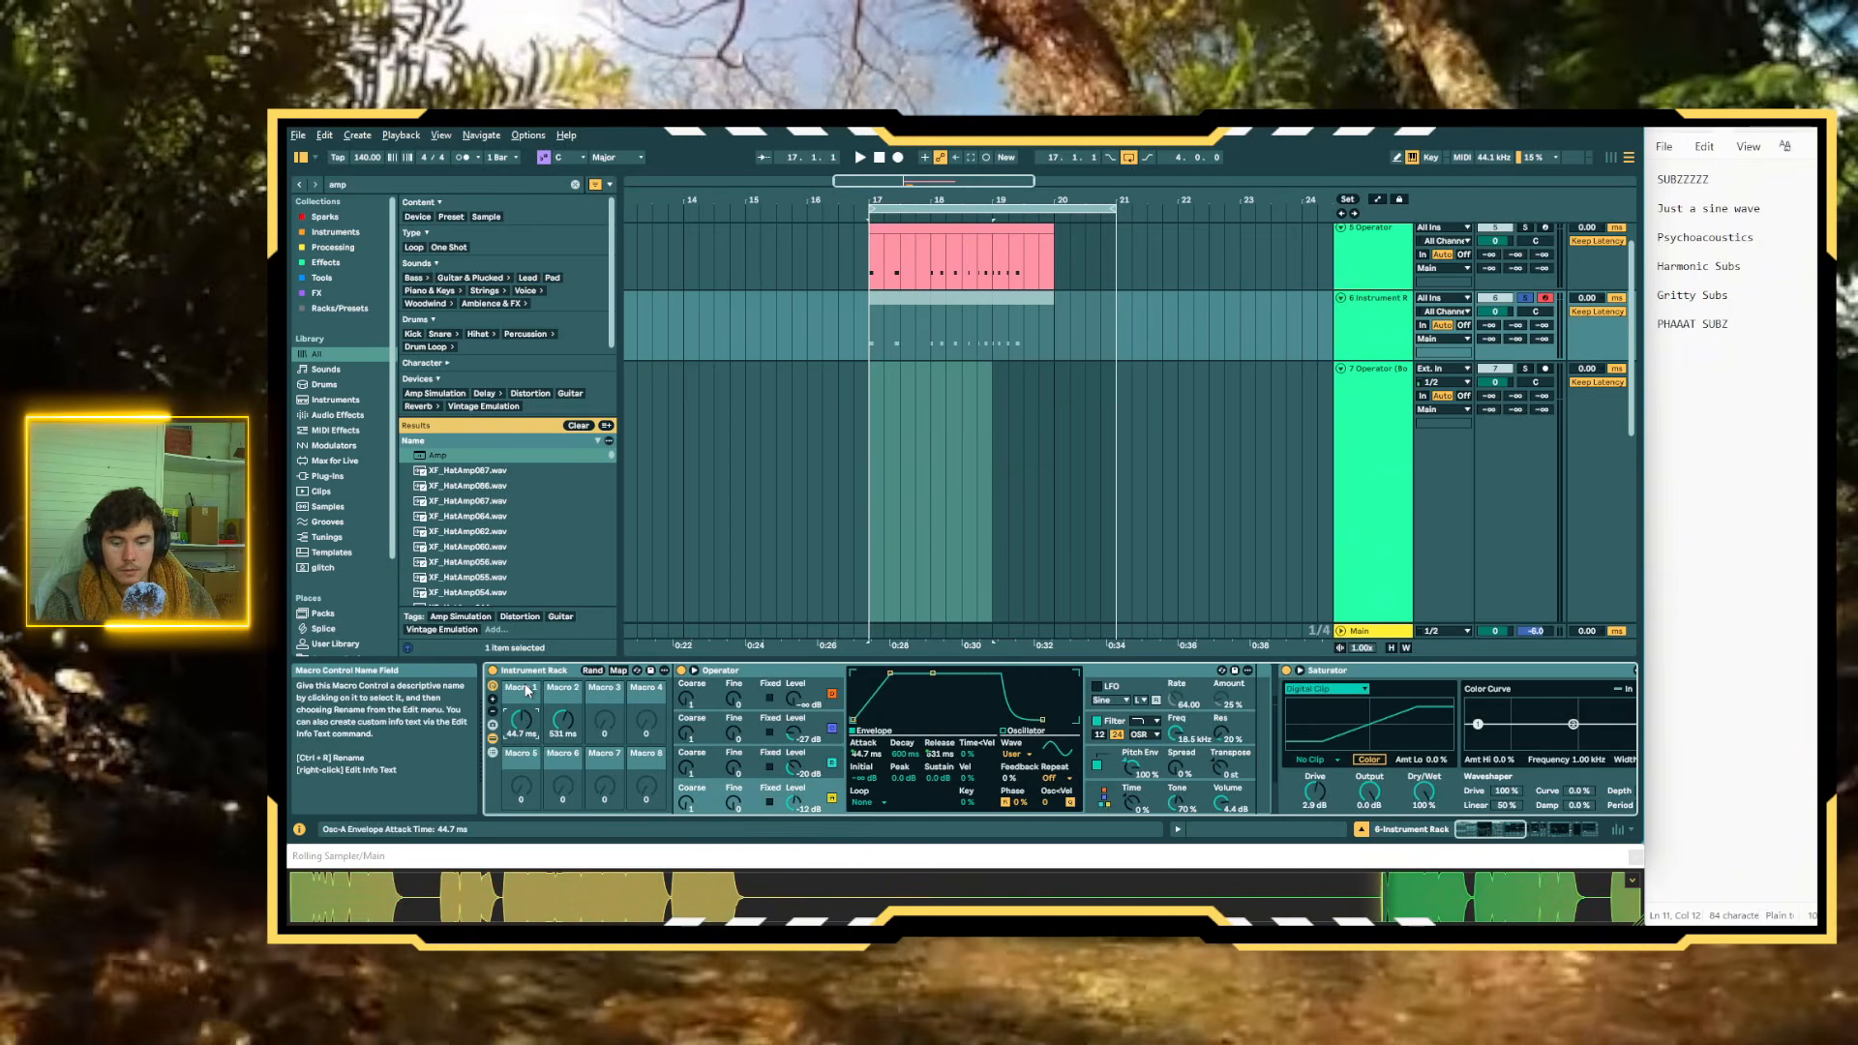
Rename Macro 1 as ATK and Macro 2 as REL
key(Tab)
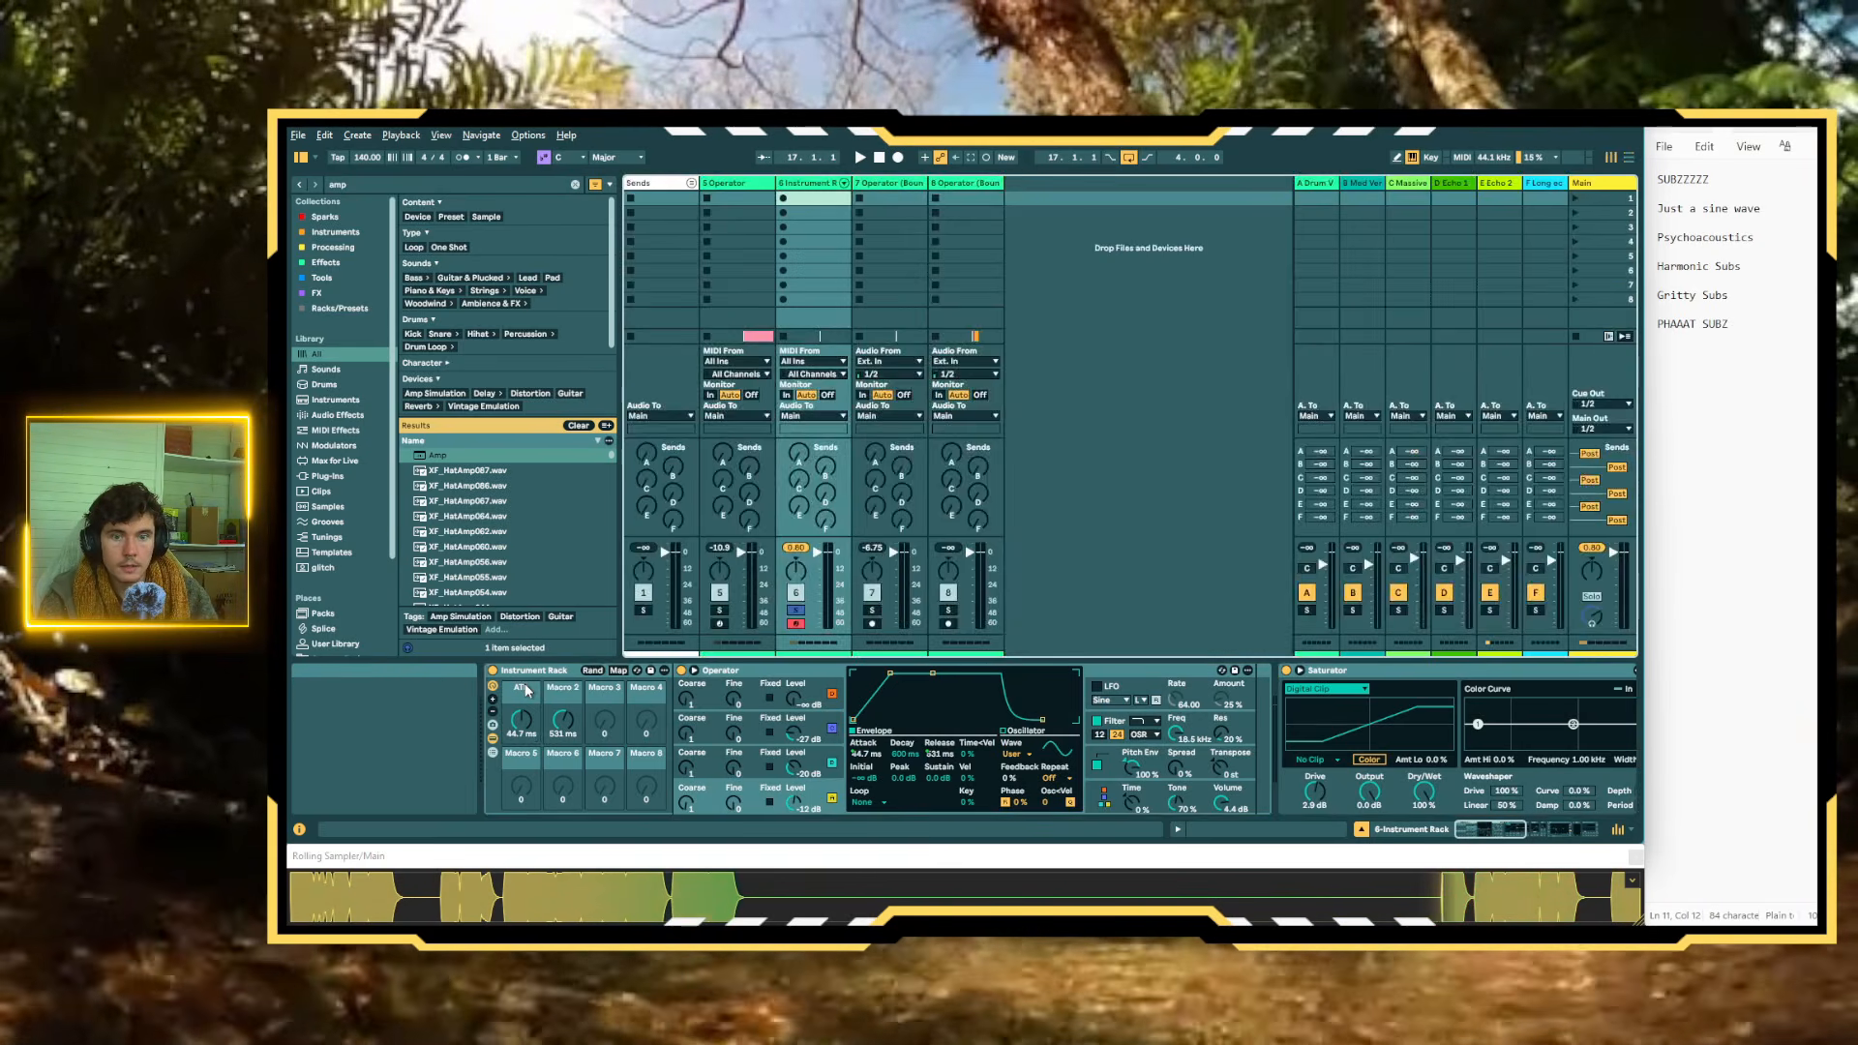
click(529, 694)
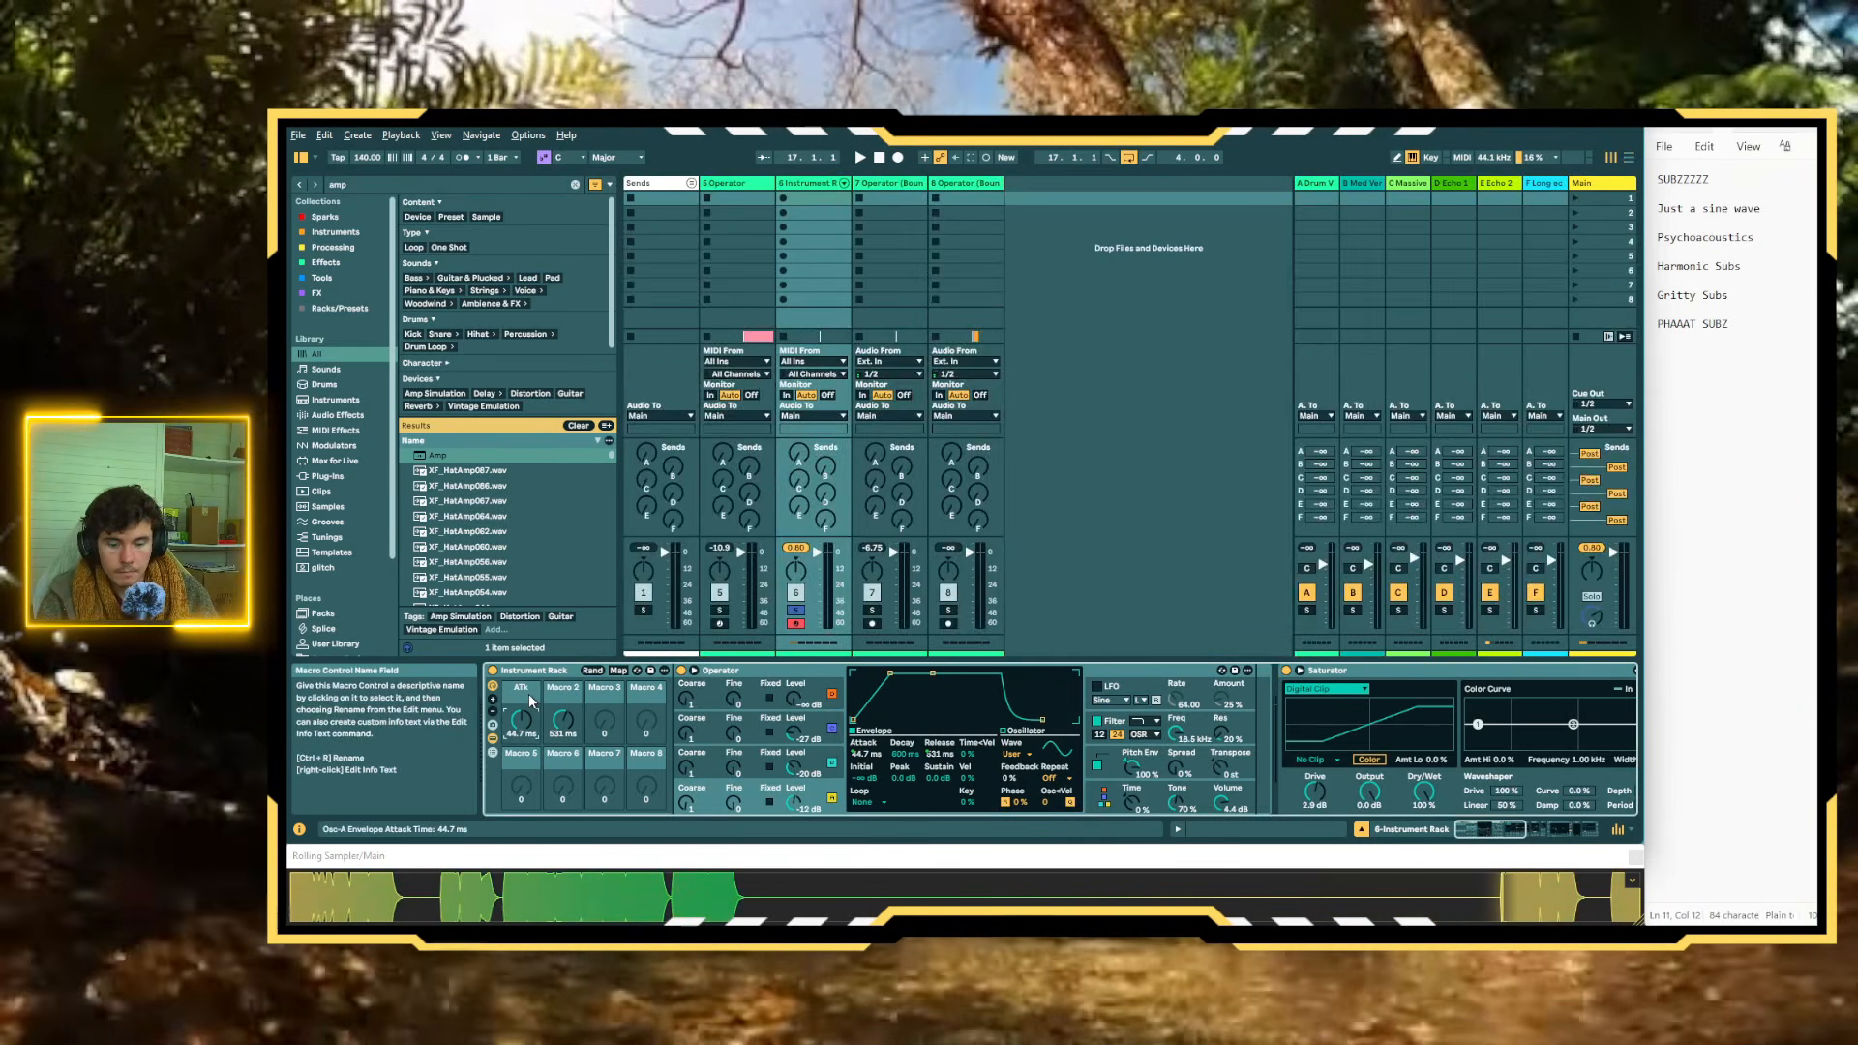
key(ctrl+r)
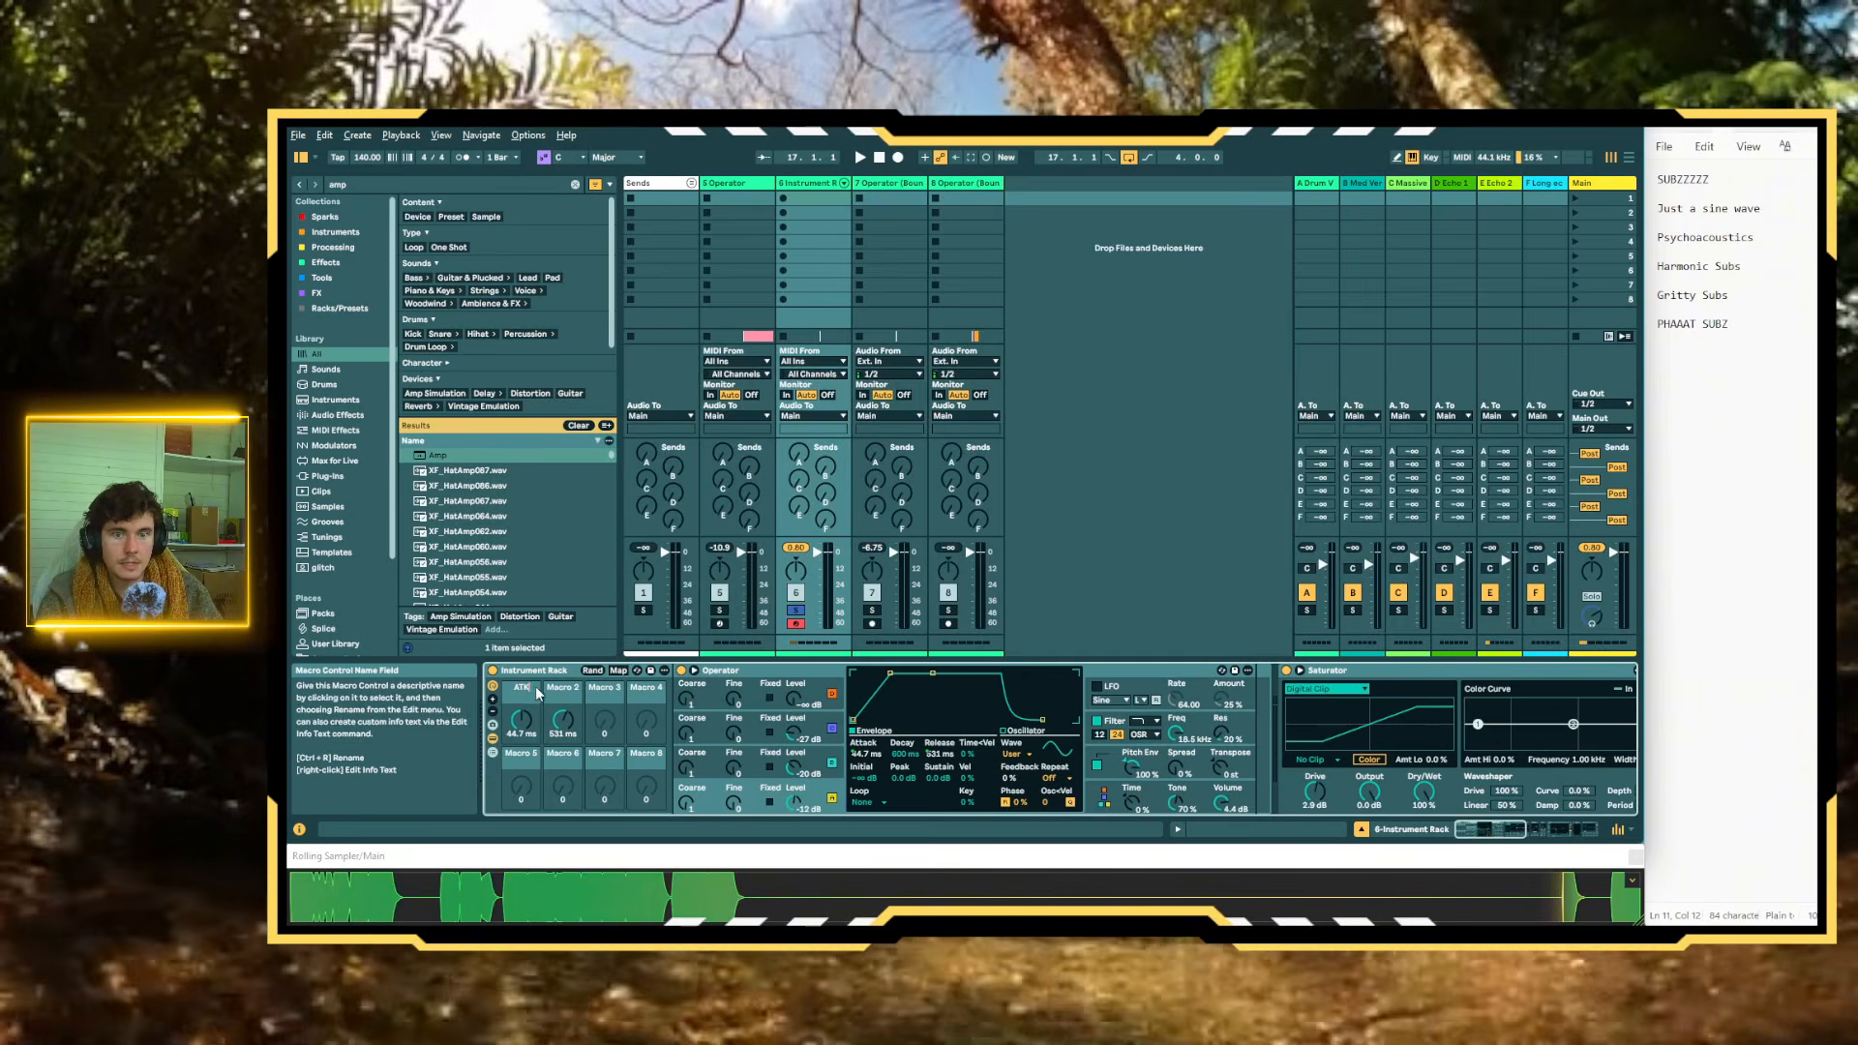
click(567, 688)
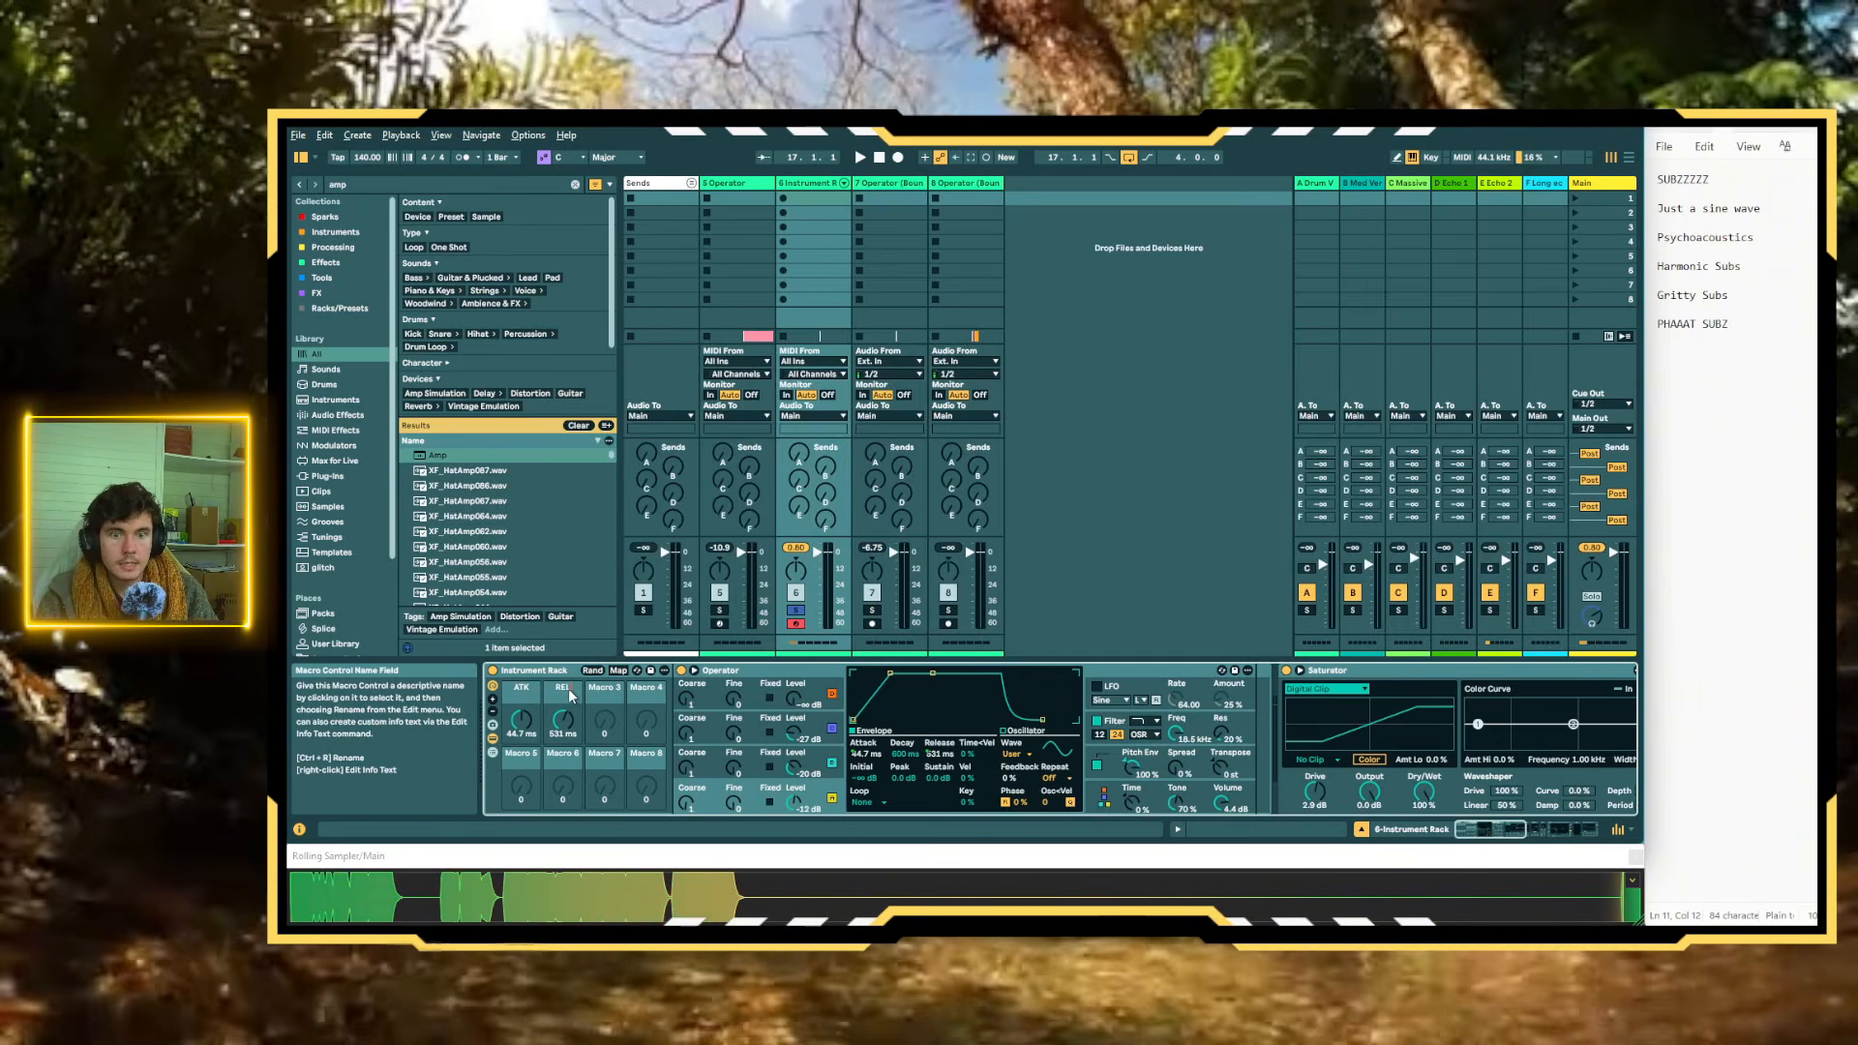
key(Return)
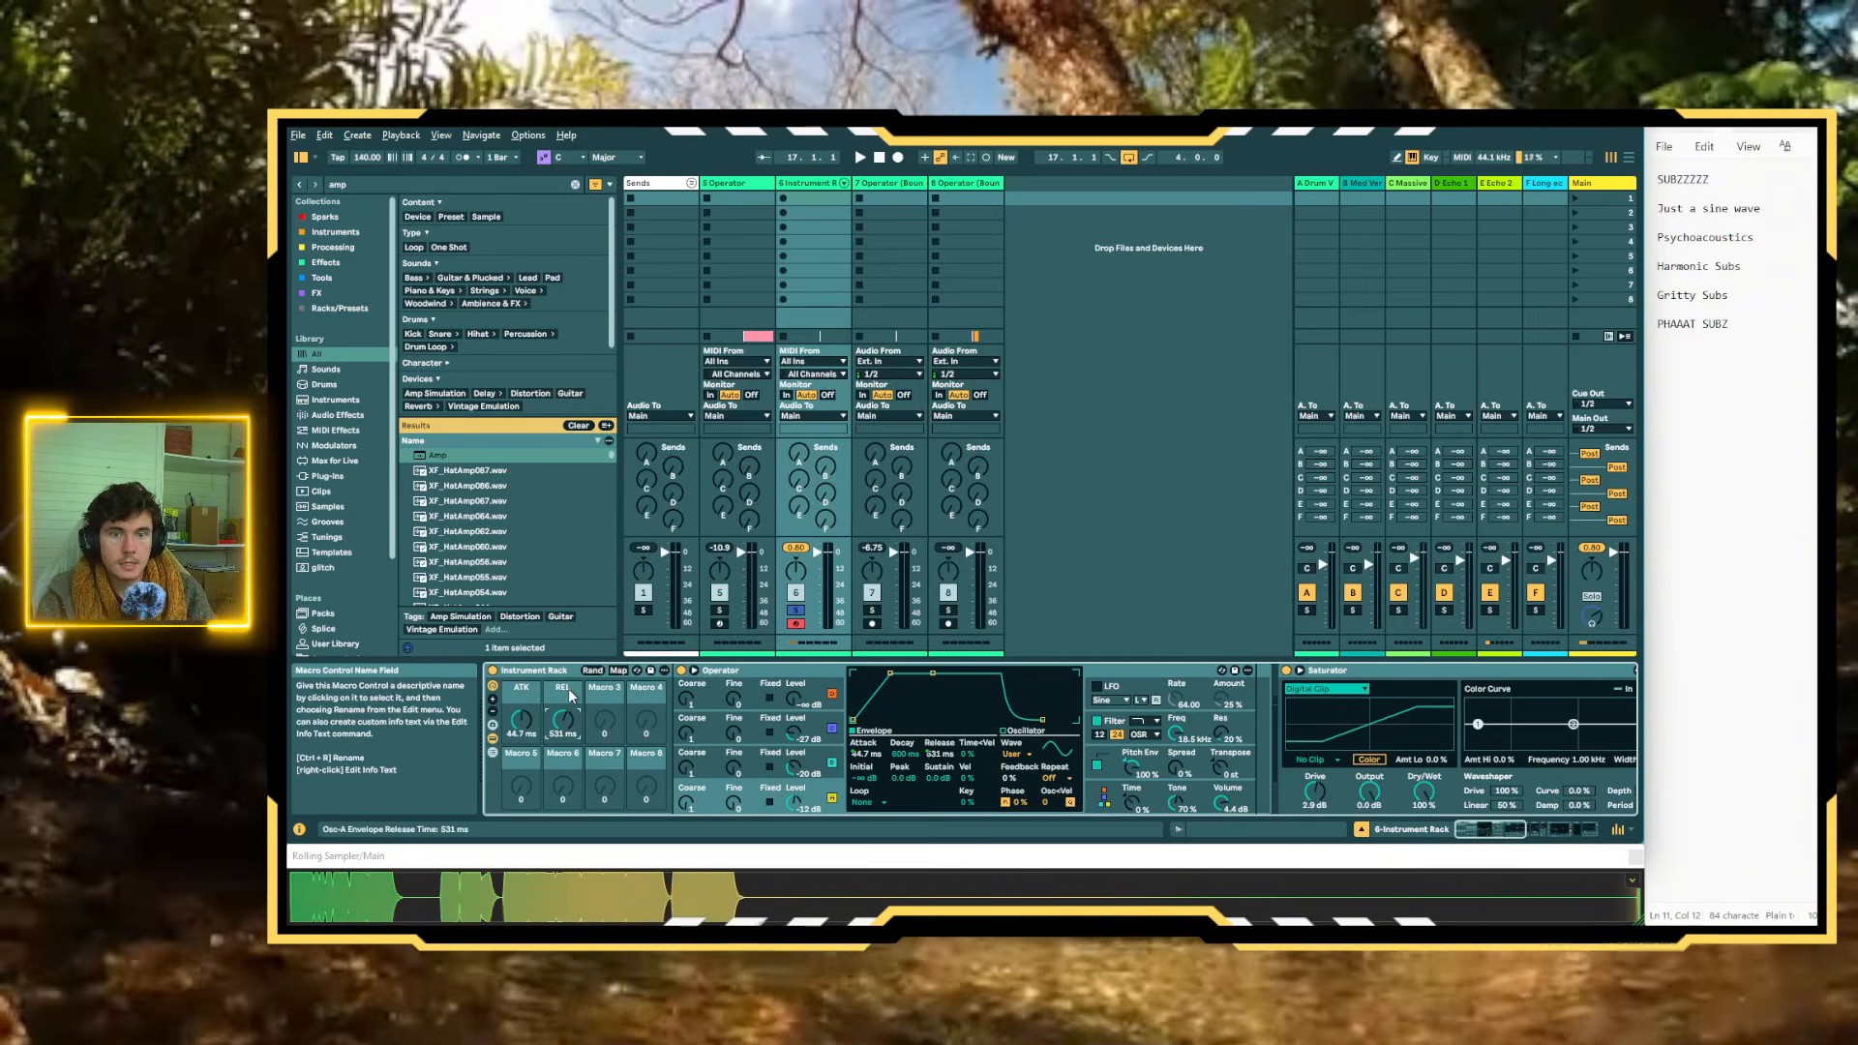
Map Operator's pitch envelope amount to Macro 3 and the pitch envelope decay to Macro 4
right_click(1129, 769)
click(1239, 571)
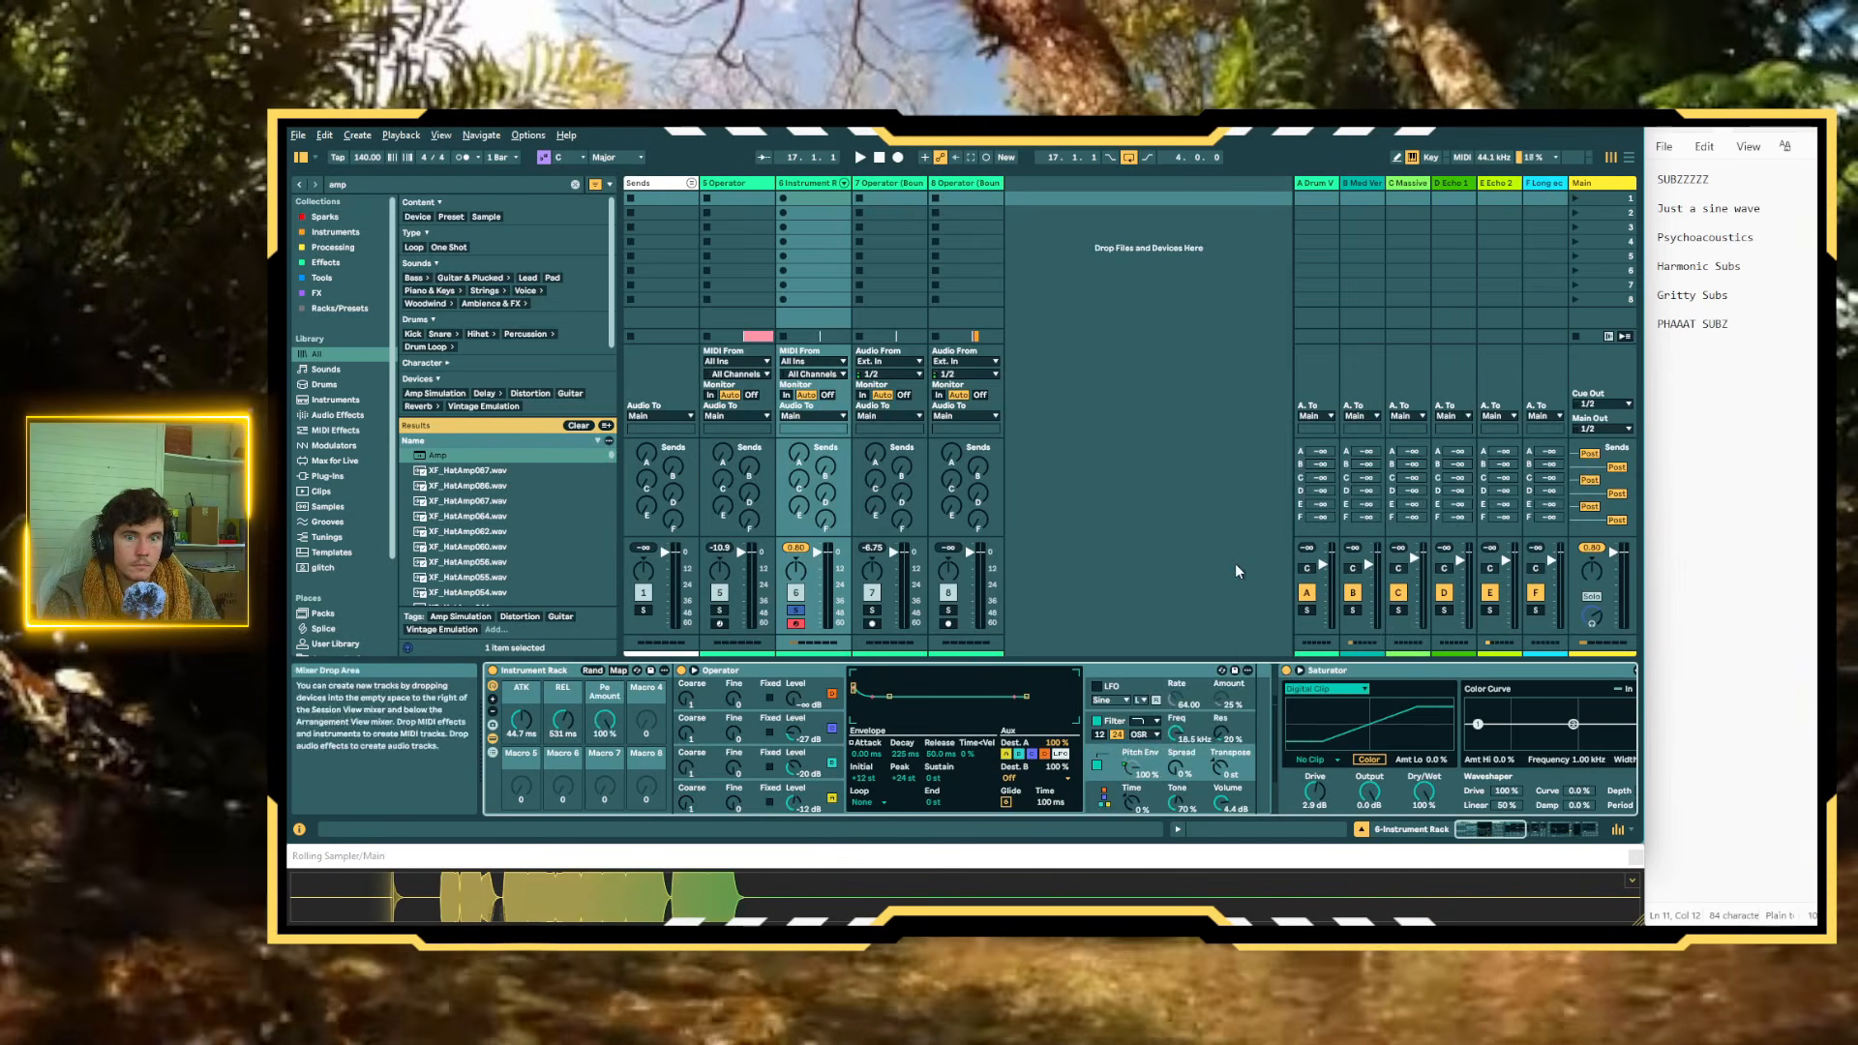
right_click(906, 753)
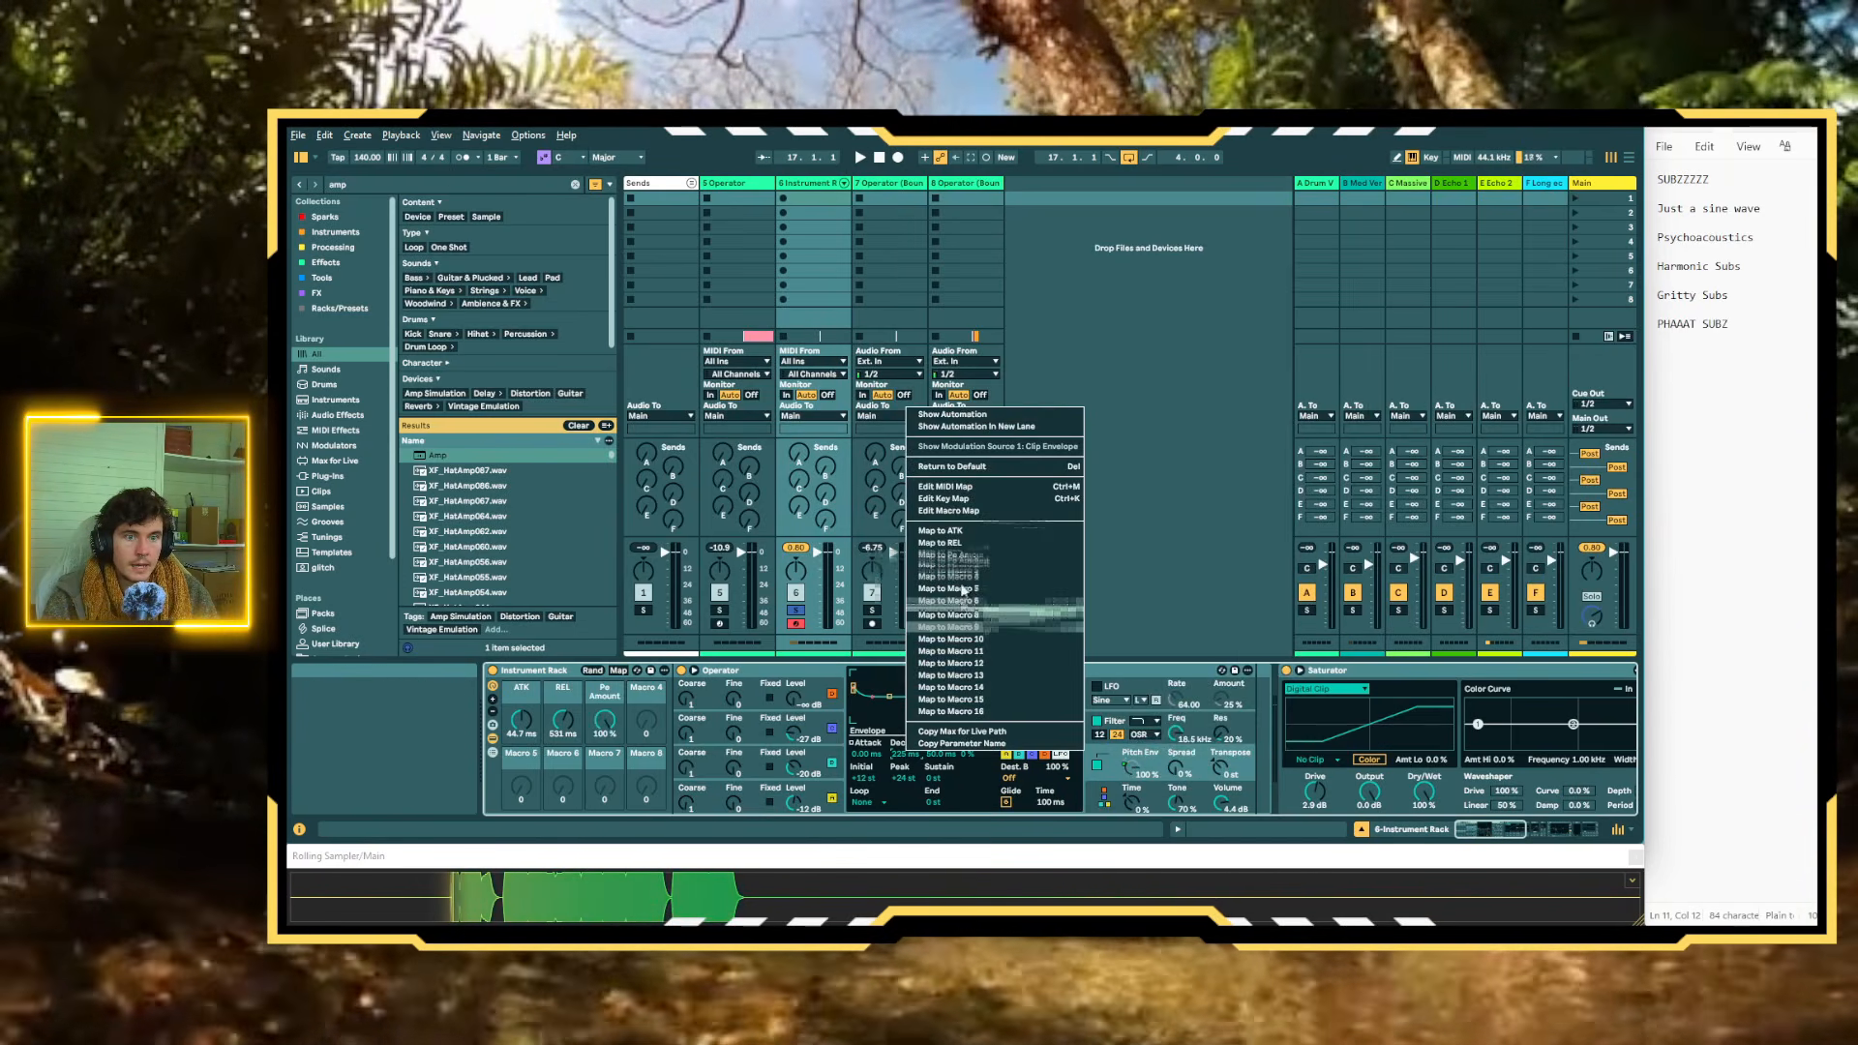
click(963, 568)
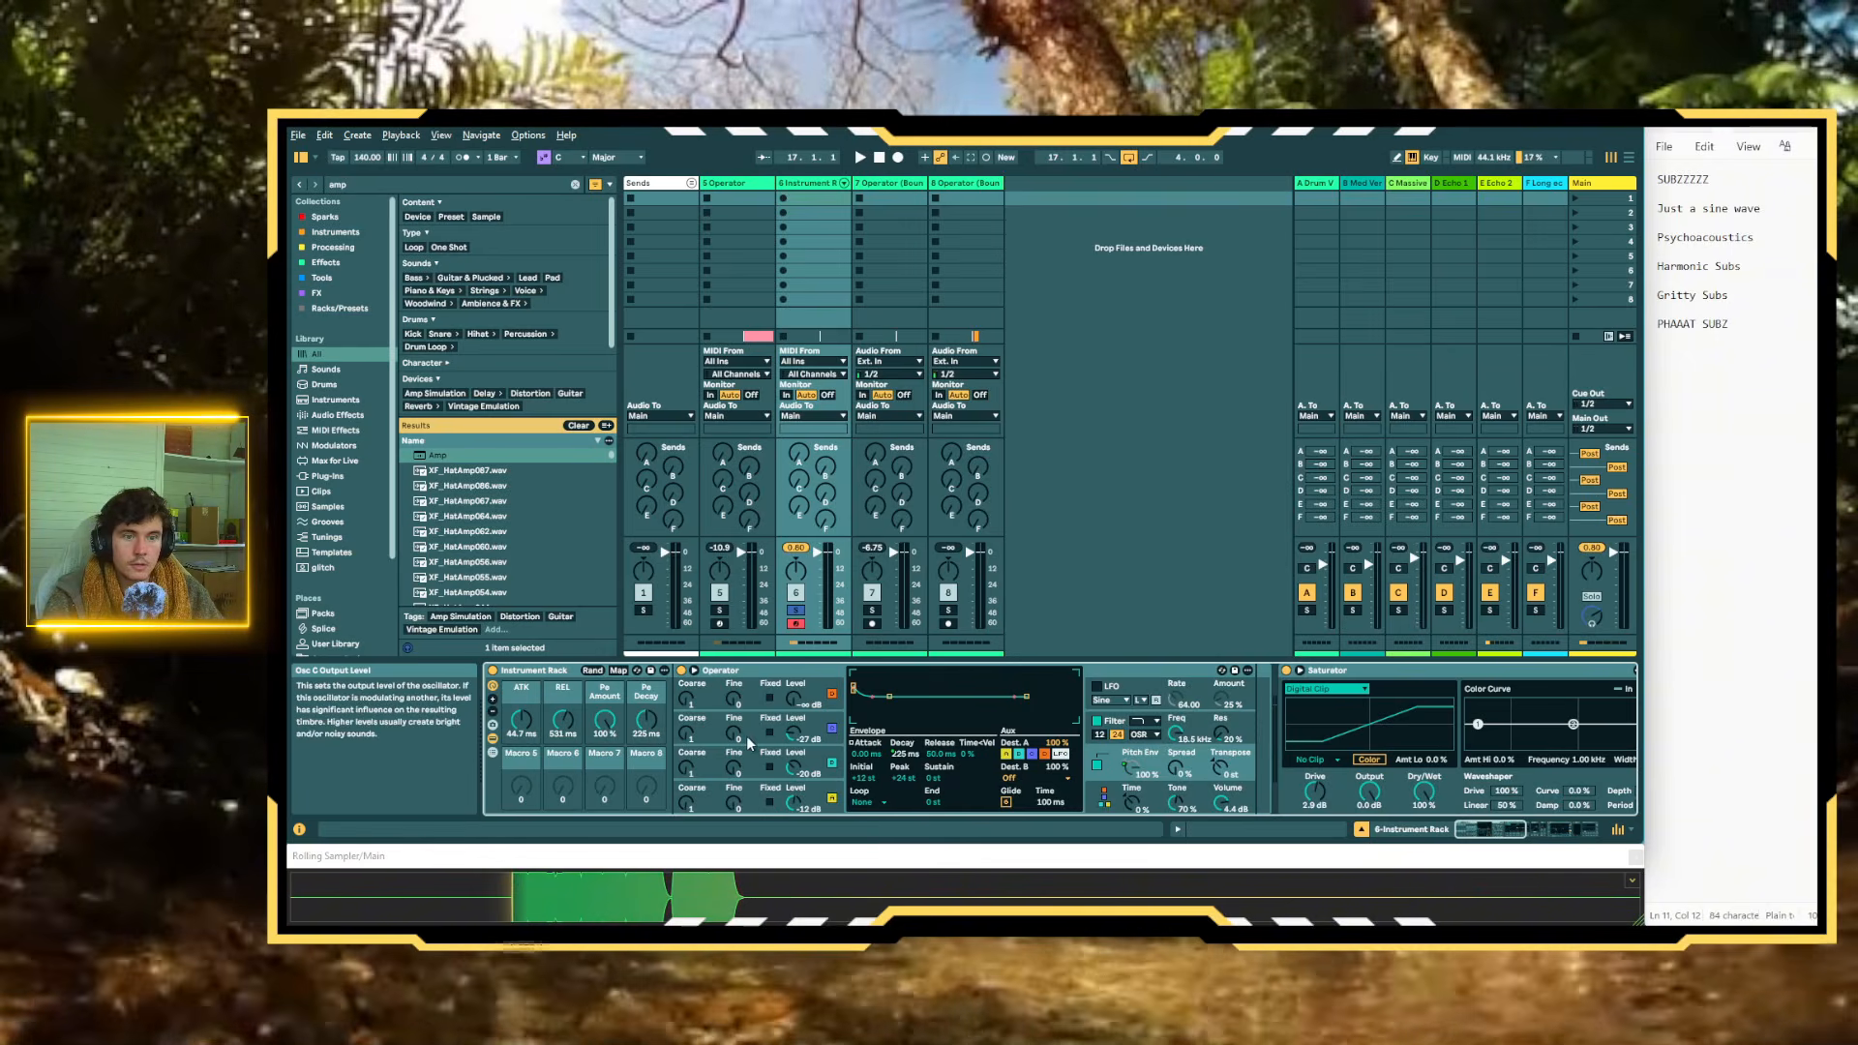
Randomize the rack's macro values and raise the minimum of the Pe Decay mapping to about 16.6 ms
click(593, 671)
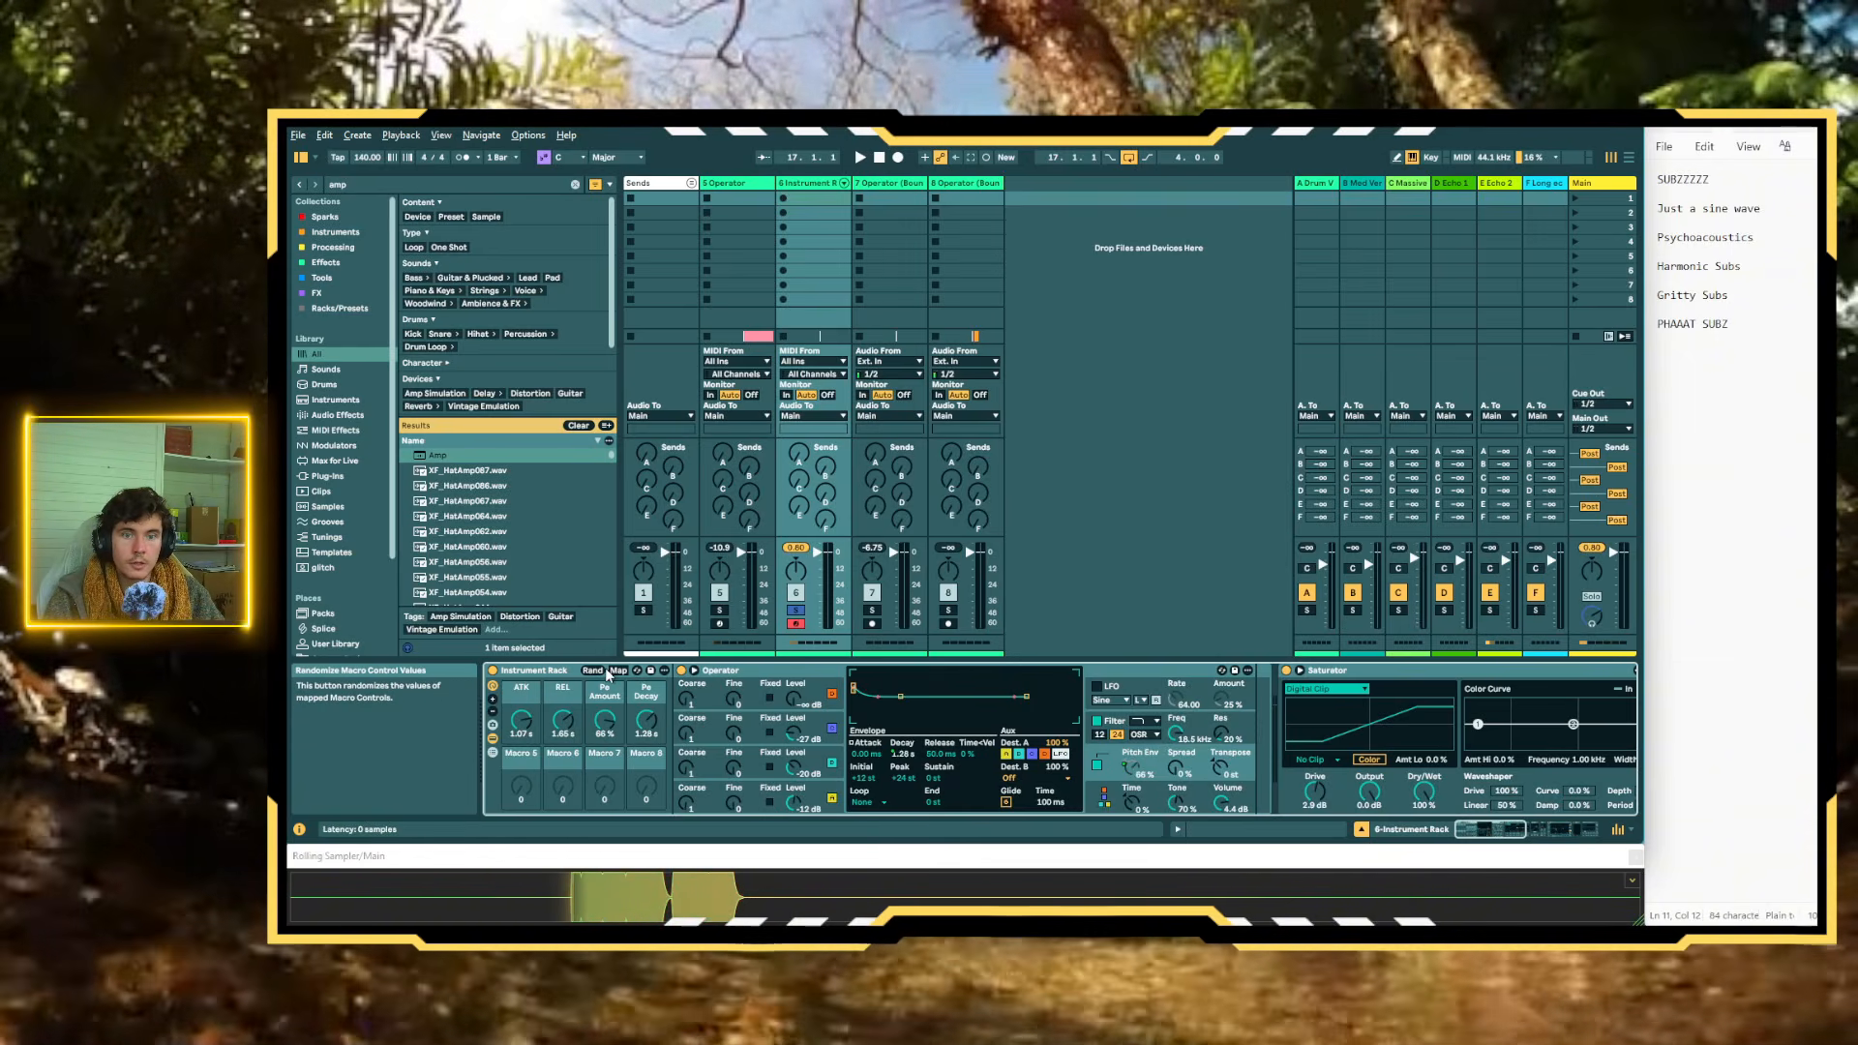
click(618, 670)
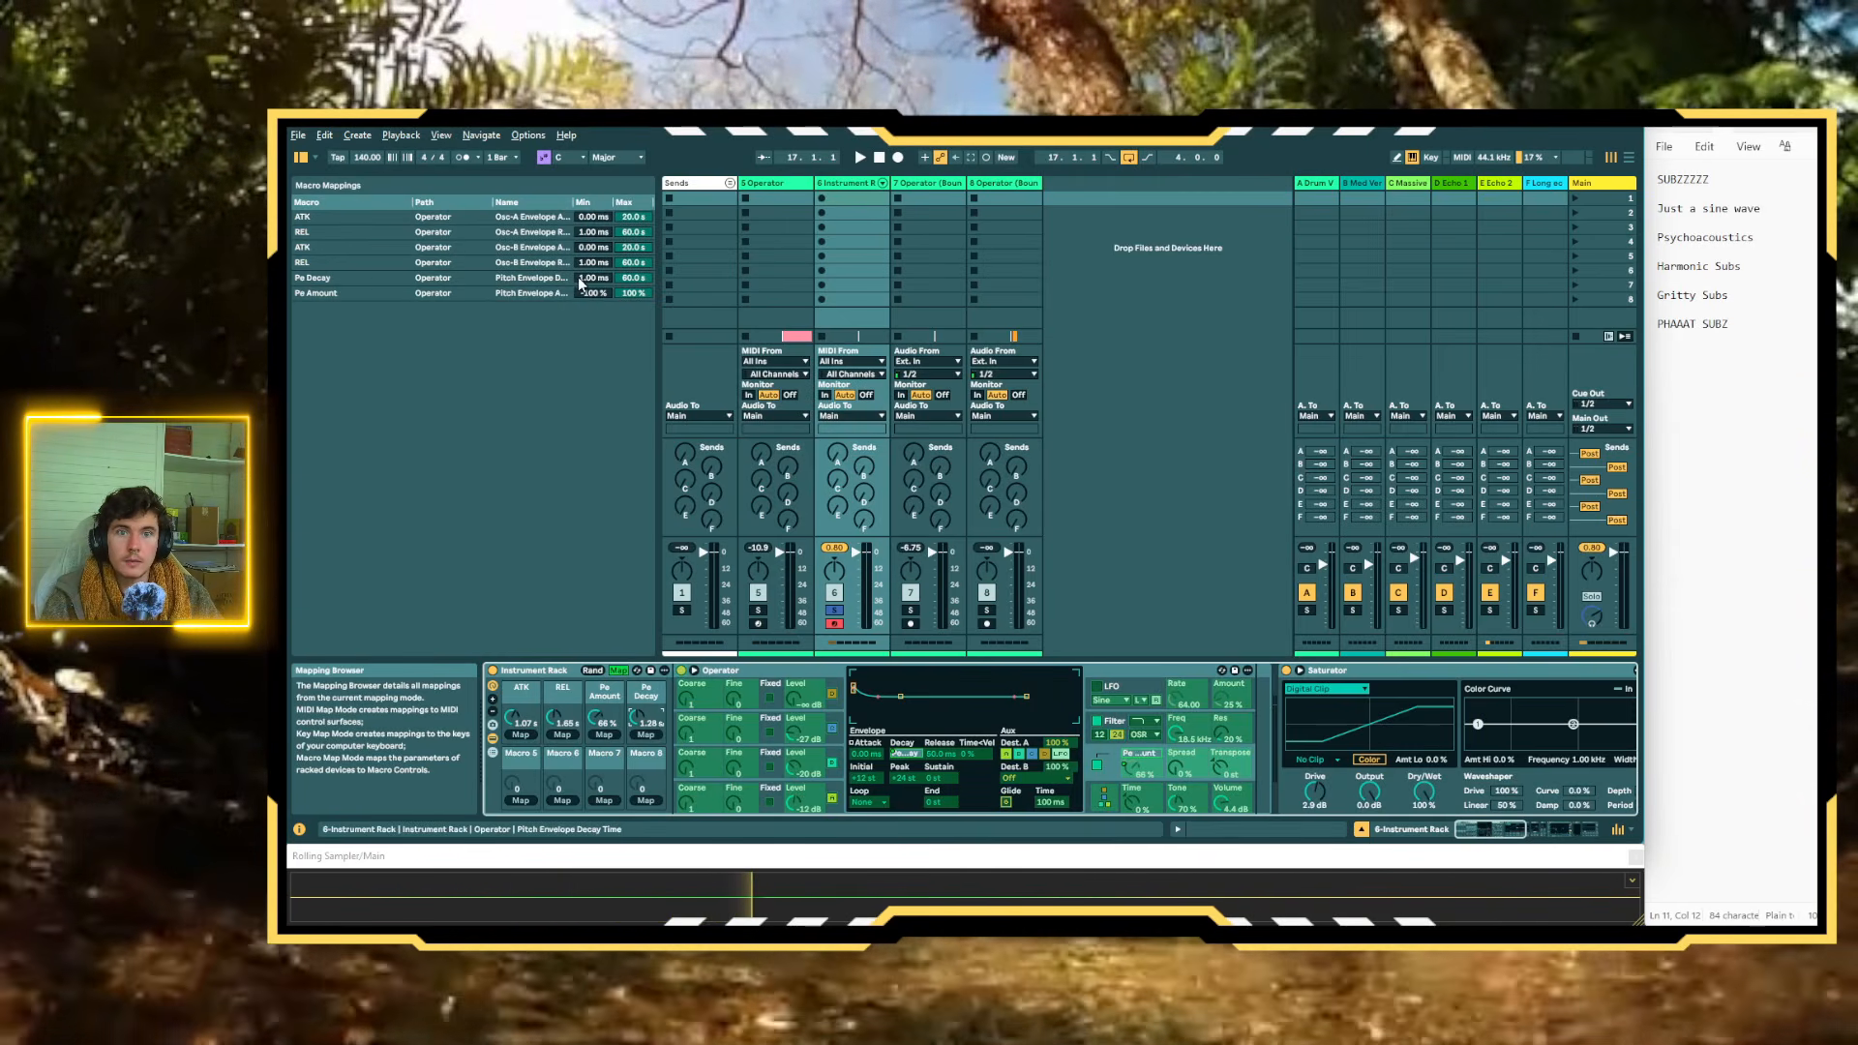
drag(581, 283, 581, 273)
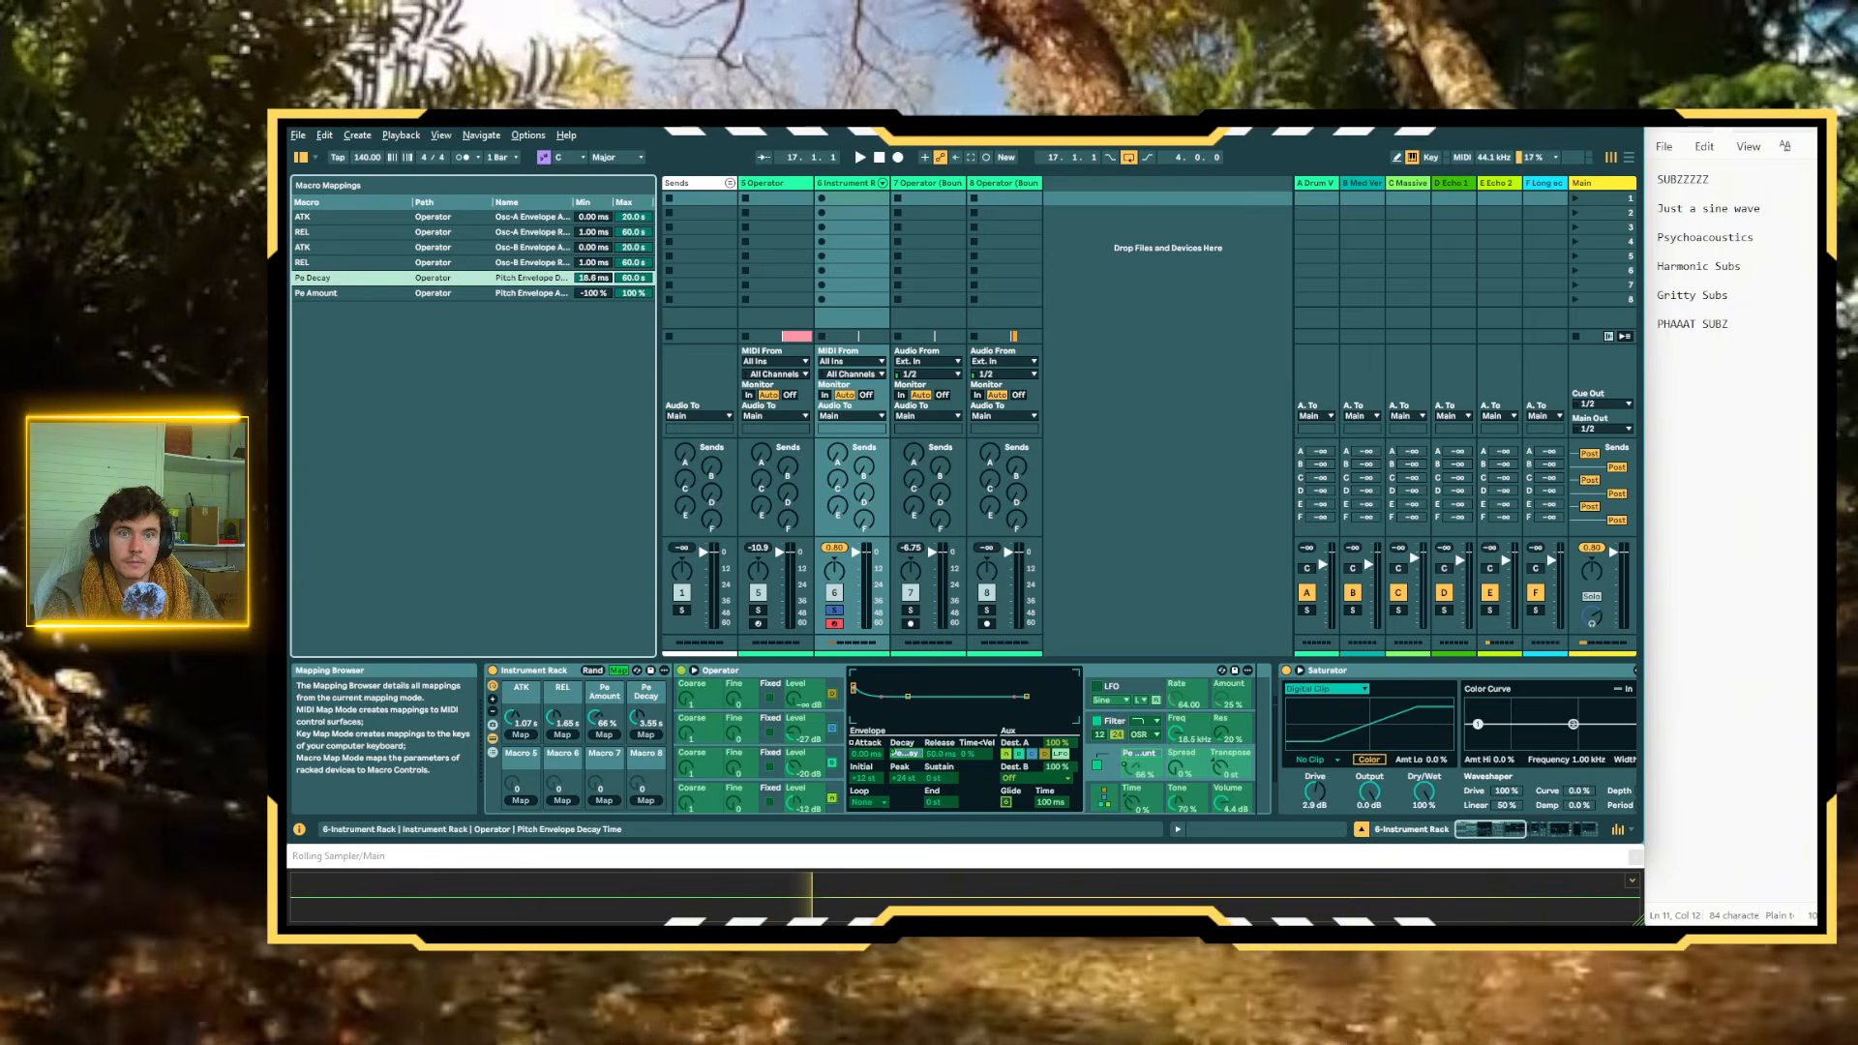
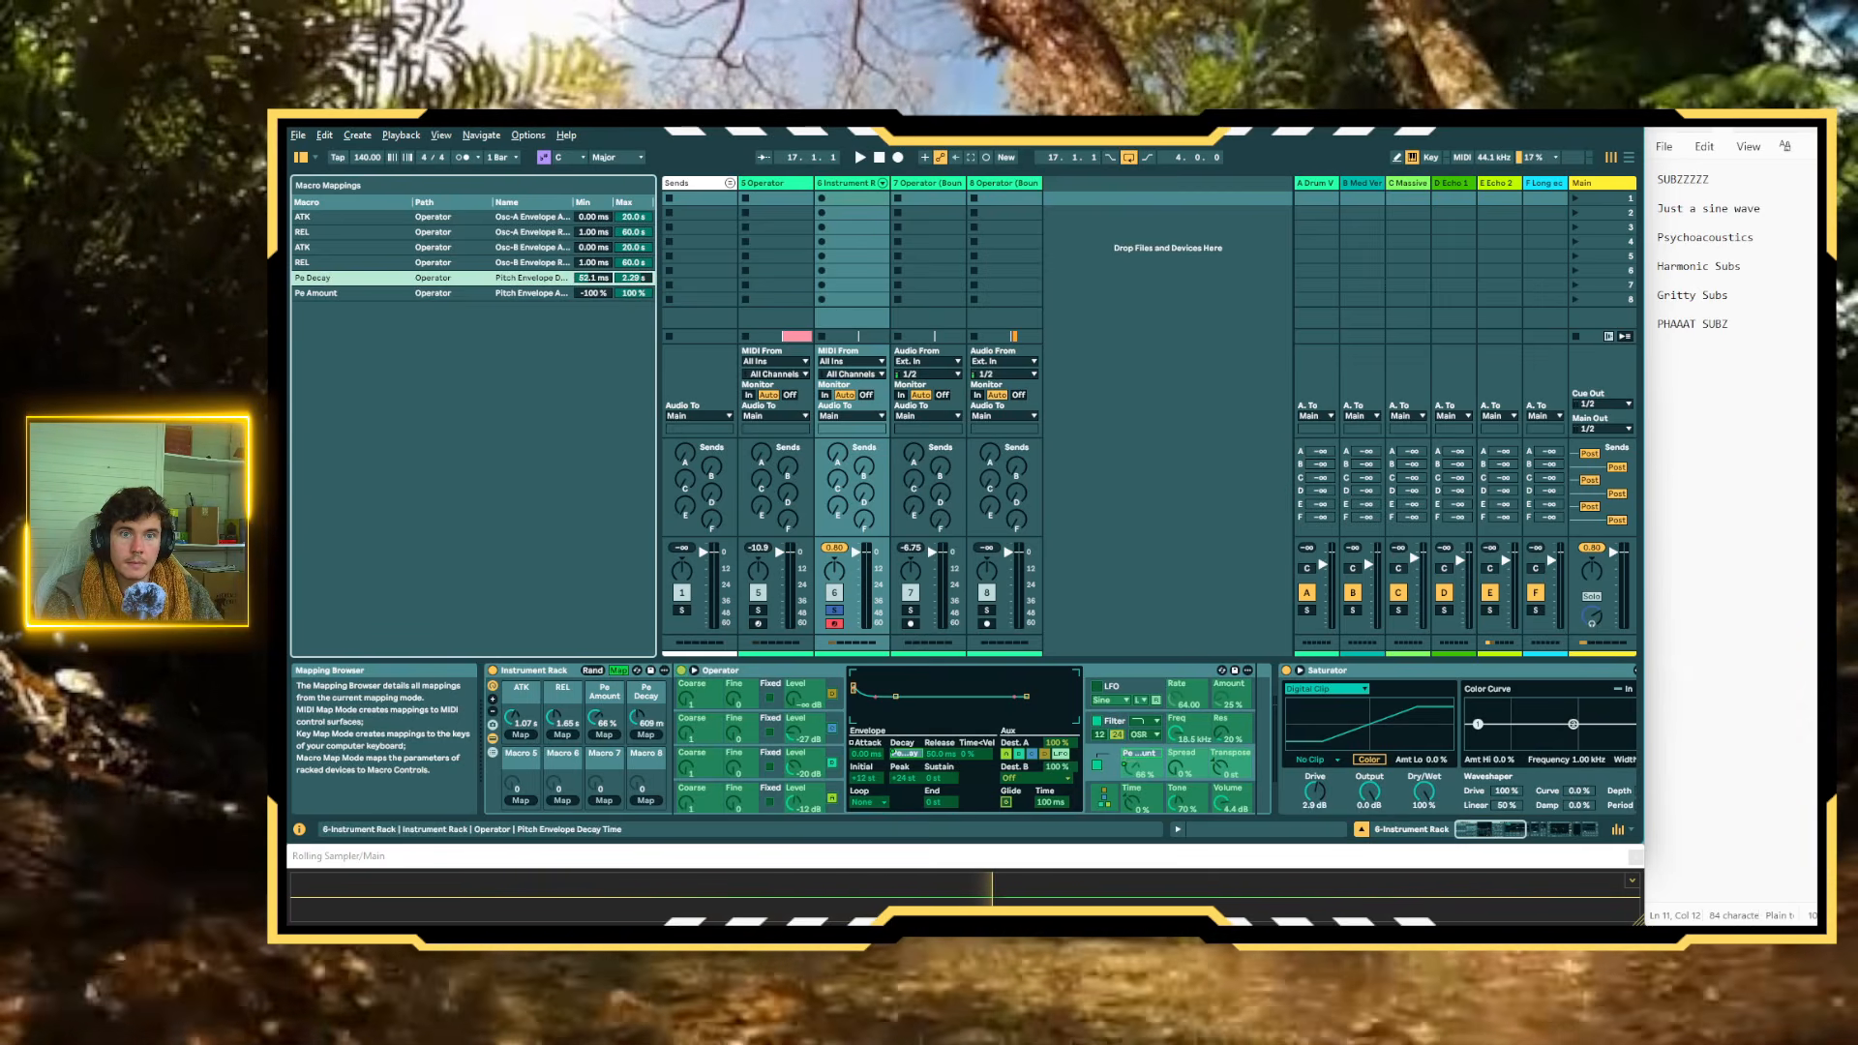
Set the rack macros ATK to about 35.2 ms, REL to about 82.9 ms and Pe Amount to 100%
drag(511, 718, 556, 736)
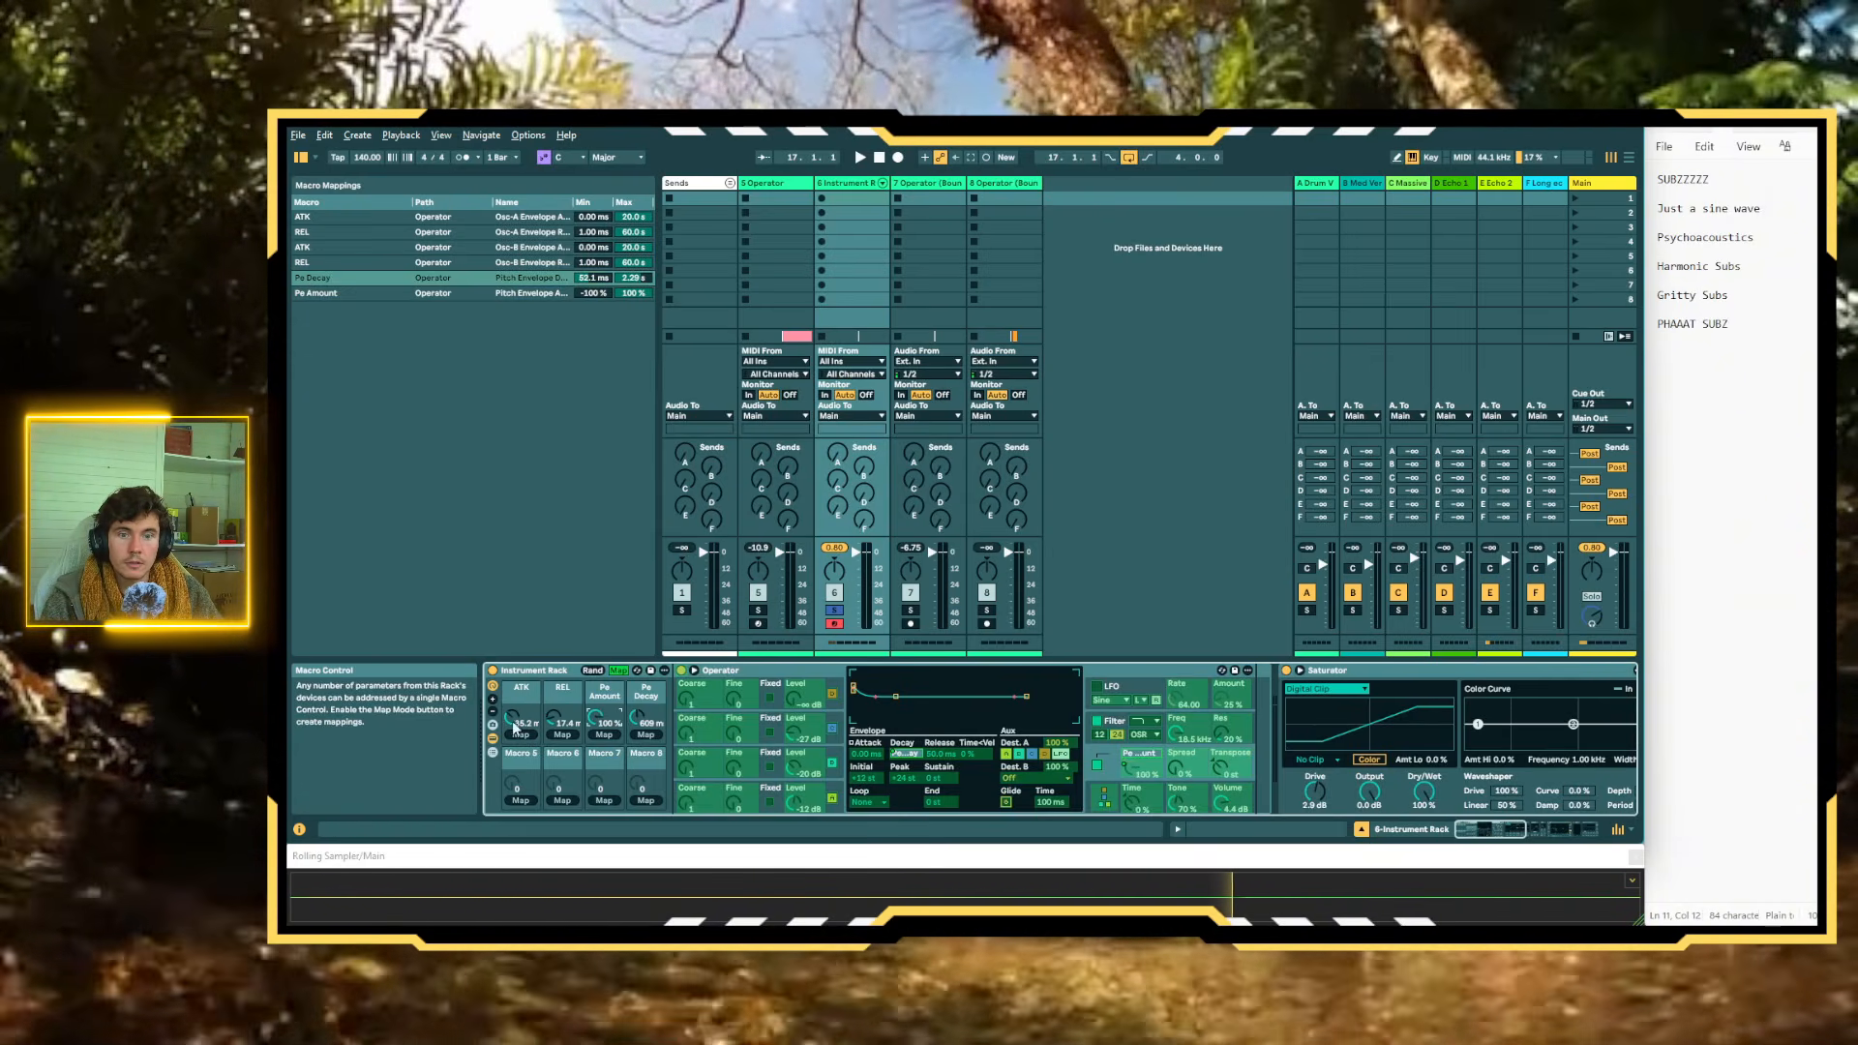
drag(553, 736, 646, 711)
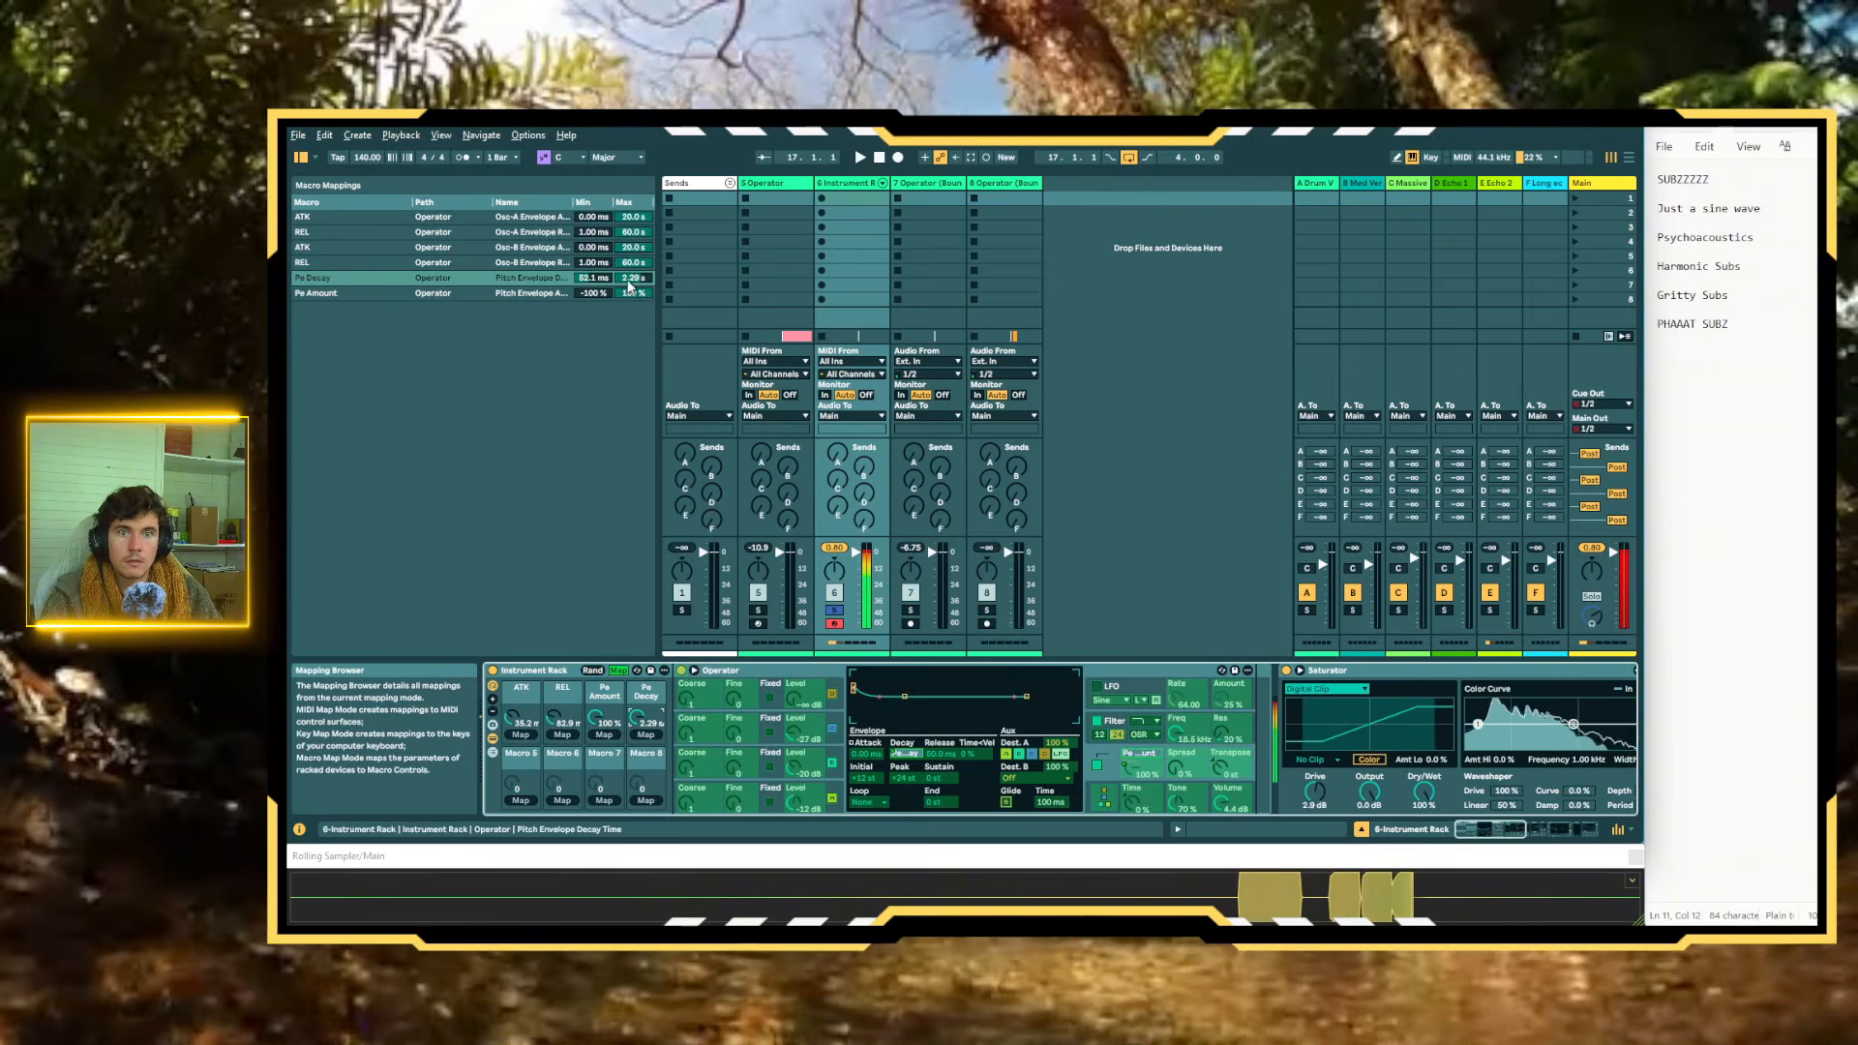
Raise the maximum of the Pe Decay mapping to about 4.18 s and set the Pe Decay macro to about 1.85 s
mouse_move(632, 279)
mouse_down()
mouse_move(632, 319)
mouse_move(631, 263)
mouse_move(632, 297)
mouse_up()
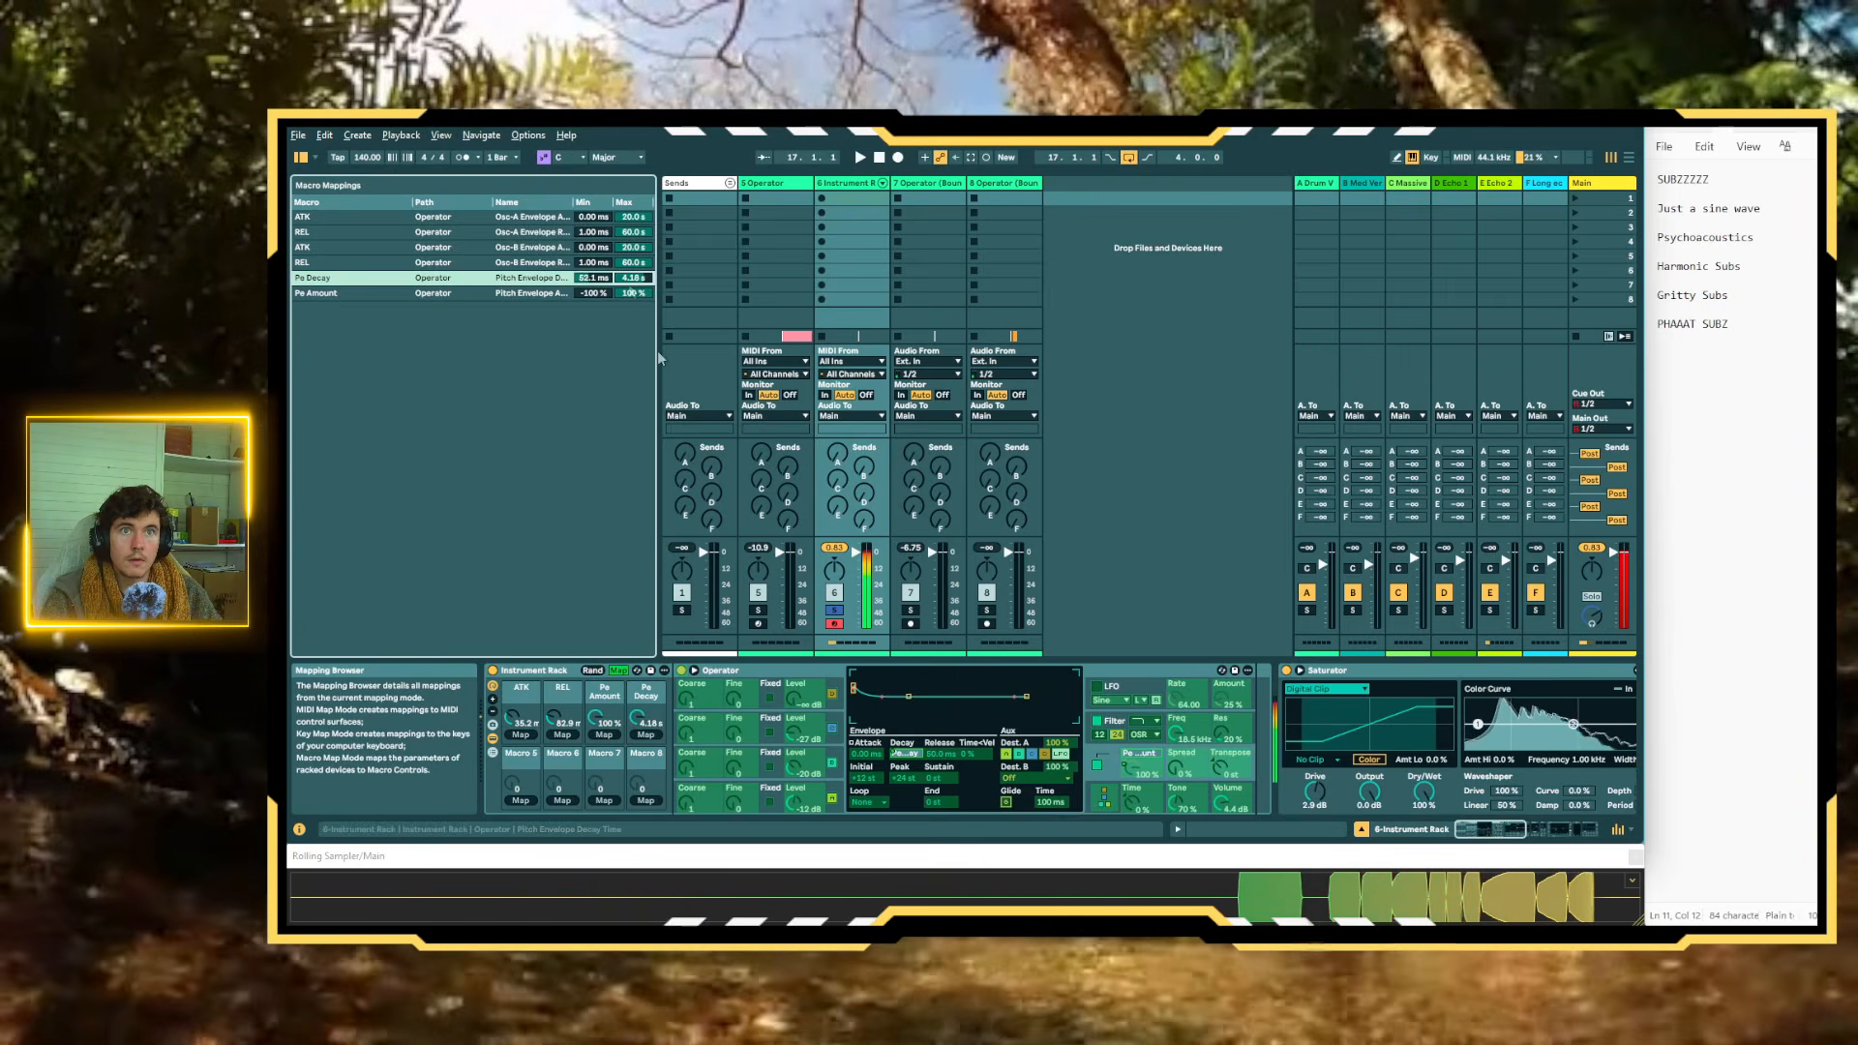
click(620, 670)
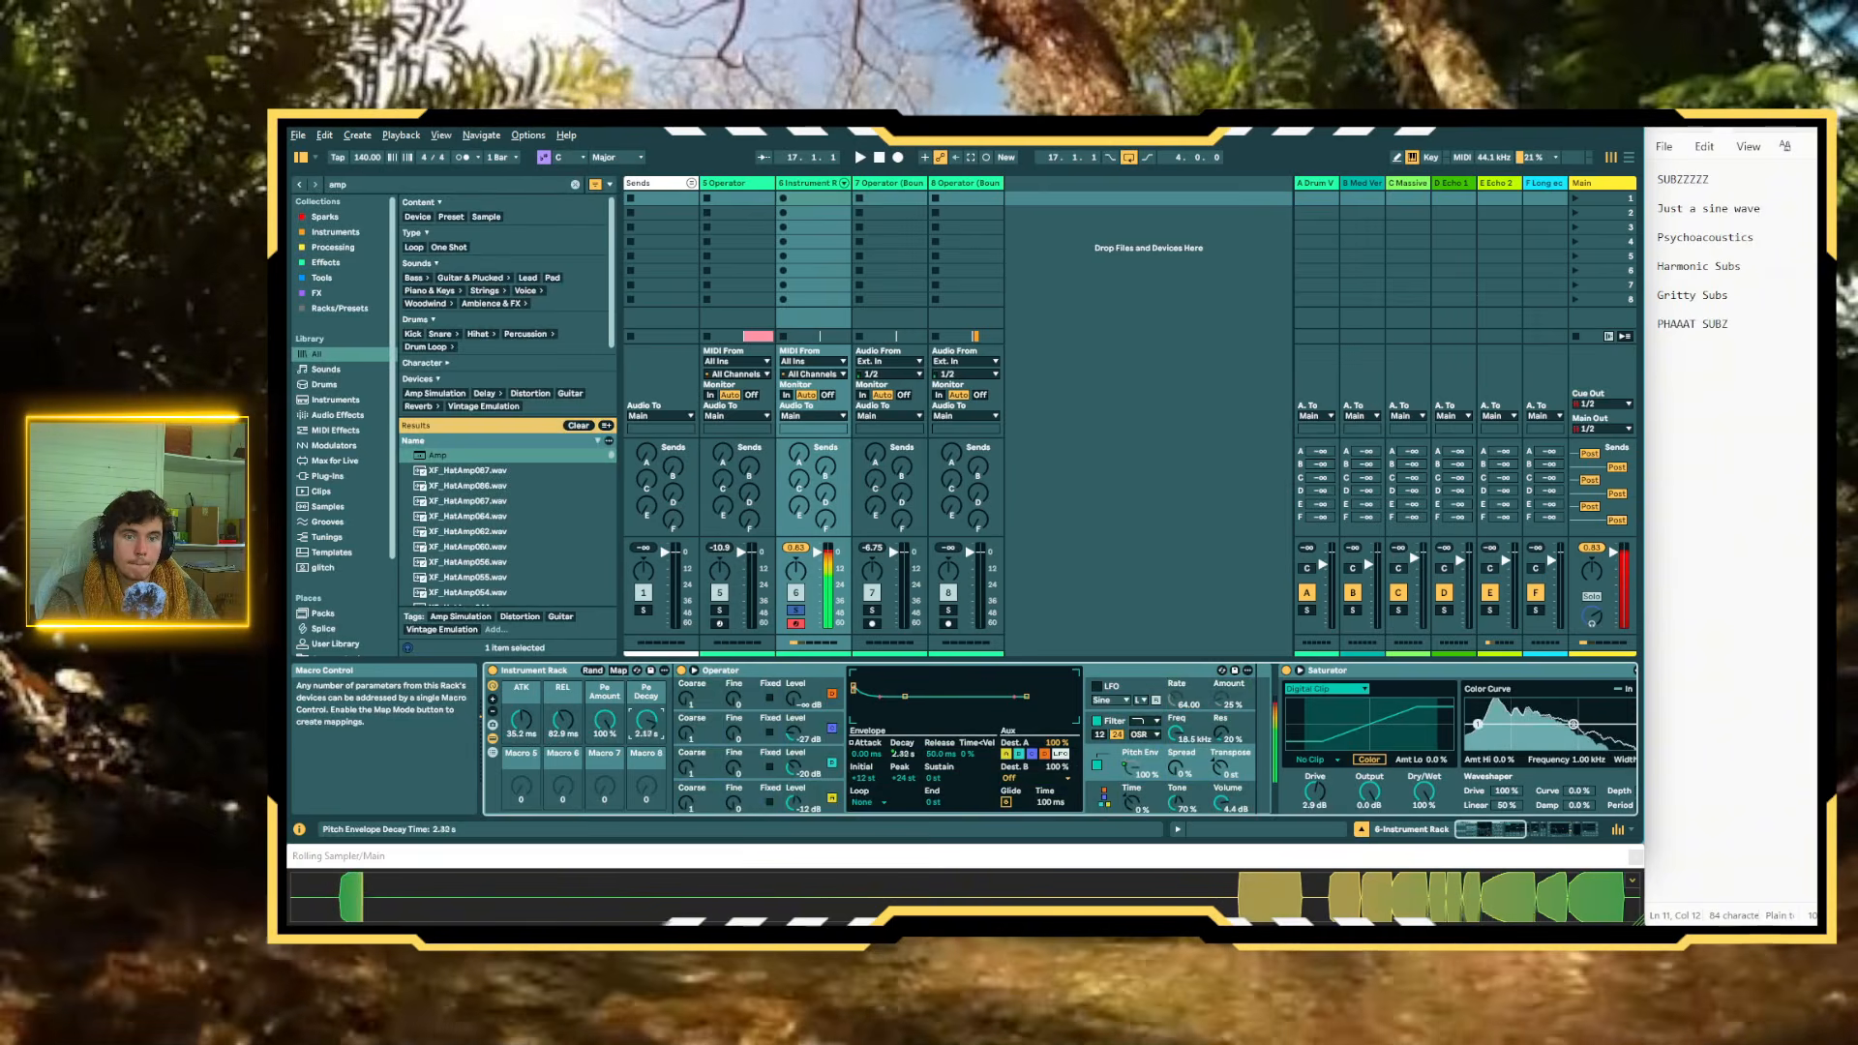
drag(646, 721, 647, 730)
Map oscillator C's level to Macro 5 and sweep that macro from its minimum up to 0.0 dB
right_click(793, 734)
click(867, 566)
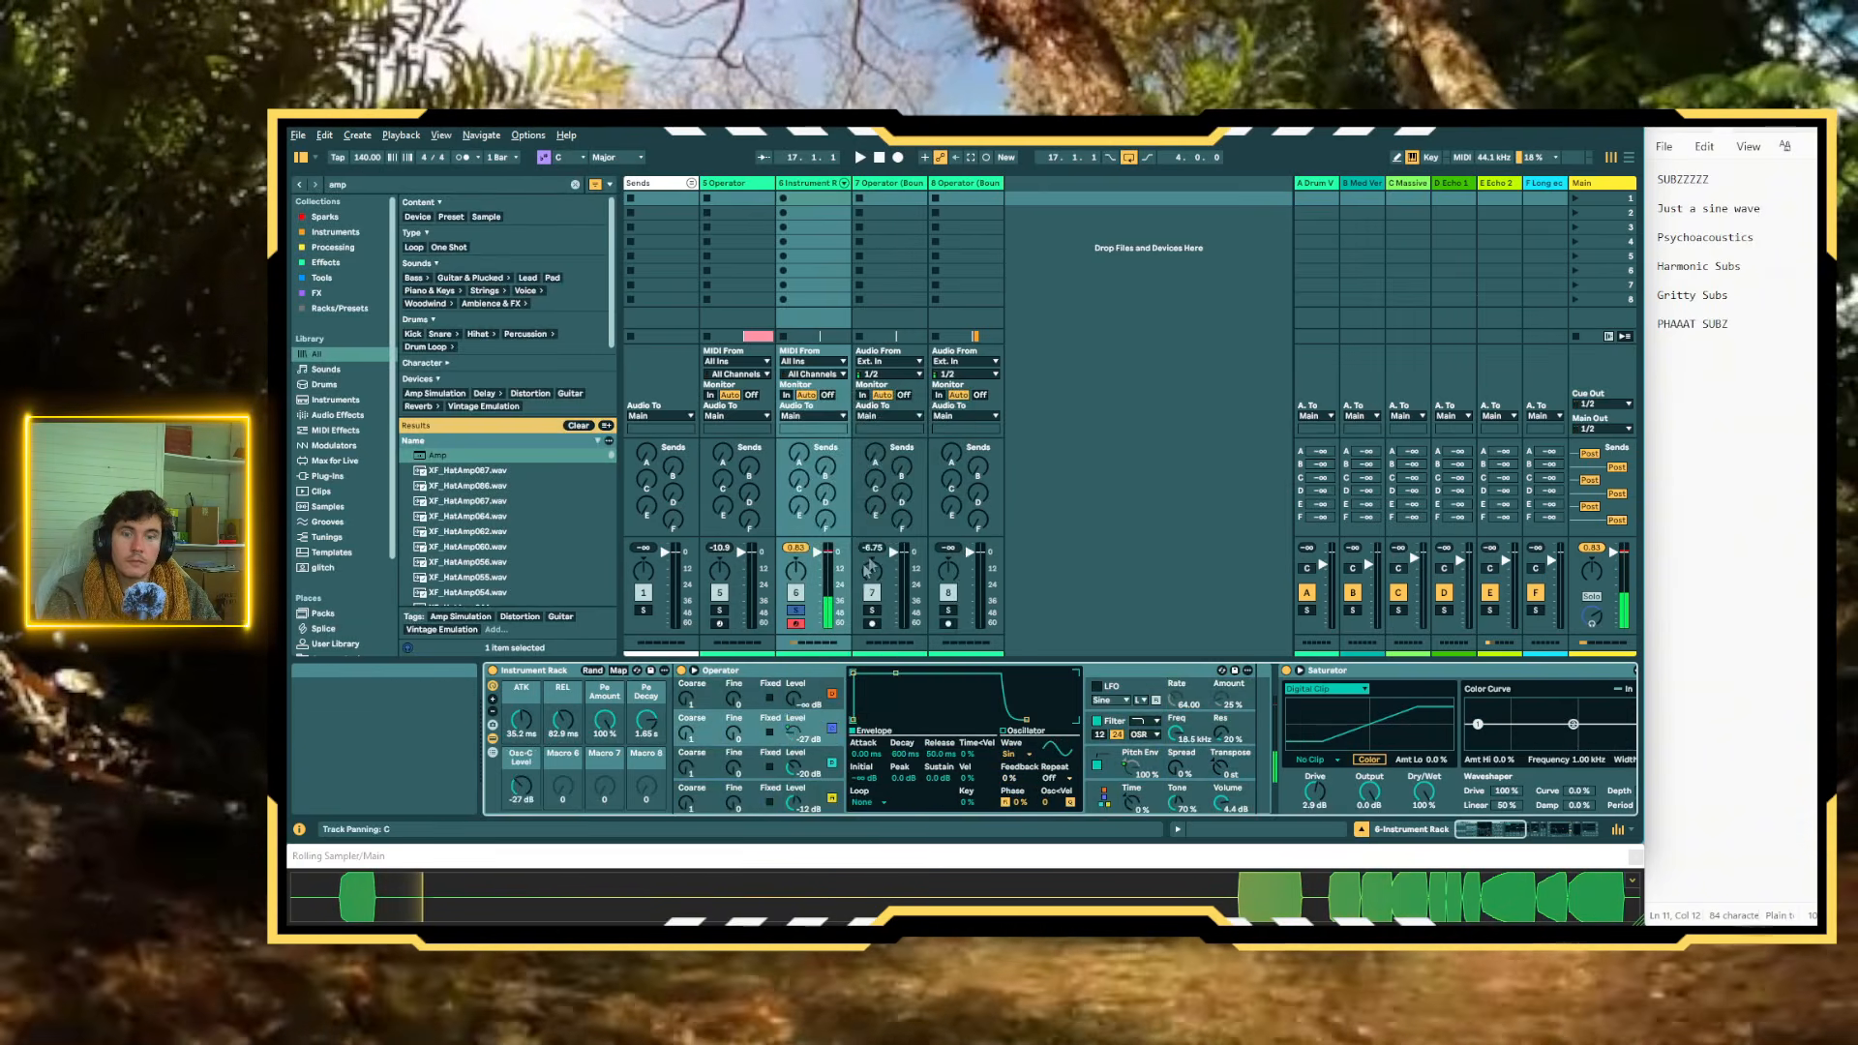
click(621, 670)
drag(516, 789, 516, 808)
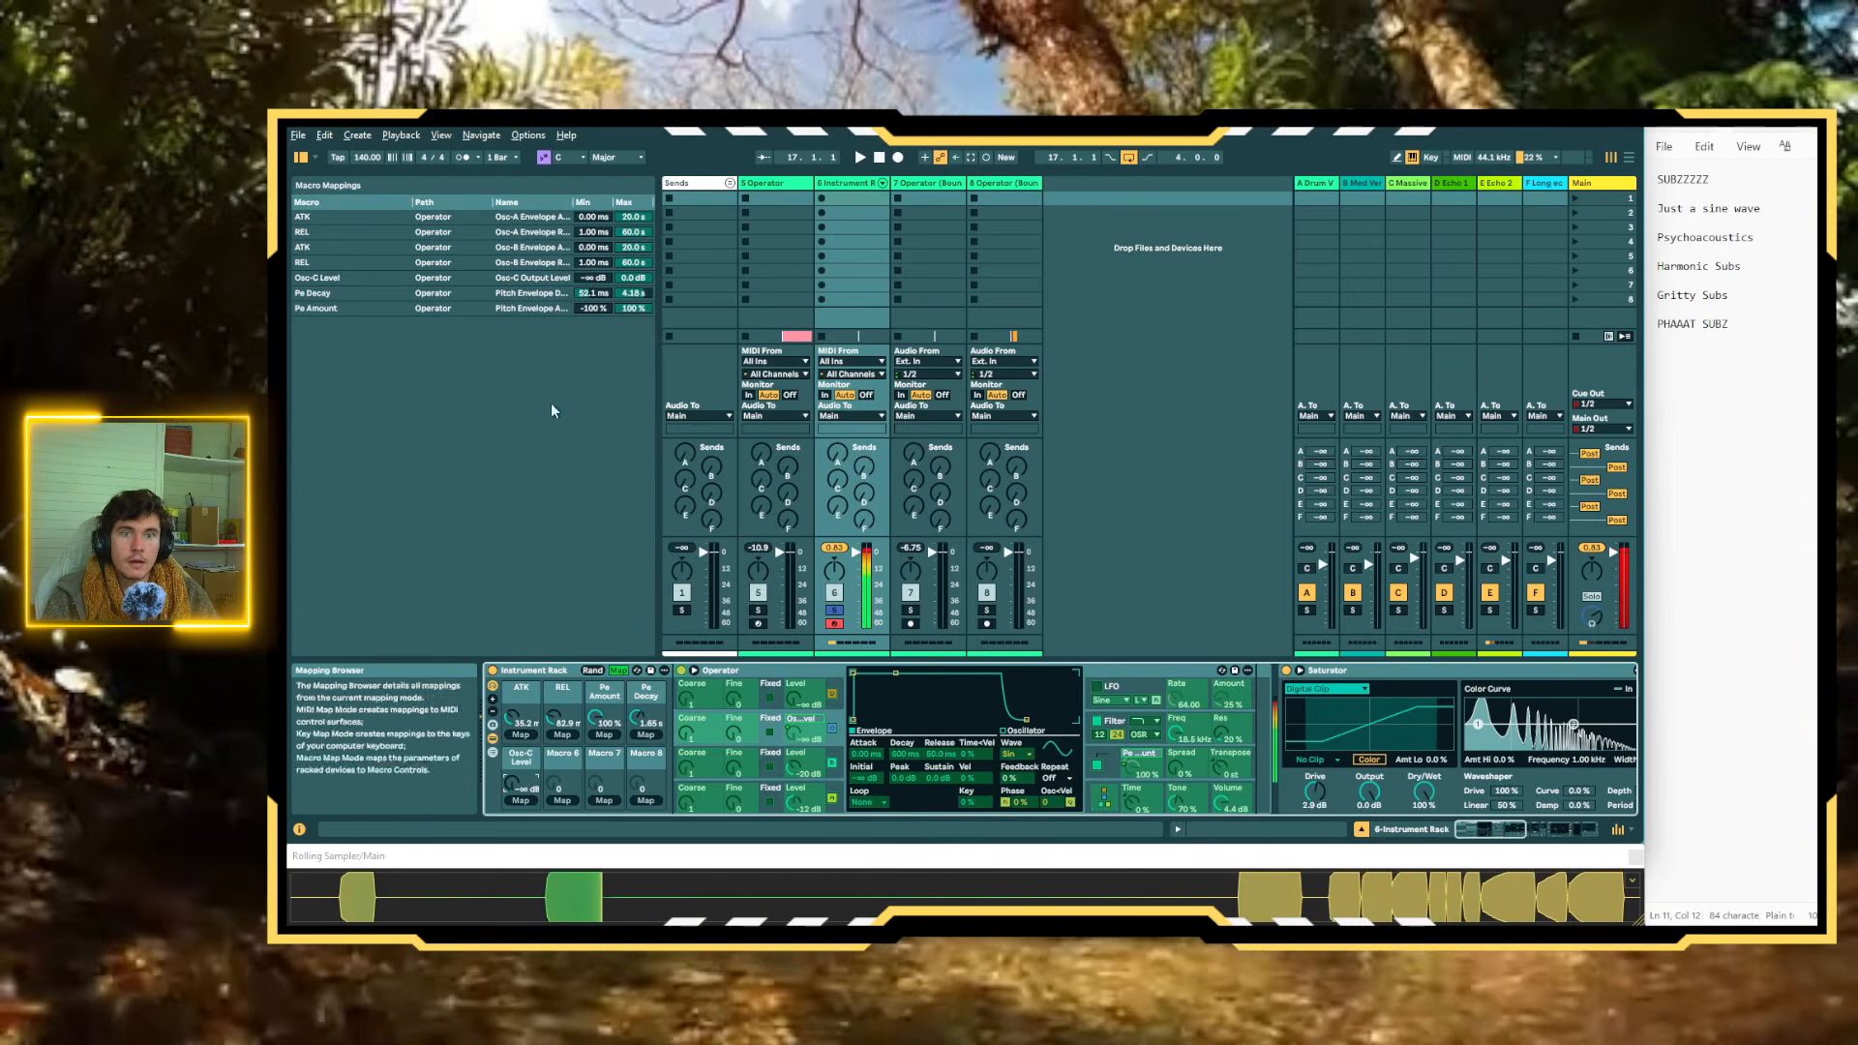
drag(510, 786, 510, 687)
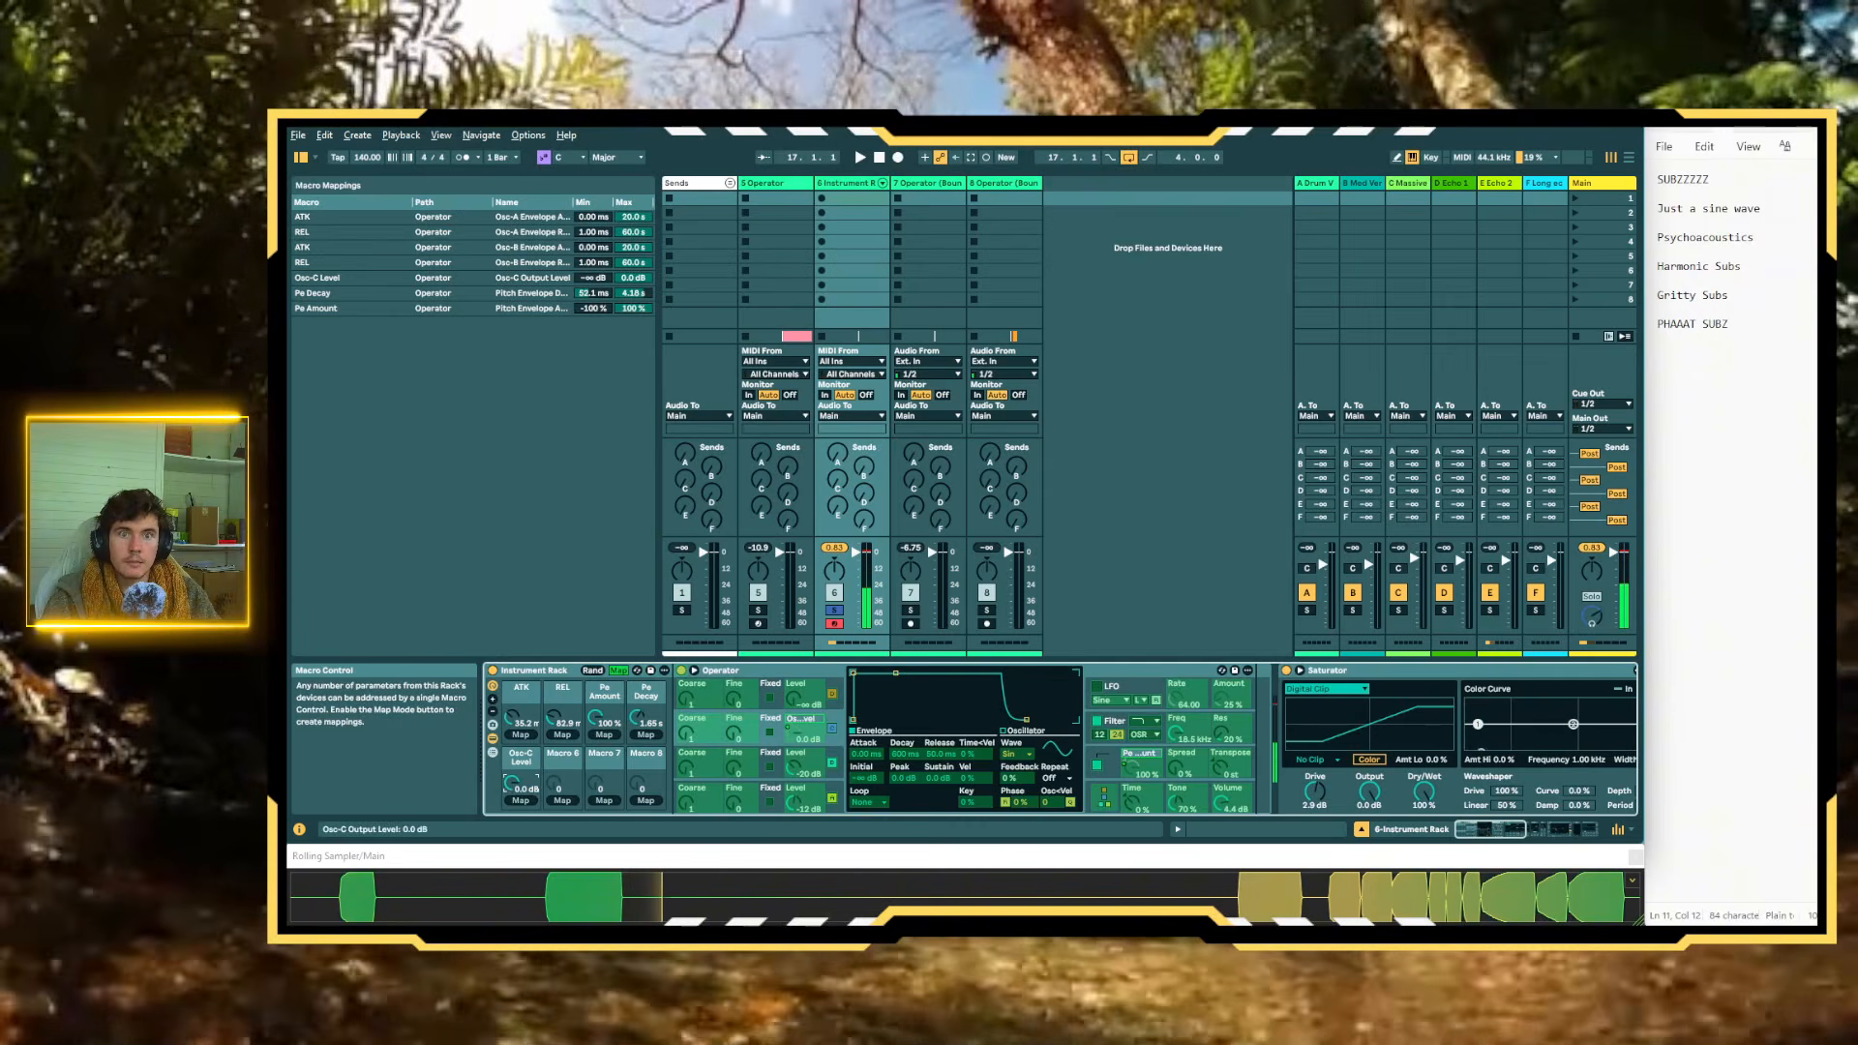
Limit the maximum of the Osc-C Level mapping to -10 dB and shorten the Pe Decay macro to about 183 ms
drag(634, 278, 633, 297)
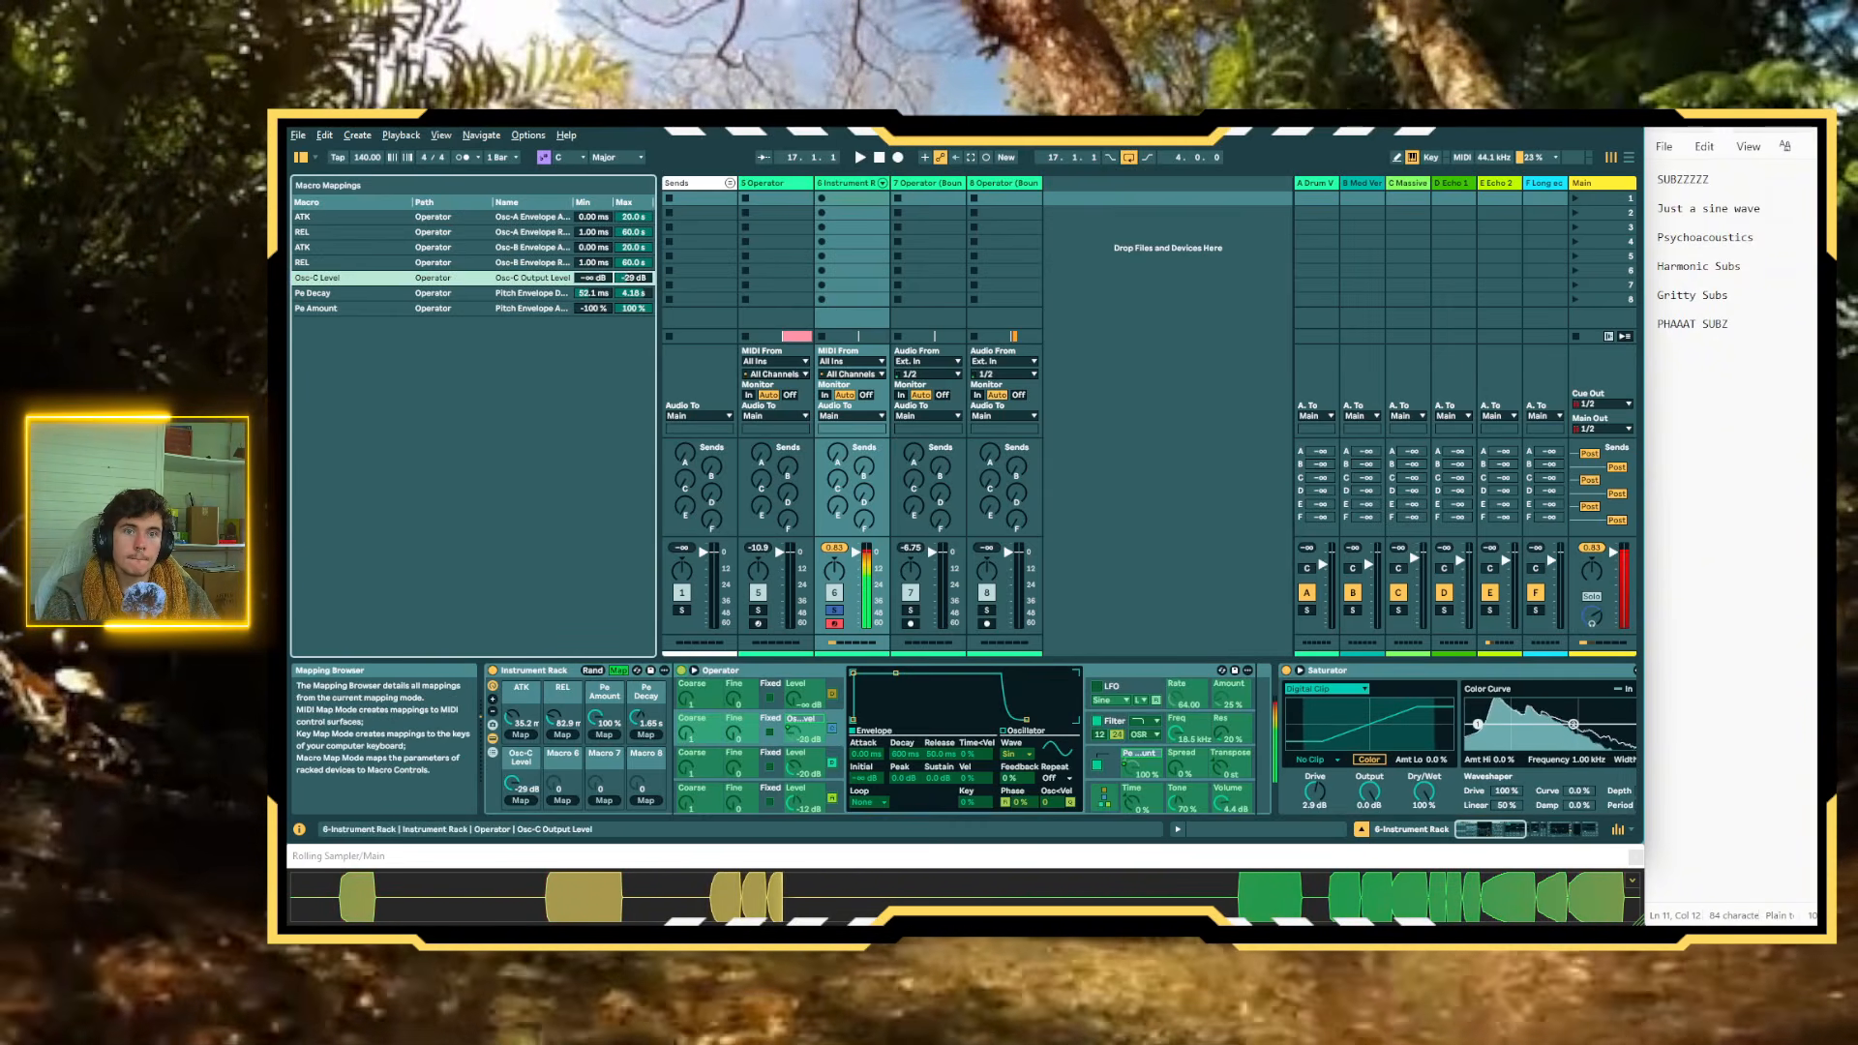
drag(633, 278, 633, 269)
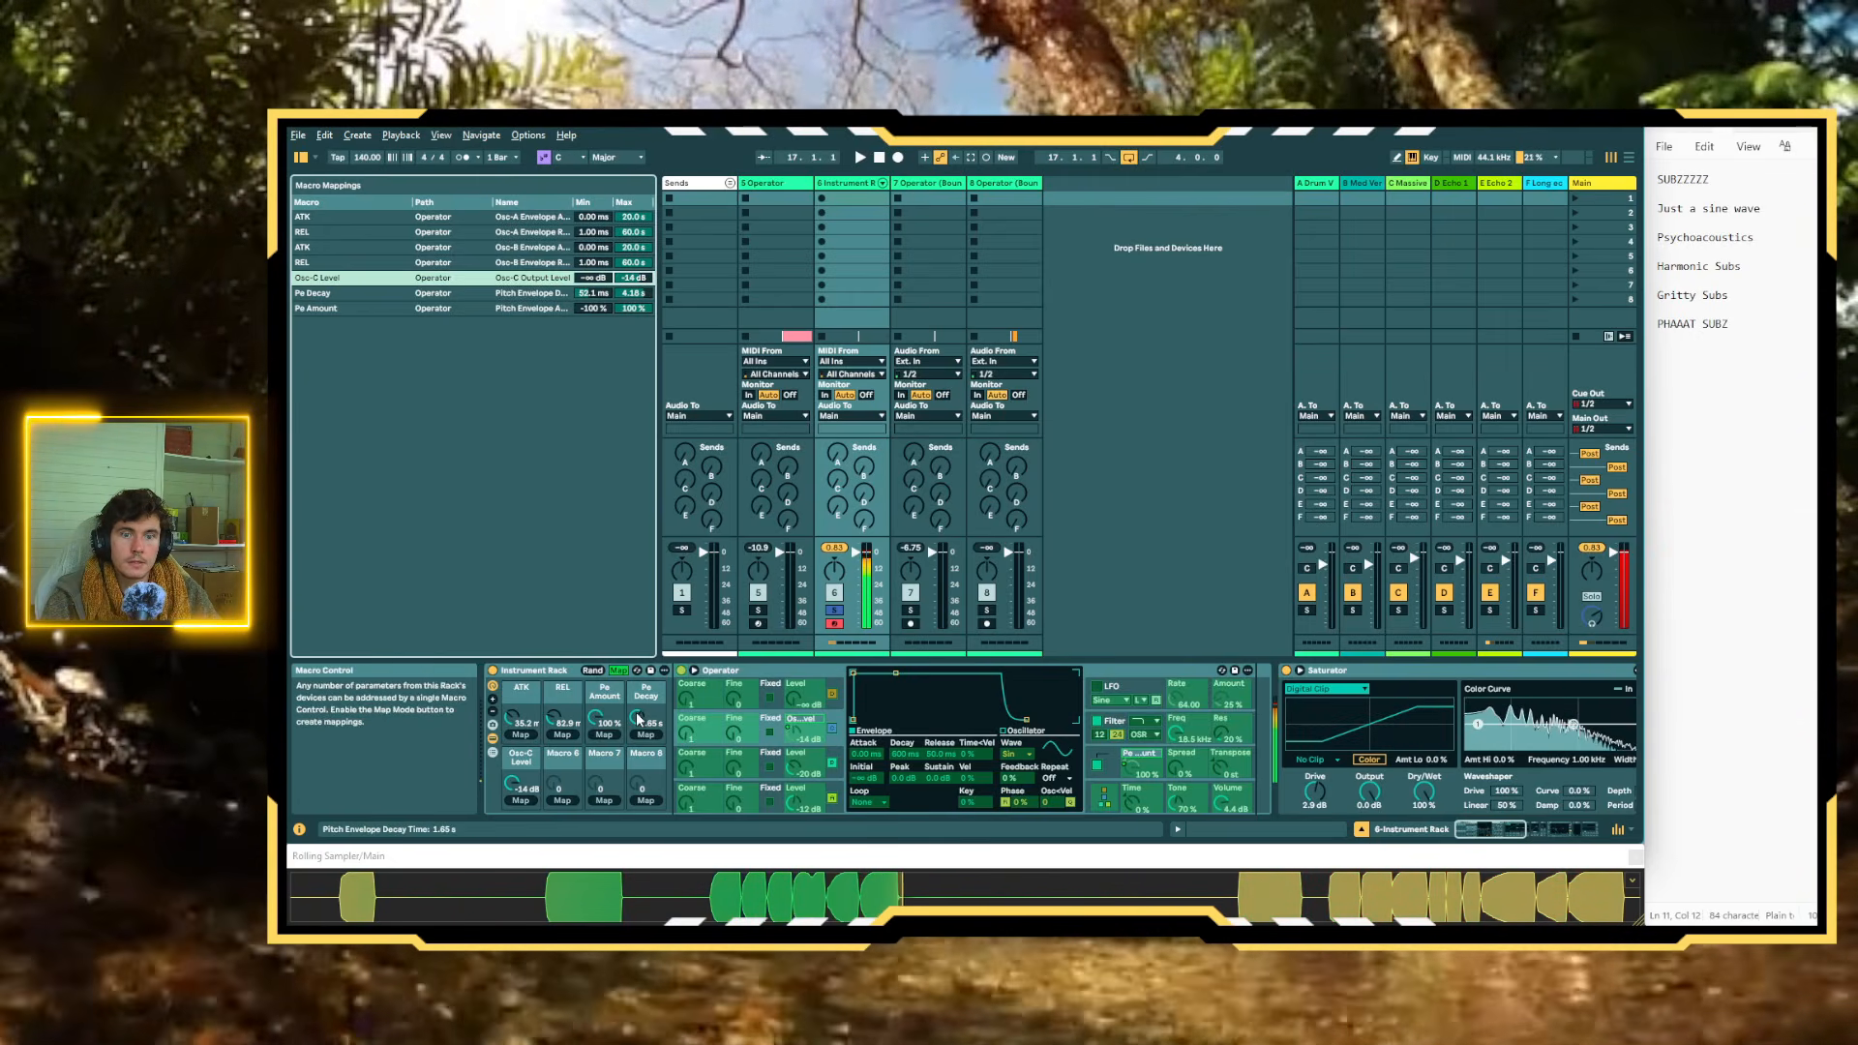
mouse_move(638, 718)
mouse_down()
mouse_move(638, 751)
mouse_move(638, 729)
mouse_up()
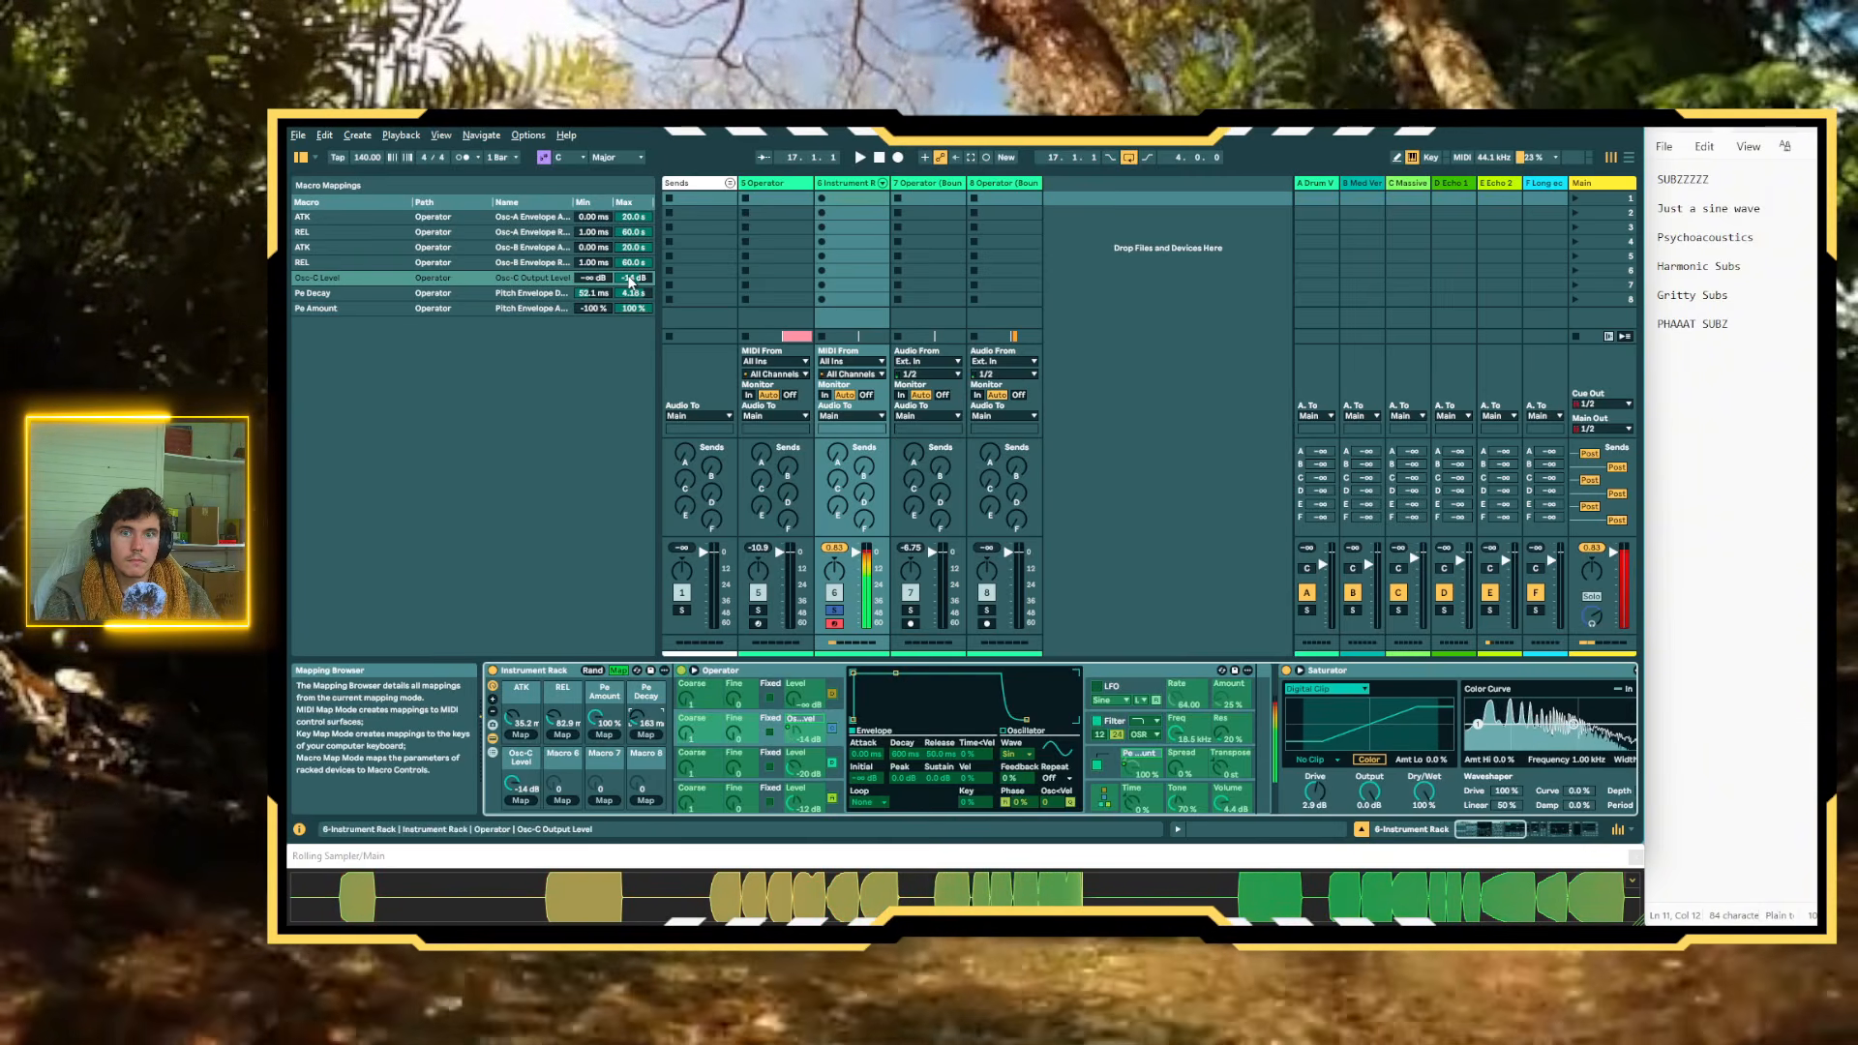
drag(629, 281, 632, 283)
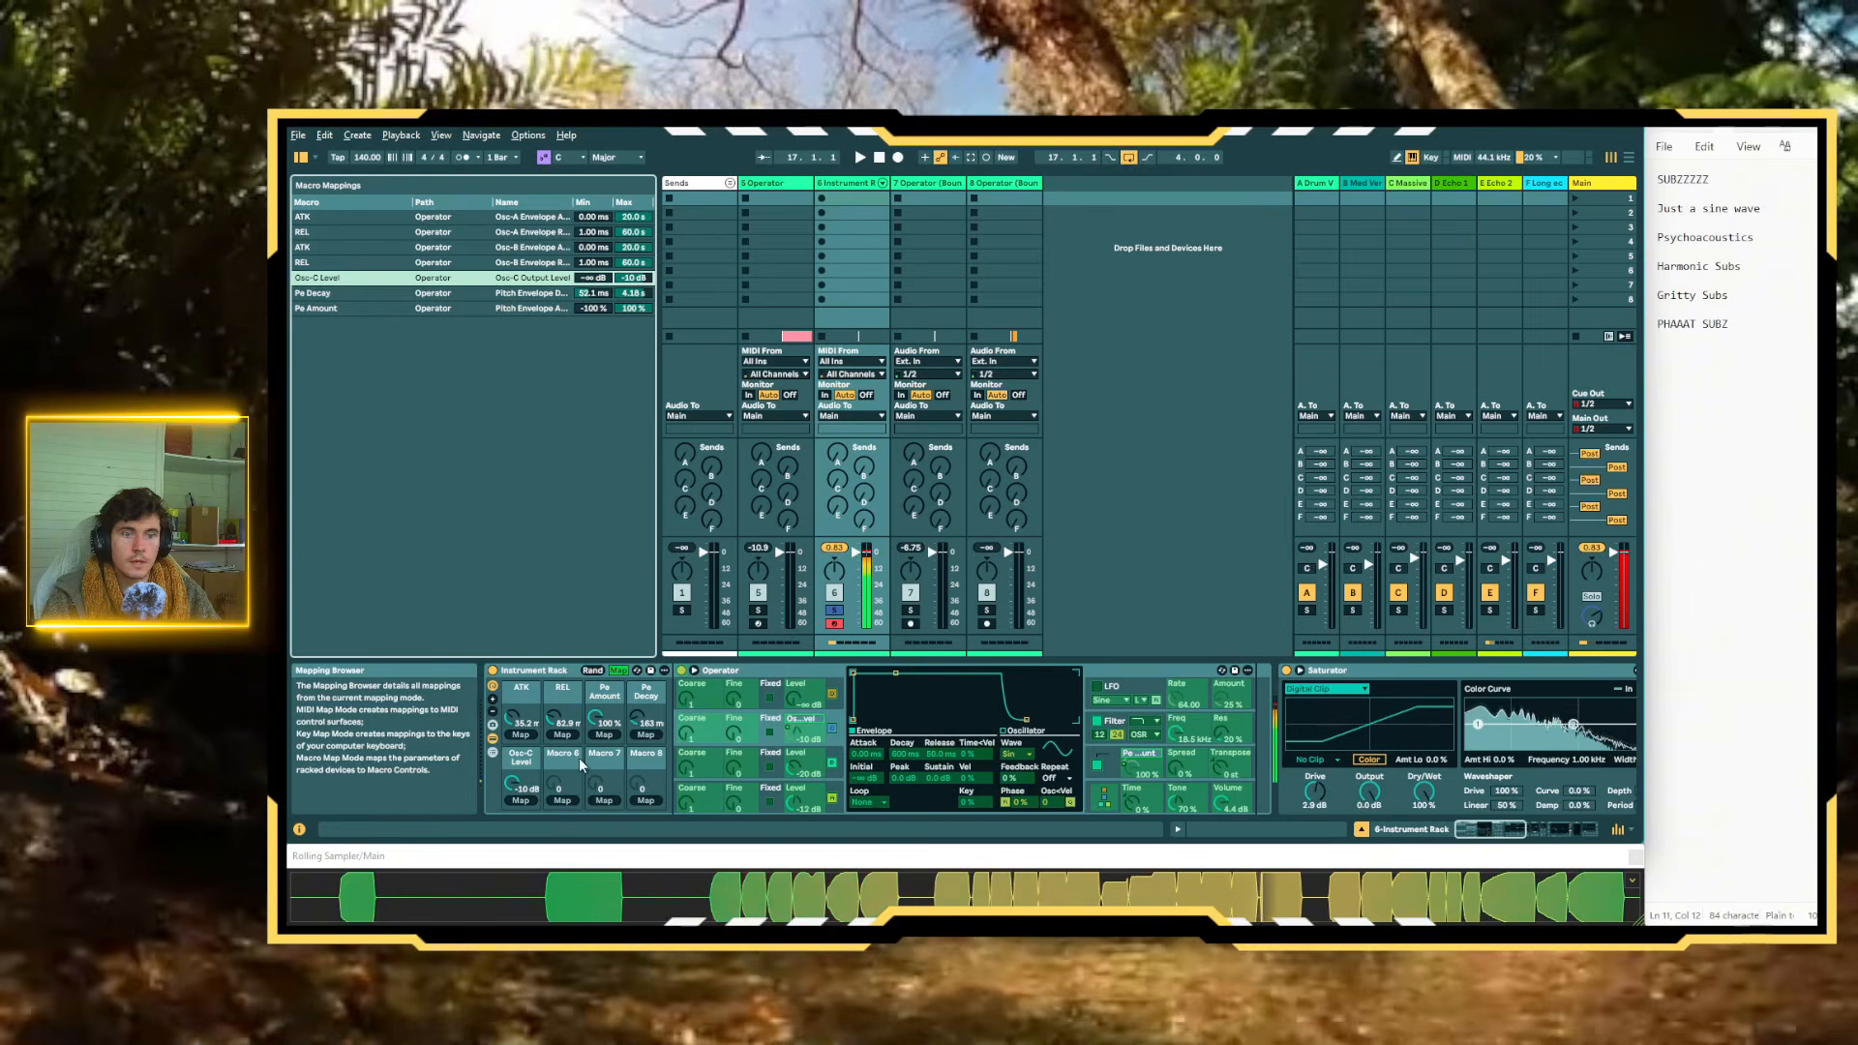
Bypass the Saturator to compare the sound, turn it back on and collapse the device
scroll(579, 758, down, 10)
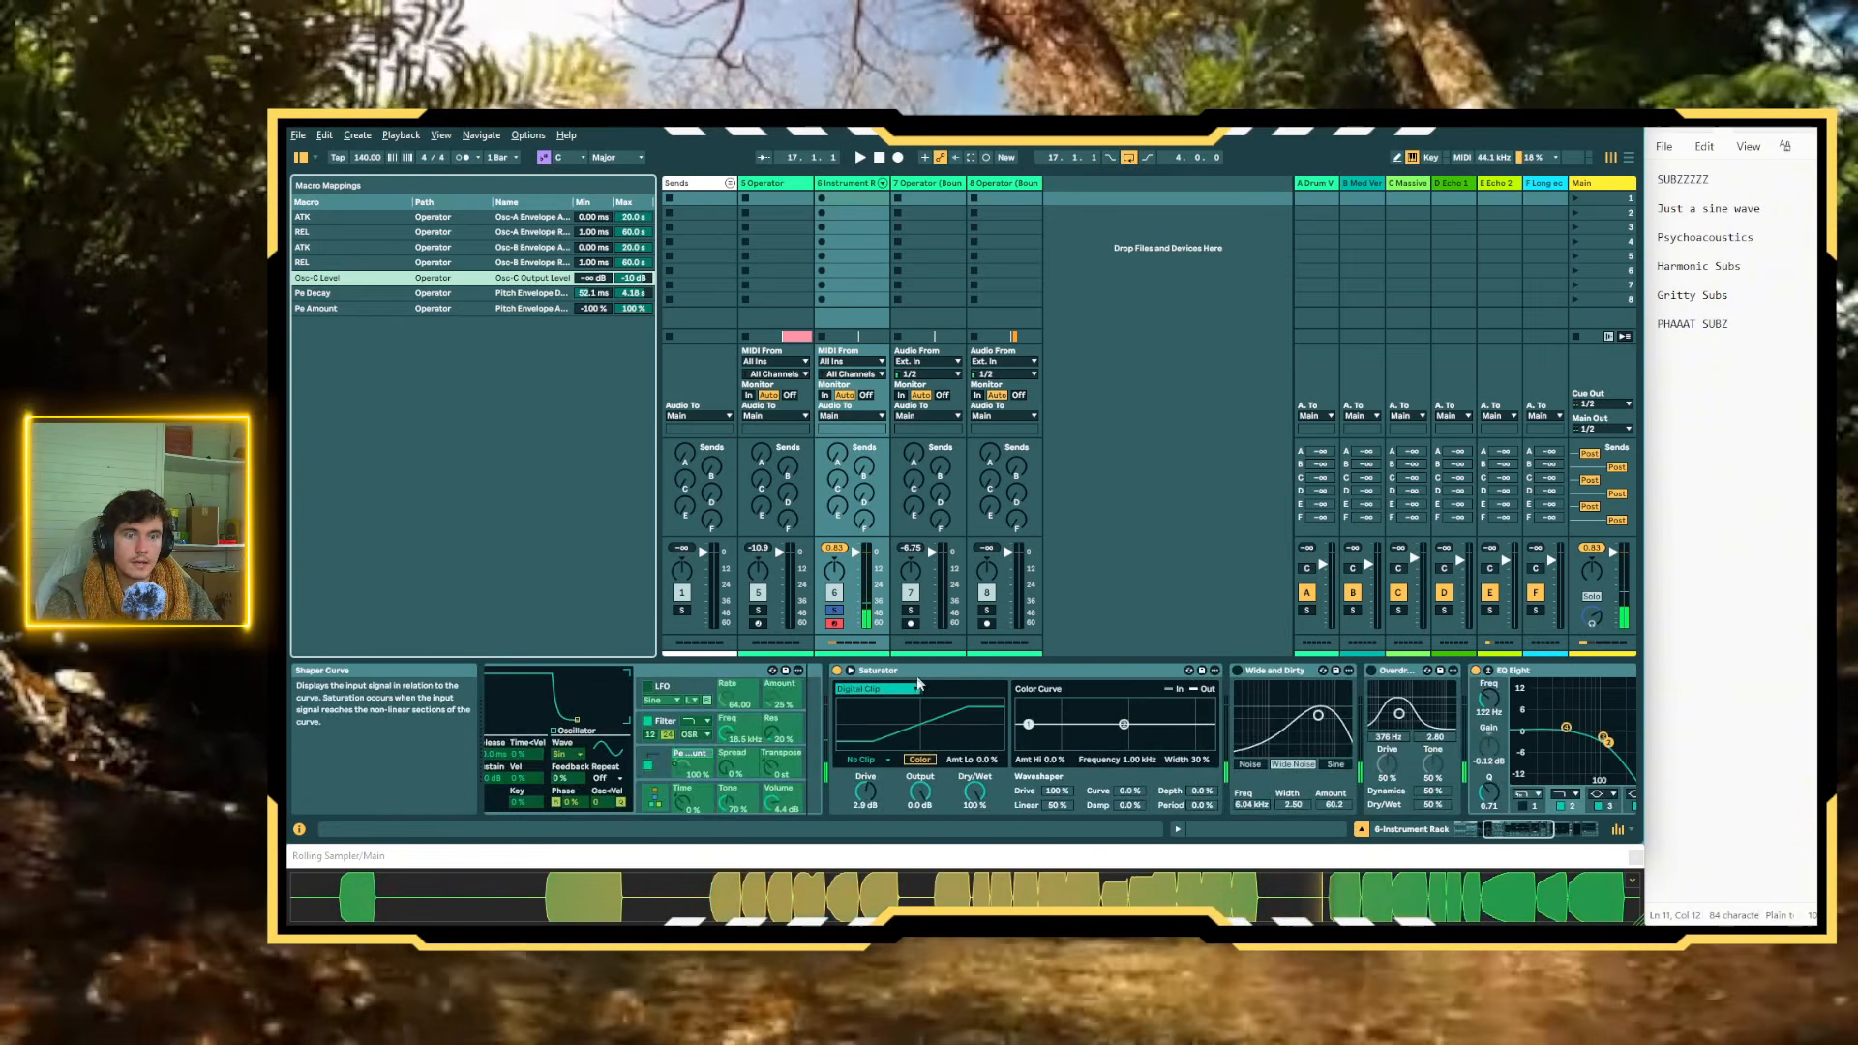
click(838, 672)
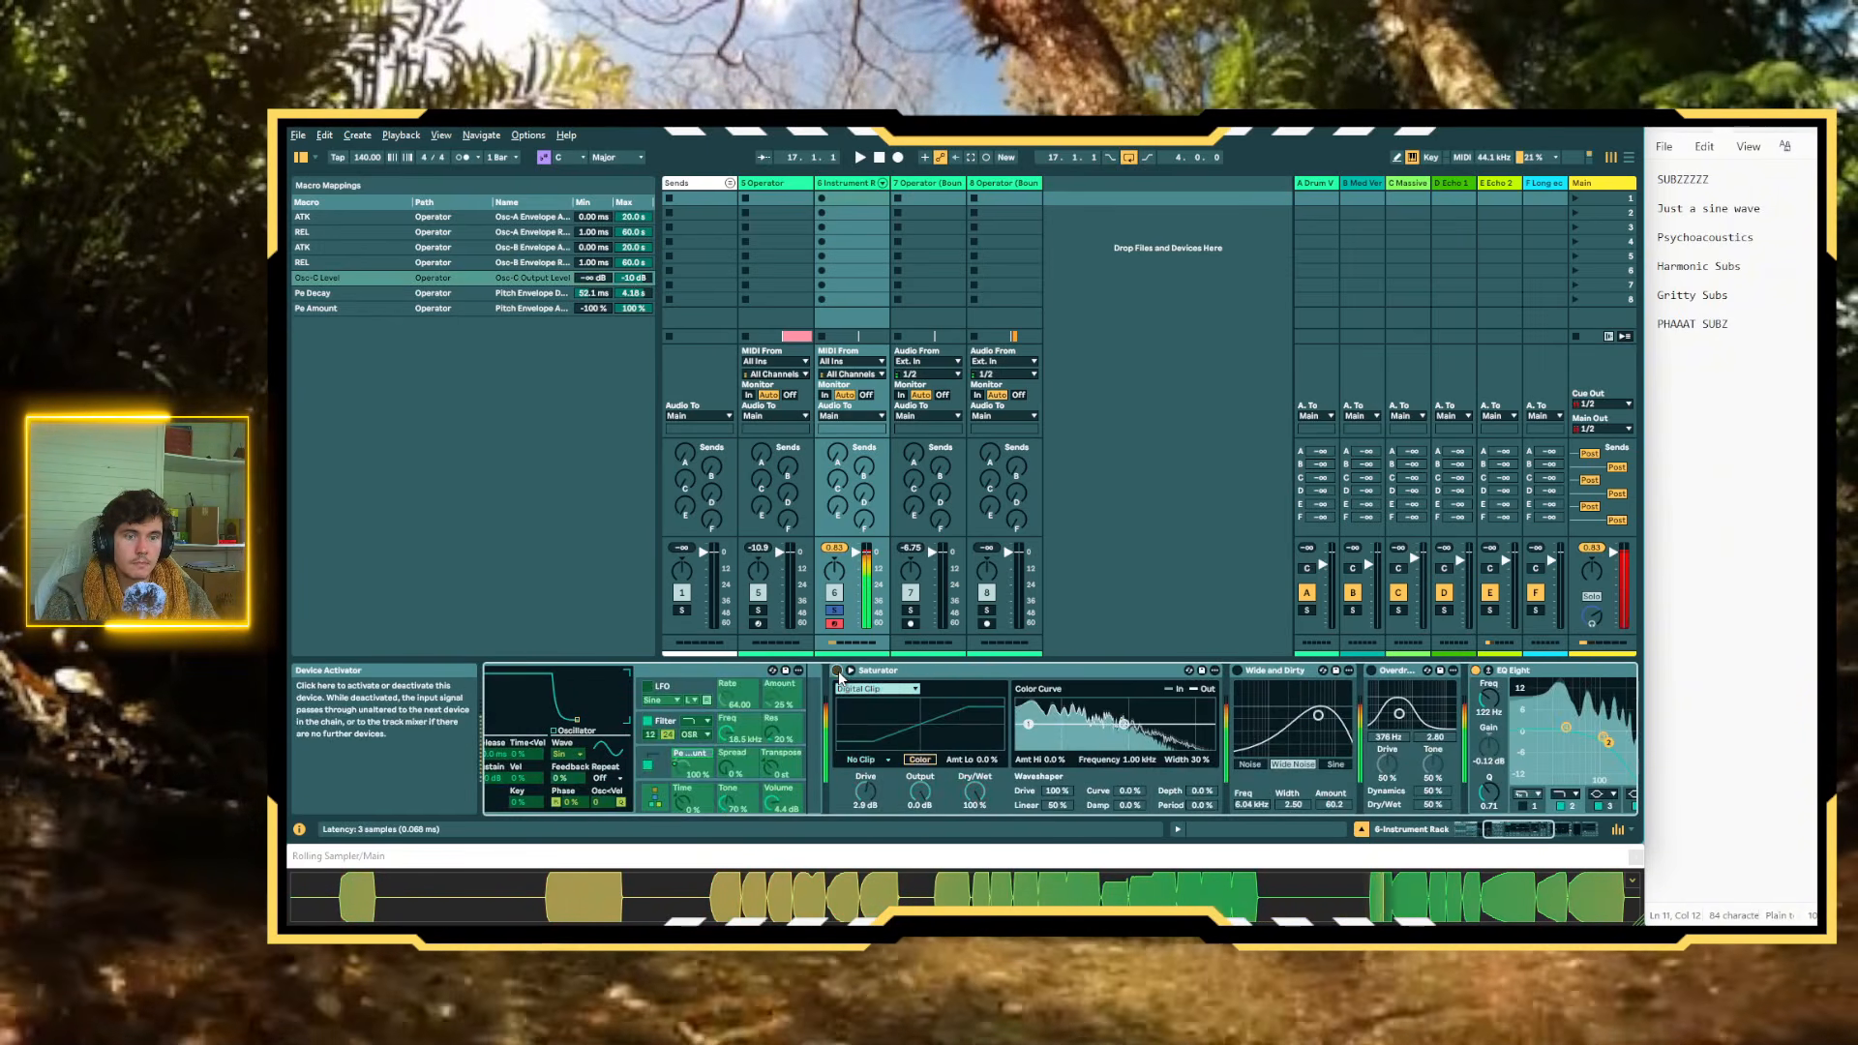
click(838, 671)
double_click(890, 670)
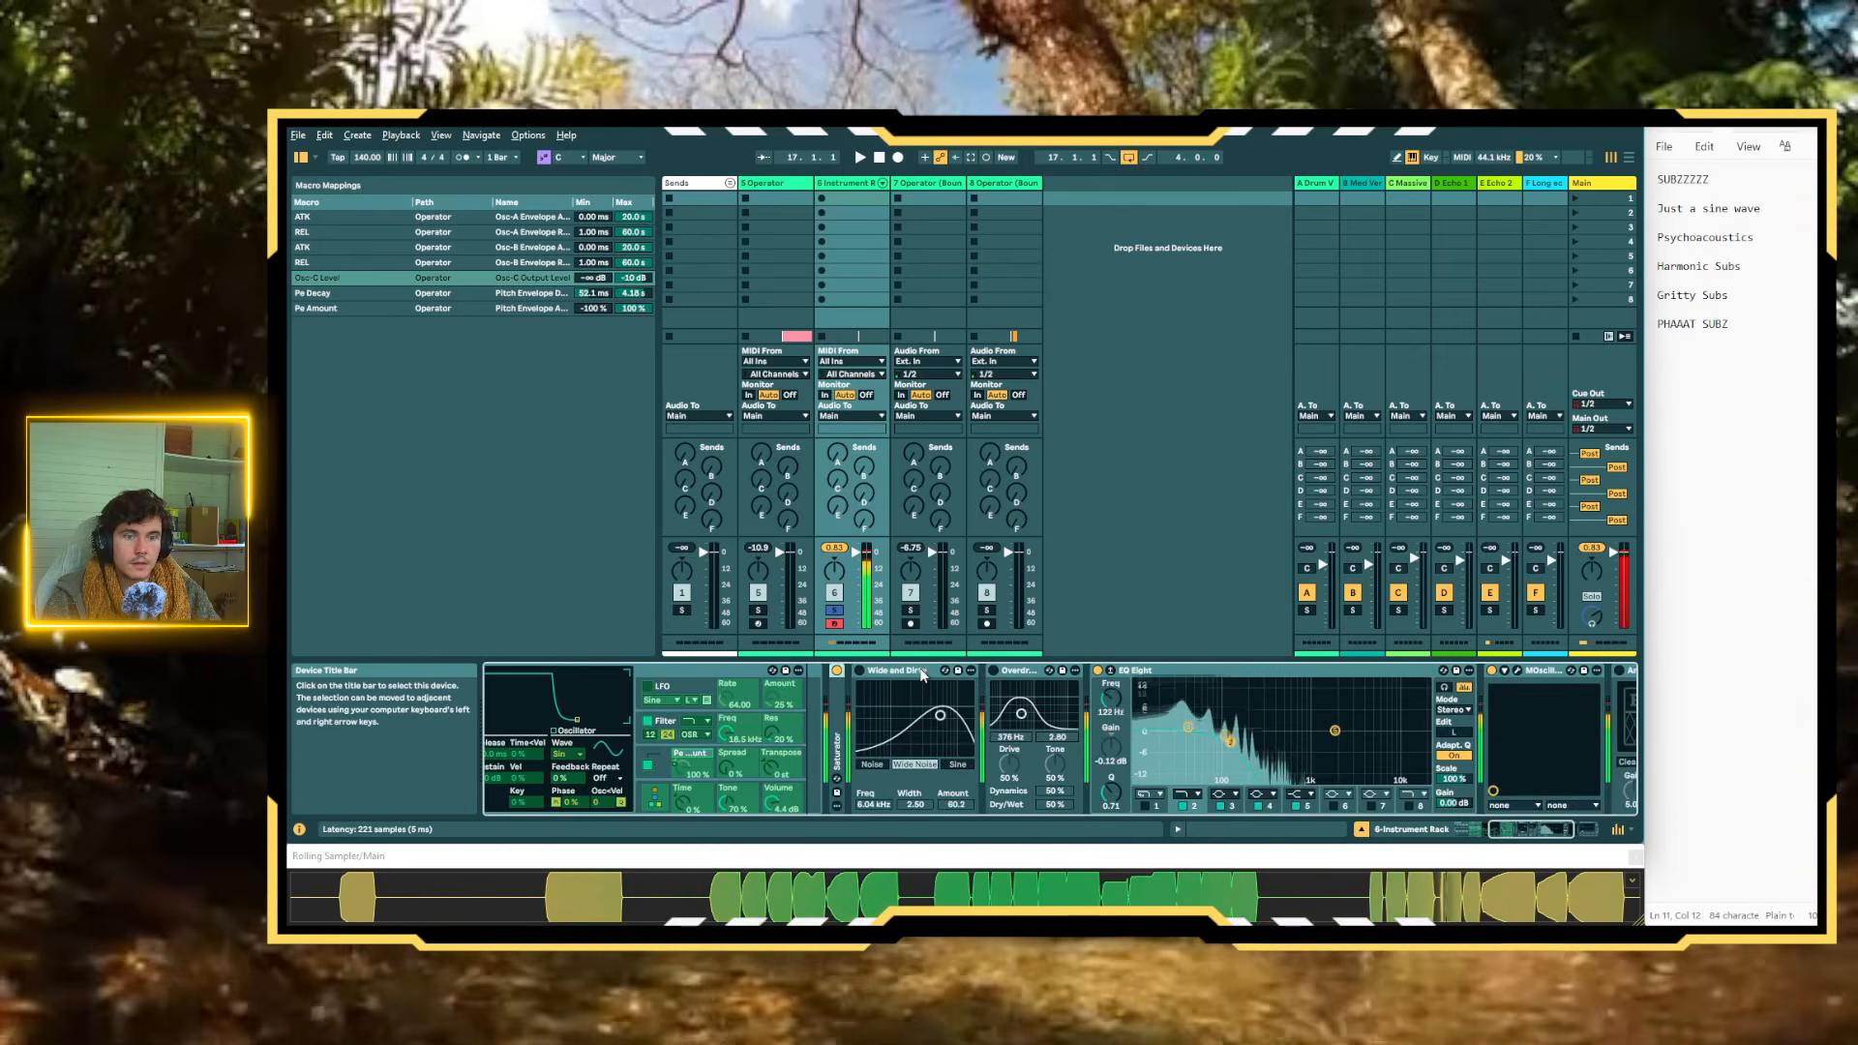
Move the Wide and Dirty and Overdrive devices into the Instrument Rack after the collapsed Saturator
drag(996, 724, 976, 725)
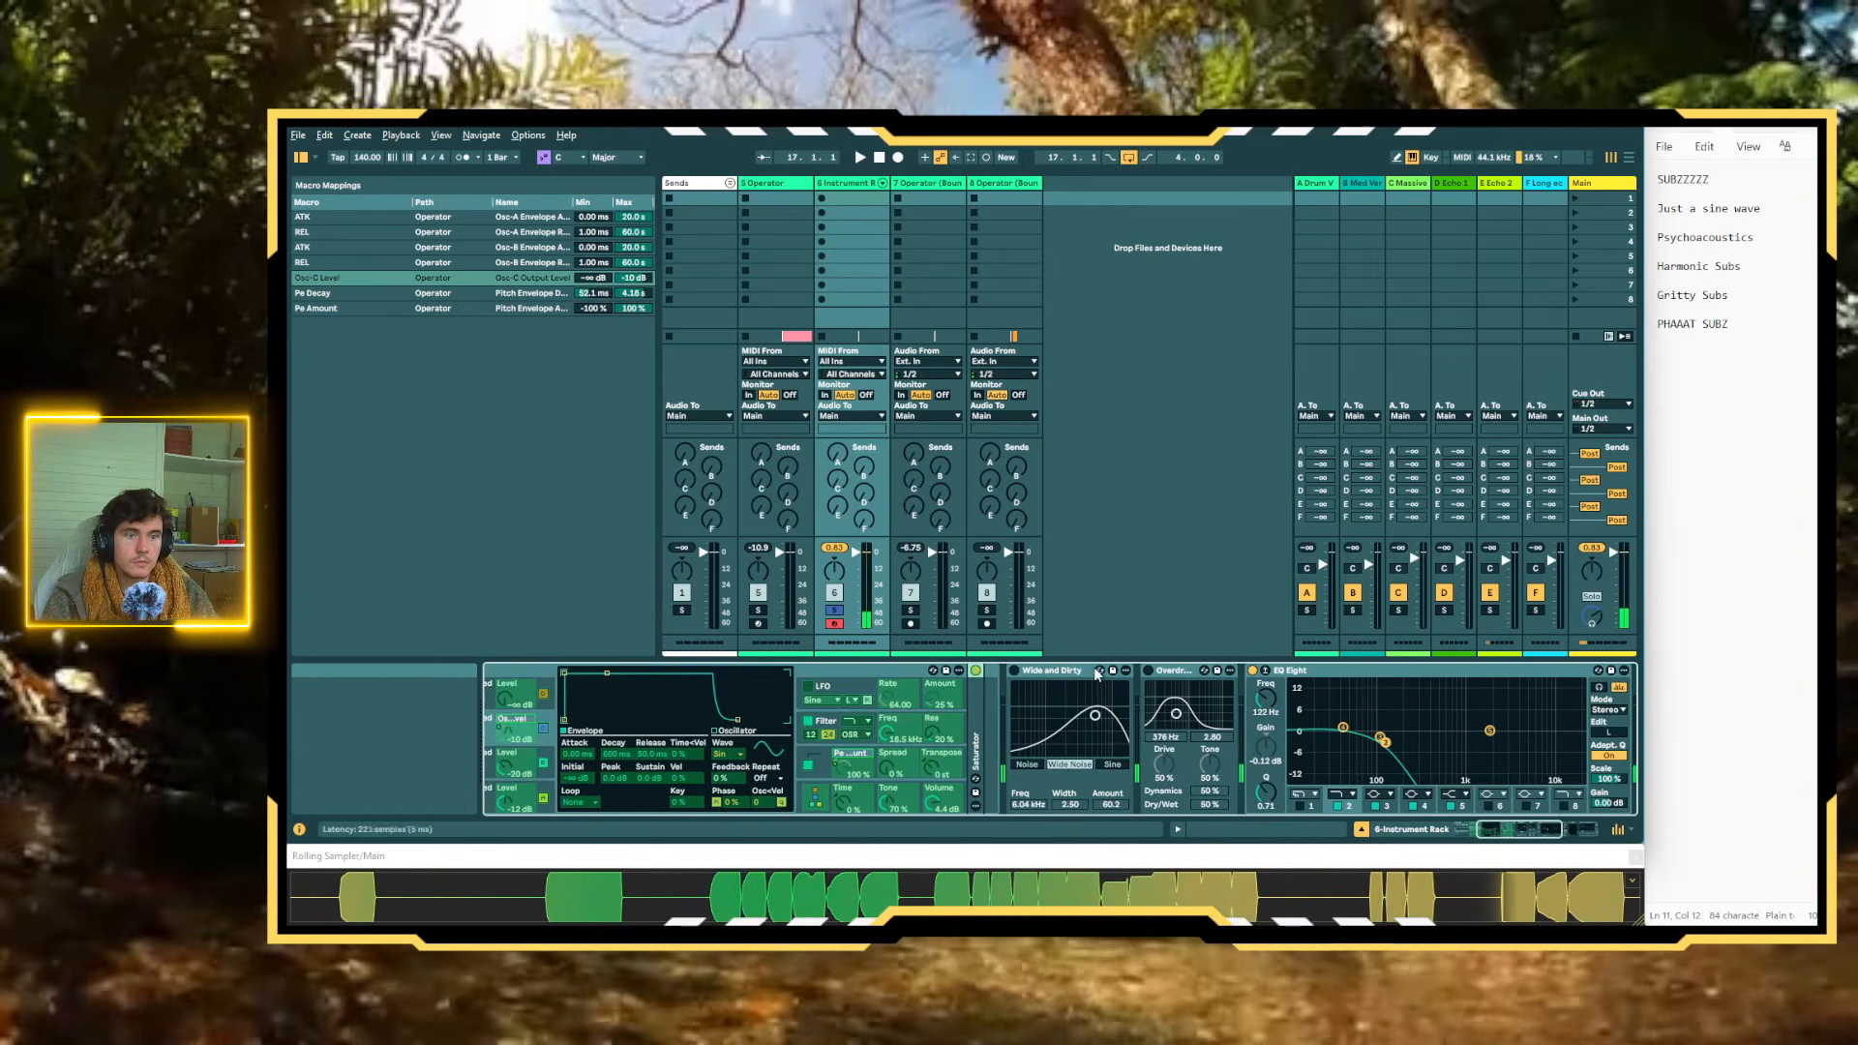
click(1070, 671)
shift+click(1176, 672)
drag(1177, 674, 981, 690)
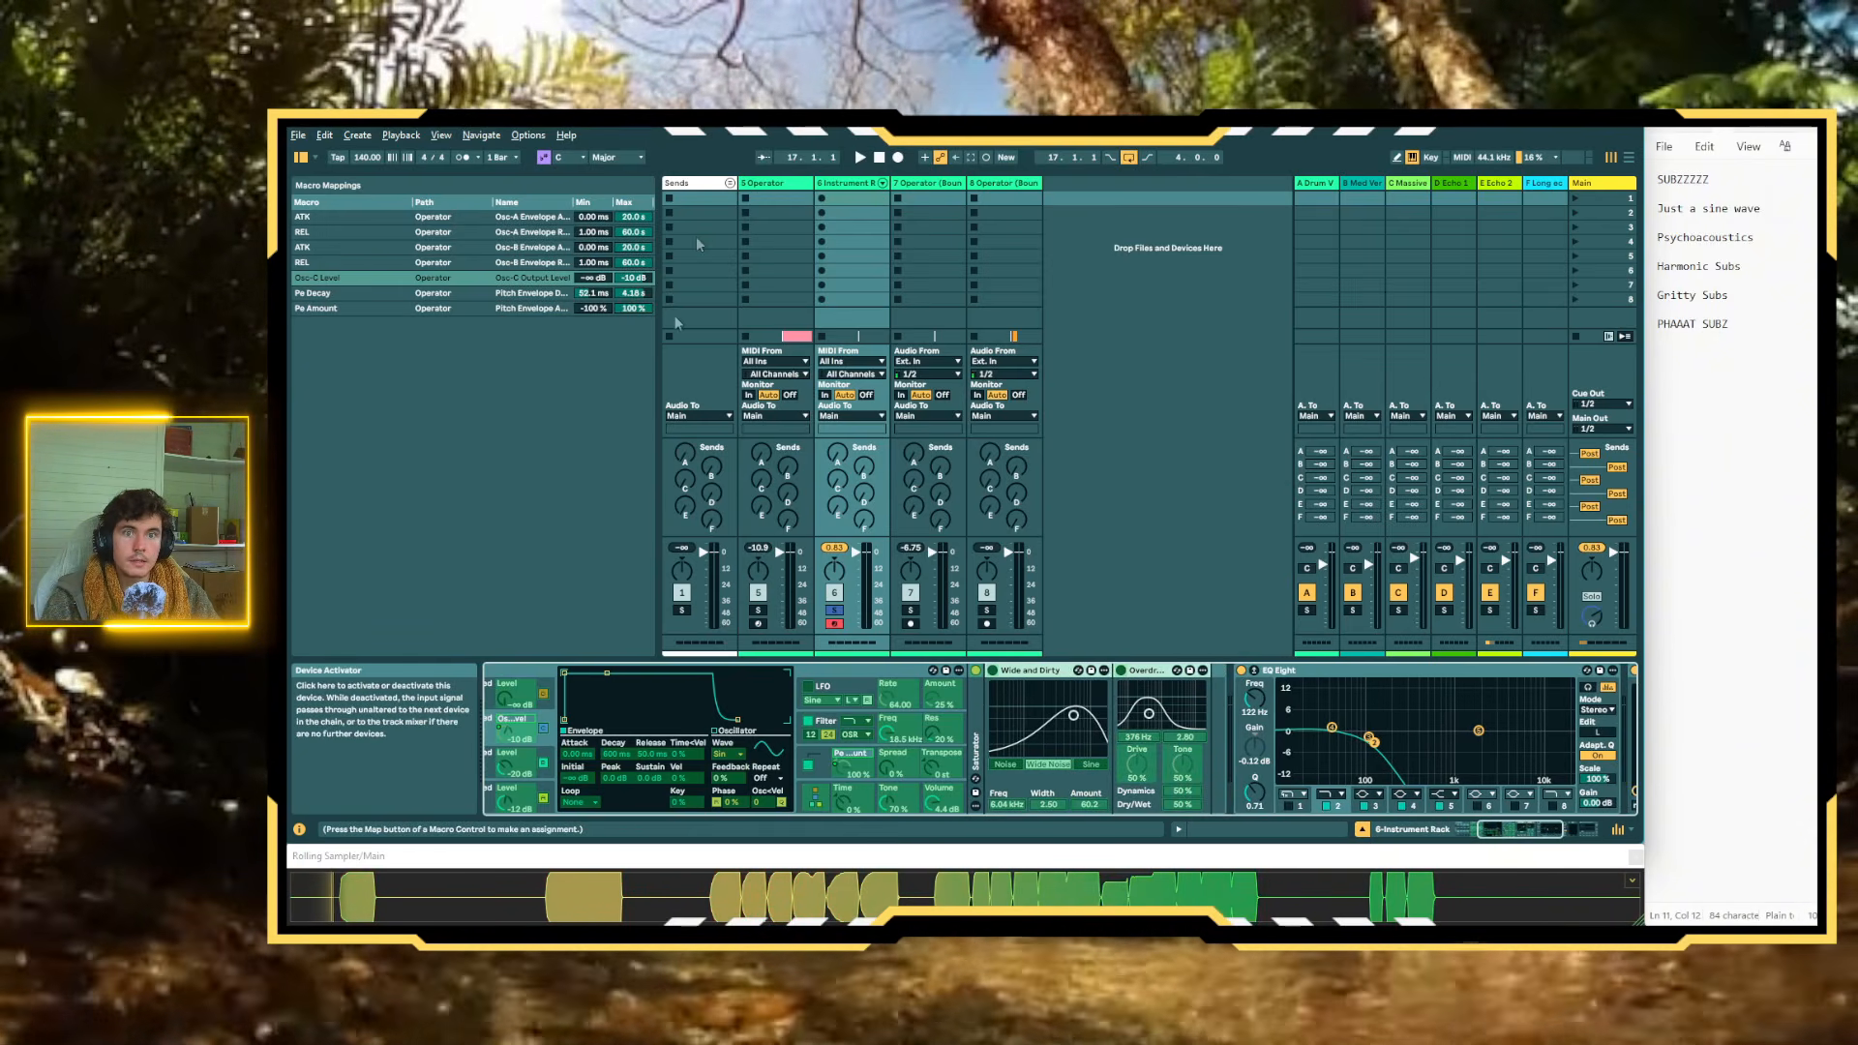
scroll(1123, 671, left, 3)
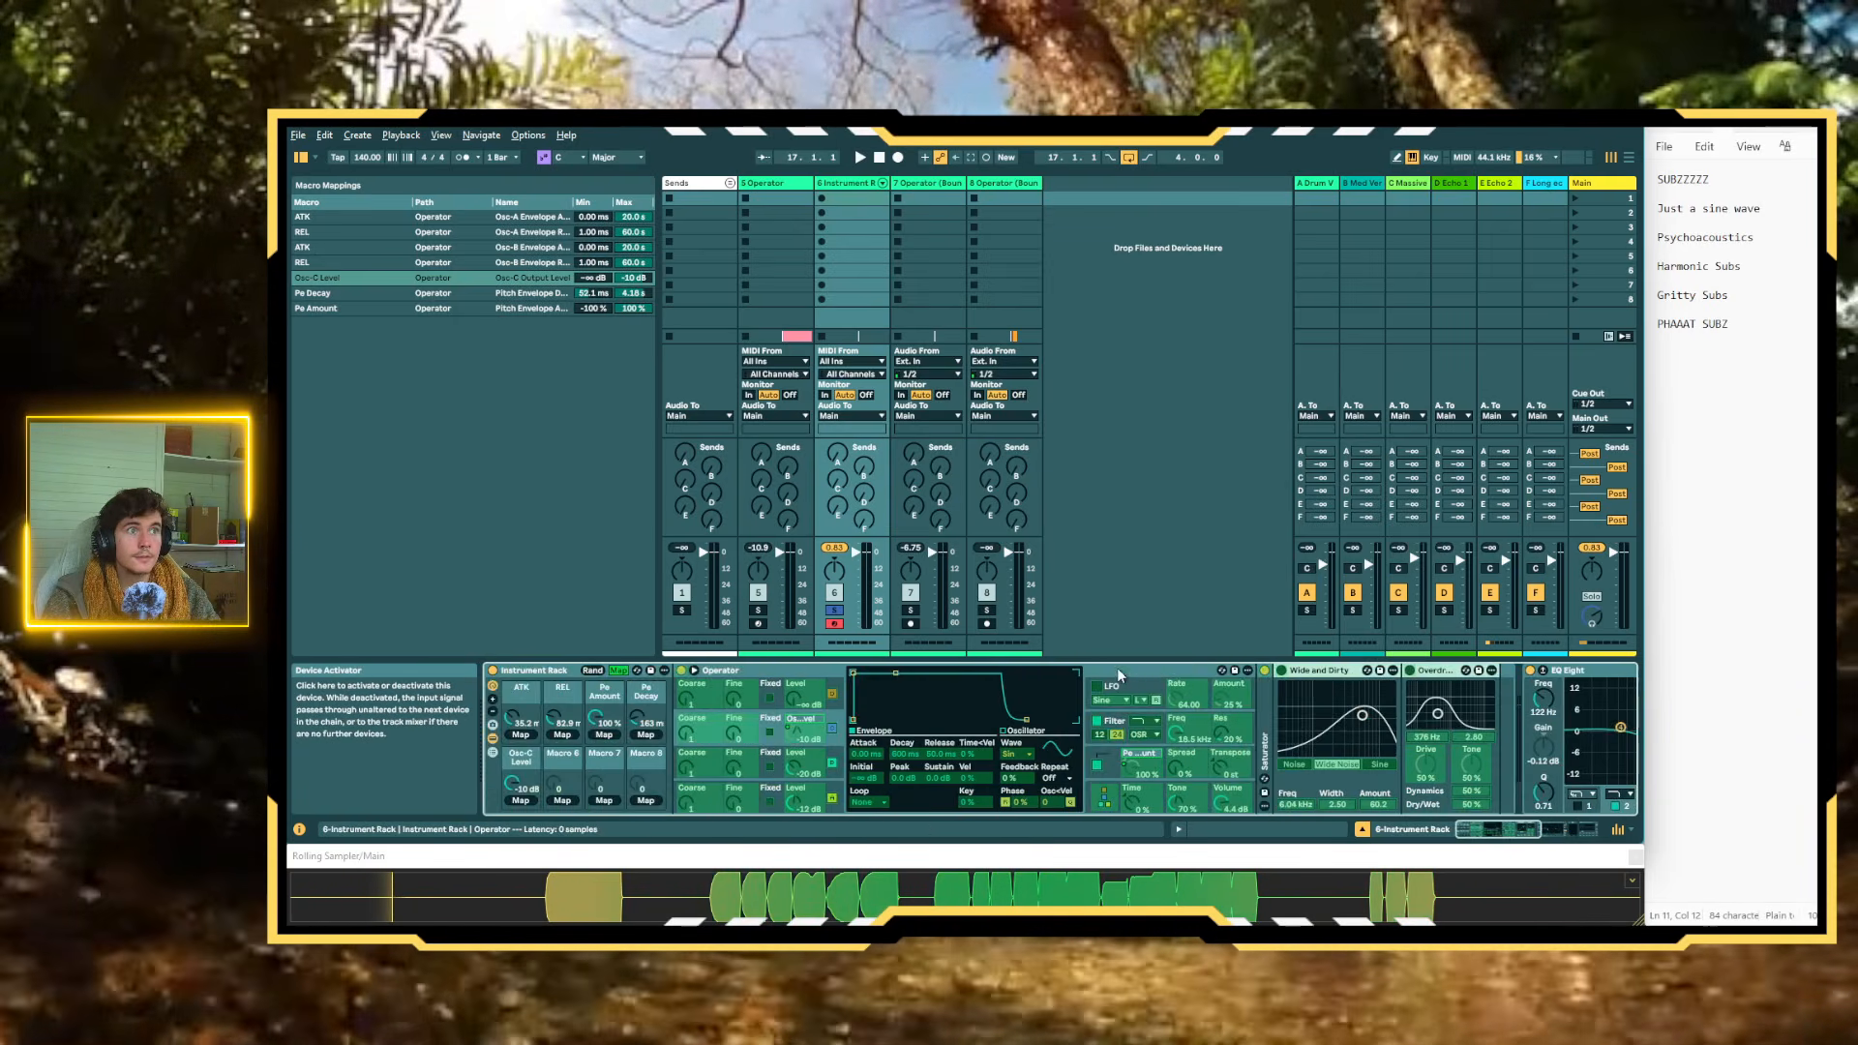
Leave macro mapping mode and lower the Osc-C Level macro to about -60 dB
click(618, 670)
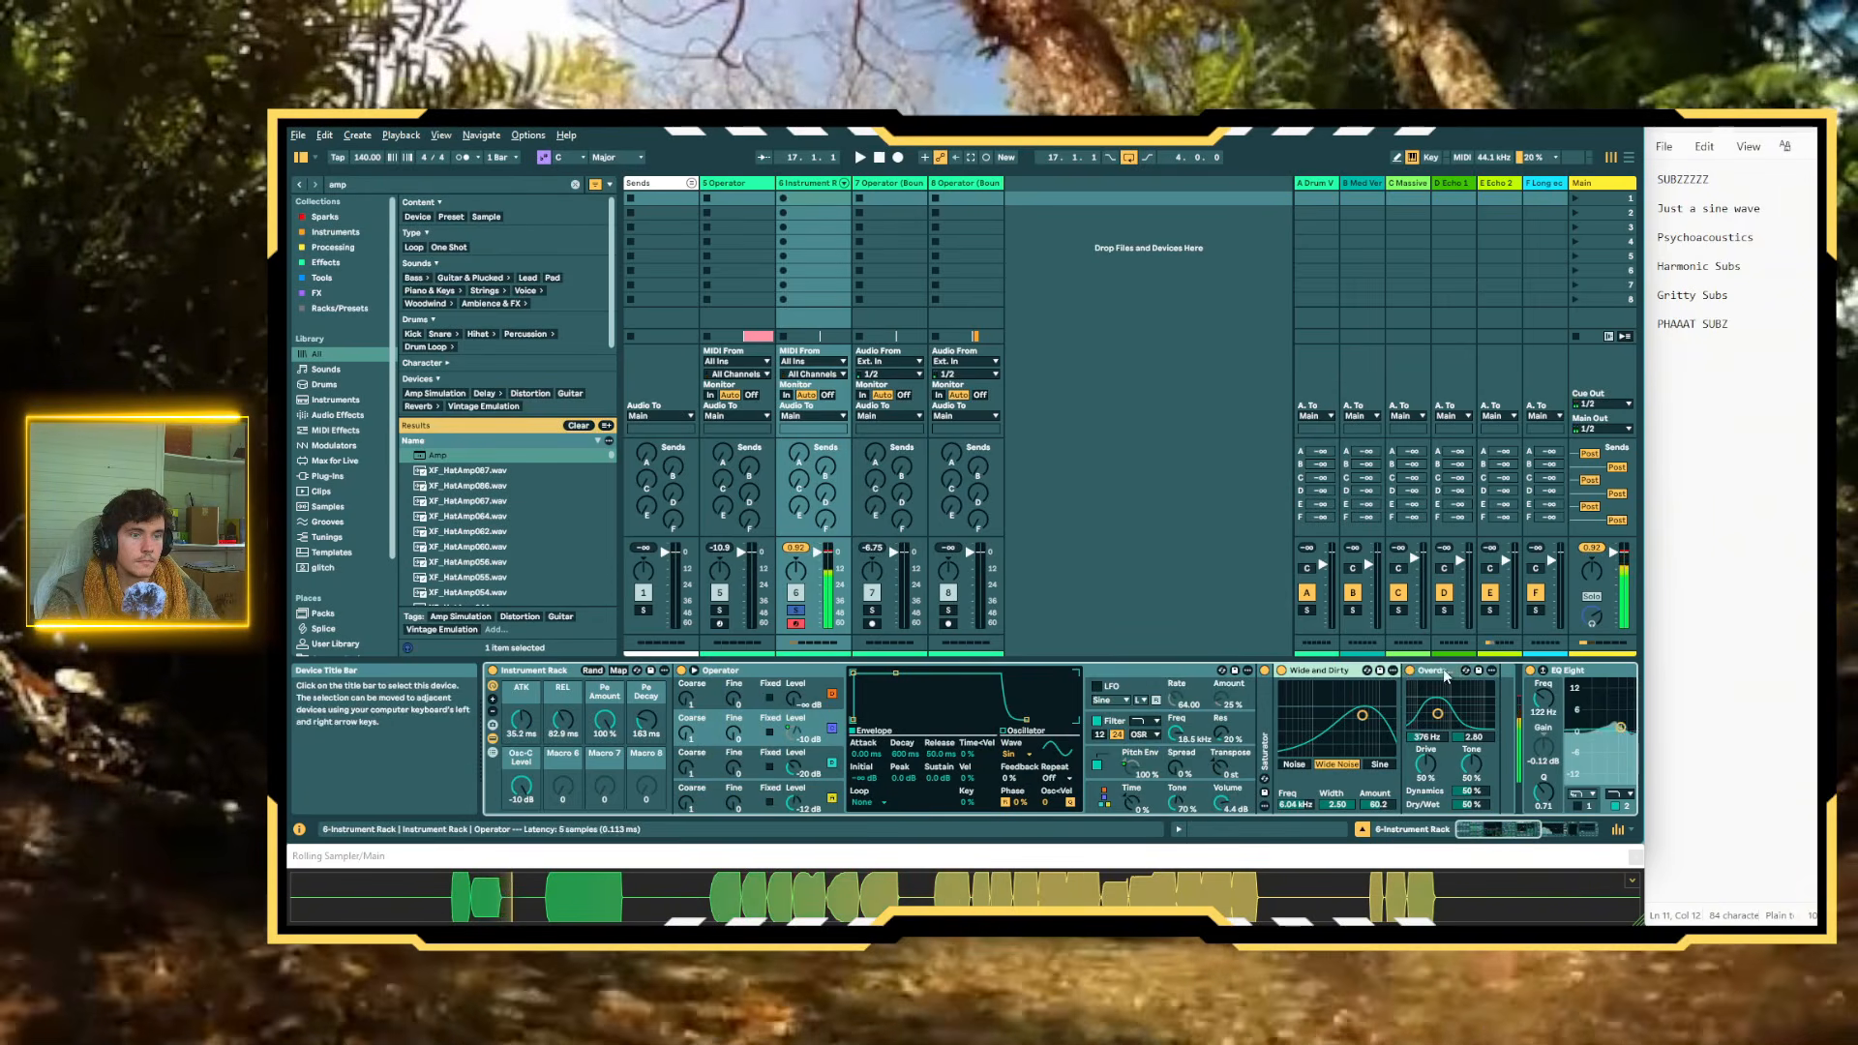
drag(522, 787, 522, 862)
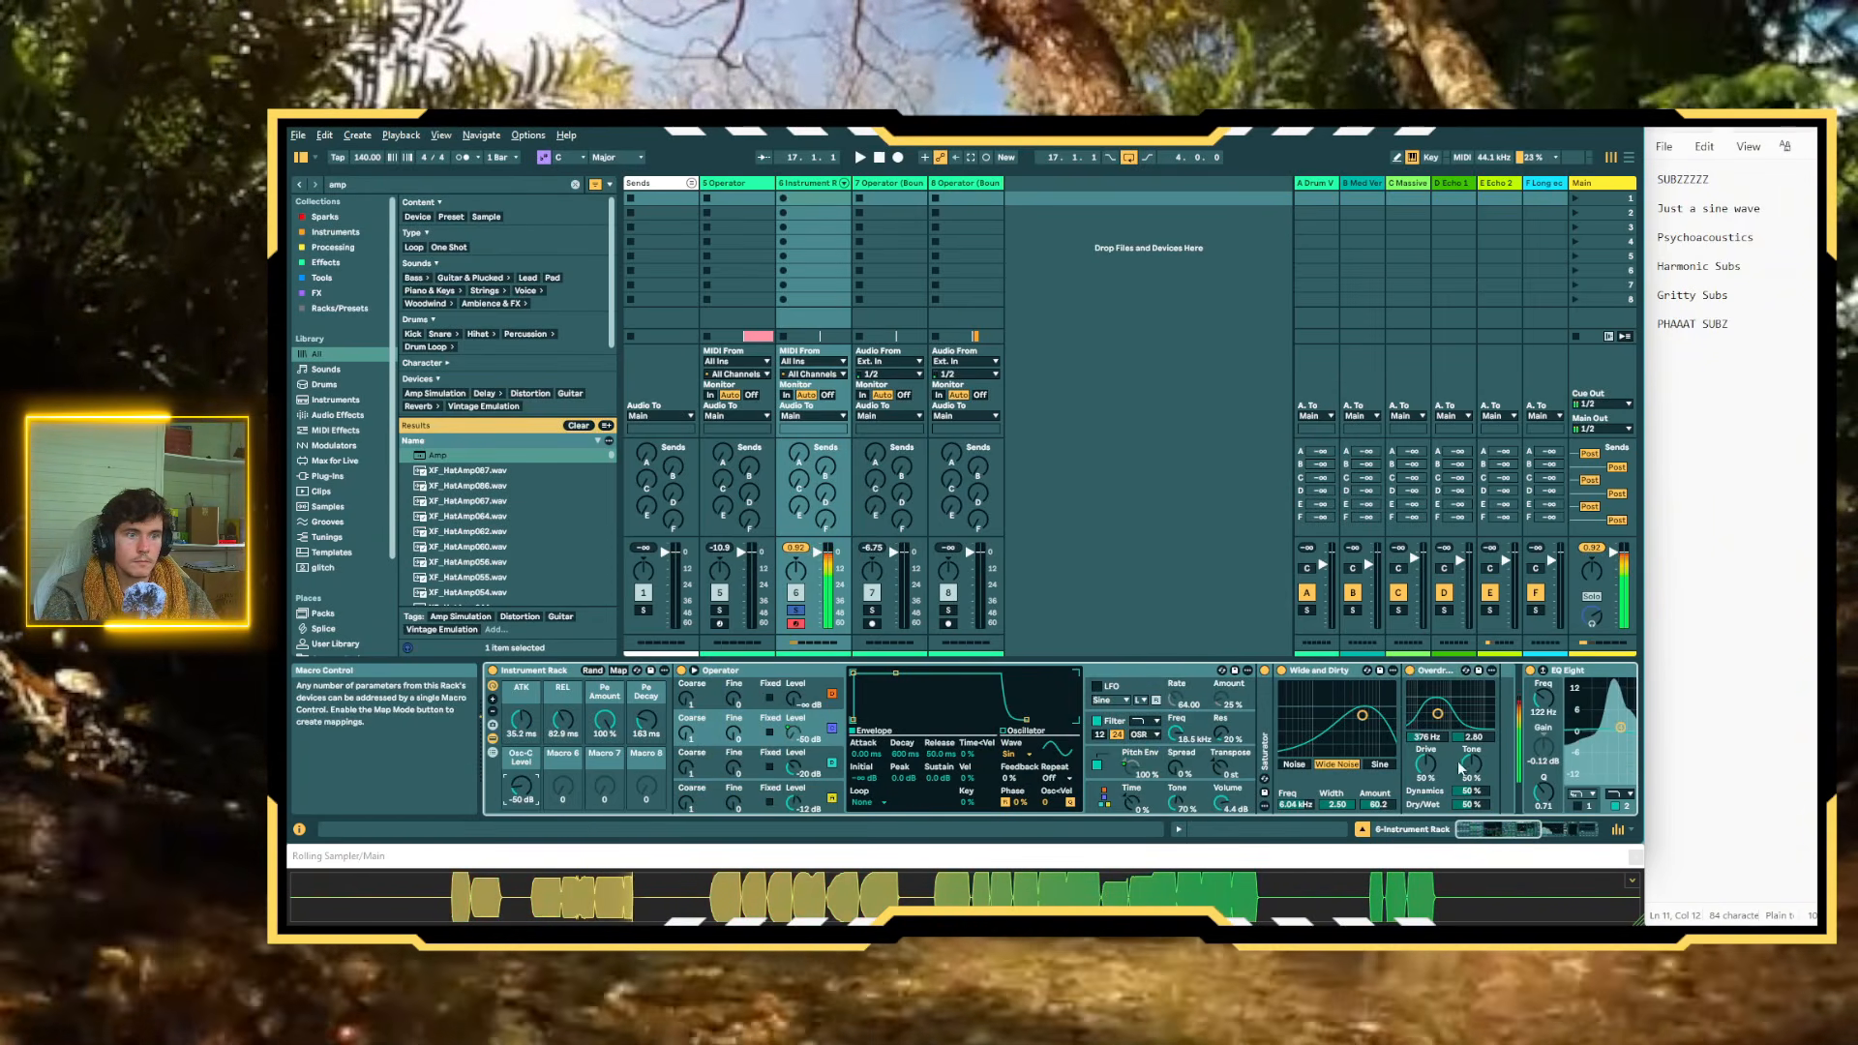
Set the Wide and Dirty frequency to about 4.60 kHz and place EQ Eight between the Saturator and Wide and Dirty
scroll(1129, 813, down, 5)
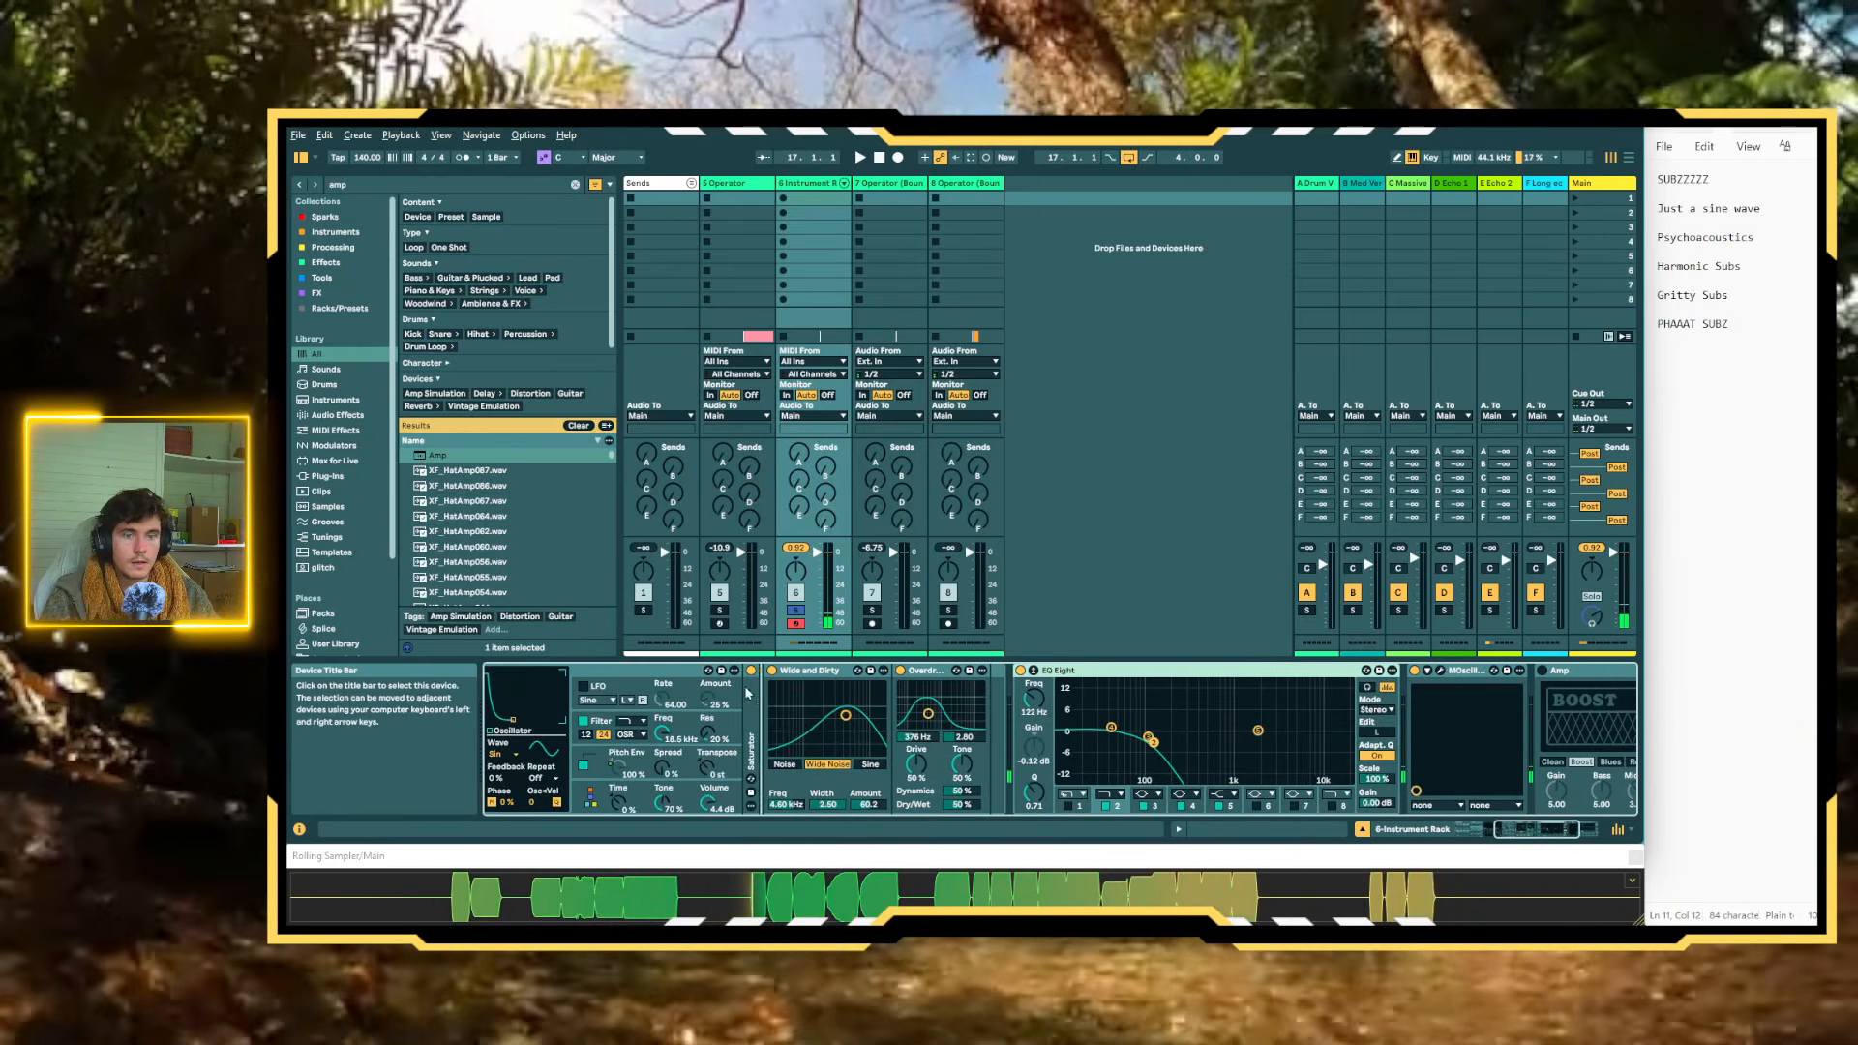
drag(849, 796, 819, 791)
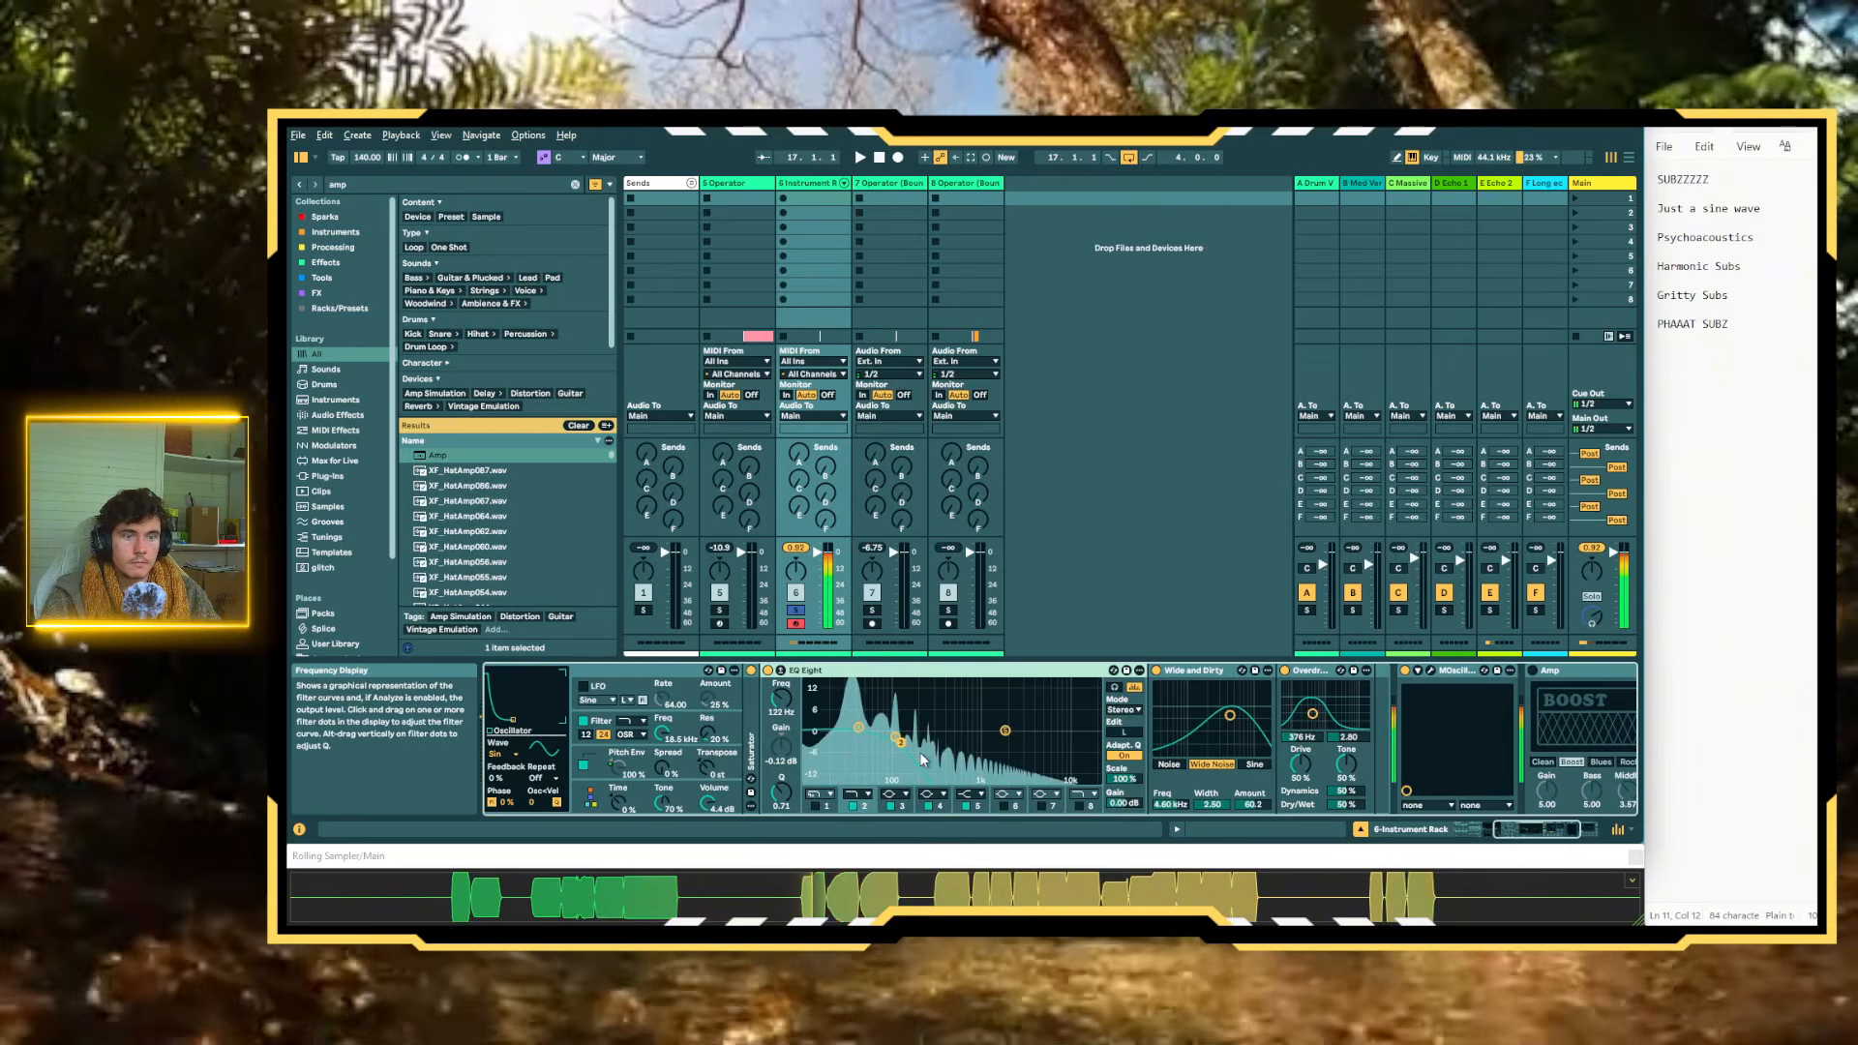
scroll(920, 751, up, 2)
click(1461, 670)
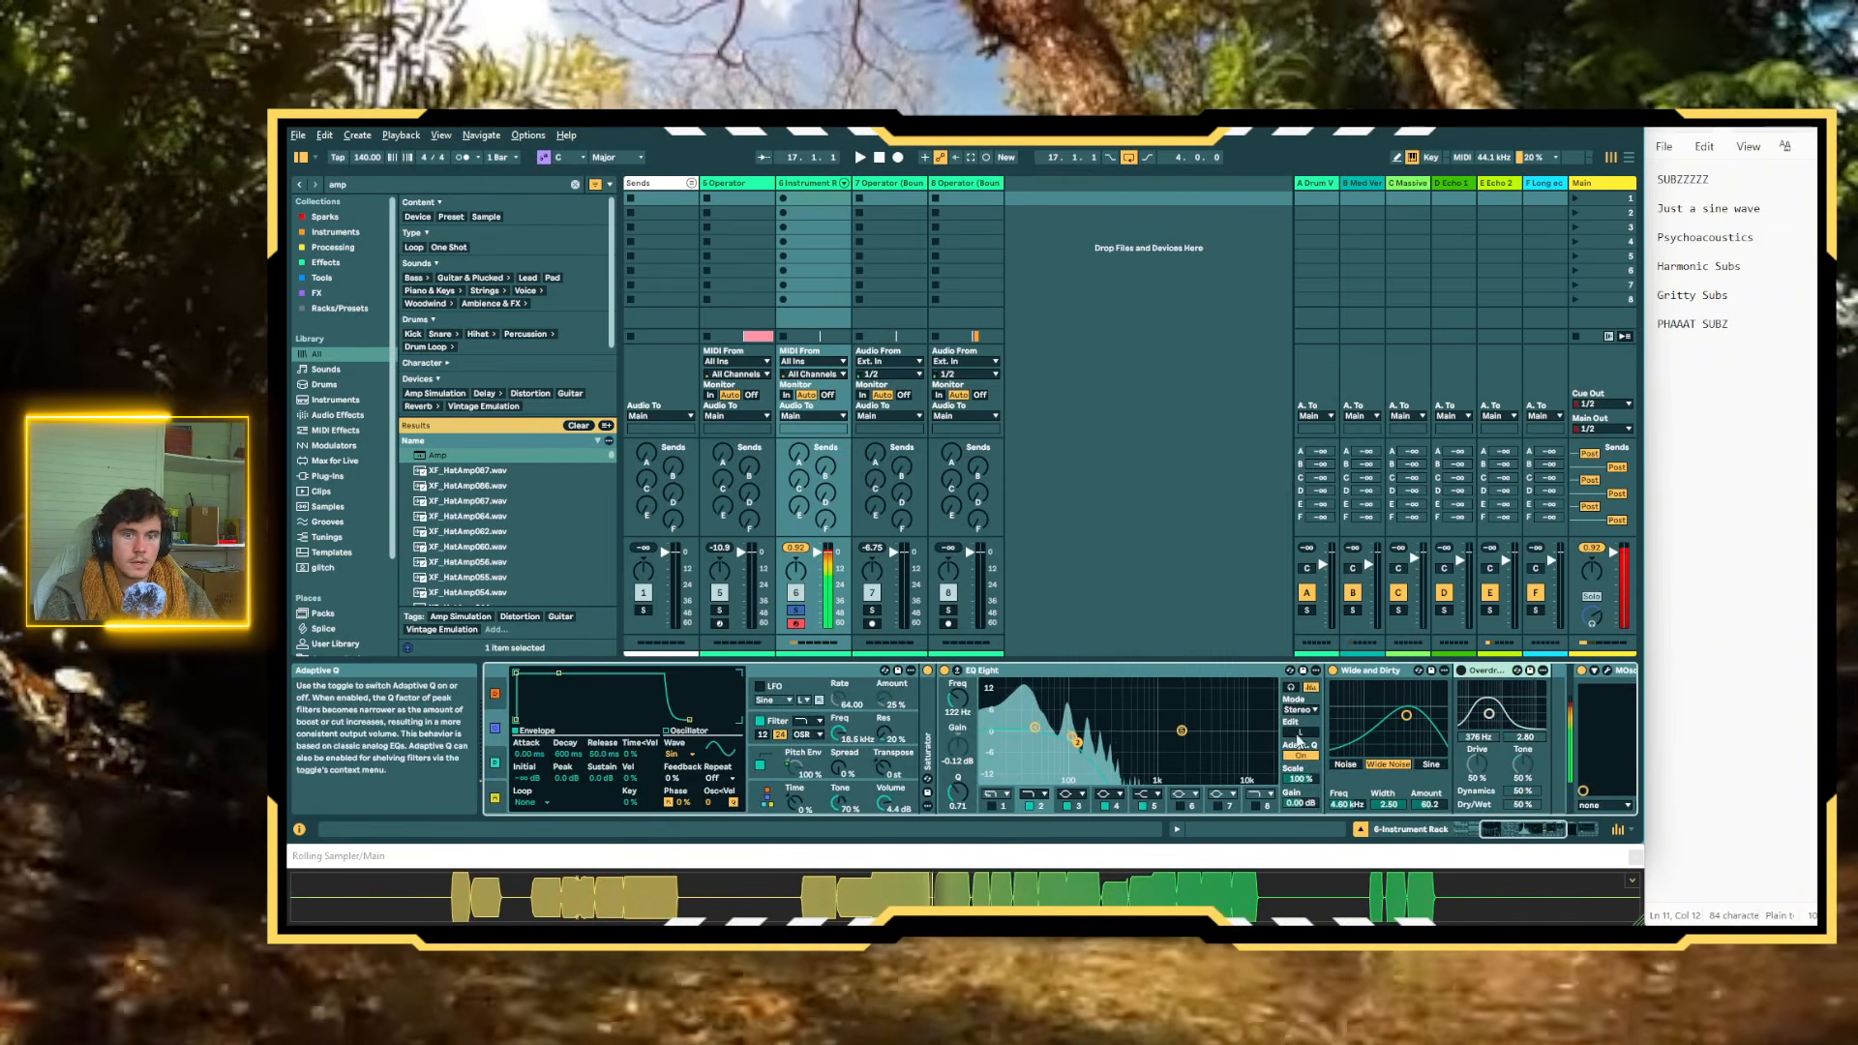
Map the Wide and Dirty Amount to Macro 6 and set that macro to about 83.4
right_click(1408, 723)
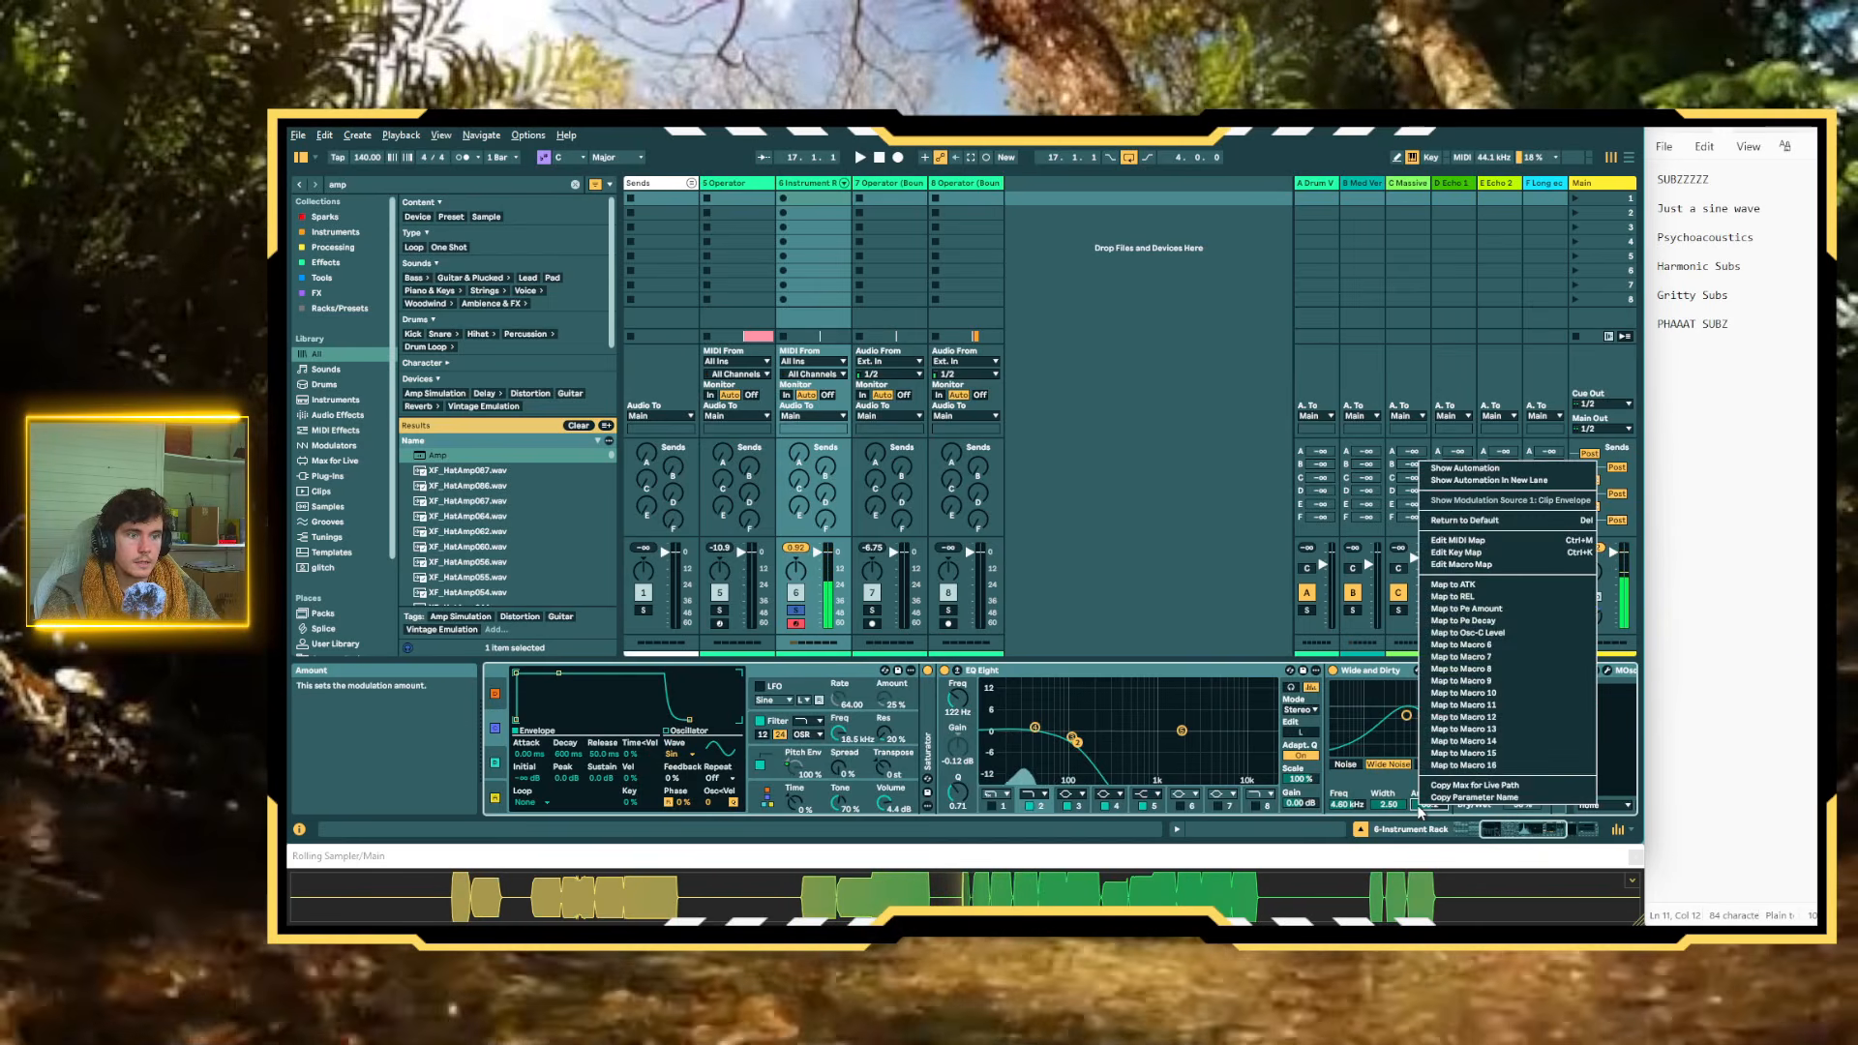
click(1514, 644)
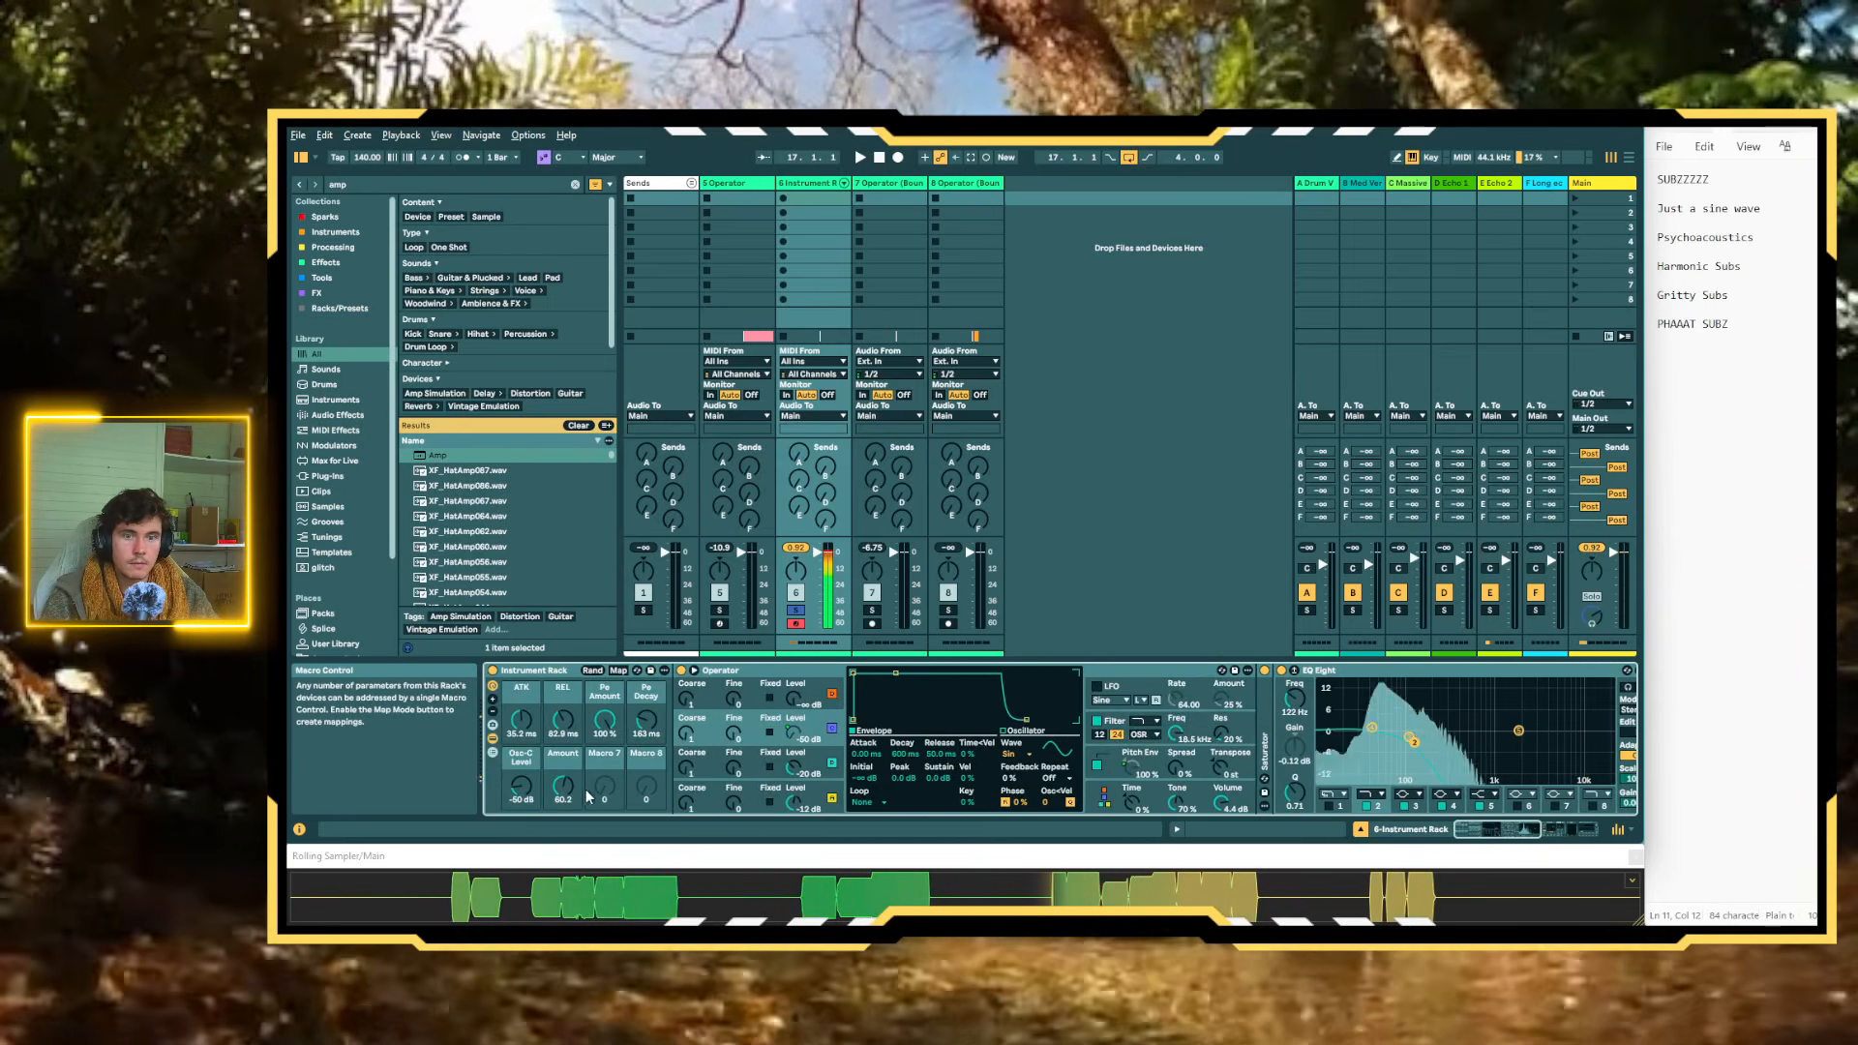
drag(562, 786, 562, 832)
Map the Wide and Dirty Frequency to Macro 7 and its Width to Macro 8
scroll(571, 785, right, 5)
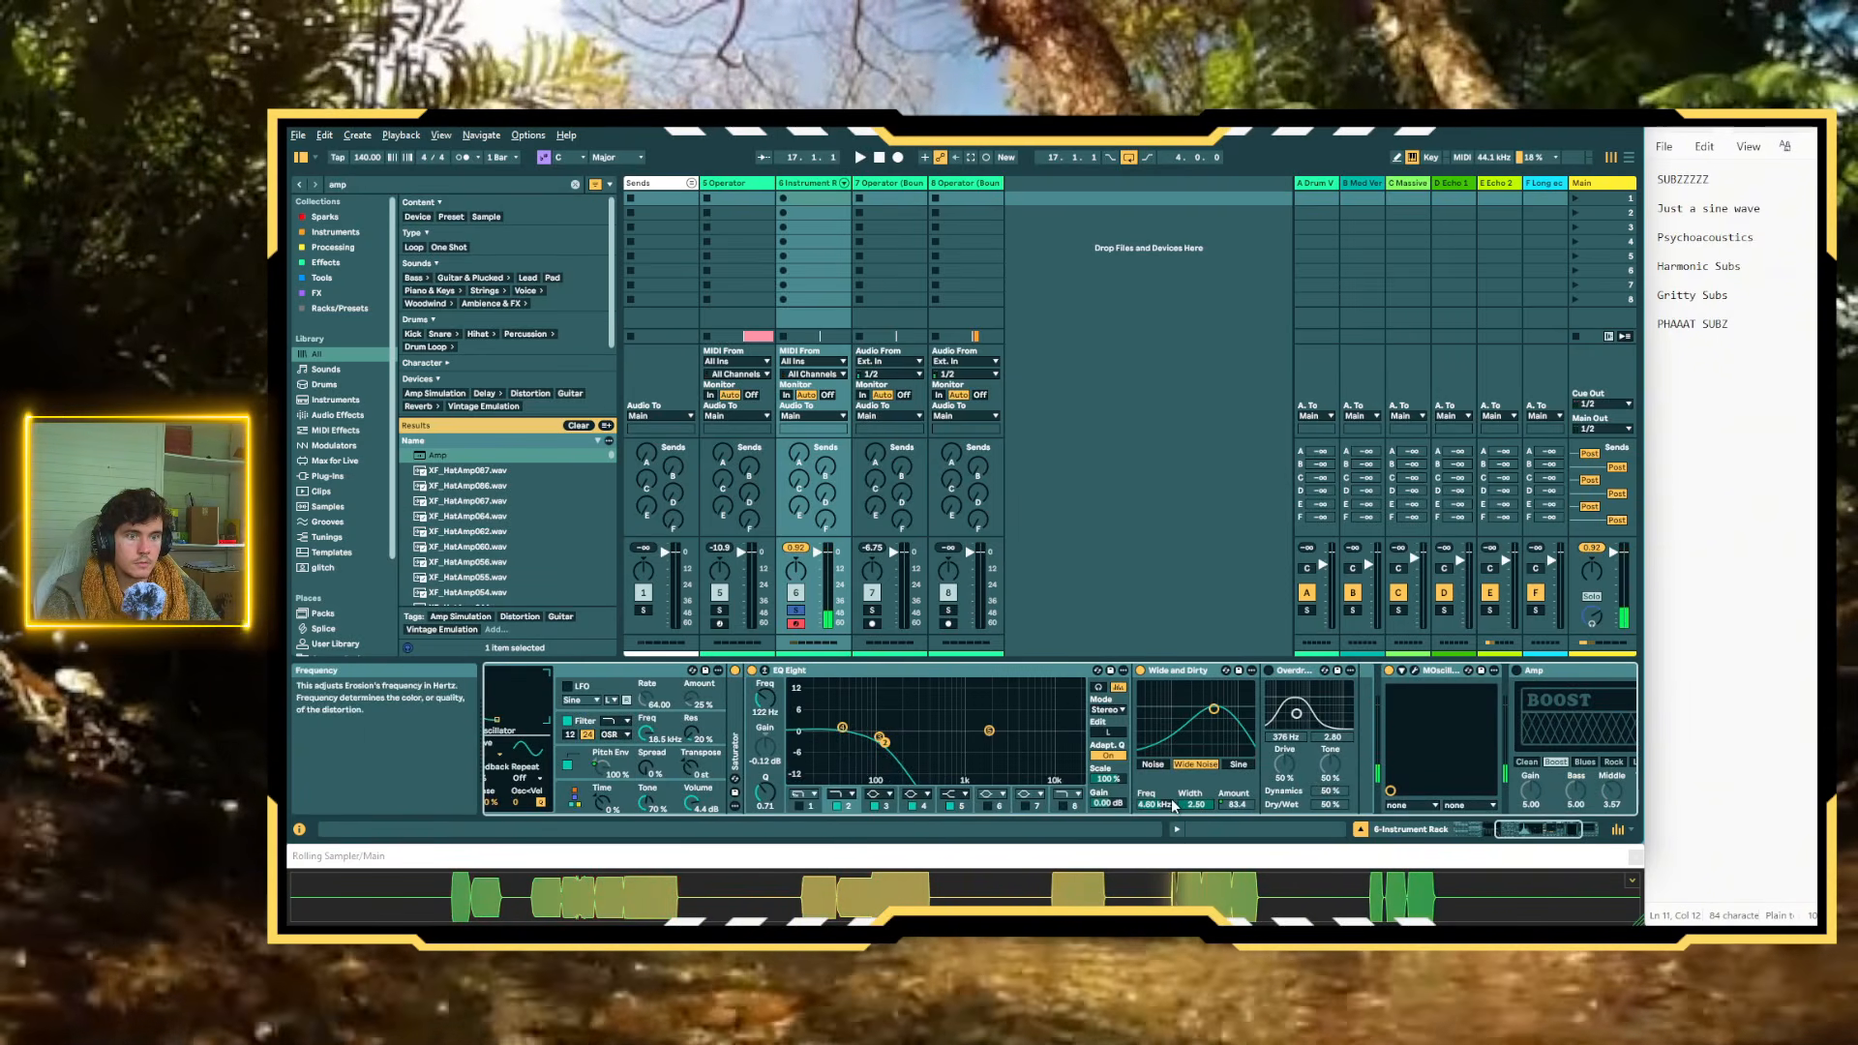
right_click(1197, 805)
click(1243, 656)
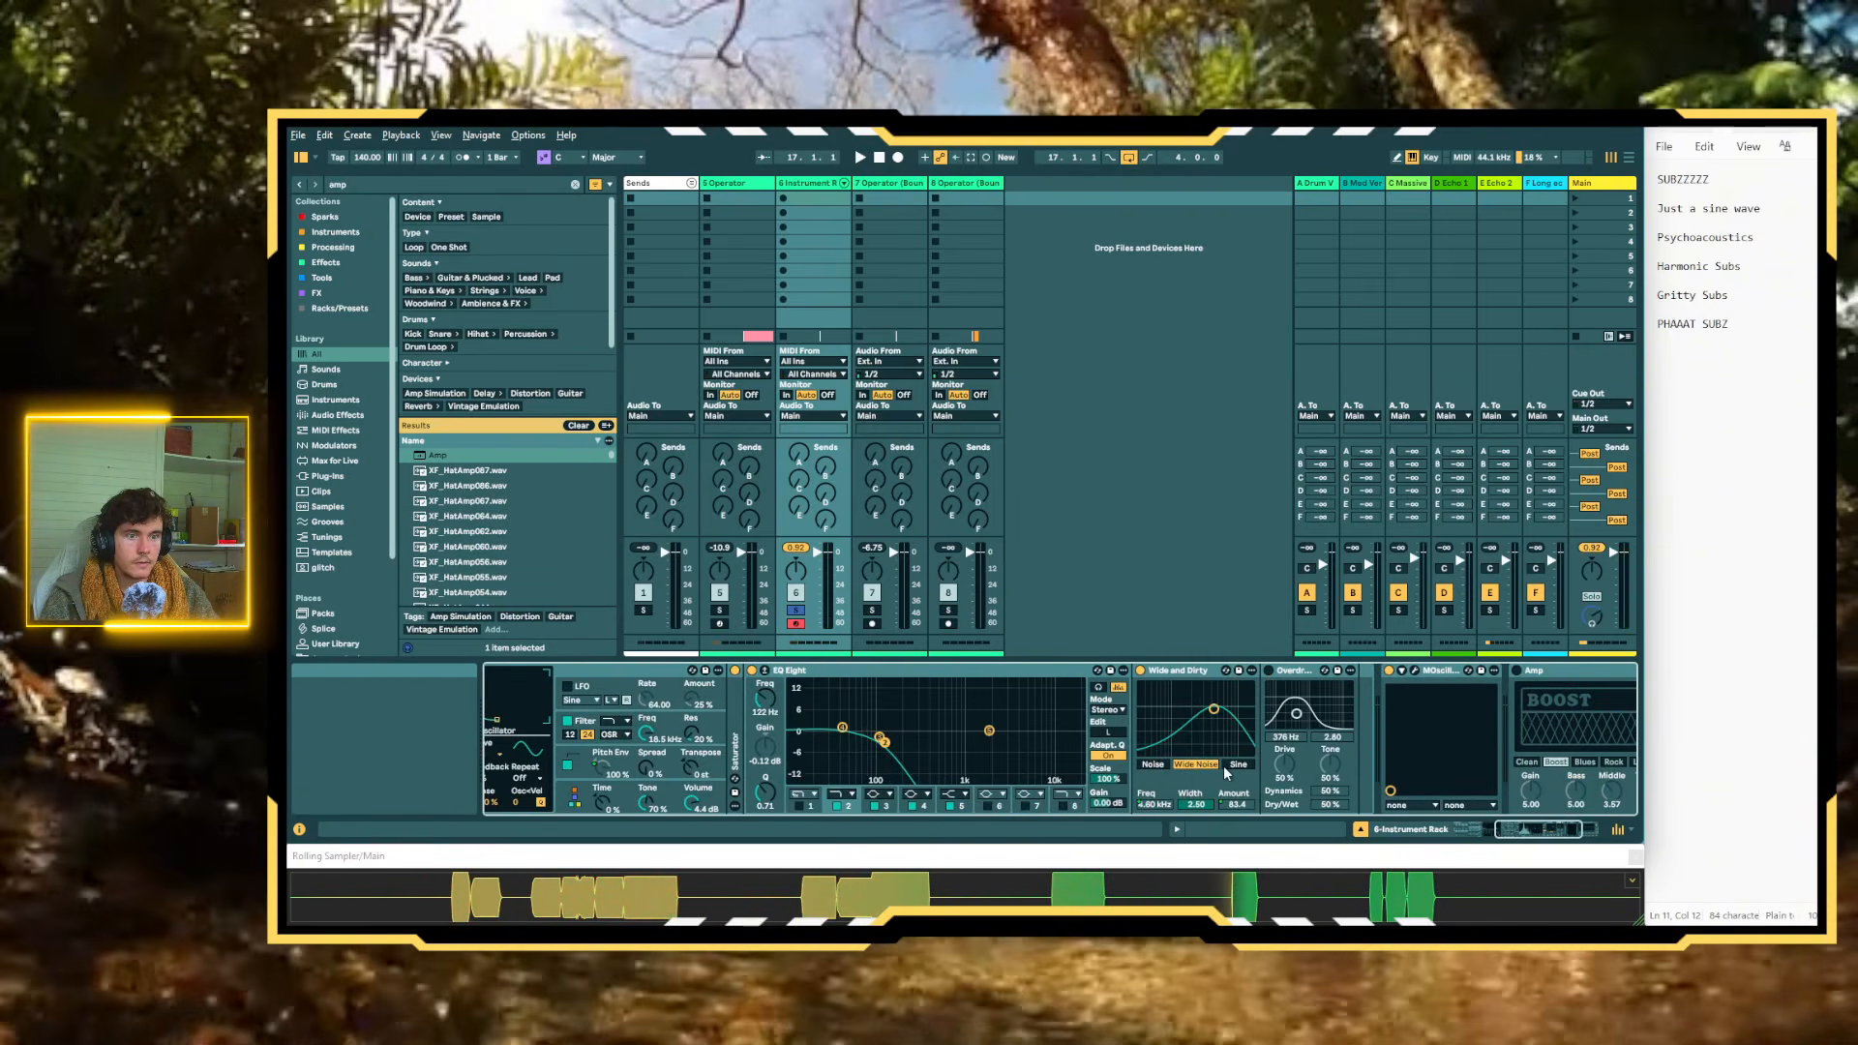
right_click(1194, 804)
click(1274, 669)
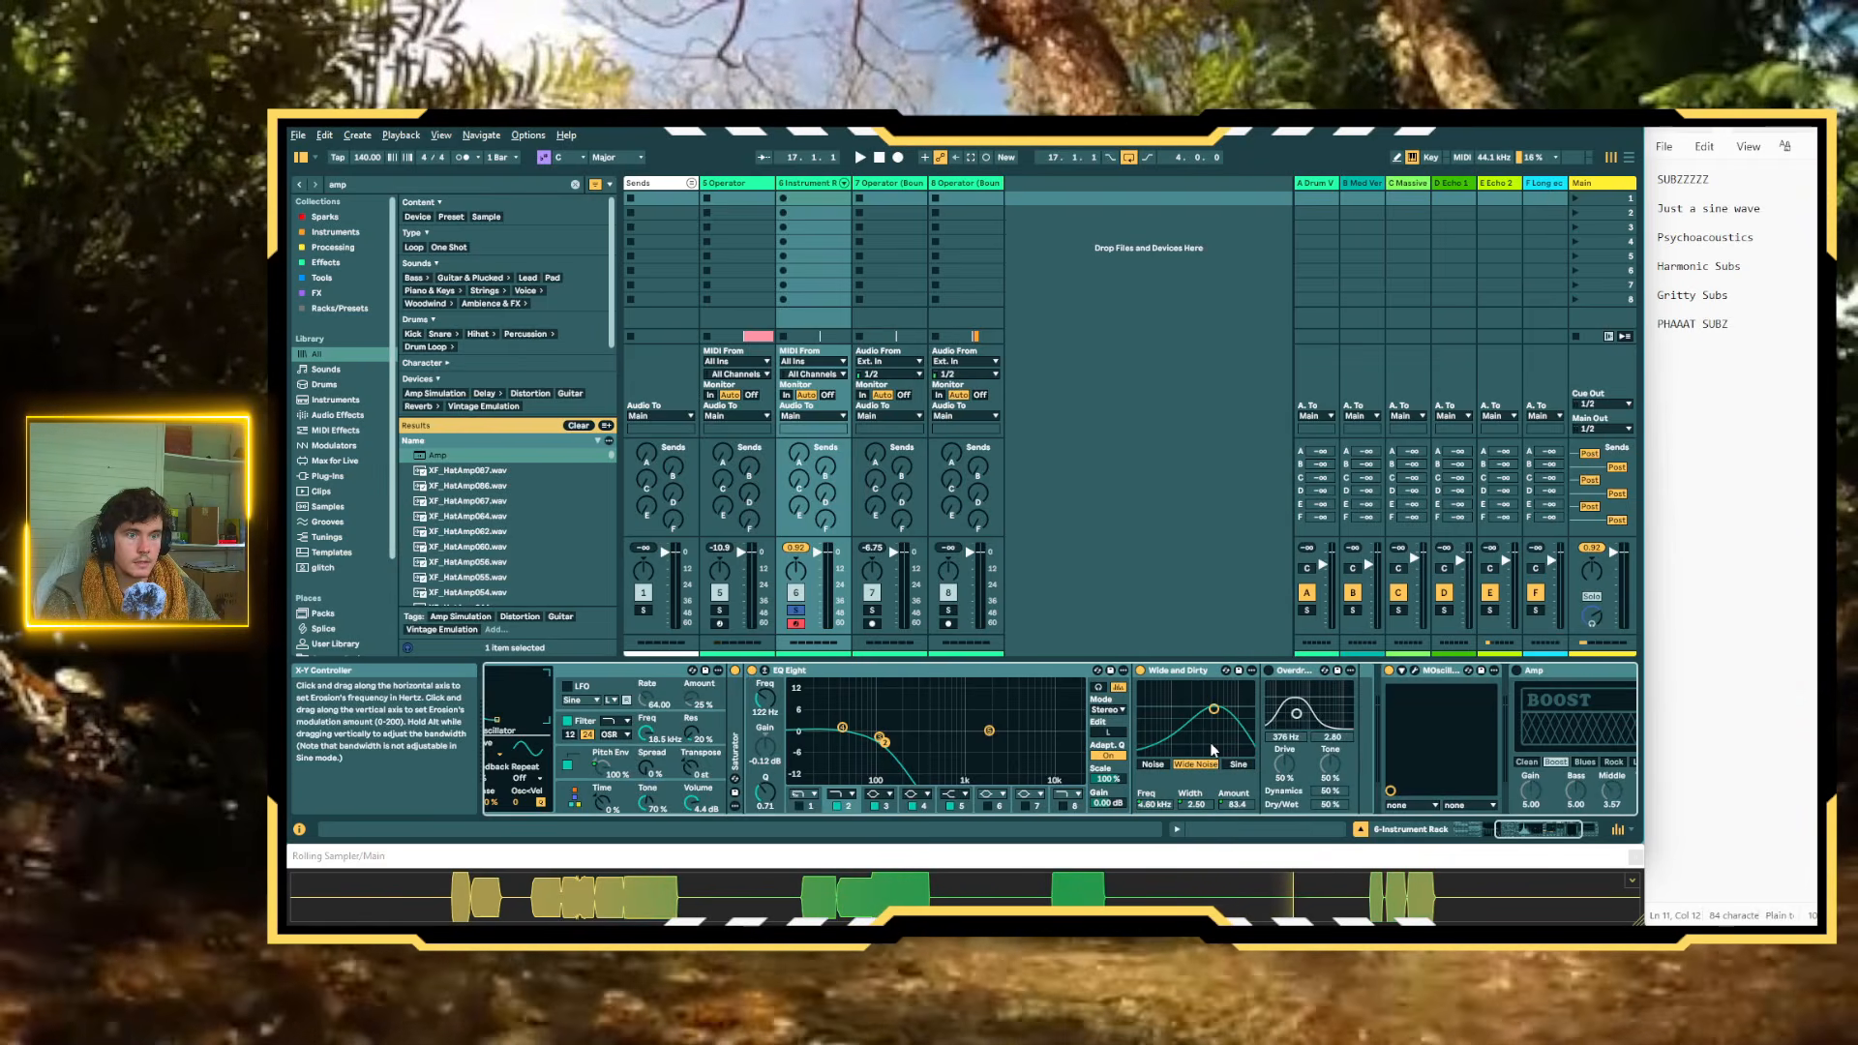
Map the Overdrive's Dry/Wet to Macro 9, its filter frequency to Macro 10 and its filter width to Macro 11
click(1268, 669)
right_click(1327, 805)
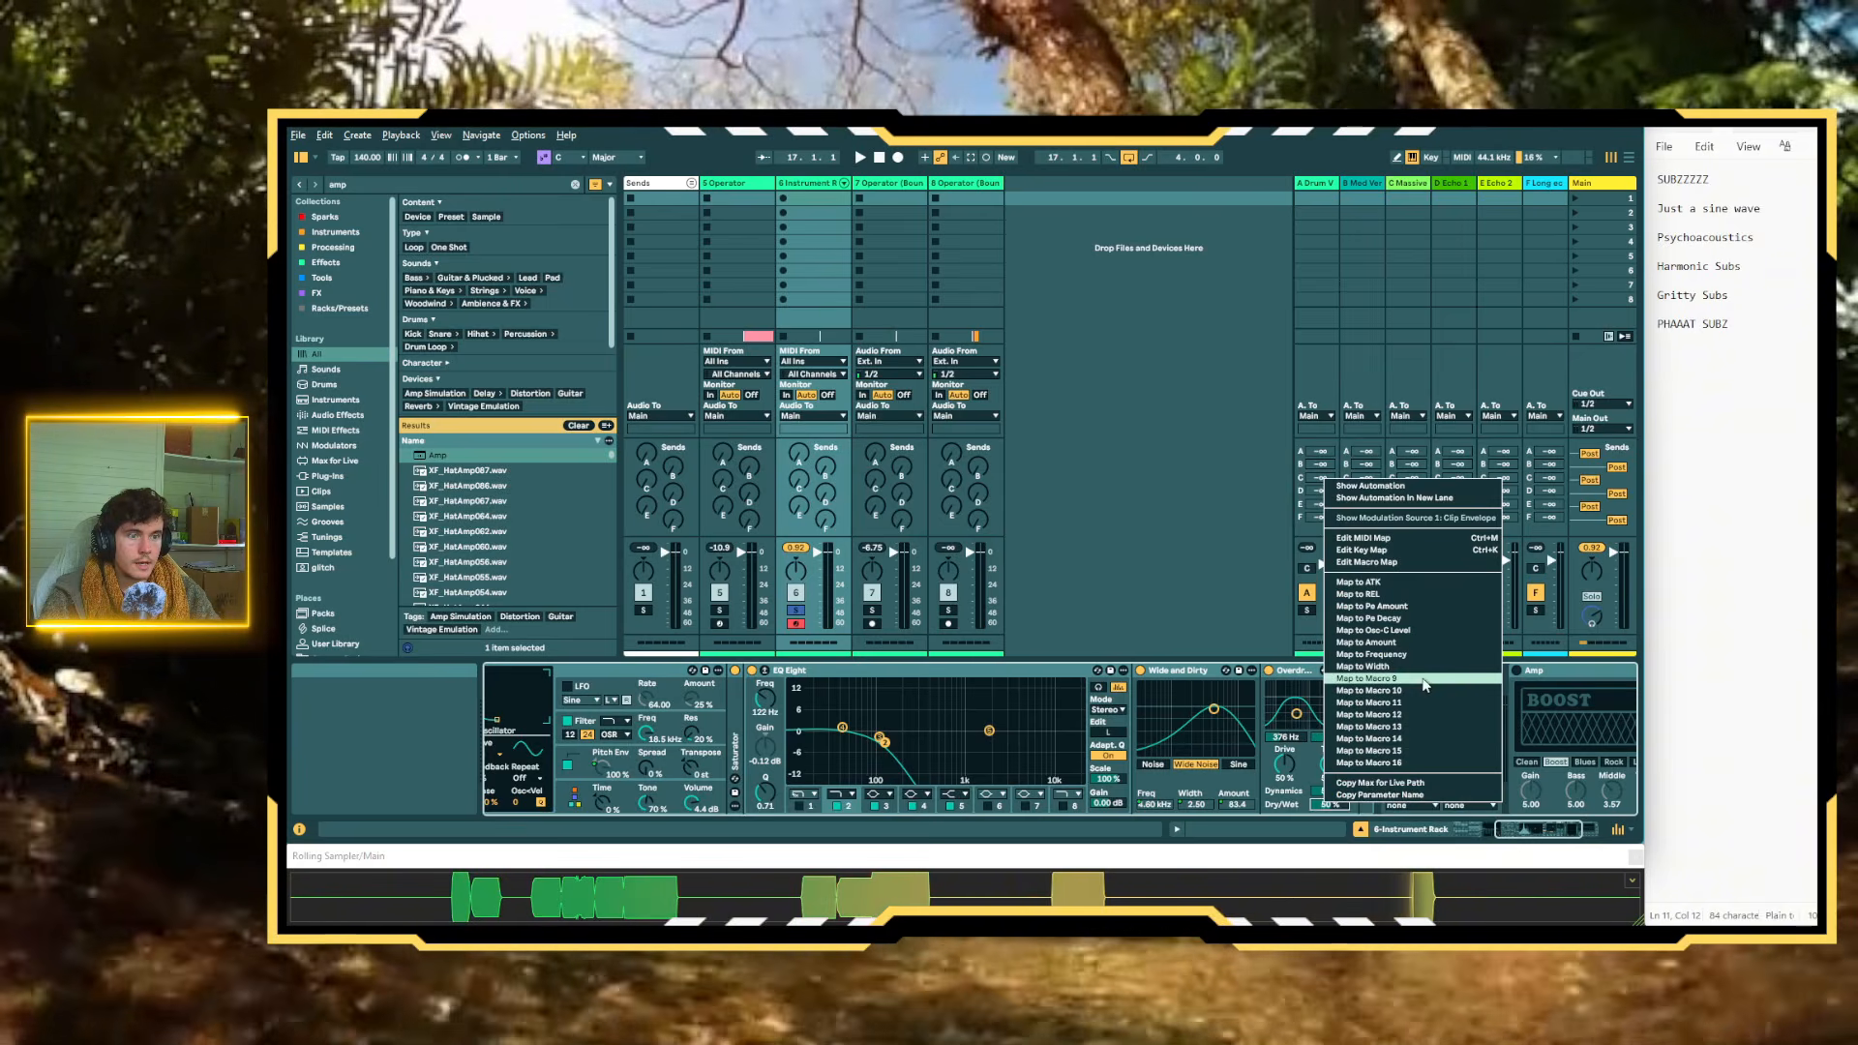
click(1423, 684)
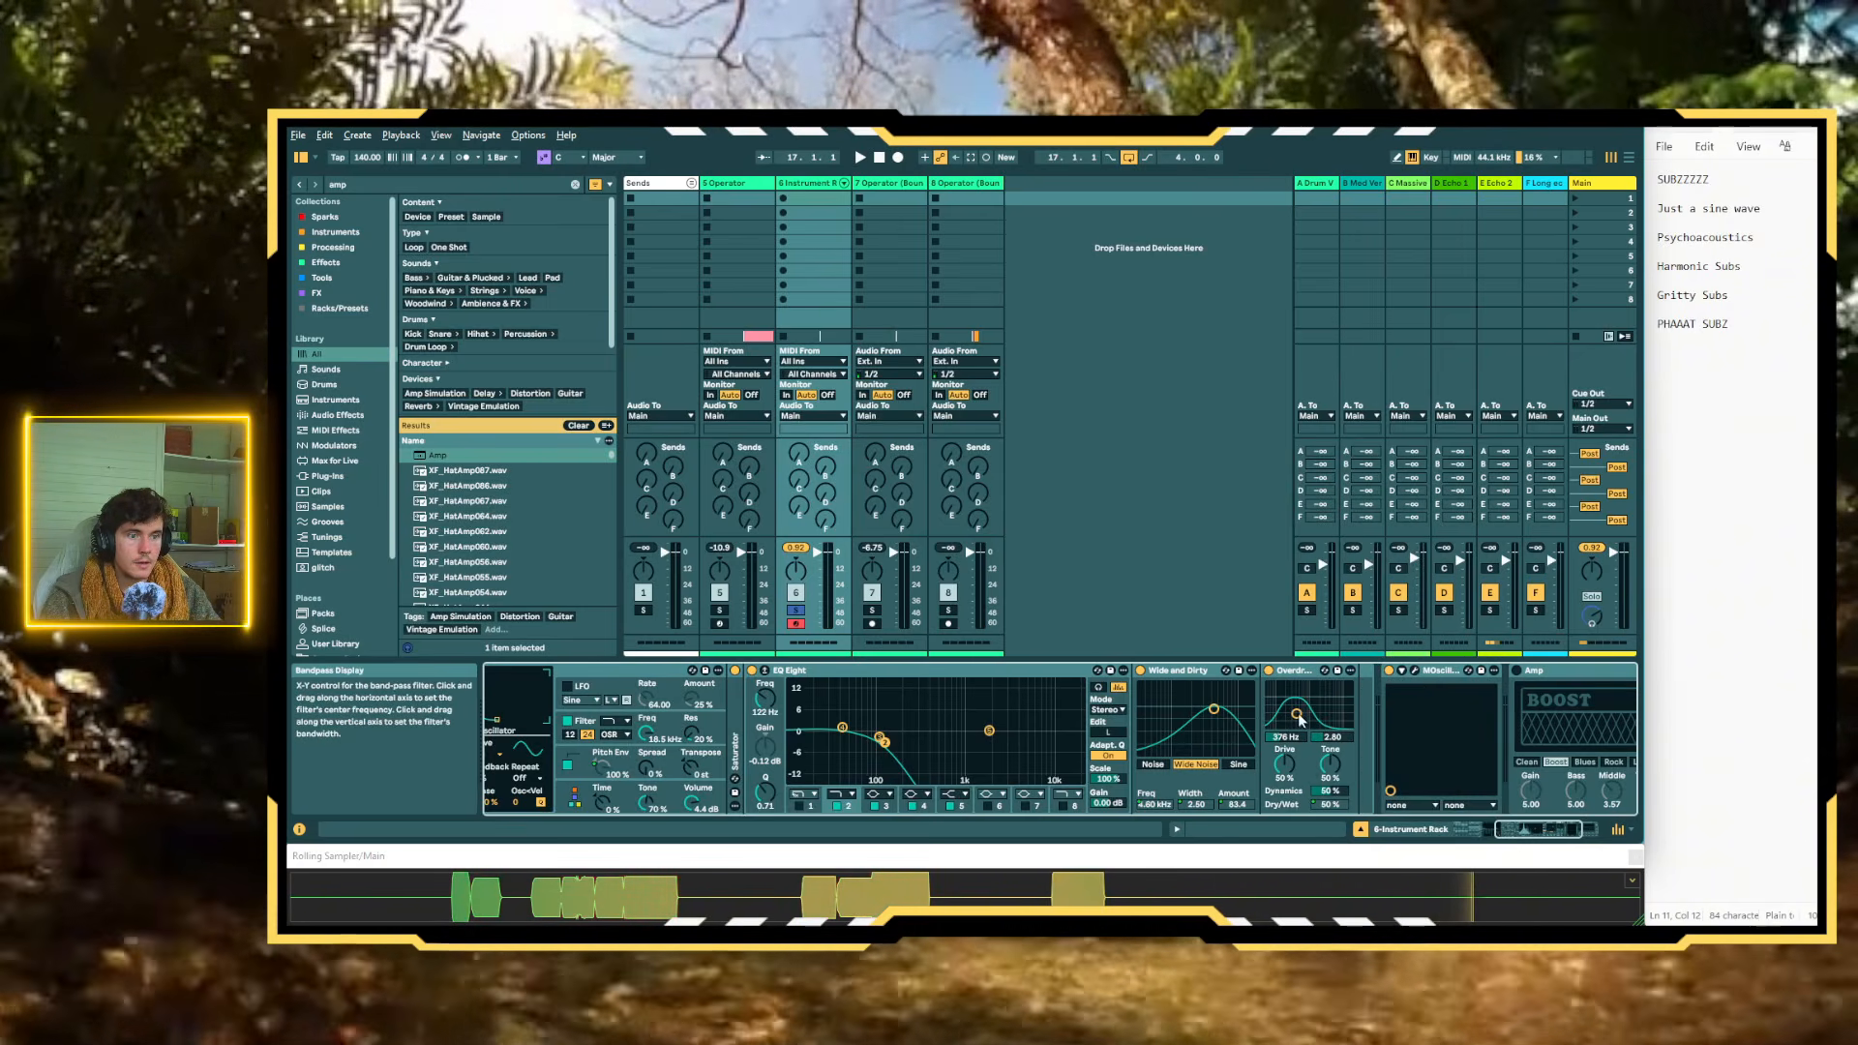
right_click(1297, 734)
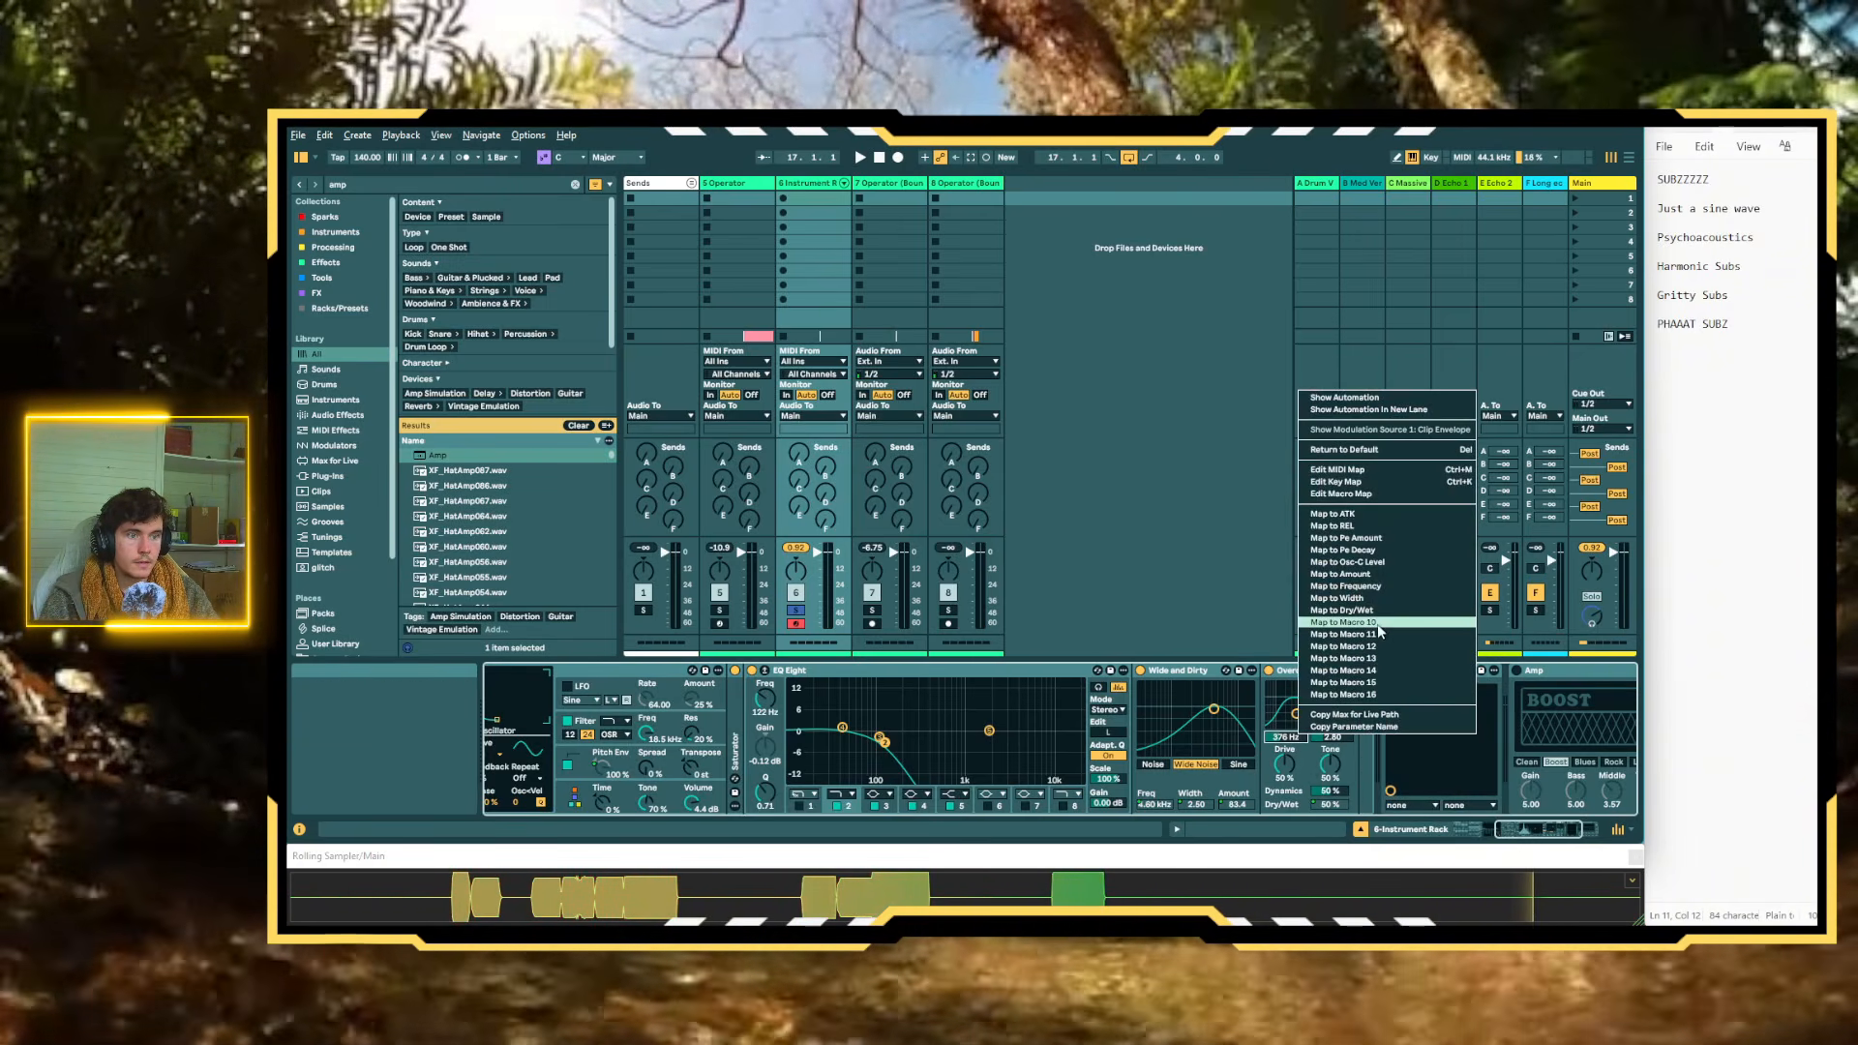
click(1379, 631)
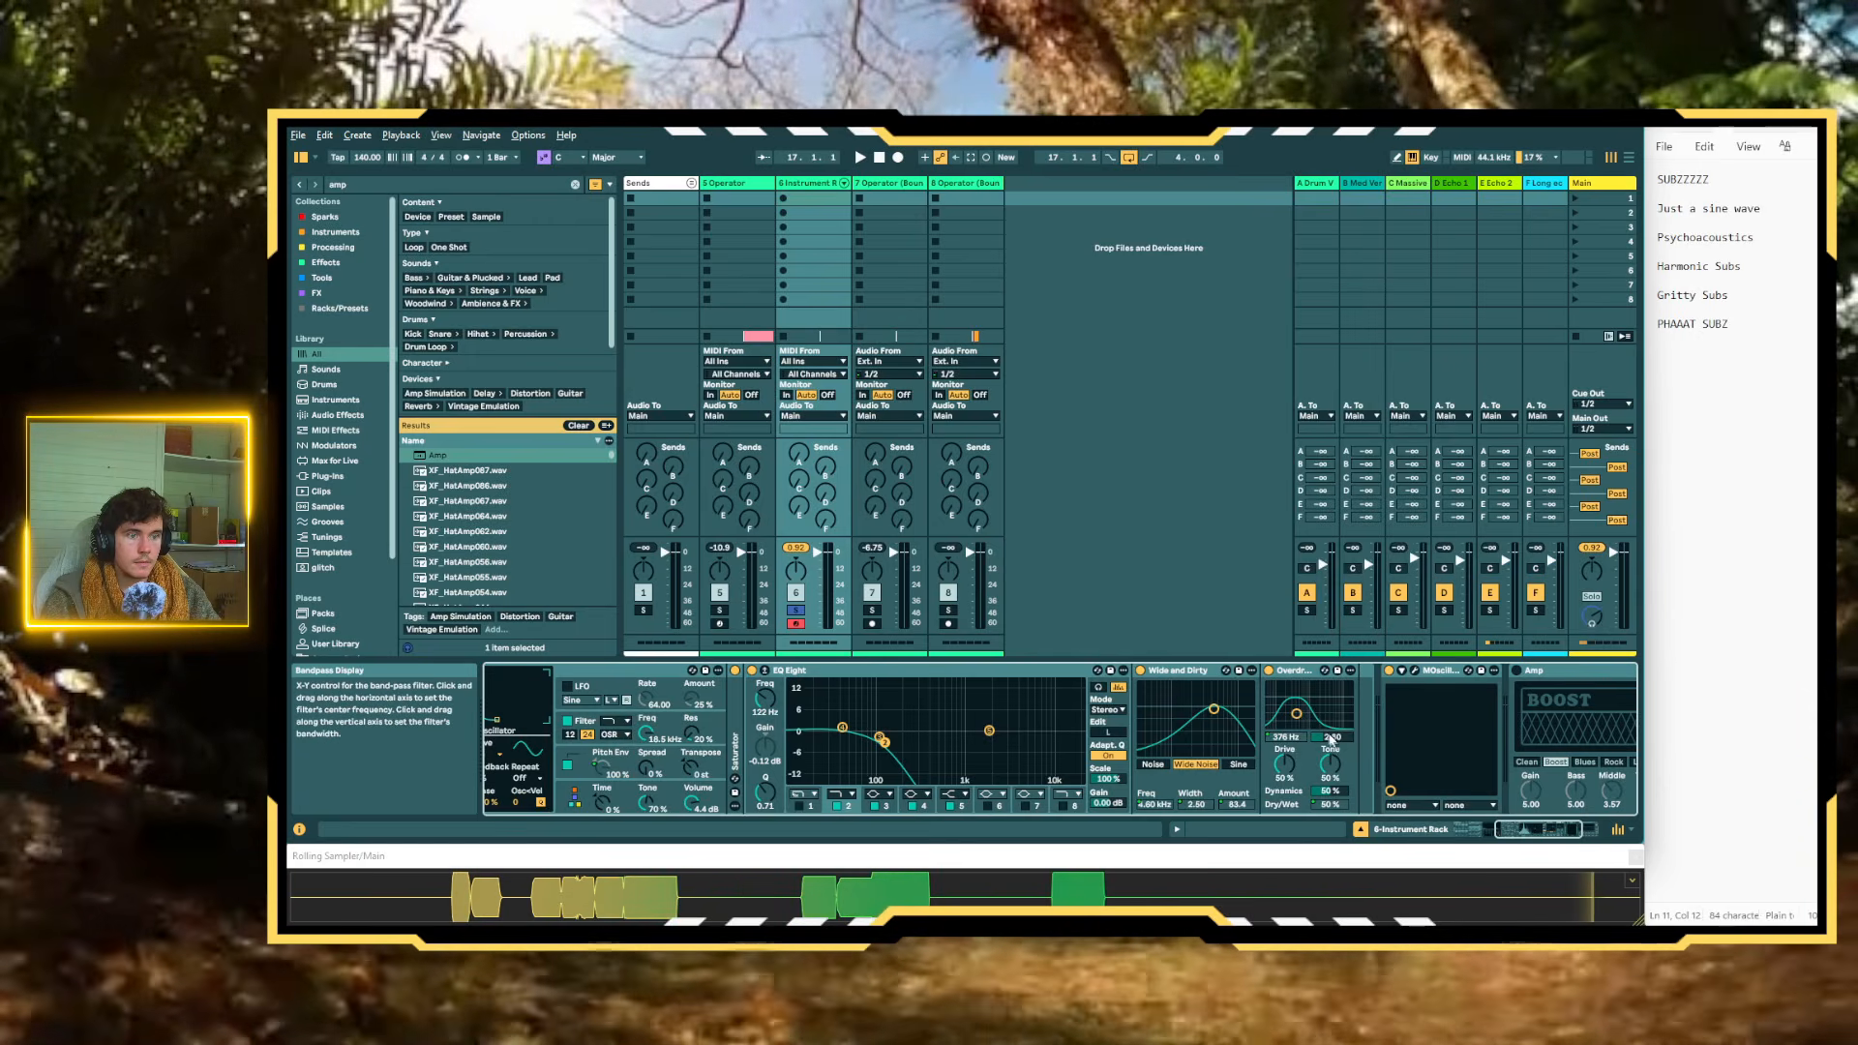
right_click(1330, 736)
click(1376, 634)
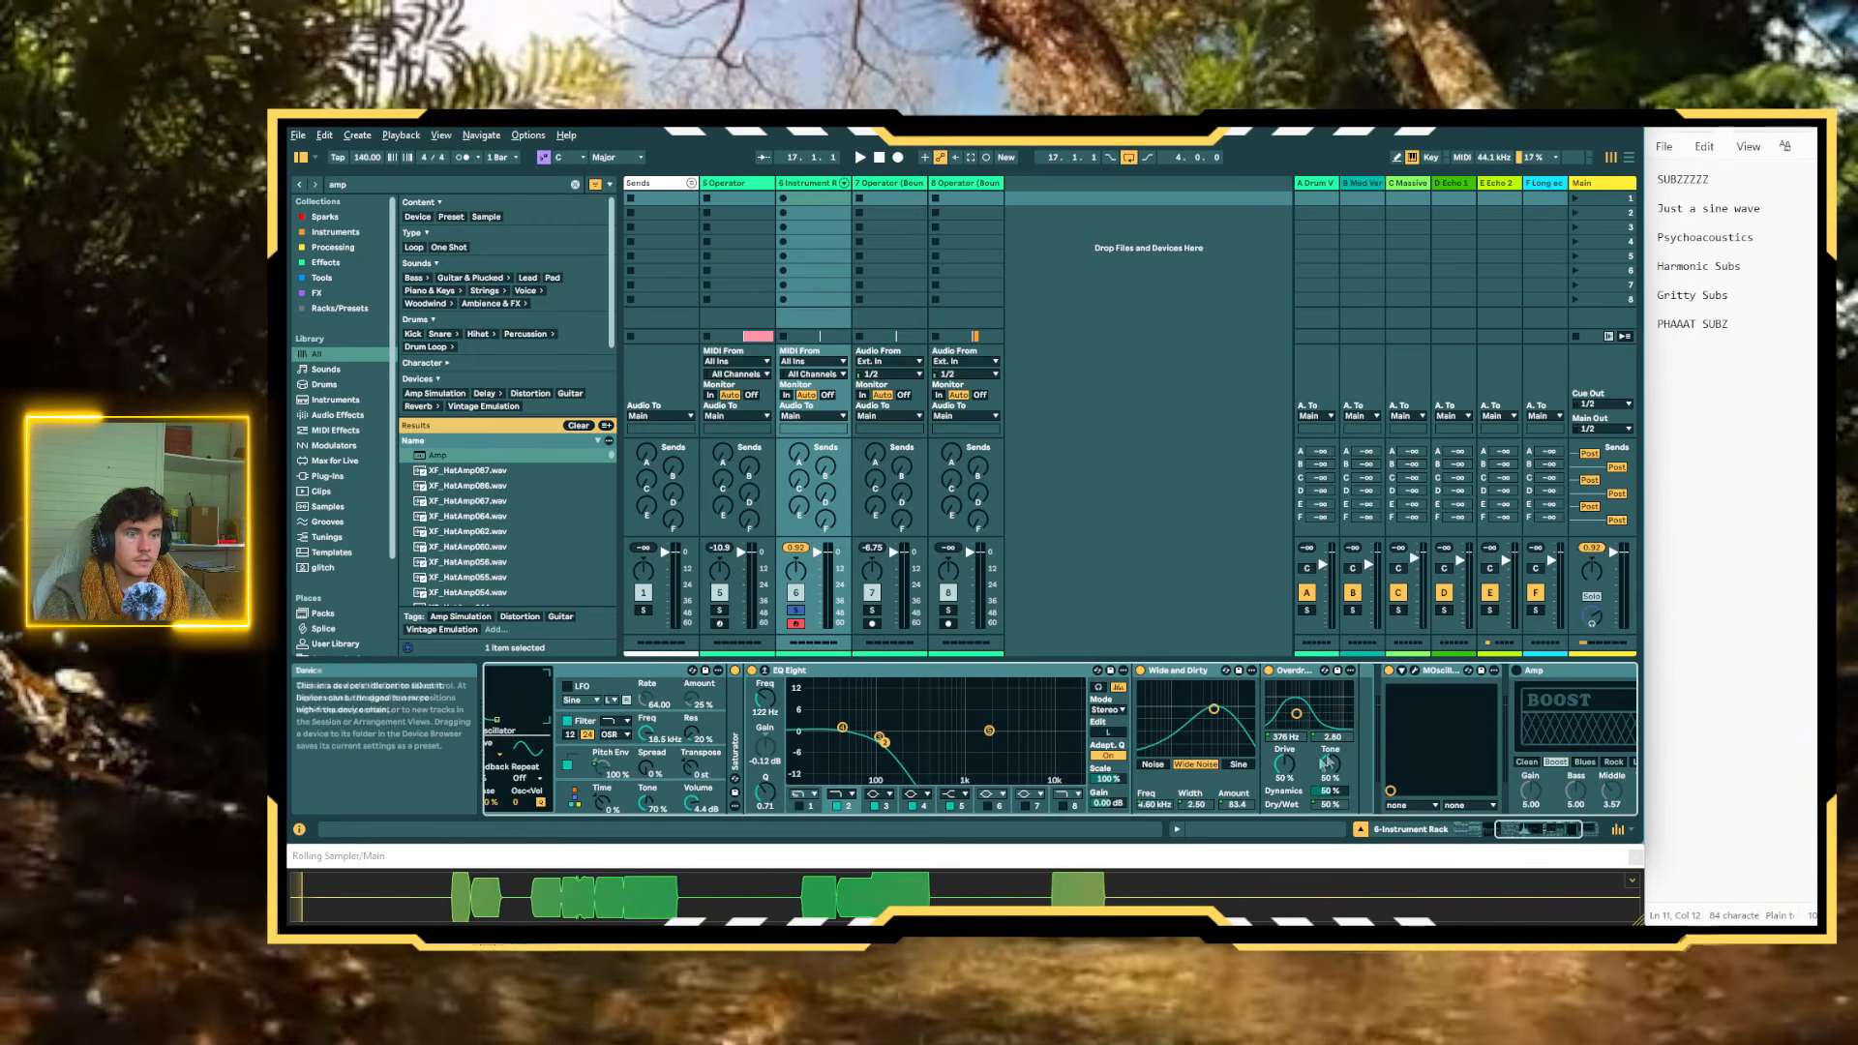
Map the Overdrive's Drive to Macro 12
scroll(1299, 764, up, 3)
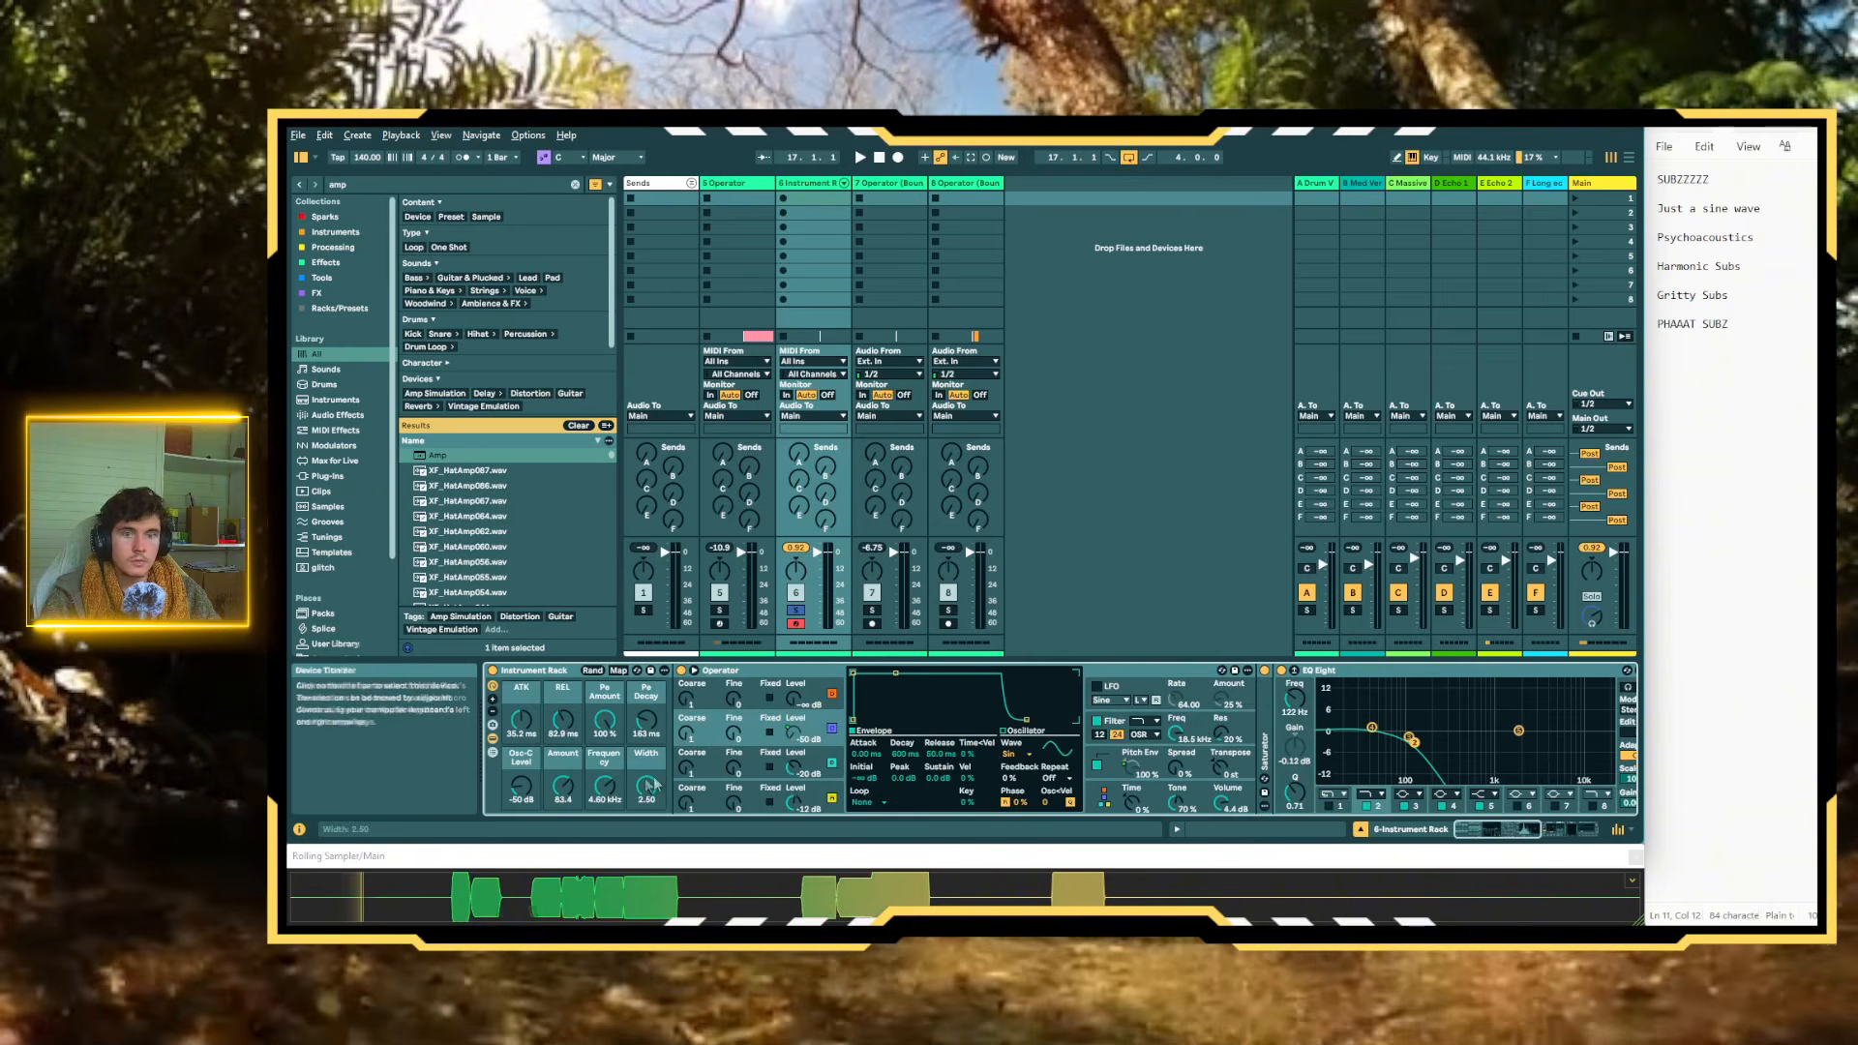
click(492, 699)
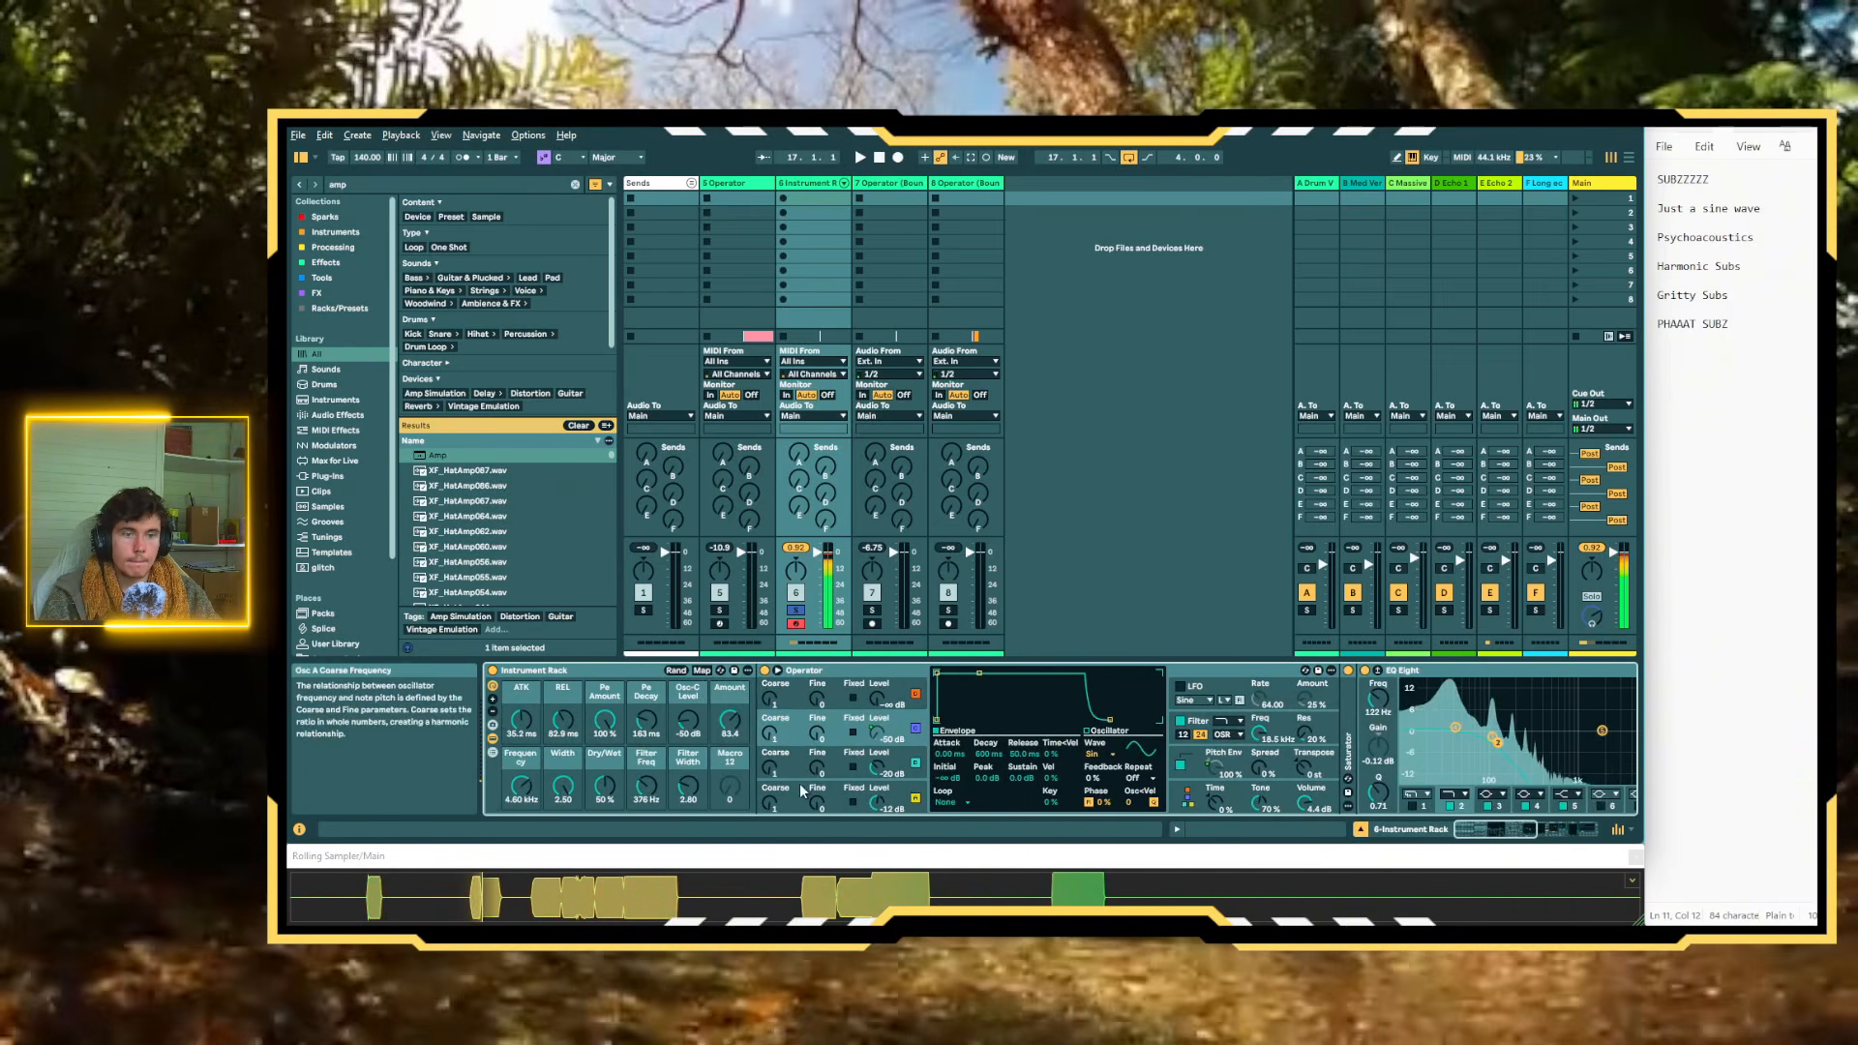
scroll(1161, 735, right, 5)
right_click(1424, 762)
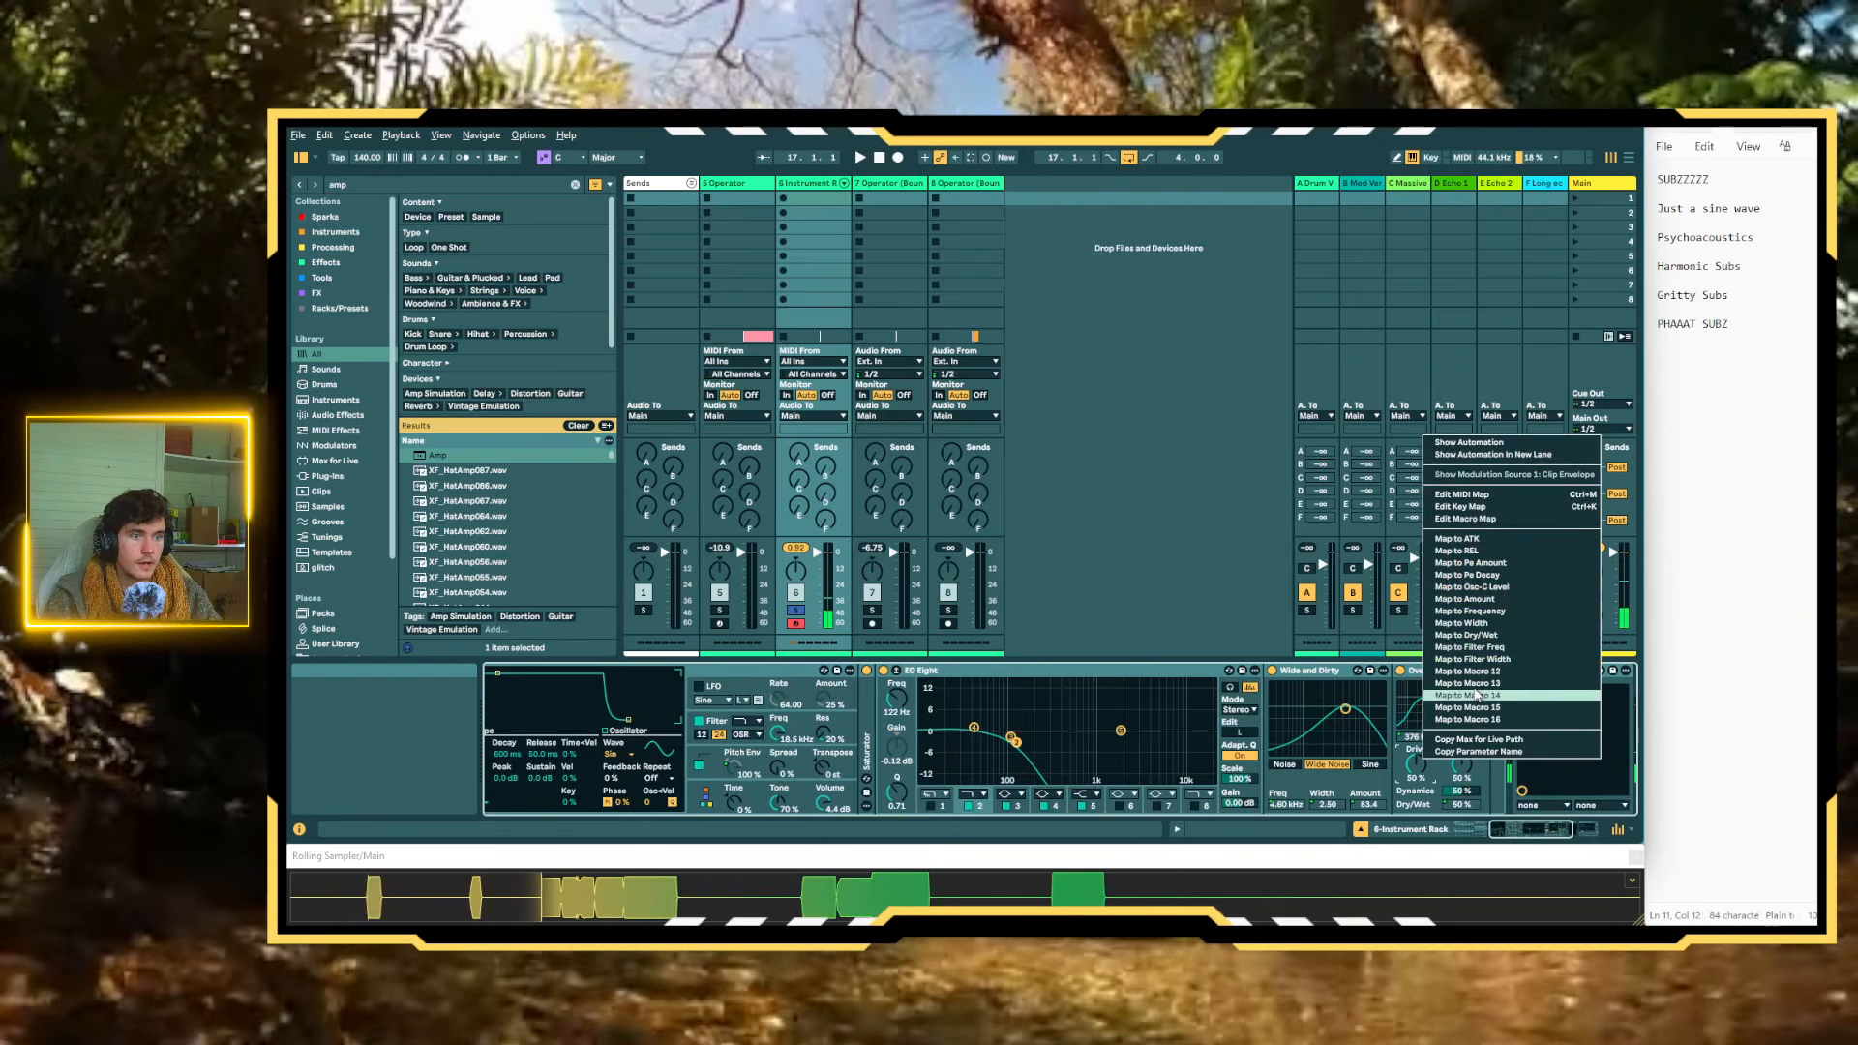
click(1467, 670)
Place the Amp between the Overdrive and the oscilloscope device and switch it on
scroll(1455, 716, right, 3)
scroll(1442, 706, left, 8)
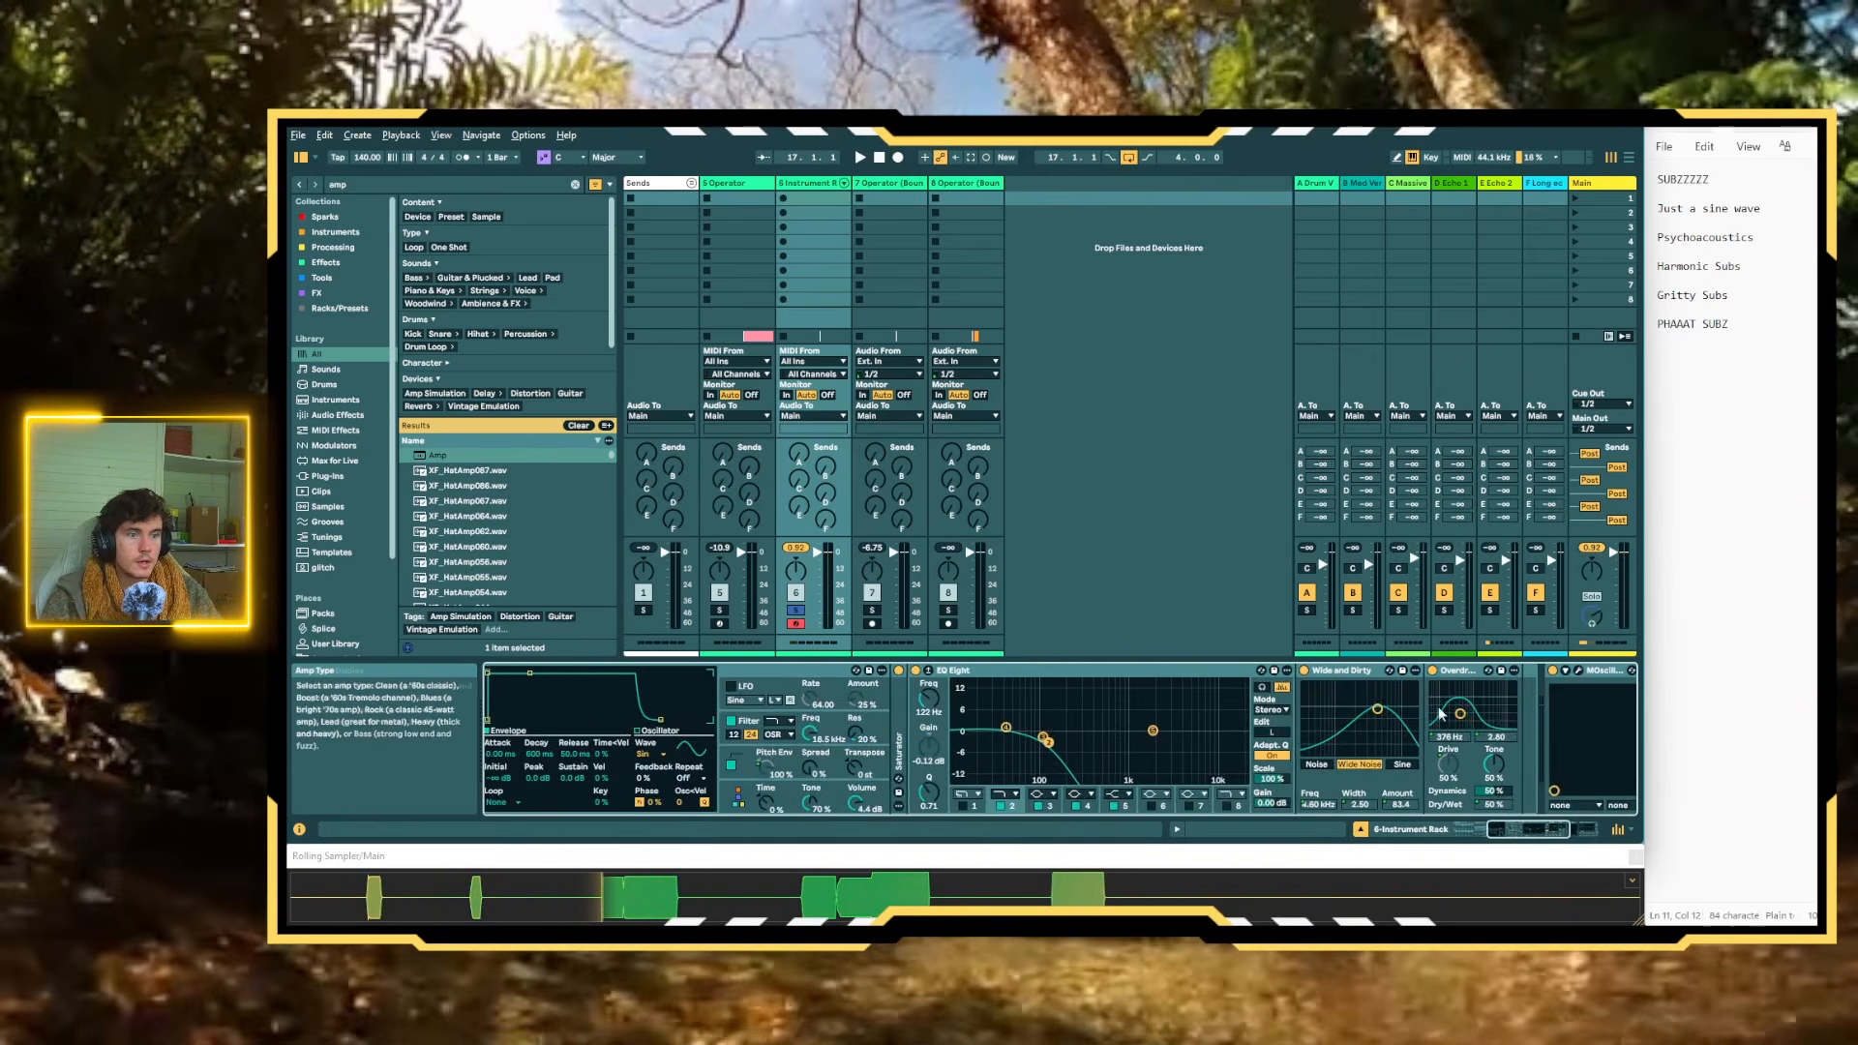
scroll(1283, 689, right, 7)
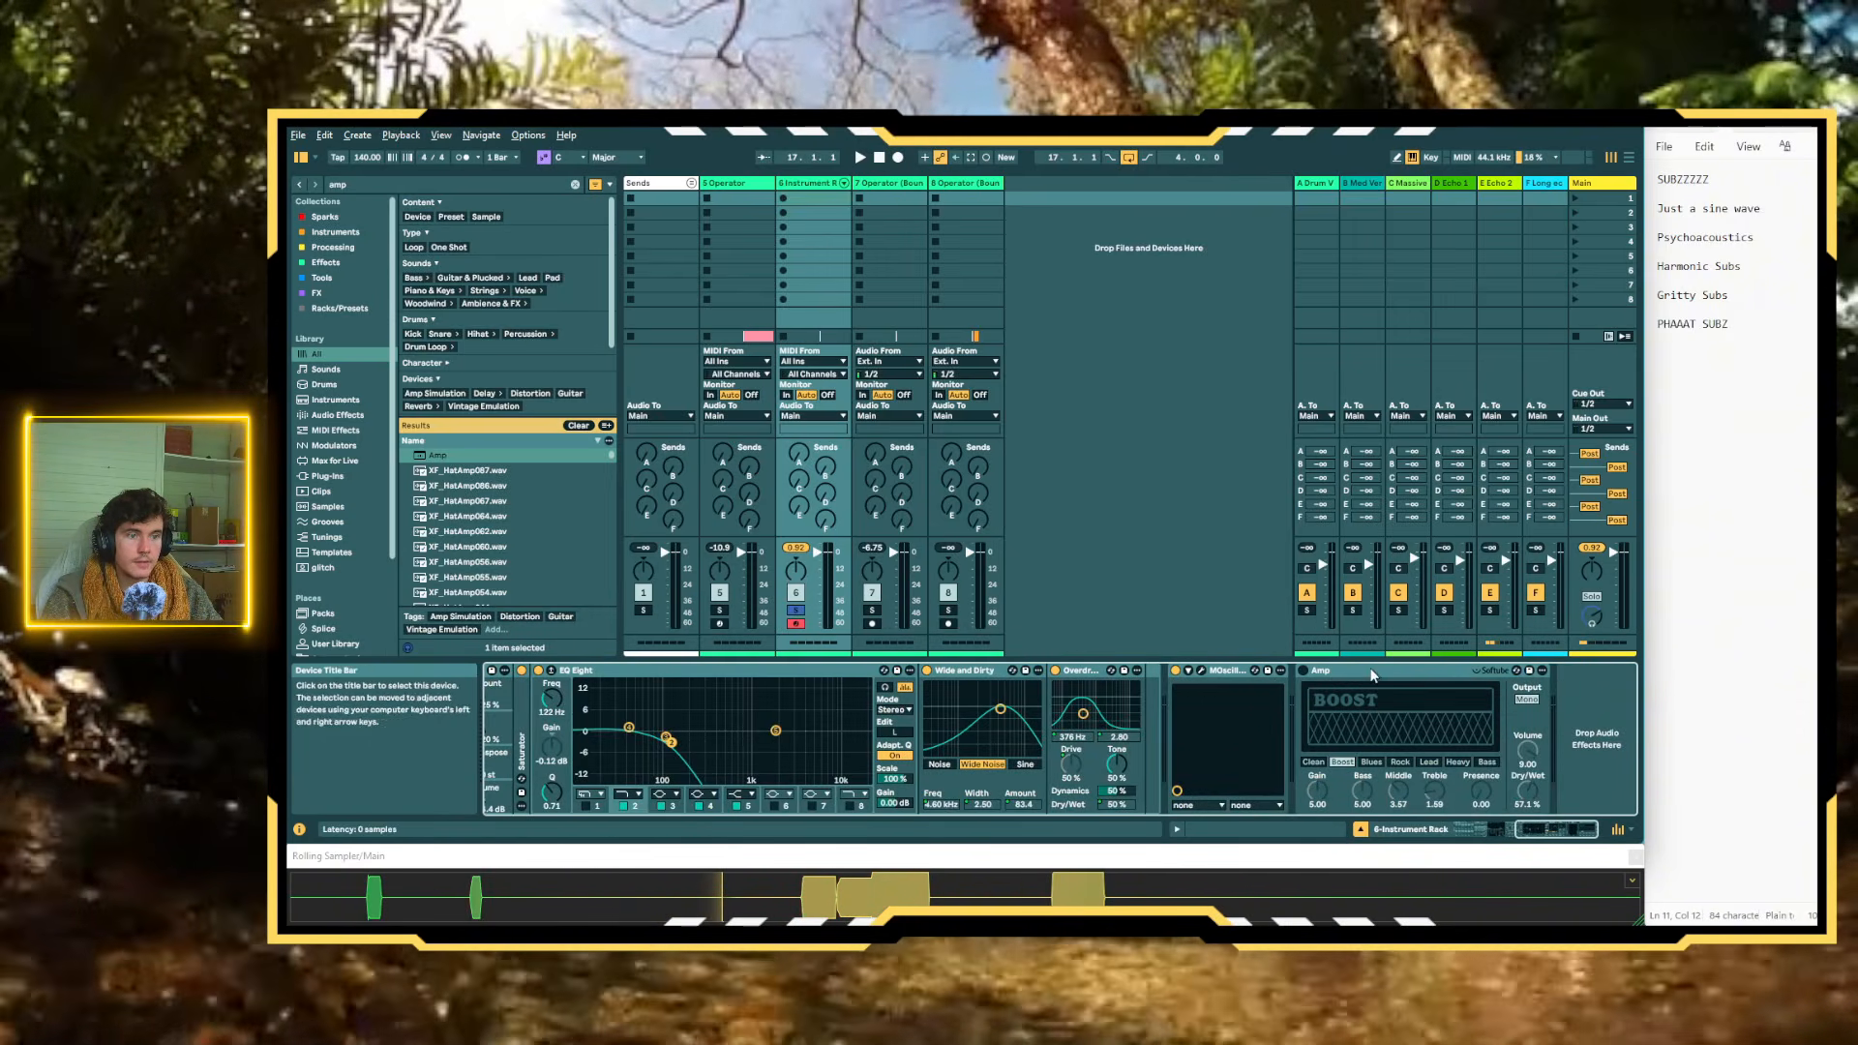
drag(1142, 683, 1146, 681)
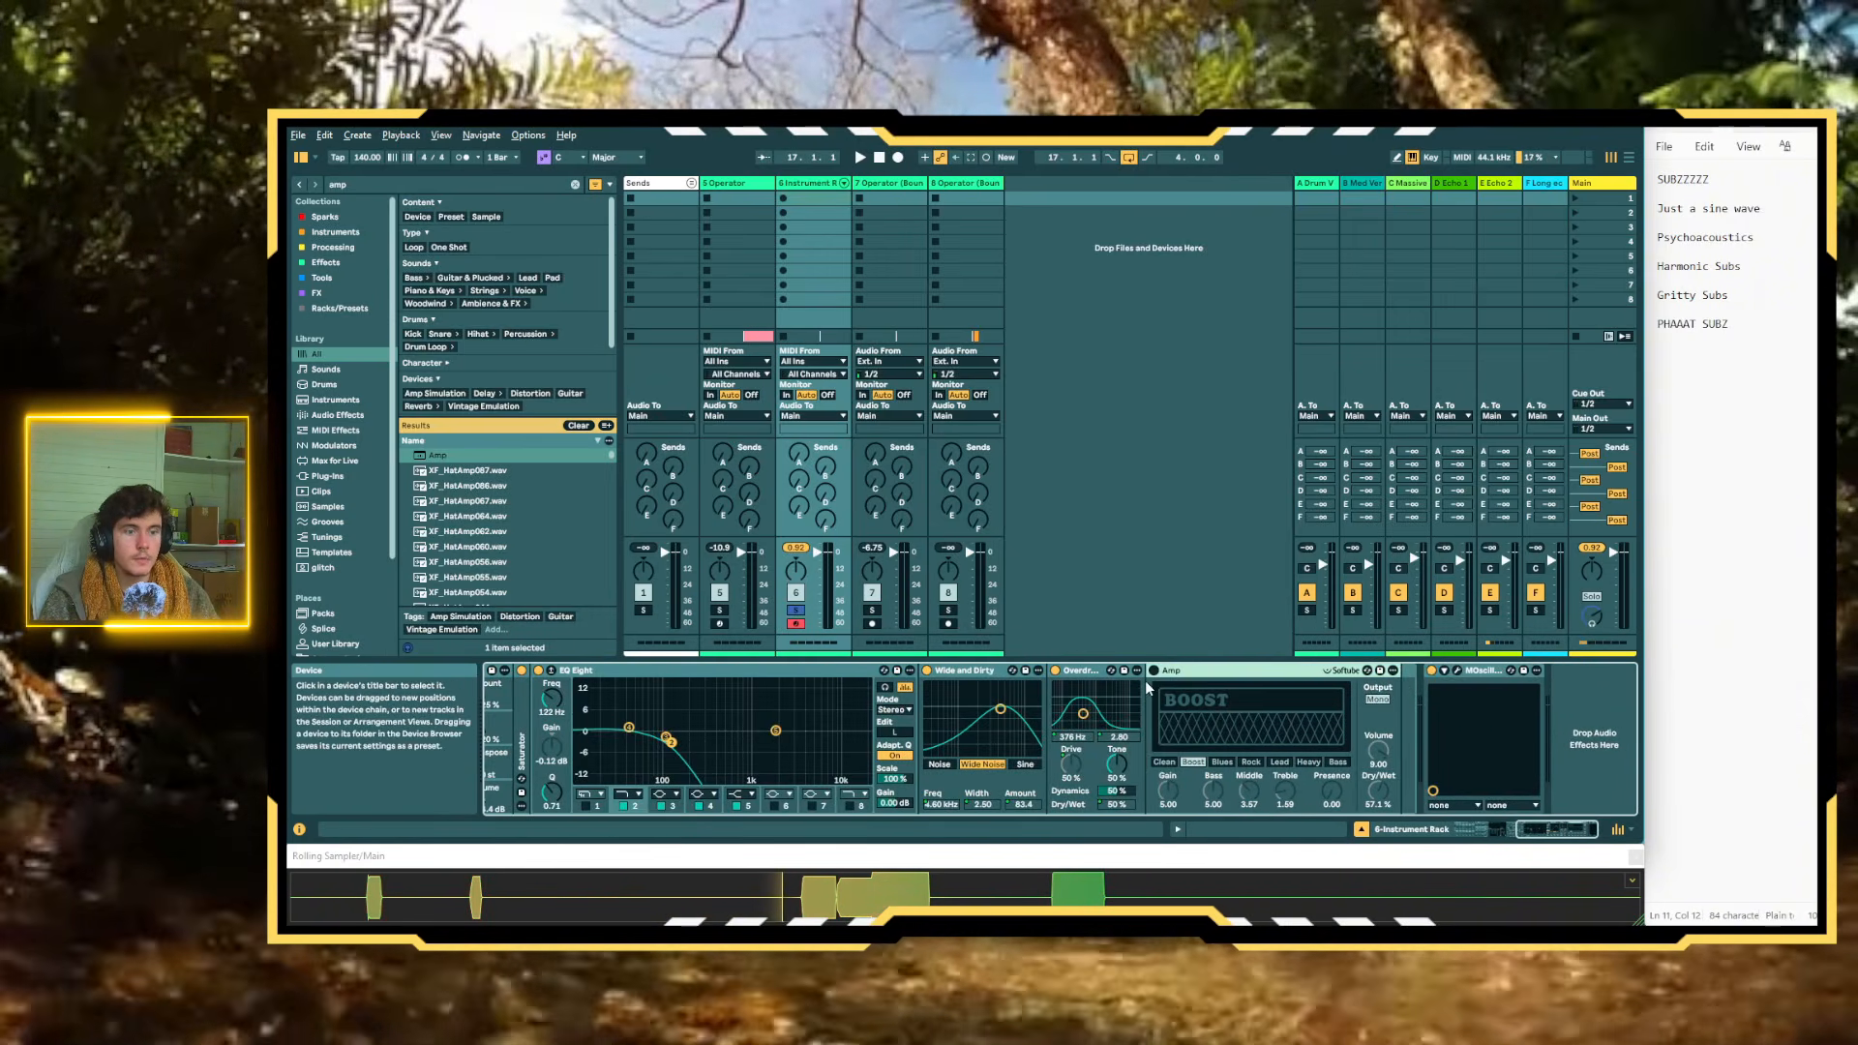
click(1155, 671)
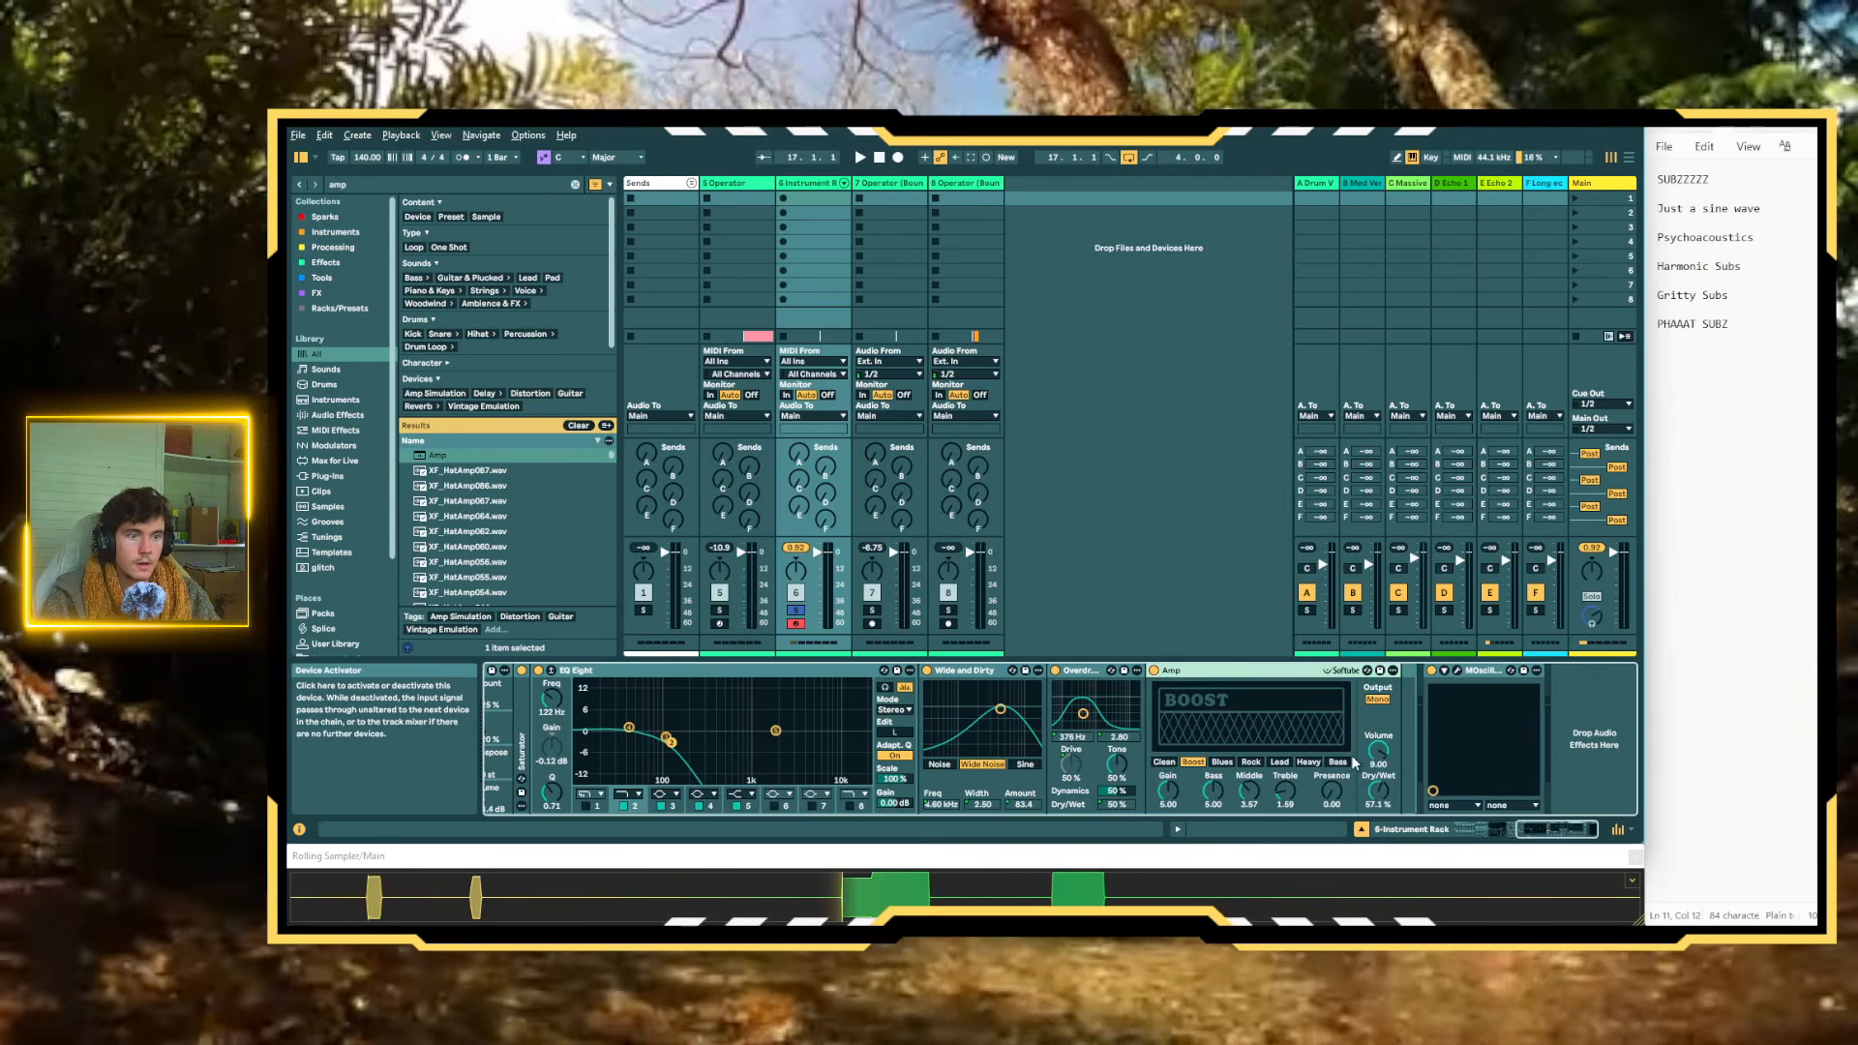
Map the Amp's Dry/Wet to Macro 13 and its Amp Type to Macro 14
right_click(1379, 789)
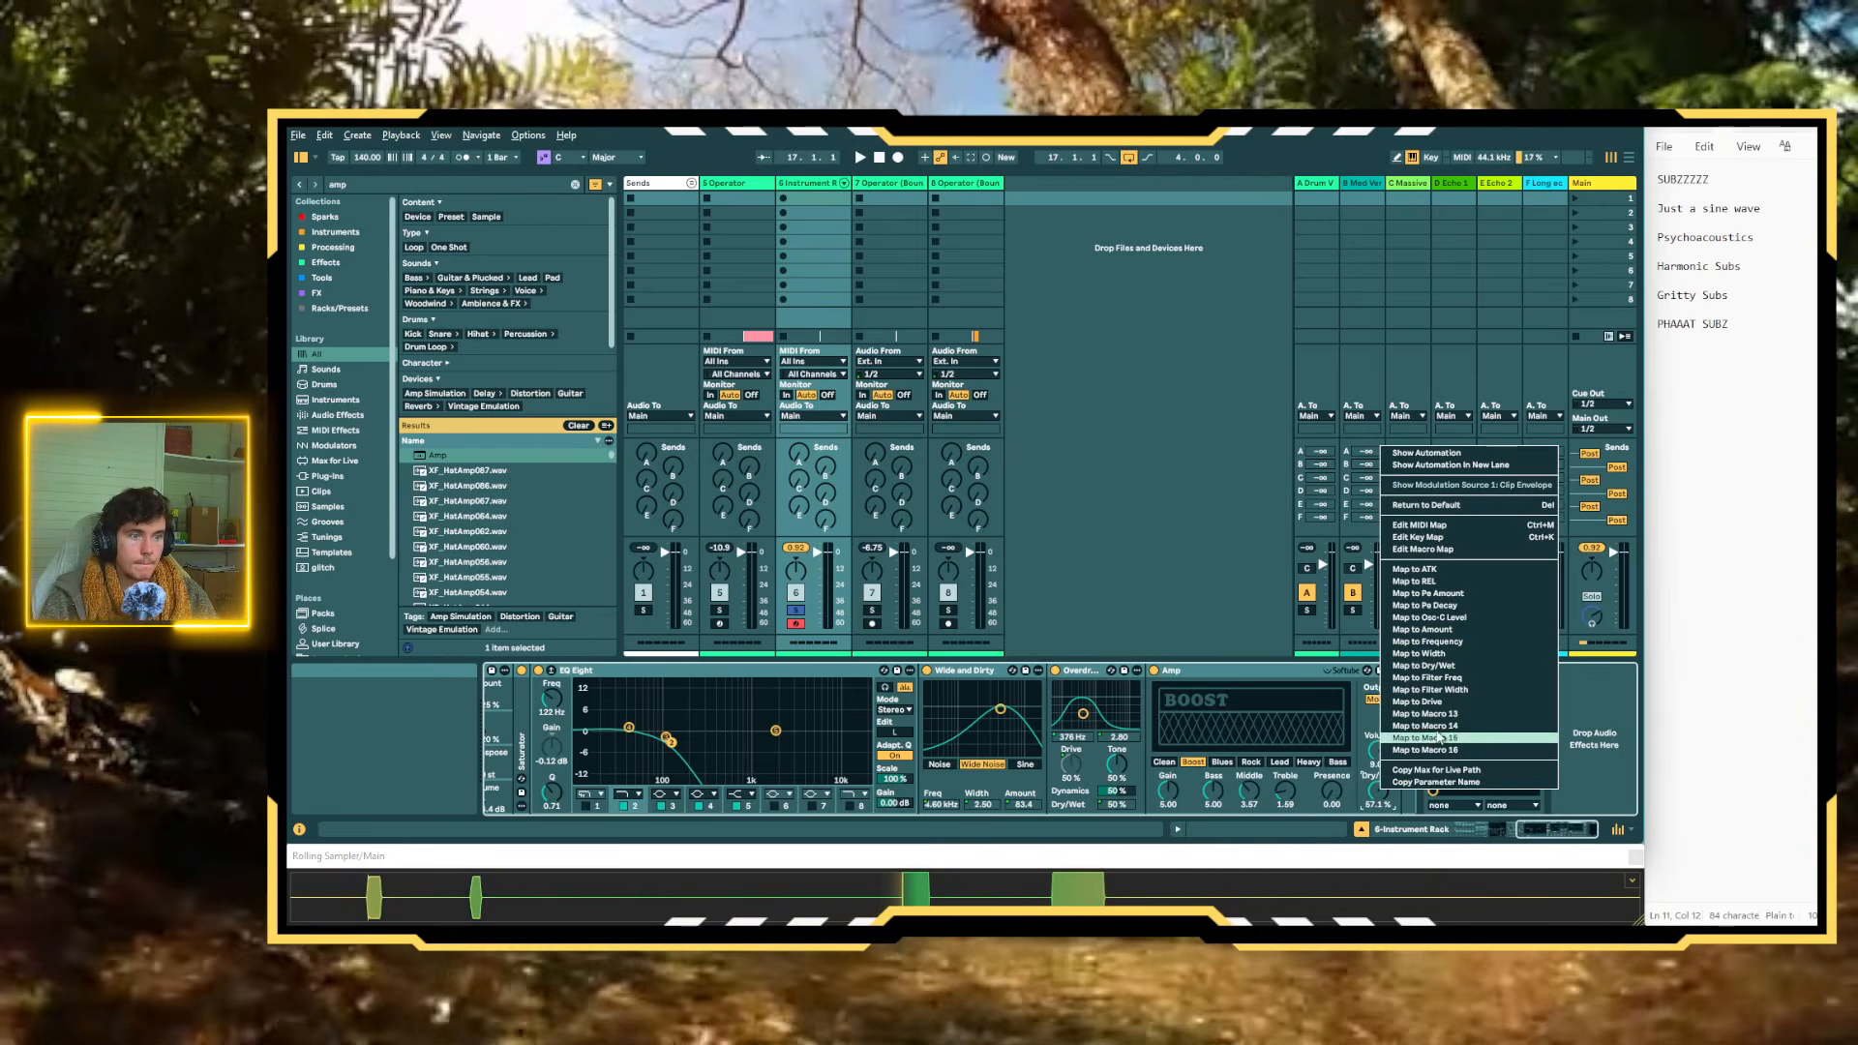
click(1445, 717)
right_click(1209, 763)
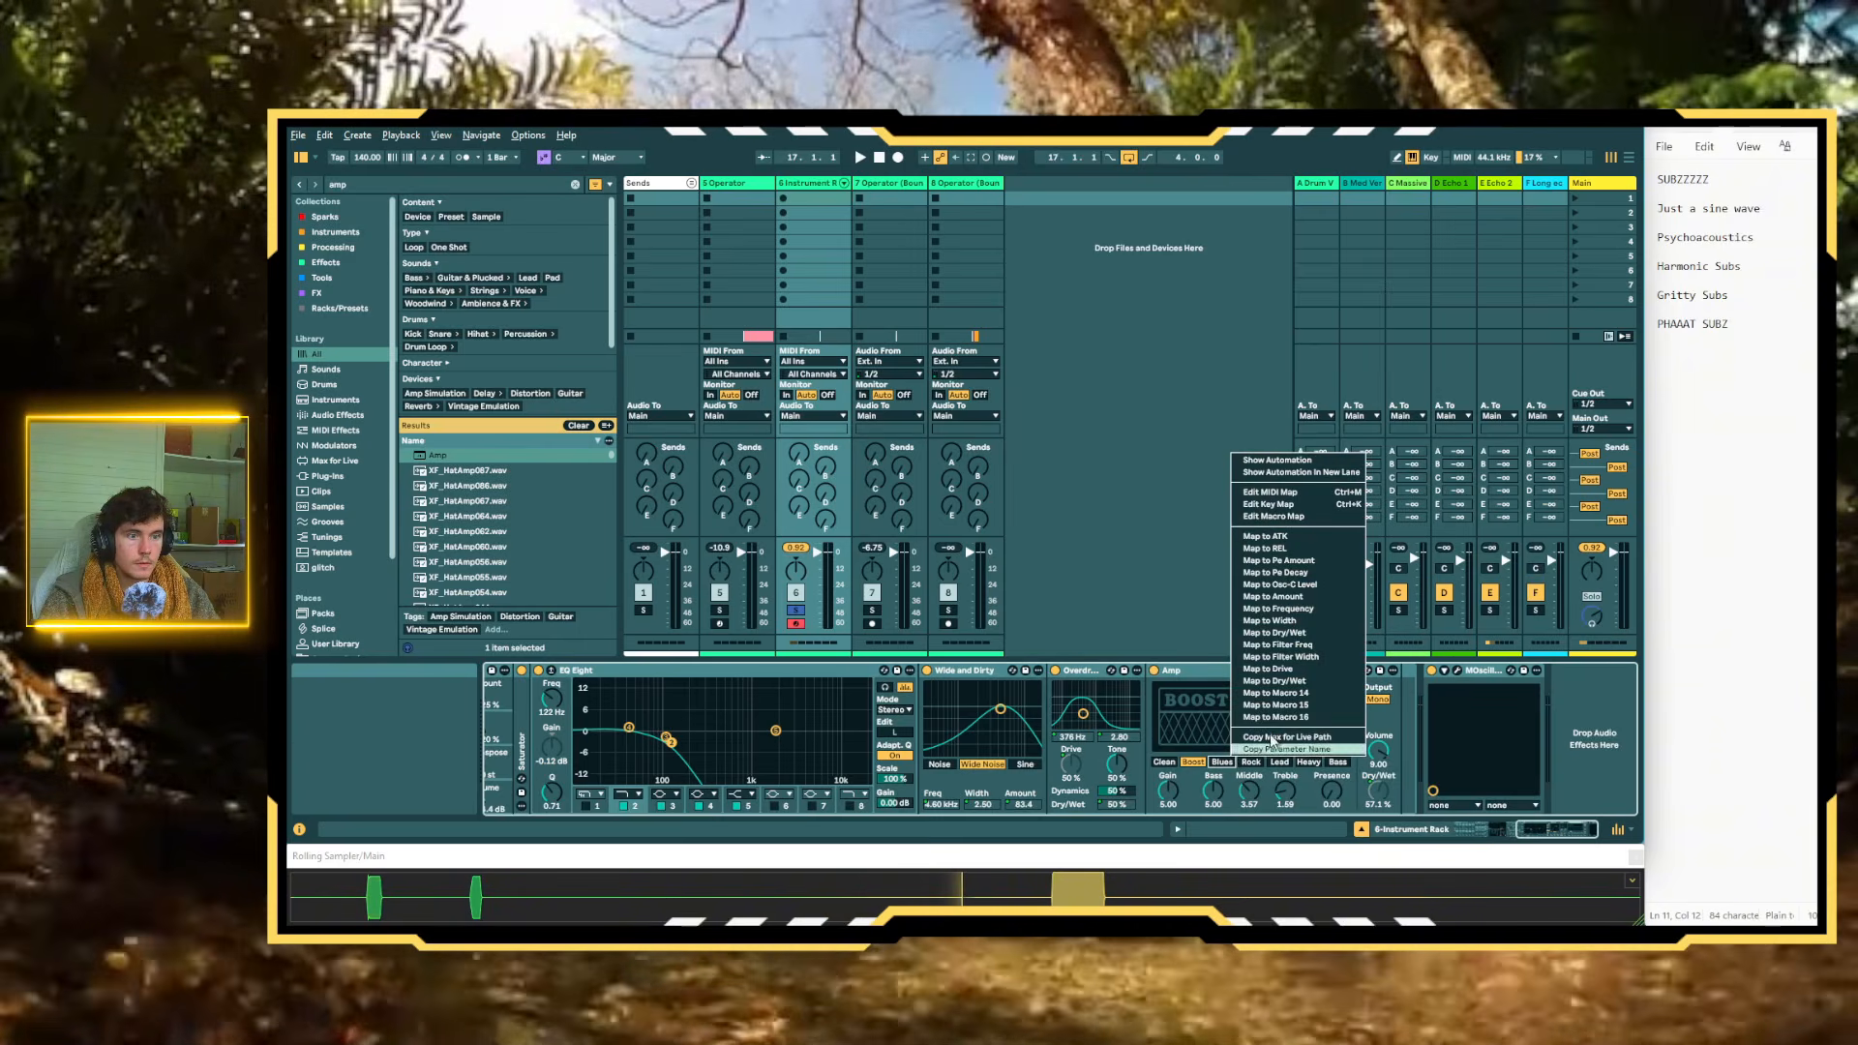
click(1287, 698)
Map the Amp's Treble to Macro 15 and its Presence to Macro 16
right_click(1290, 793)
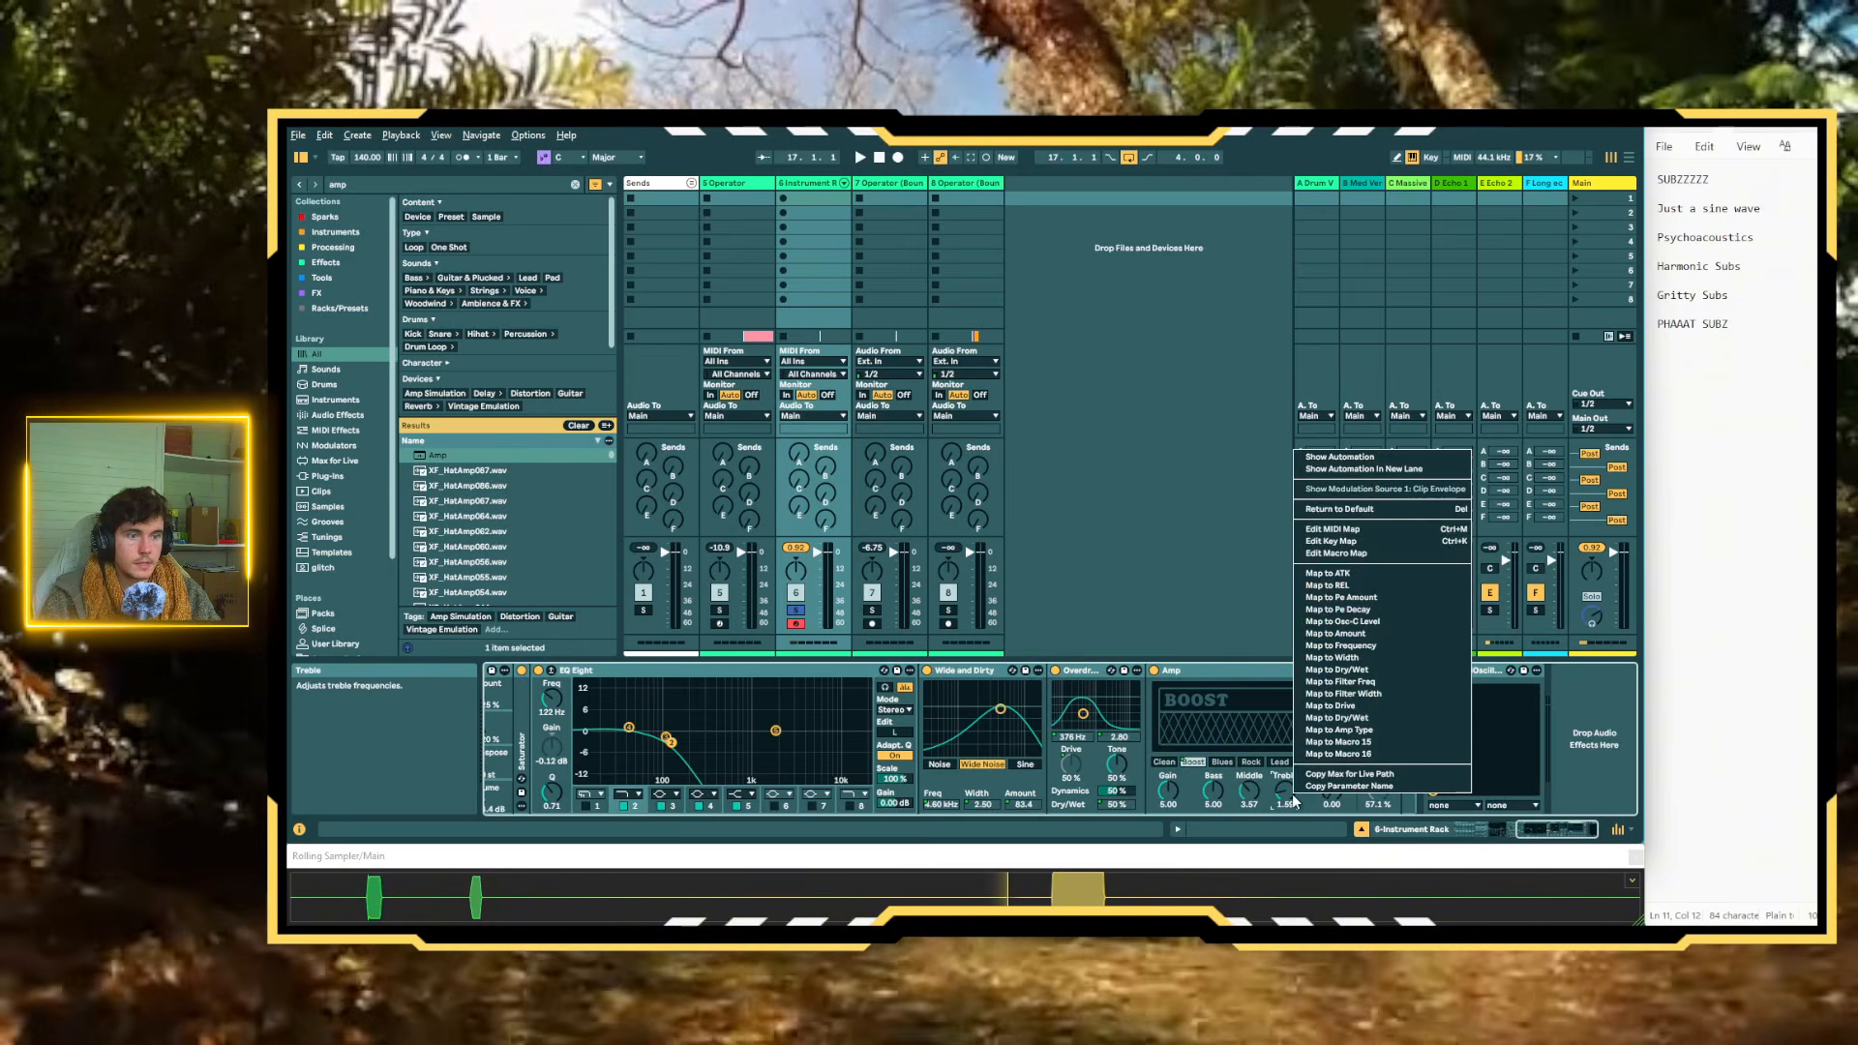
click(1380, 744)
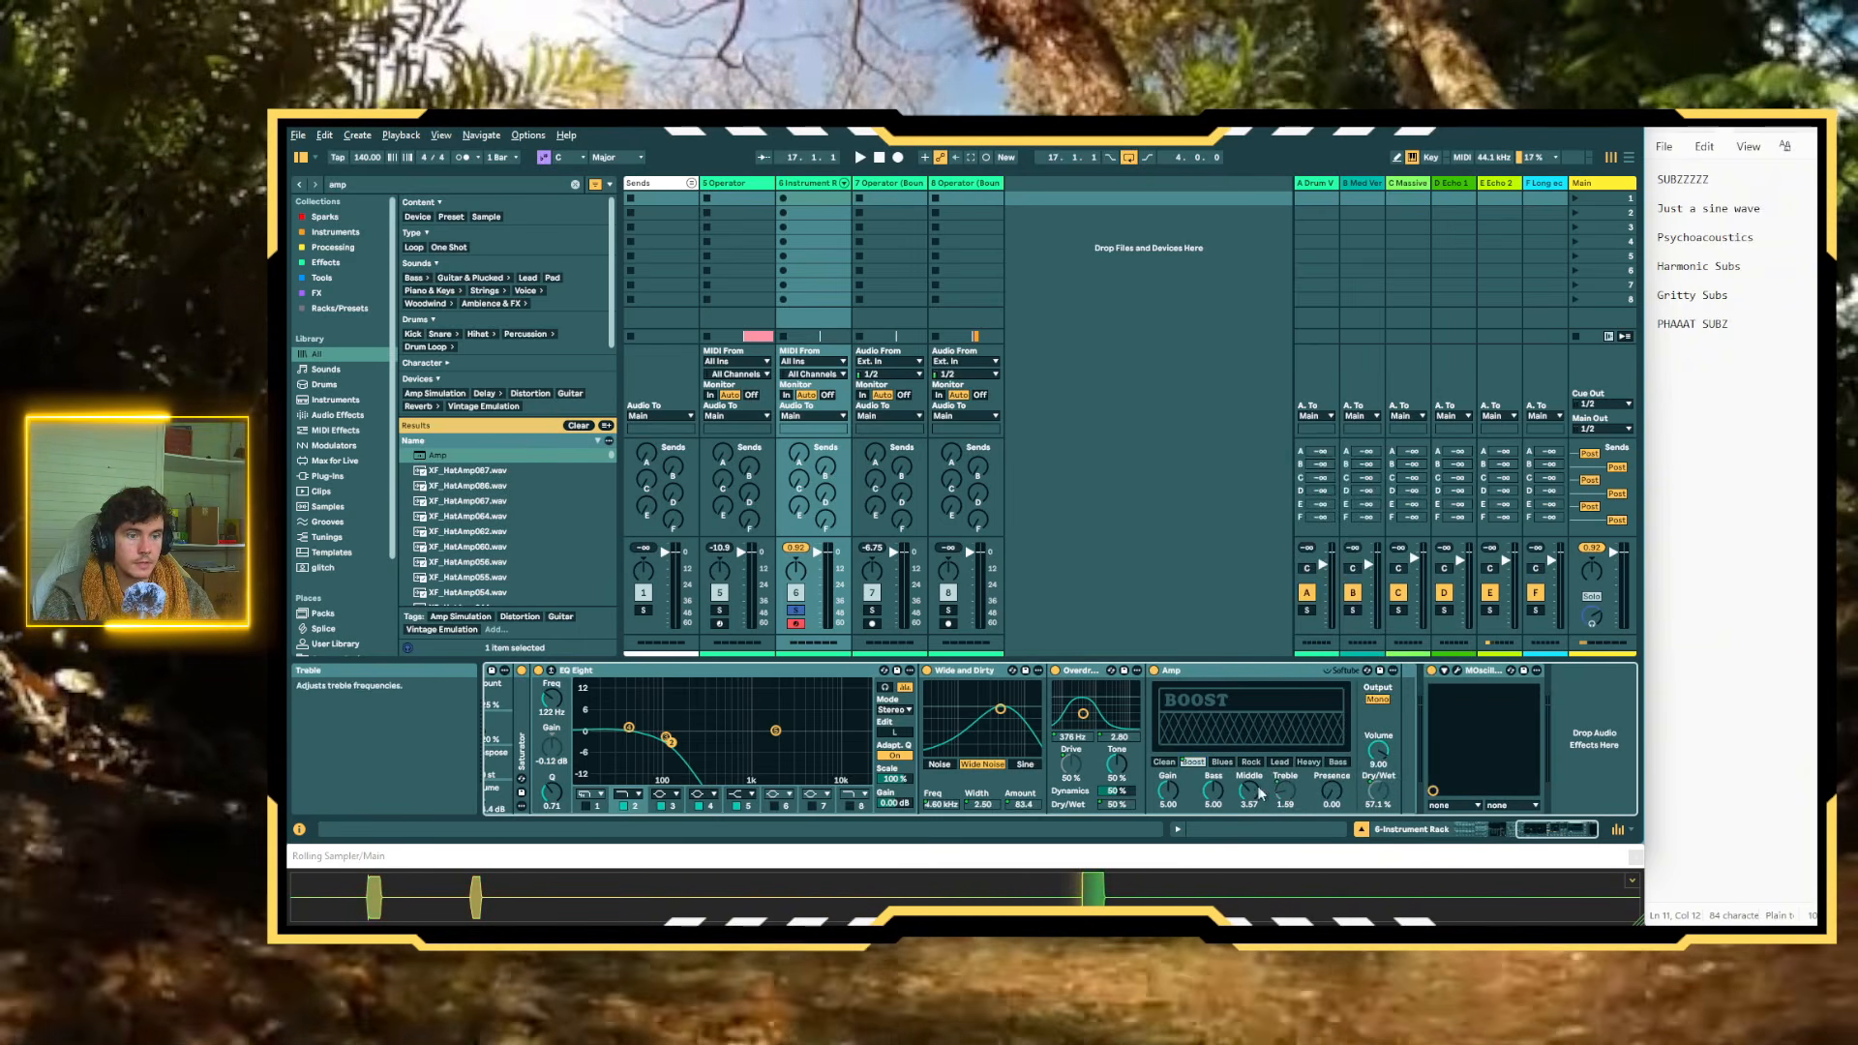
right_click(1336, 796)
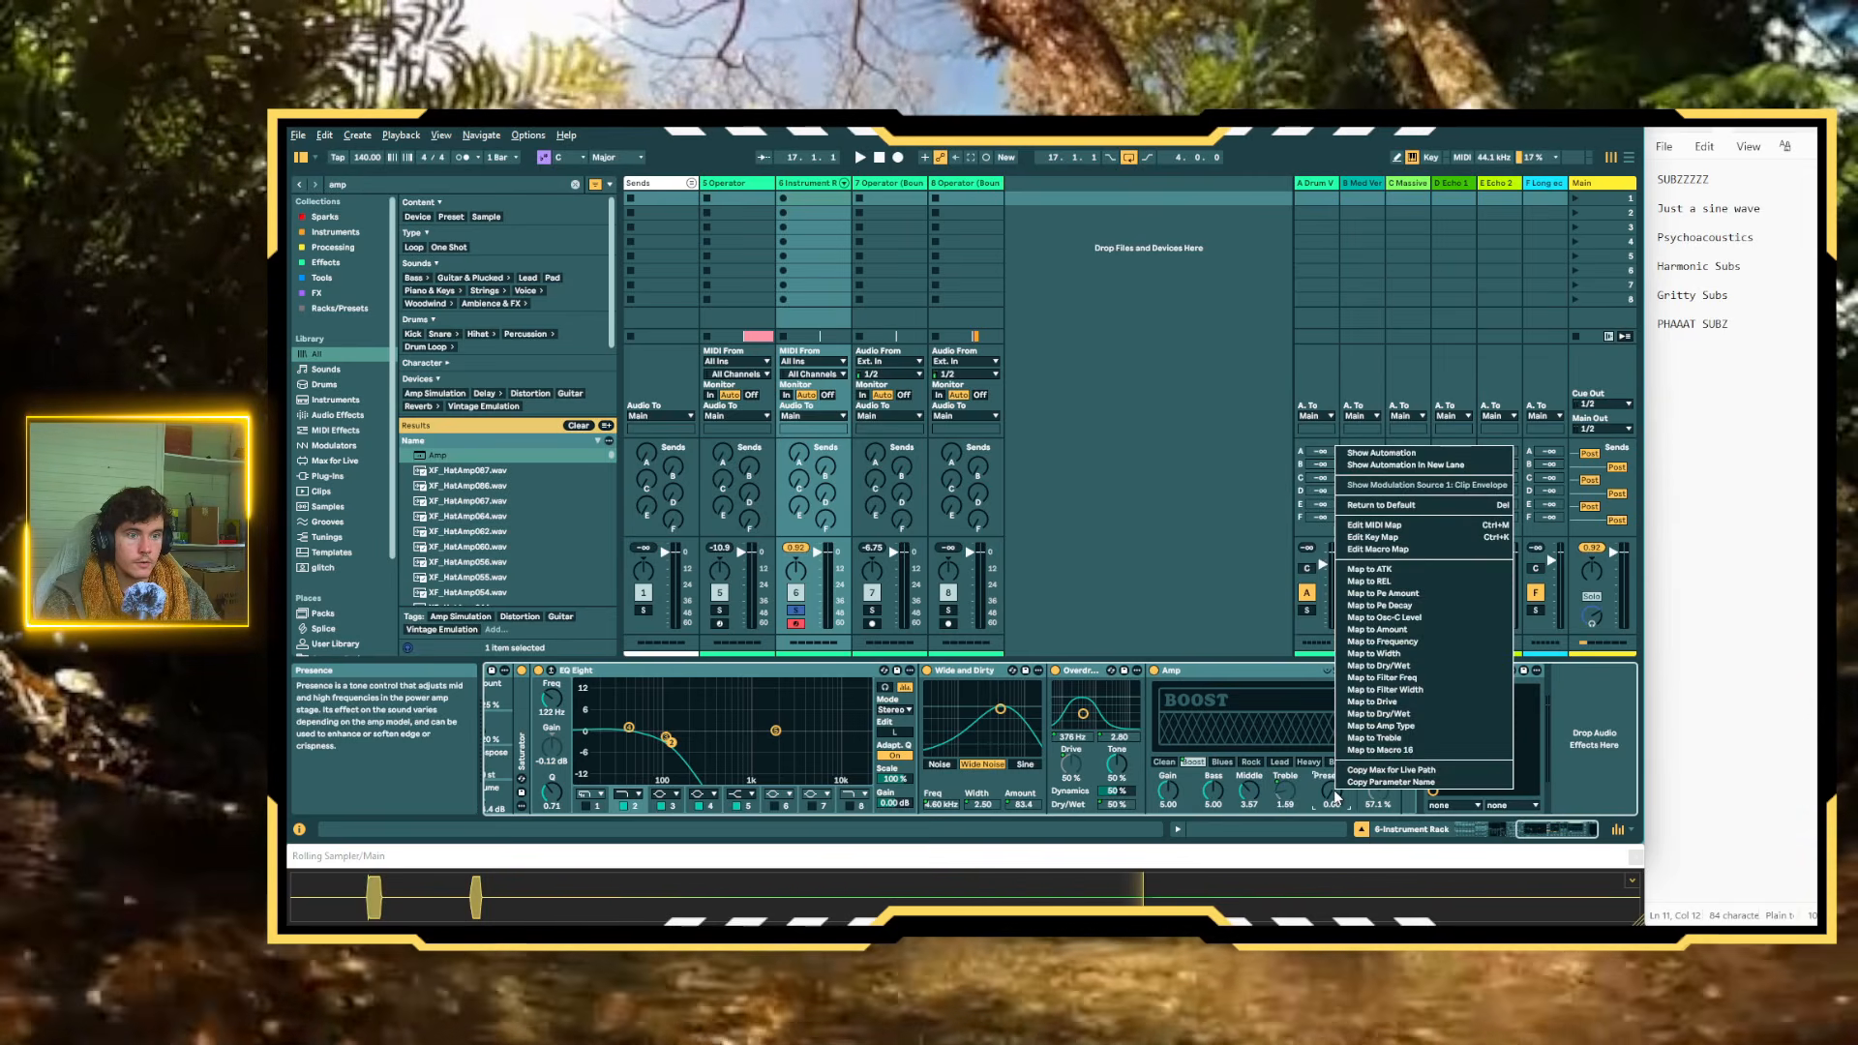
click(1423, 748)
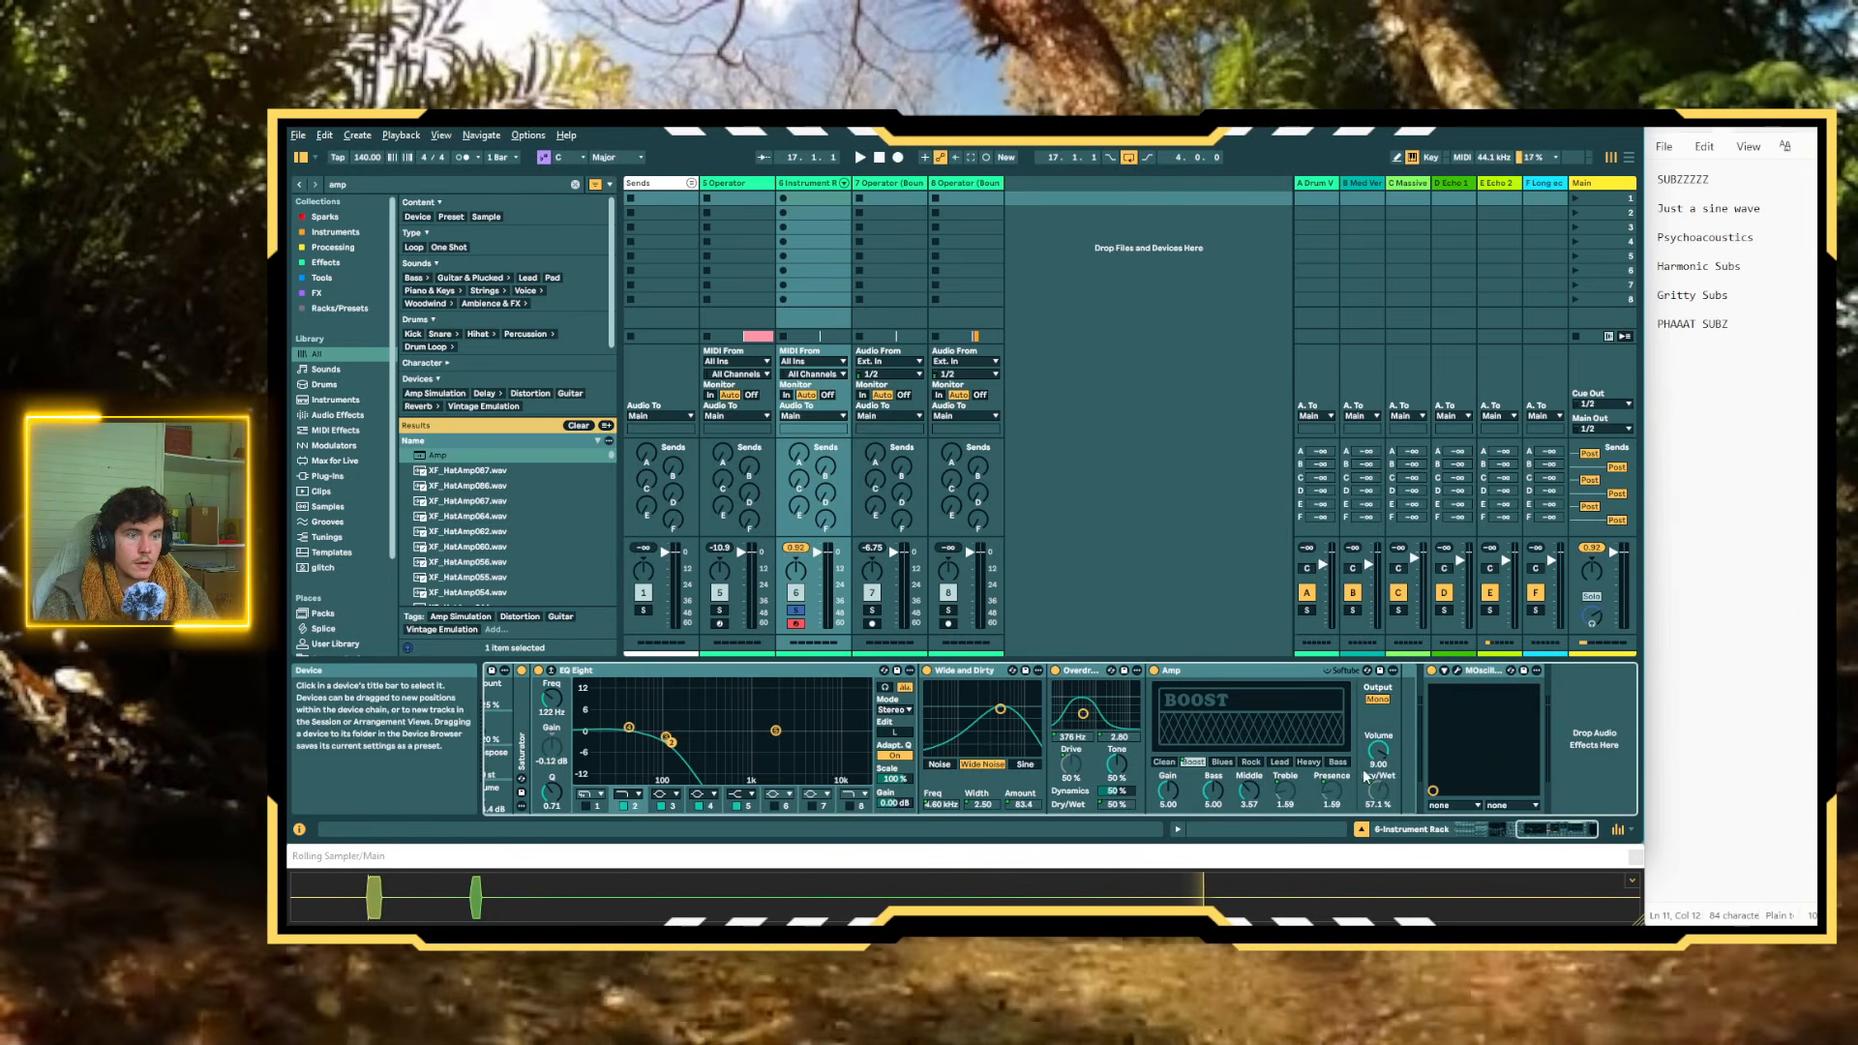
right_click(1336, 789)
click(1412, 749)
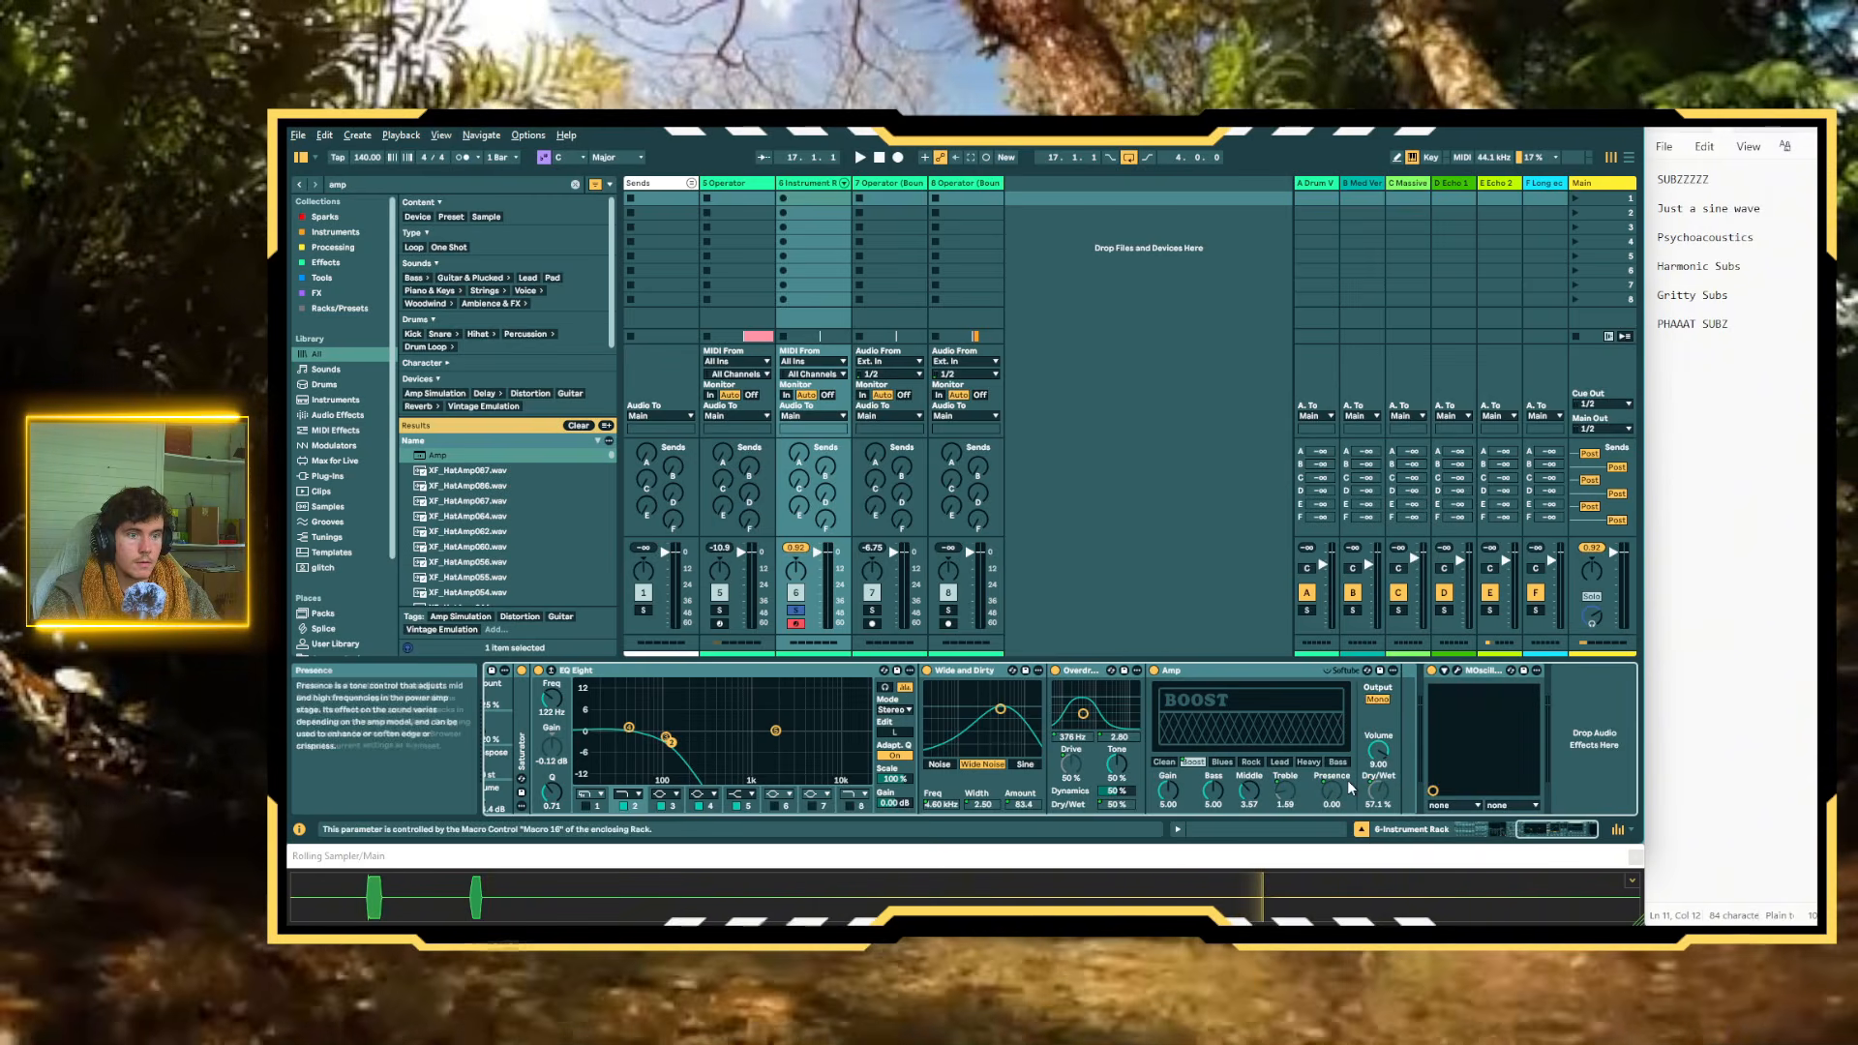
Show all sixteen macros and colour the Amp's Dry/Wet, Amp Type, Treble and Presence macros red
scroll(1258, 734, left, 10)
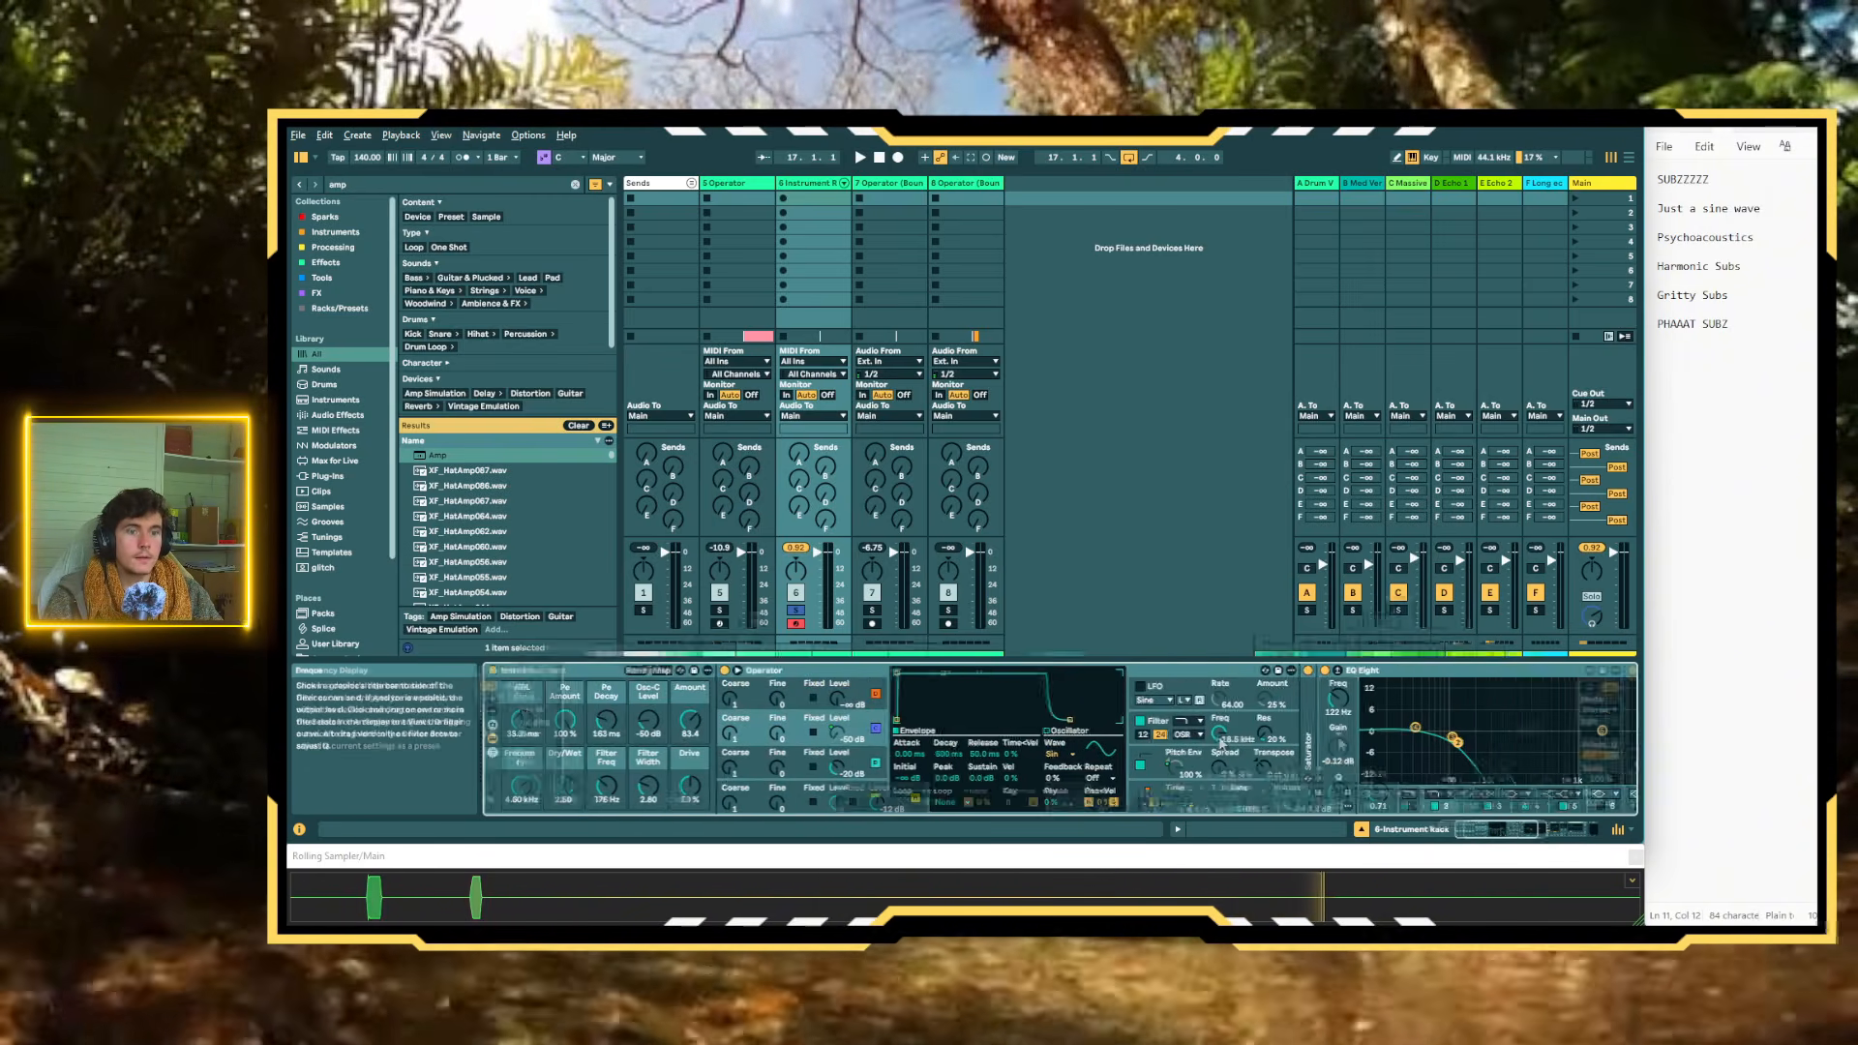
click(493, 698)
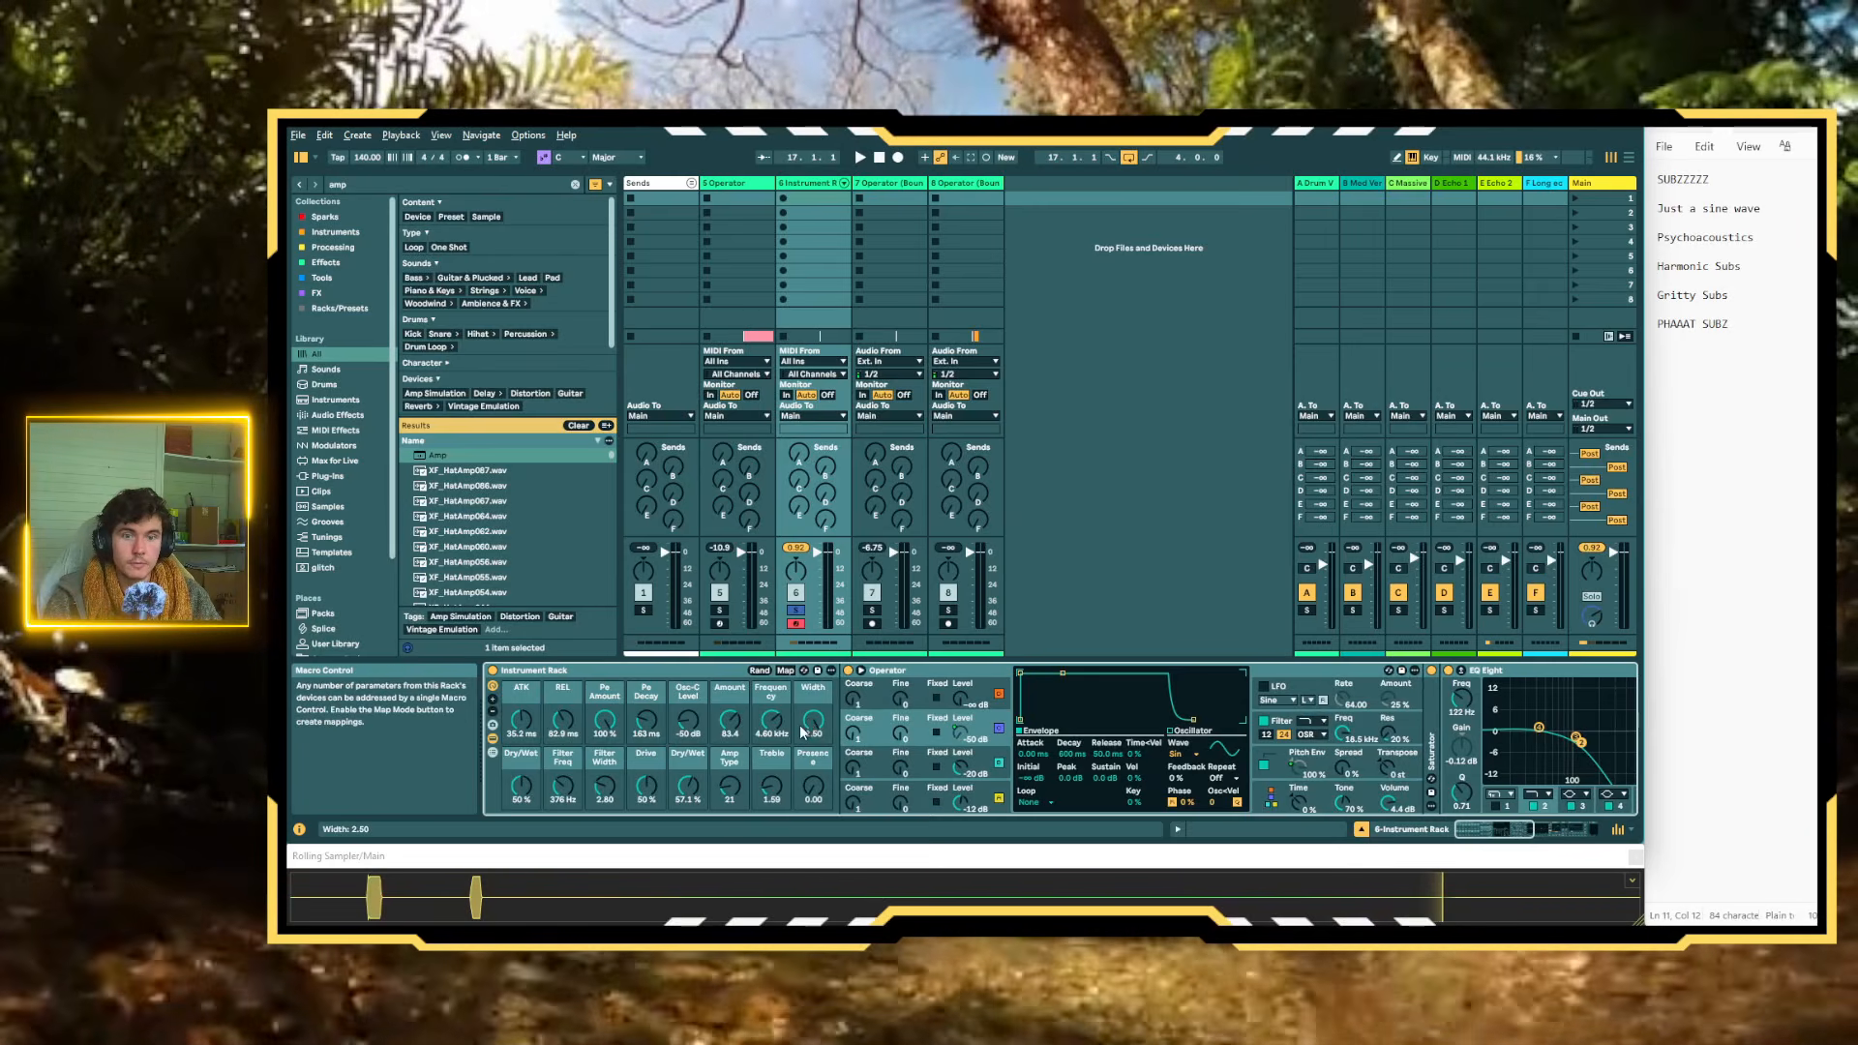
click(815, 784)
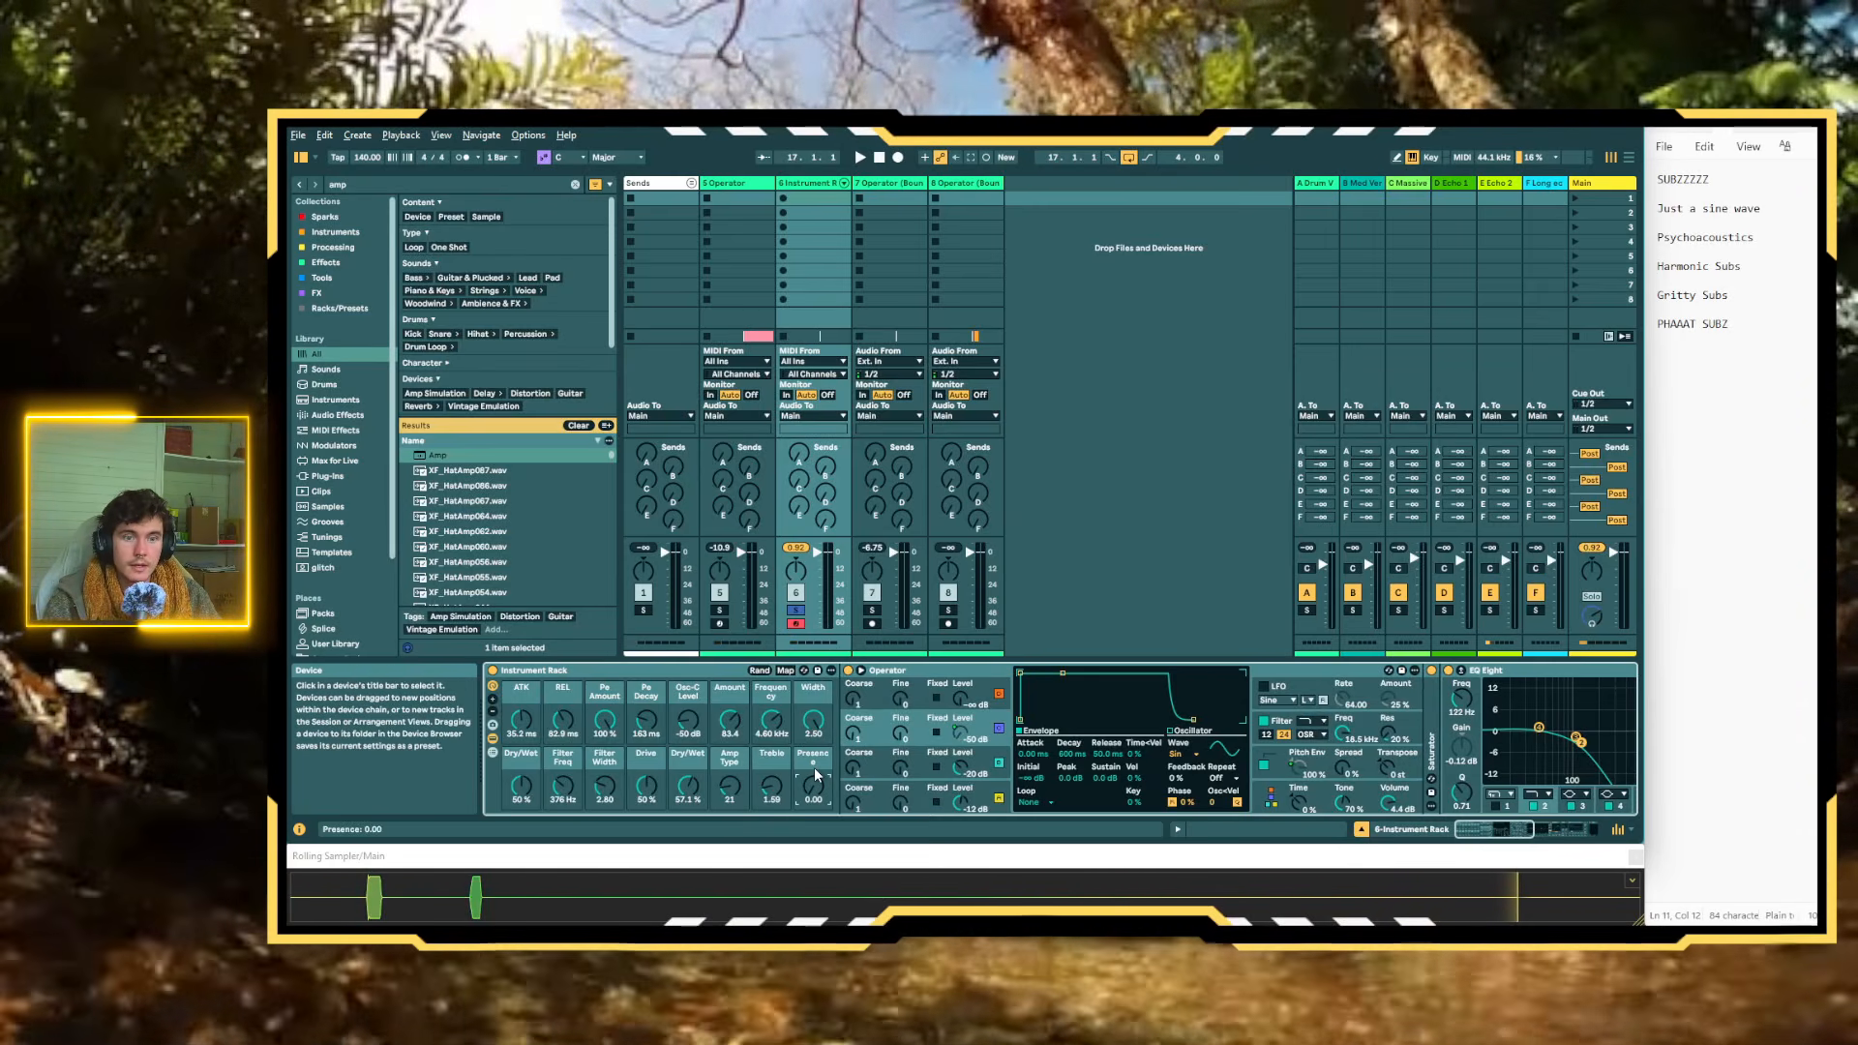
right_click(683, 766)
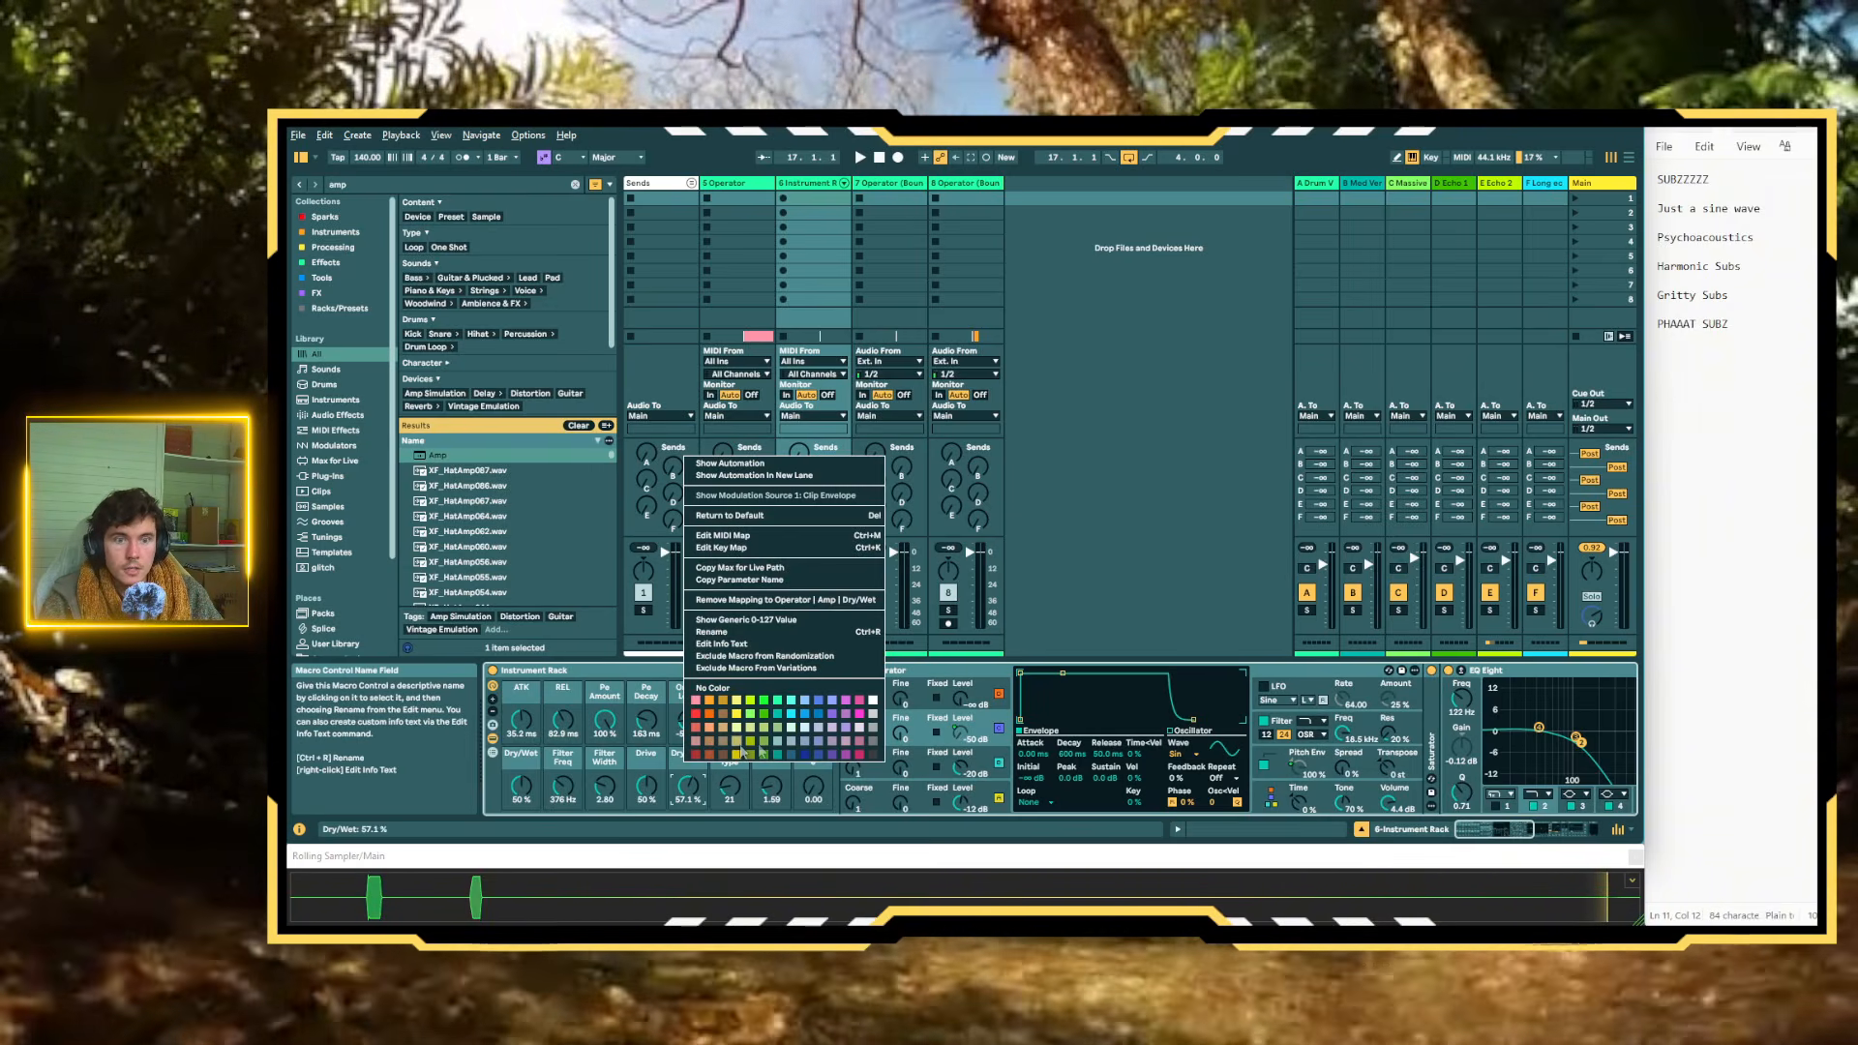
click(693, 718)
right_click(731, 757)
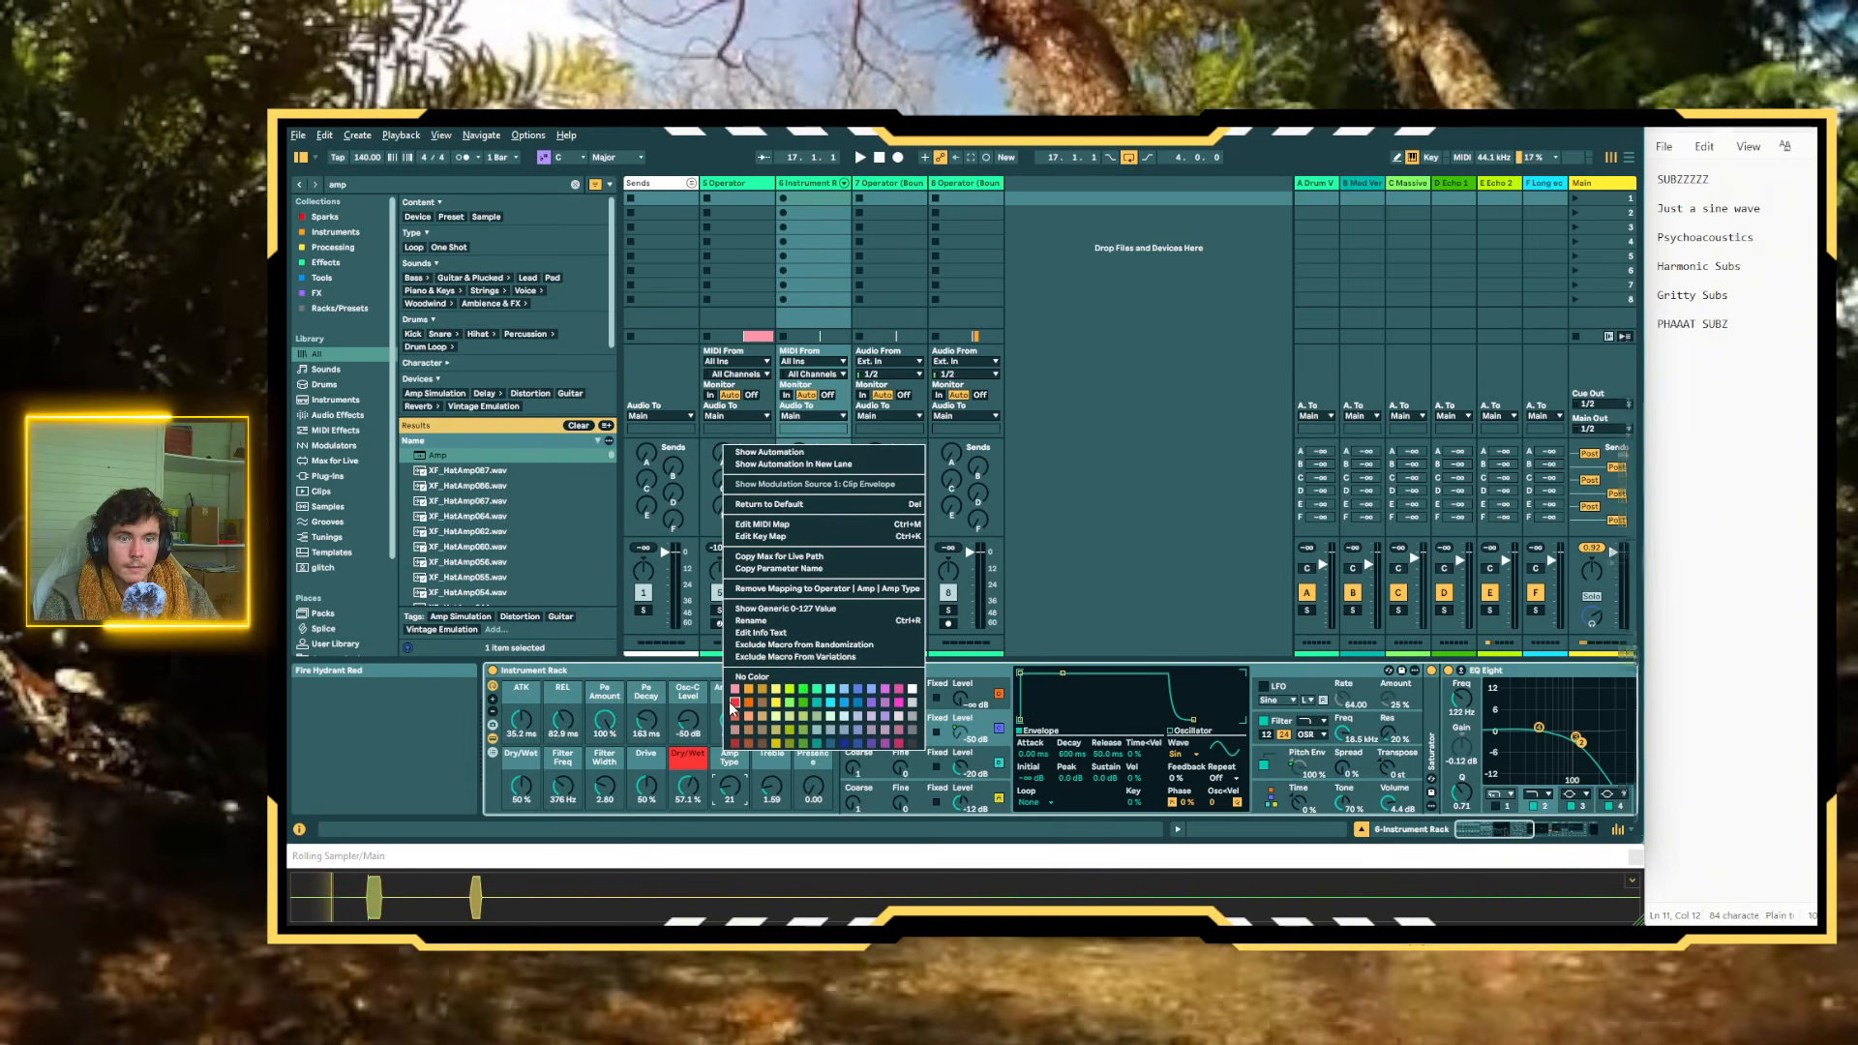
click(736, 712)
right_click(760, 761)
click(769, 712)
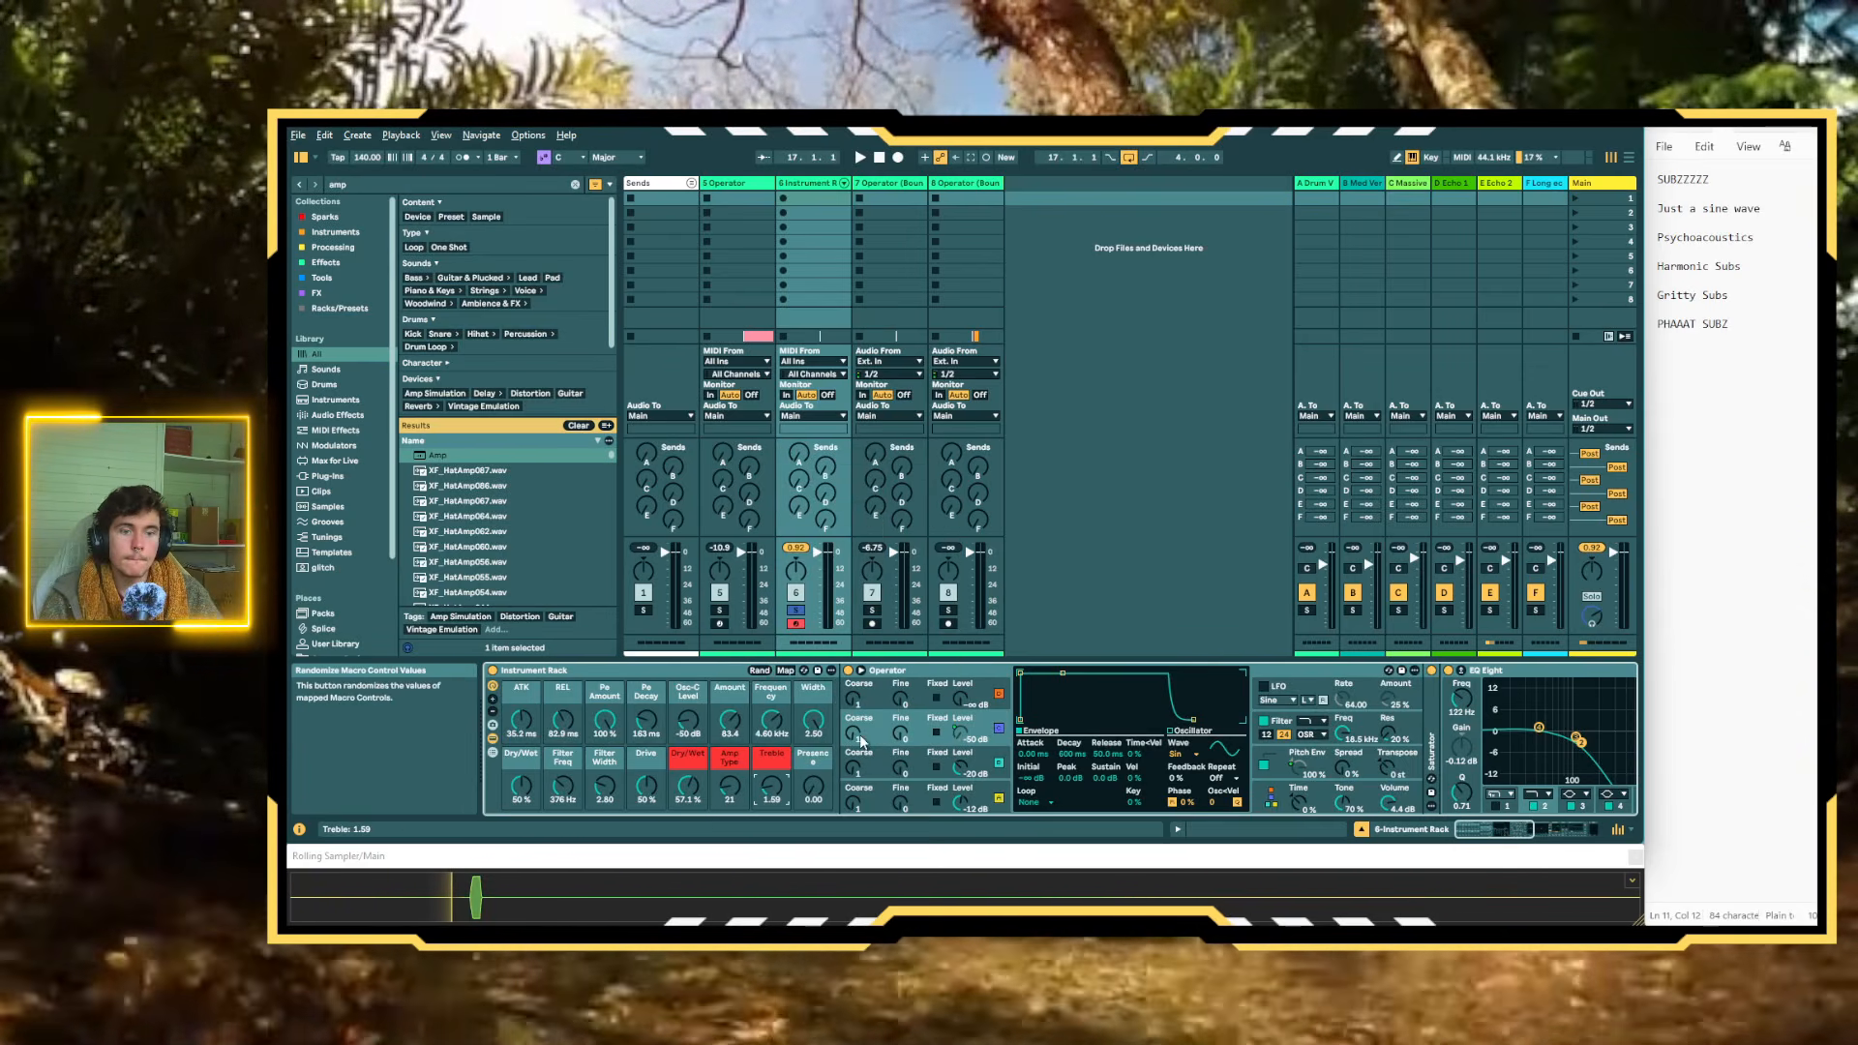
right_click(816, 757)
click(846, 709)
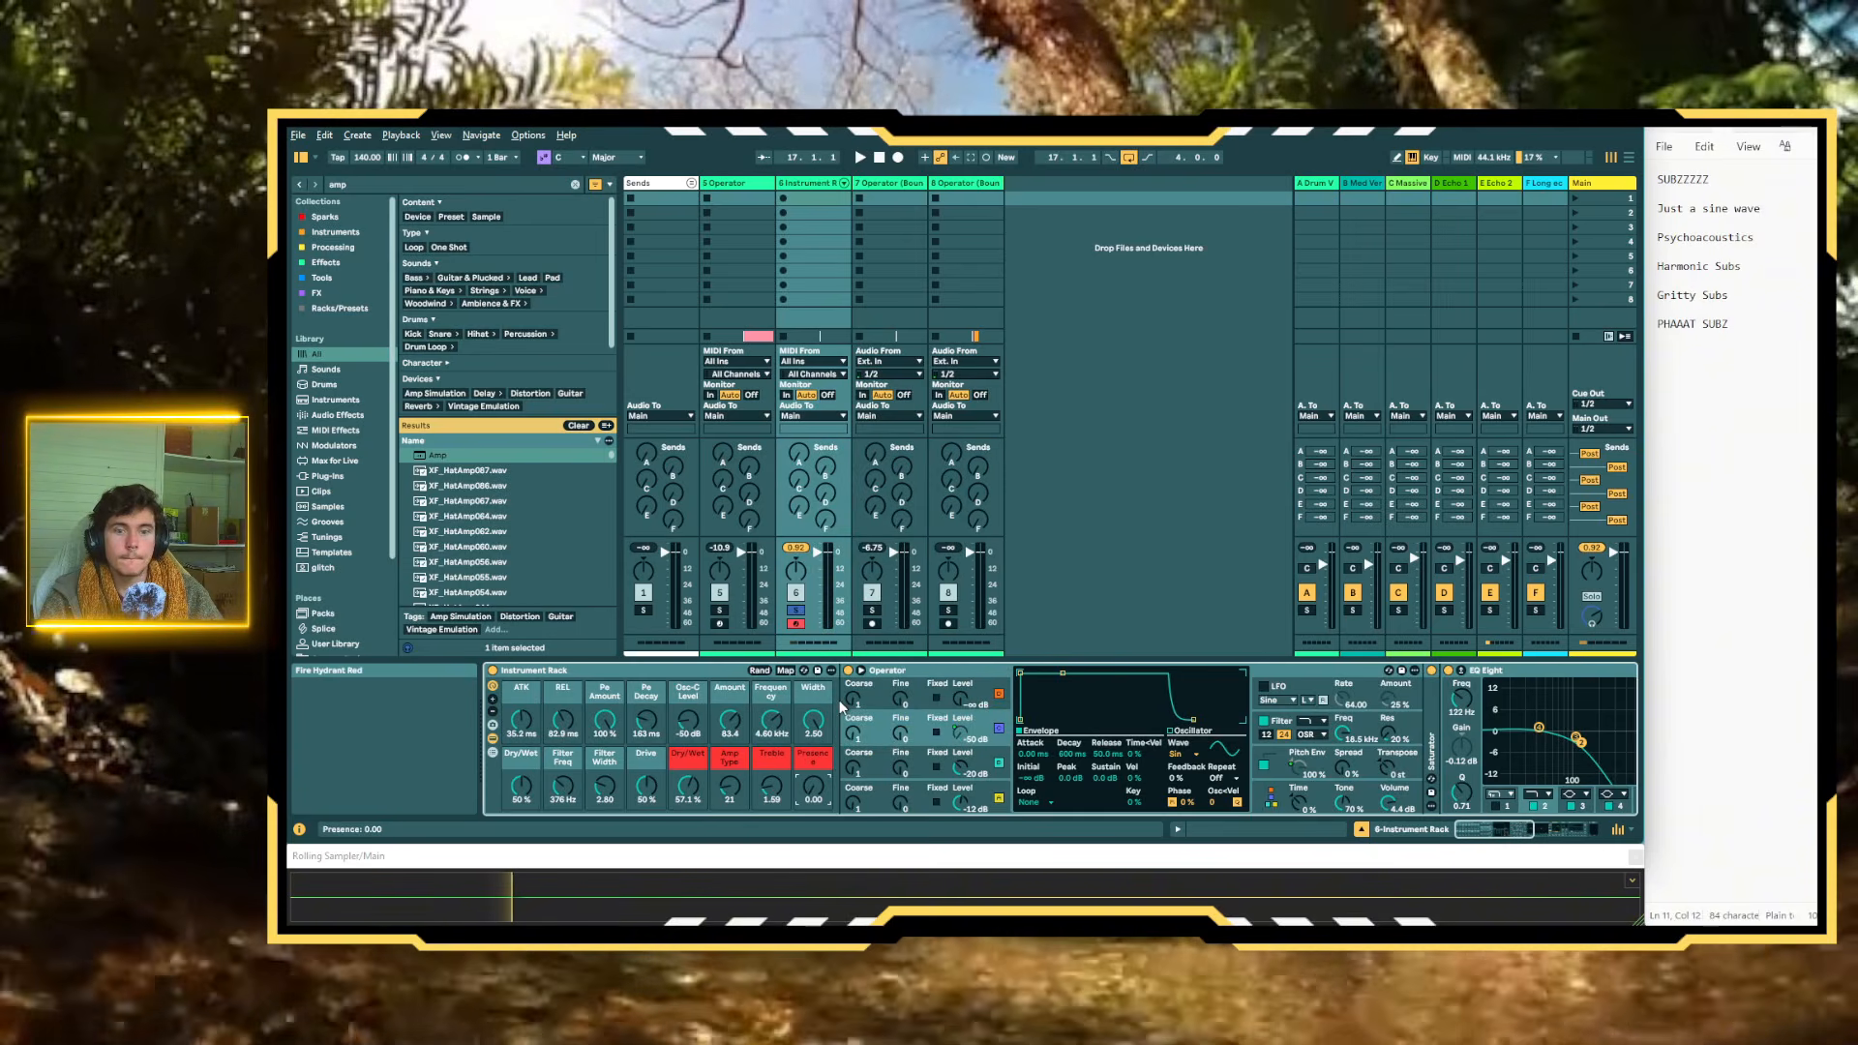
Colour the Overdrive's Dry/Wet, Filter Freq, Filter Width and Drive macros yellow
right_click(521, 754)
click(569, 712)
right_click(561, 758)
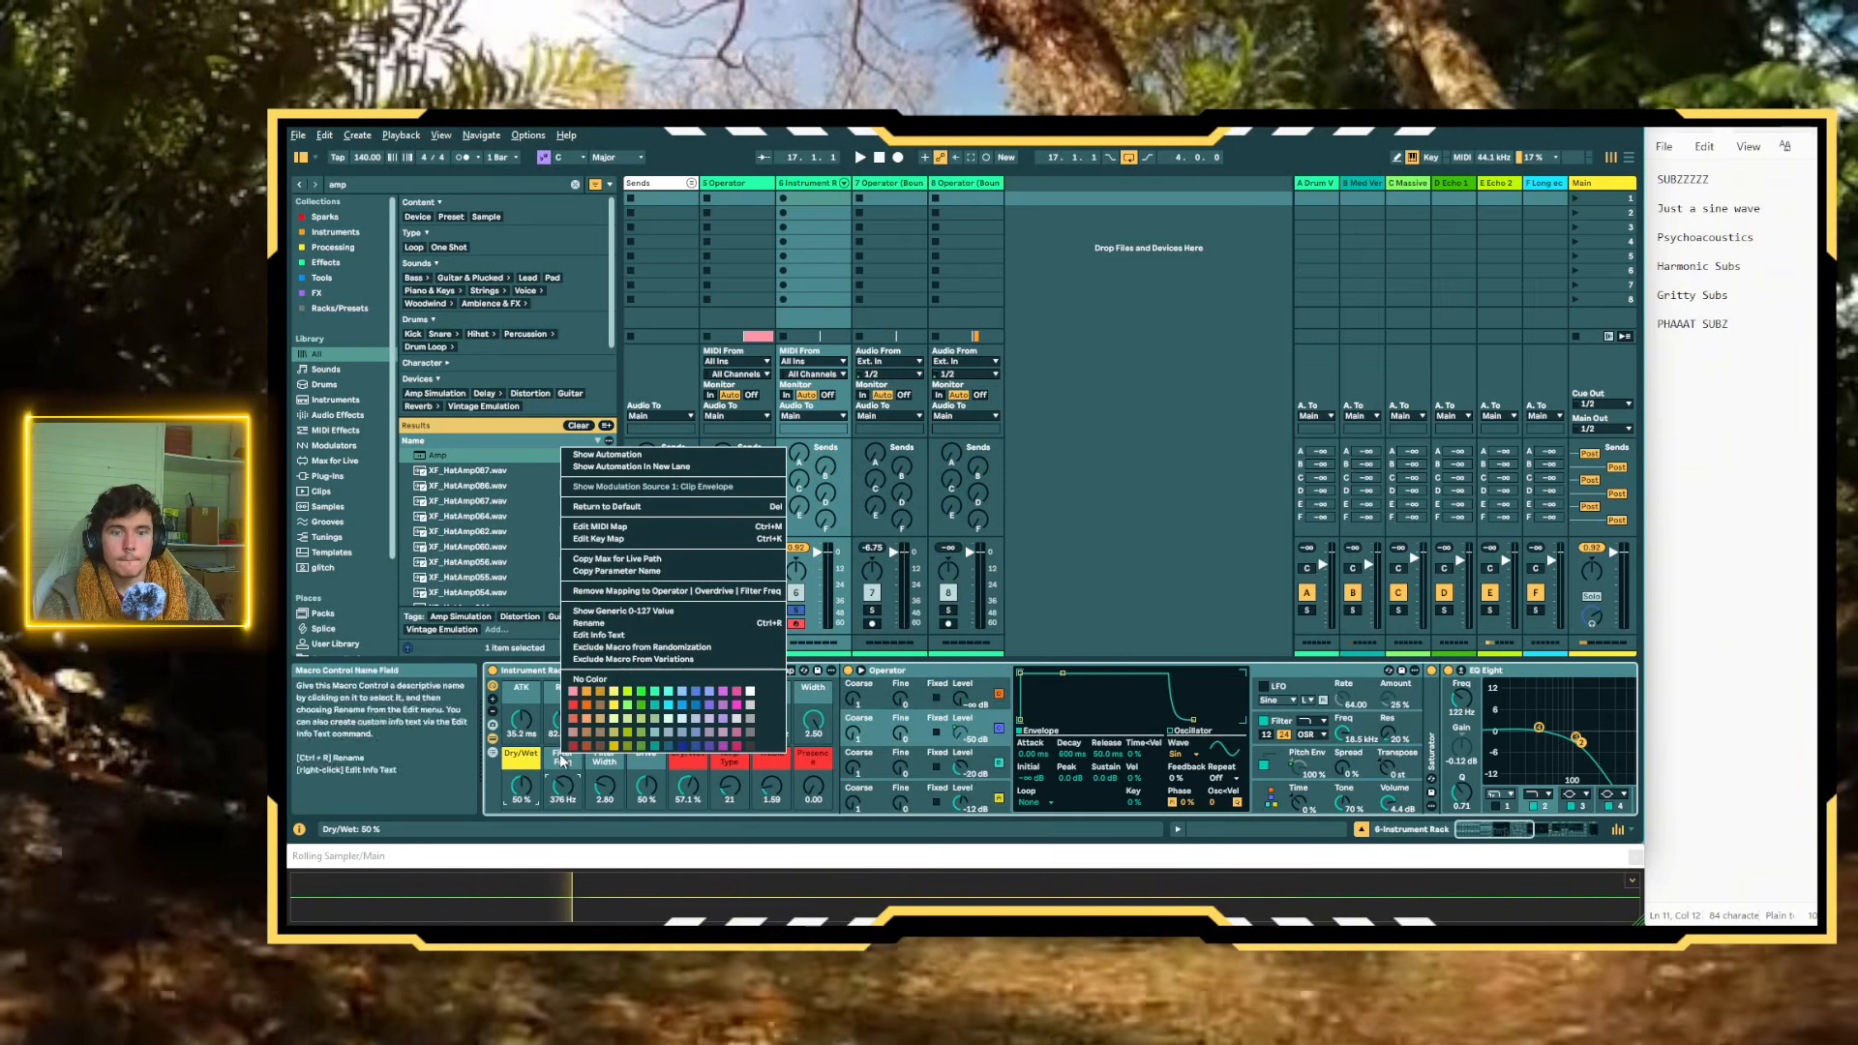
click(614, 707)
right_click(597, 760)
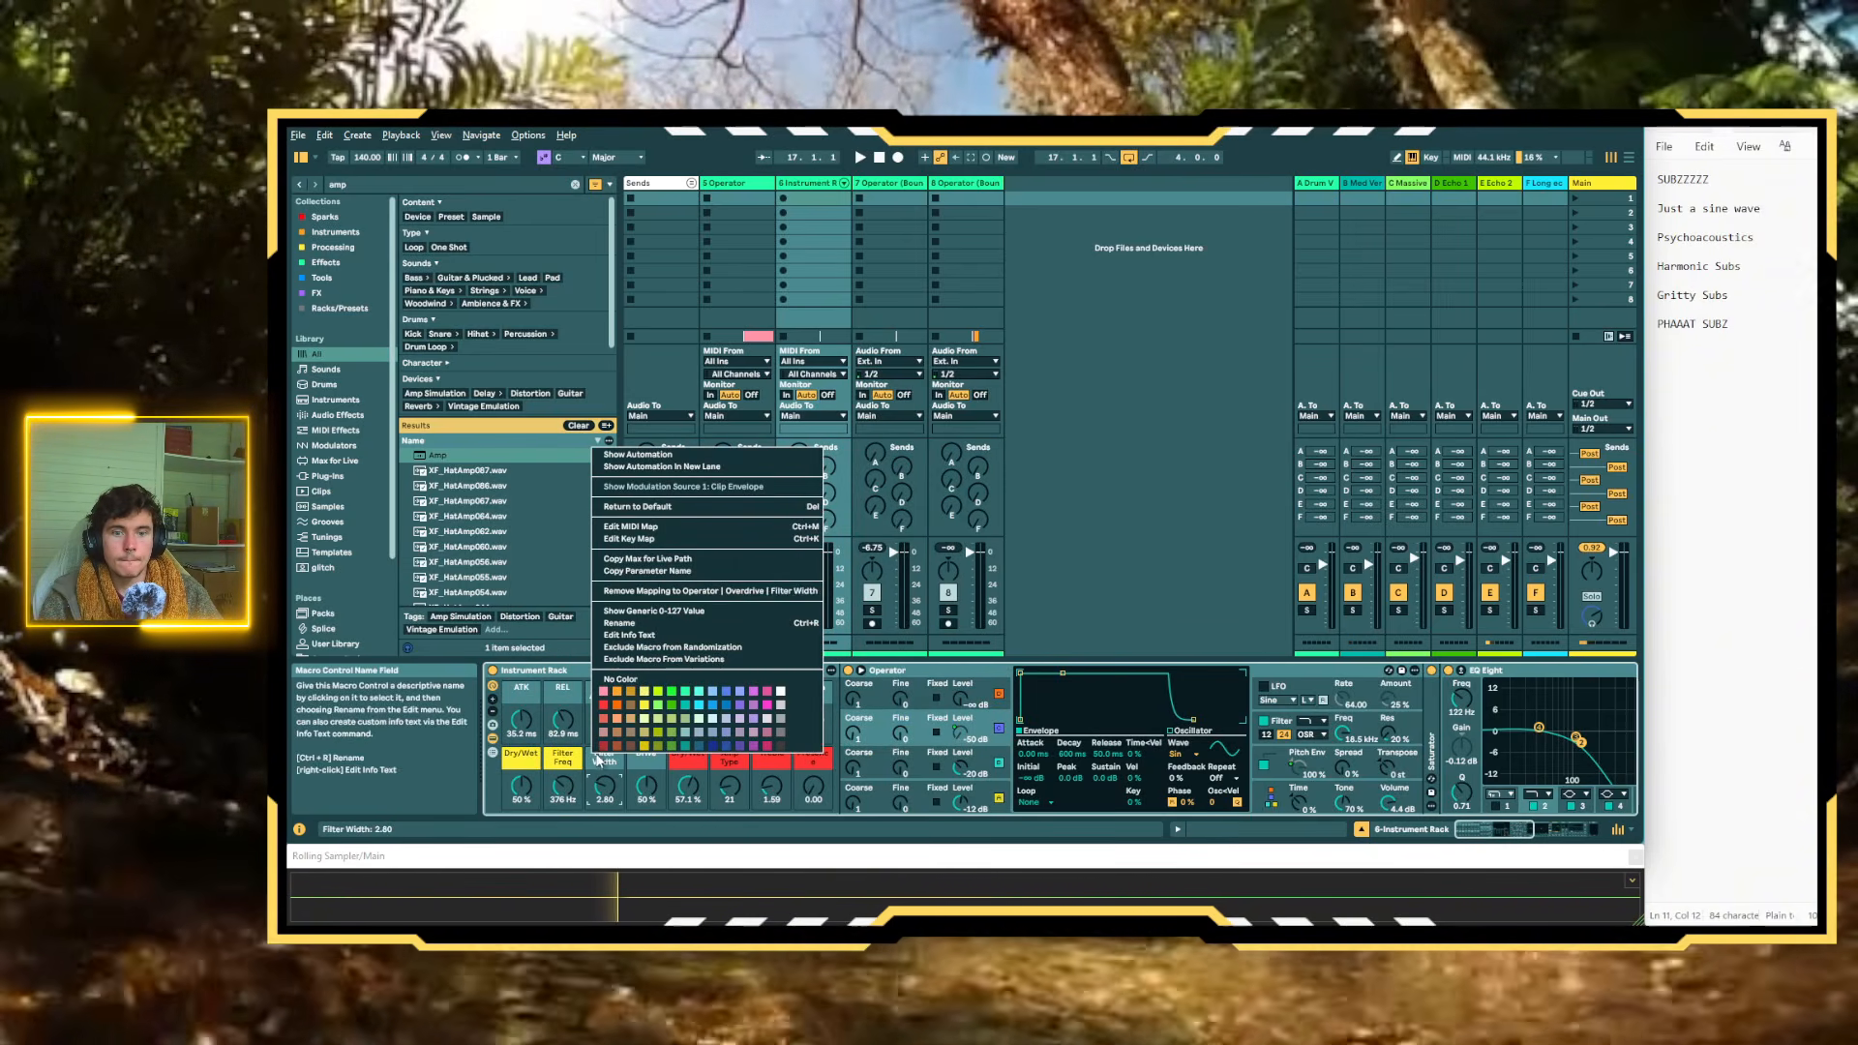
click(657, 704)
right_click(647, 759)
click(701, 707)
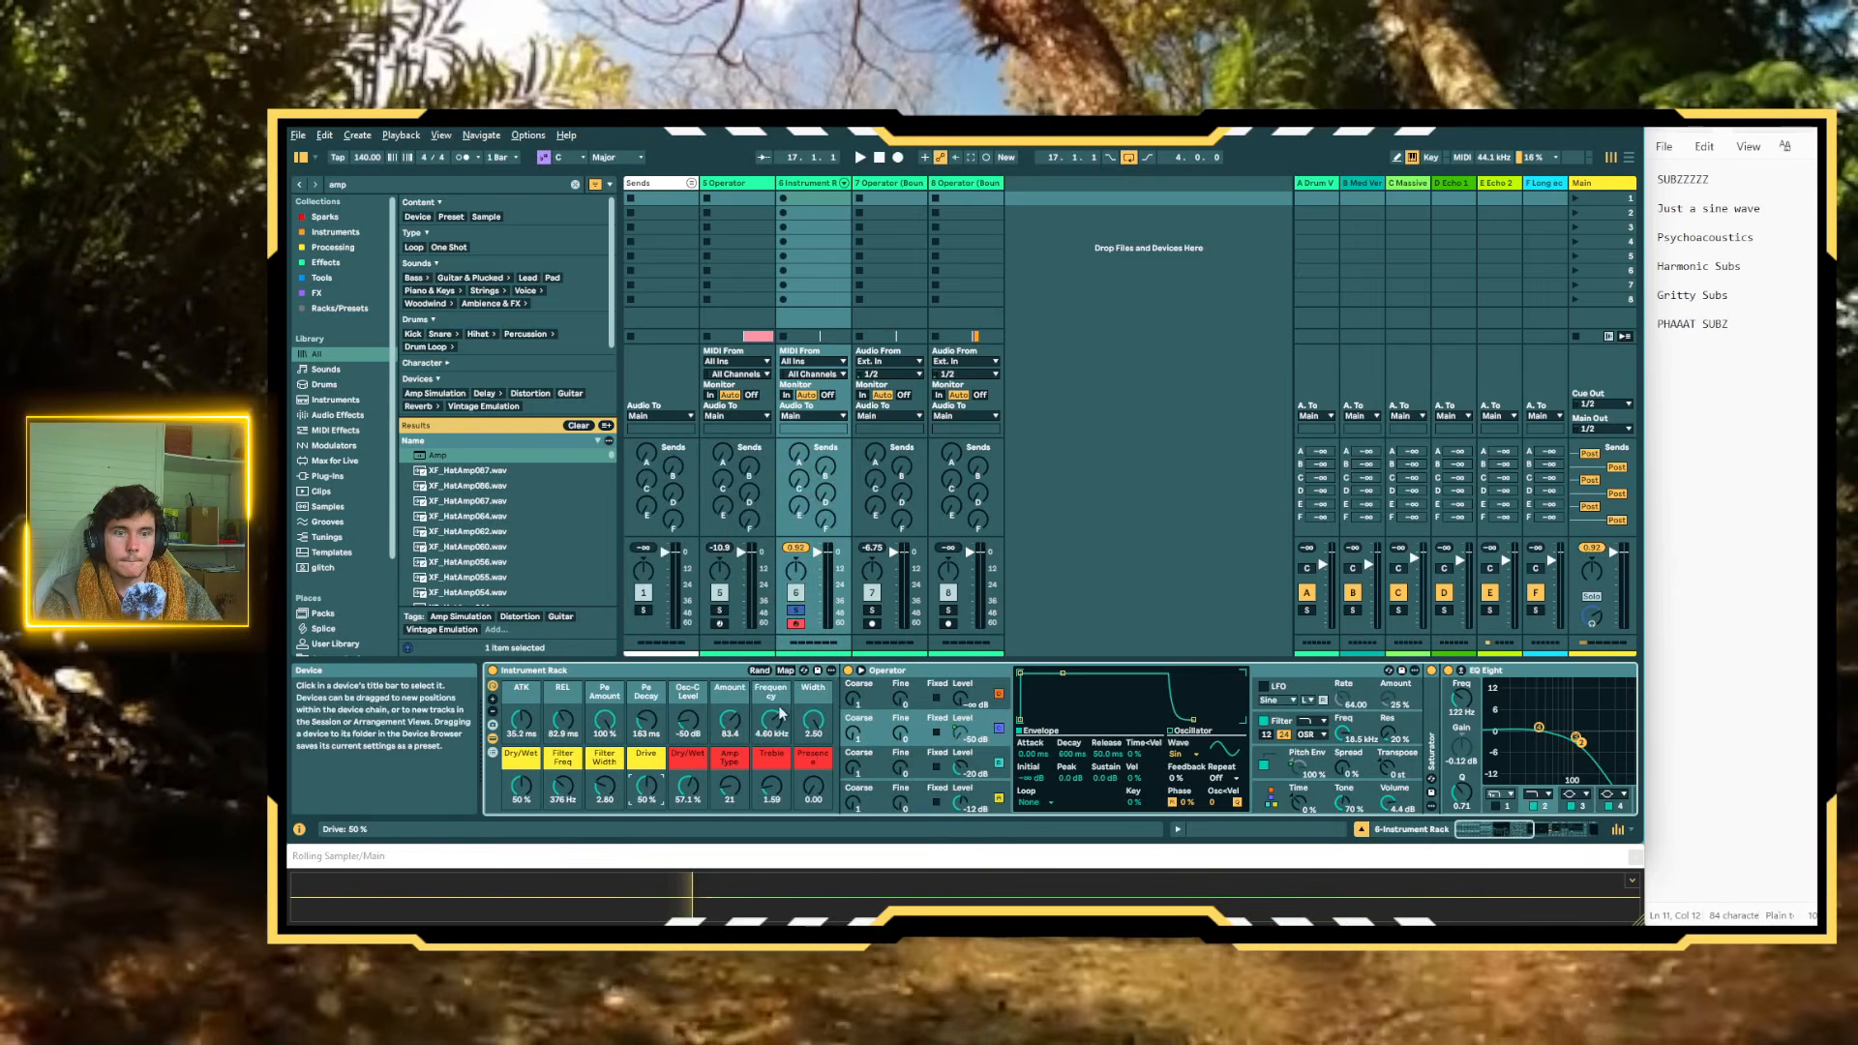
Colour the Wide and Dirty Width, Frequency and Amount macros light blue
right_click(821, 699)
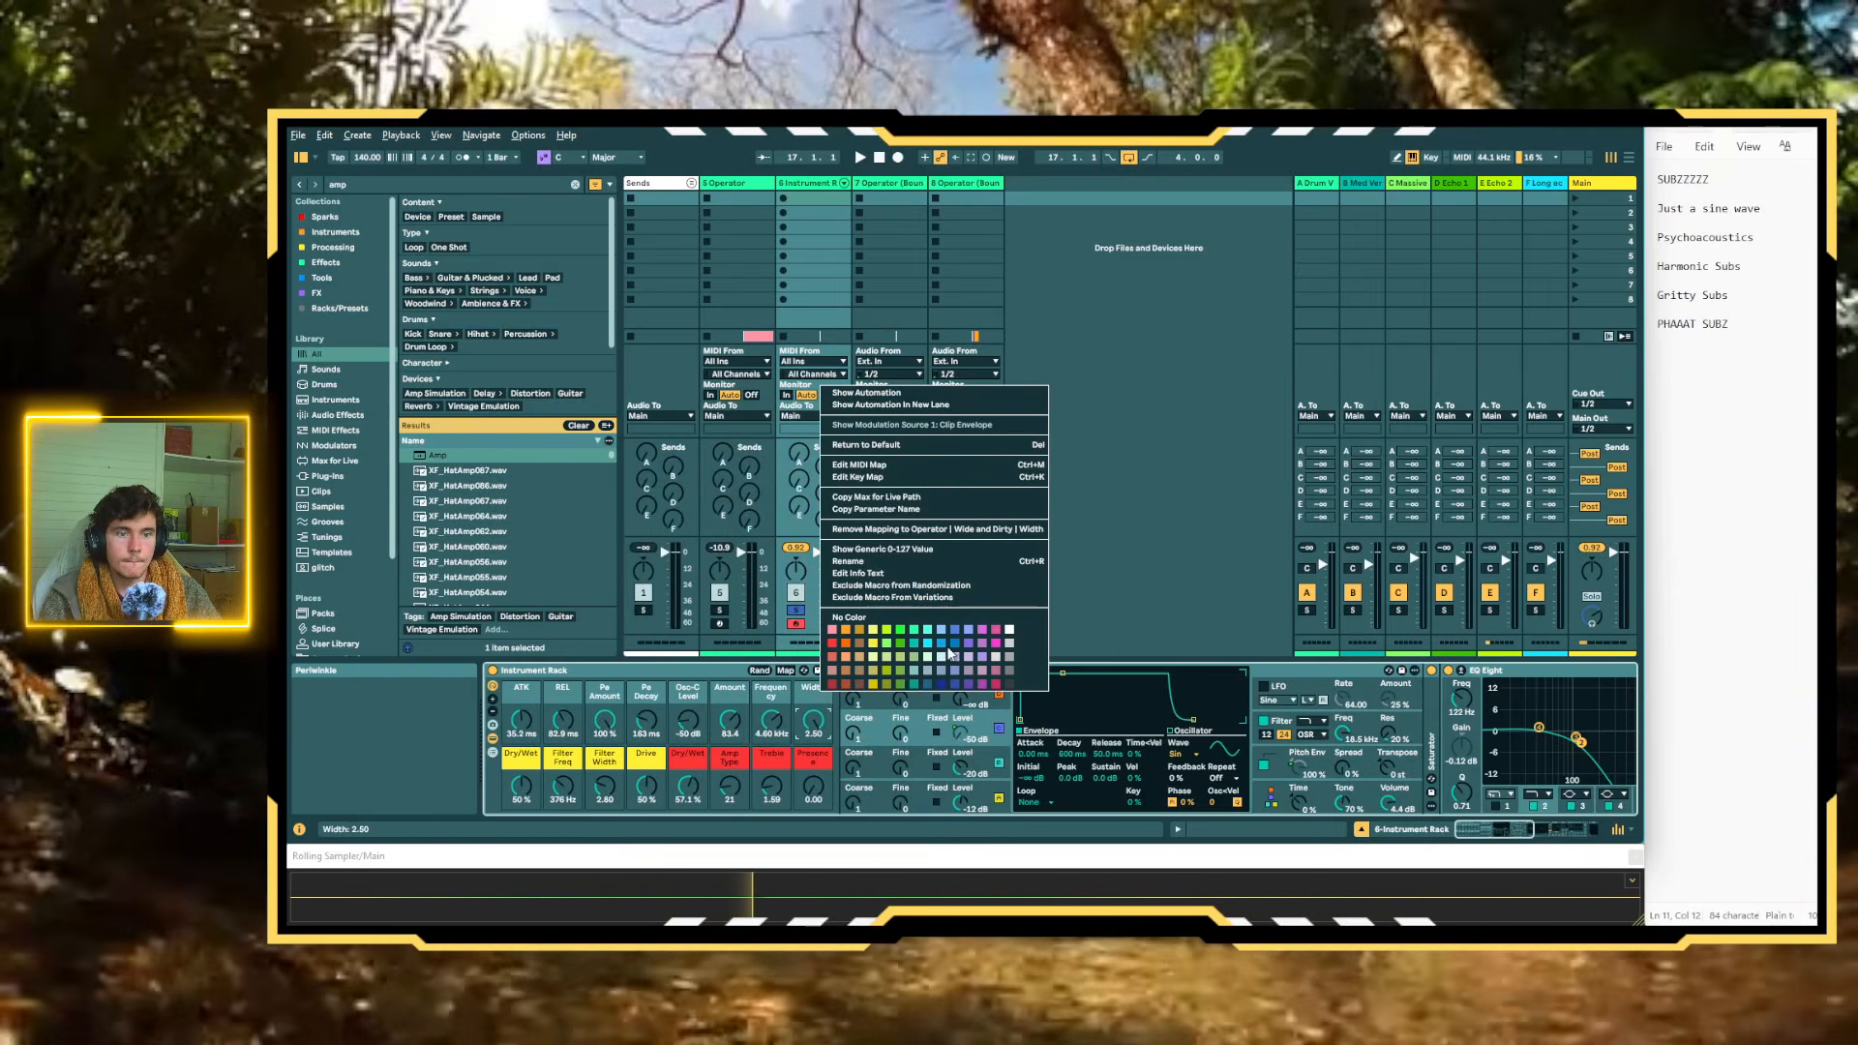
click(927, 643)
right_click(782, 700)
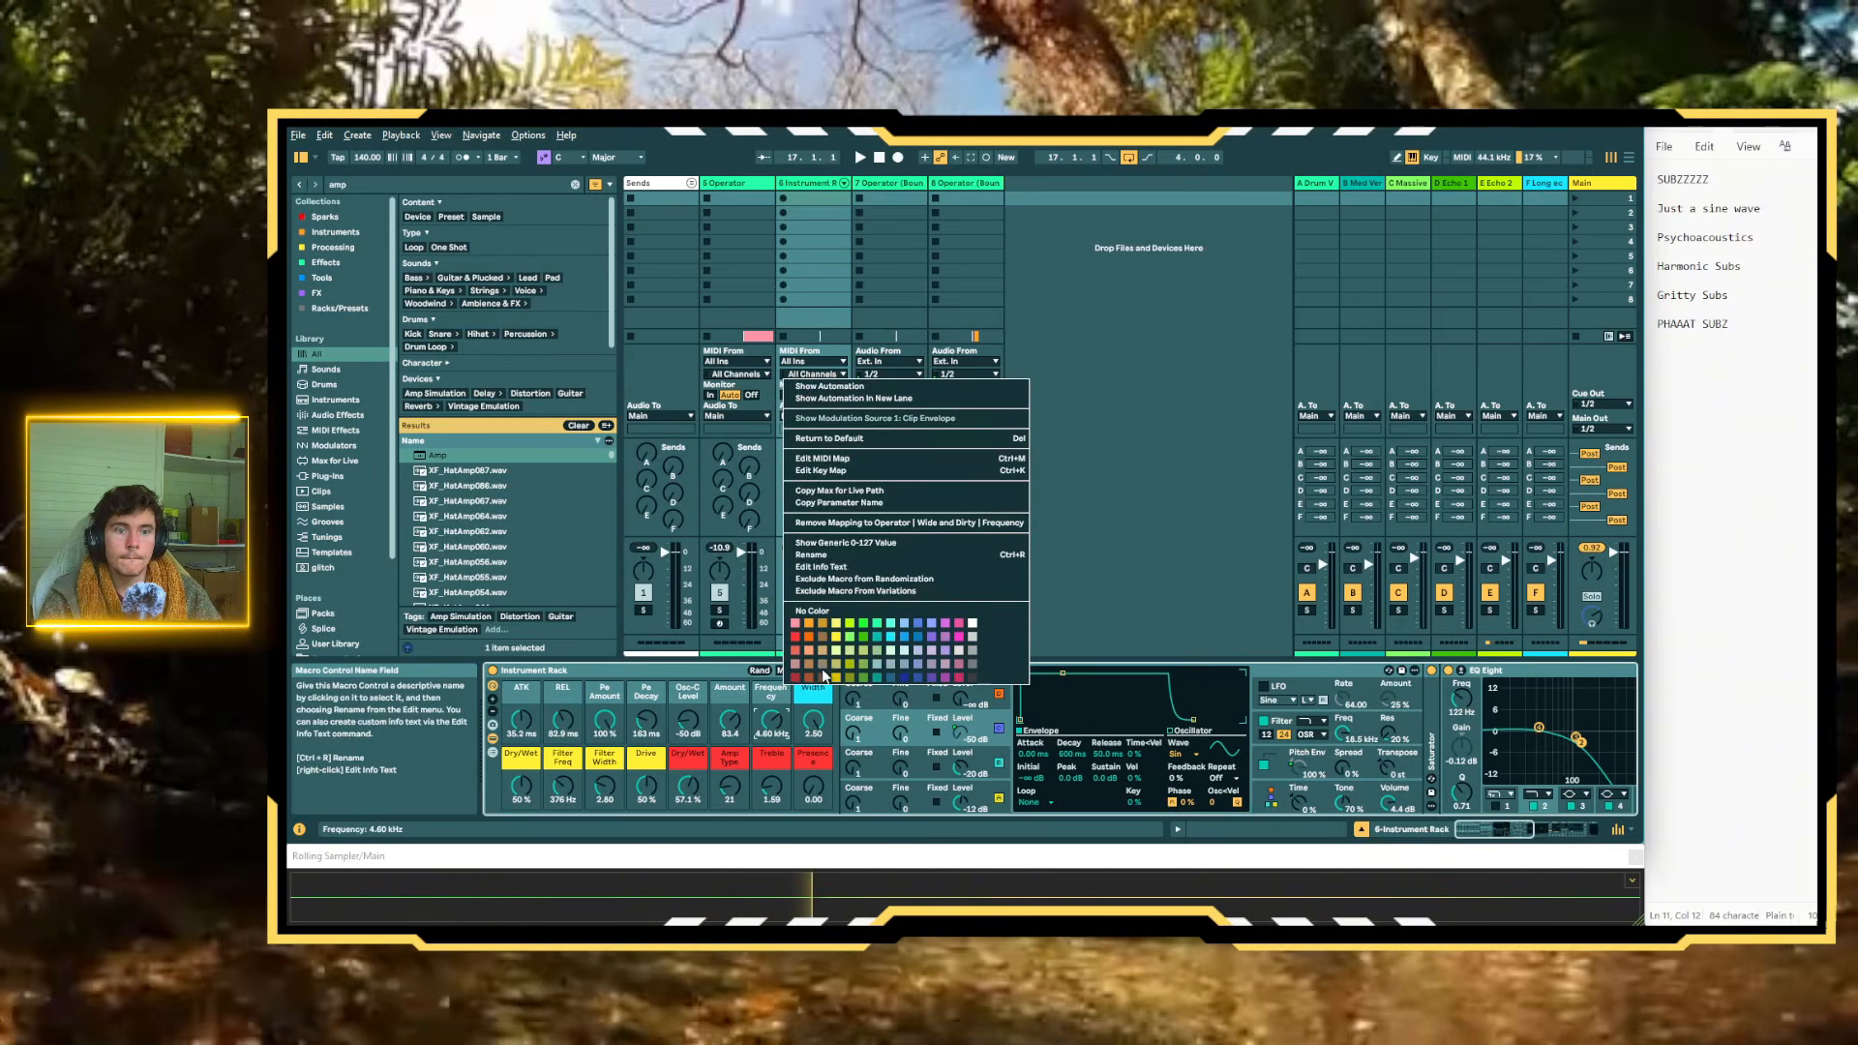
click(889, 638)
right_click(728, 695)
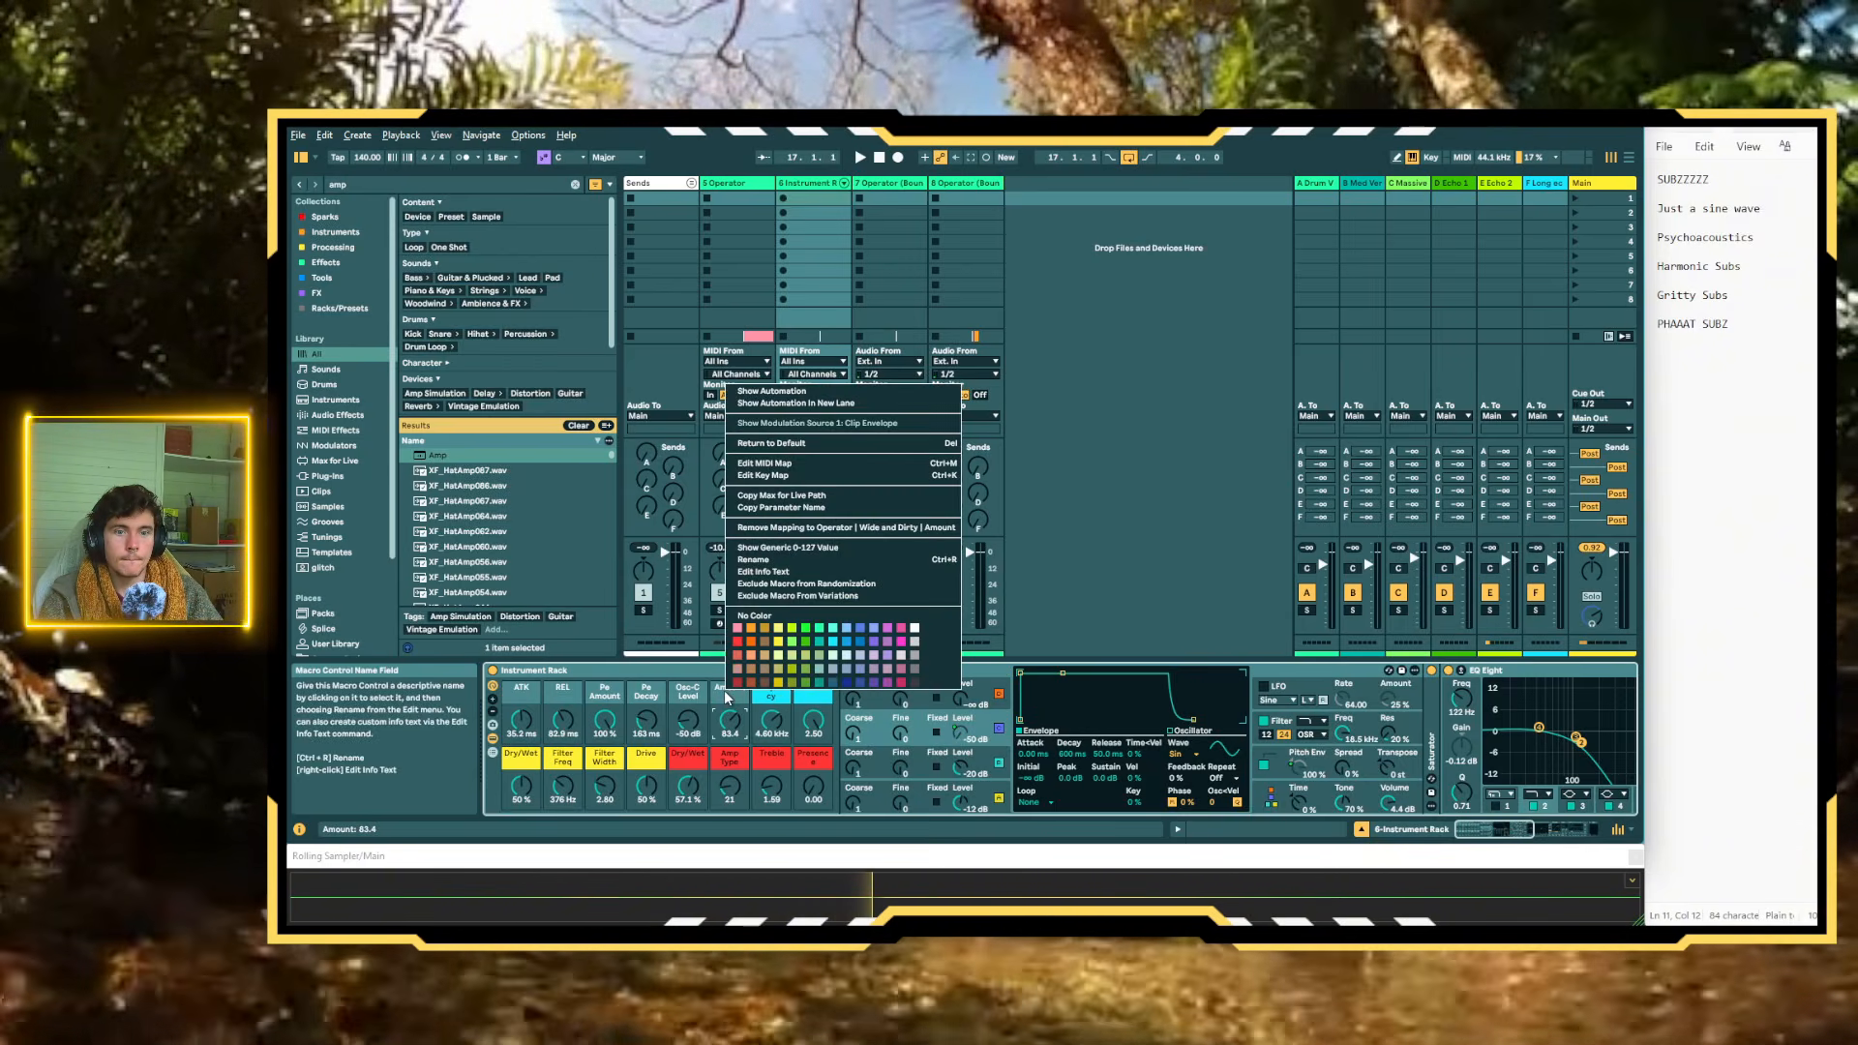
click(830, 646)
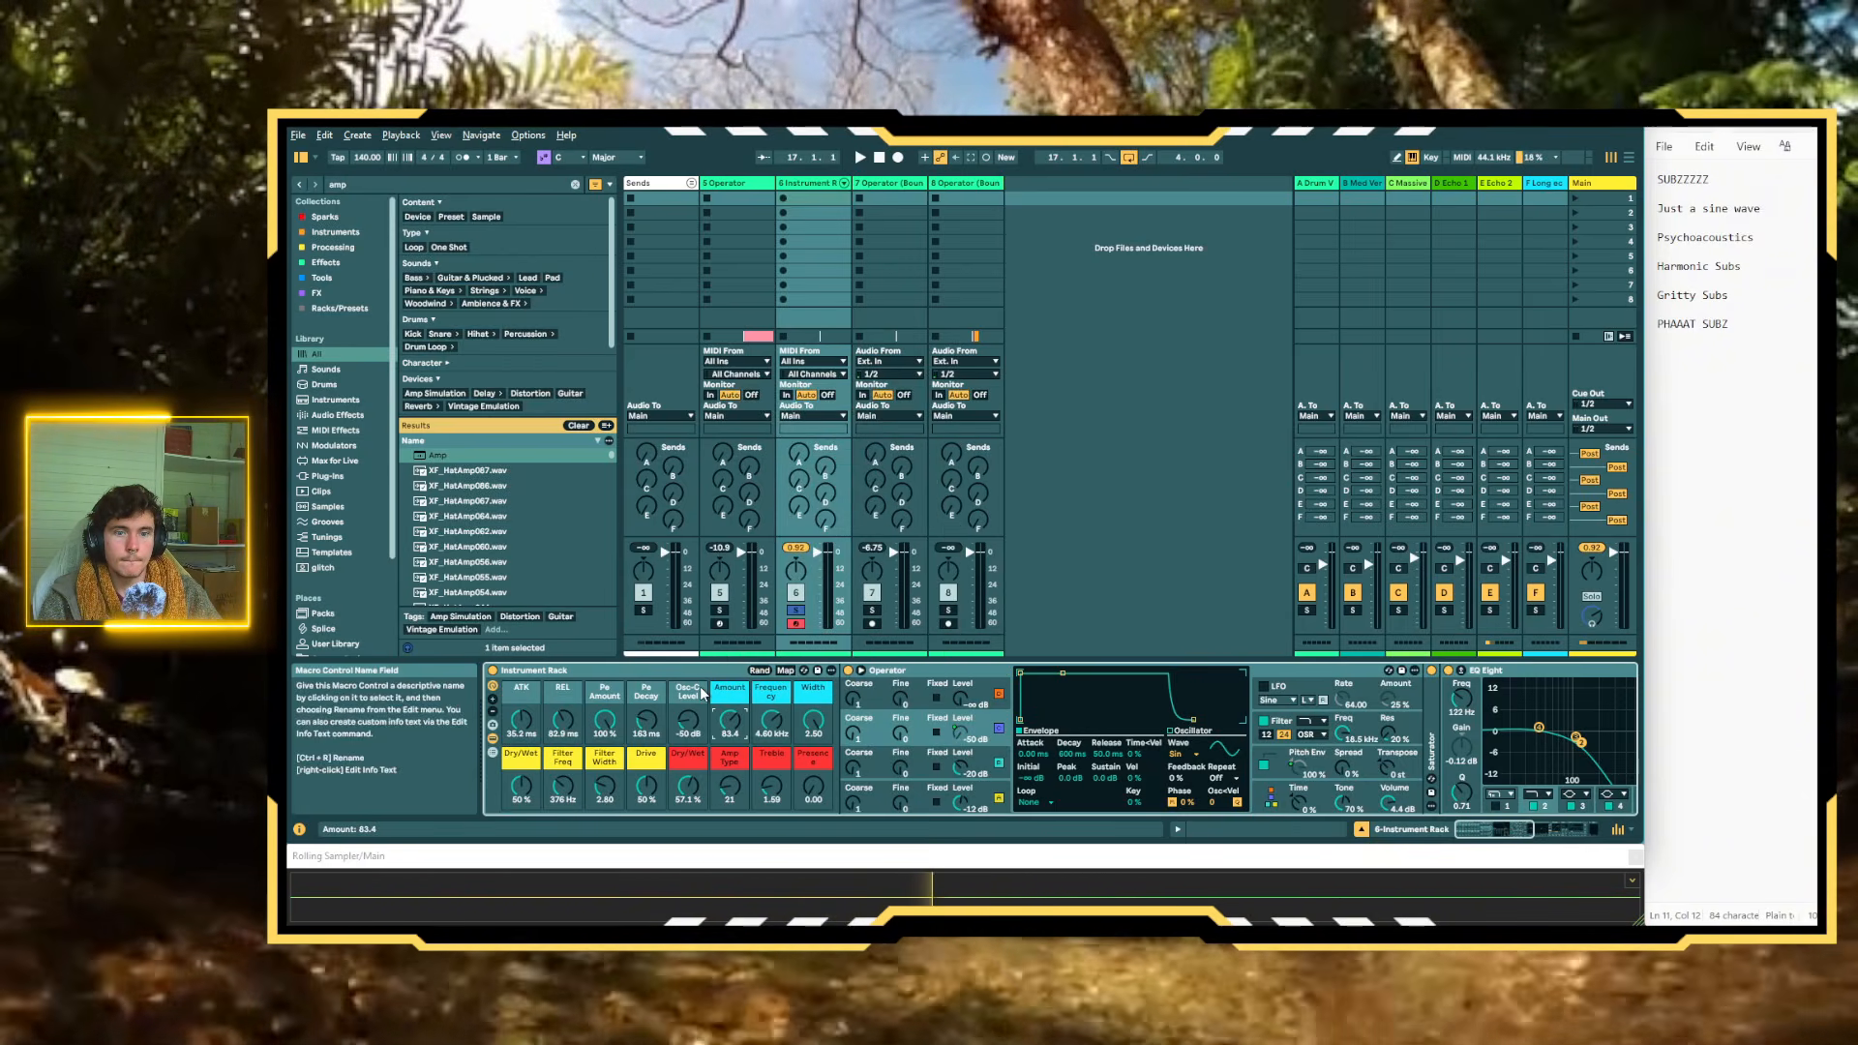
Colour the ATK and REL envelope macros pink
right_click(701, 691)
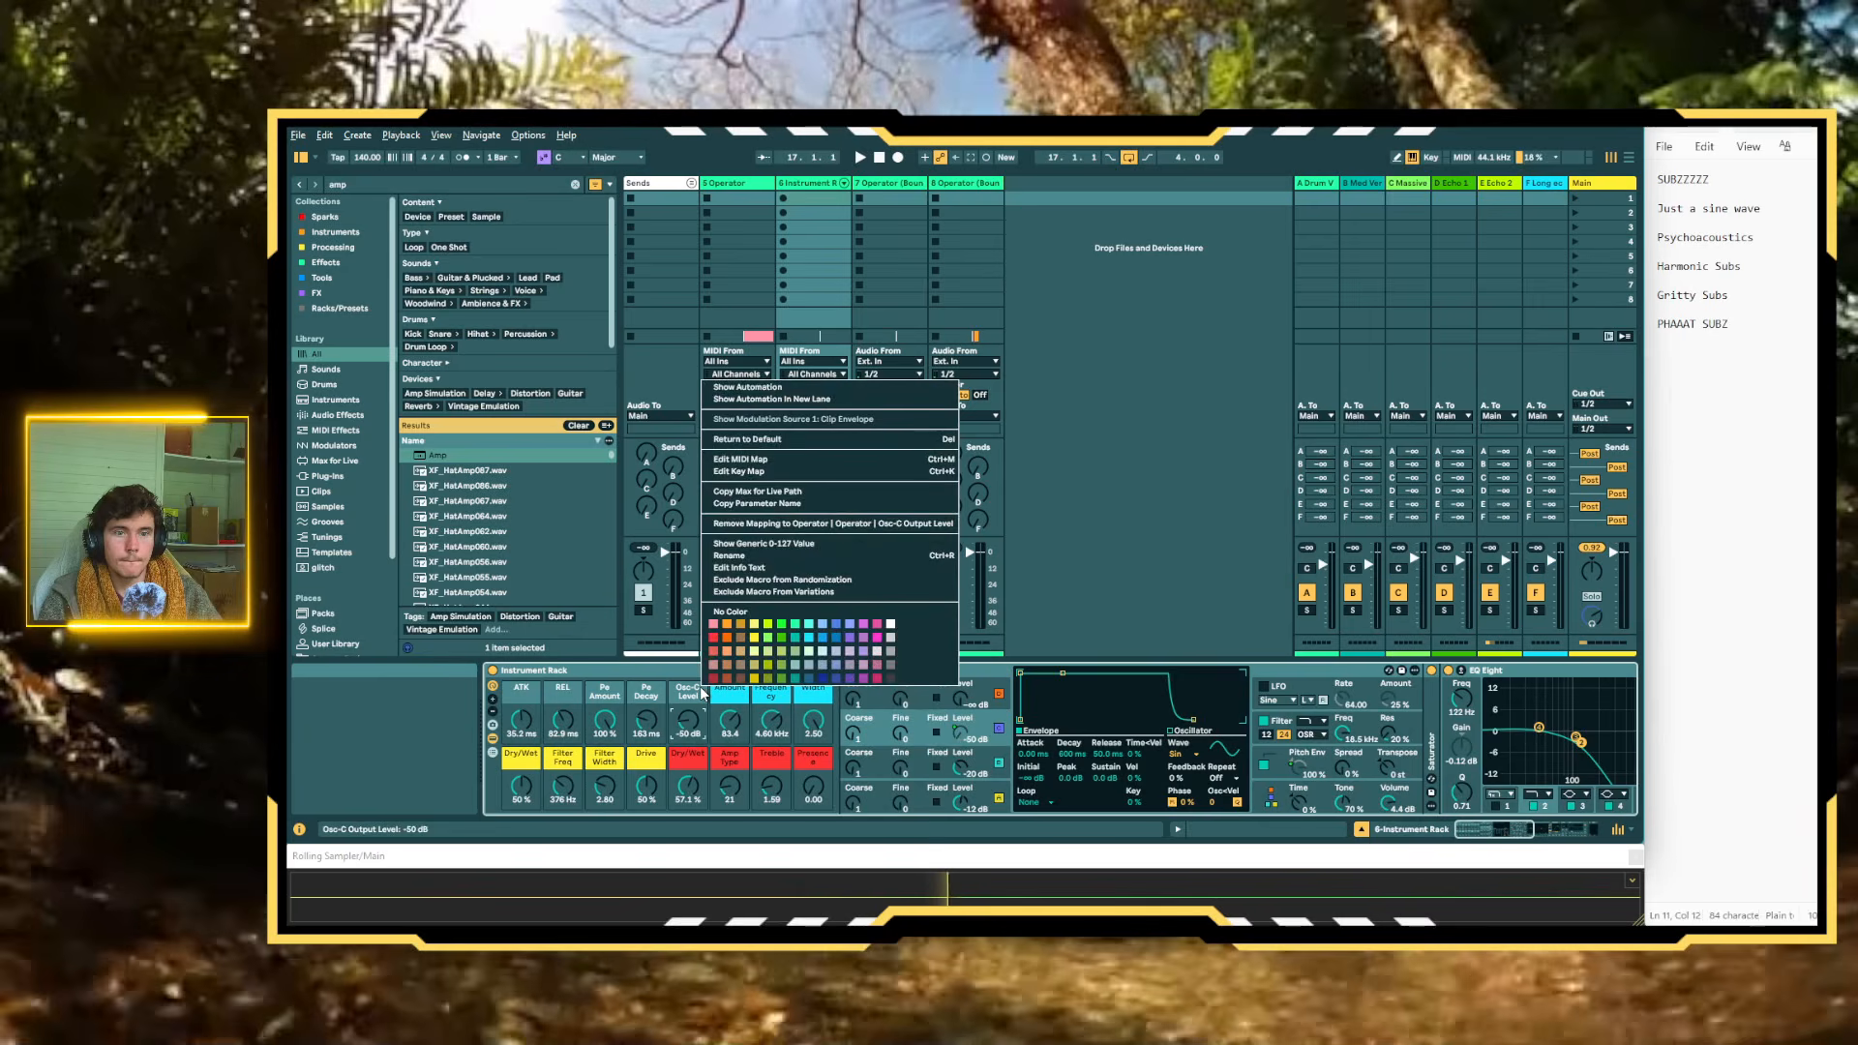
right_click(538, 699)
click(552, 639)
right_click(570, 691)
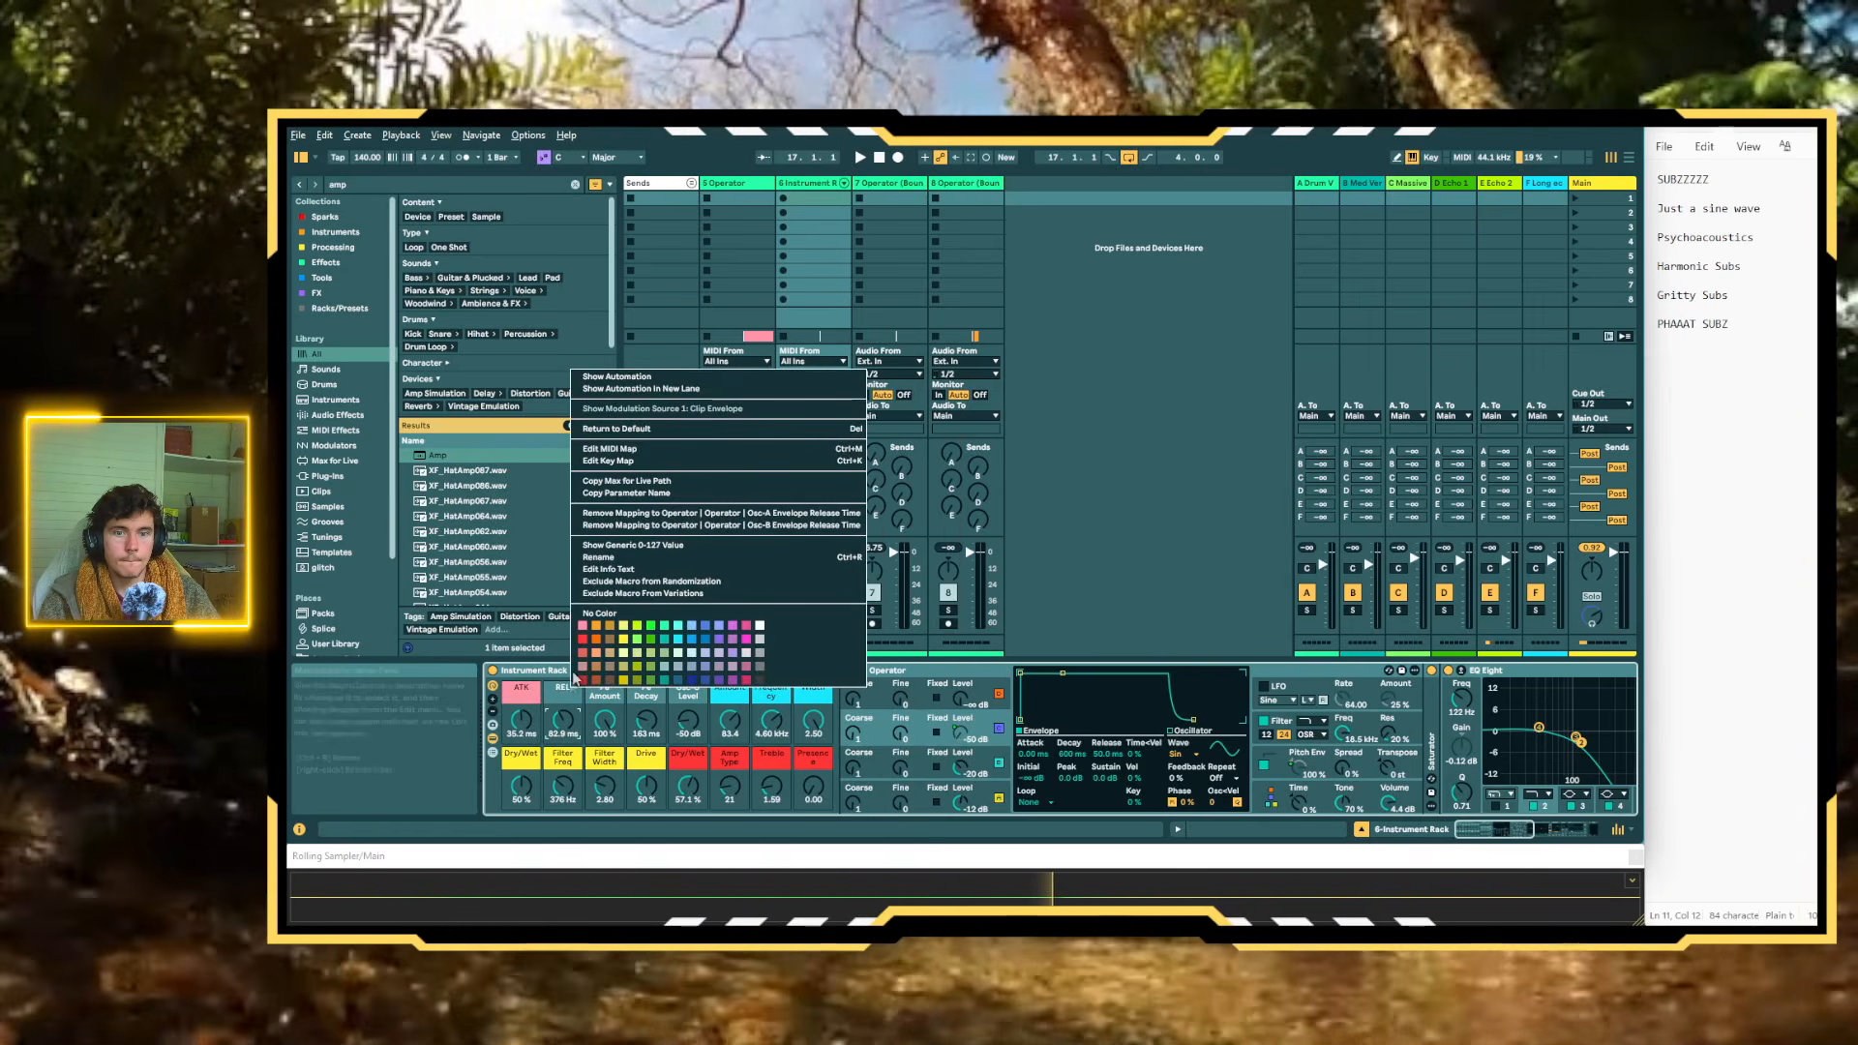
click(586, 640)
Colour the Pe Amount and Pe Decay pitch envelope macros orange
right_click(604, 690)
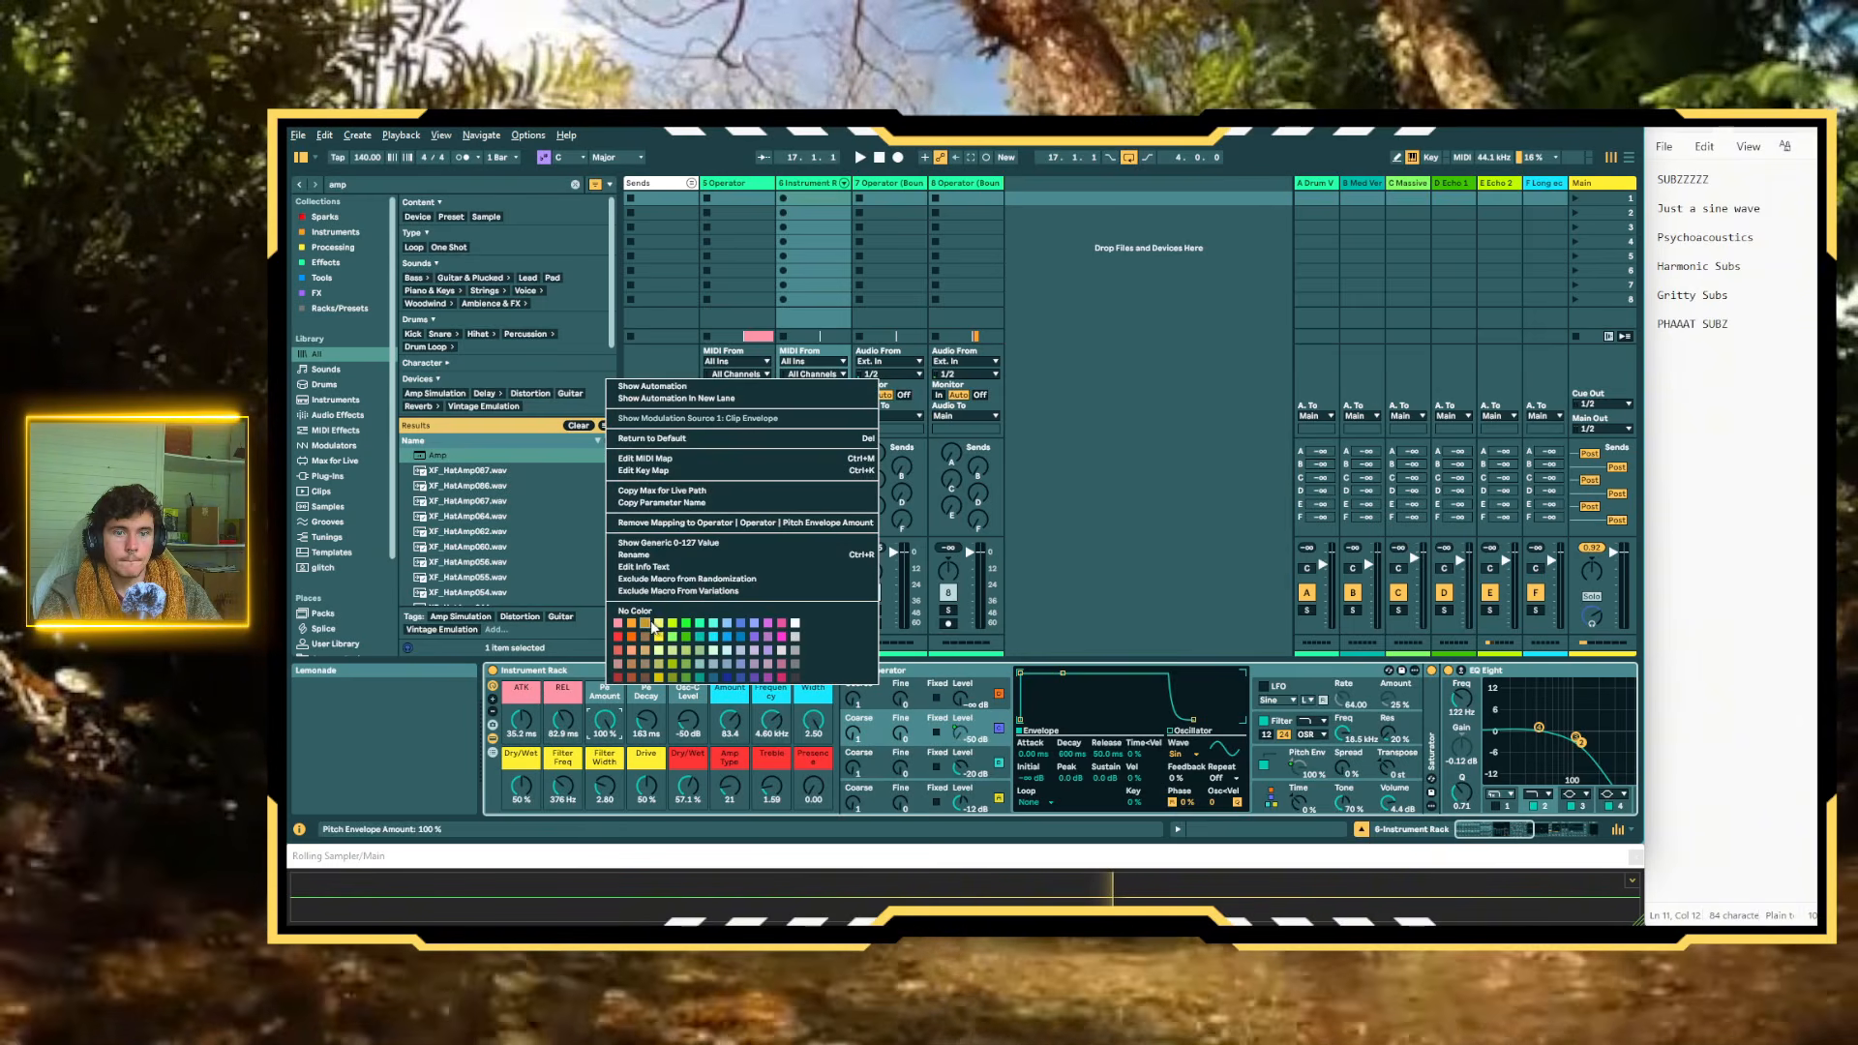
click(635, 629)
right_click(631, 695)
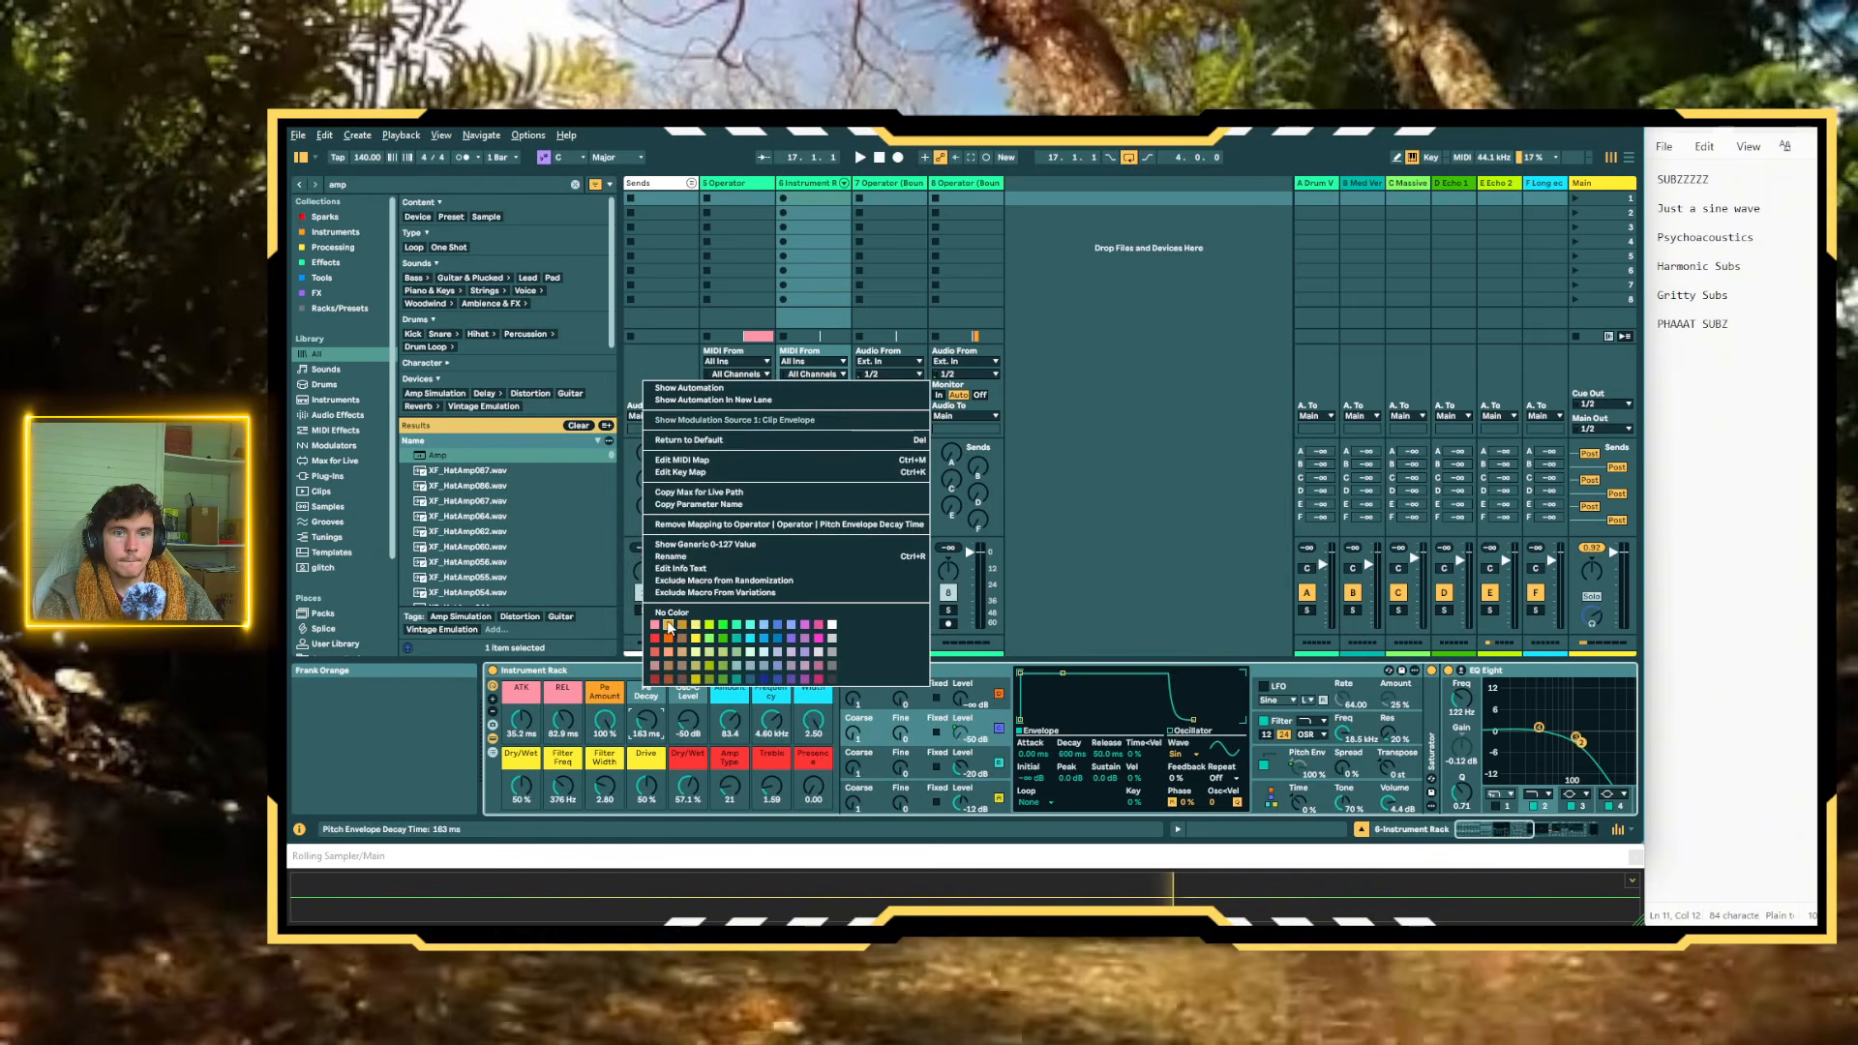
key(Escape)
Colour the Osc-C Level macro lime green and raise it to about -27 dB
right_click(703, 699)
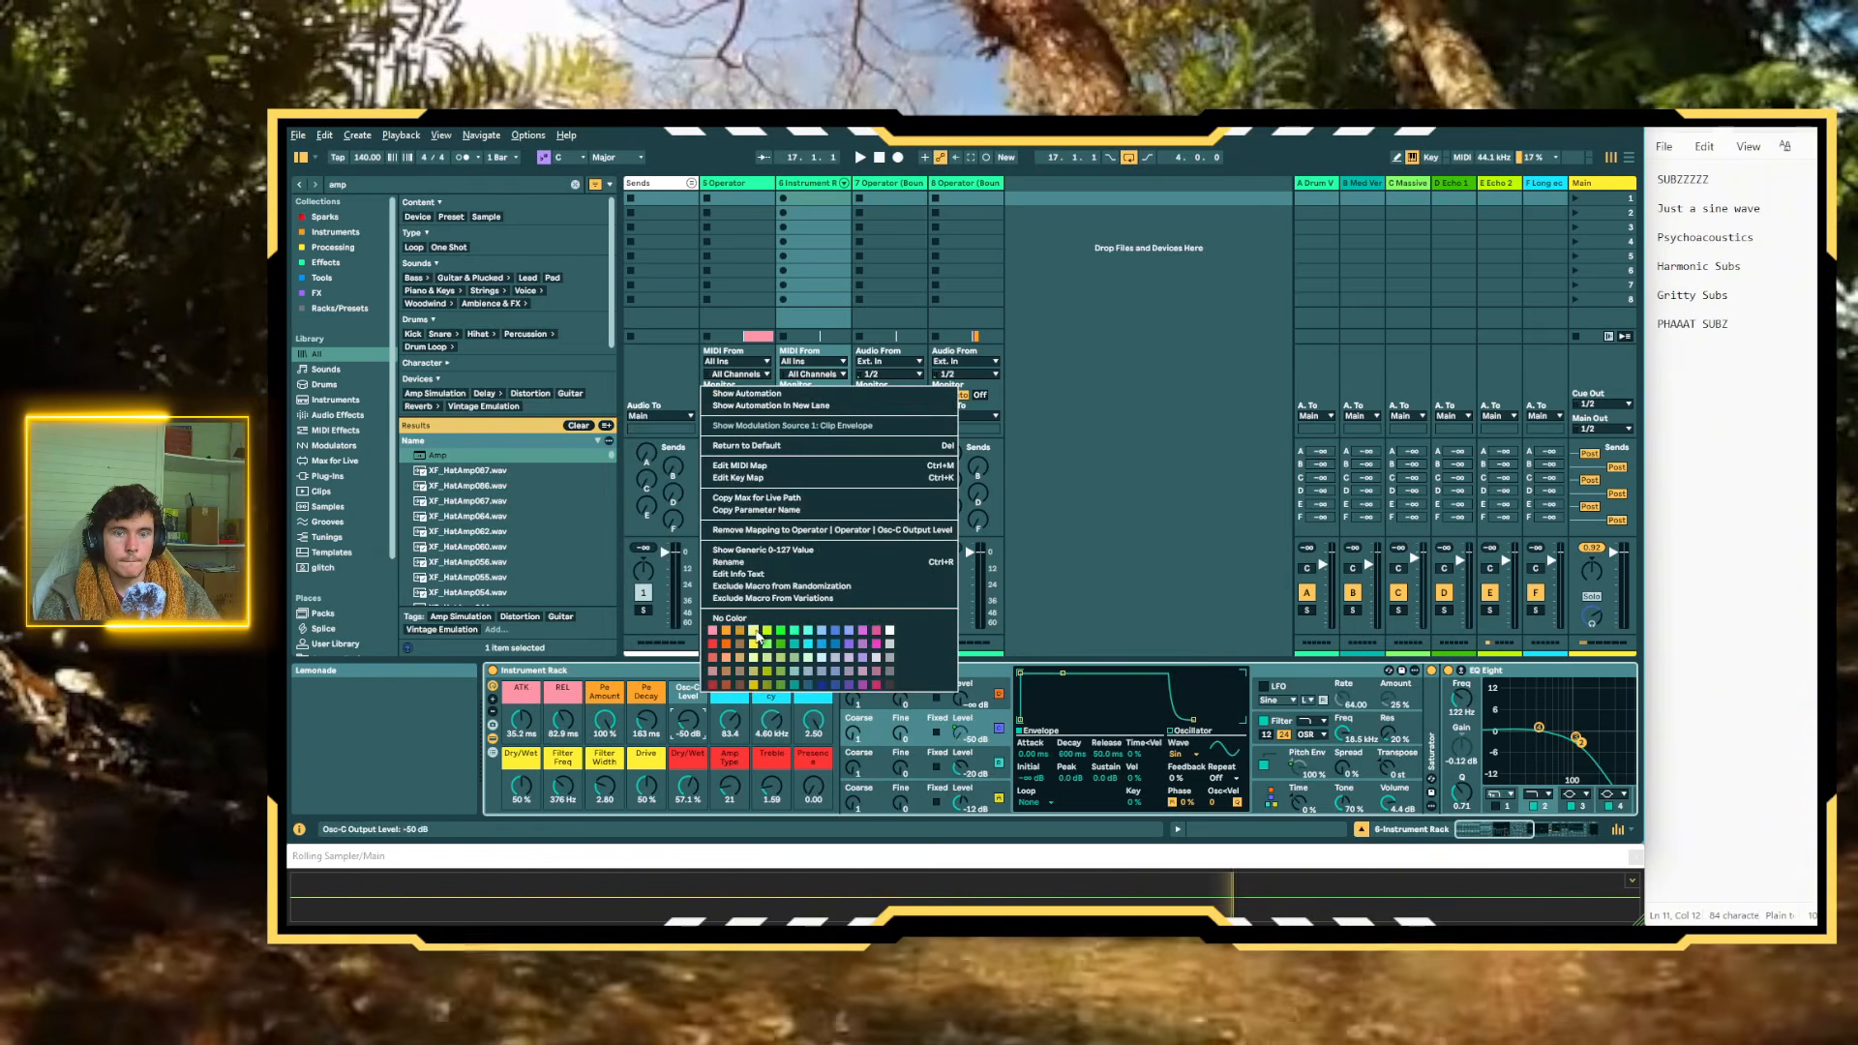
click(767, 635)
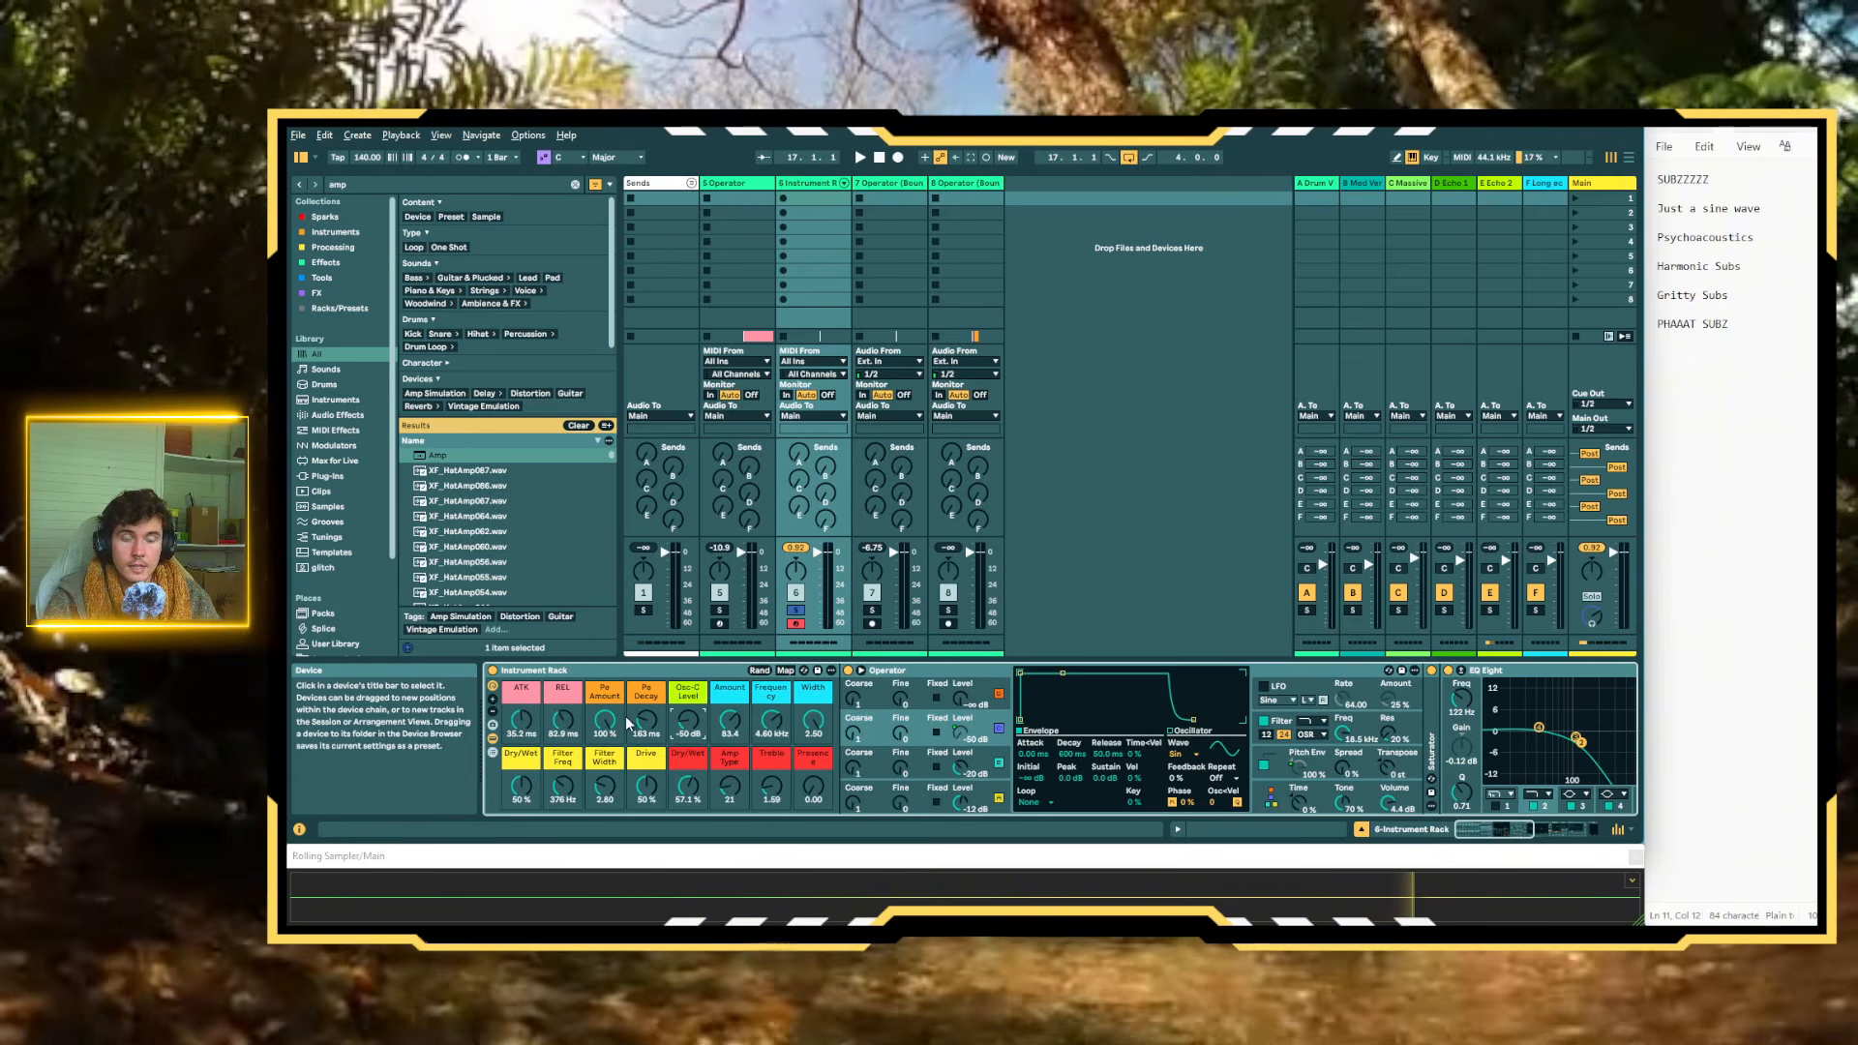
drag(688, 721, 688, 683)
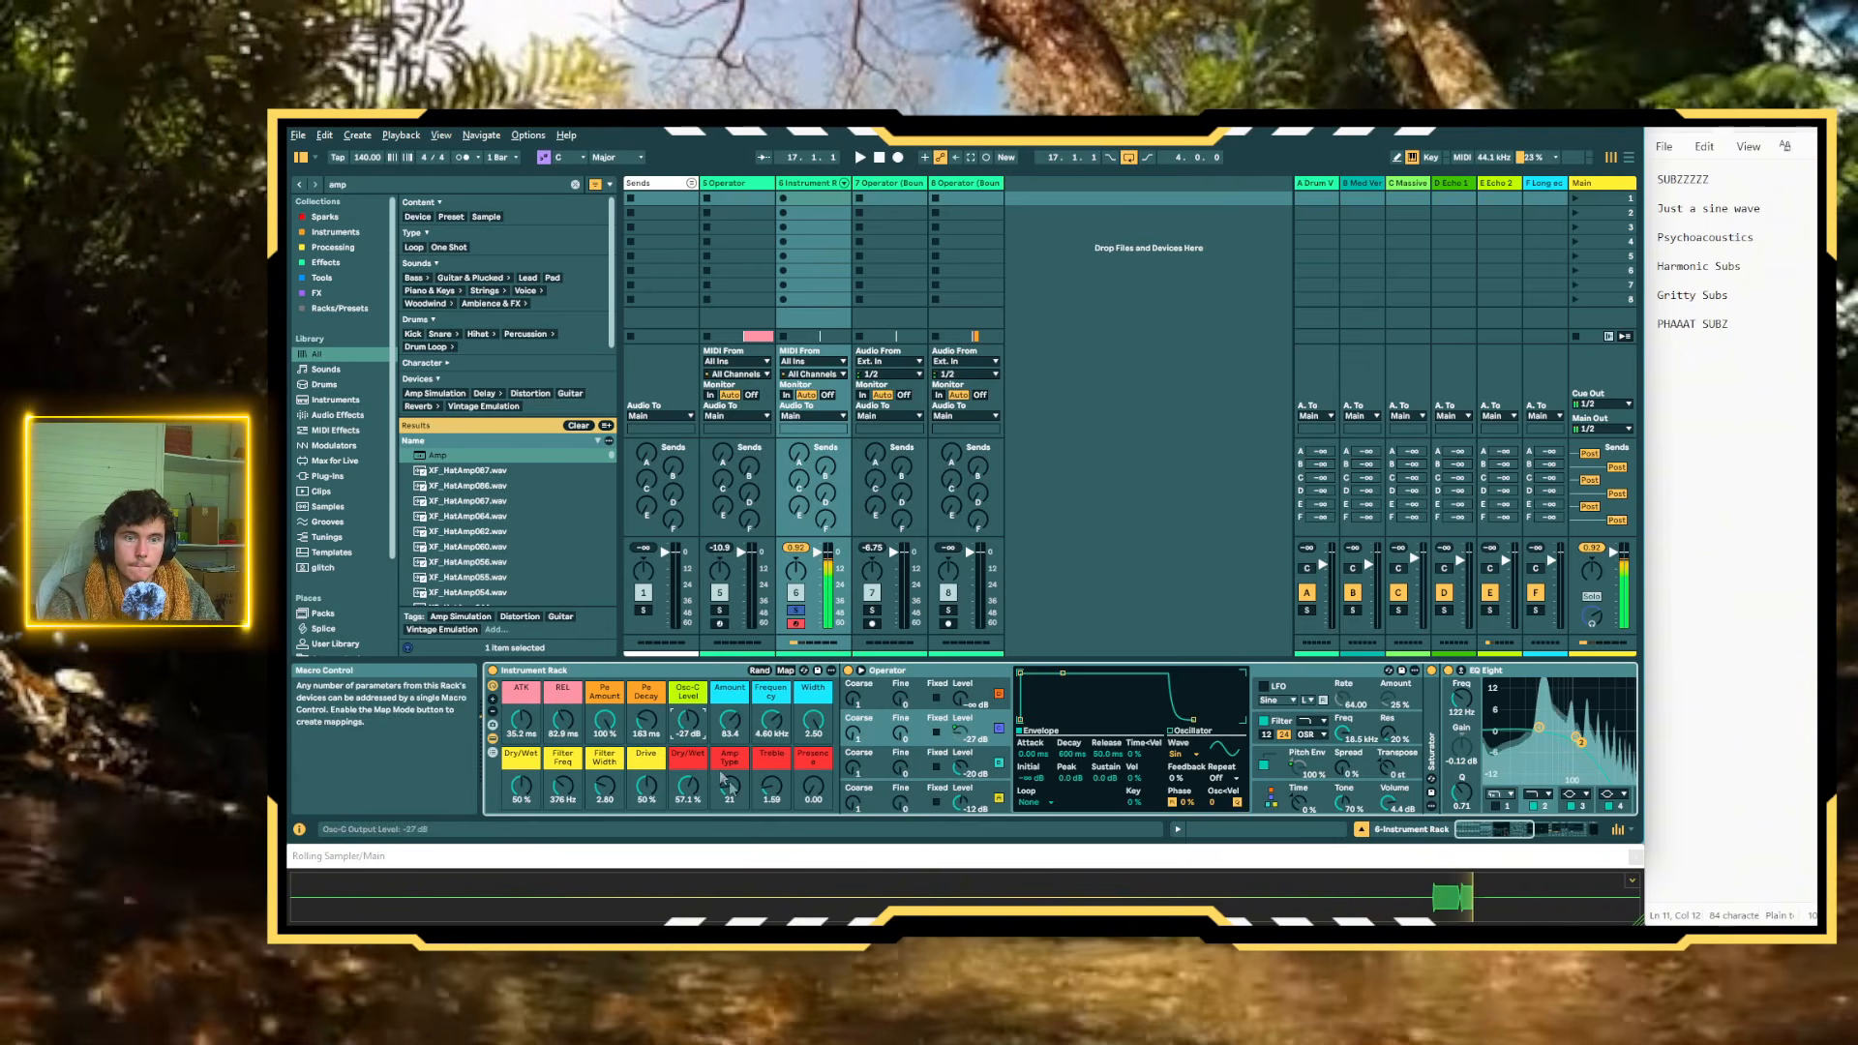
Try lowering the red Dry/Wet macro to about 15% with Amp Type at about 78, and adjust the yellow distortion macros
drag(695, 790, 730, 738)
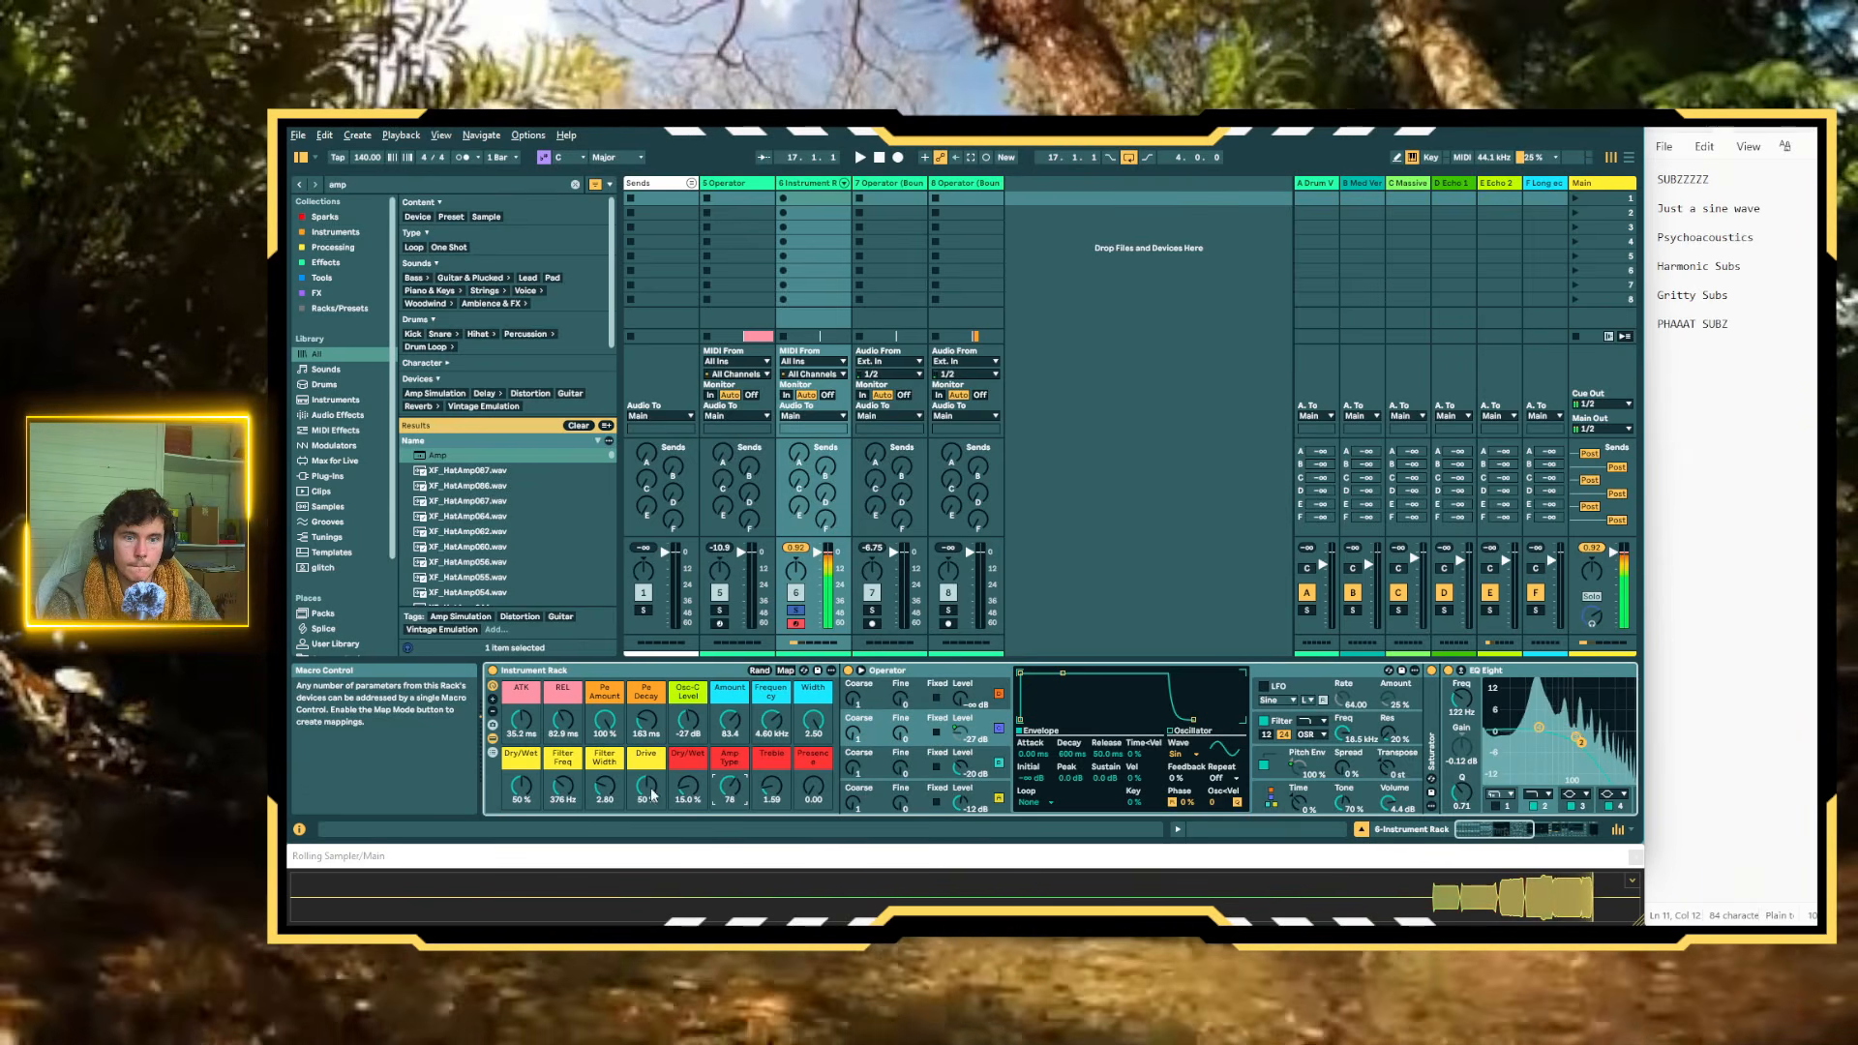
drag(650, 790, 562, 770)
click(604, 785)
Randomize the rack's macros three times and reset the Pe Amount macro to 0%
click(759, 671)
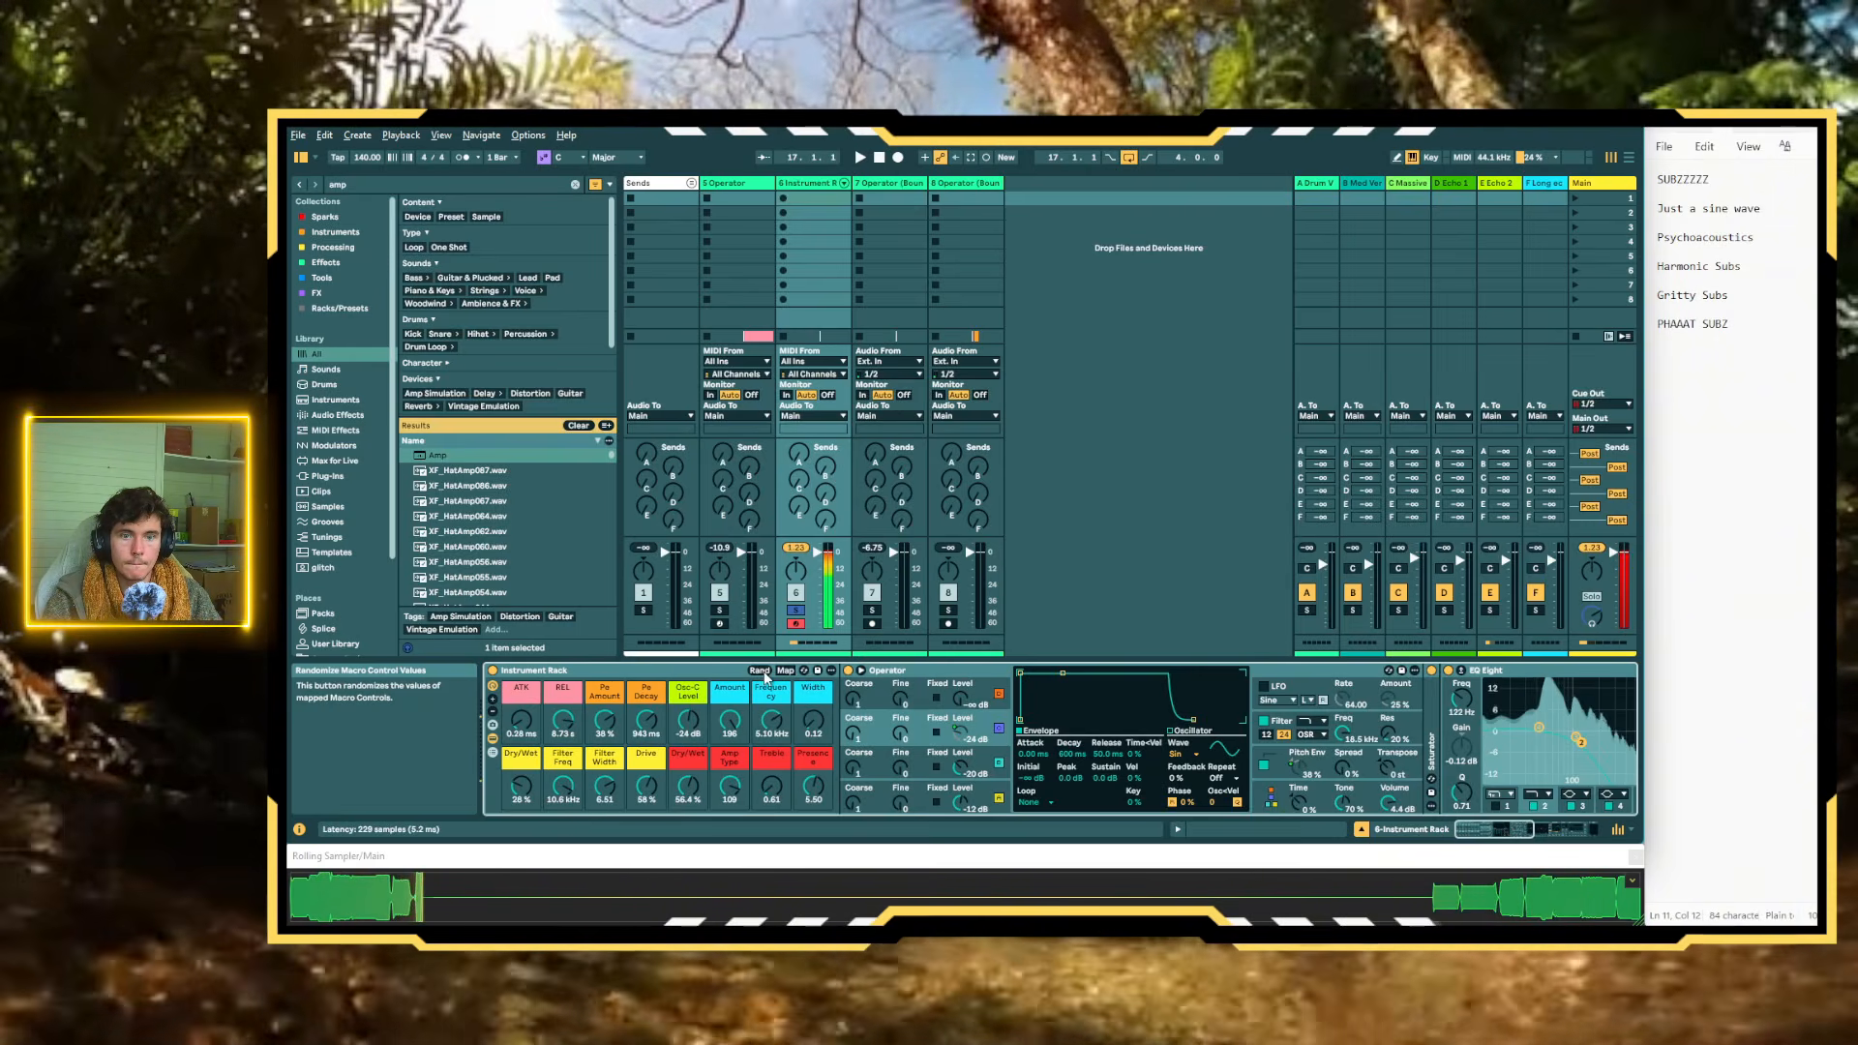
click(762, 671)
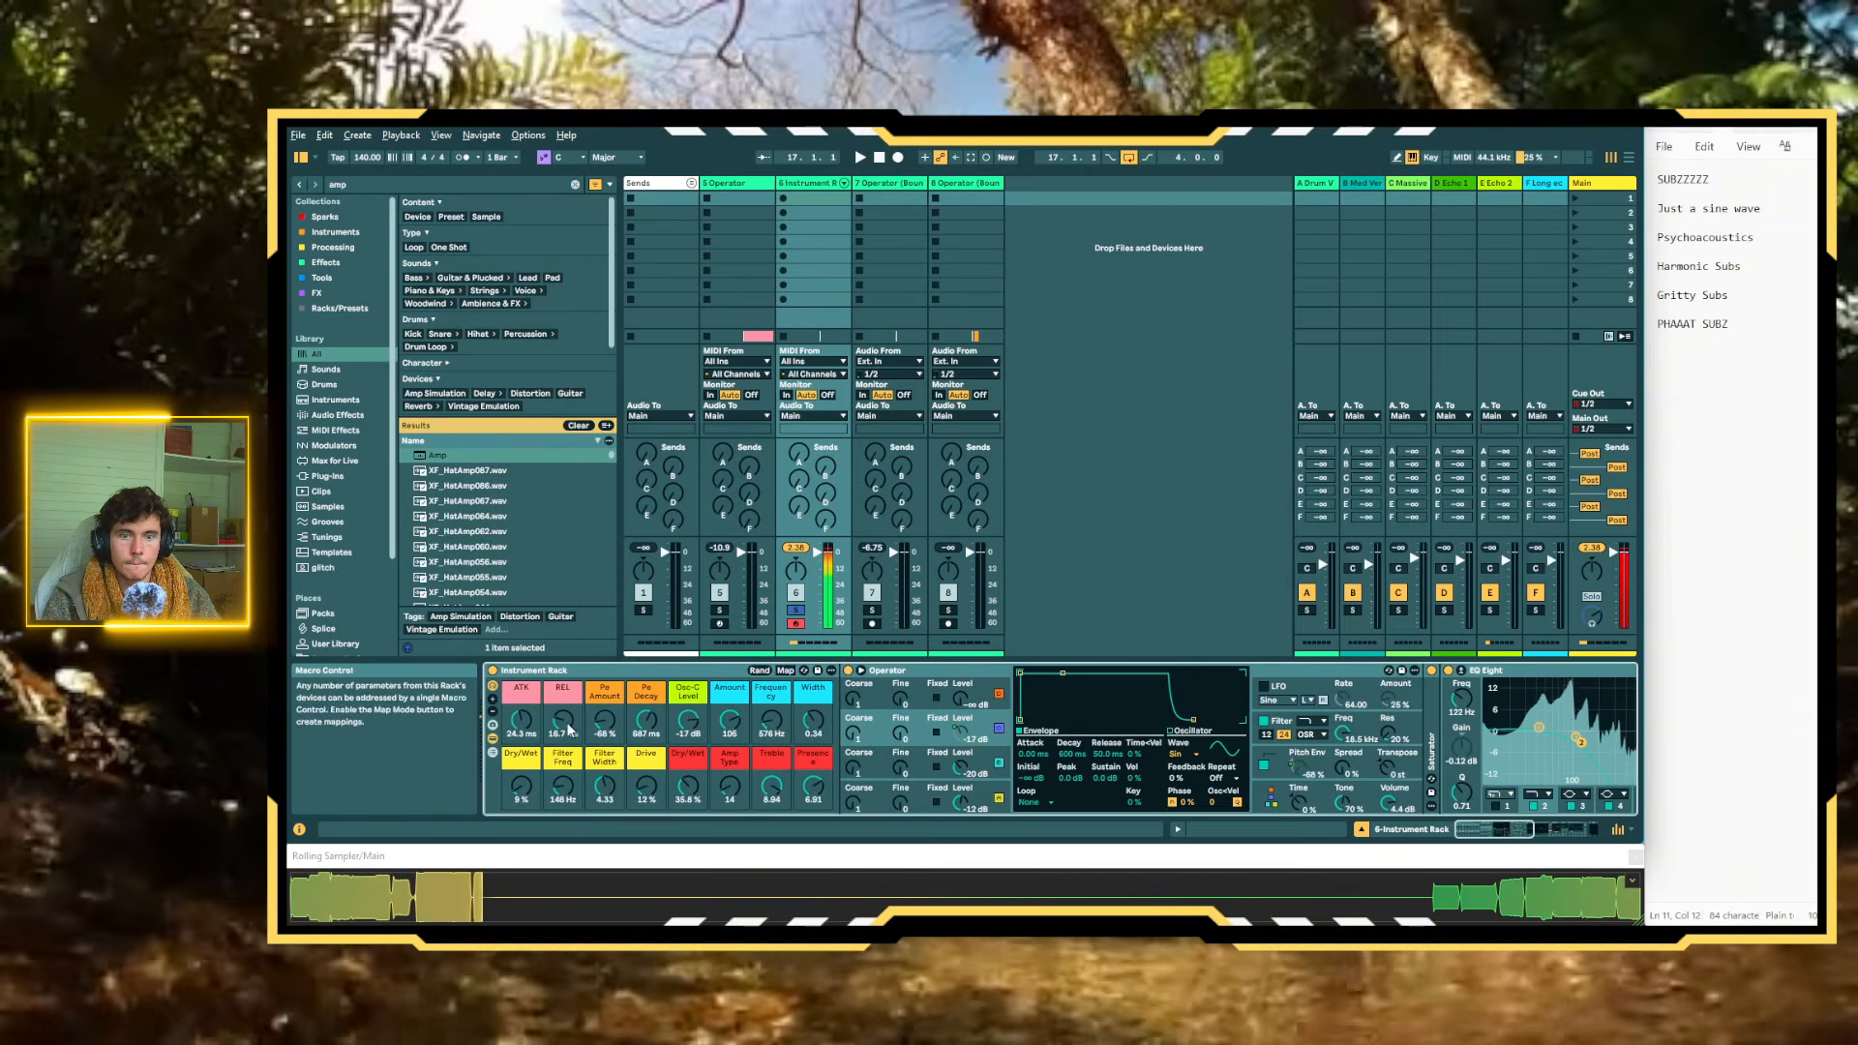
click(760, 671)
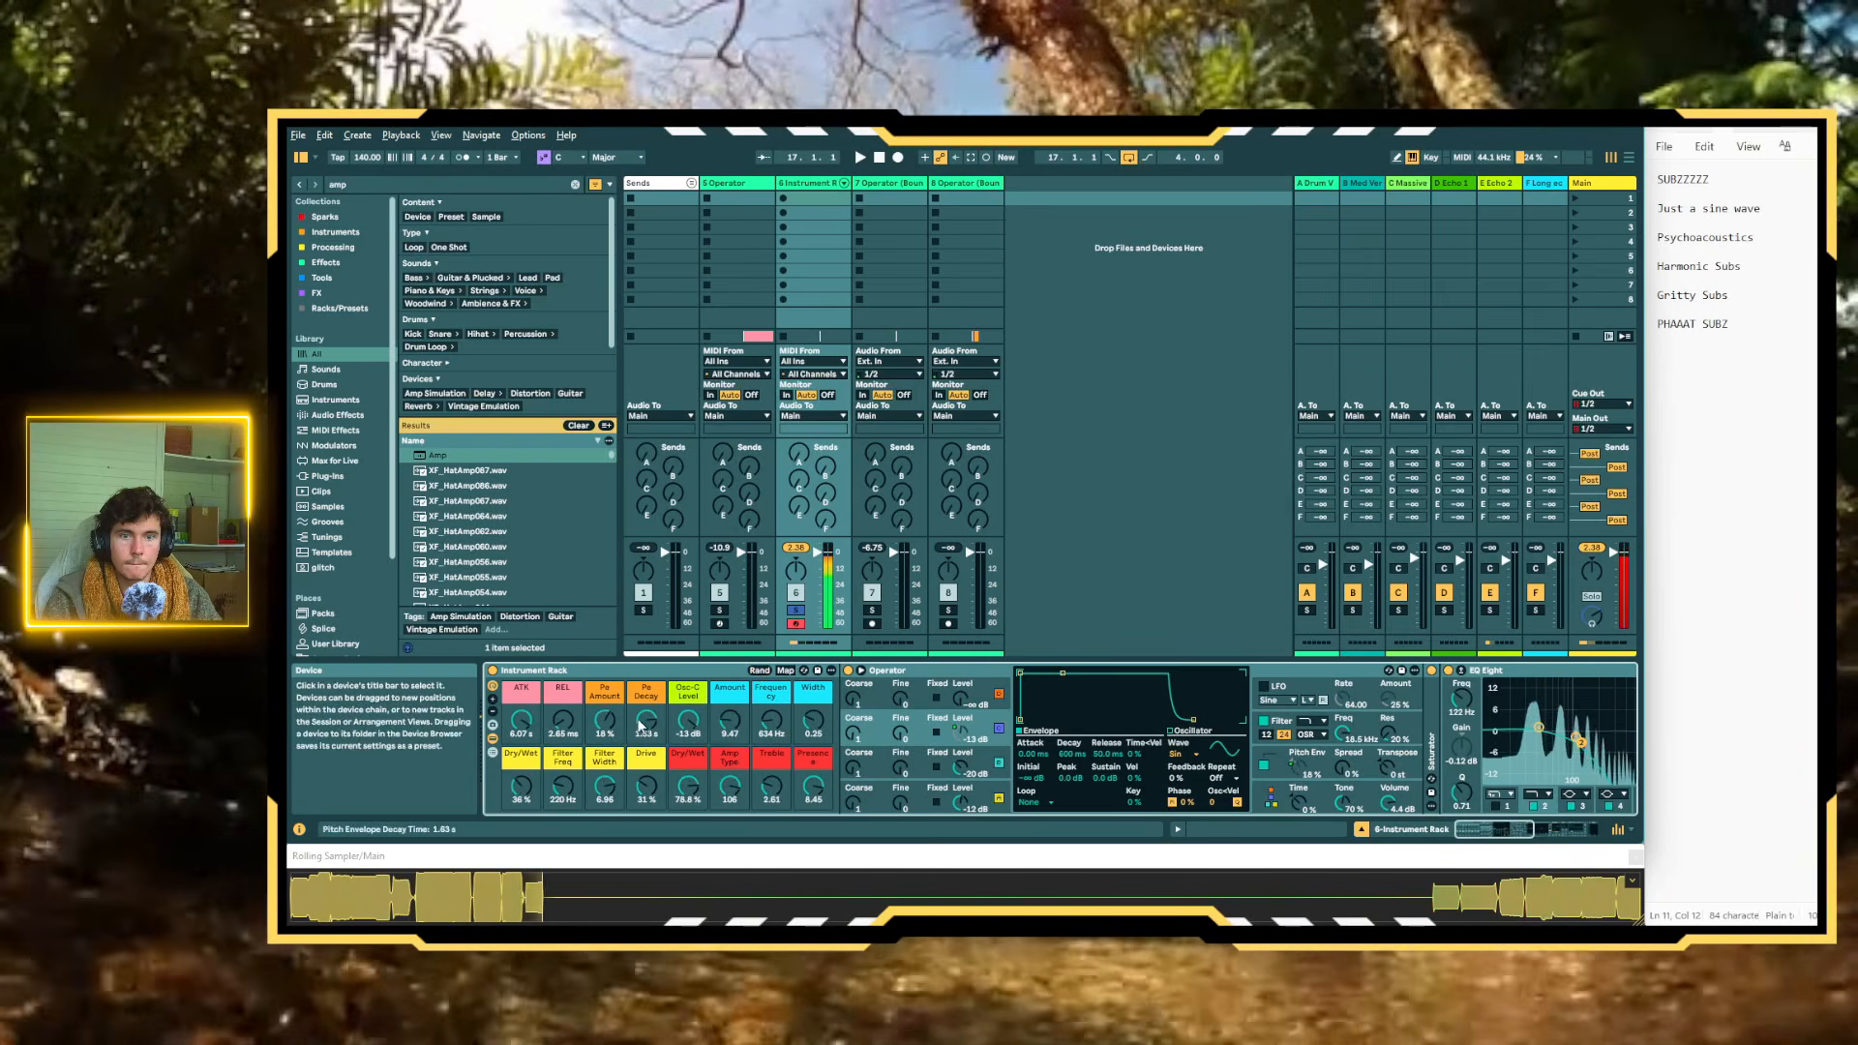
mouse_move(607, 726)
mouse_down()
mouse_move(607, 687)
mouse_move(610, 731)
mouse_up()
double_click(606, 722)
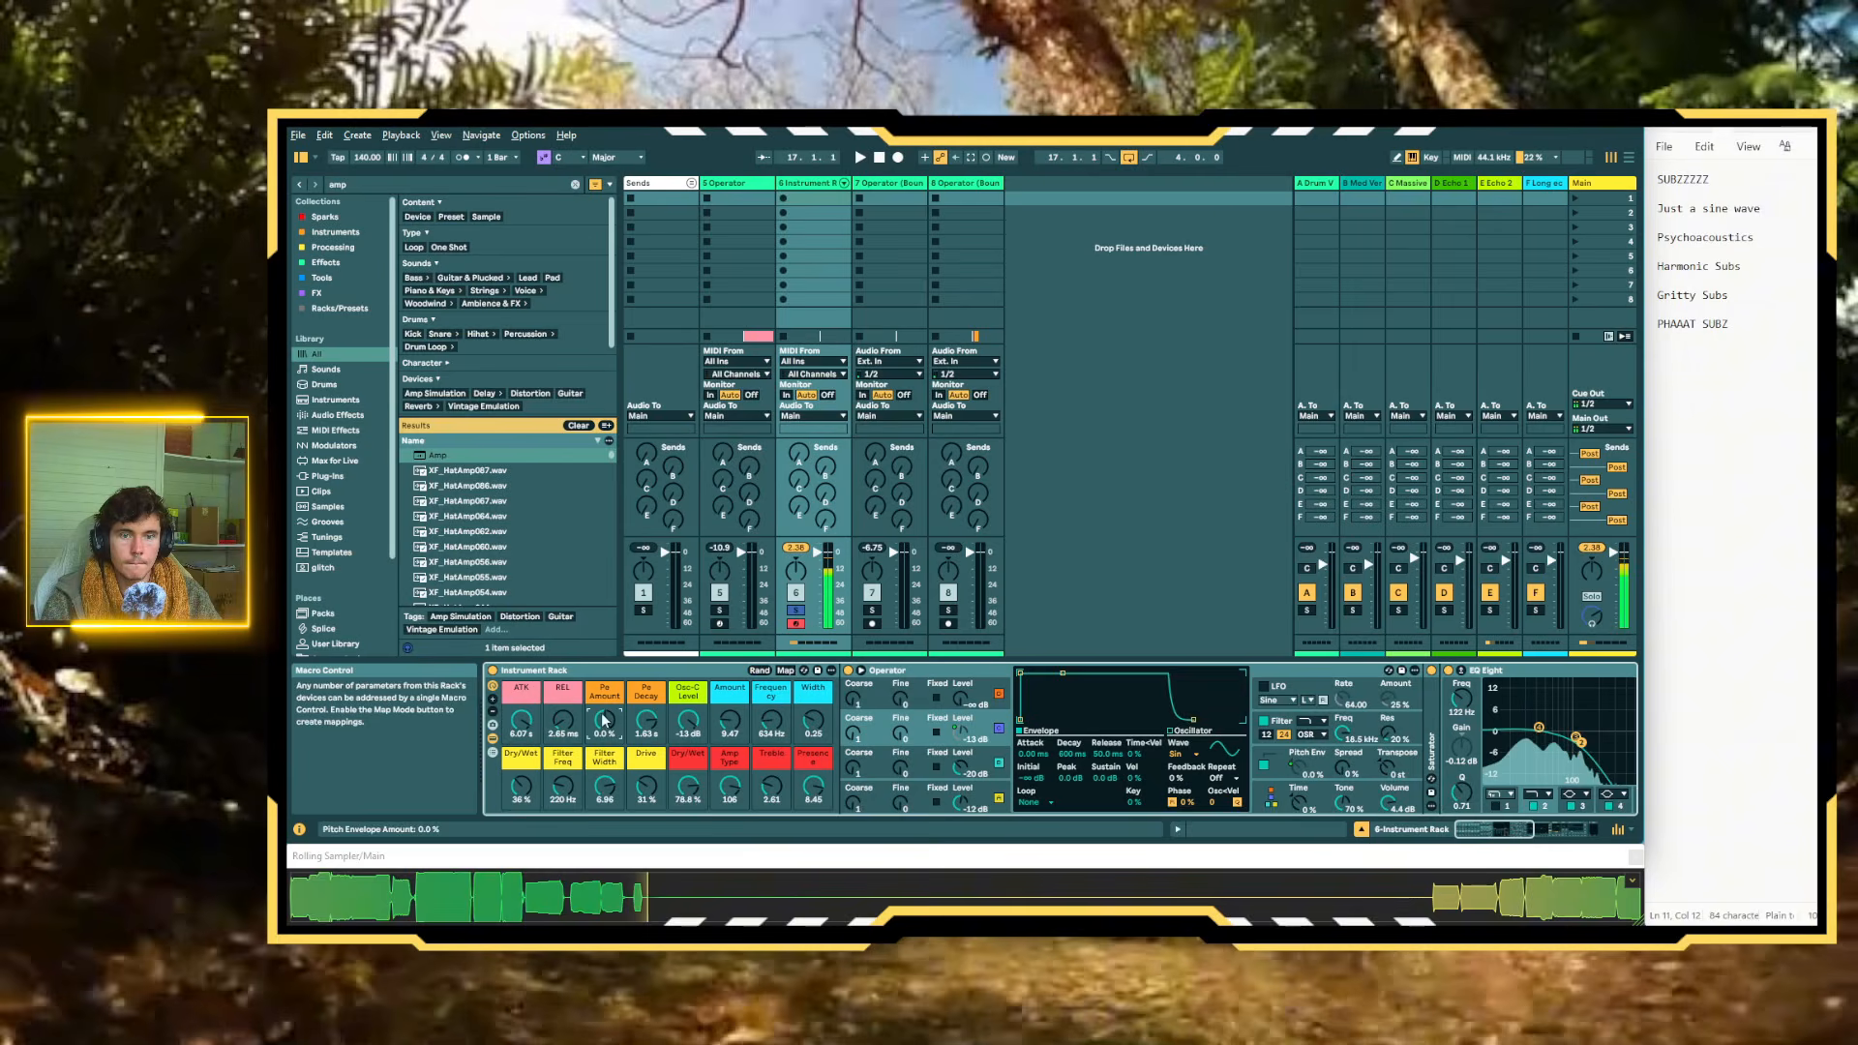
Randomize all the rack's macros several more times to find a new variation of the sub patch
click(760, 671)
click(760, 670)
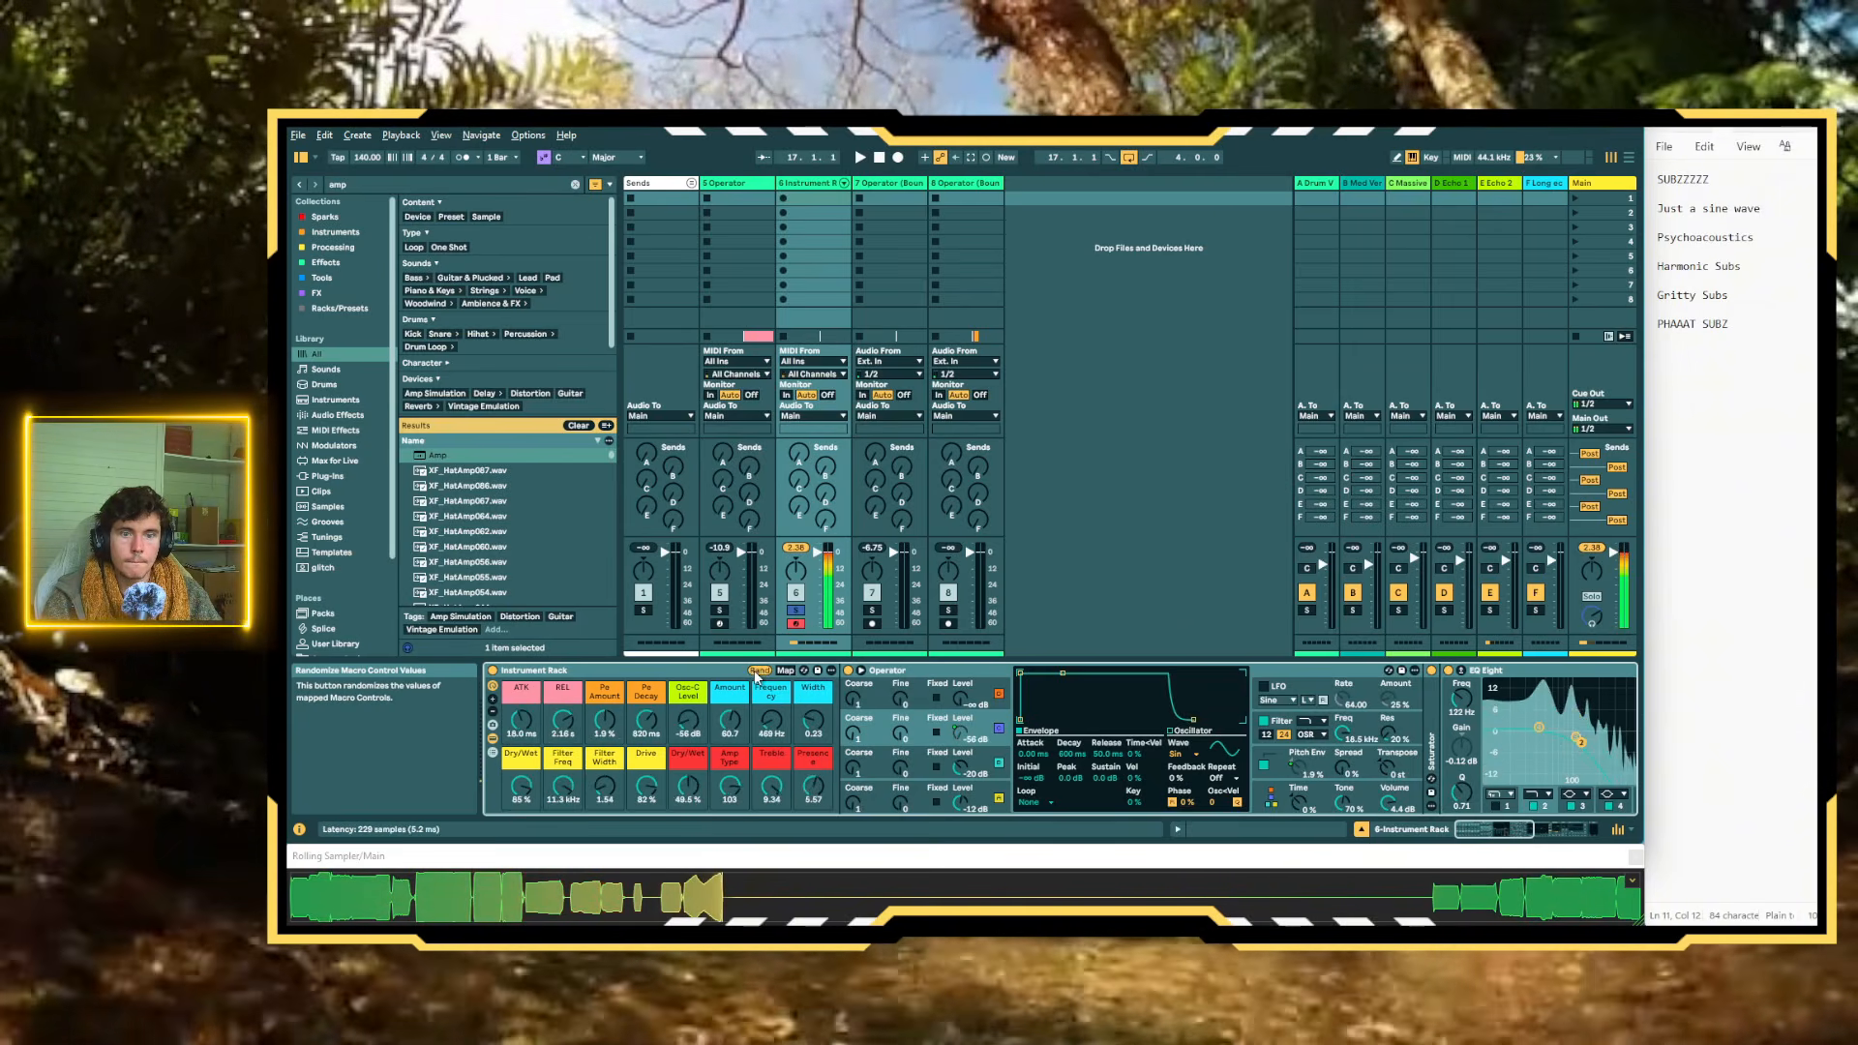
drag(604, 728, 605, 728)
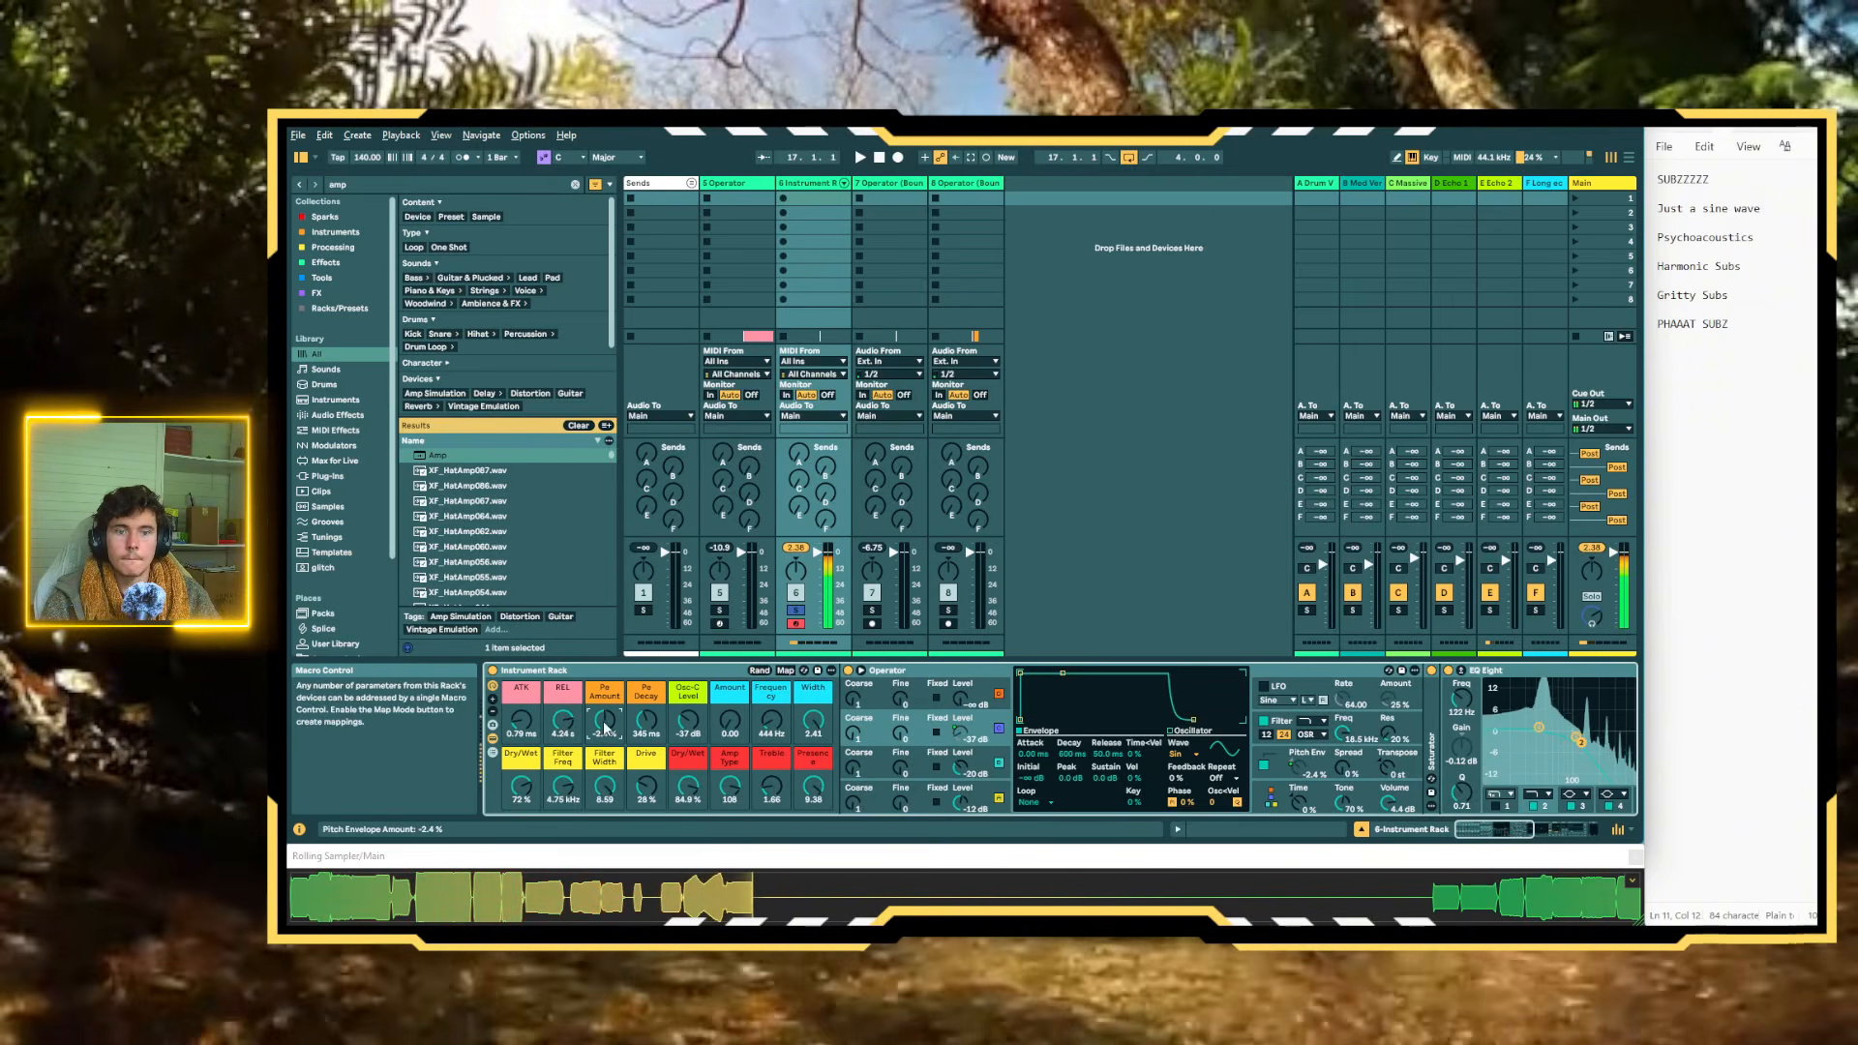
click(760, 671)
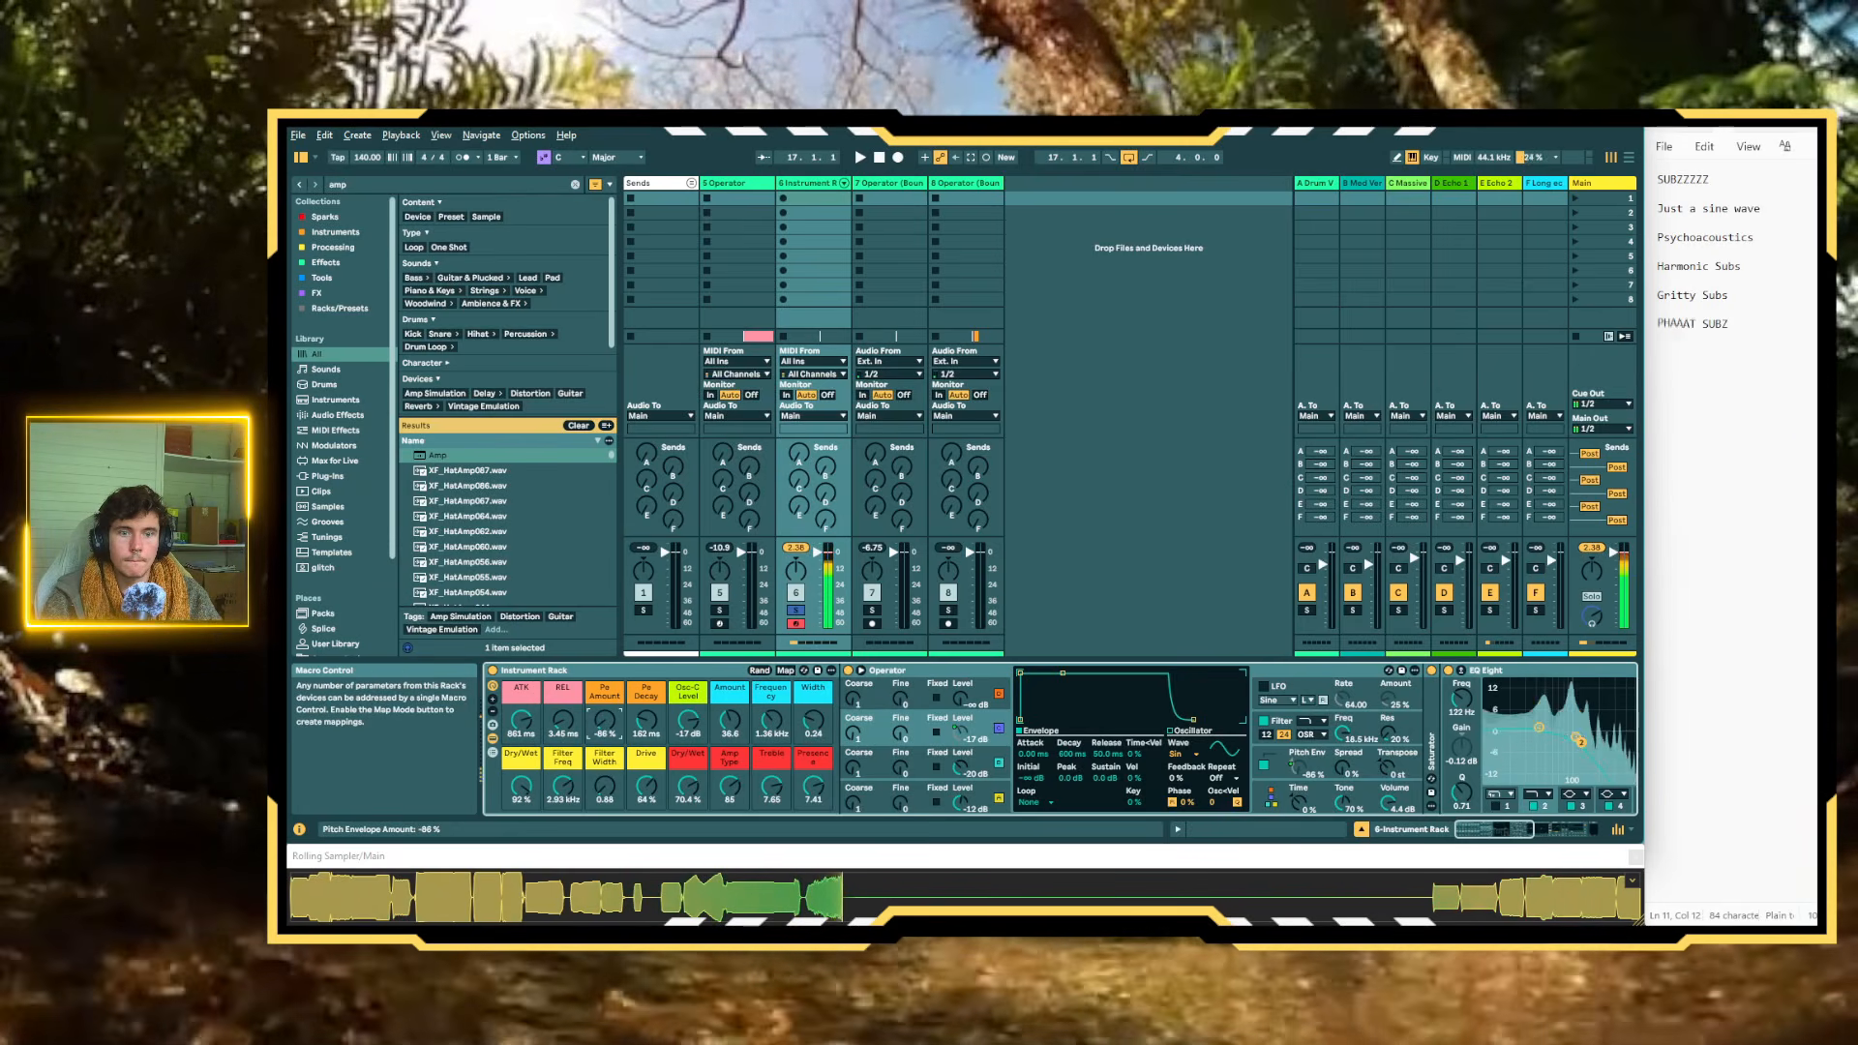
Set the macros Pe Amount to 100%, Pe Decay to about 1.25 s, REL to about 2.23 s, Width to 0.40 and red Dry/Wet to 48%
drag(604, 724, 562, 700)
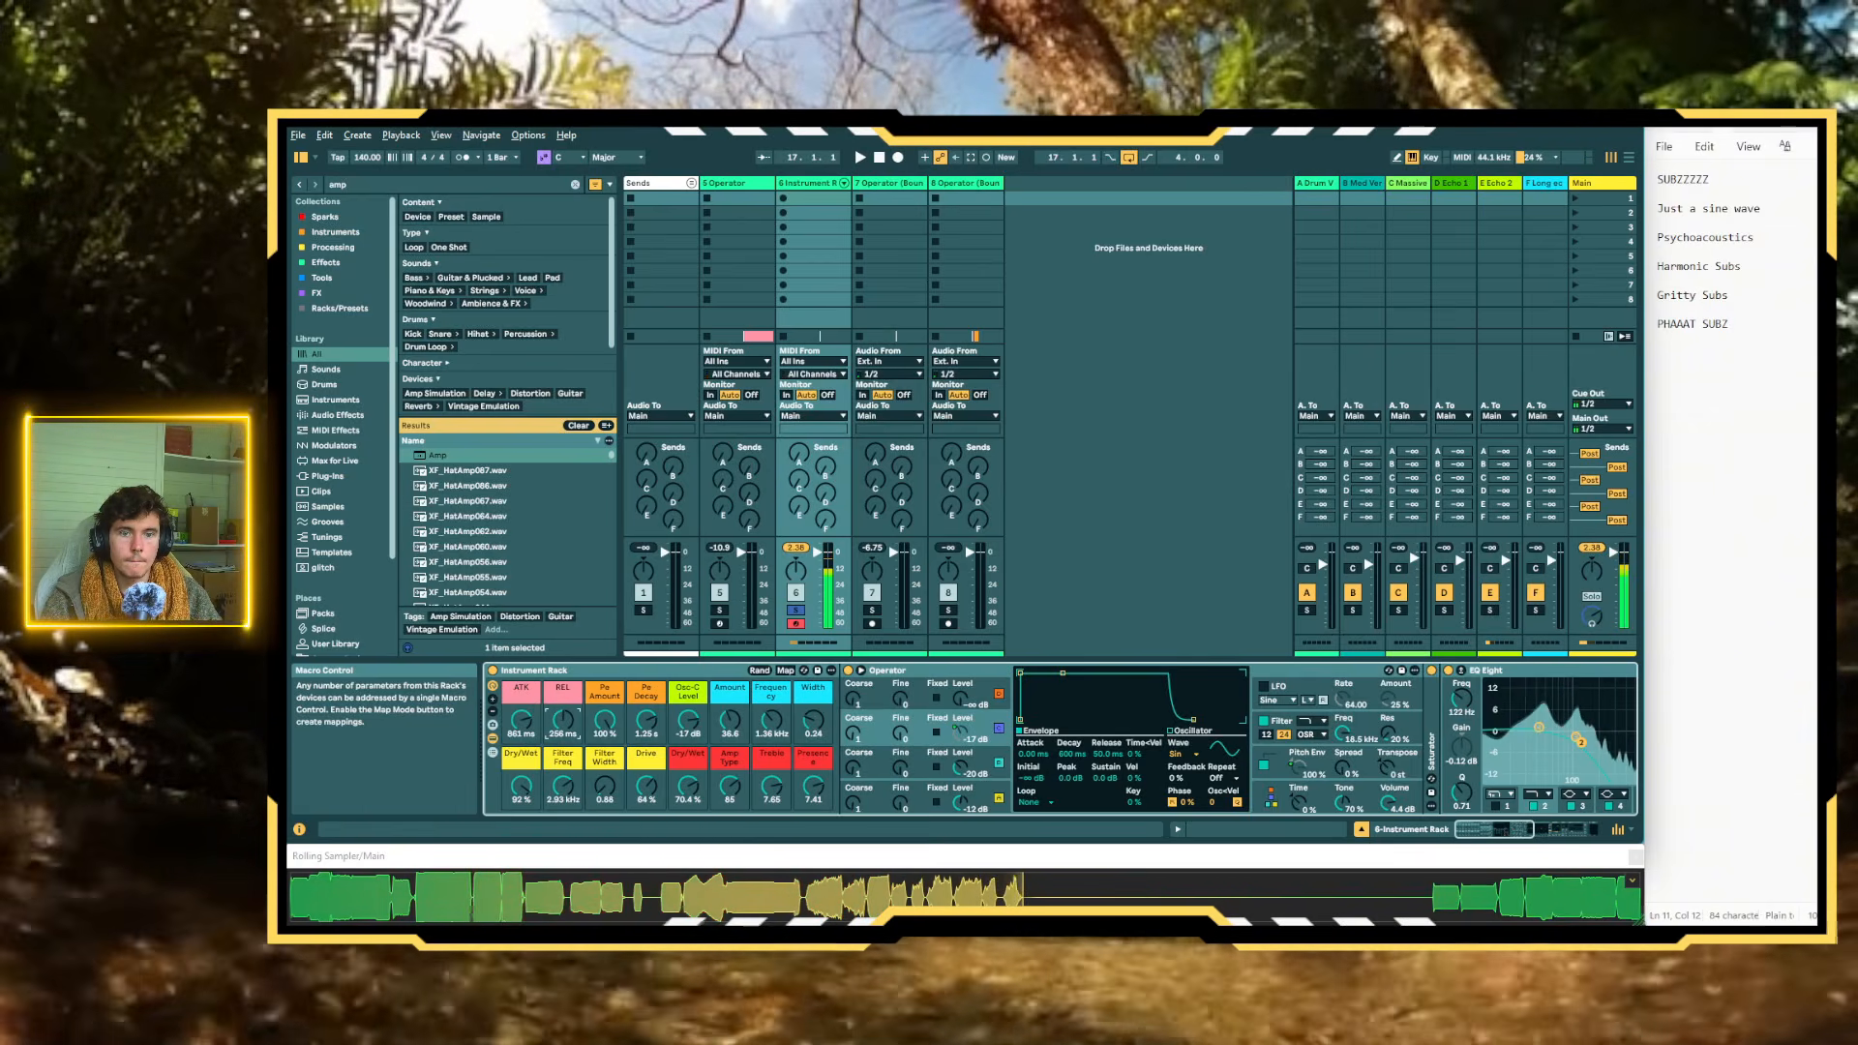
drag(813, 723, 813, 714)
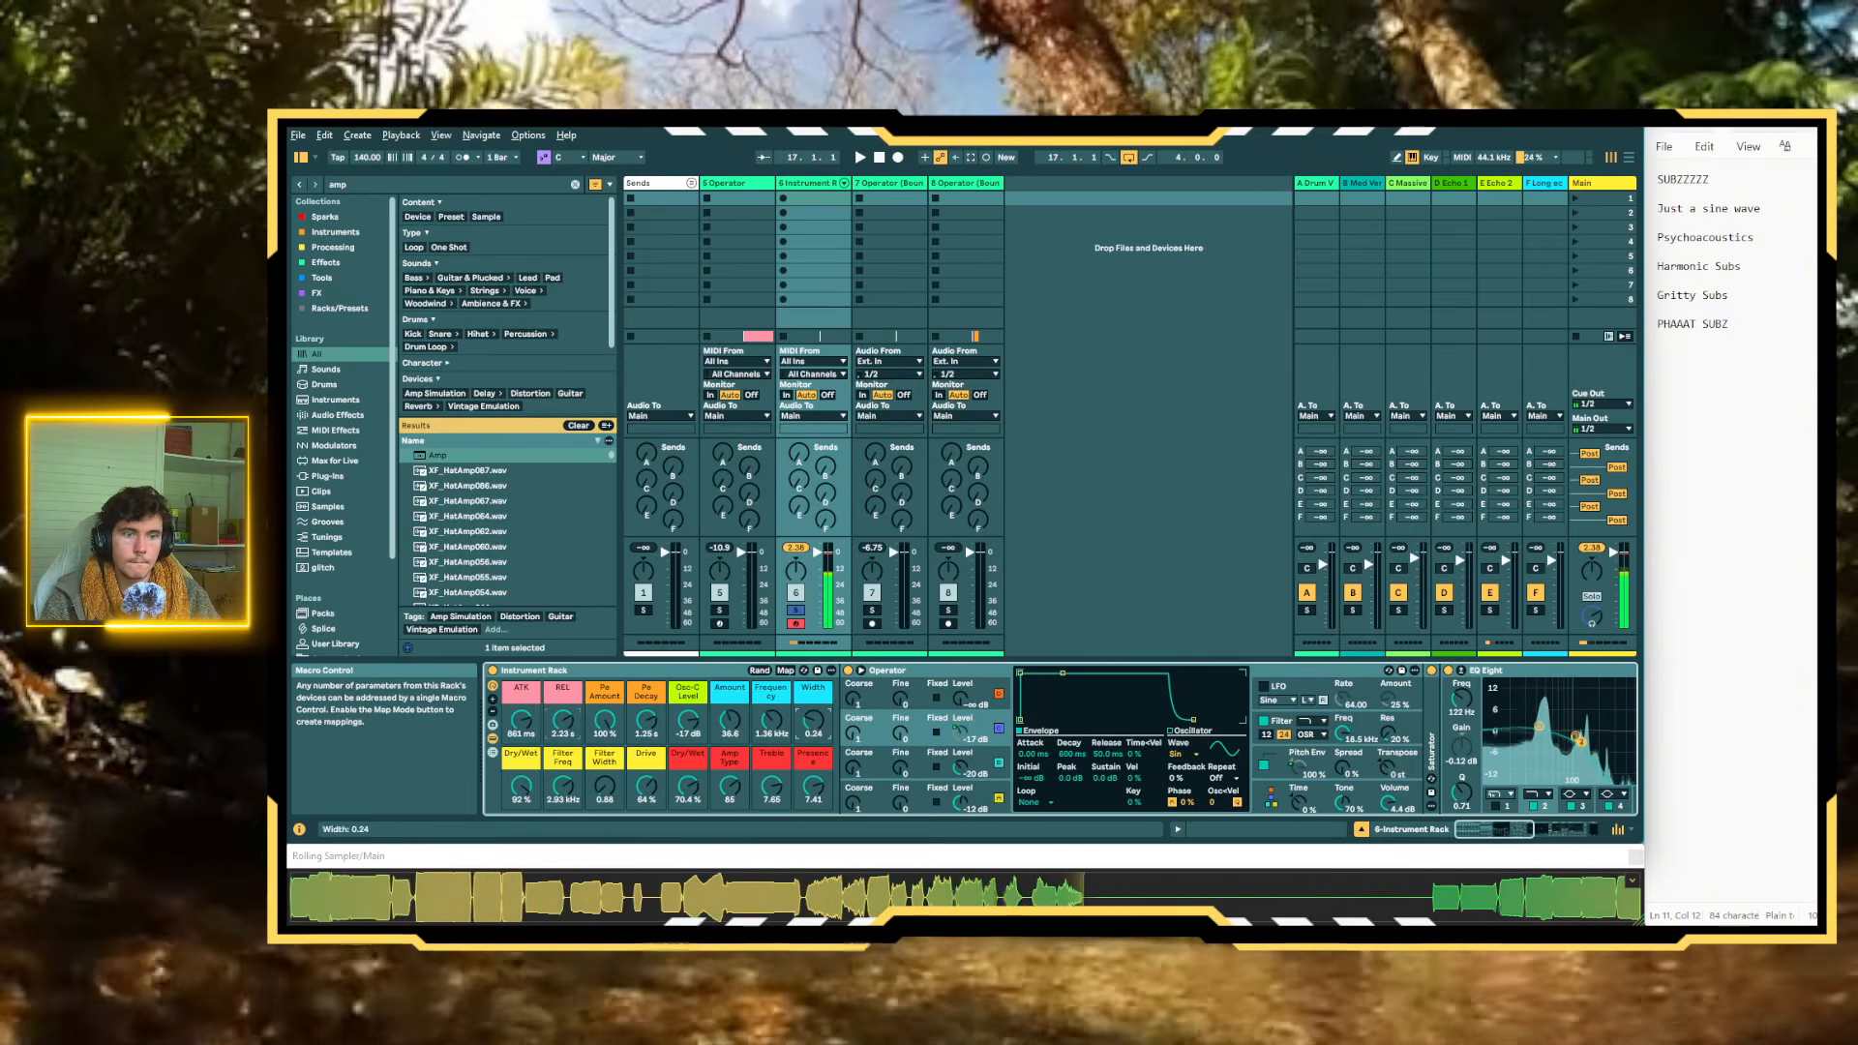
click(688, 786)
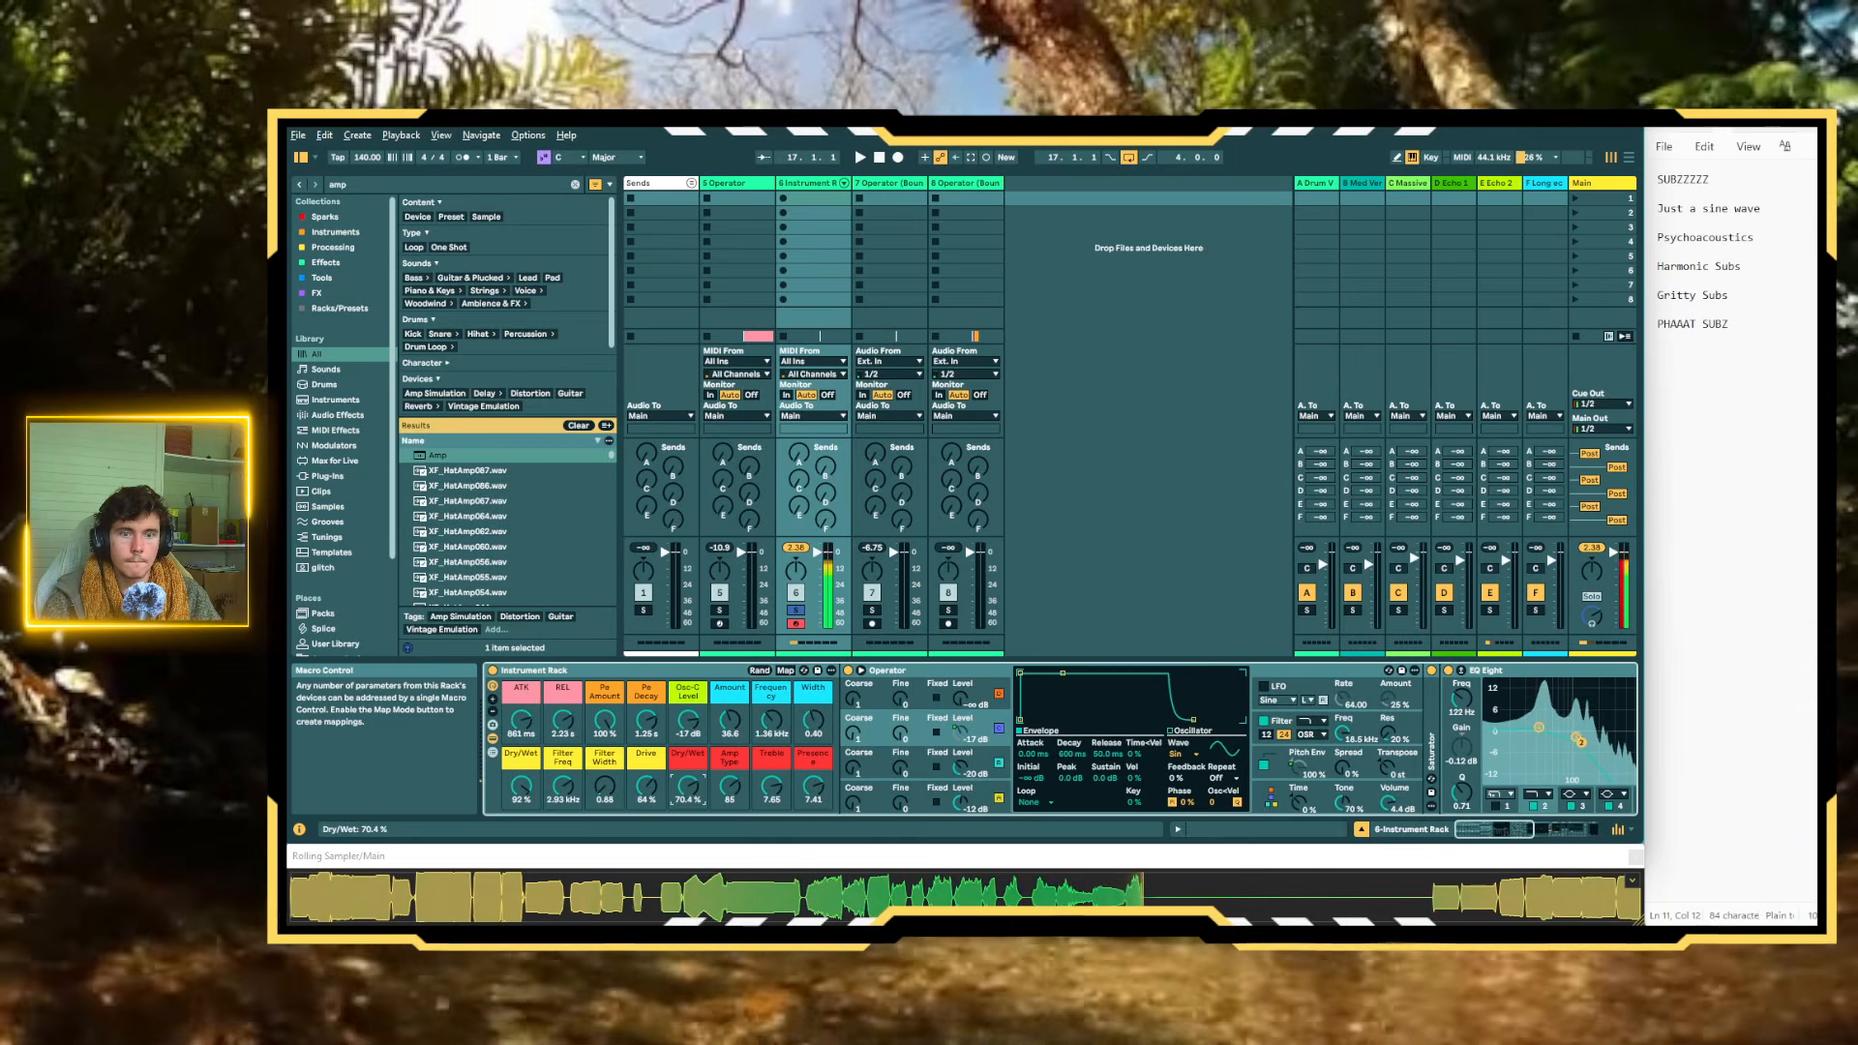
drag(730, 786, 690, 764)
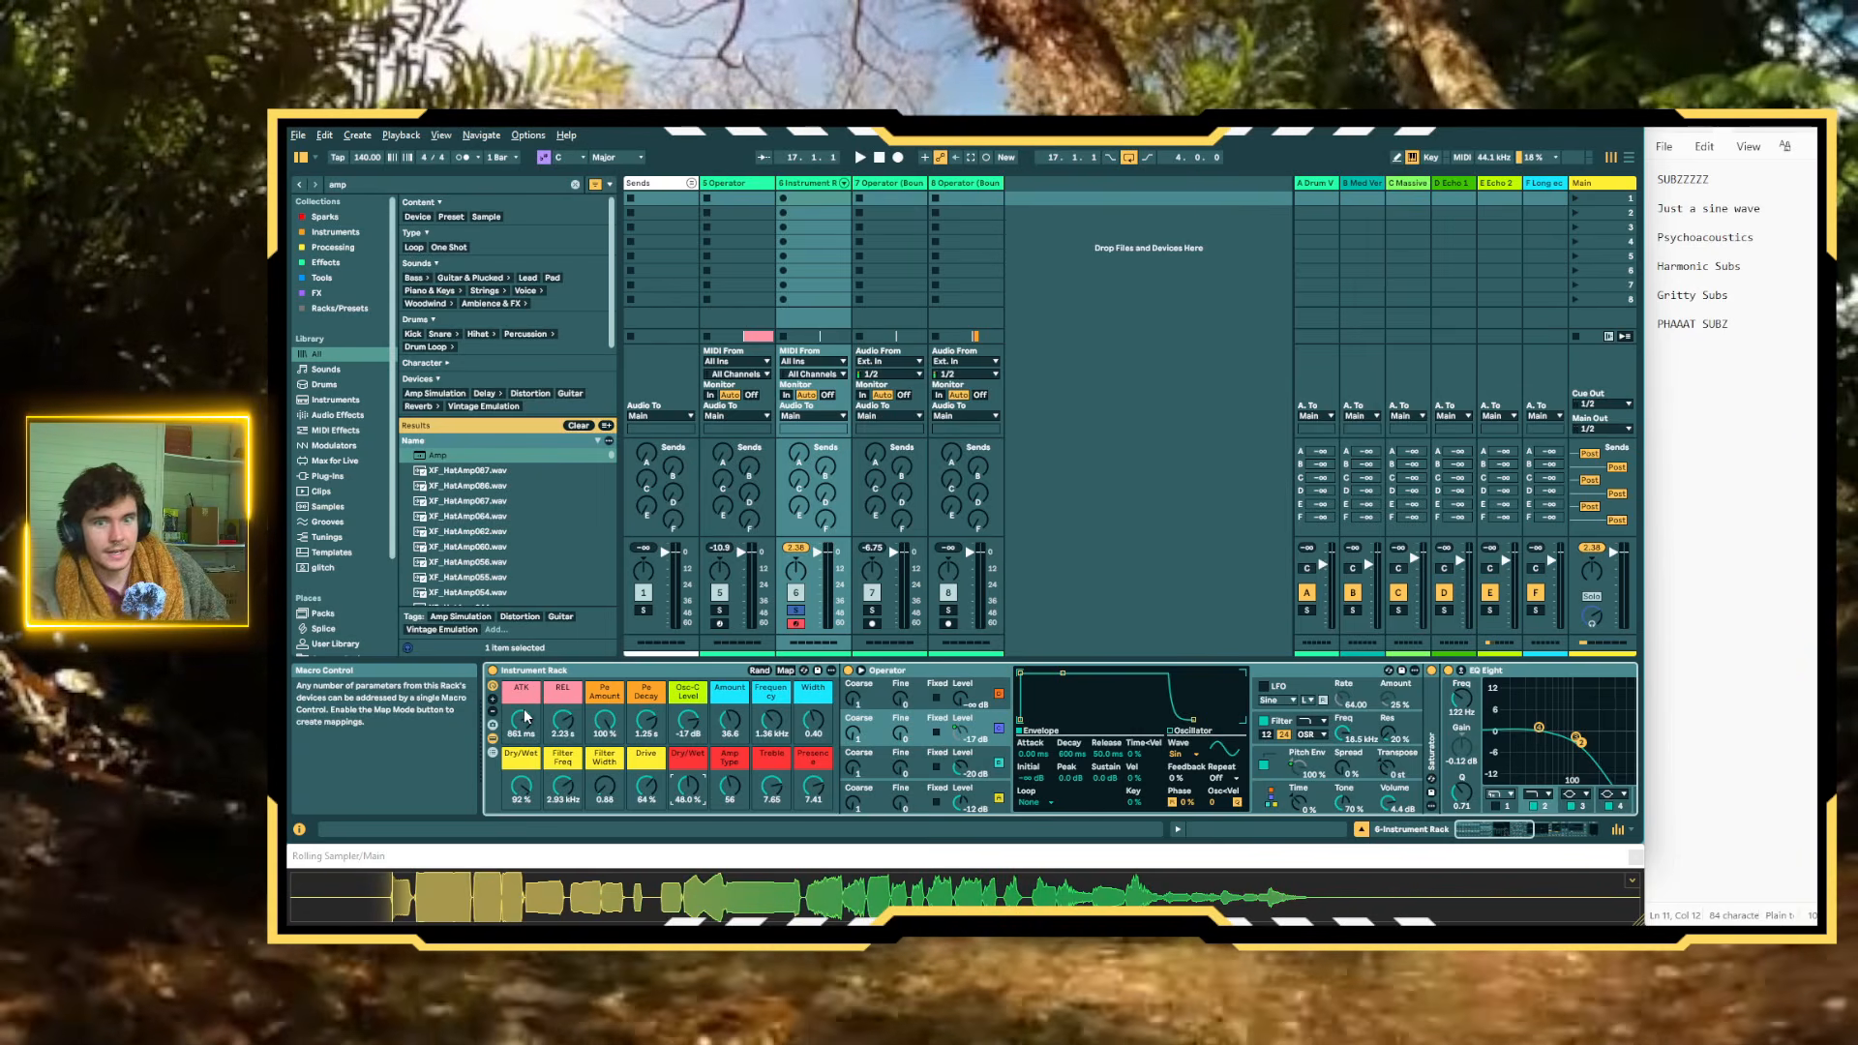
Rename the Instrument Rack as 808 Rack
click(550, 676)
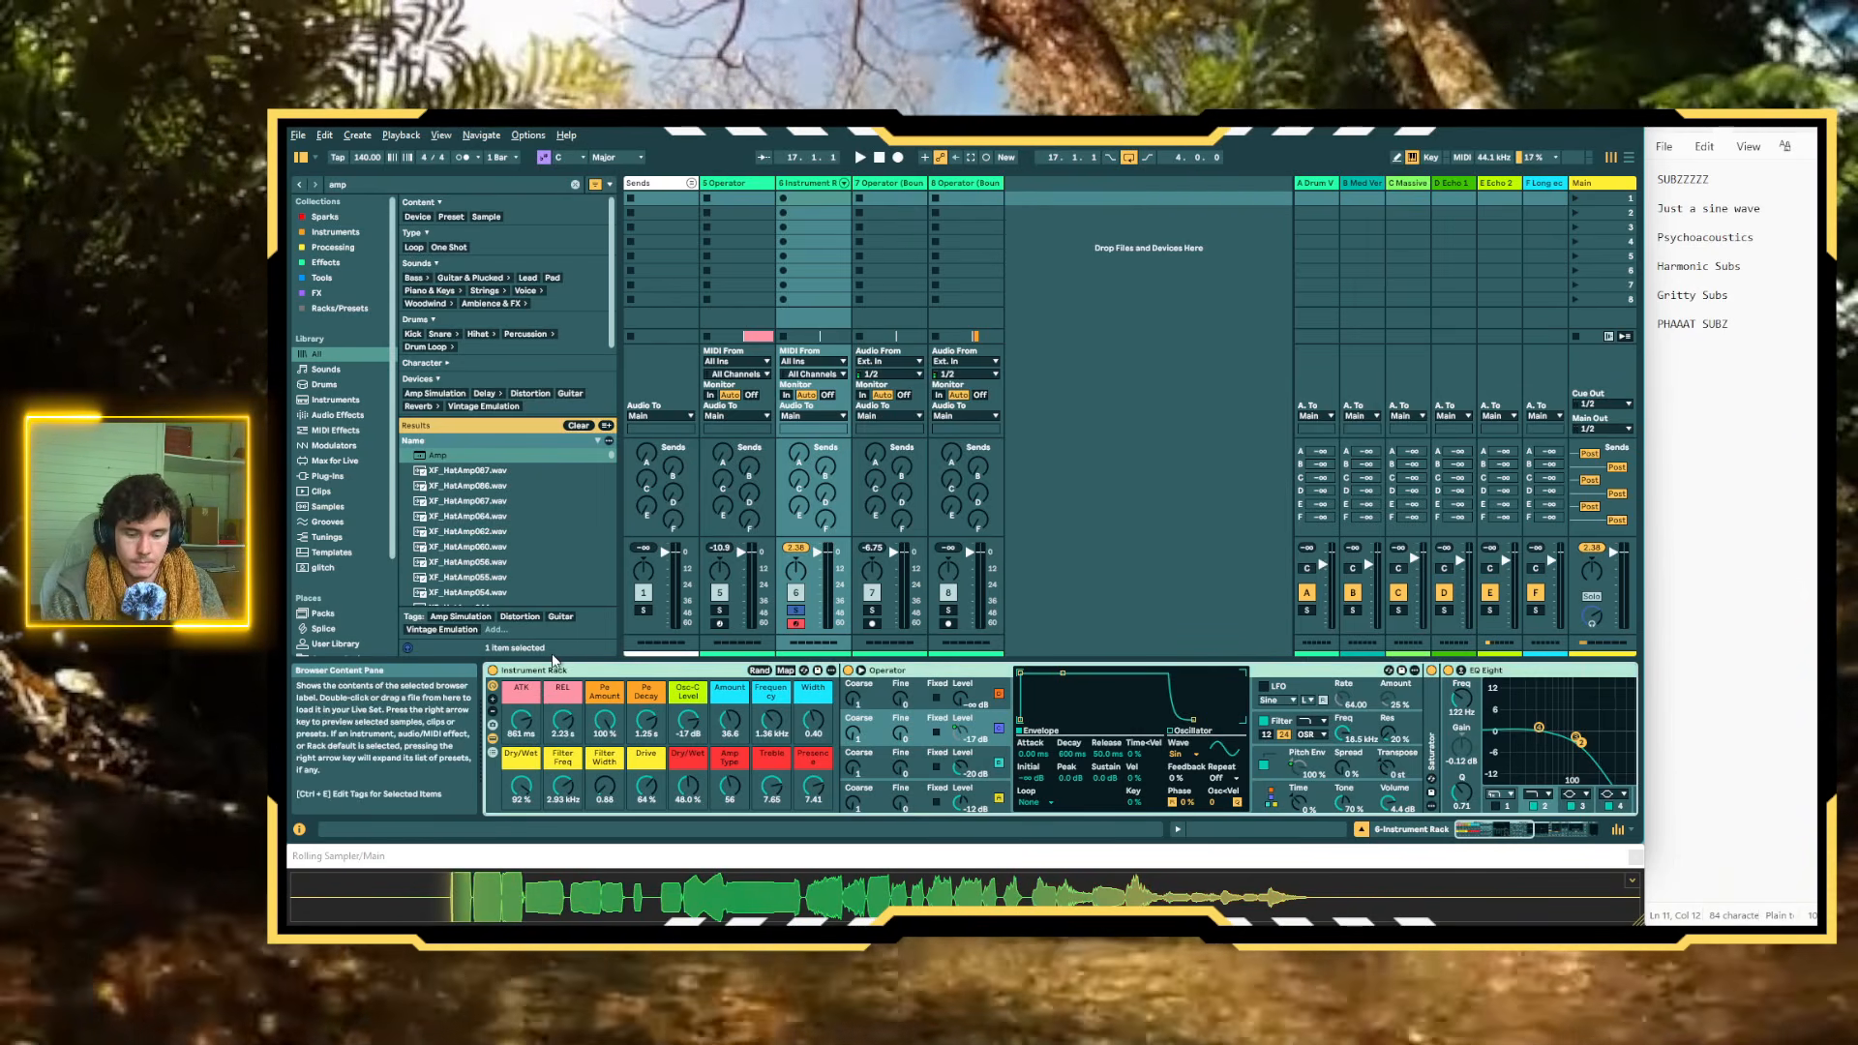
key(ctrl+r)
text(808)
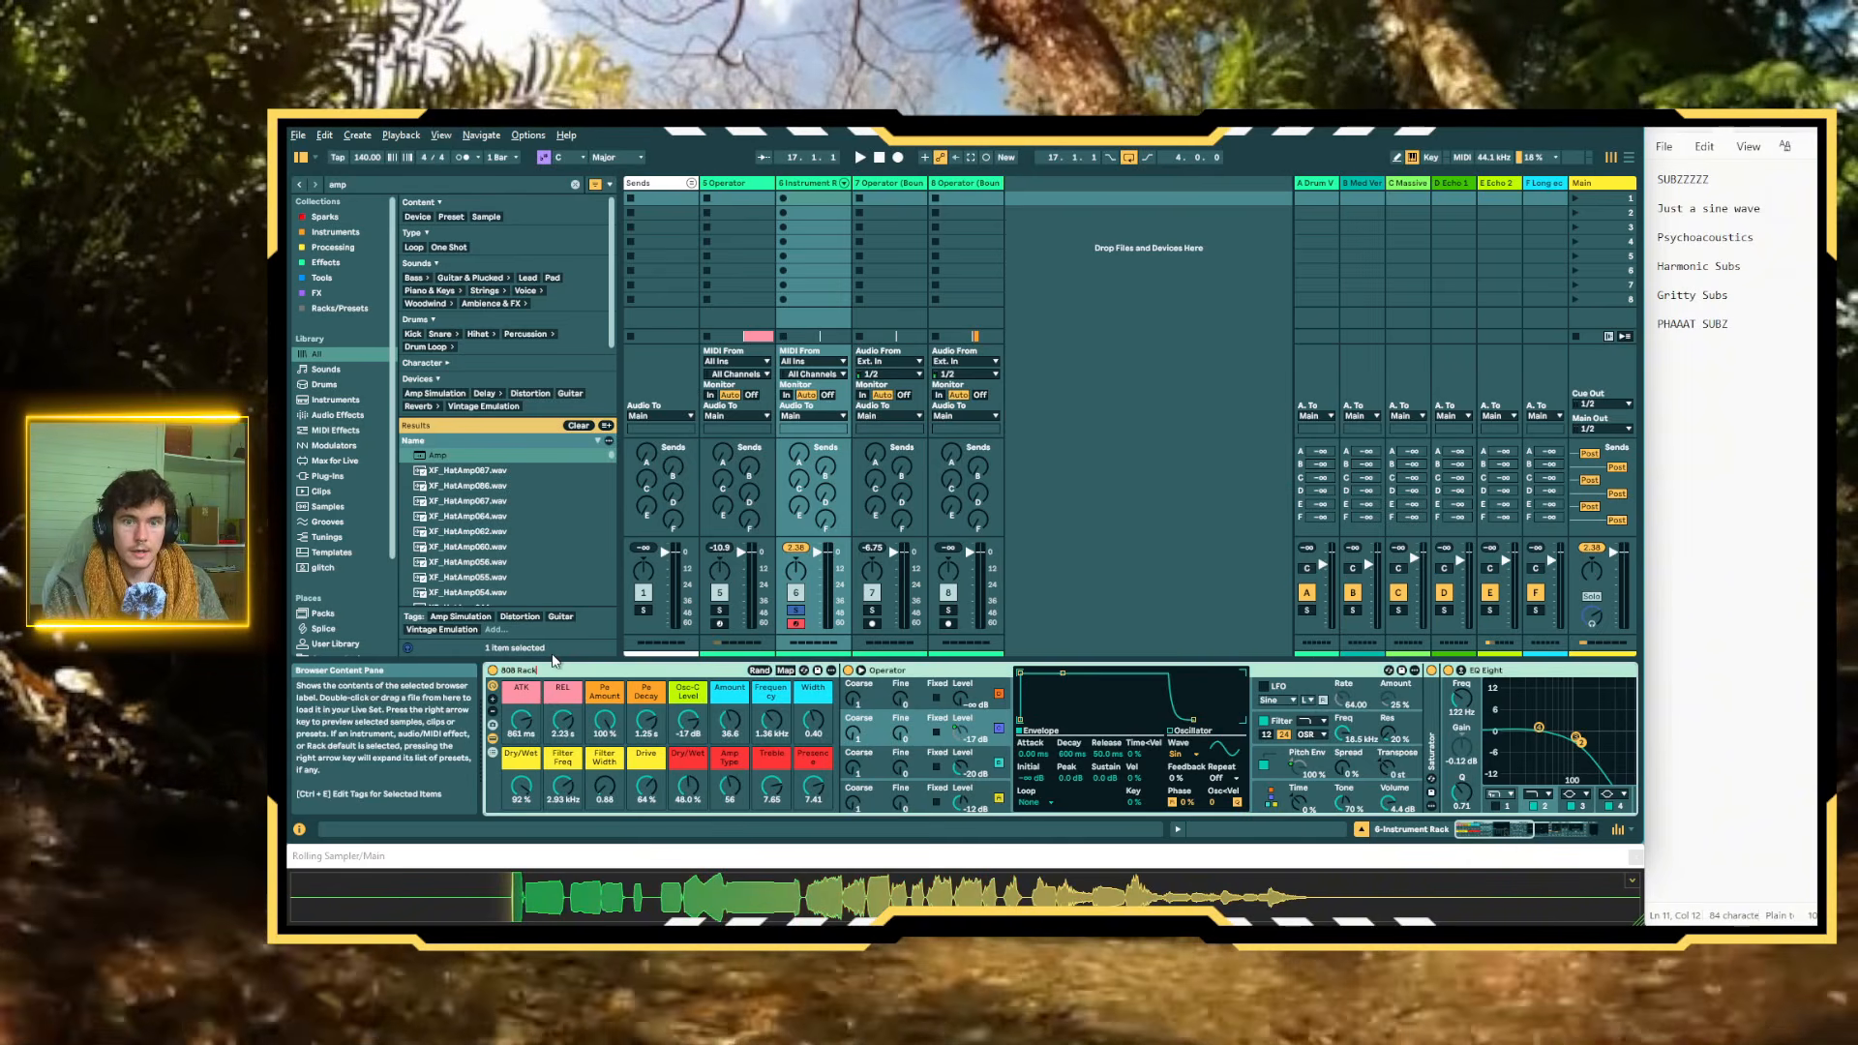
text( Rack)
key(Return)
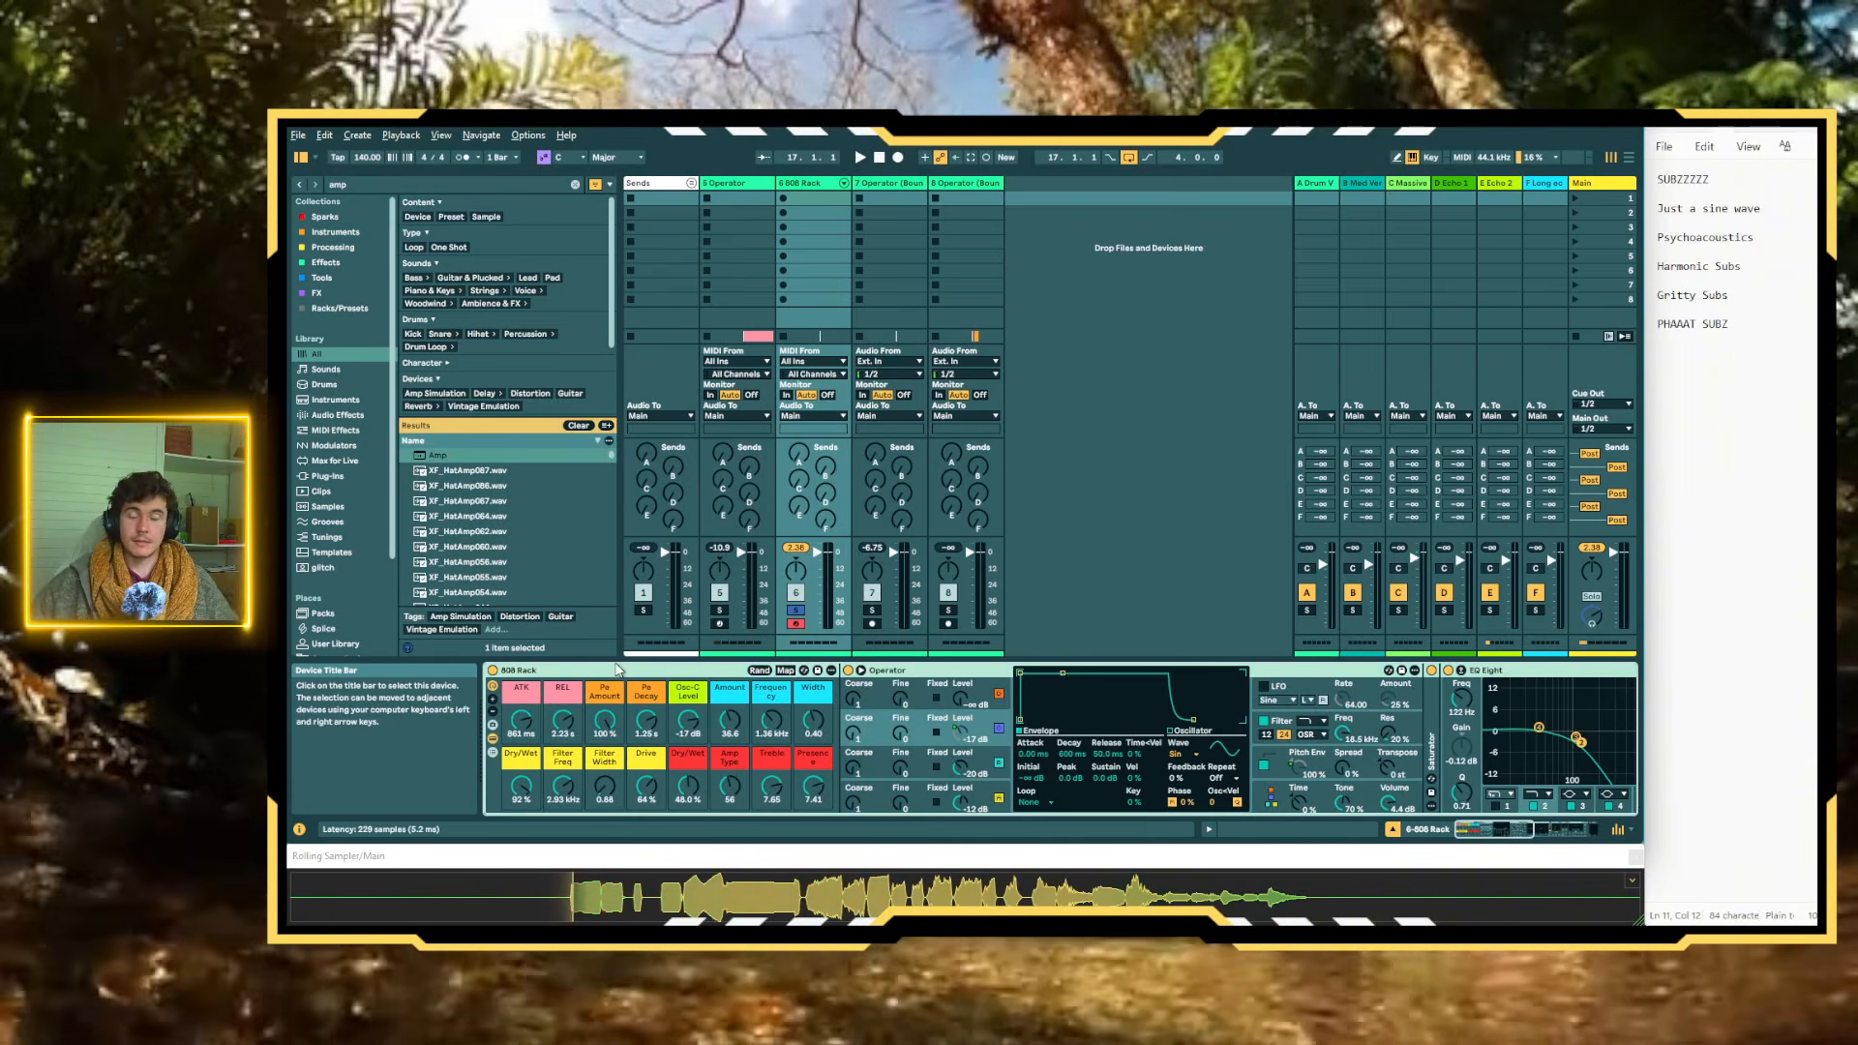